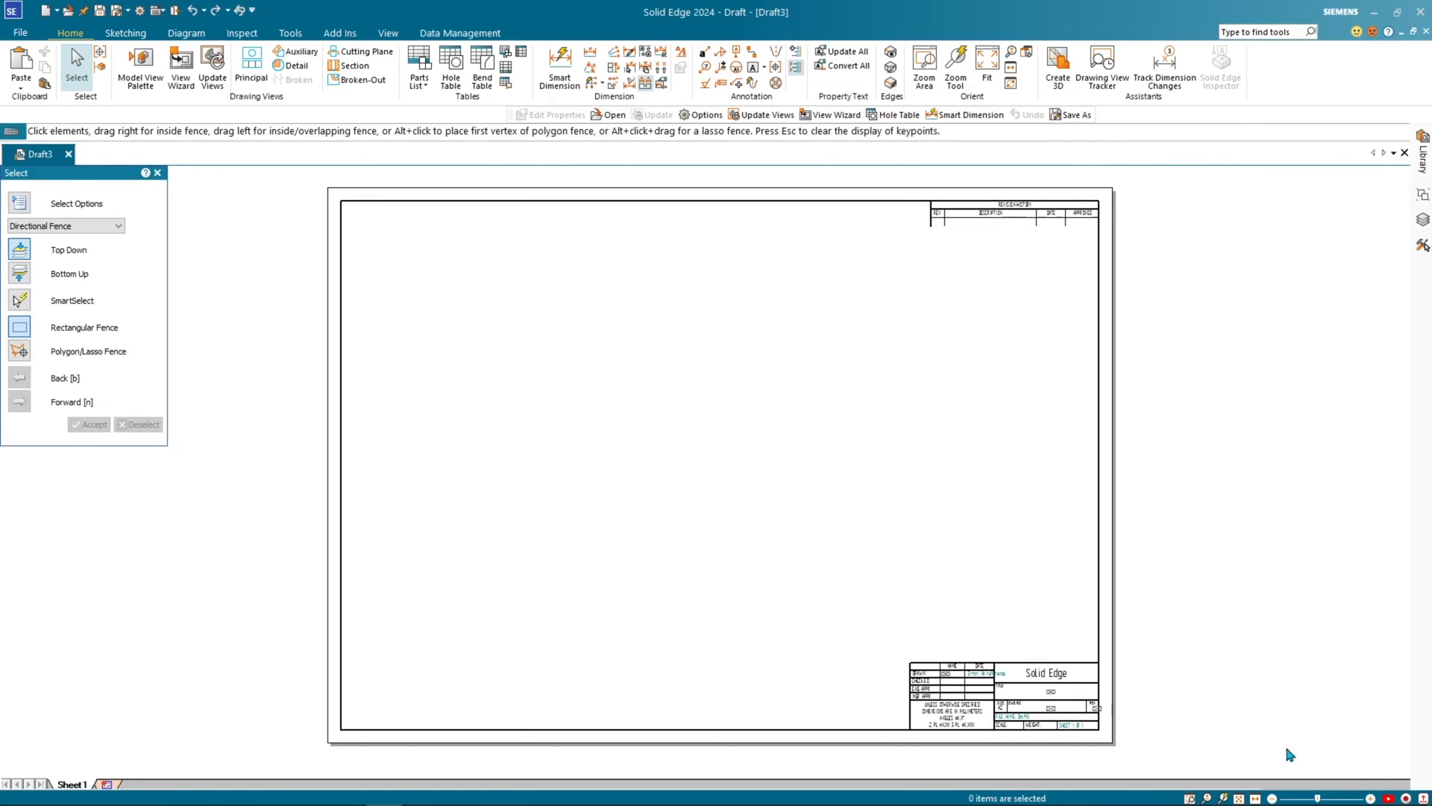
# Step: Open the sheet setup for Sheet1 and examine the available standard sheet sizes and sheet scales
pyautogui.rightClick(76, 785)
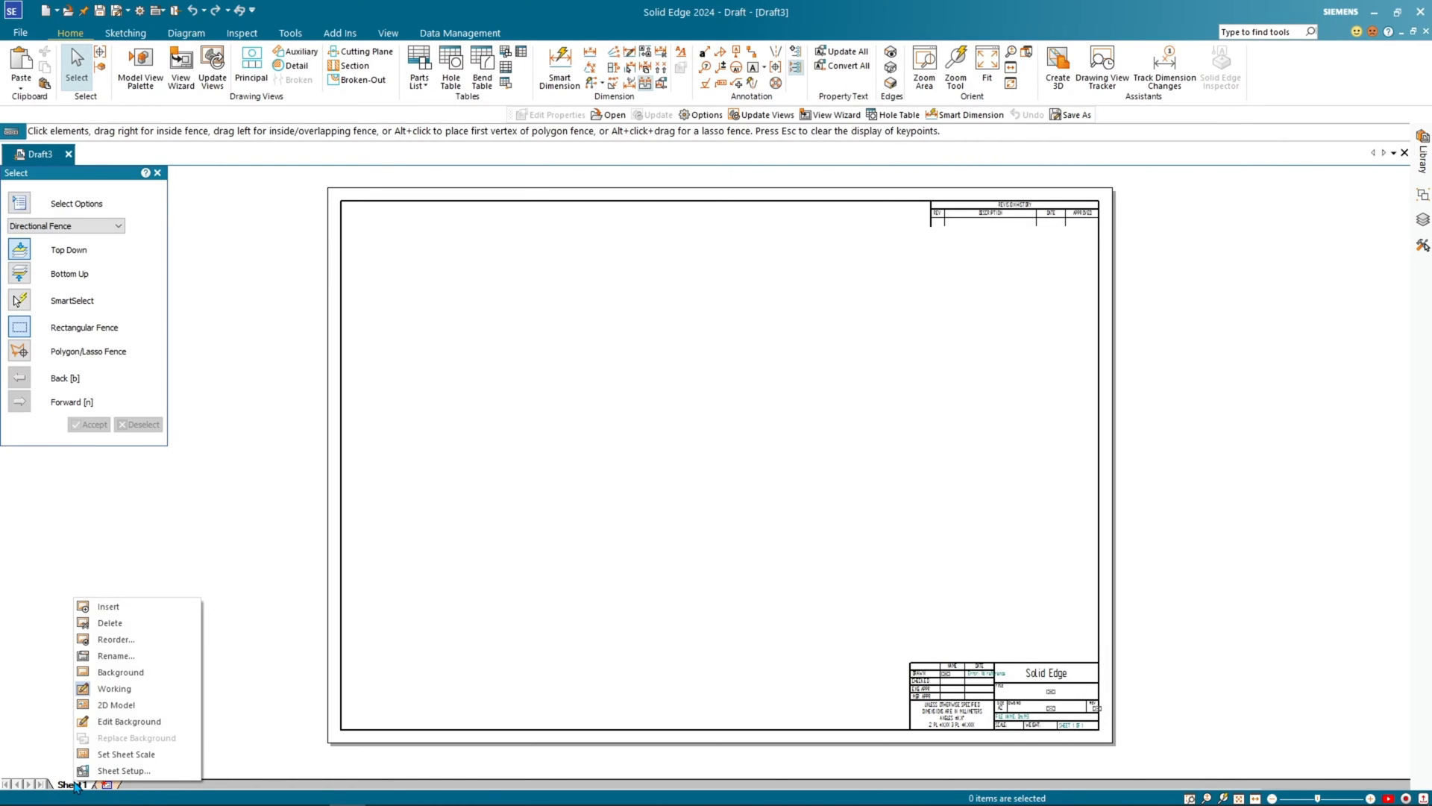
pyautogui.click(111, 771)
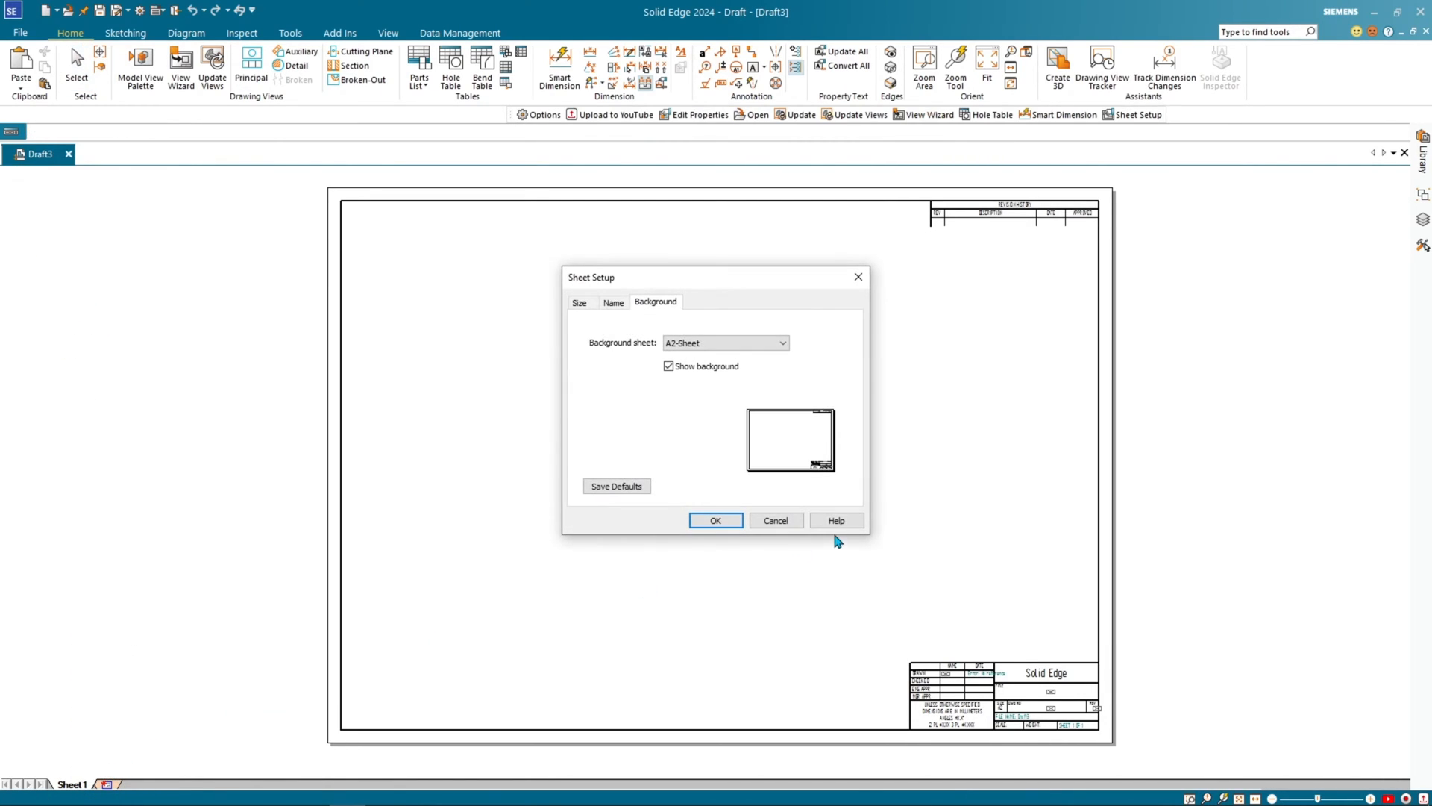
pyautogui.click(578, 304)
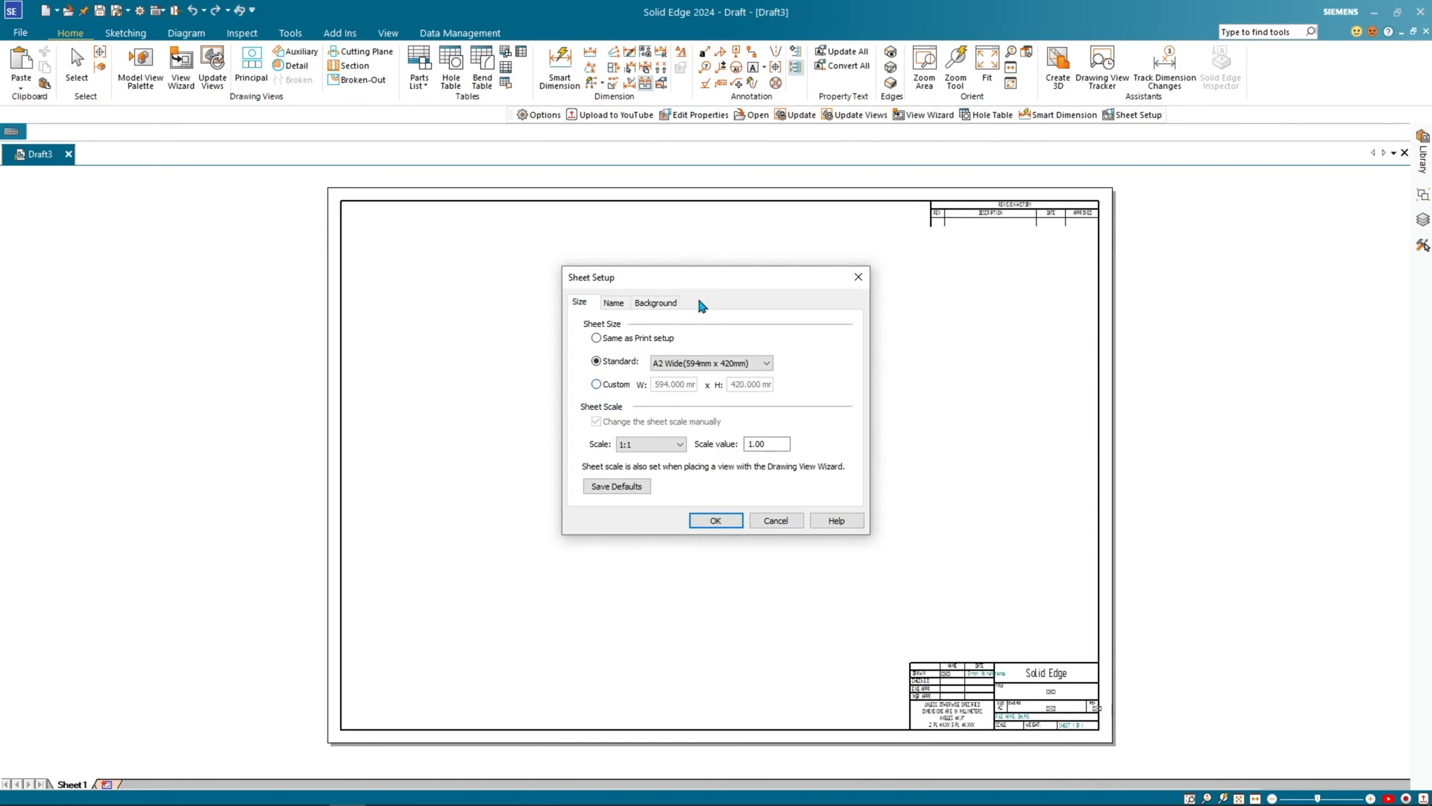
pyautogui.moveTo(703, 283); pyautogui.dragTo(638, 247)
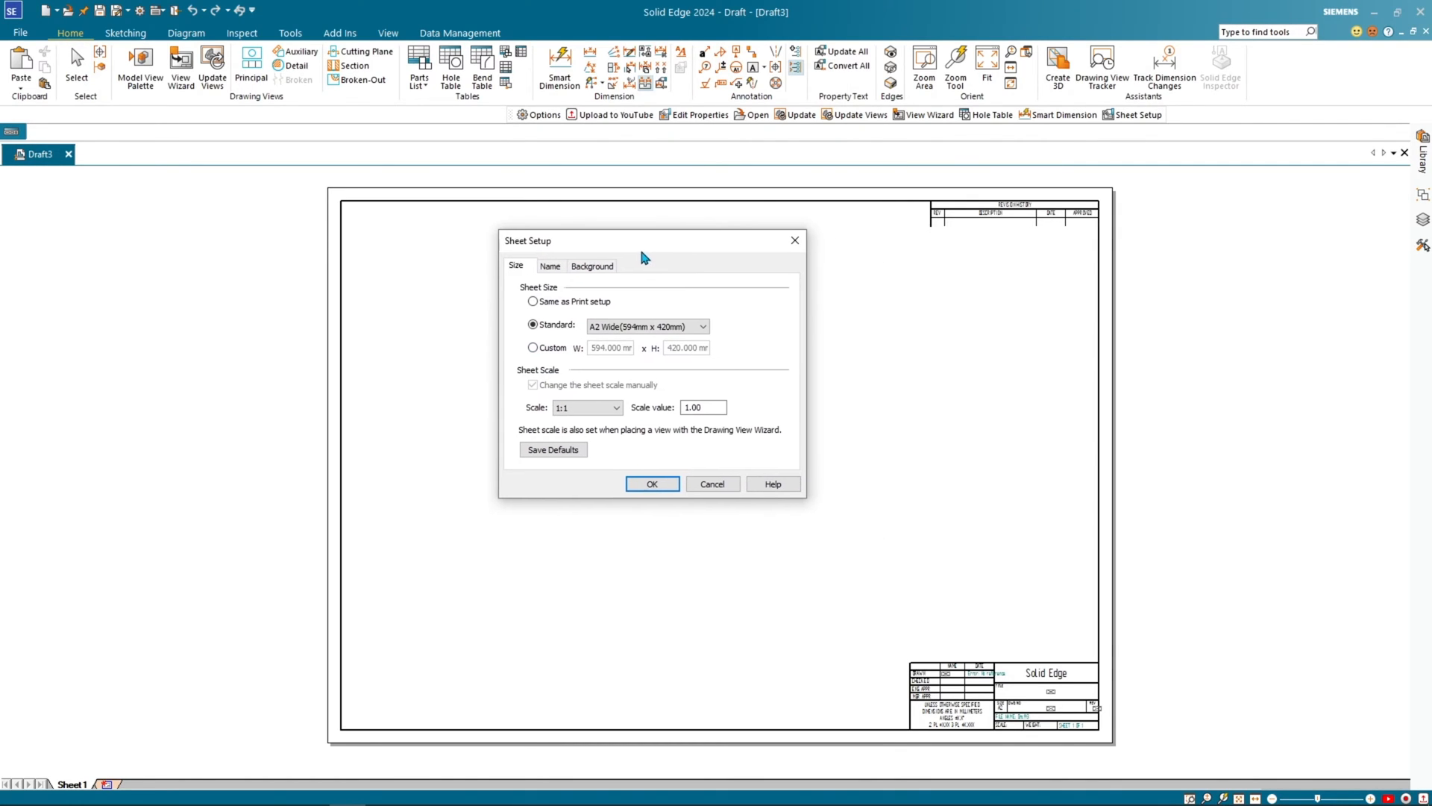
pyautogui.click(703, 327)
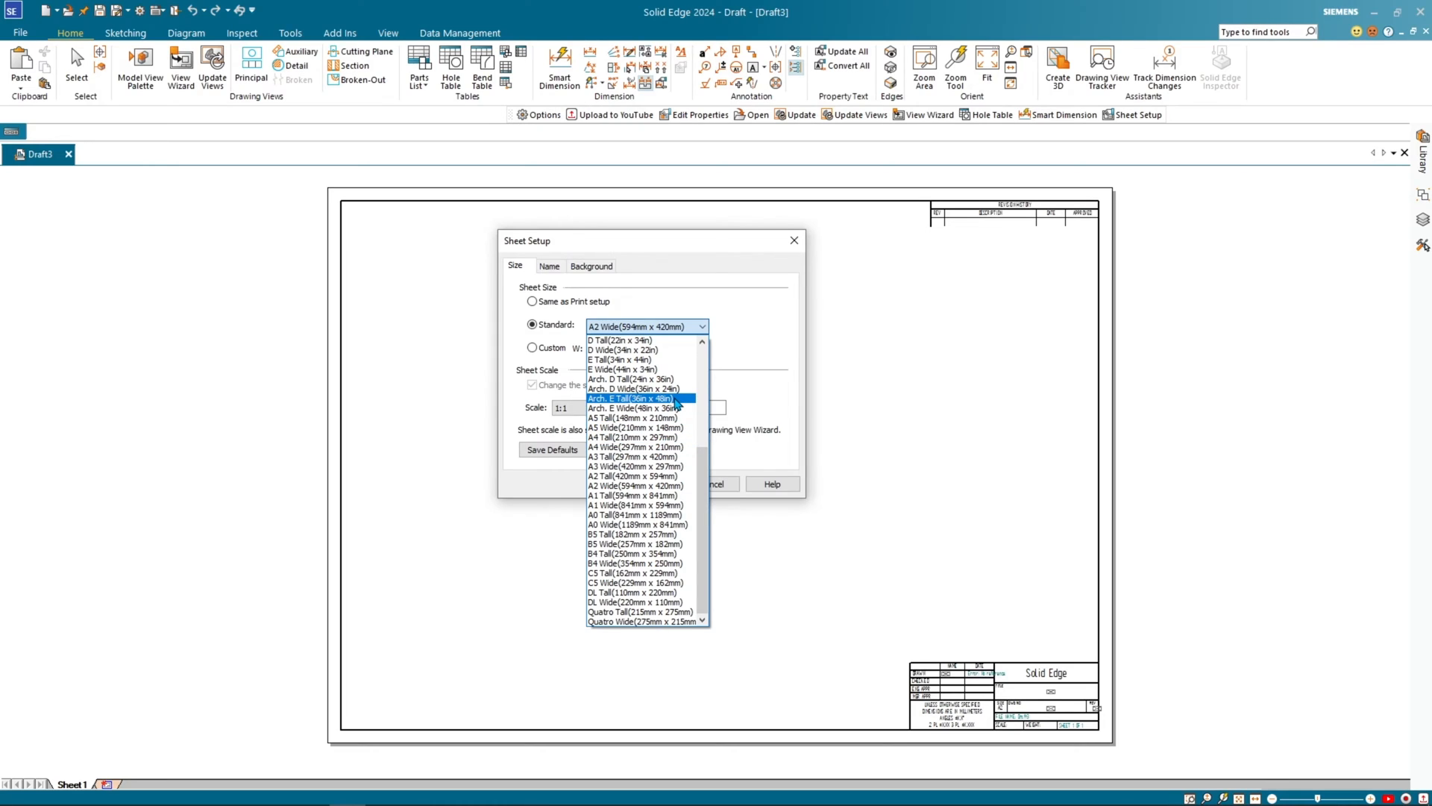
pyautogui.click(760, 326)
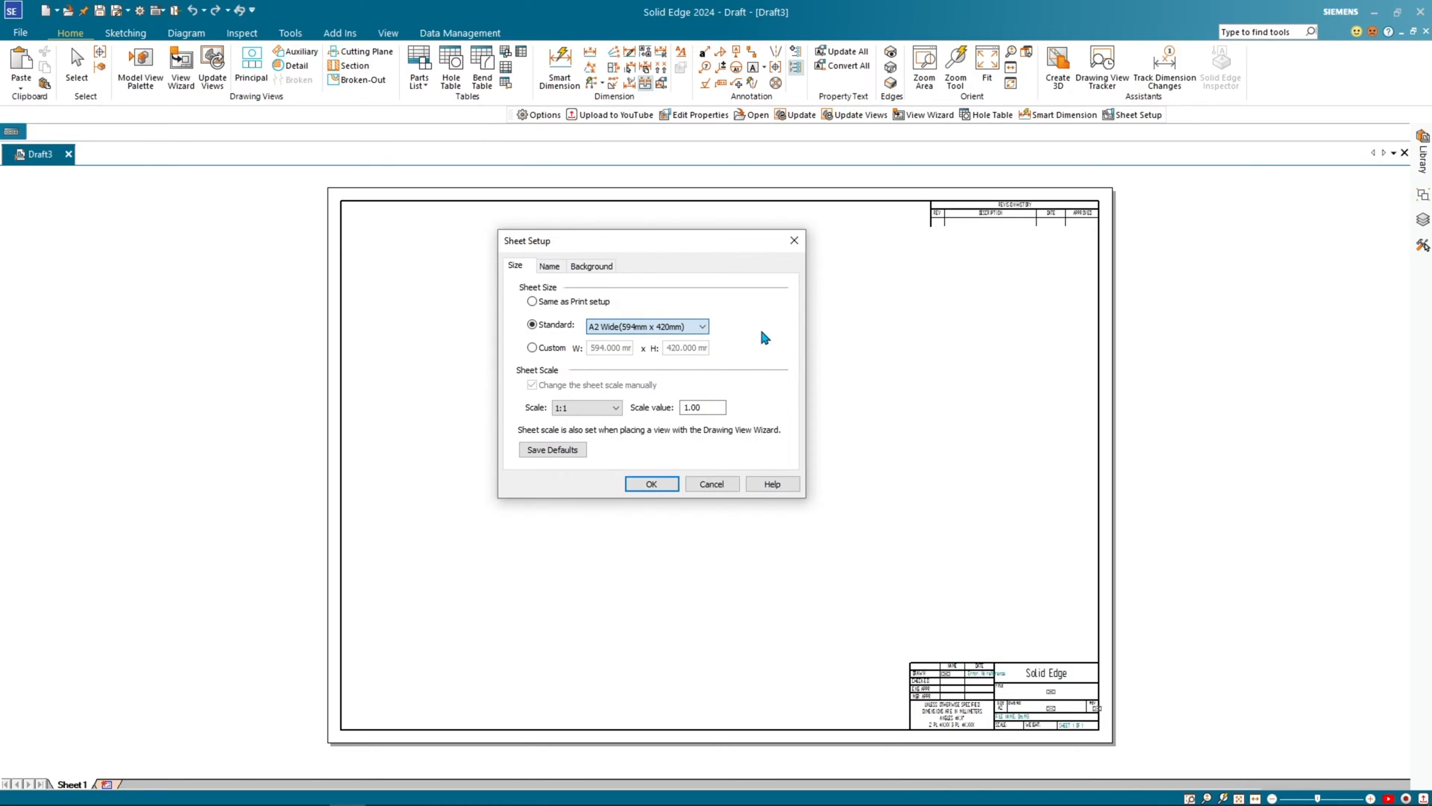
pyautogui.click(613, 410)
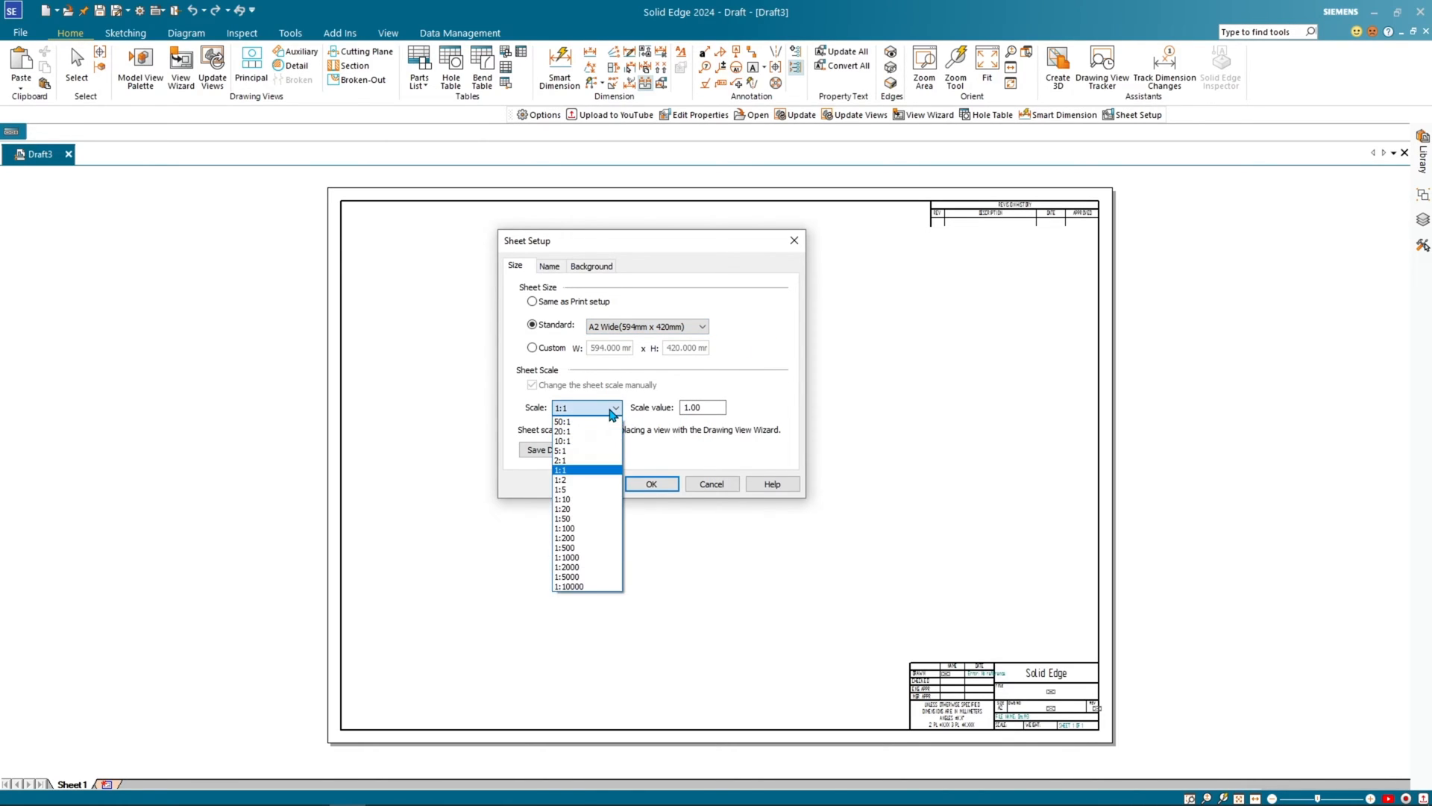
pyautogui.click(661, 446)
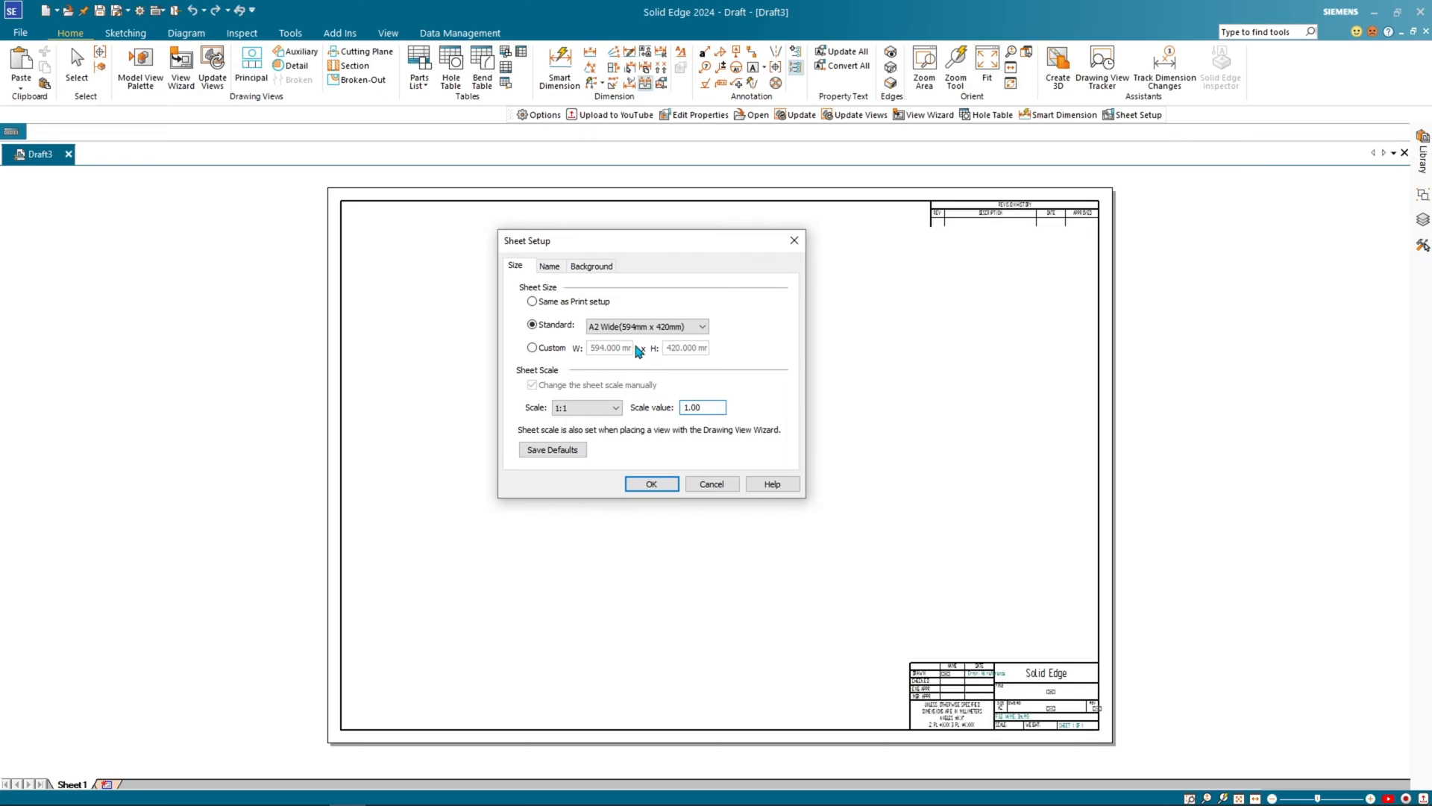
# Step: Review the sheet name and the available background sheets in the sheet setup, keeping A2-Sheet as the background
pyautogui.click(549, 266)
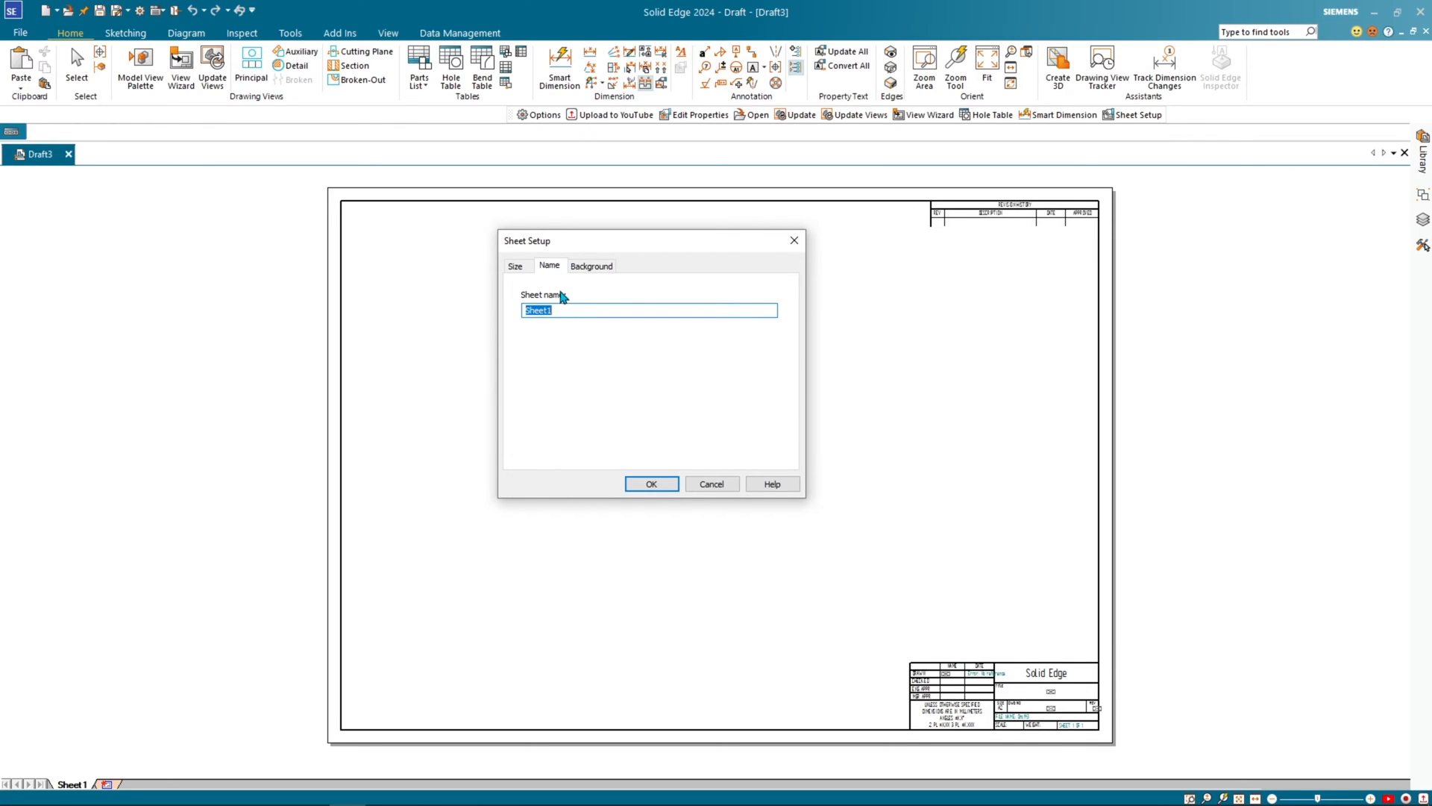
pyautogui.click(567, 313)
pyautogui.click(592, 266)
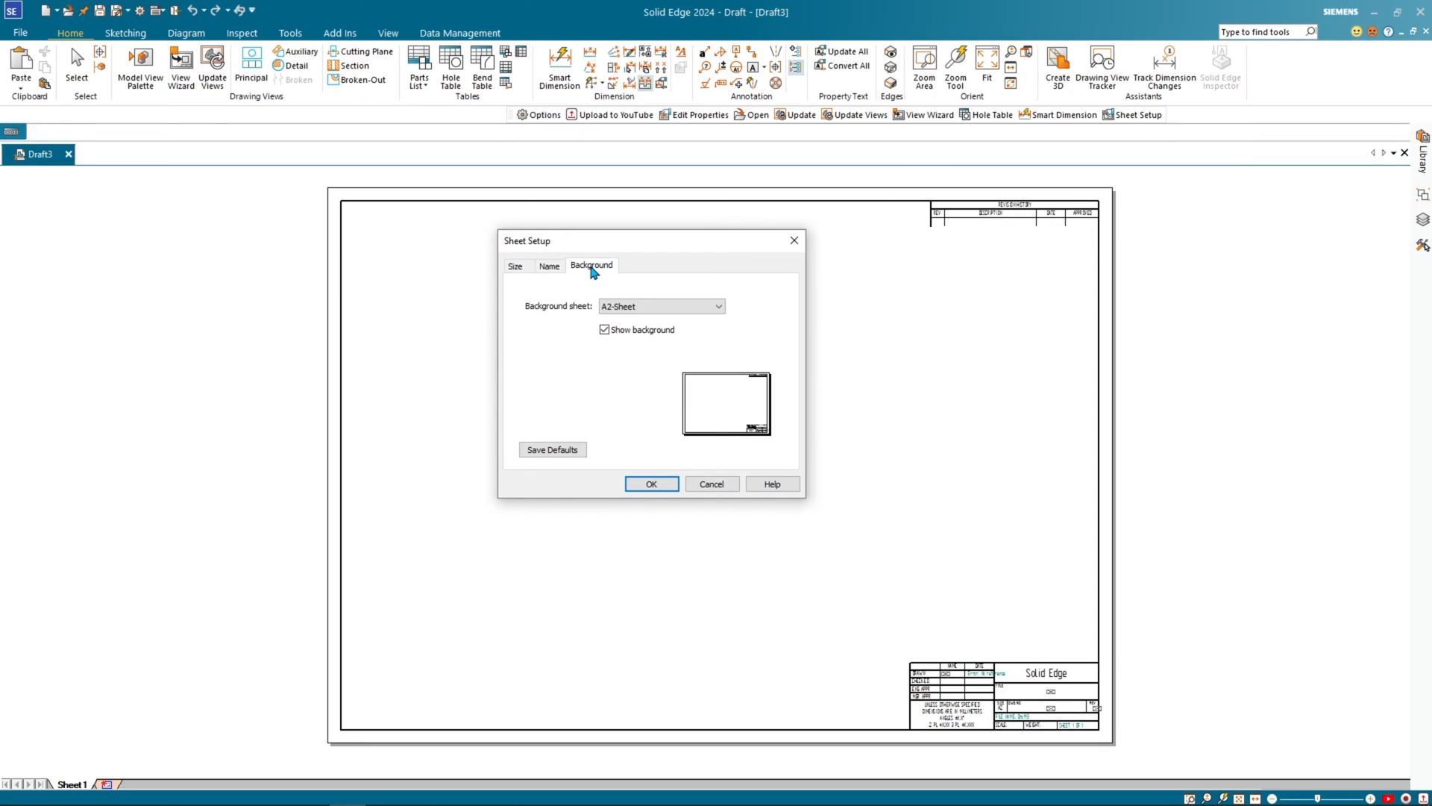
pyautogui.click(678, 308)
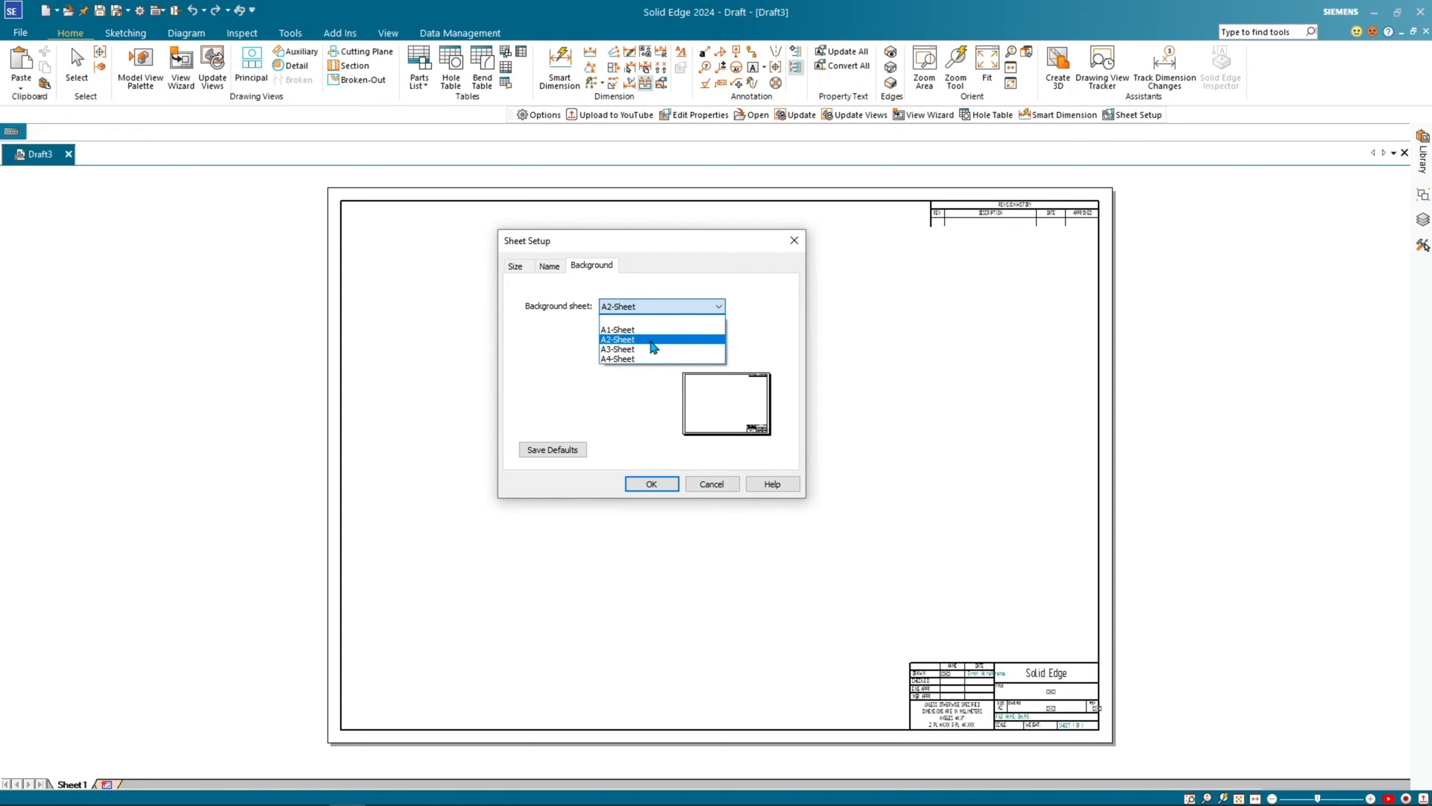
pyautogui.click(632, 400)
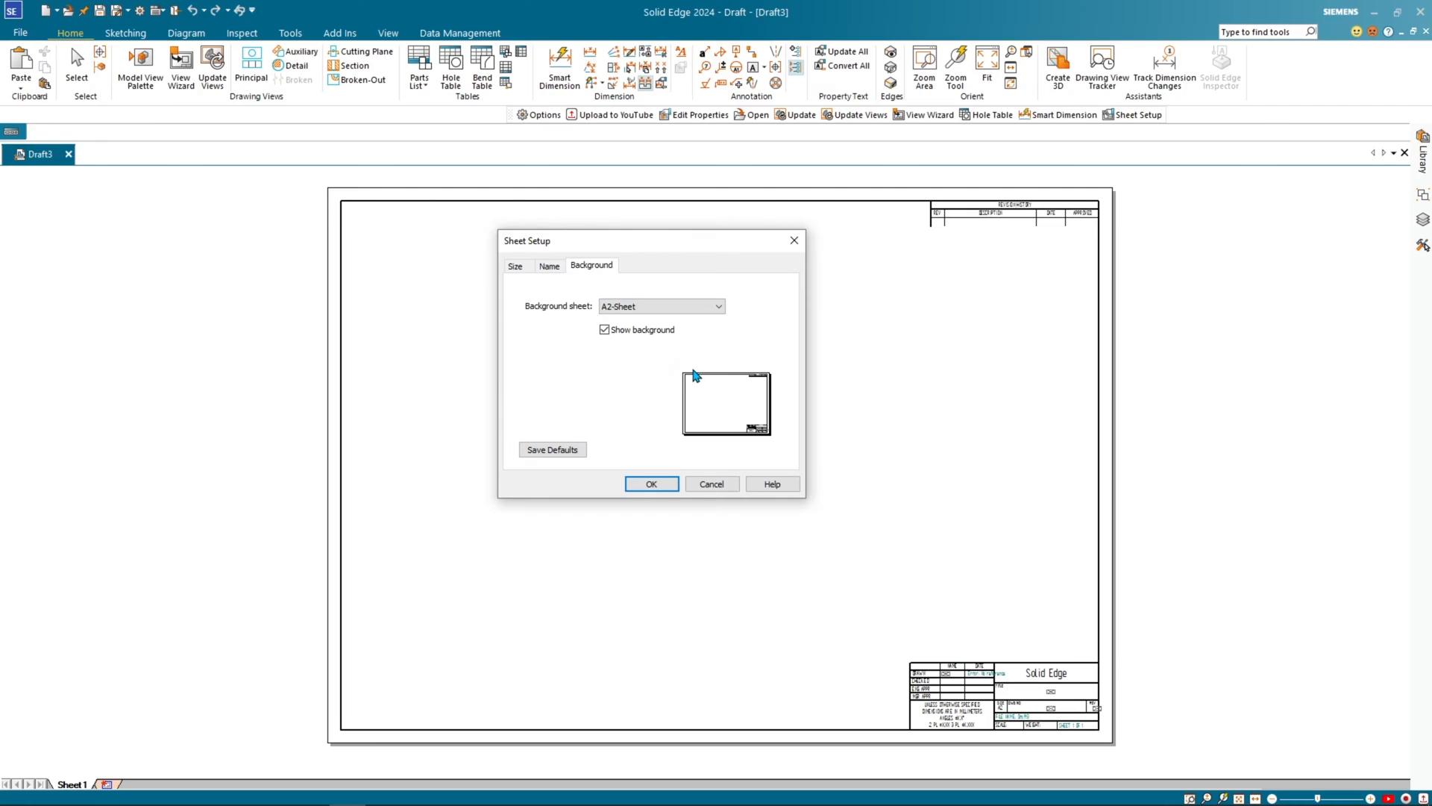
pyautogui.click(655, 482)
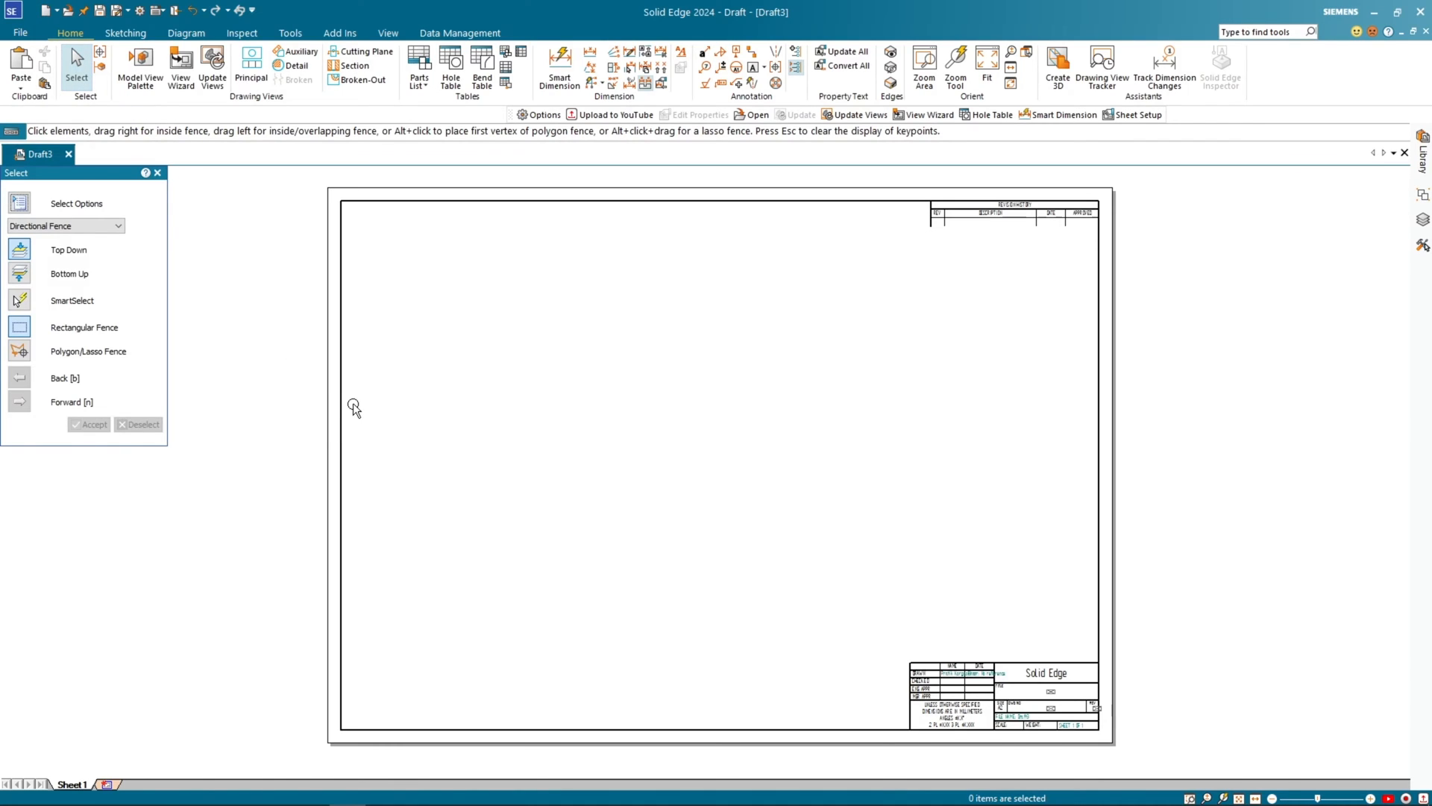
# Step: Reopen the sheet setup from the application settings and review its size, name and background options
pyautogui.click(20, 35)
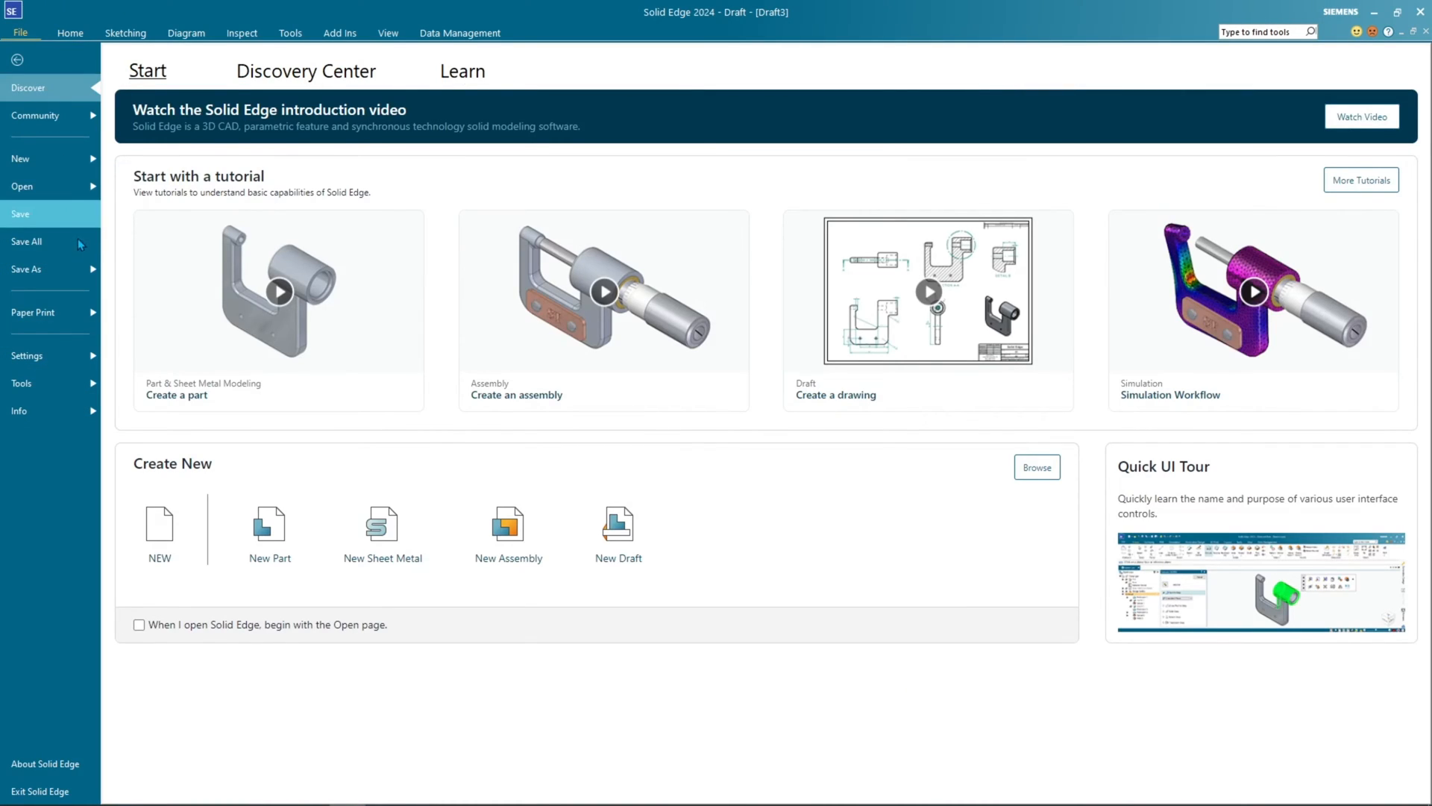
pyautogui.click(96, 355)
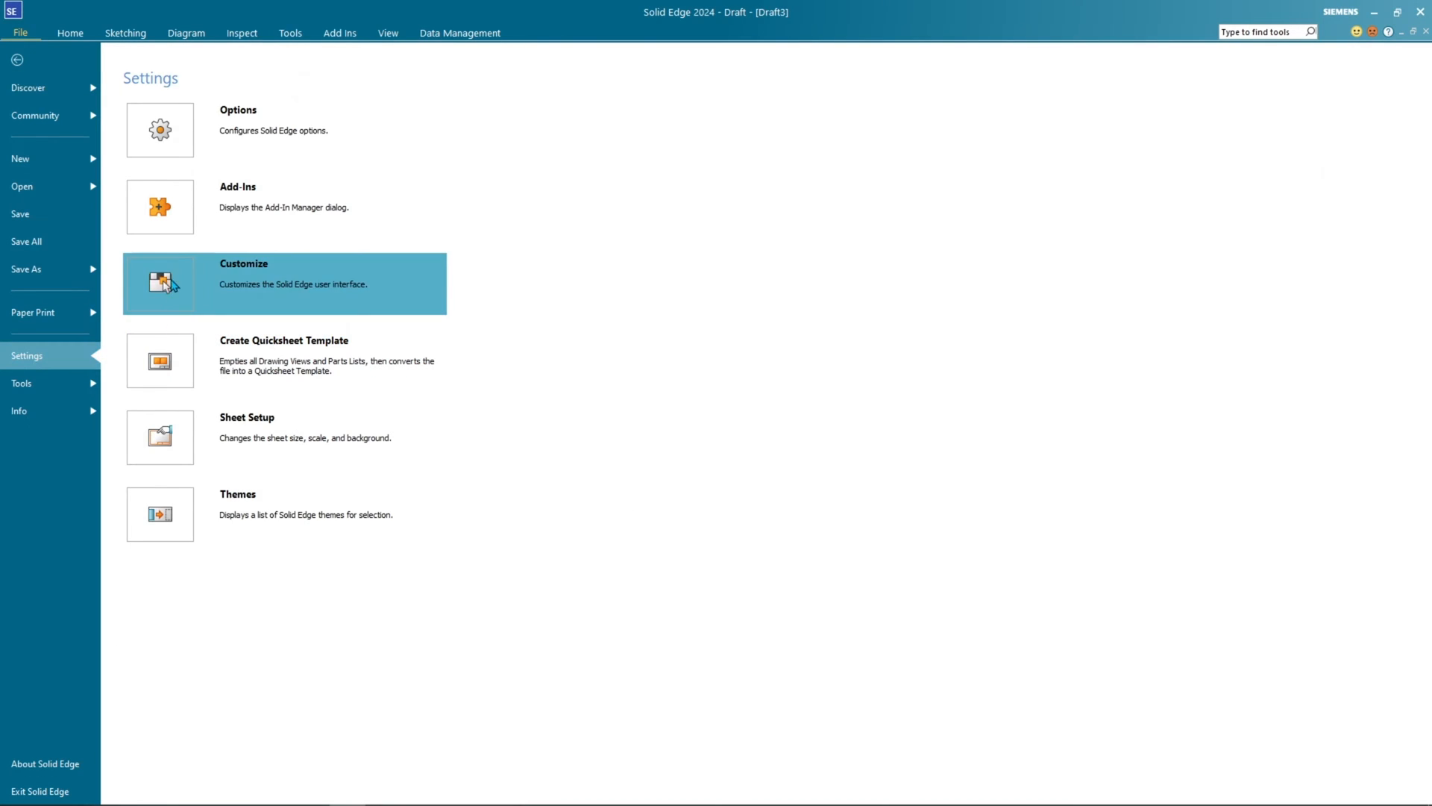
pyautogui.click(203, 451)
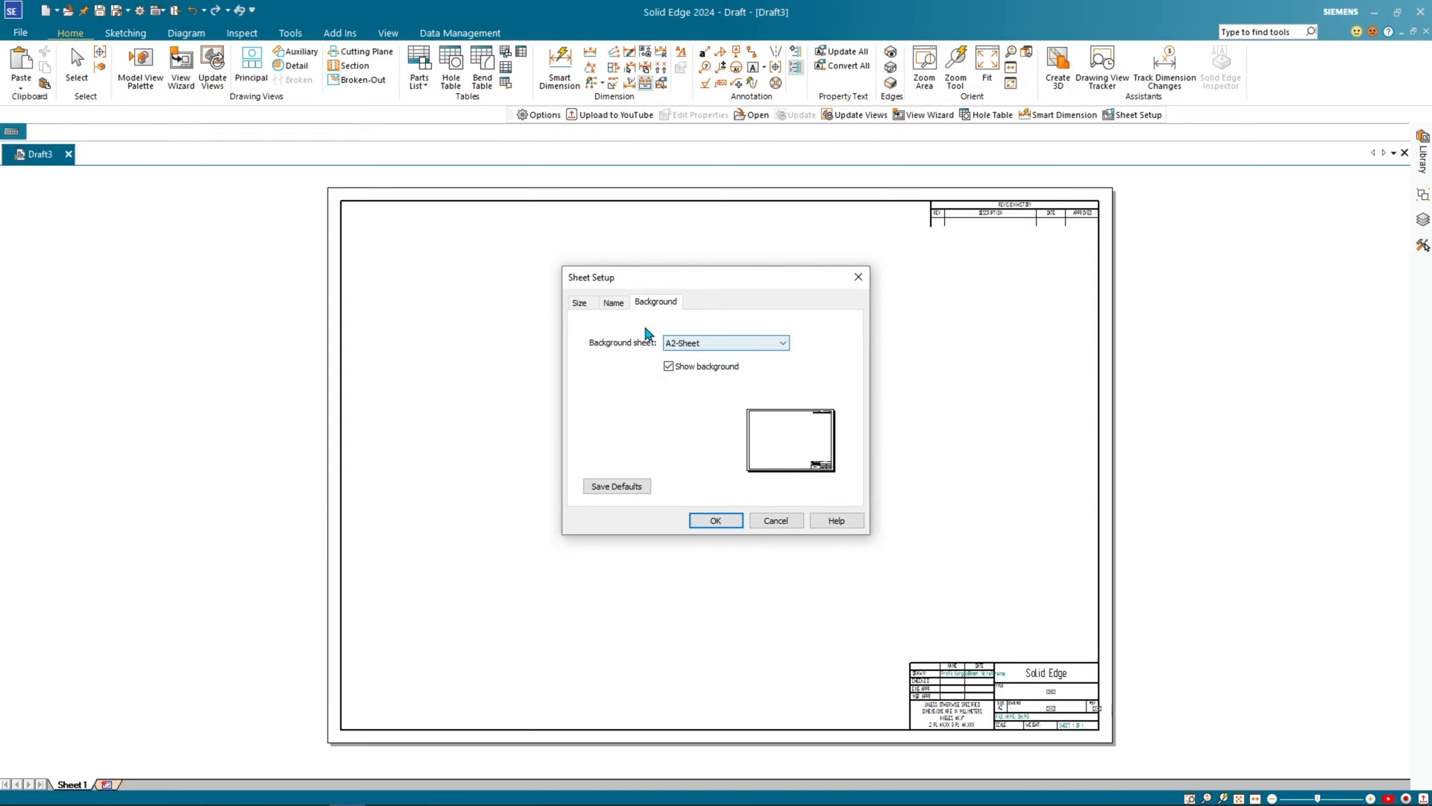
pyautogui.click(582, 303)
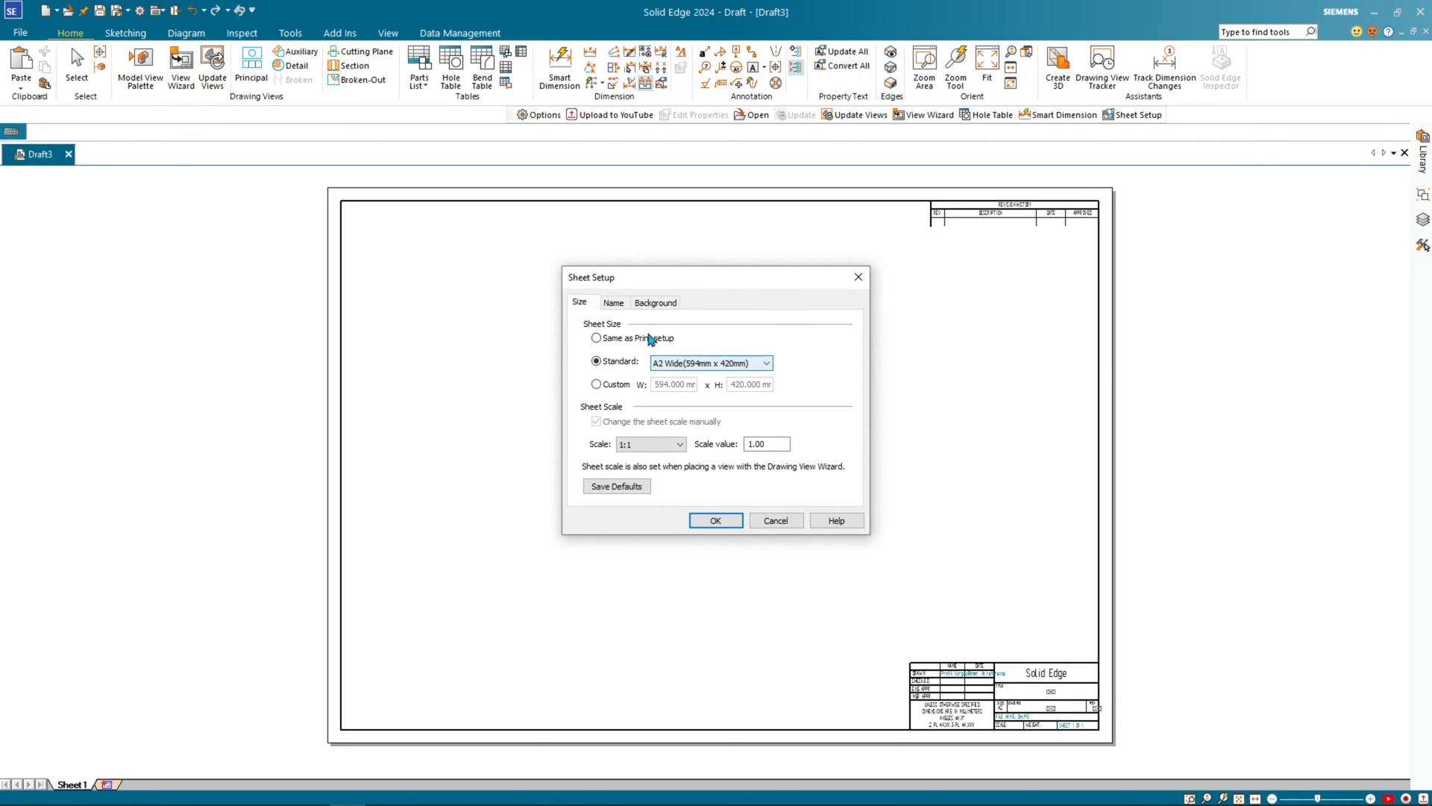
pyautogui.click(620, 306)
pyautogui.click(664, 308)
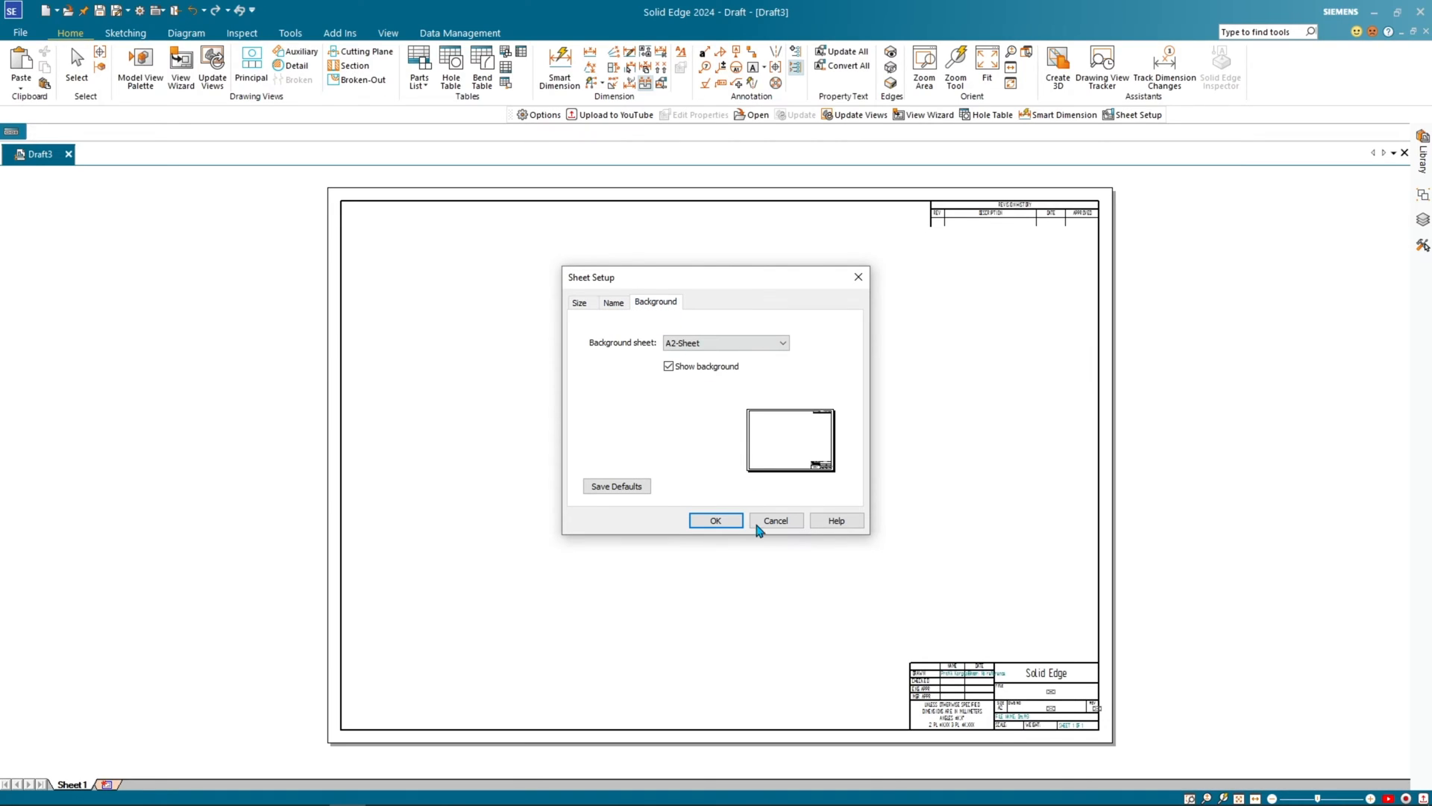
pyautogui.click(720, 522)
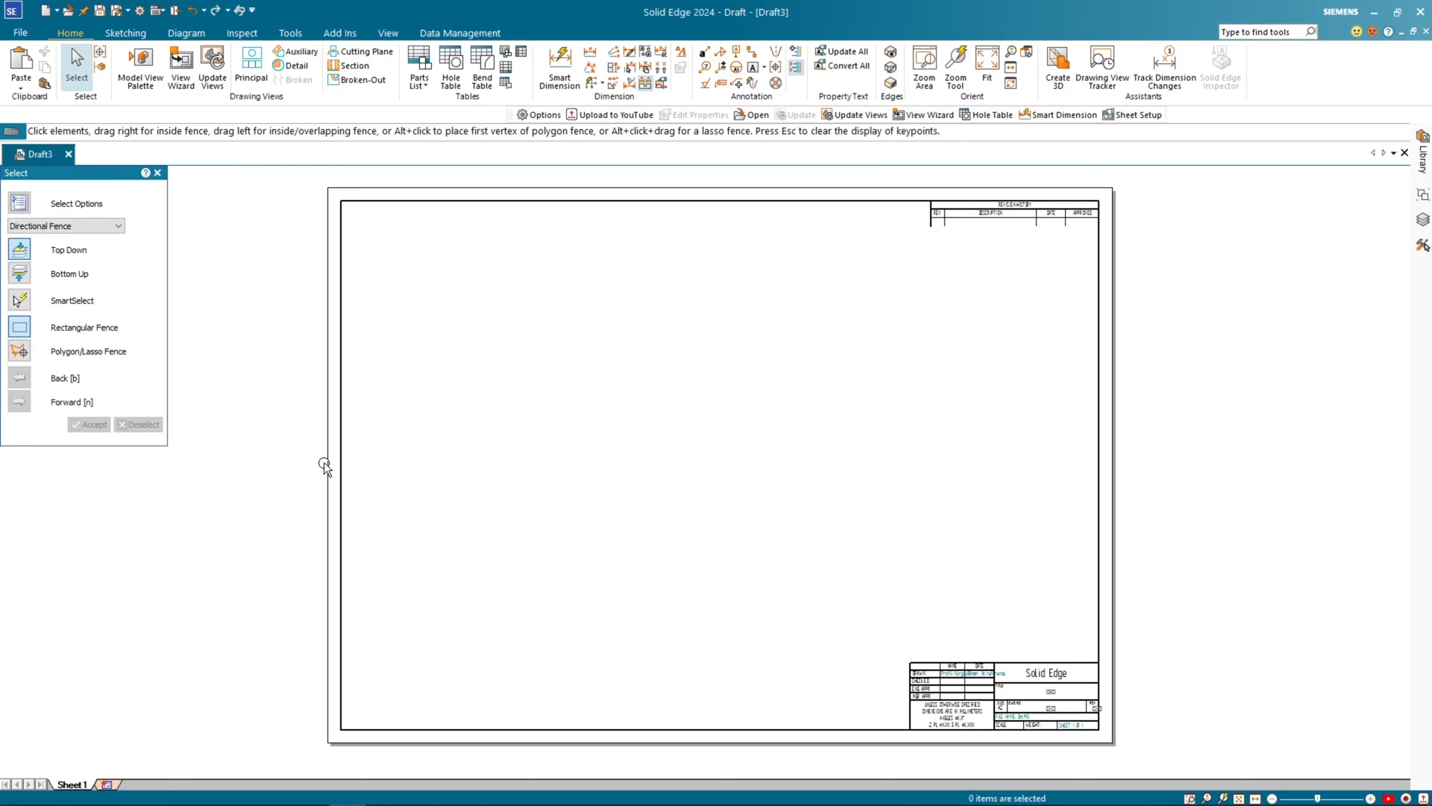
# Step: Review the dimension style, drawing view style and drawing standards in the Solid Edge options, and apply the settings
pyautogui.click(139, 12)
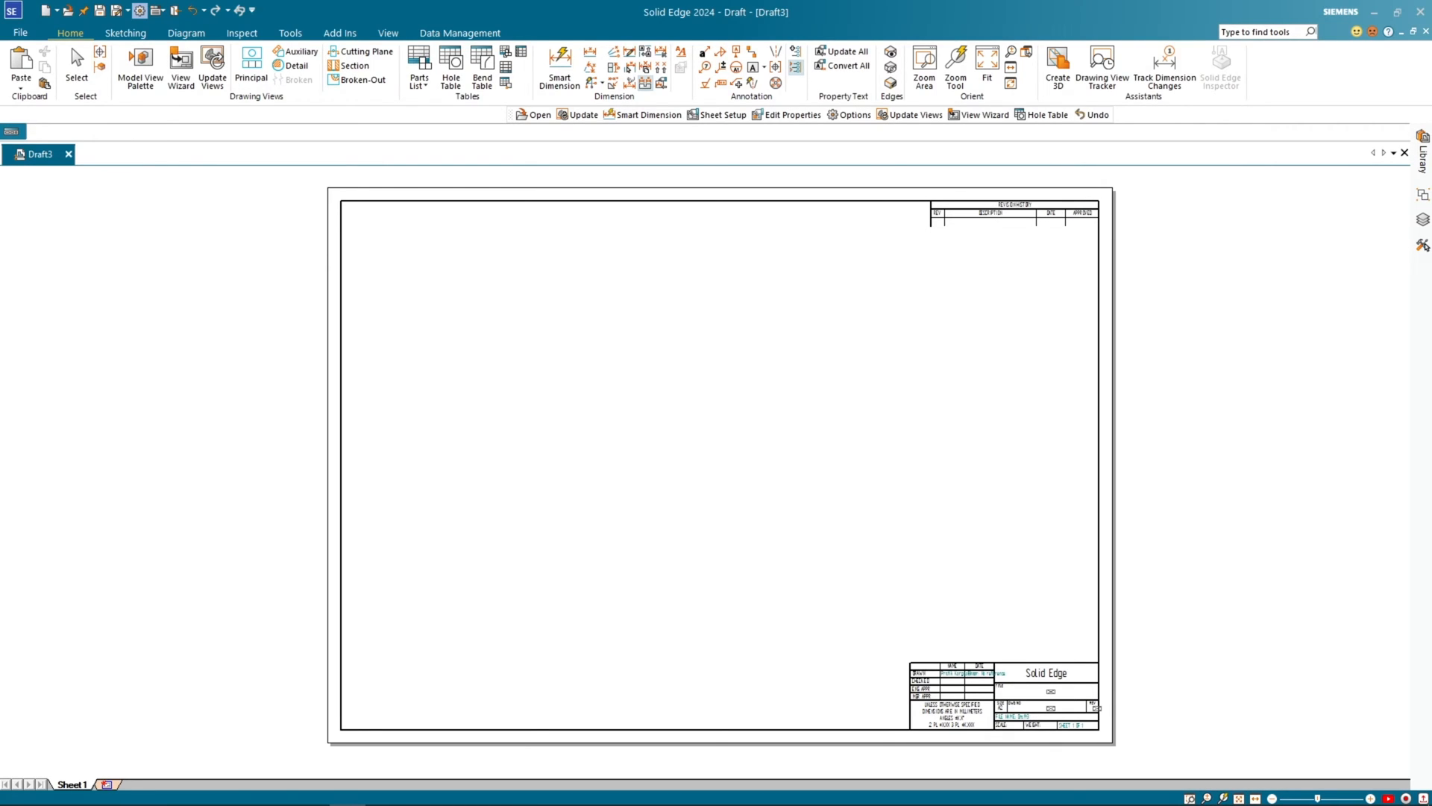
pyautogui.moveTo(857, 209); pyautogui.dragTo(408, 161)
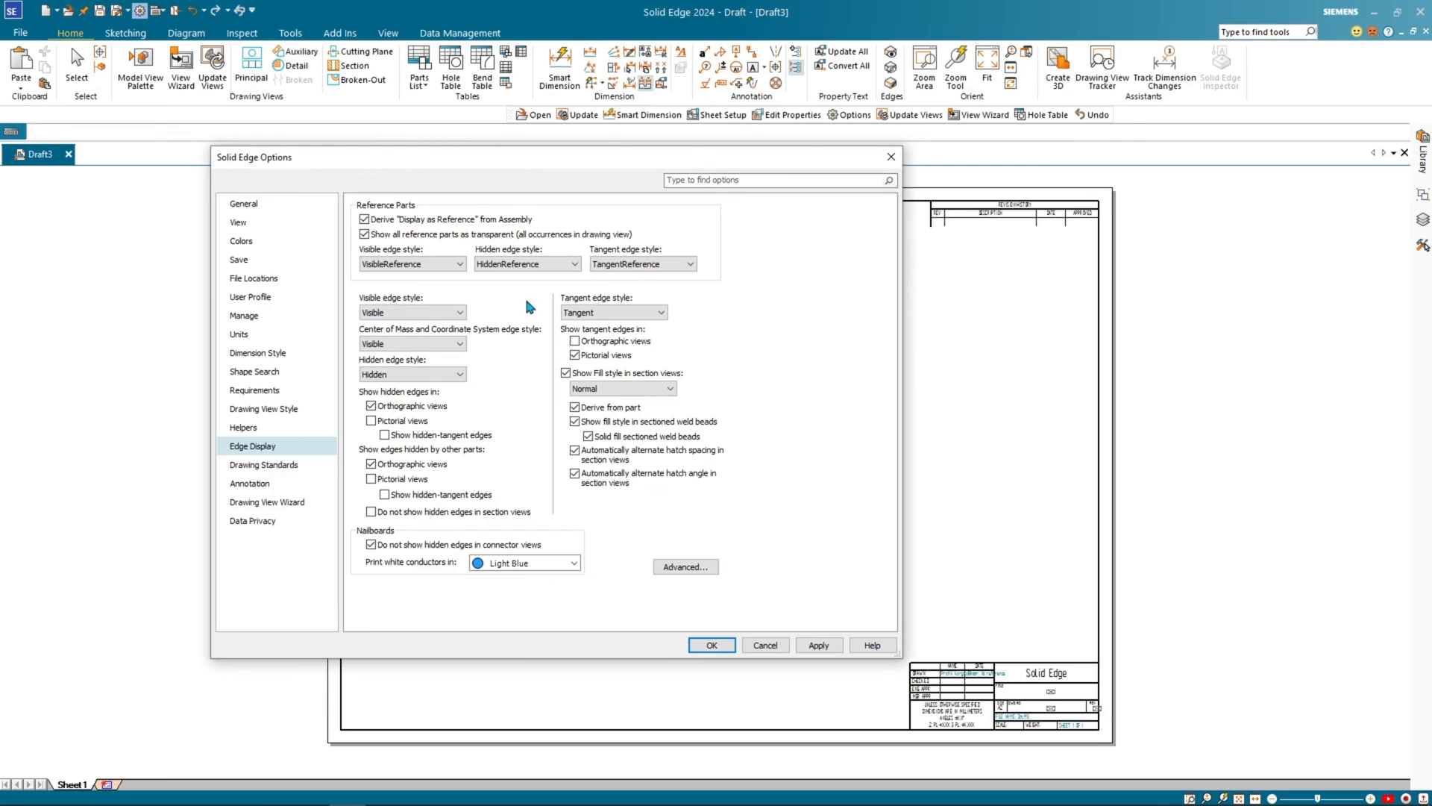
pyautogui.click(274, 355)
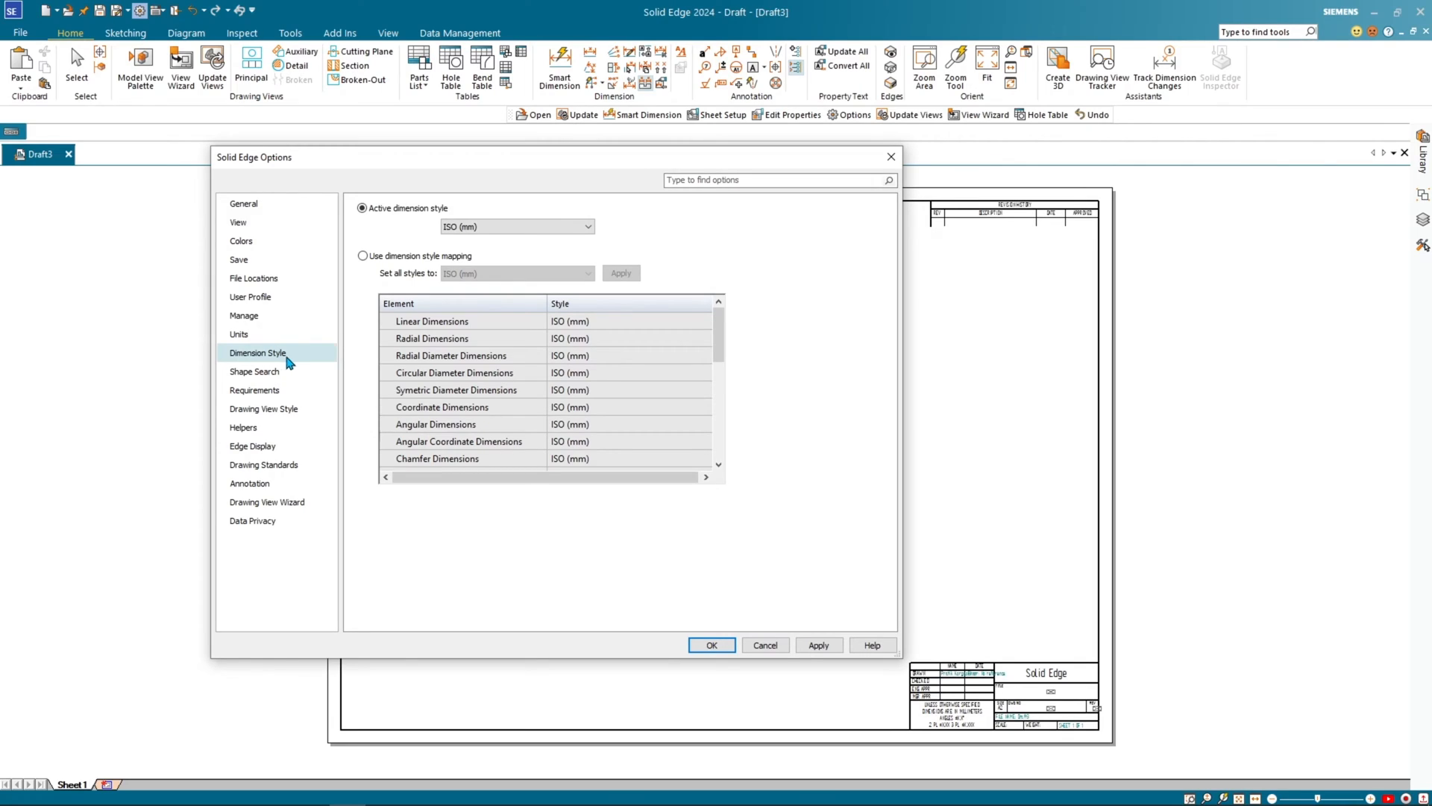
pyautogui.click(527, 231)
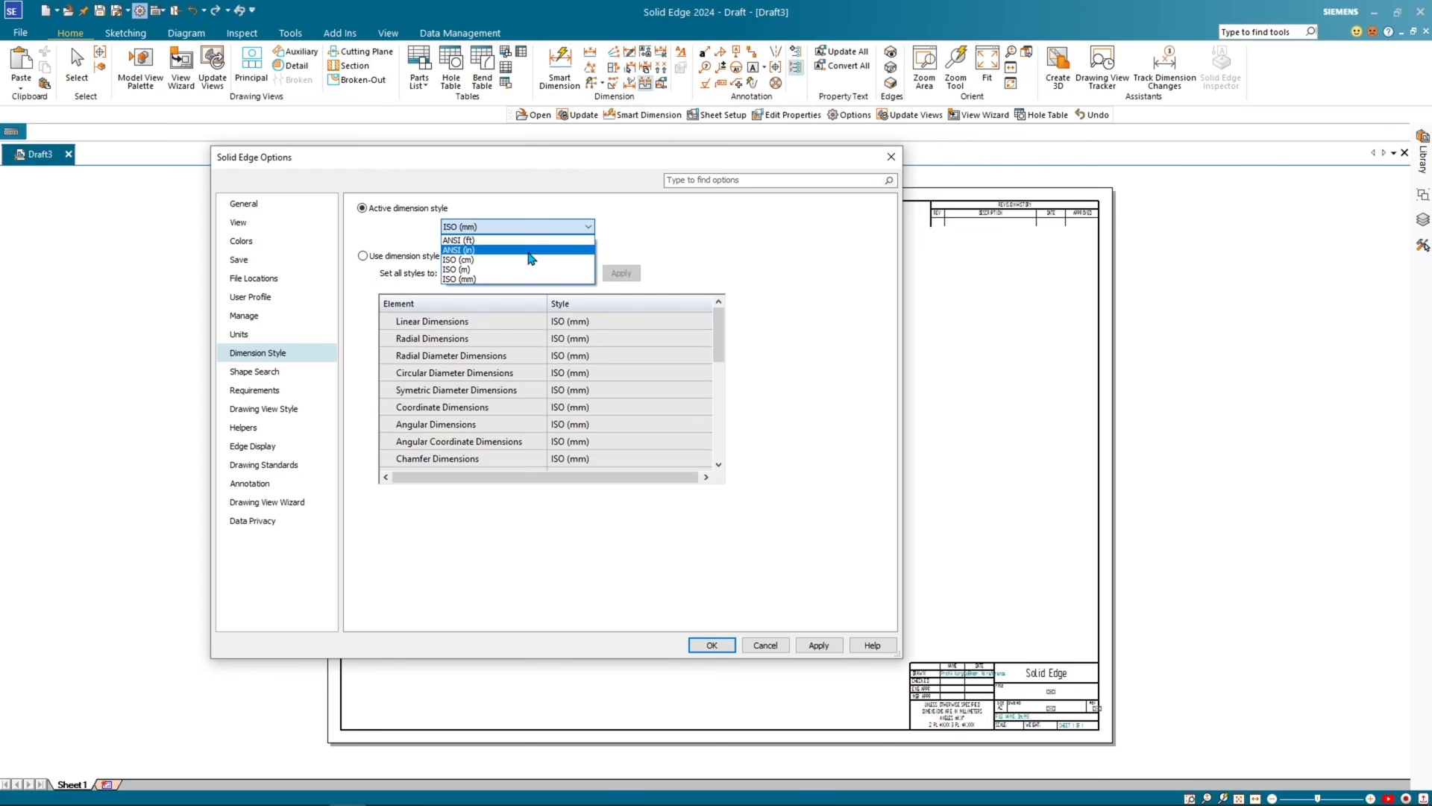
pyautogui.click(700, 212)
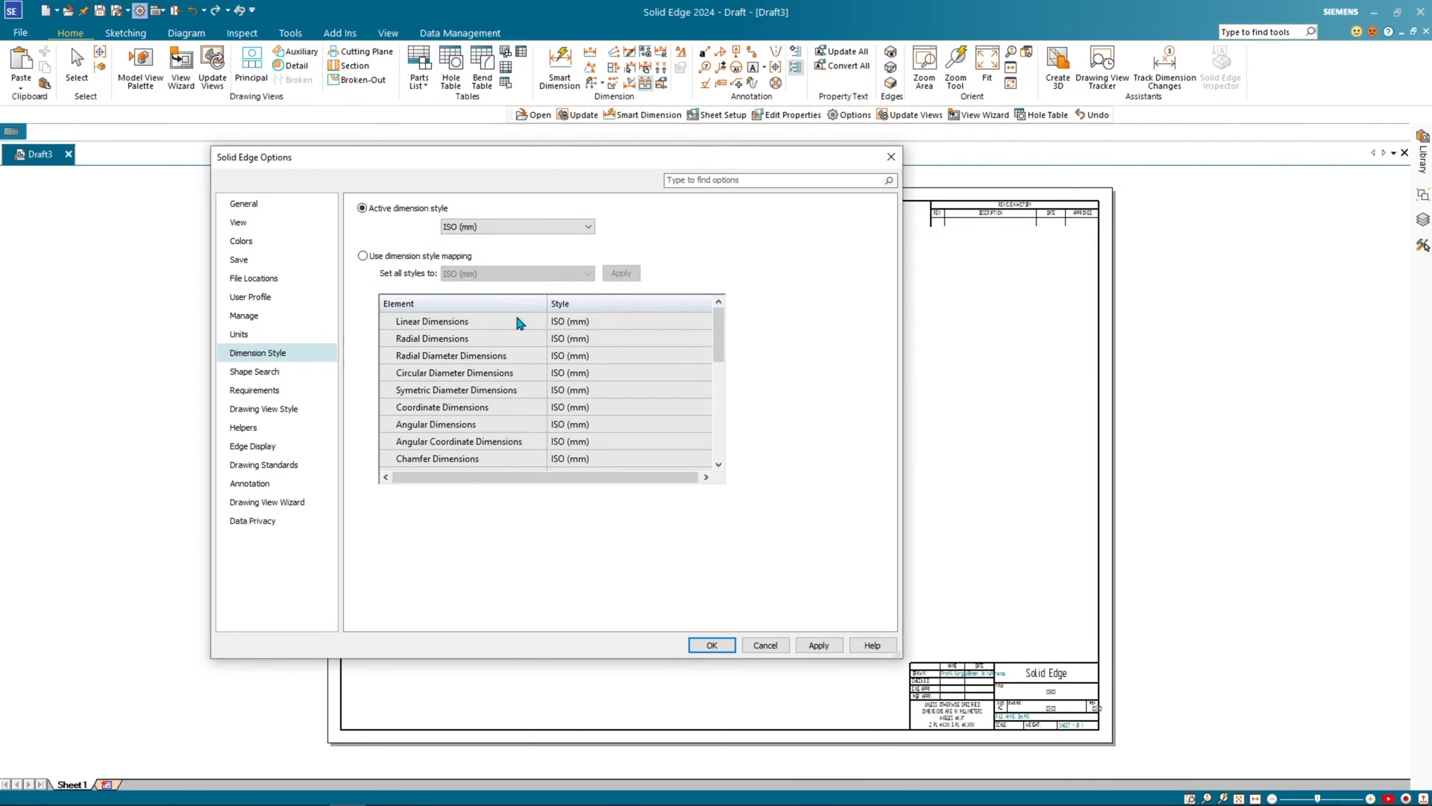
pyautogui.click(293, 415)
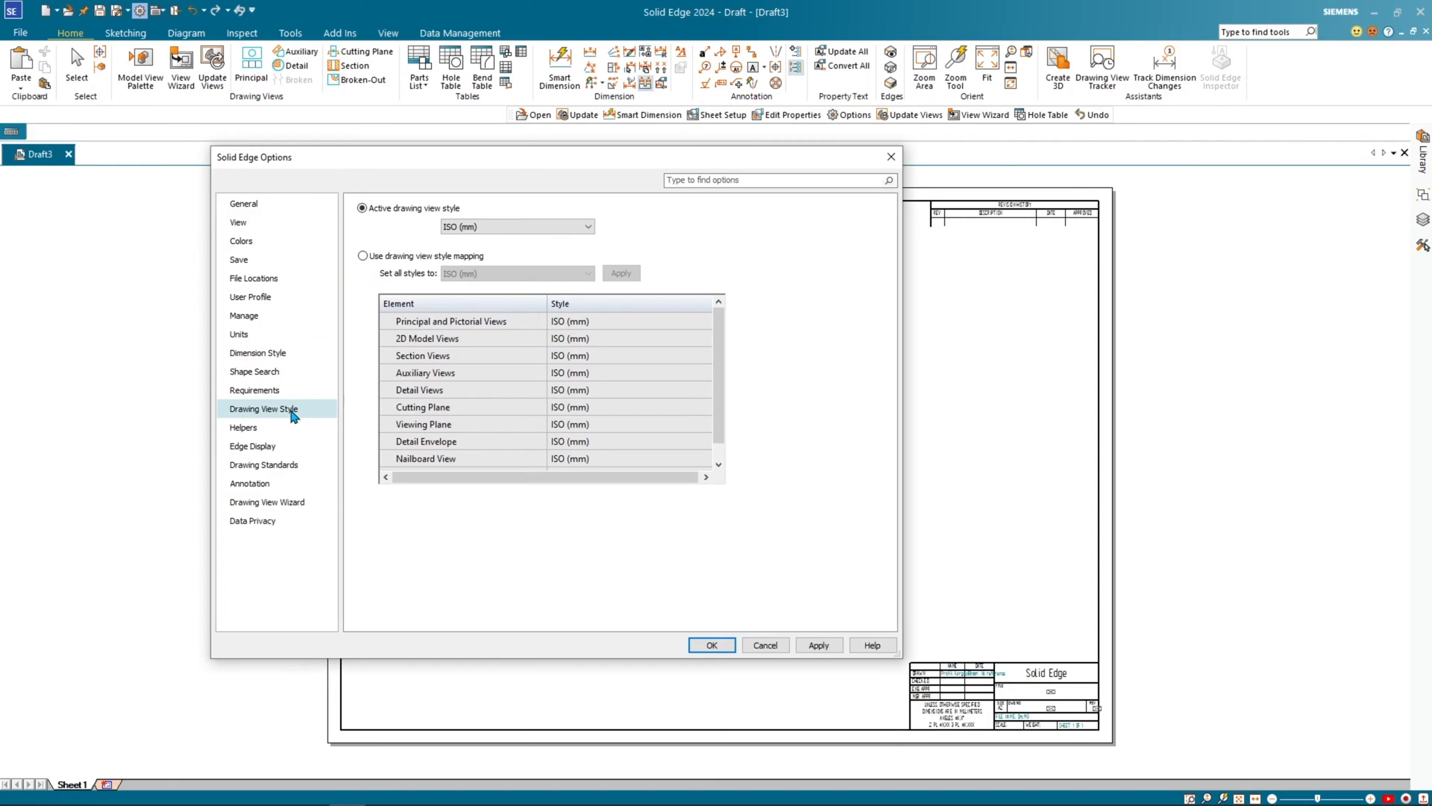
pyautogui.click(292, 467)
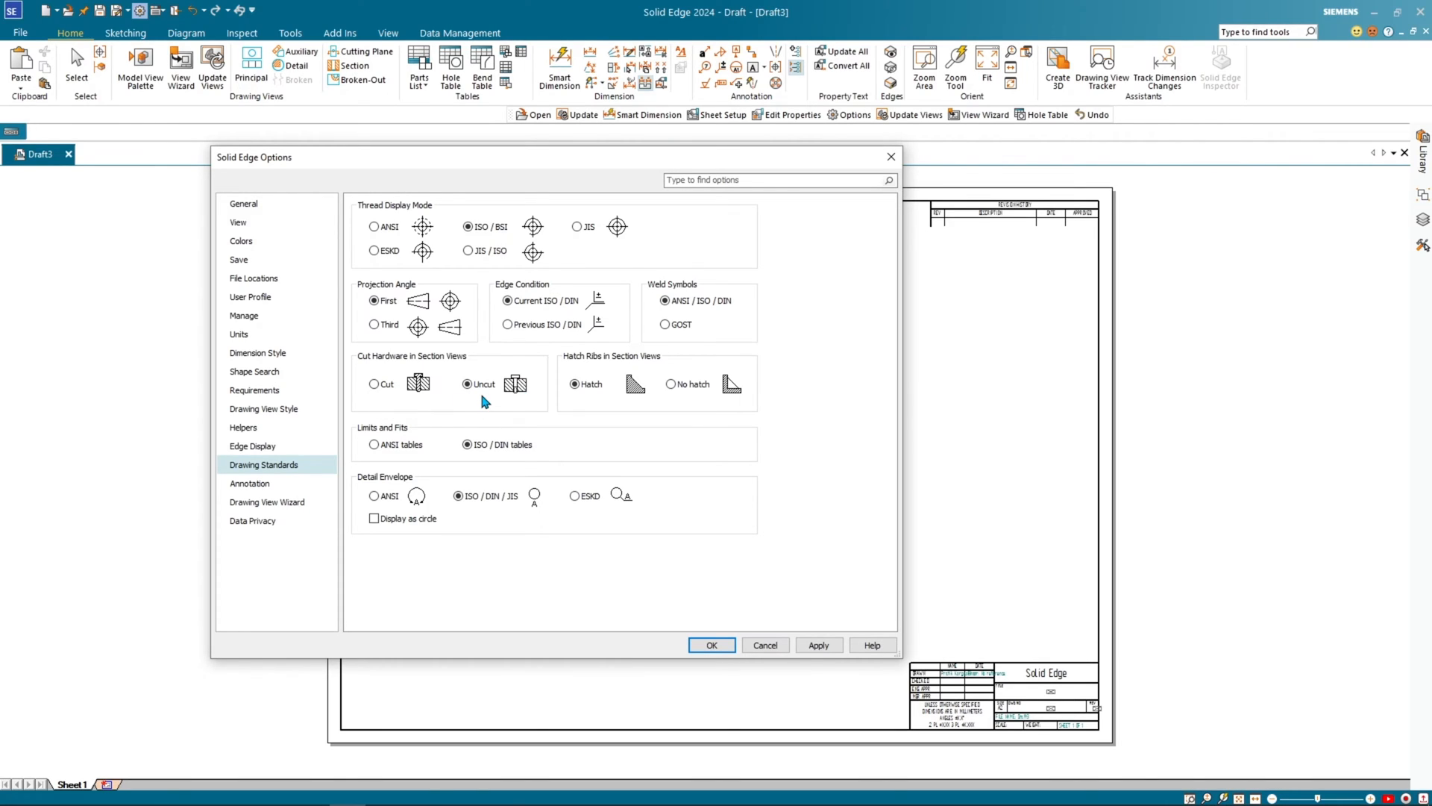
pyautogui.click(813, 646)
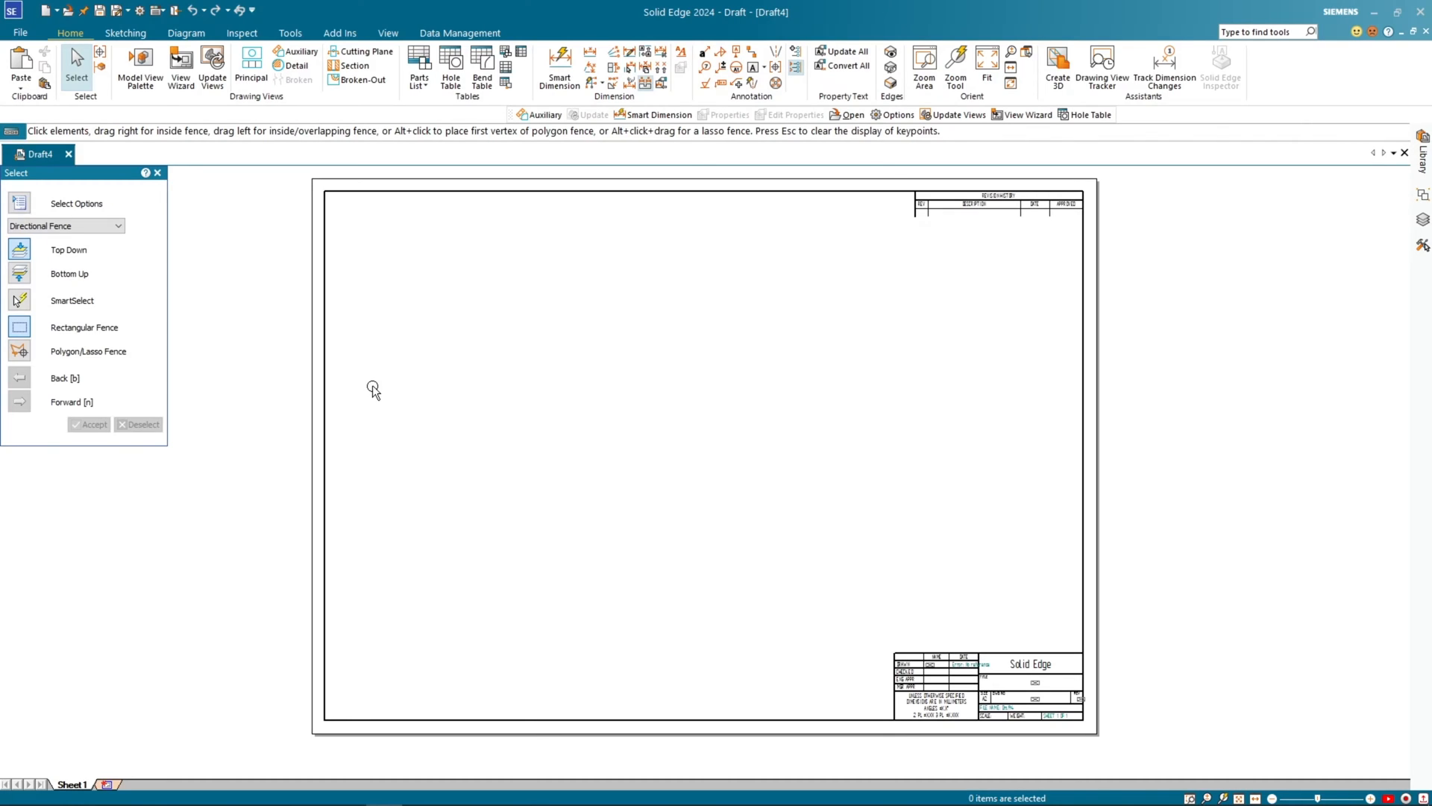
# Step: Start the View Wizard with the part anchor.par from the Training folder as the model
pyautogui.click(191, 82)
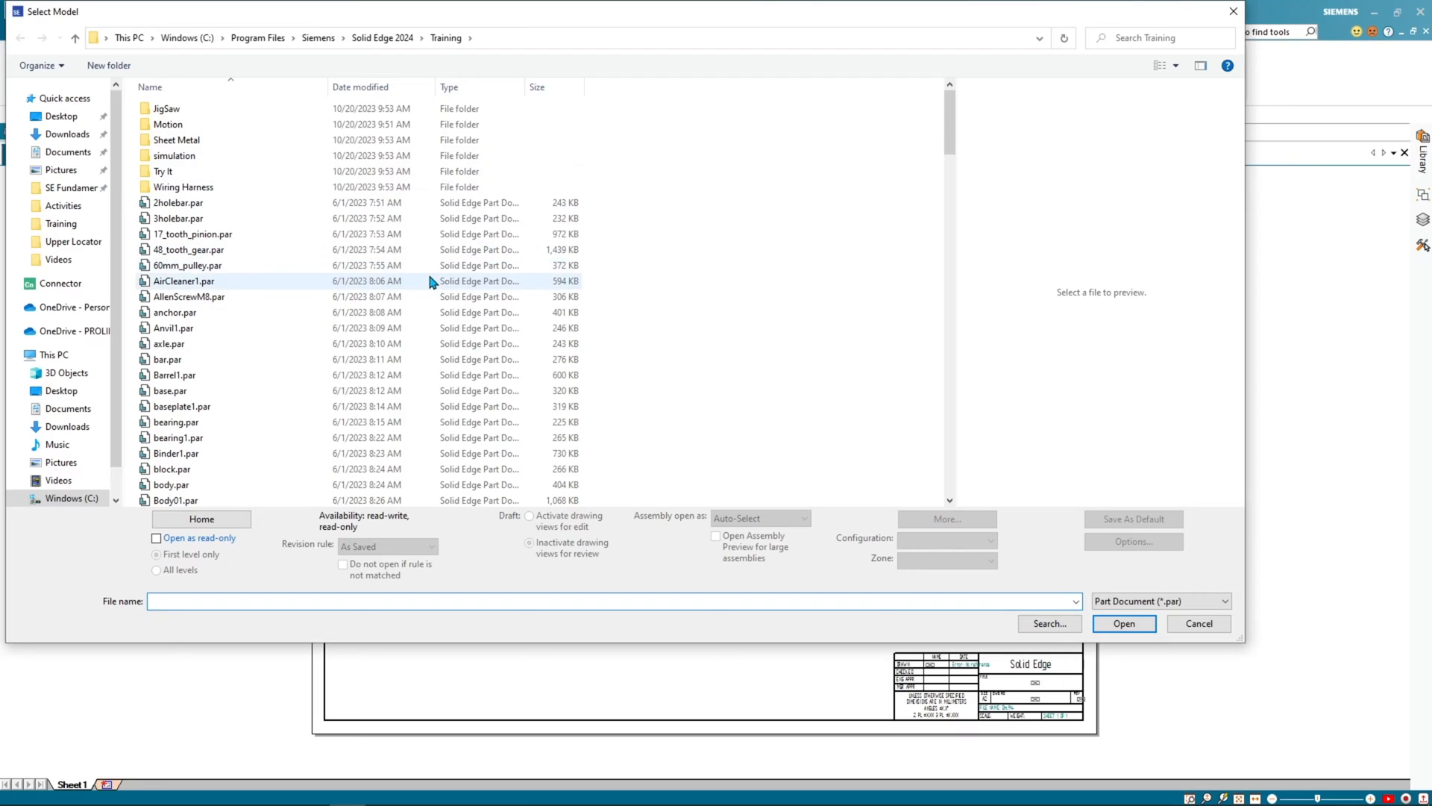
pyautogui.click(337, 319)
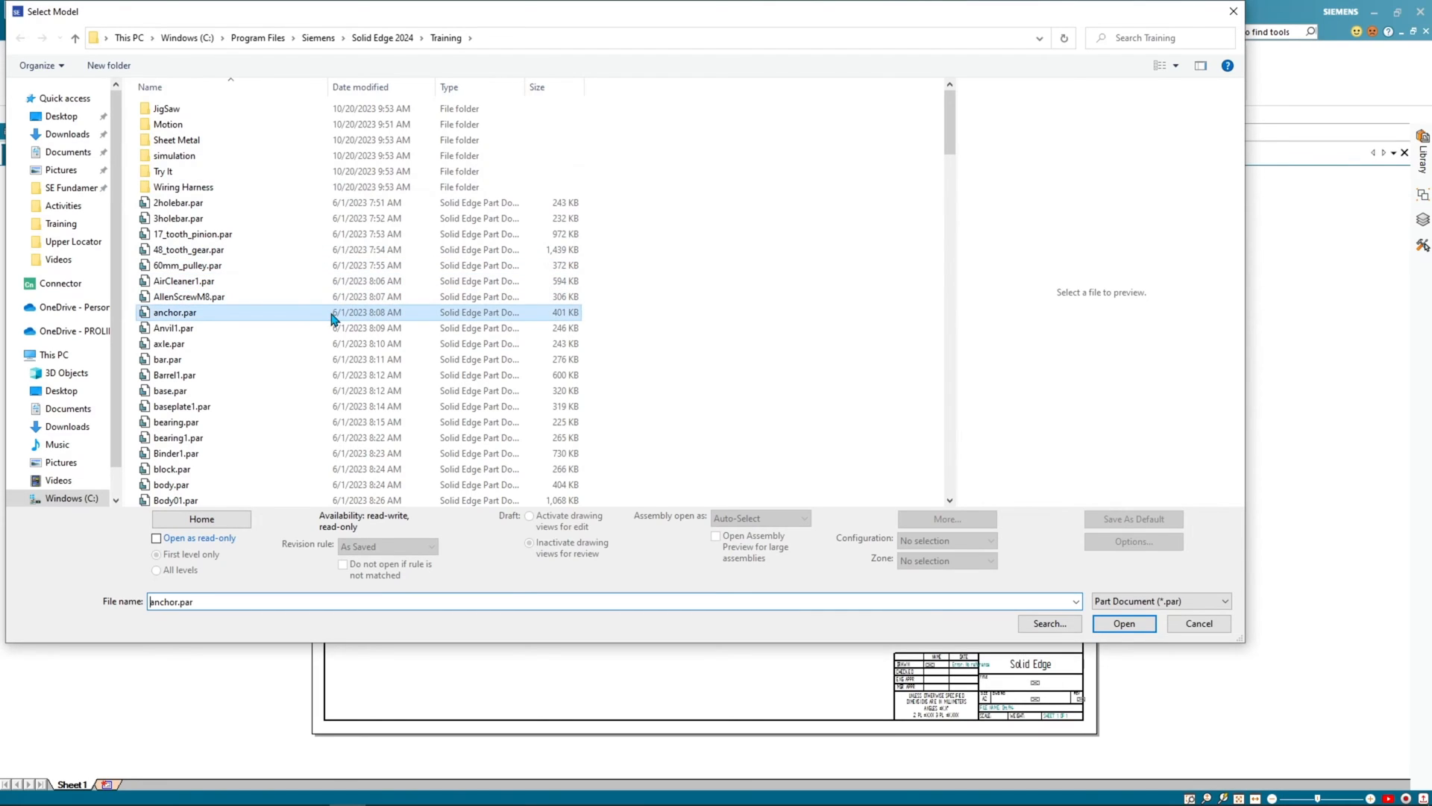
pyautogui.click(1124, 623)
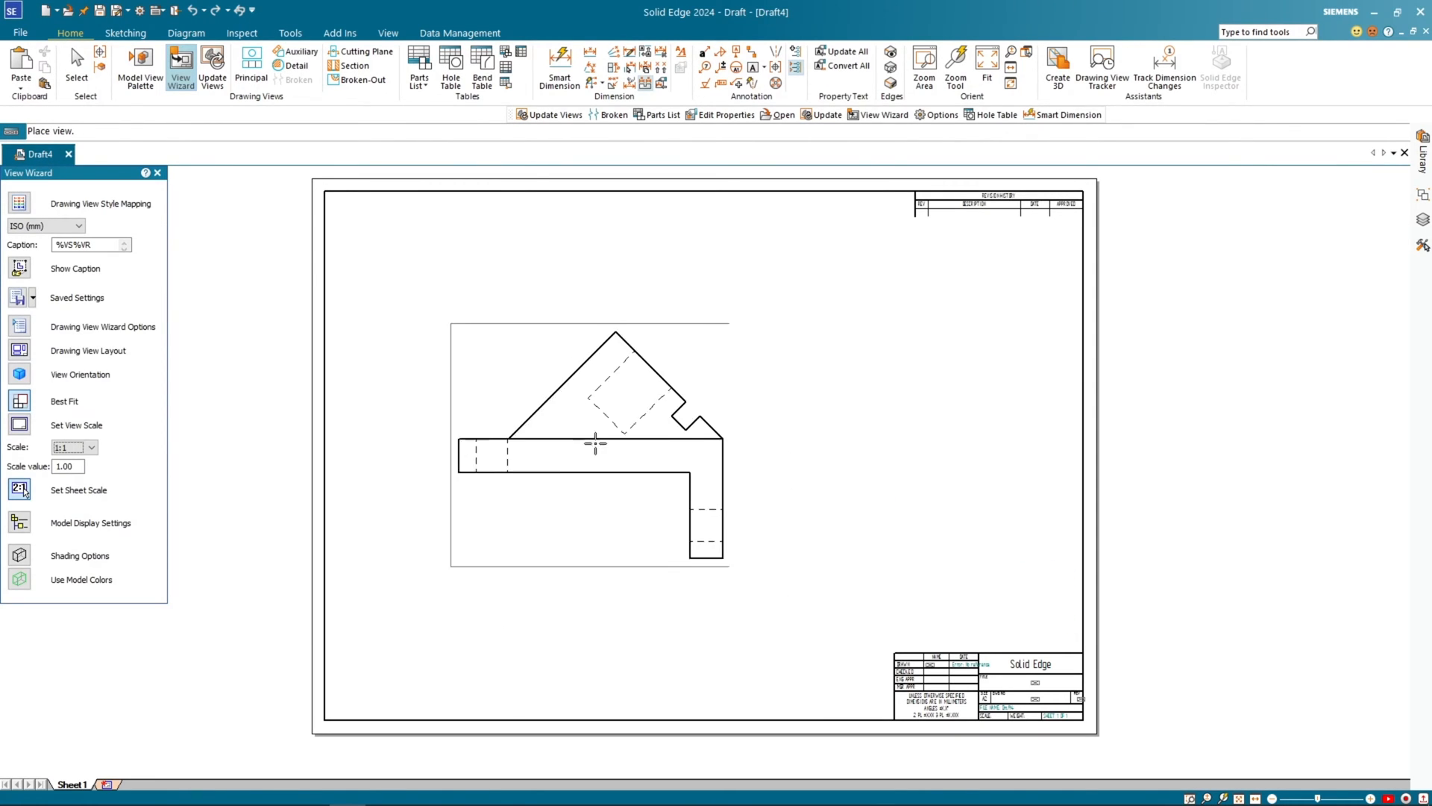
# Step: Try the back and right view orientations for the anchor part before placing it
pyautogui.click(20, 374)
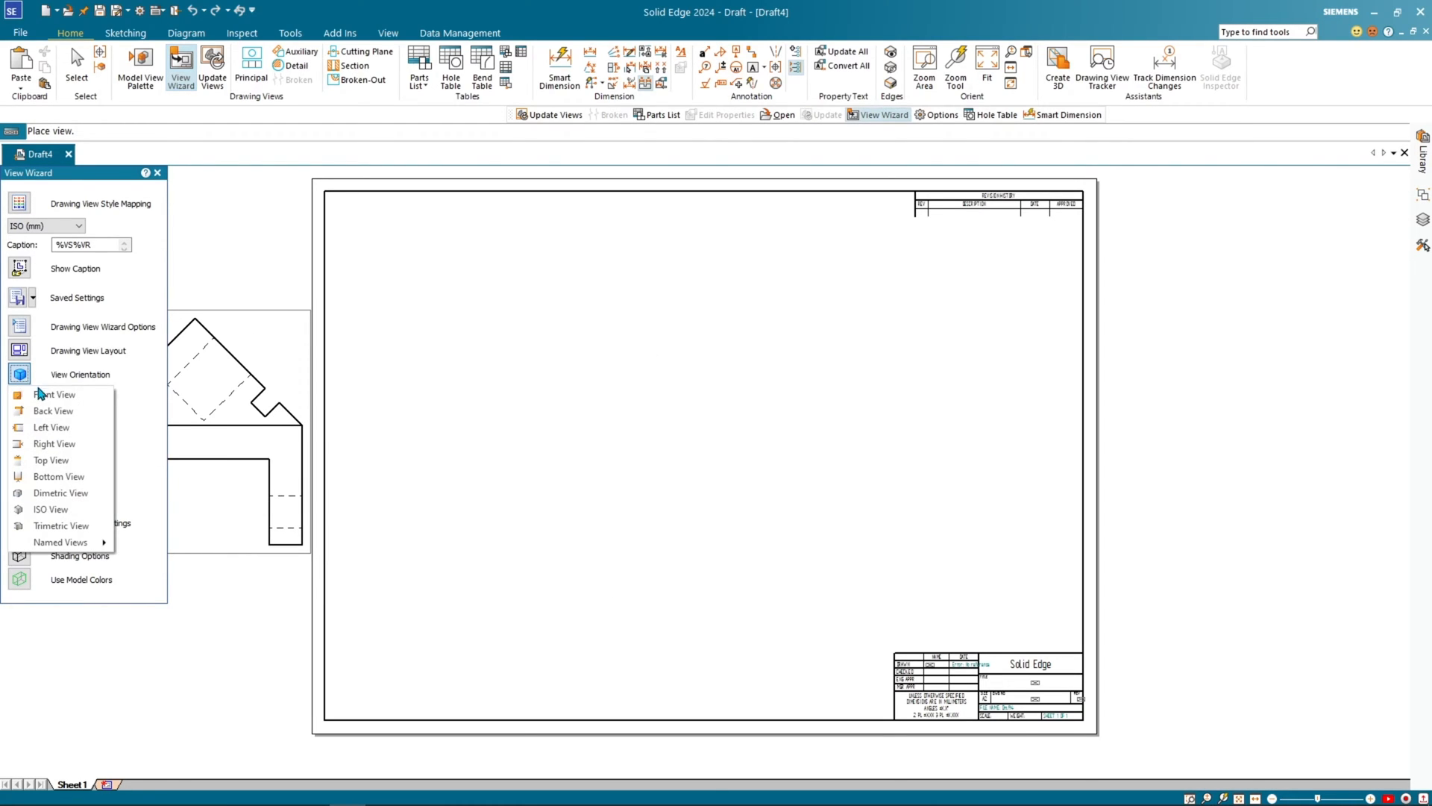
pyautogui.click(59, 412)
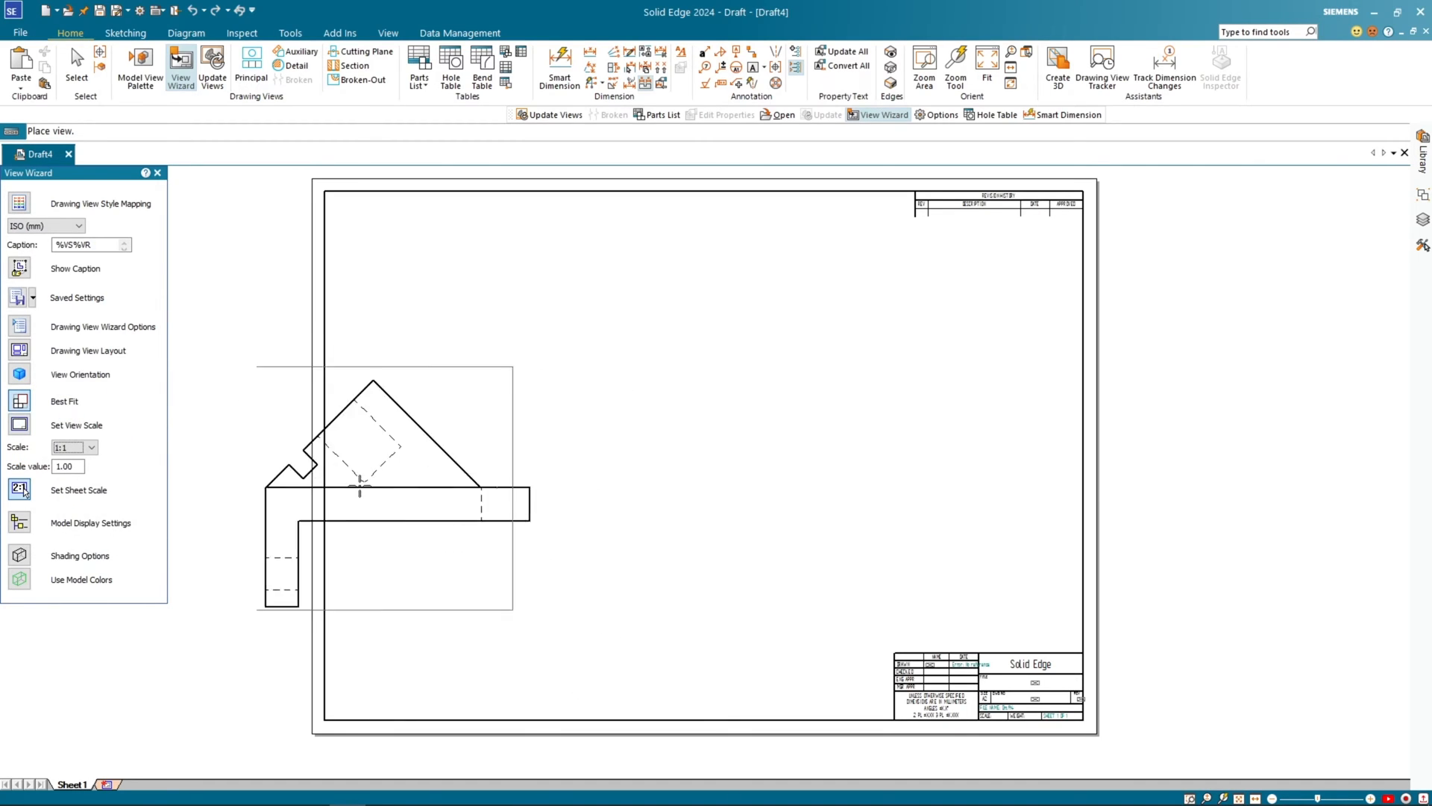
pyautogui.click(21, 375)
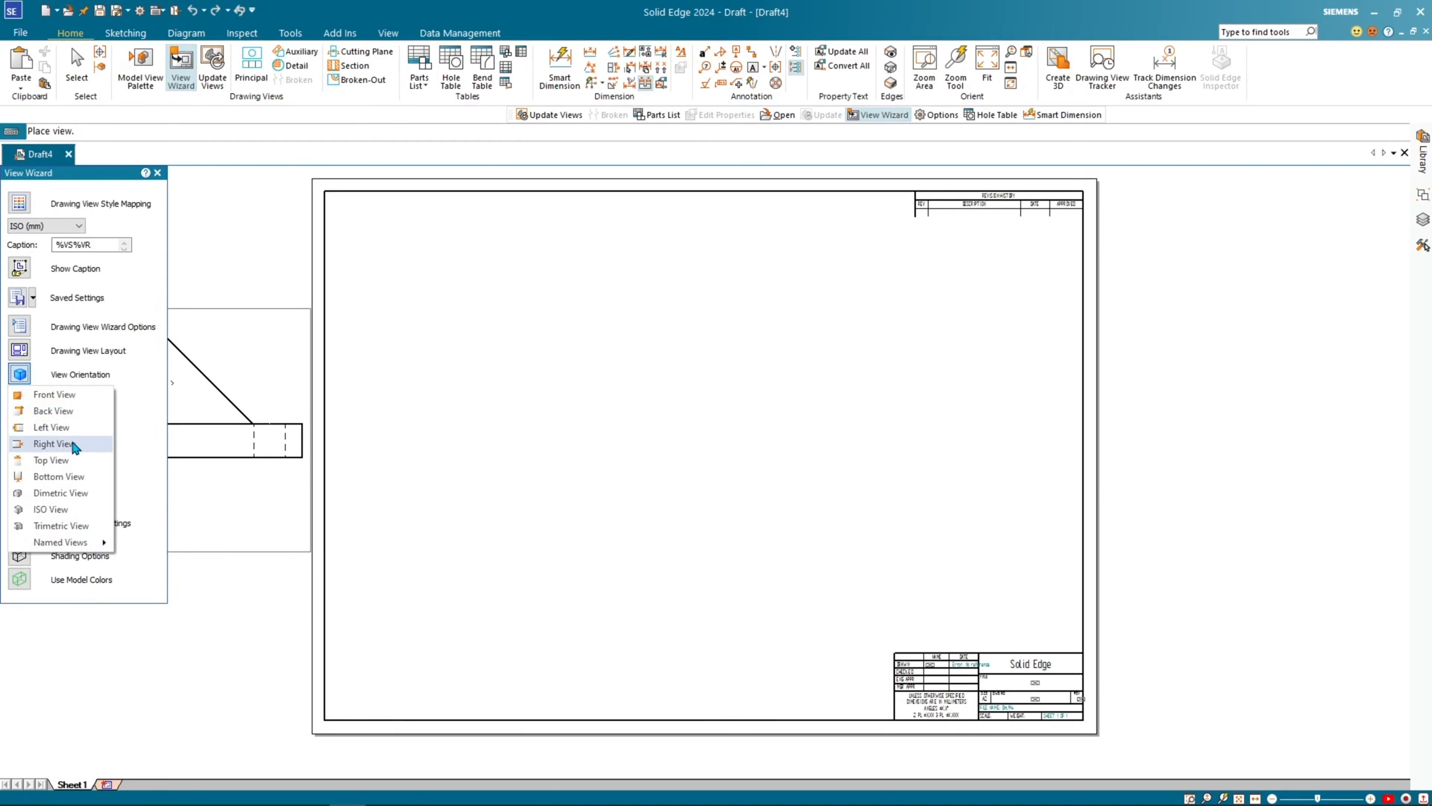
pyautogui.click(54, 444)
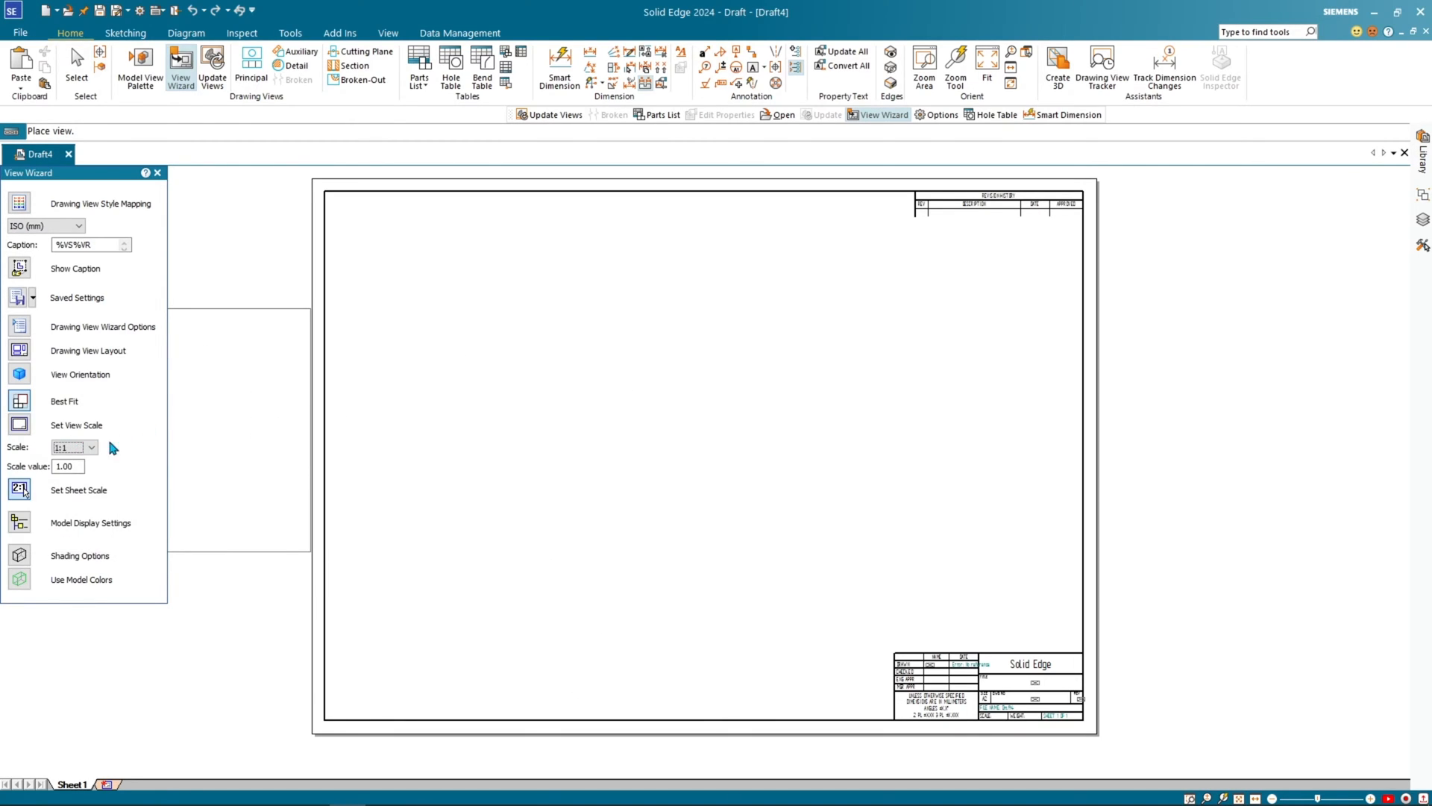
# Step: Place the anchor's front view on the sheet at 1:2 scale, with projected right and top views
pyautogui.click(19, 375)
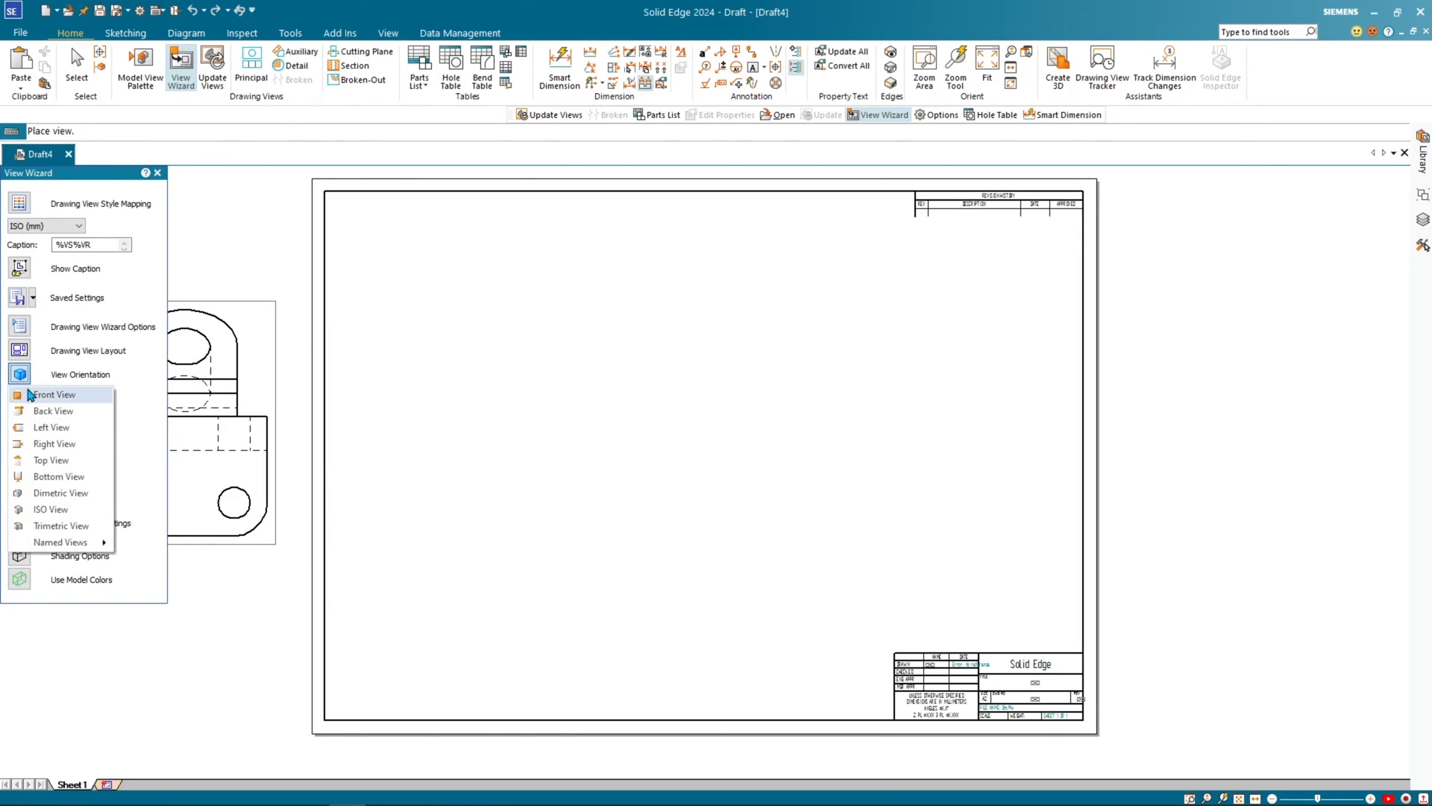
pyautogui.click(27, 394)
pyautogui.scroll(-1, 496, 525)
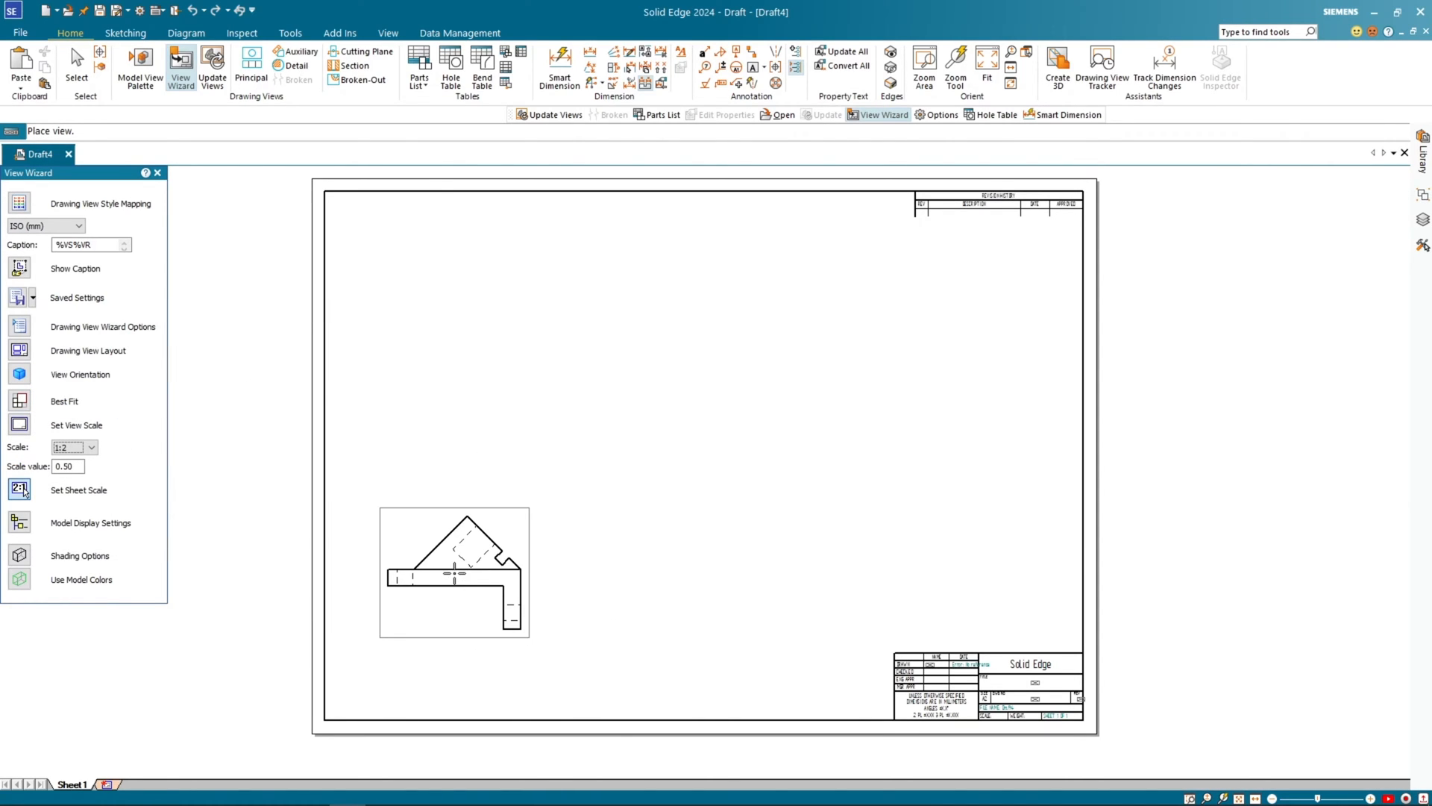
pyautogui.click(455, 574)
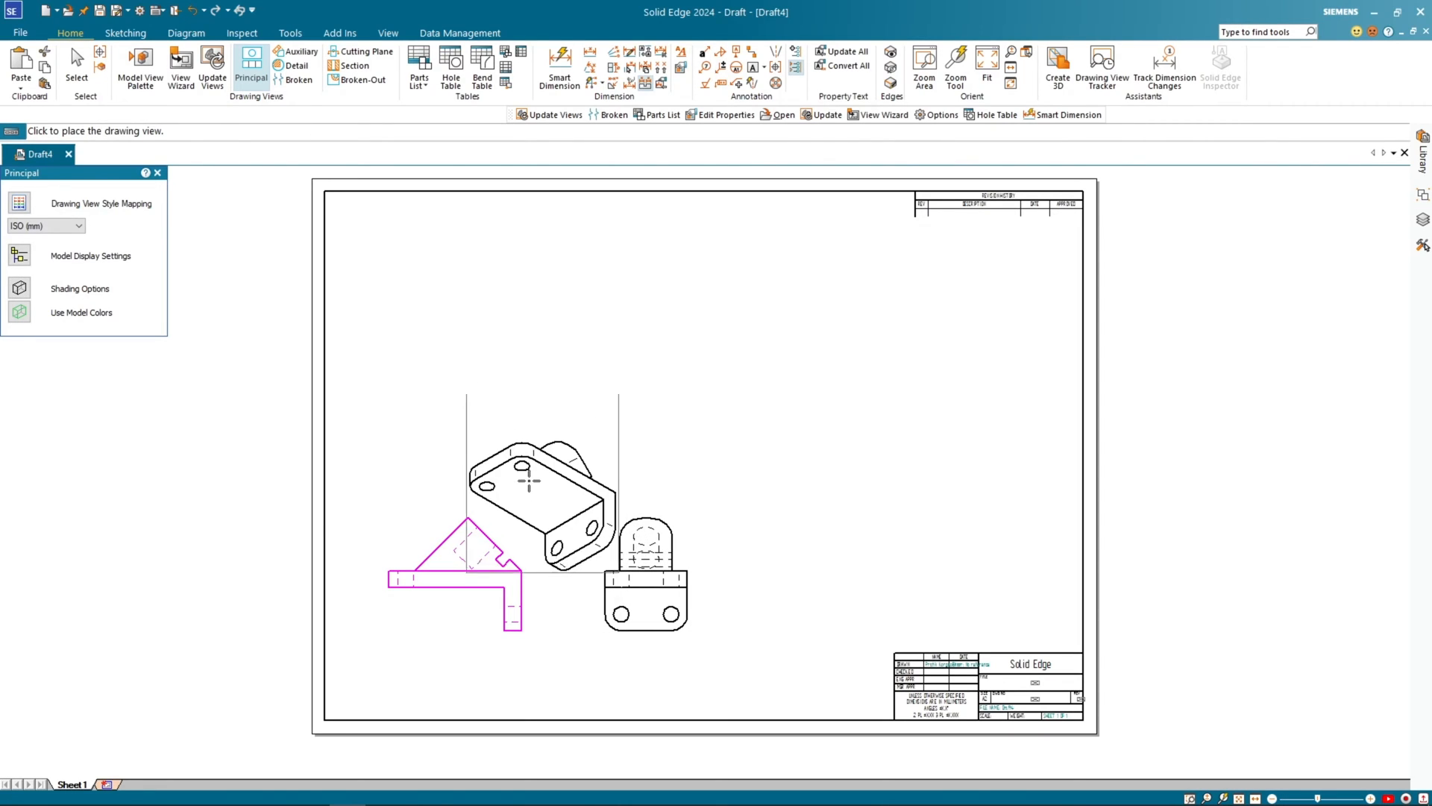
pyautogui.click(506, 389)
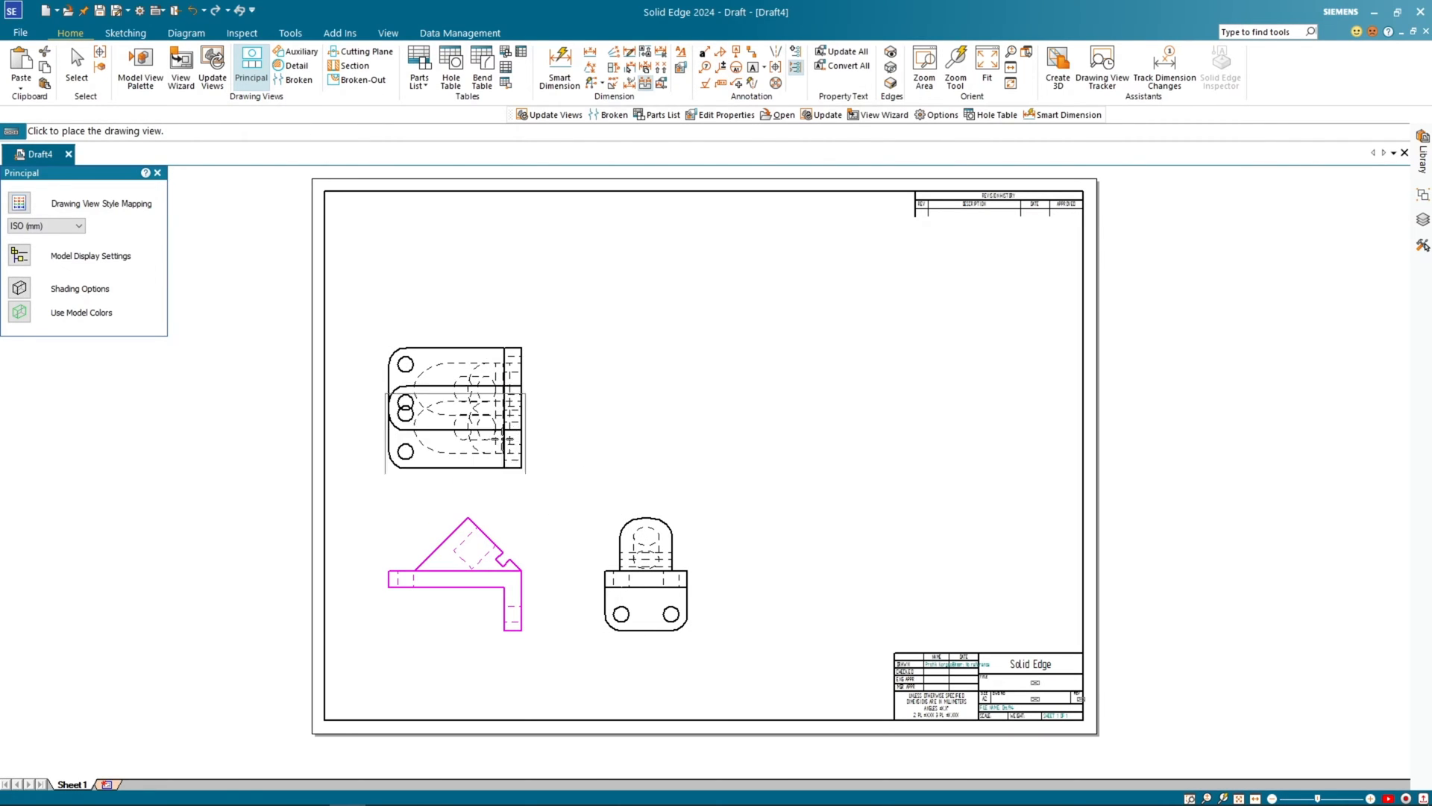
pyautogui.press('Escape')
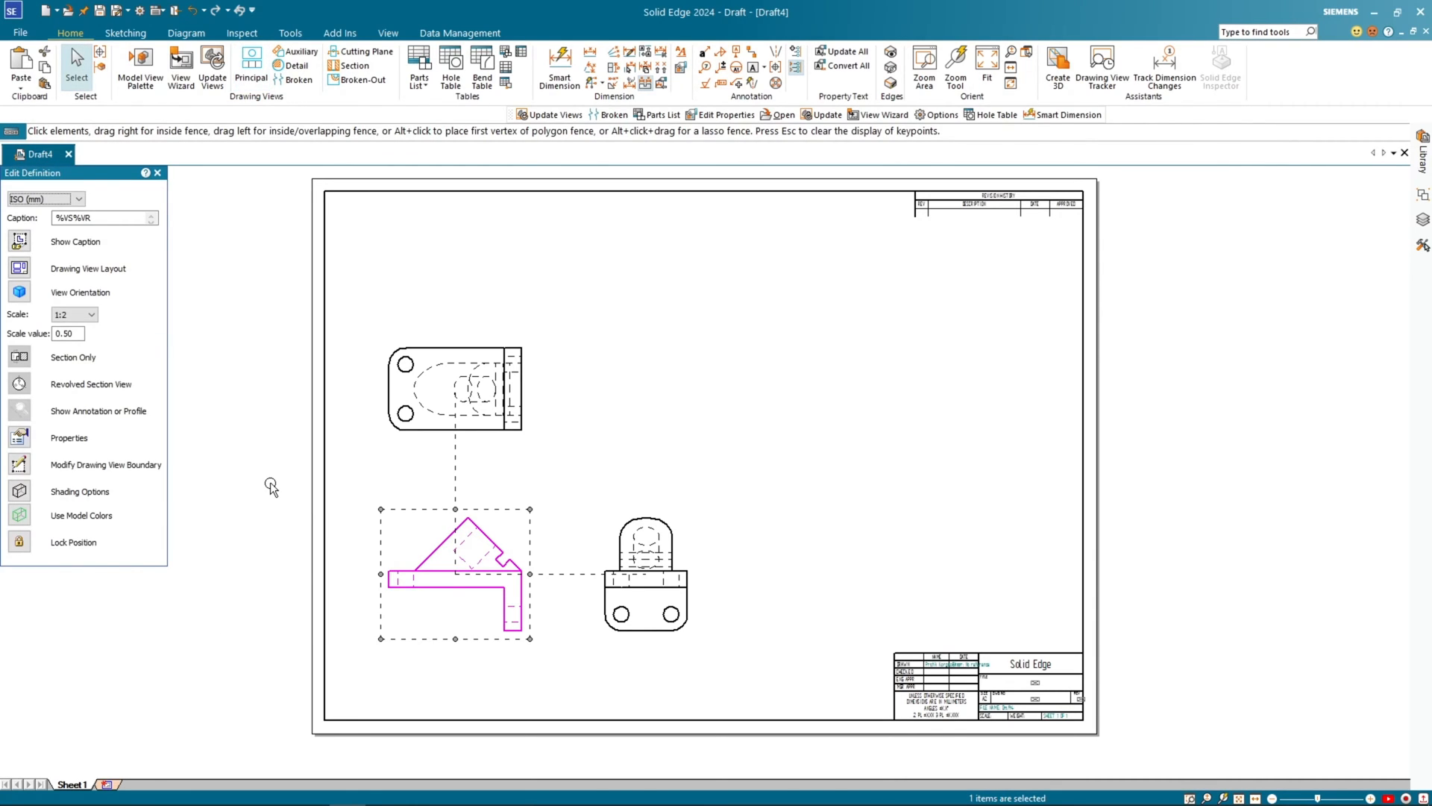
# Step: Delete the top, front and right drawing views from the sheet
pyautogui.scroll(1, 271, 487)
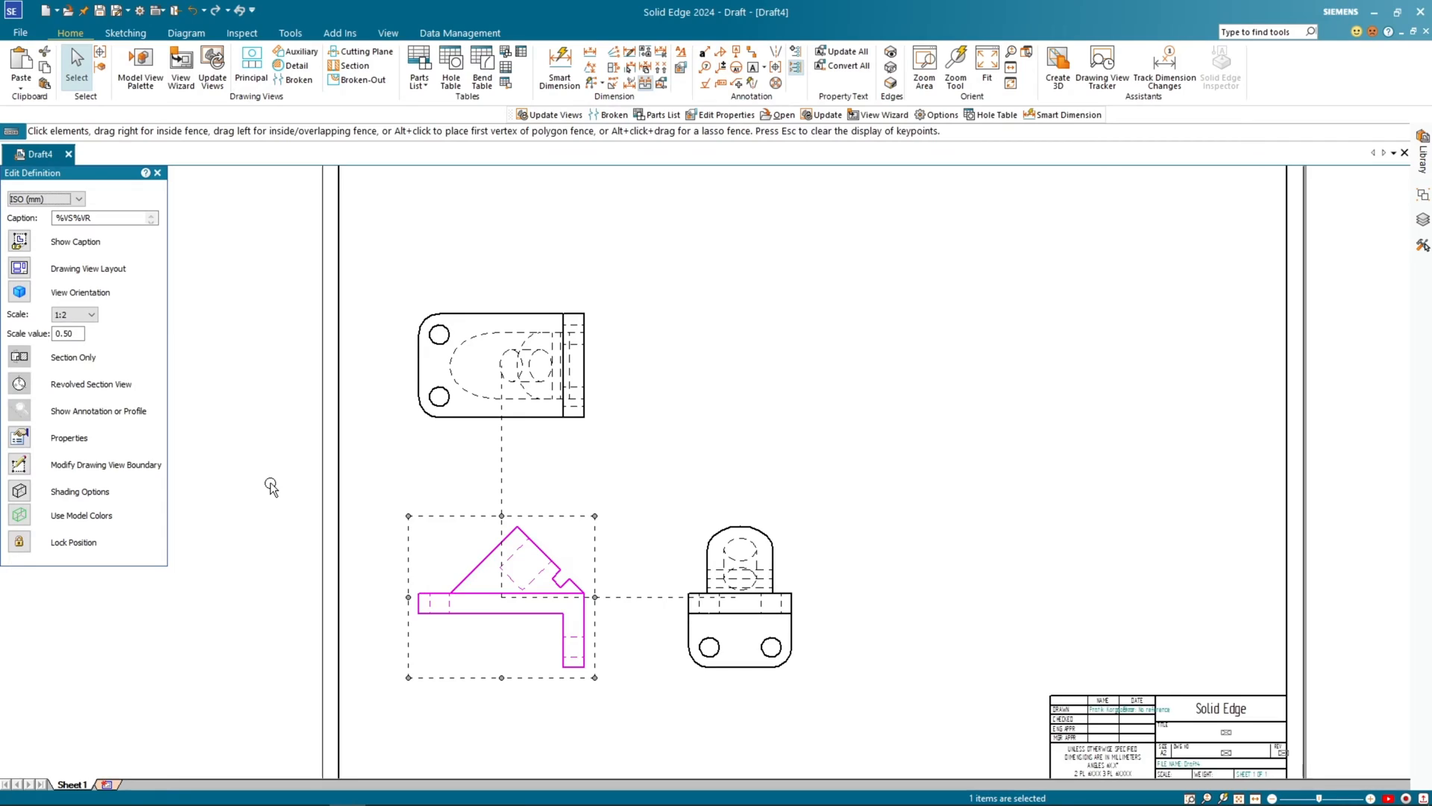
pyautogui.scroll(-1, 271, 488)
pyautogui.click(378, 472)
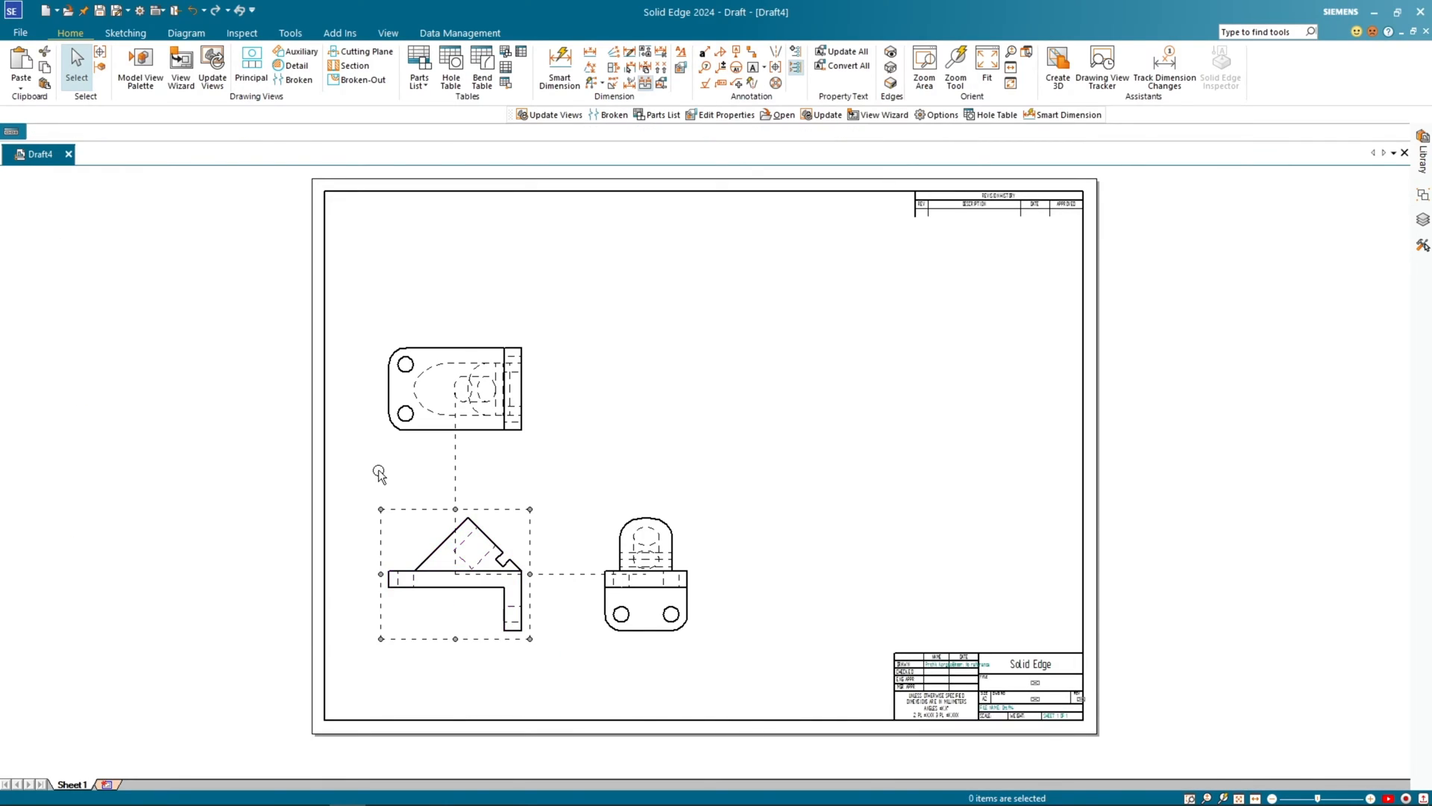
pyautogui.click(416, 340)
pyautogui.click(417, 340)
pyautogui.press('Delete')
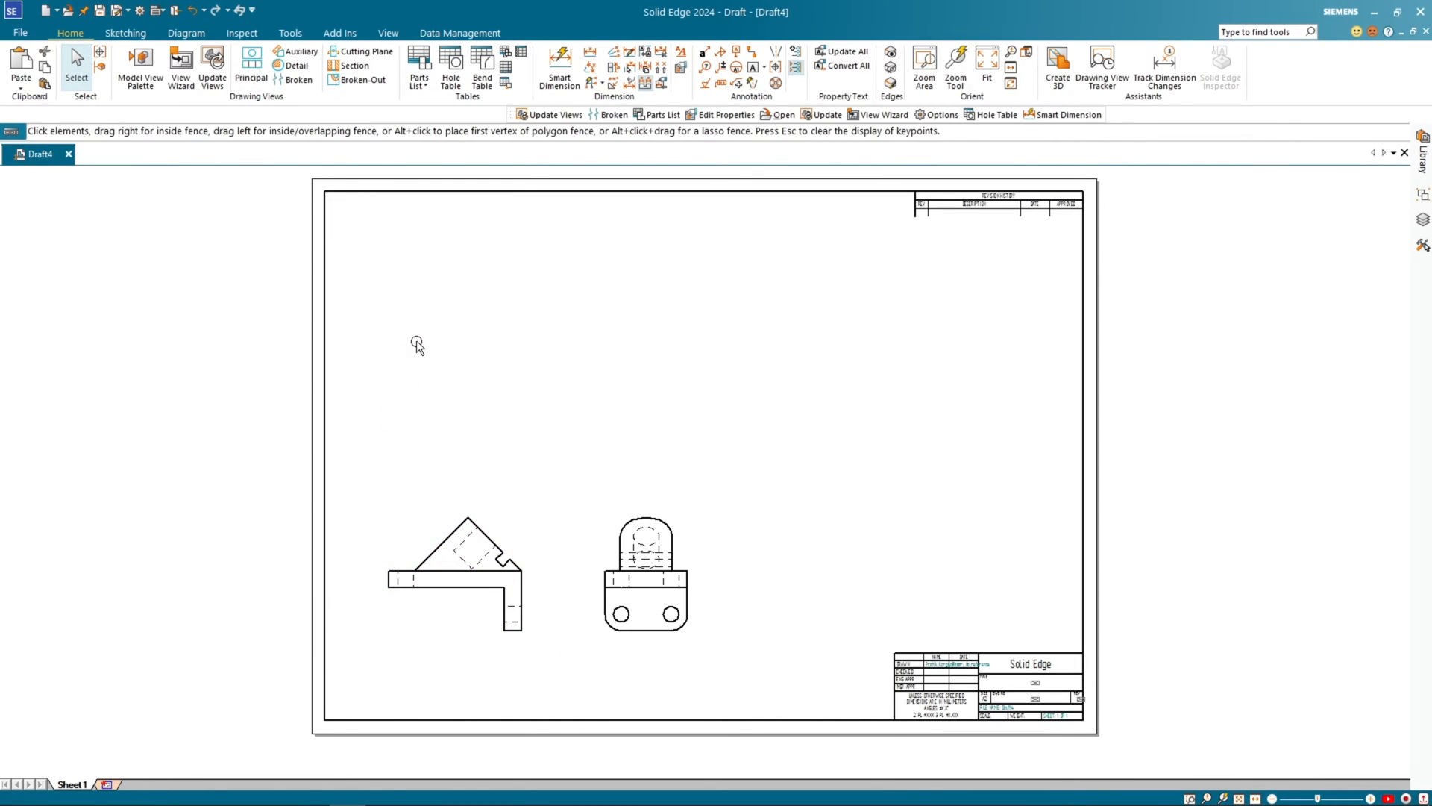
pyautogui.click(450, 574)
pyautogui.press('Delete')
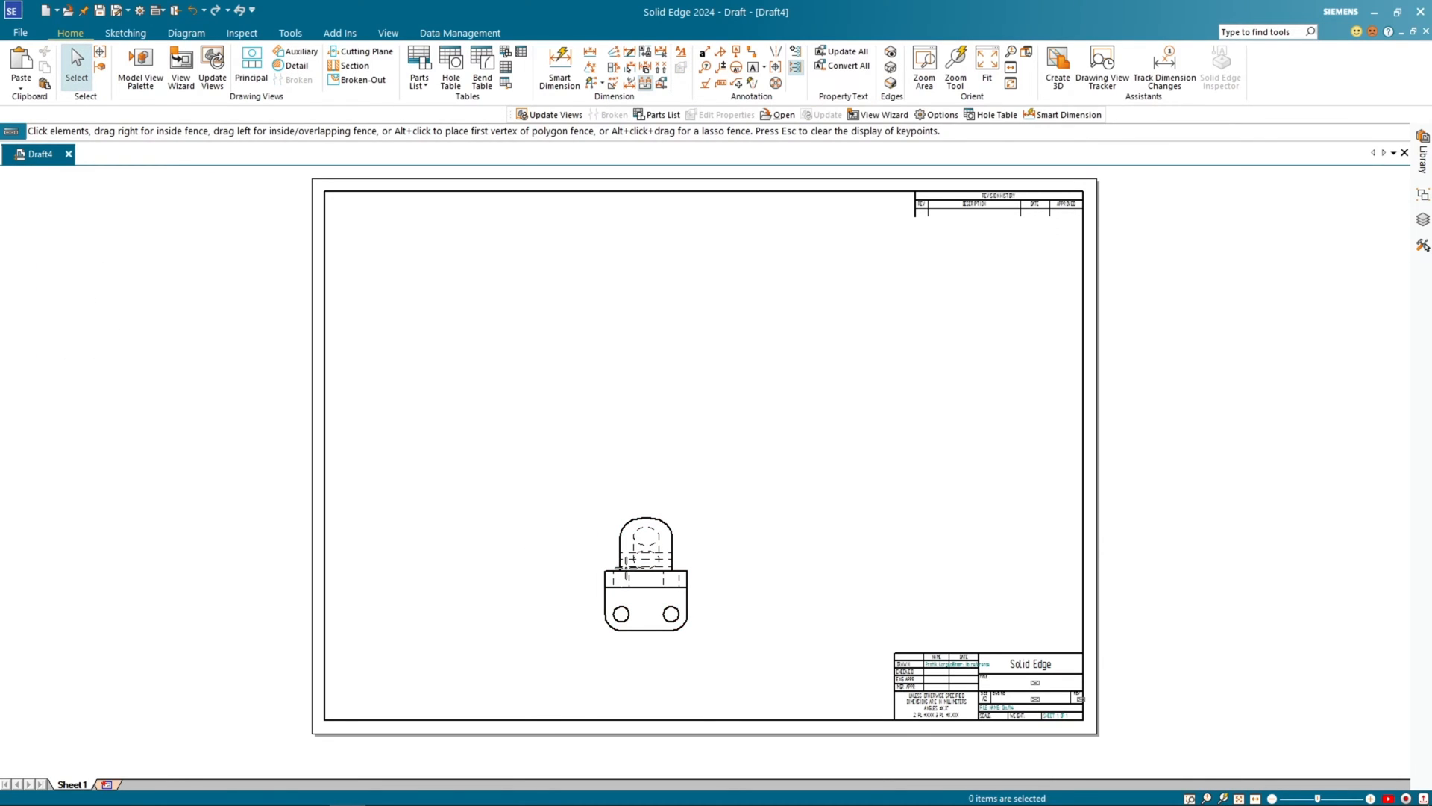
pyautogui.click(627, 575)
pyautogui.press('Delete')
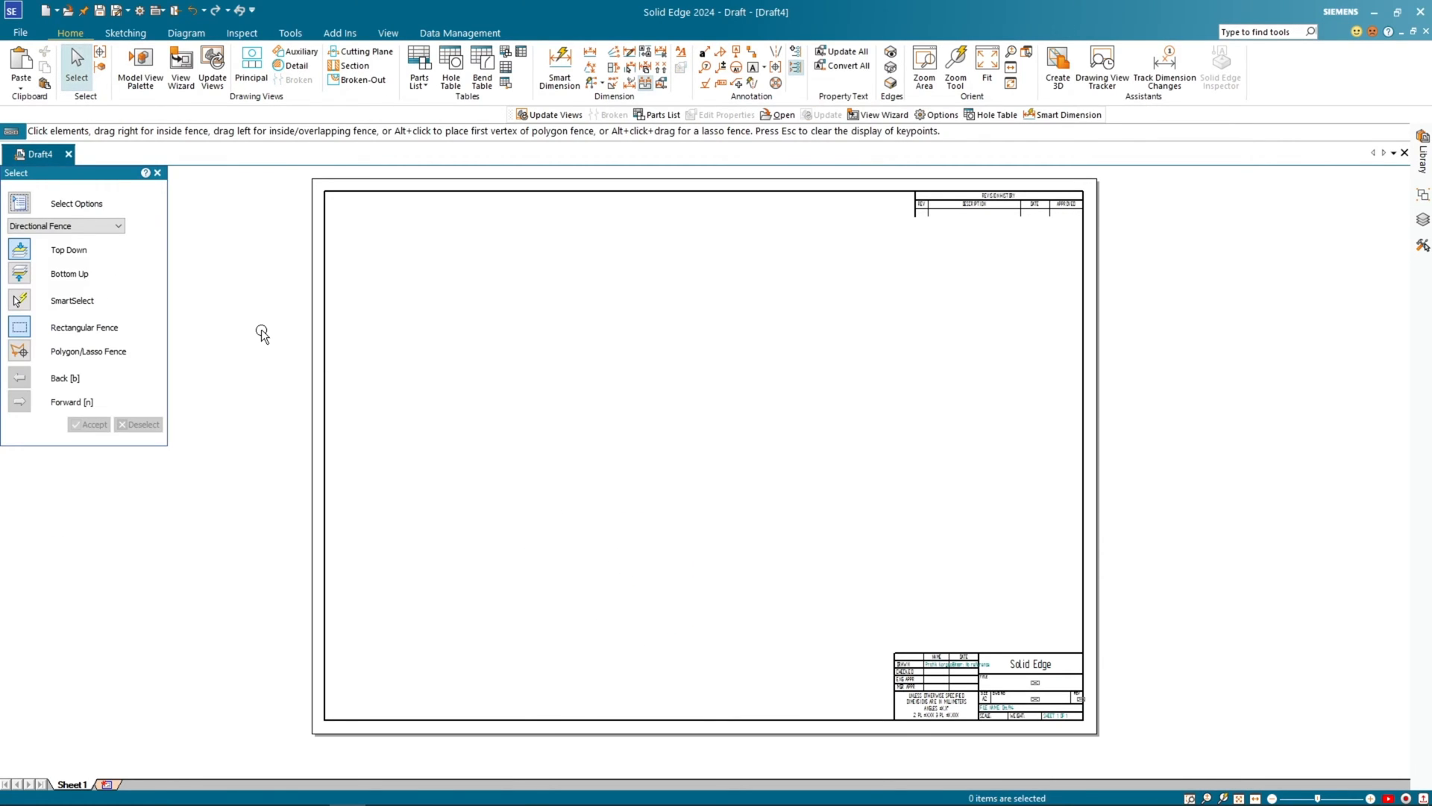
# Step: Restart the View Wizard with anchor.par from the Training folder as the model
pyautogui.click(181, 74)
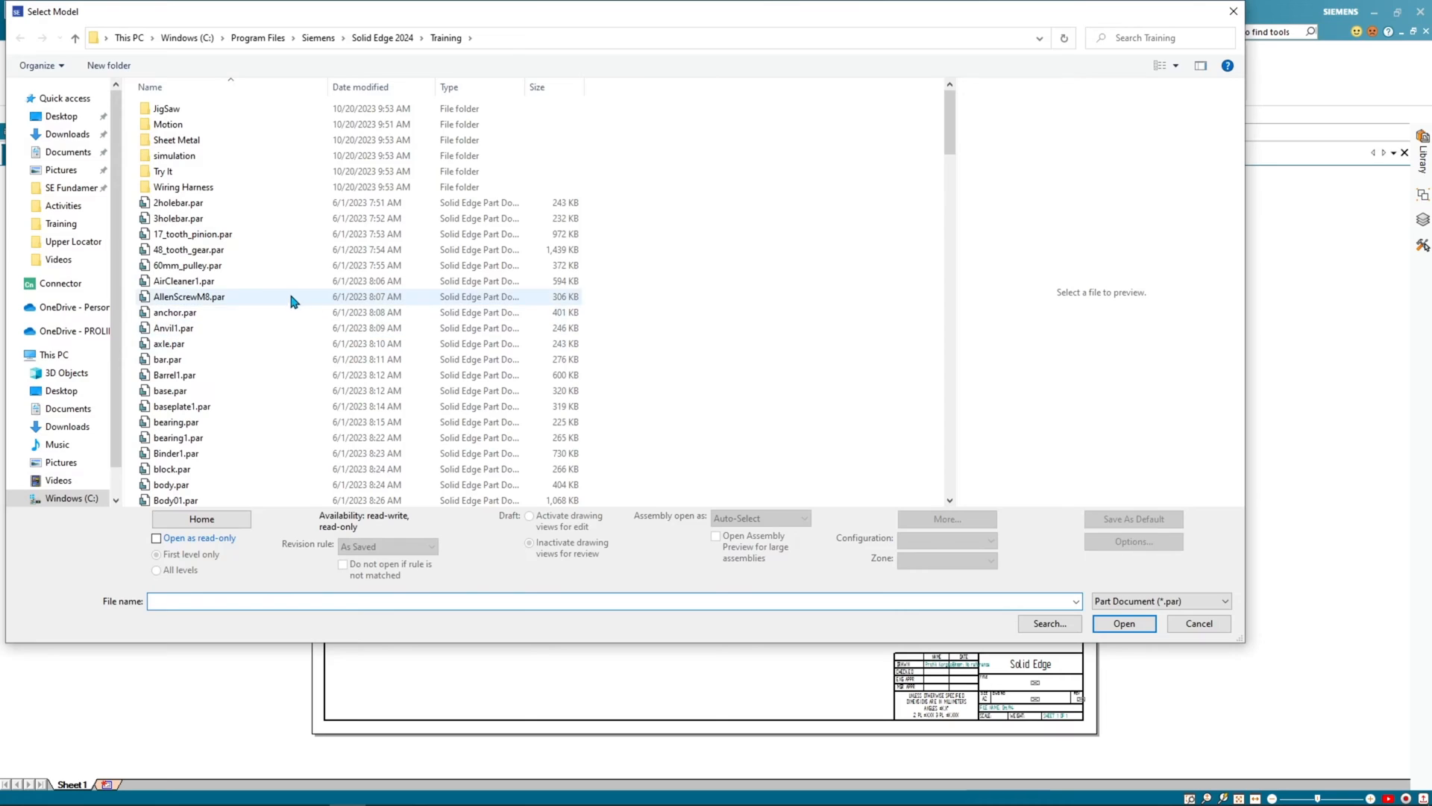
pyautogui.click(257, 312)
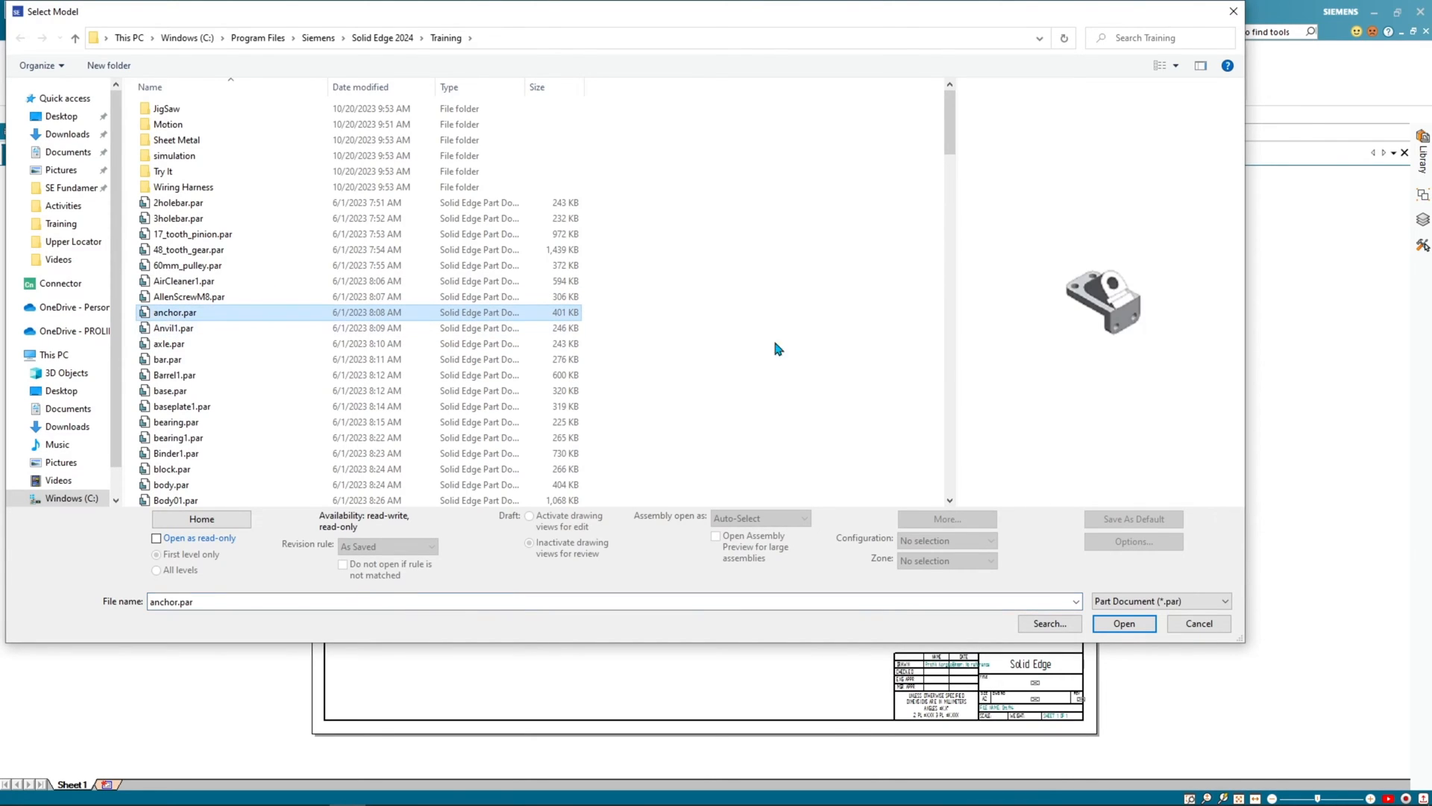
pyautogui.click(1125, 622)
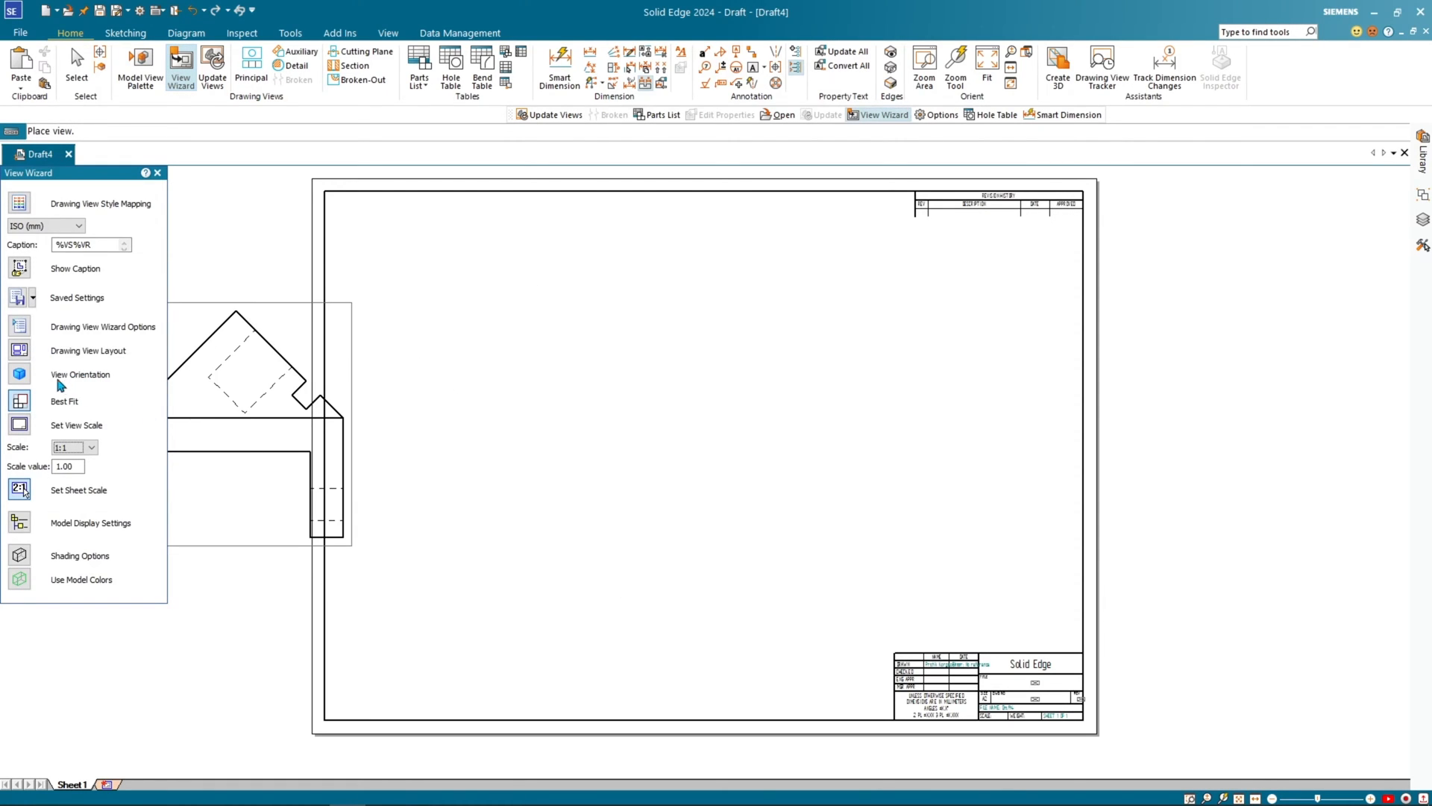
# Step: Set the drawing view layout to a front primary view with top and right views, and place them at 1:2 scale in the sheet's lower-left area
pyautogui.click(16, 356)
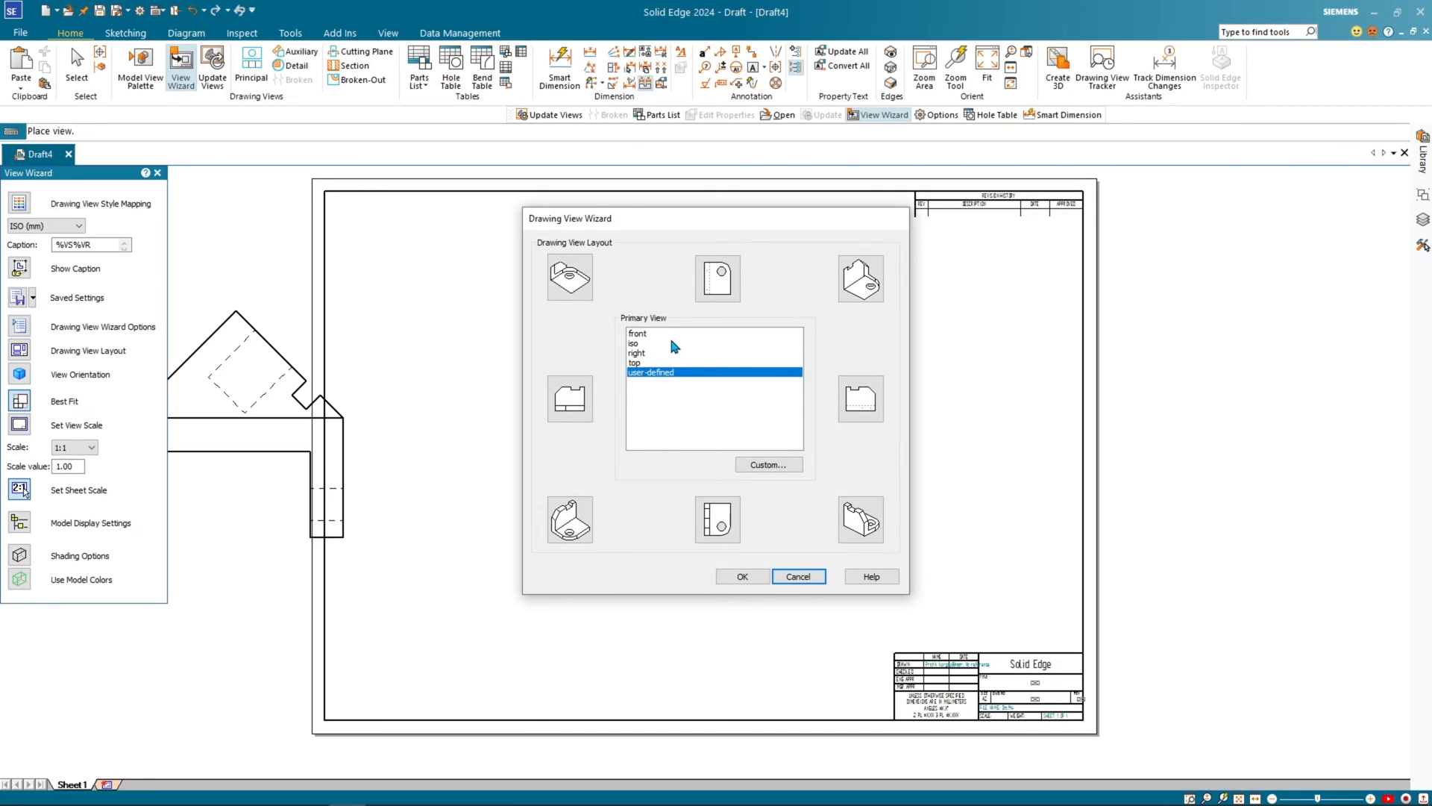
pyautogui.click(649, 334)
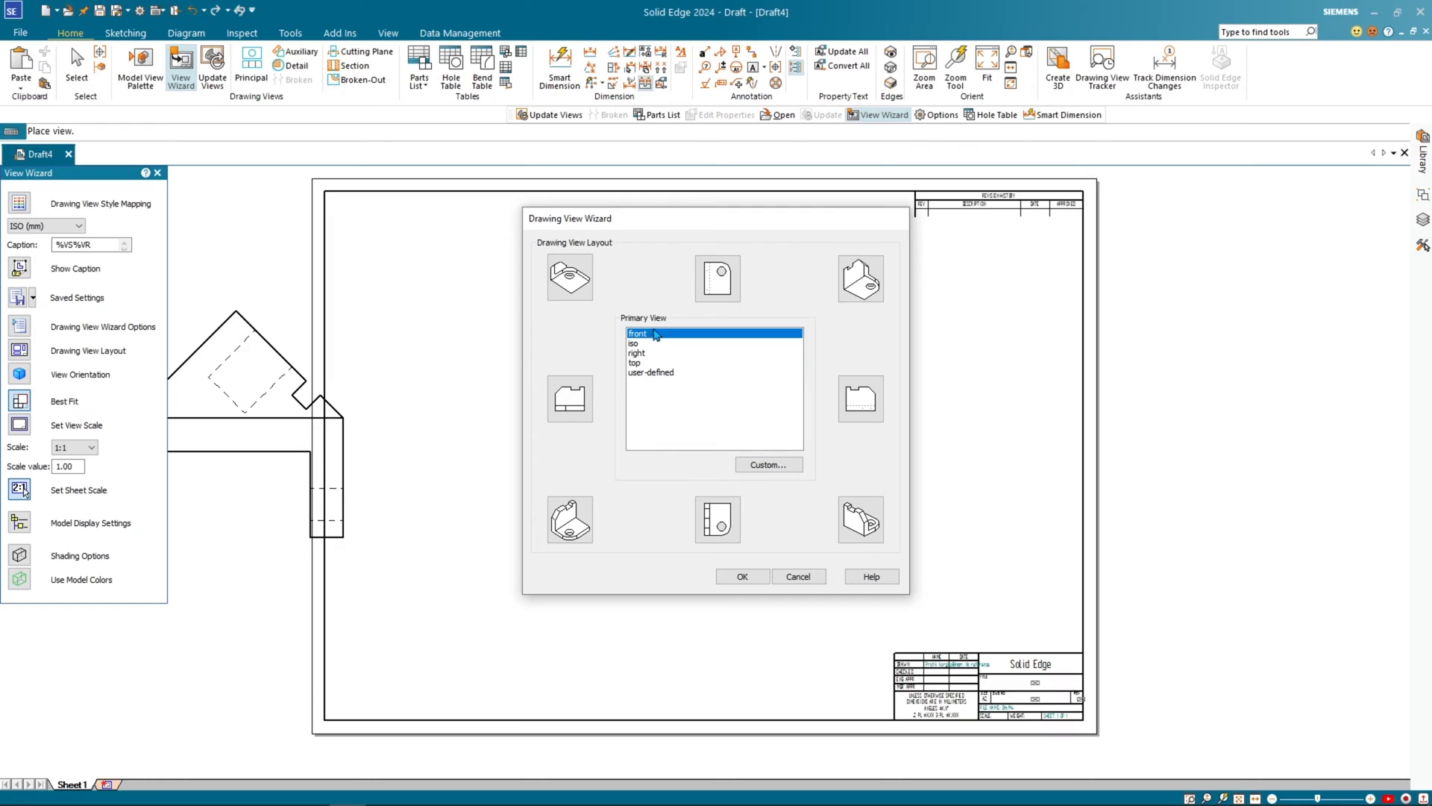
pyautogui.click(859, 399)
pyautogui.click(732, 279)
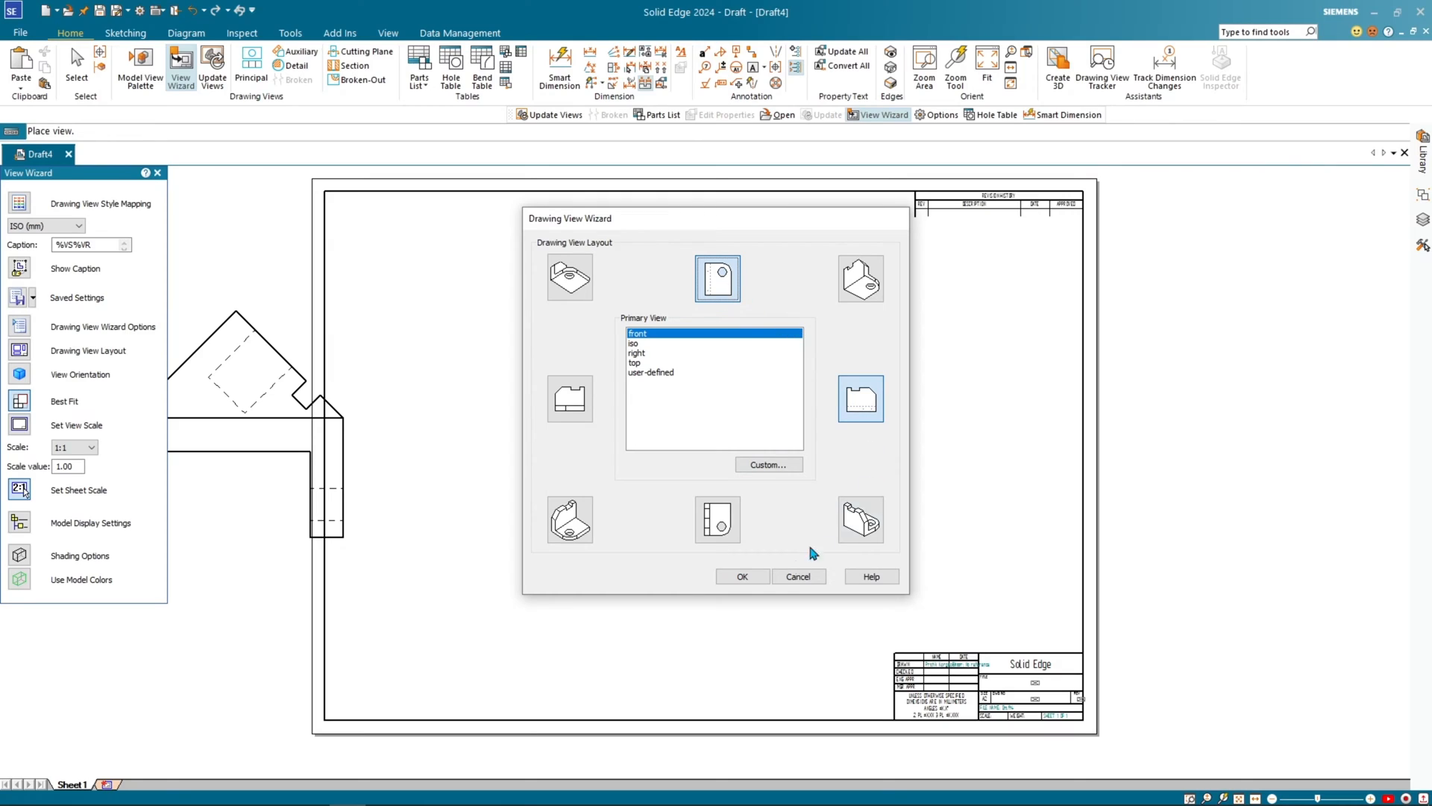
pyautogui.click(739, 578)
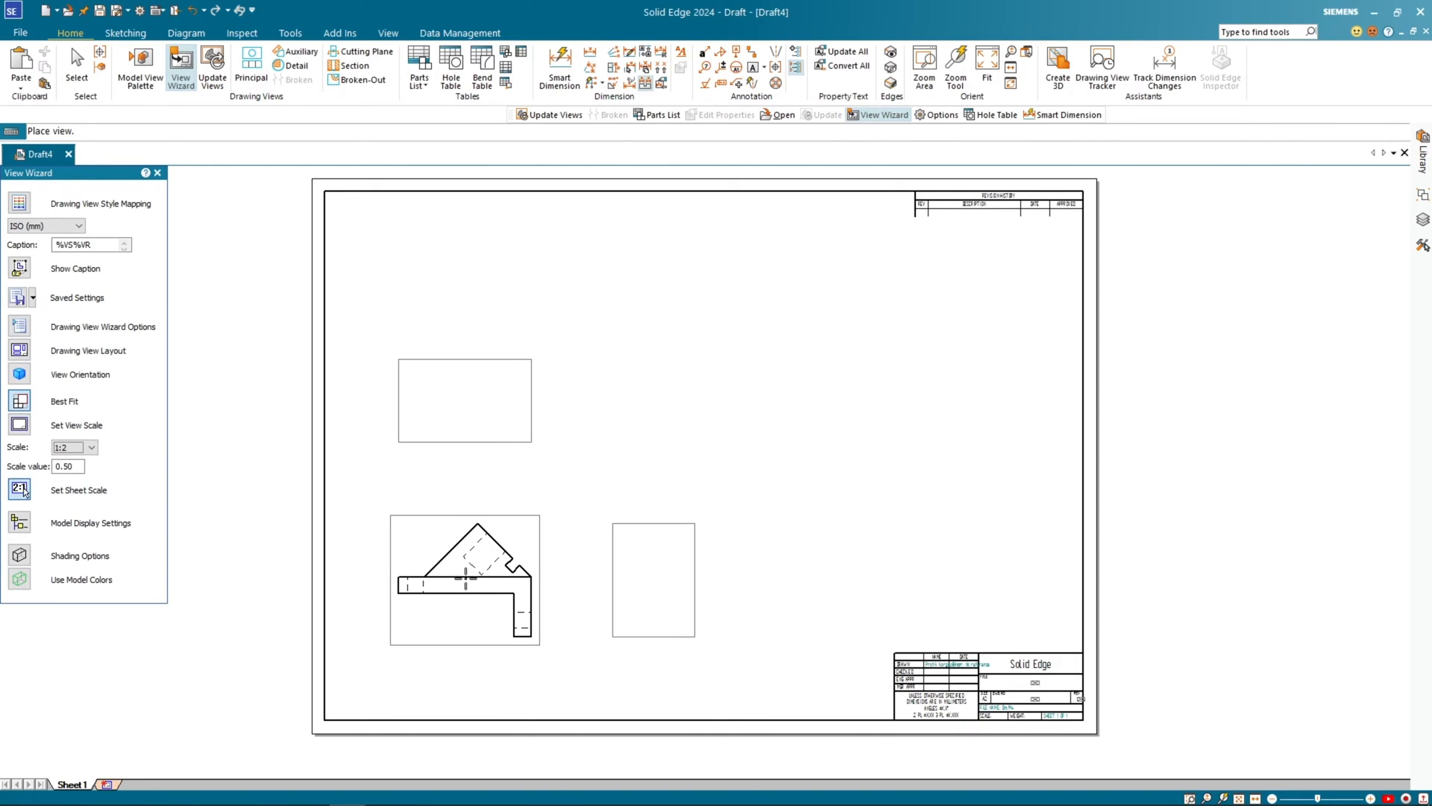
pyautogui.click(450, 615)
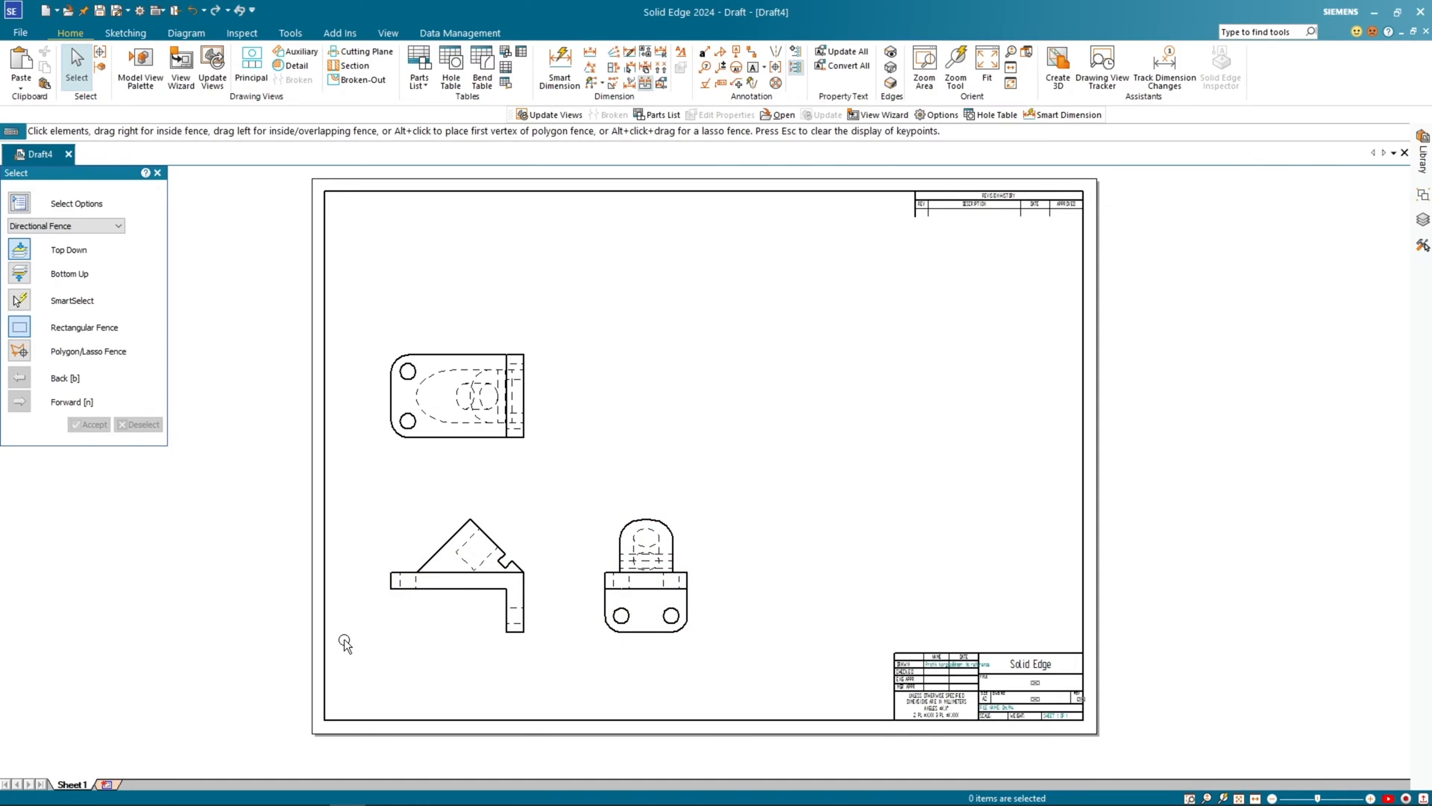
# Step: Start another View Wizard view of the anchor part and set its orientation to ISO View
pyautogui.click(180, 95)
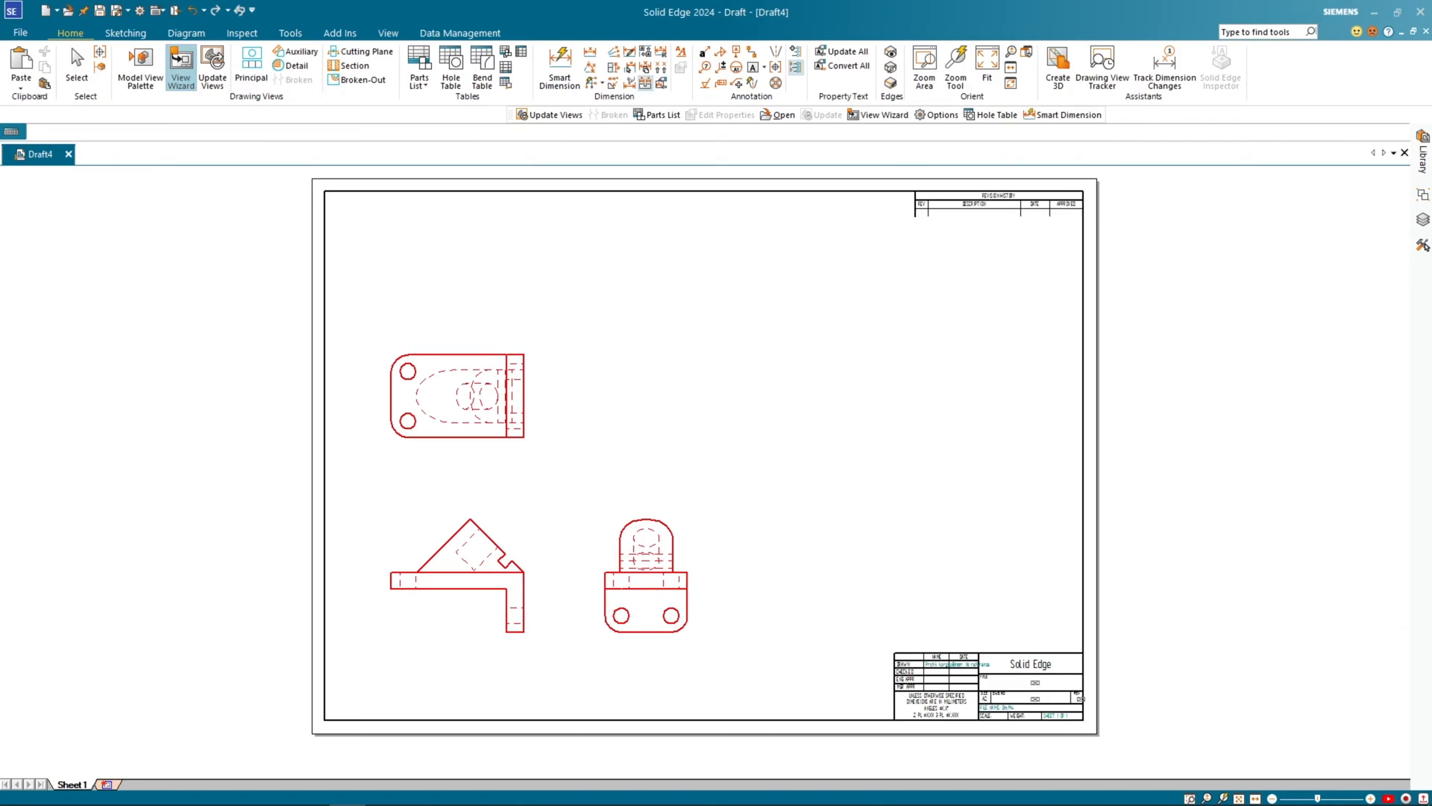
pyautogui.click(873, 574)
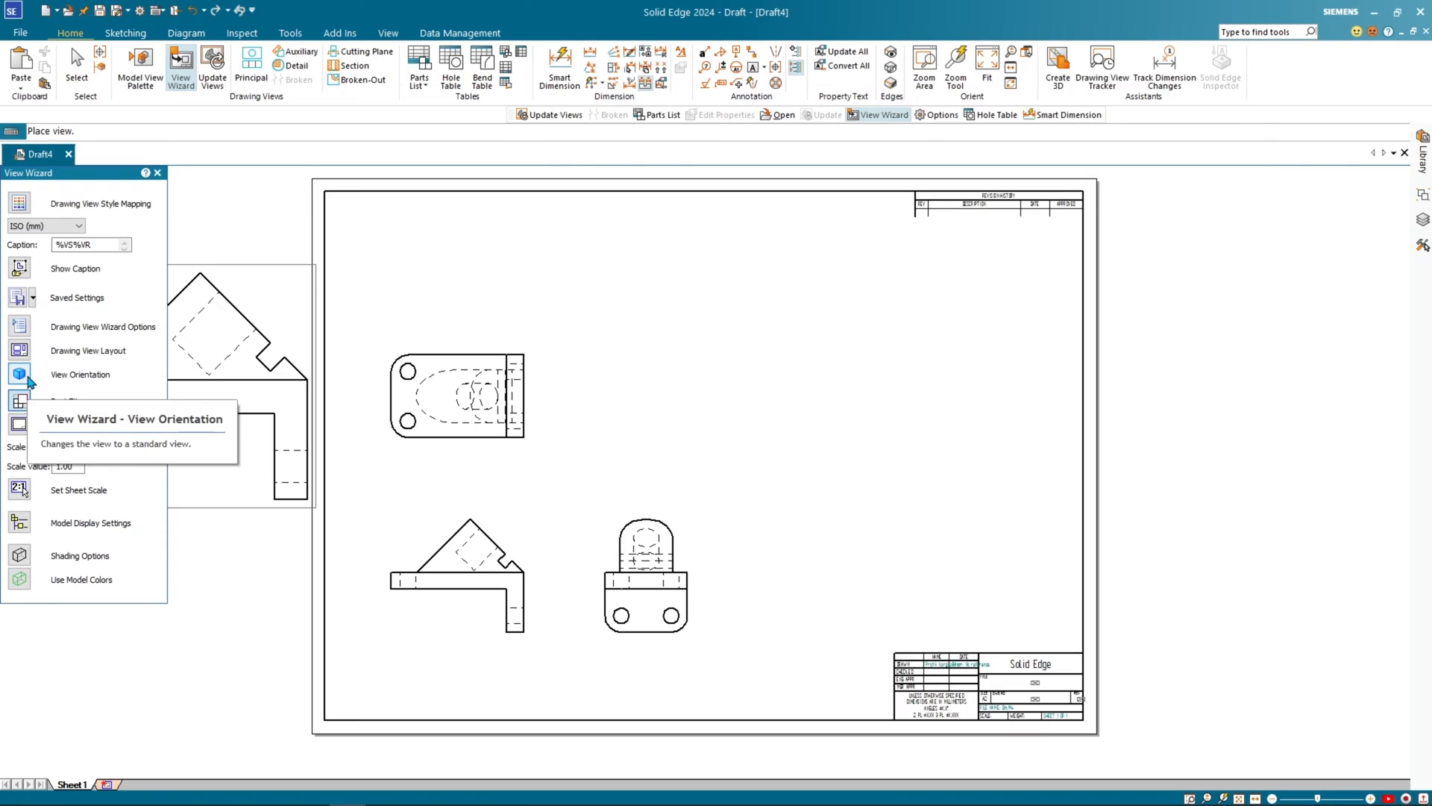
pyautogui.click(28, 379)
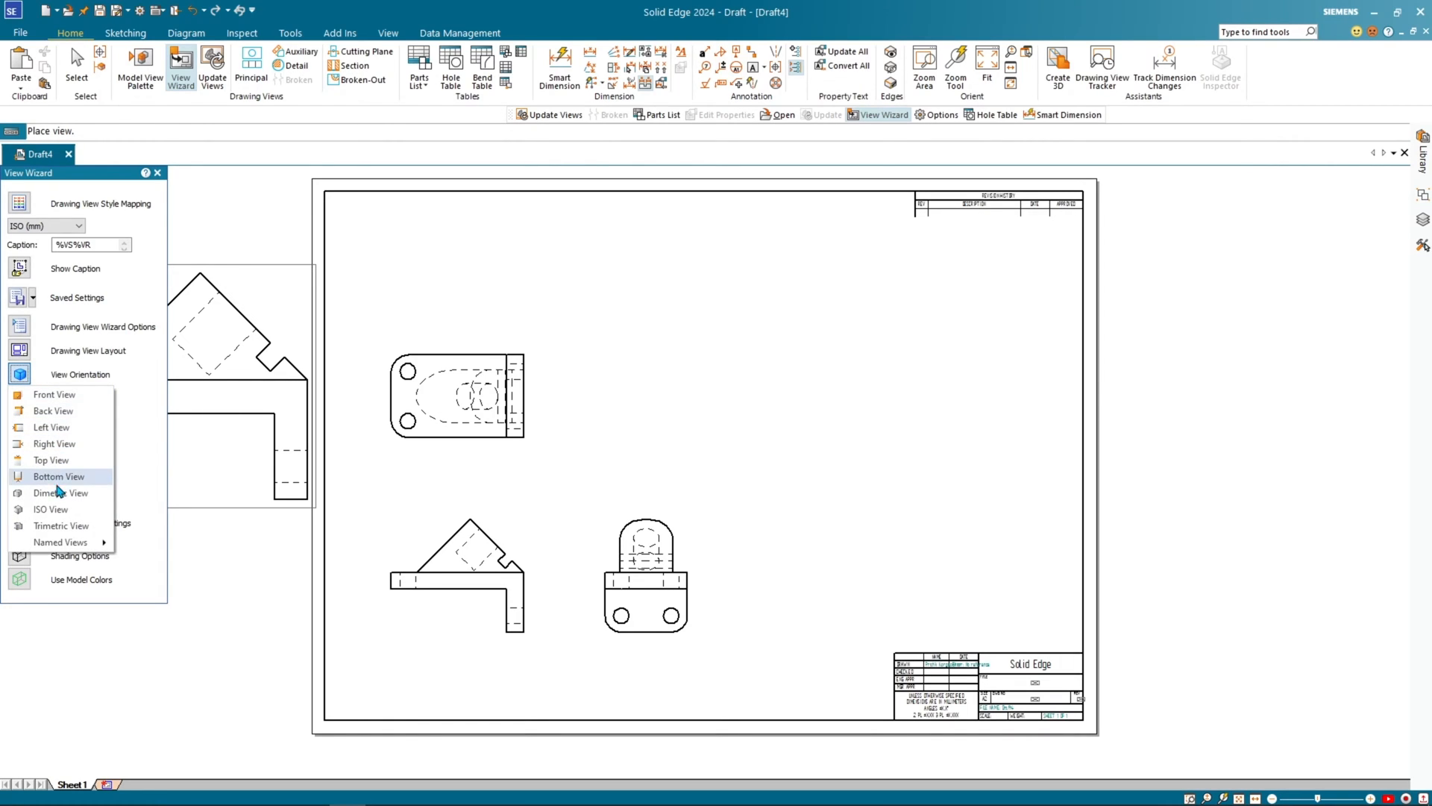
pyautogui.click(54, 509)
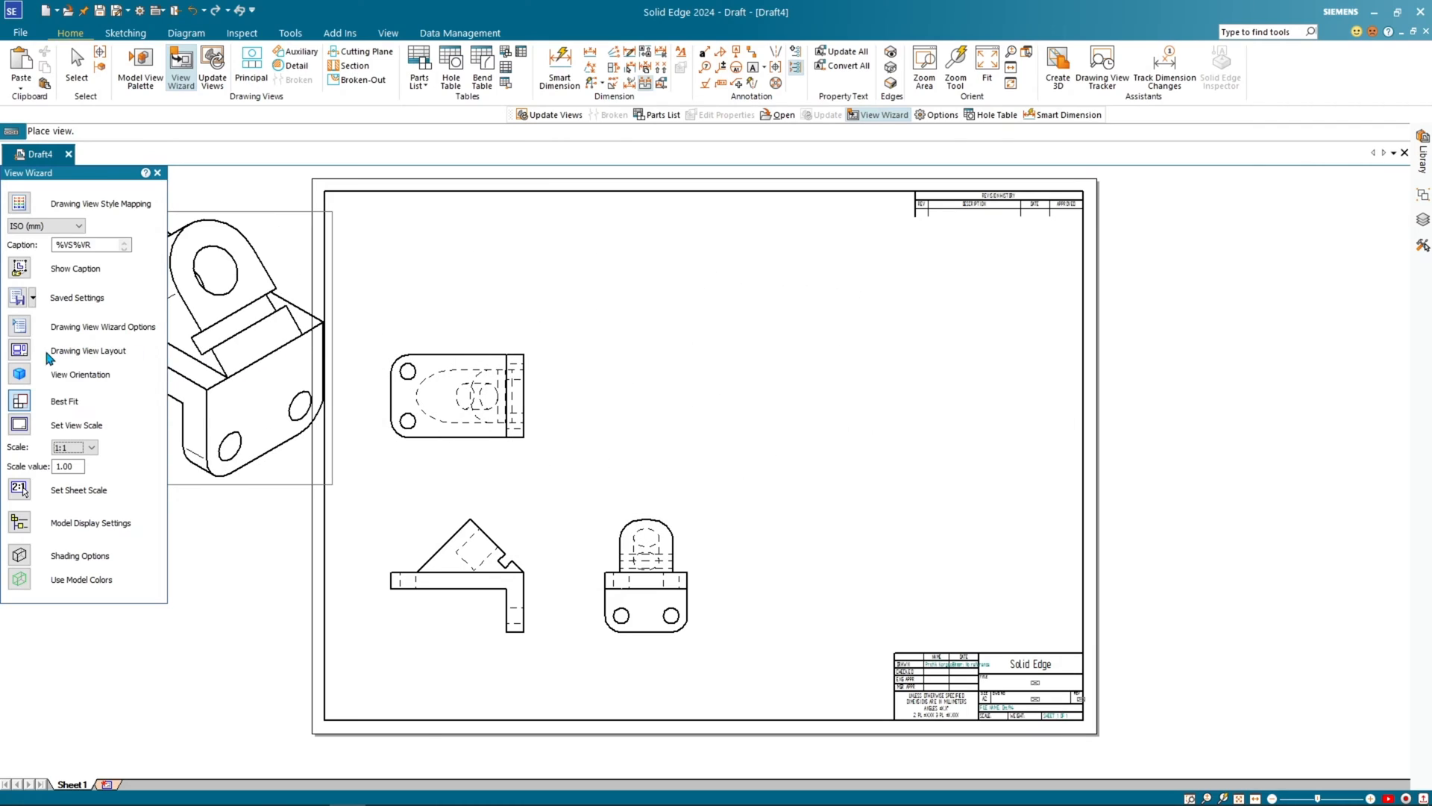
# Step: Open the custom orientation for the user-defined primary view and turn the anchor to the isometric home orientation
pyautogui.click(20, 351)
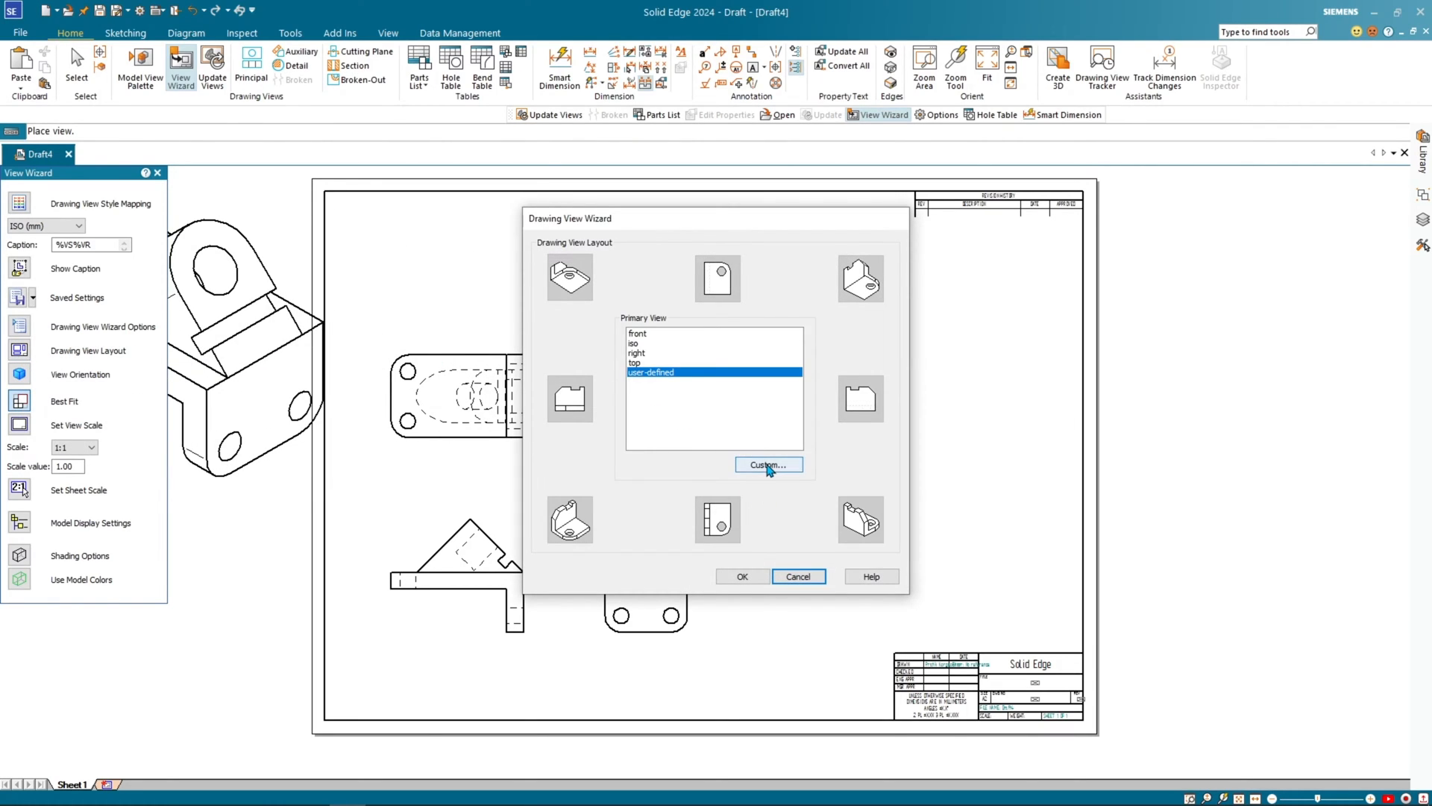
pyautogui.click(768, 465)
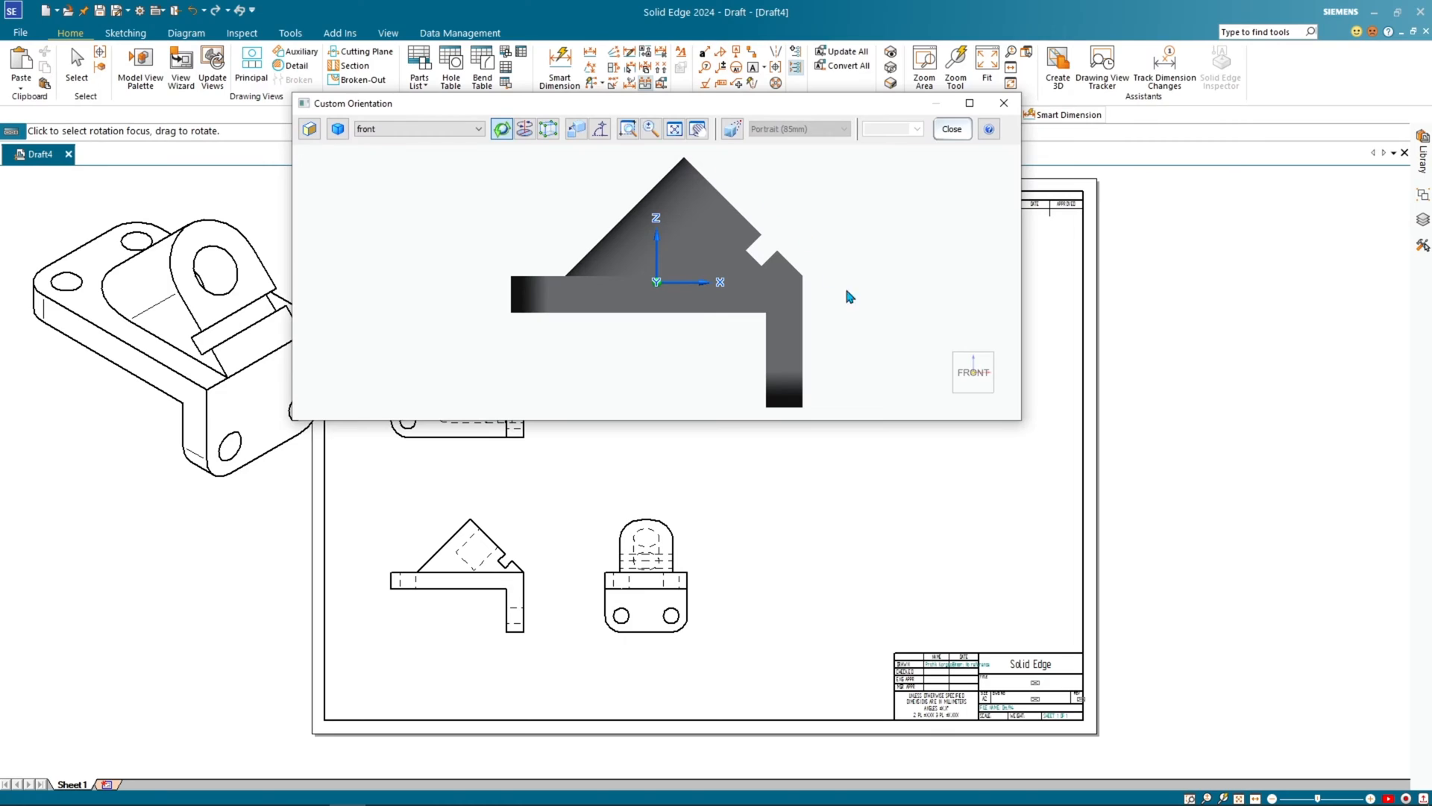
pyautogui.moveTo(709, 105); pyautogui.dragTo(749, 102)
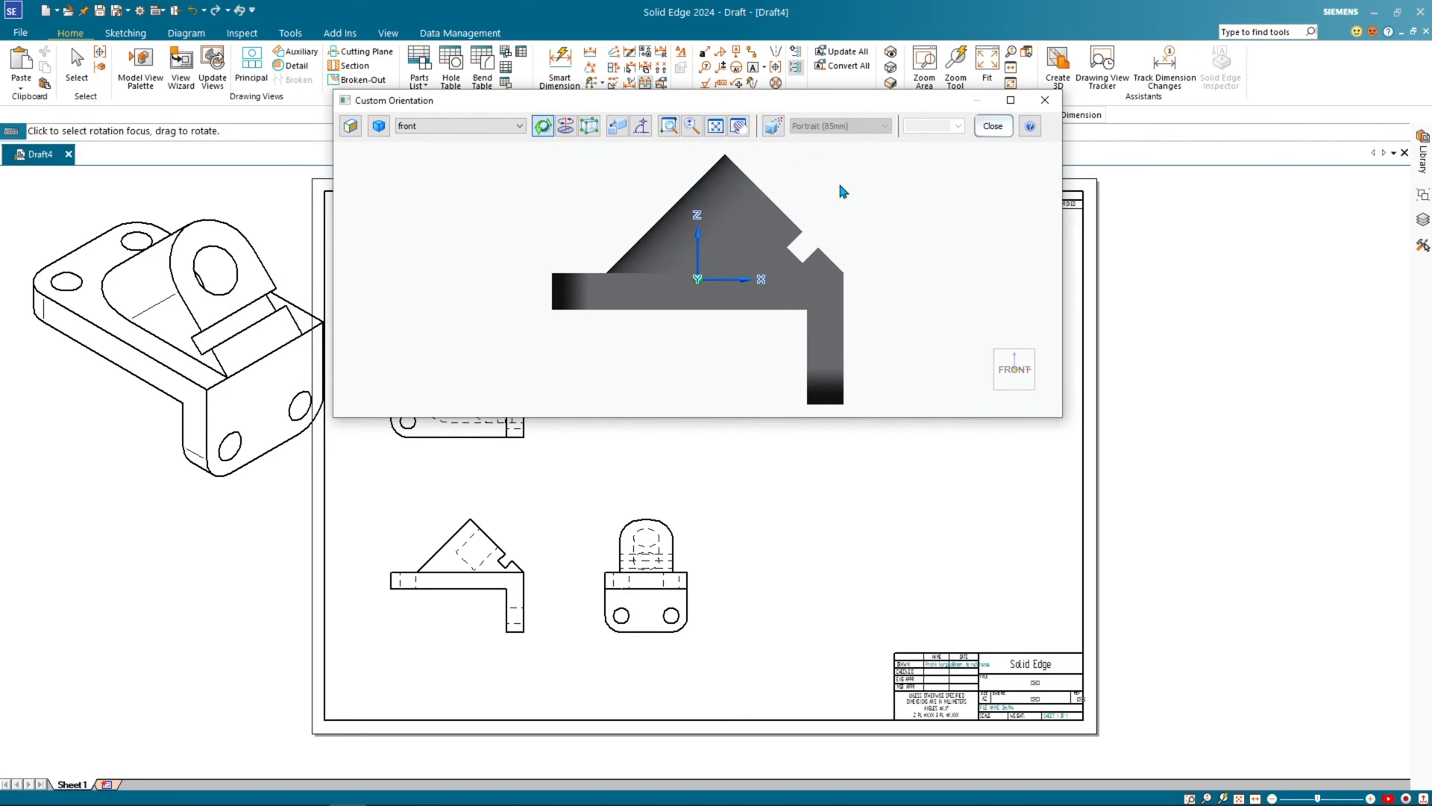
pyautogui.moveTo(989, 400)
pyautogui.click(988, 403)
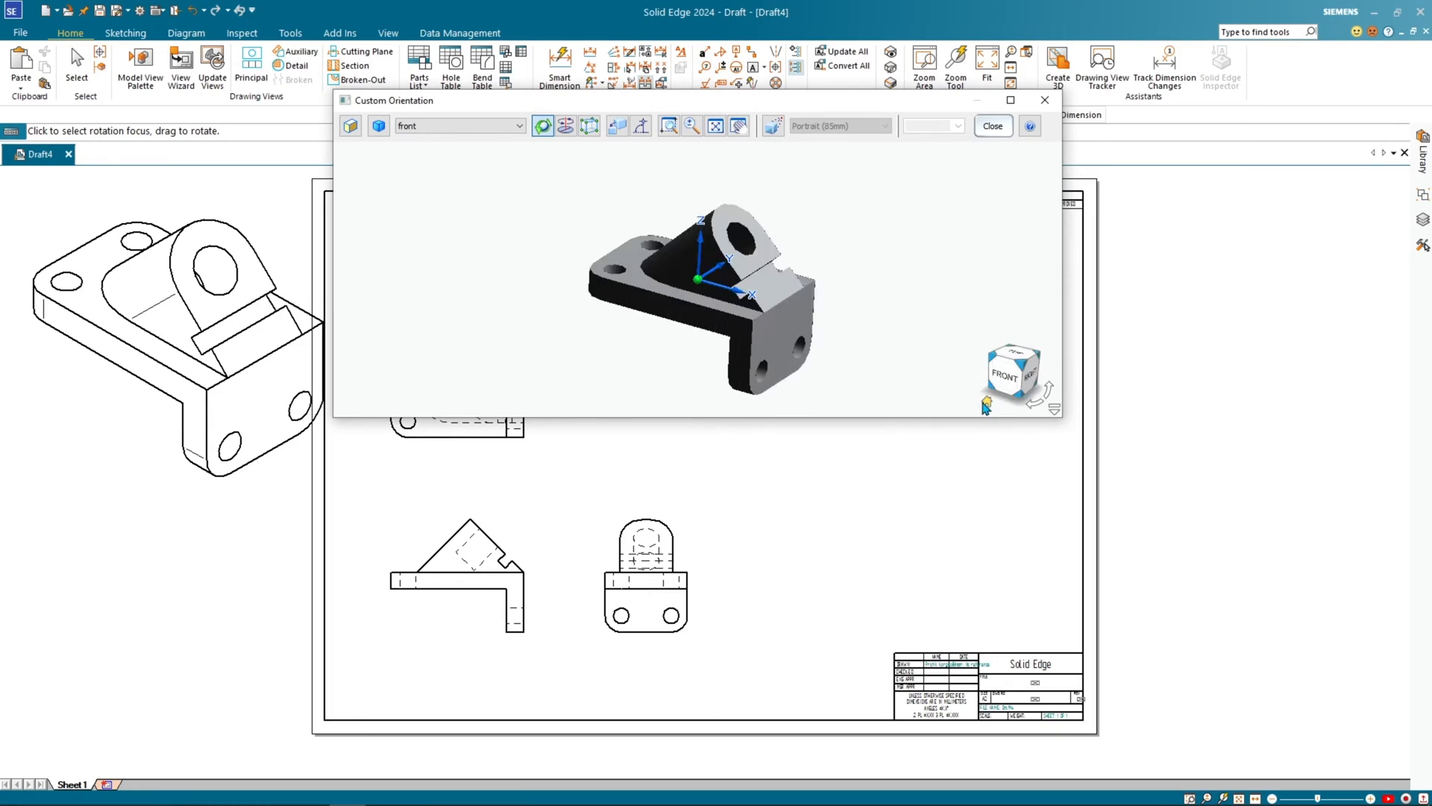
# Step: Turn on perspective for the custom orientation with the Very Wide (10mm) setting, and accept the orientation
pyautogui.click(777, 132)
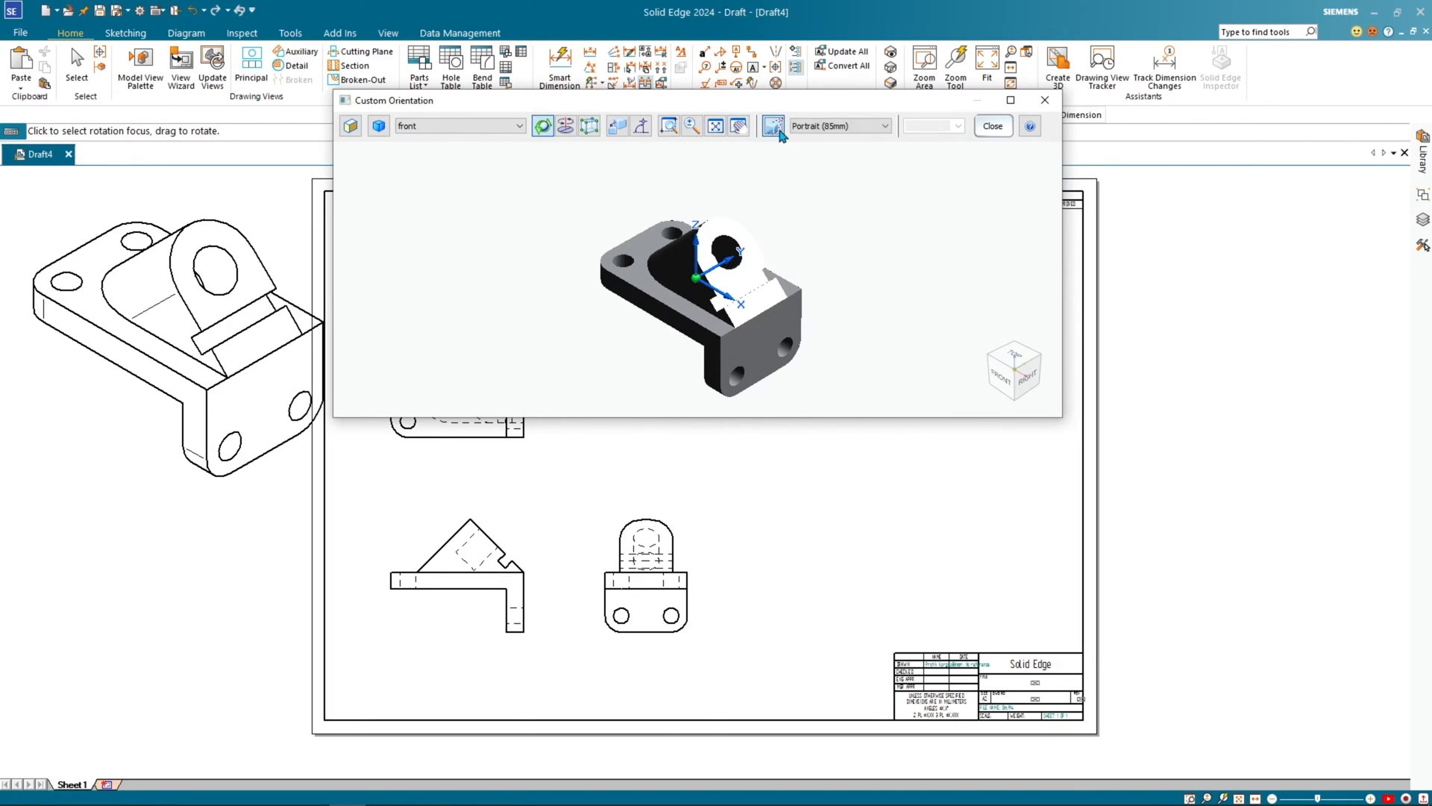
pyautogui.click(847, 129)
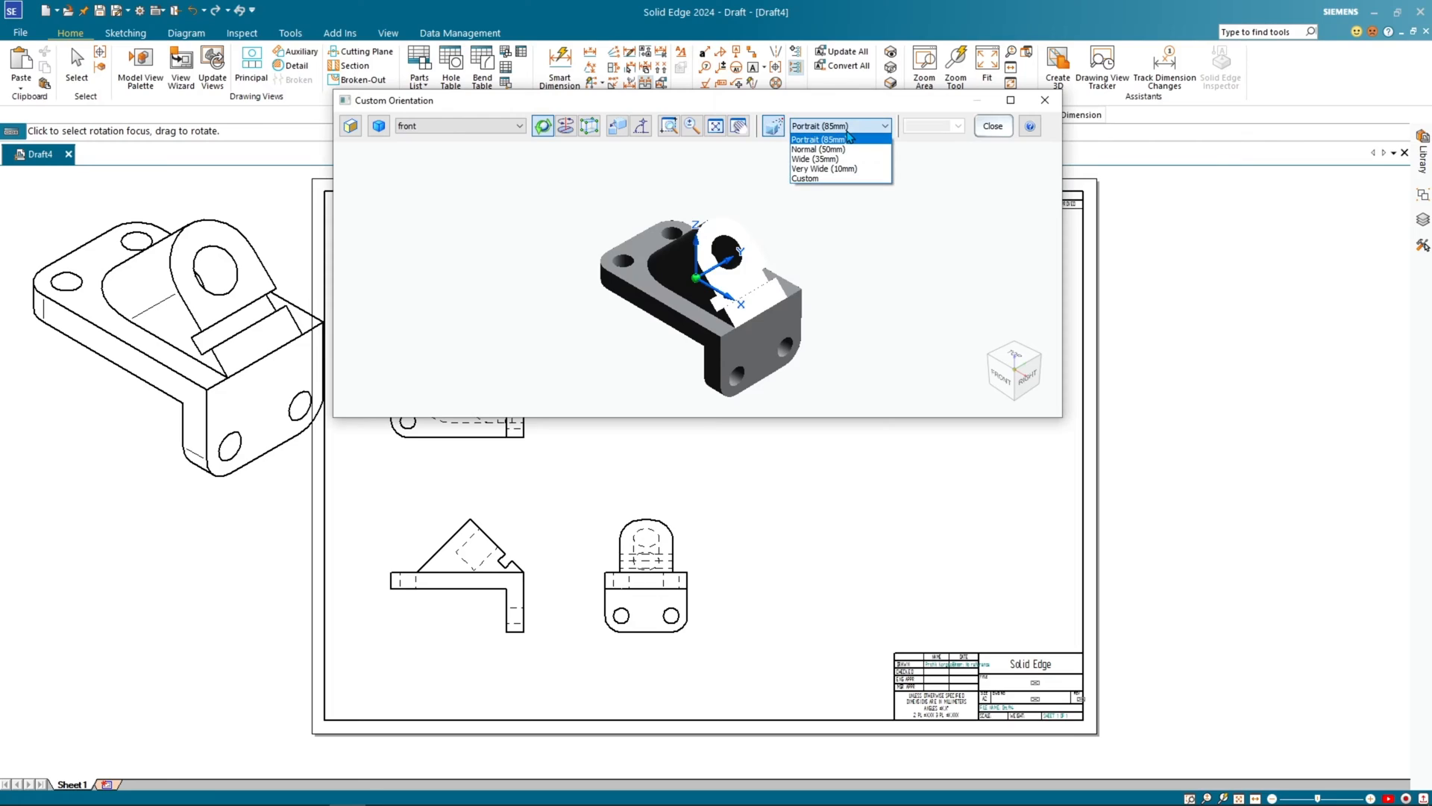
pyautogui.click(853, 170)
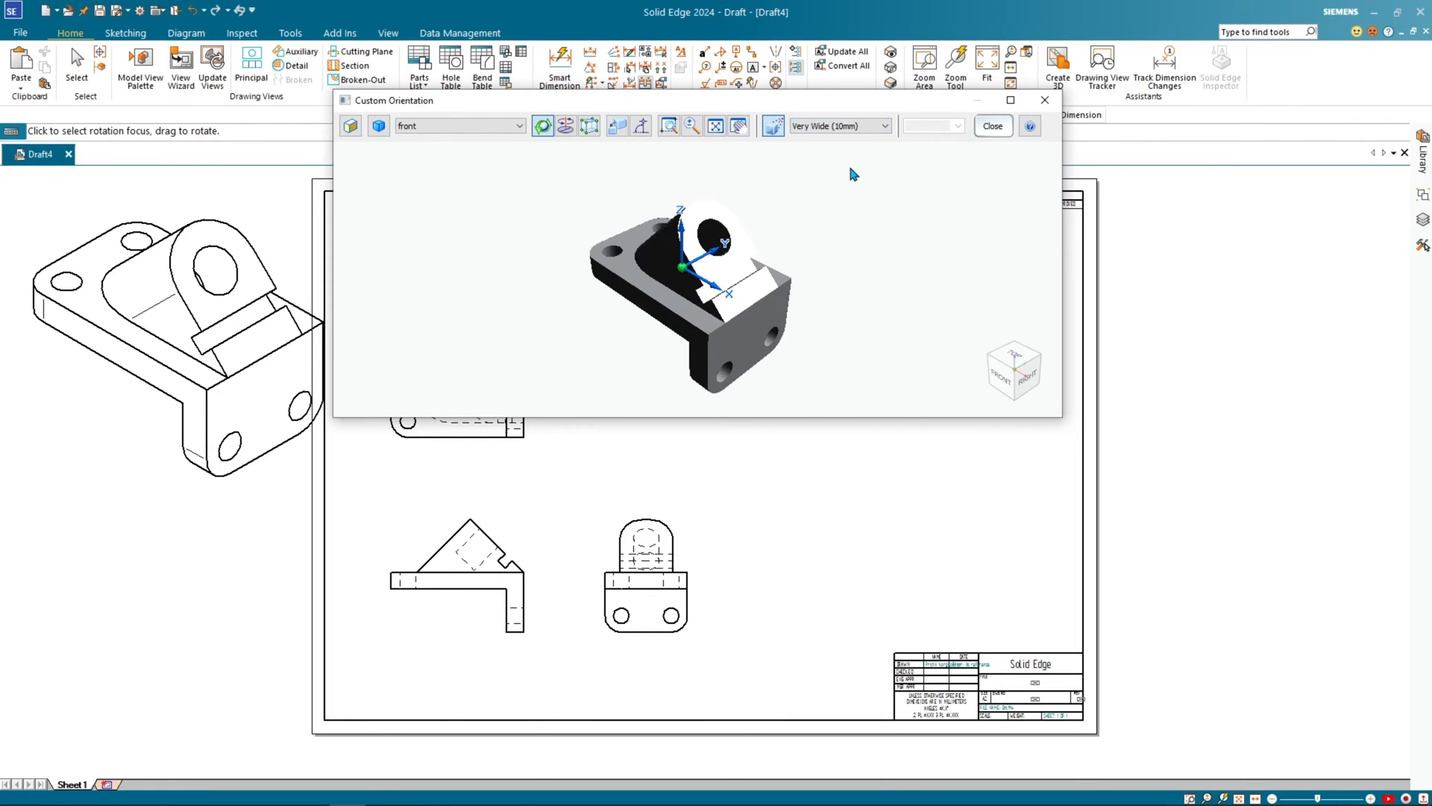
pyautogui.click(993, 126)
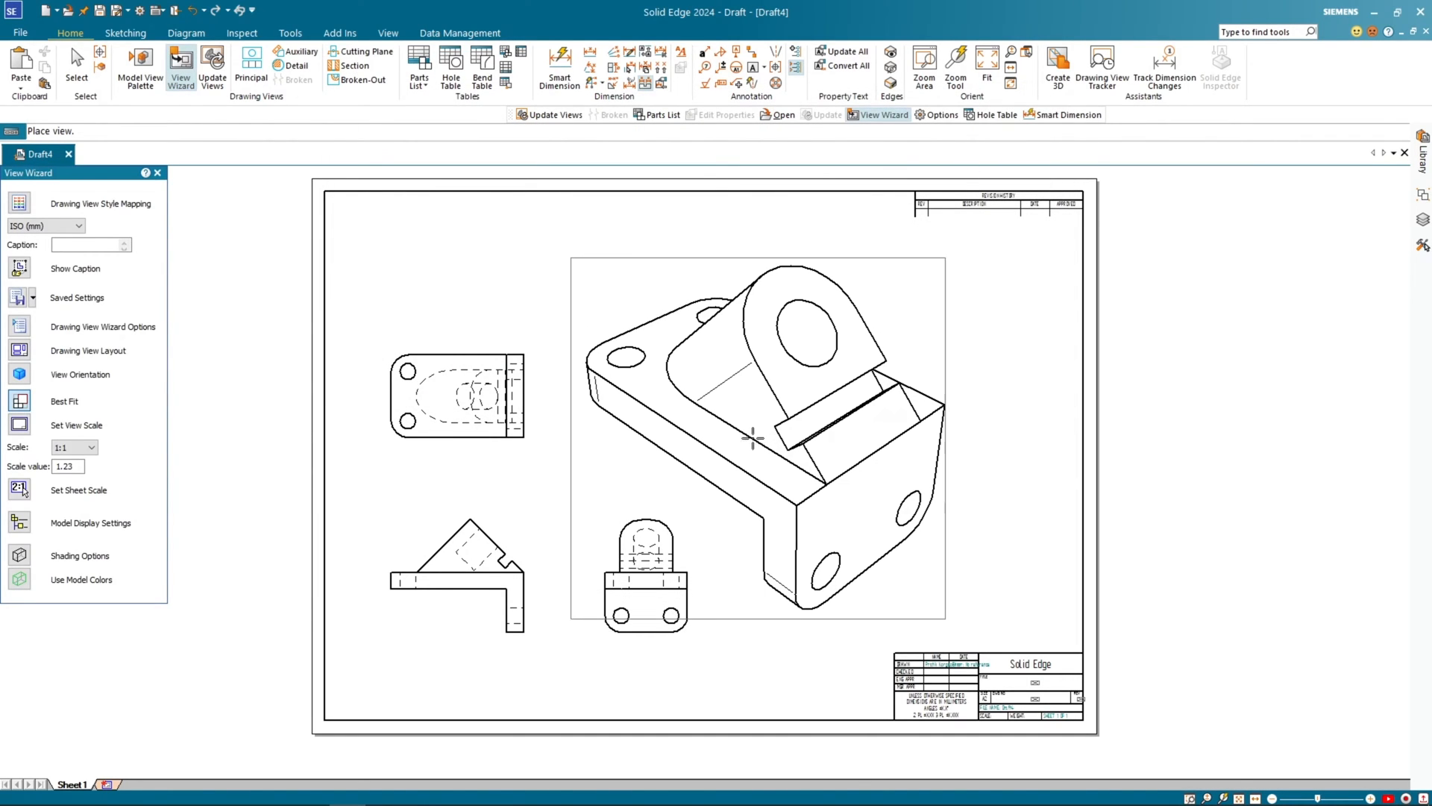
# Step: Set the perspective pictorial view's scale to 1:1 and place it in the sheet's upper-right area
pyautogui.click(82, 450)
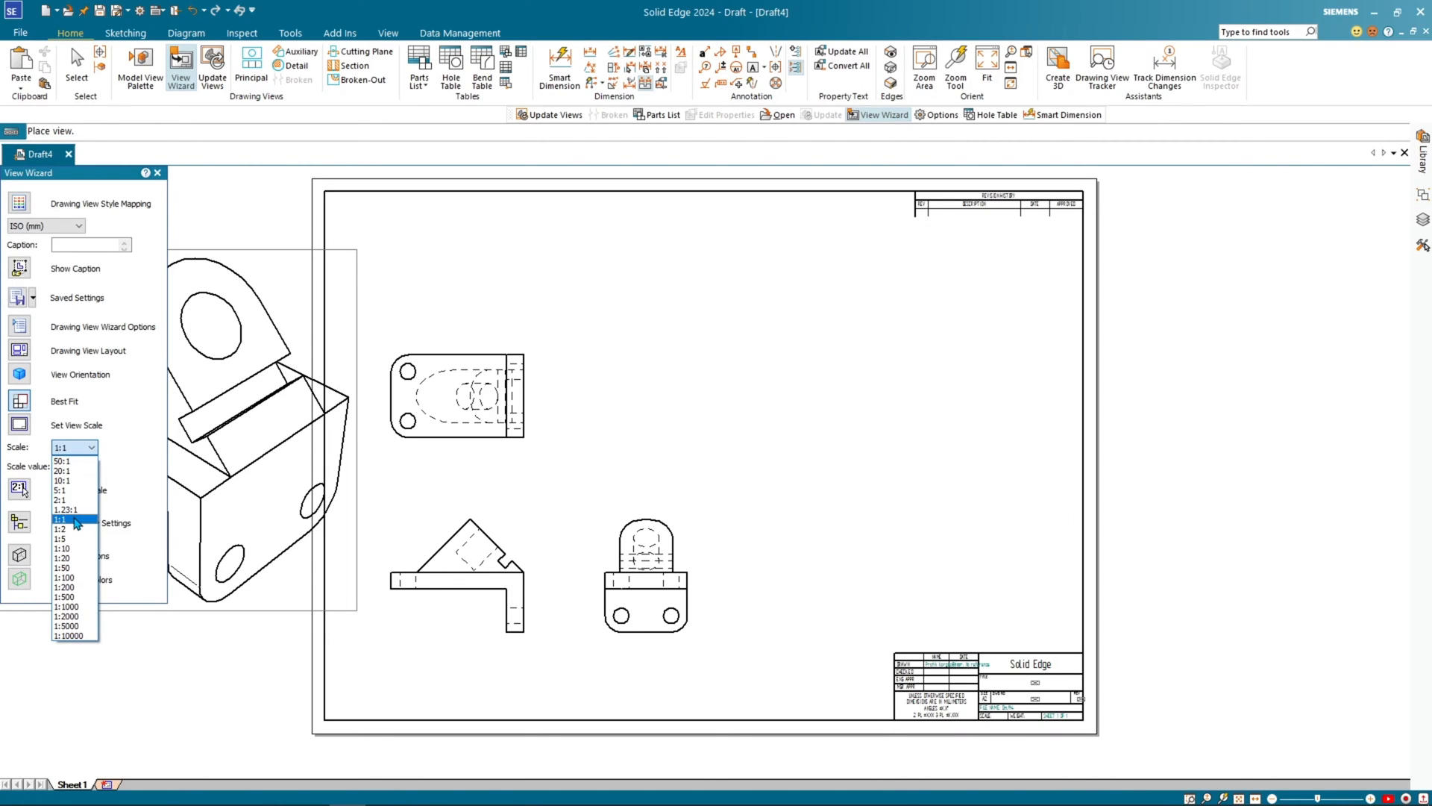
pyautogui.click(76, 520)
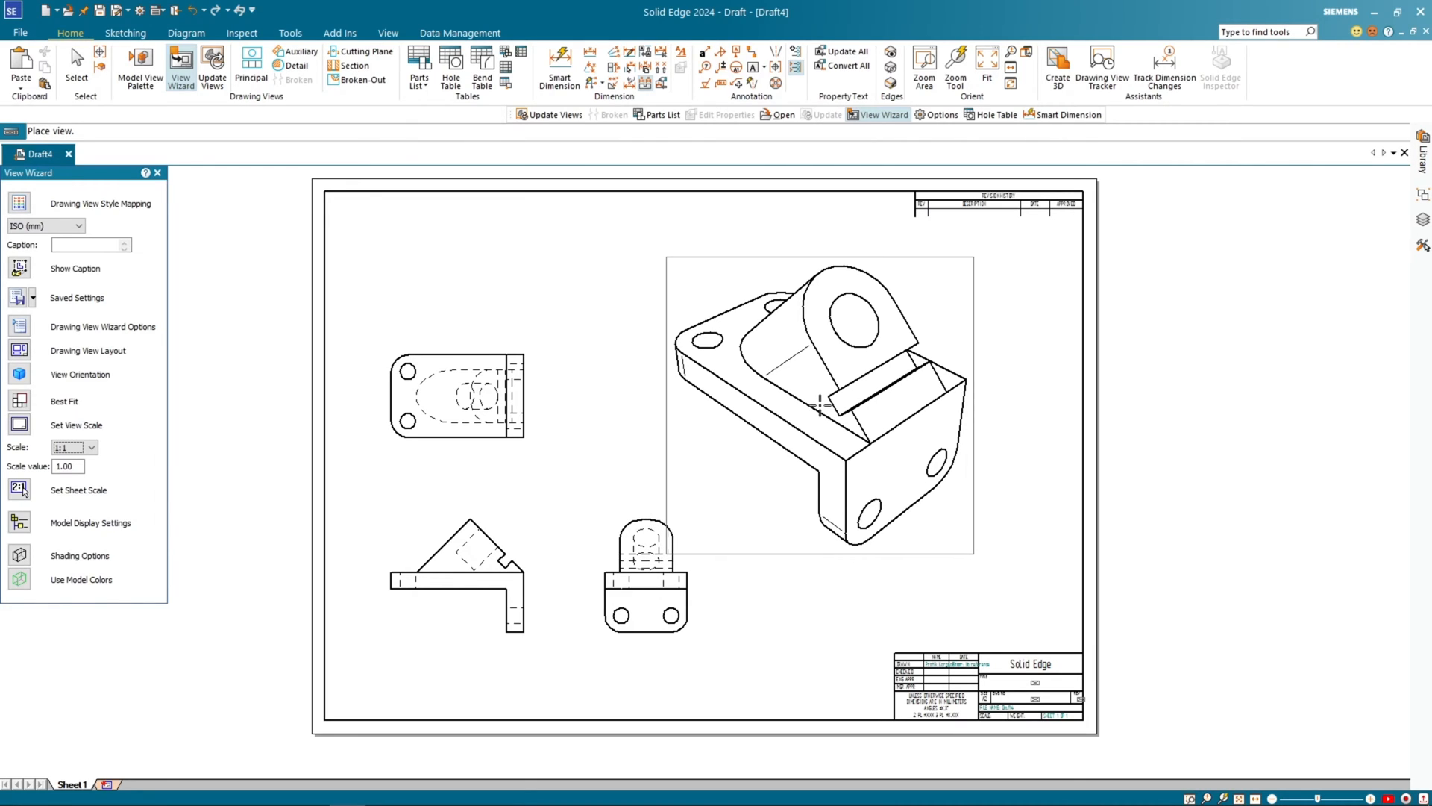
pyautogui.click(820, 404)
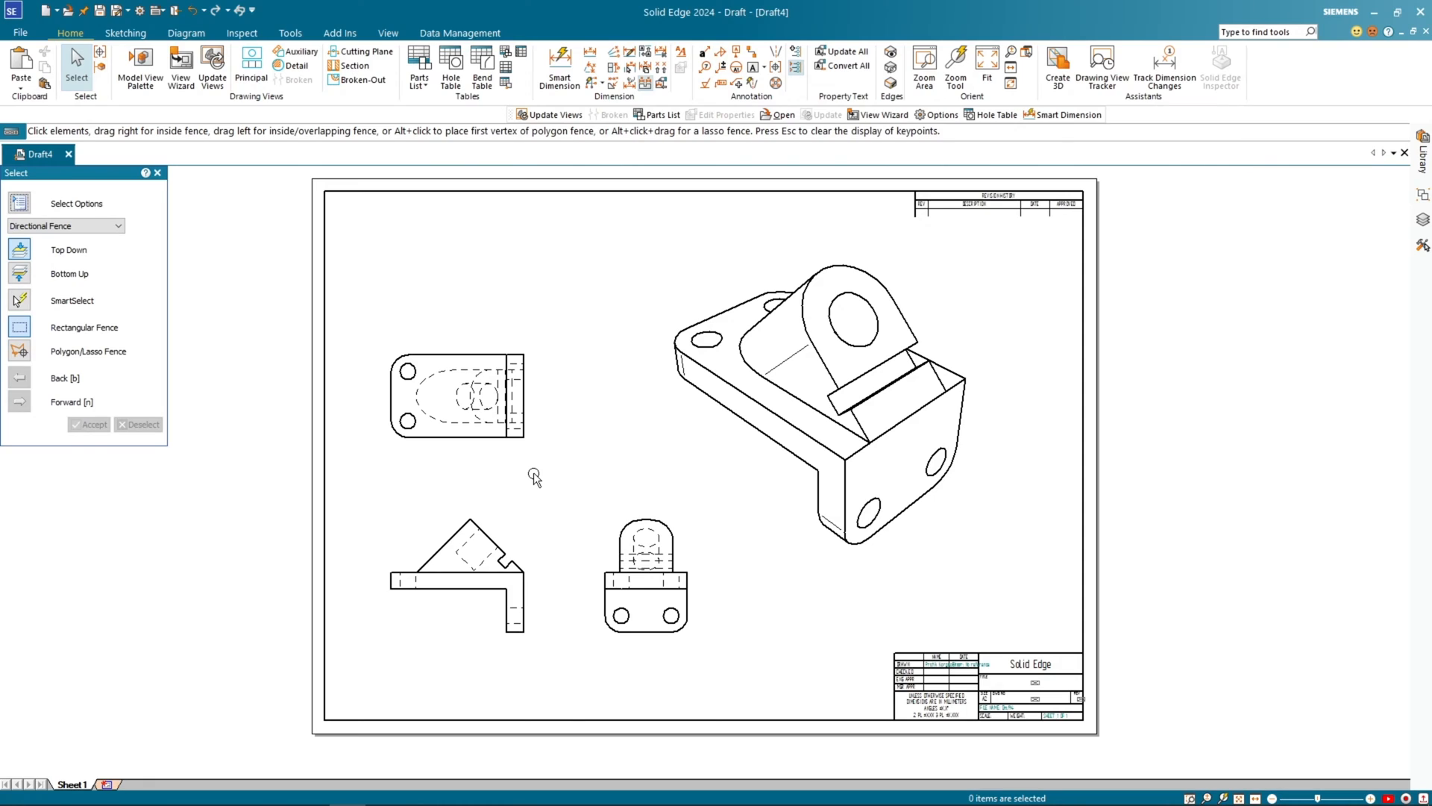
# Step: Set the pictorial view's shading to Grayscale Shaded with Edges and update the drawing views
pyautogui.doubleClick(777, 382)
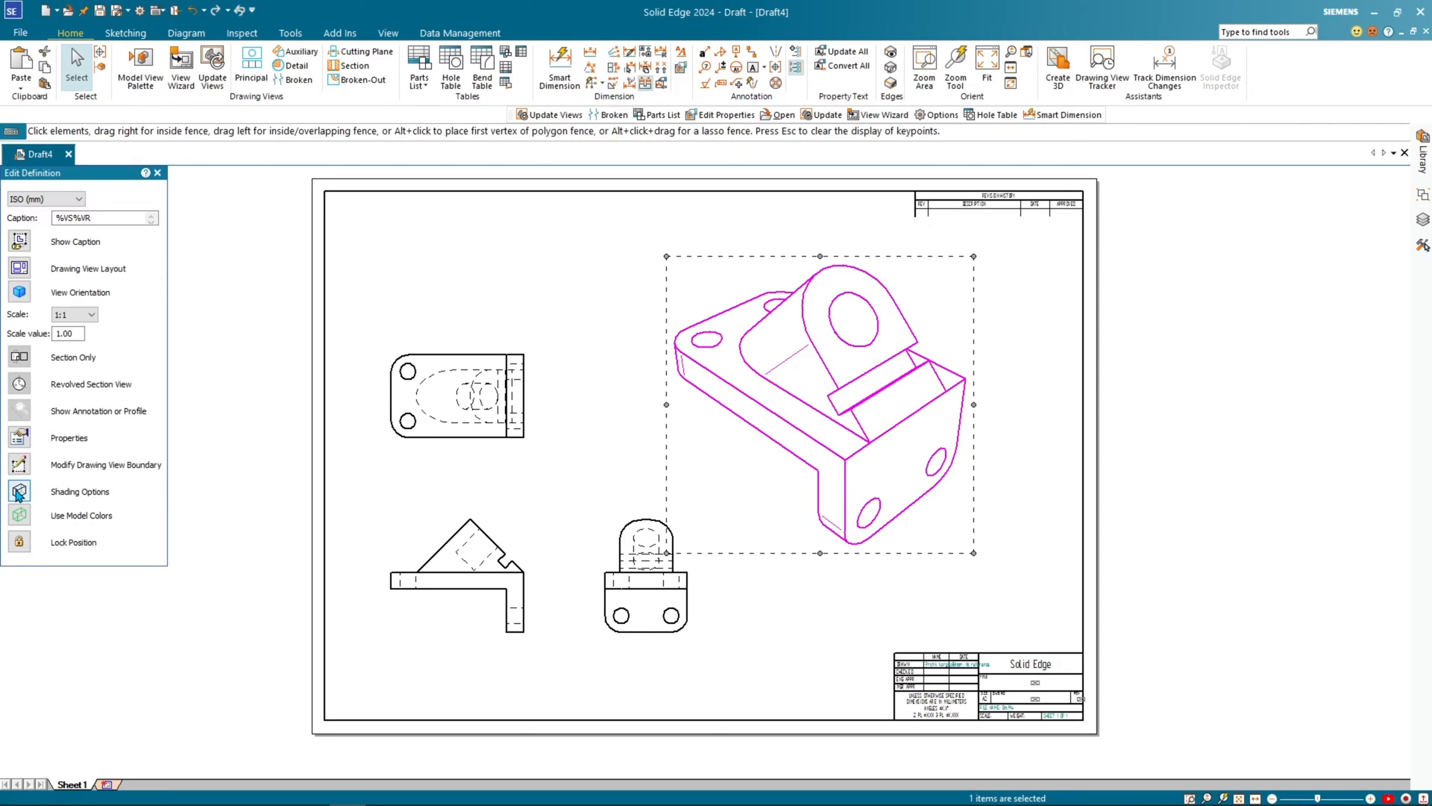
pyautogui.click(20, 494)
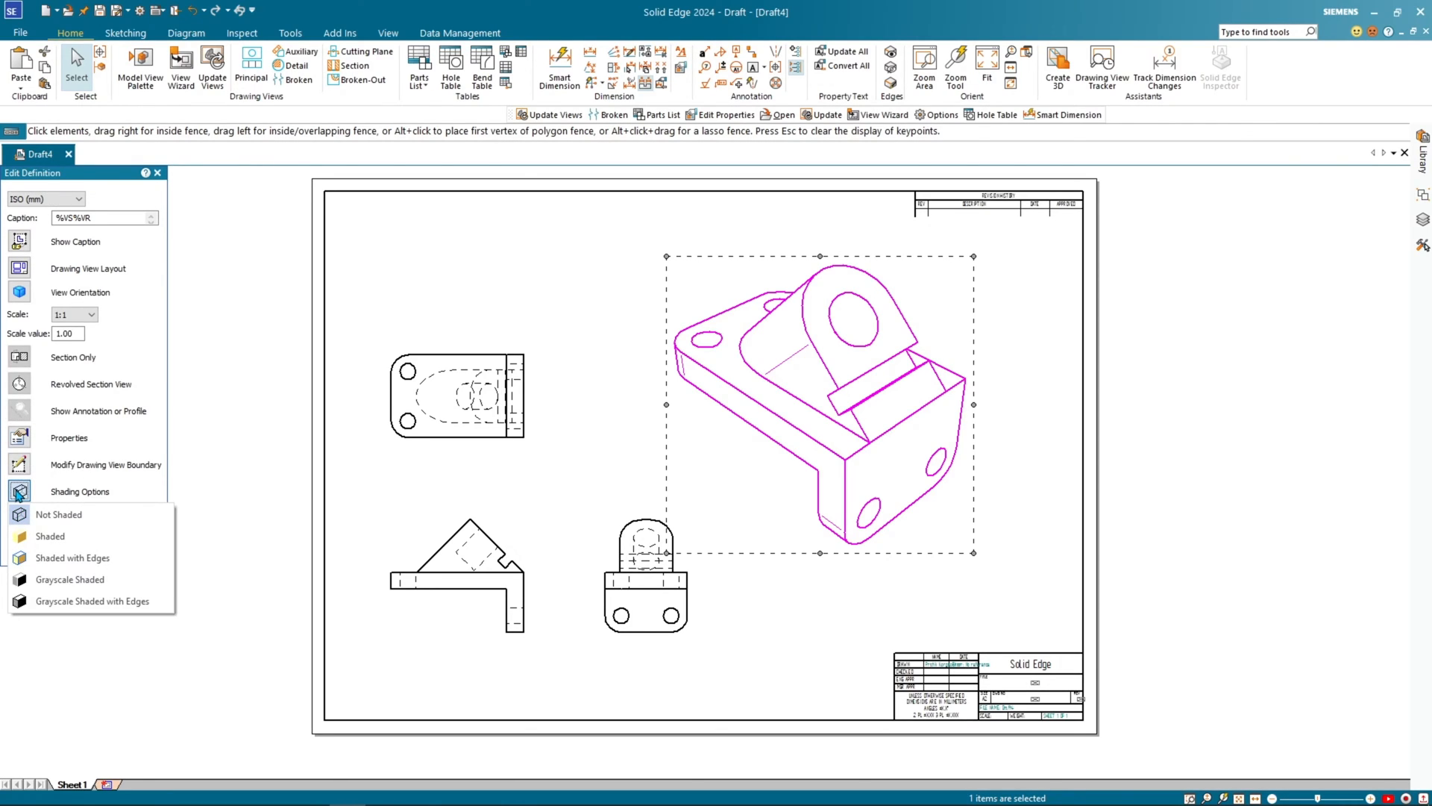
pyautogui.click(61, 601)
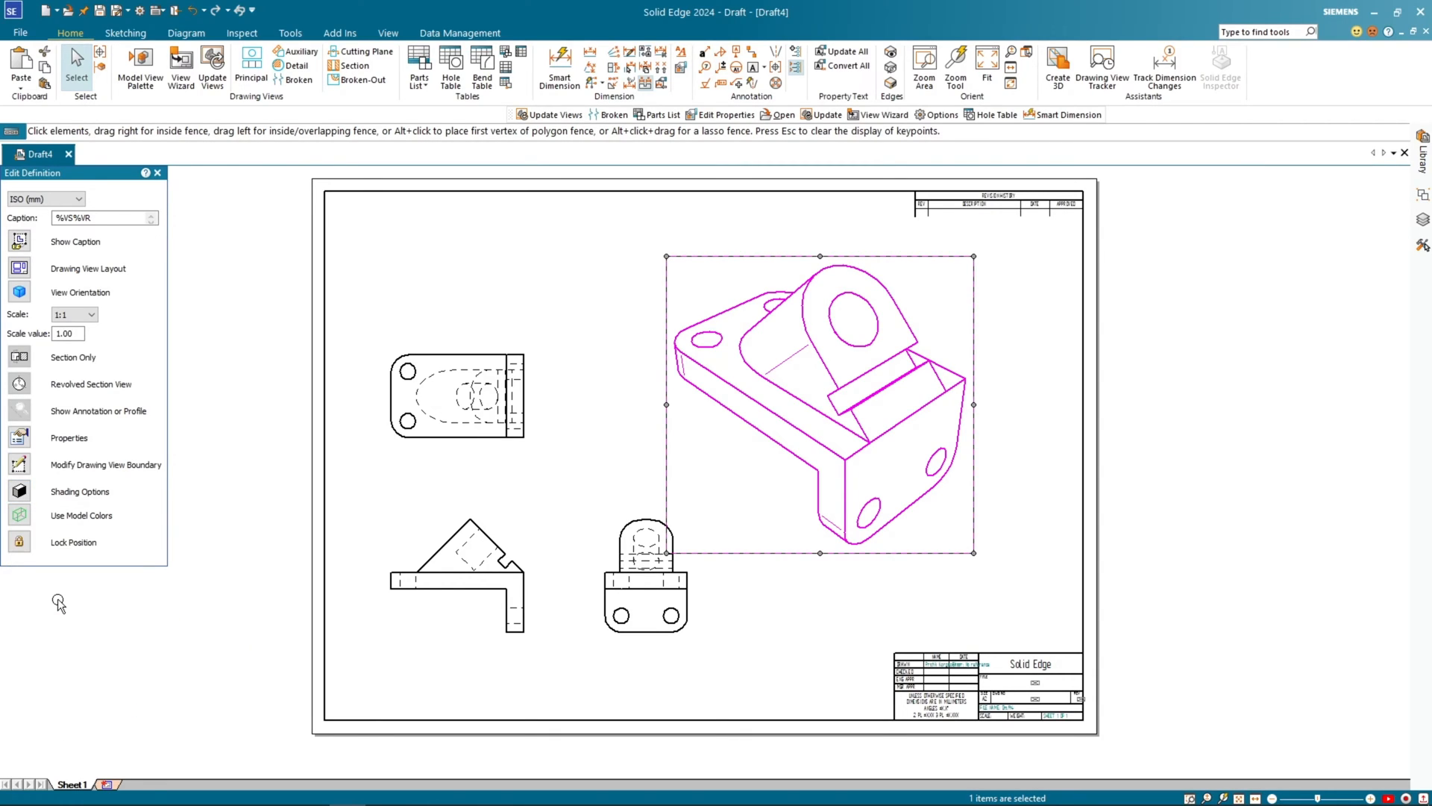
pyautogui.click(560, 495)
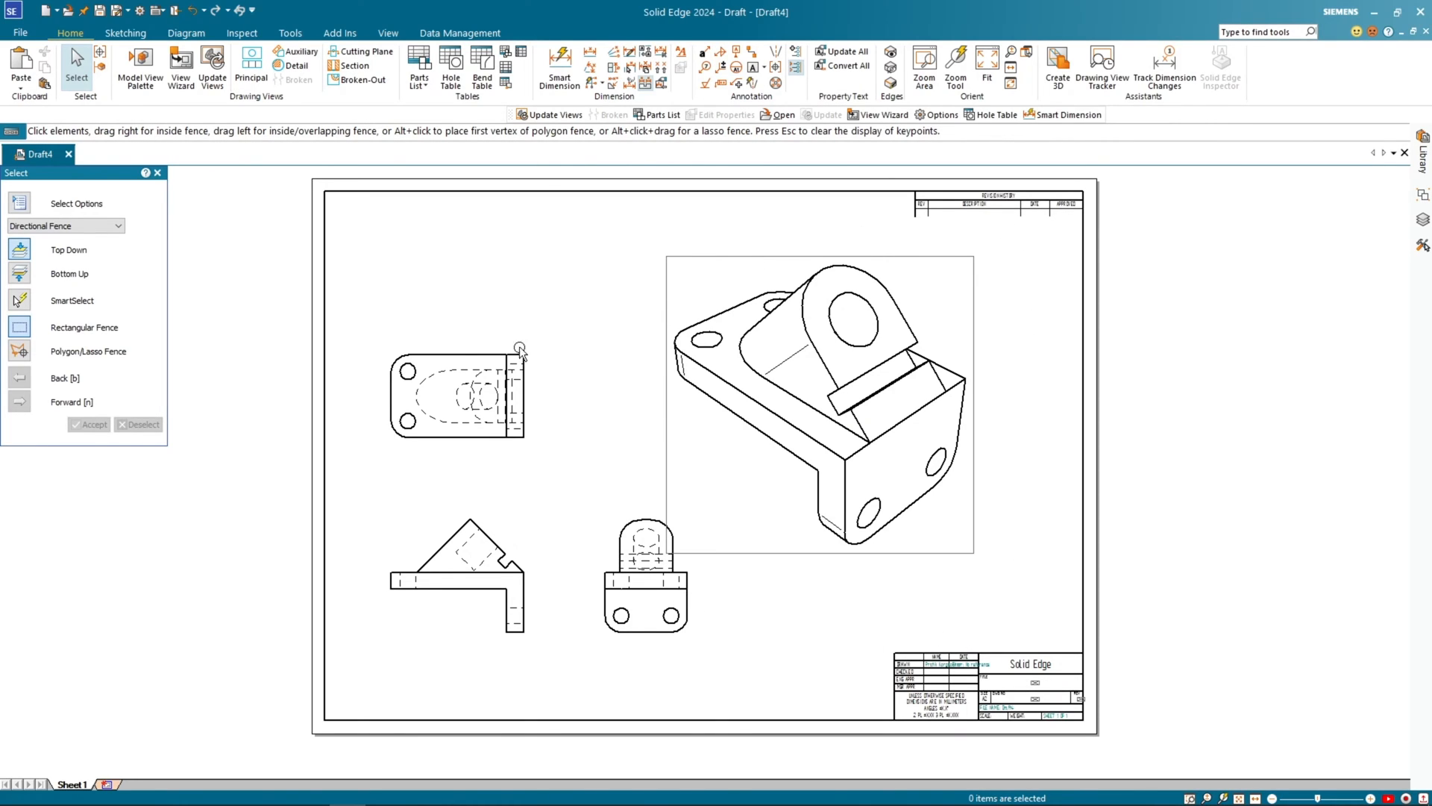
pyautogui.click(209, 83)
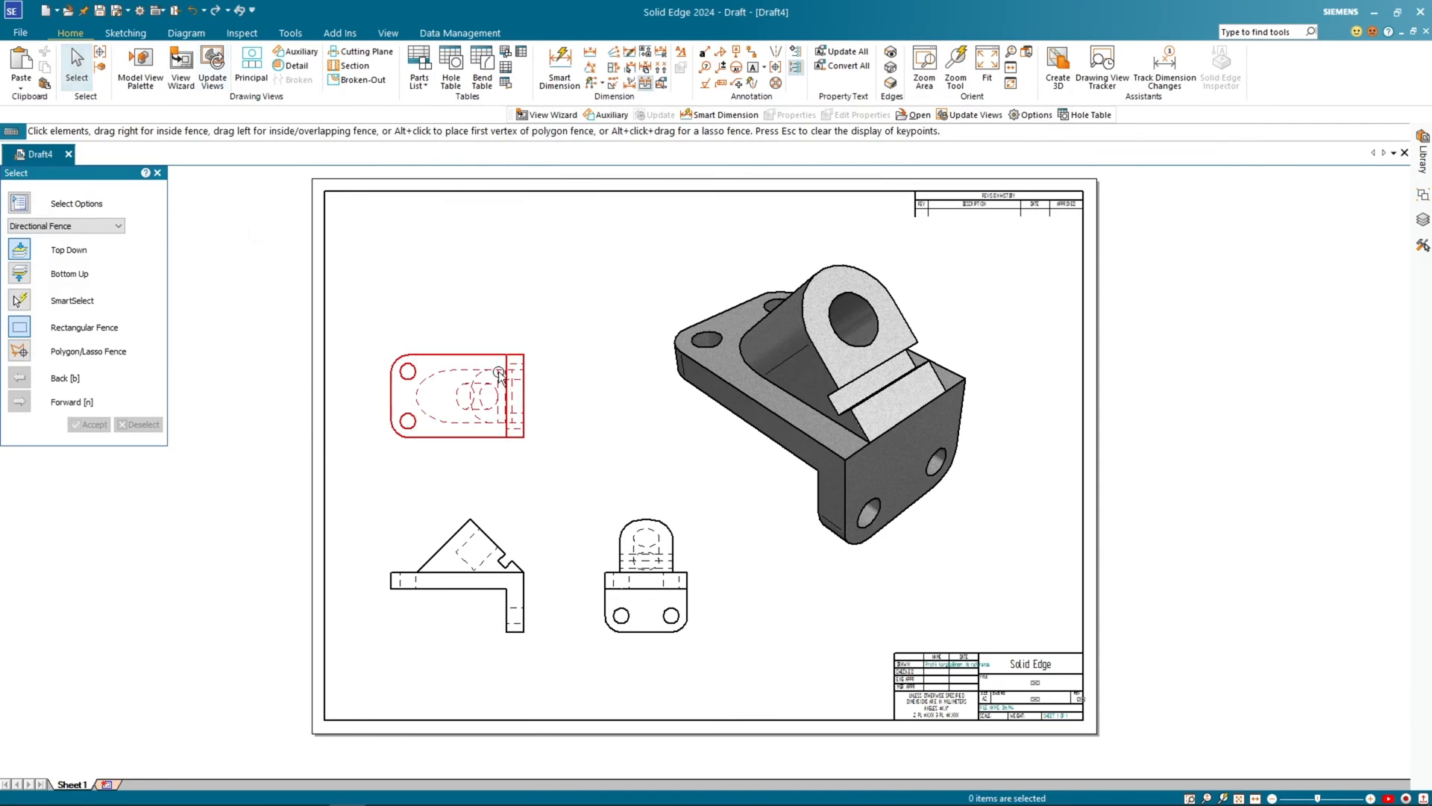
# Step: Create an auxiliary view from the front view's inclined upper edge and place it between the top and pictorial views
pyautogui.scroll(3, 824, 420)
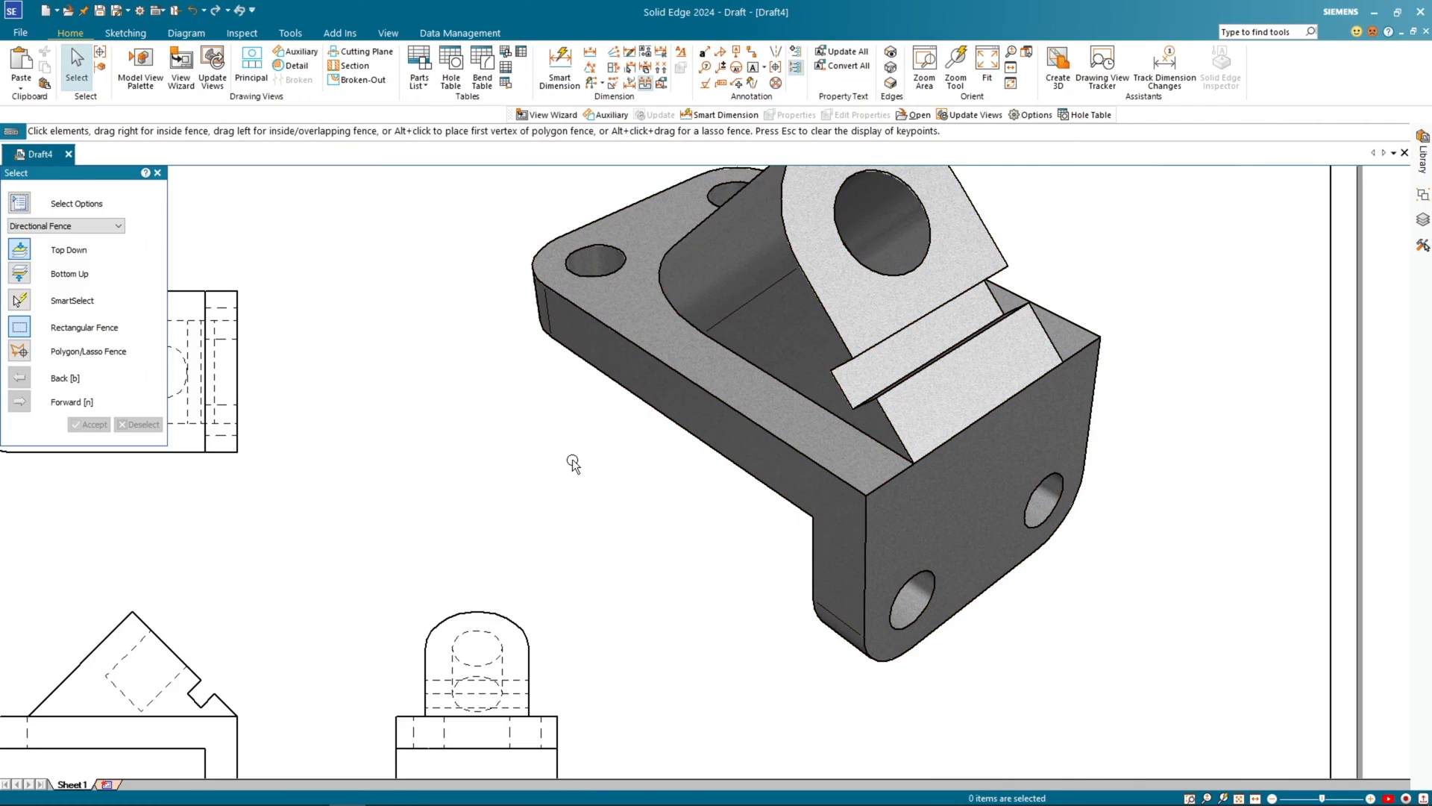
pyautogui.scroll(-2, 568, 466)
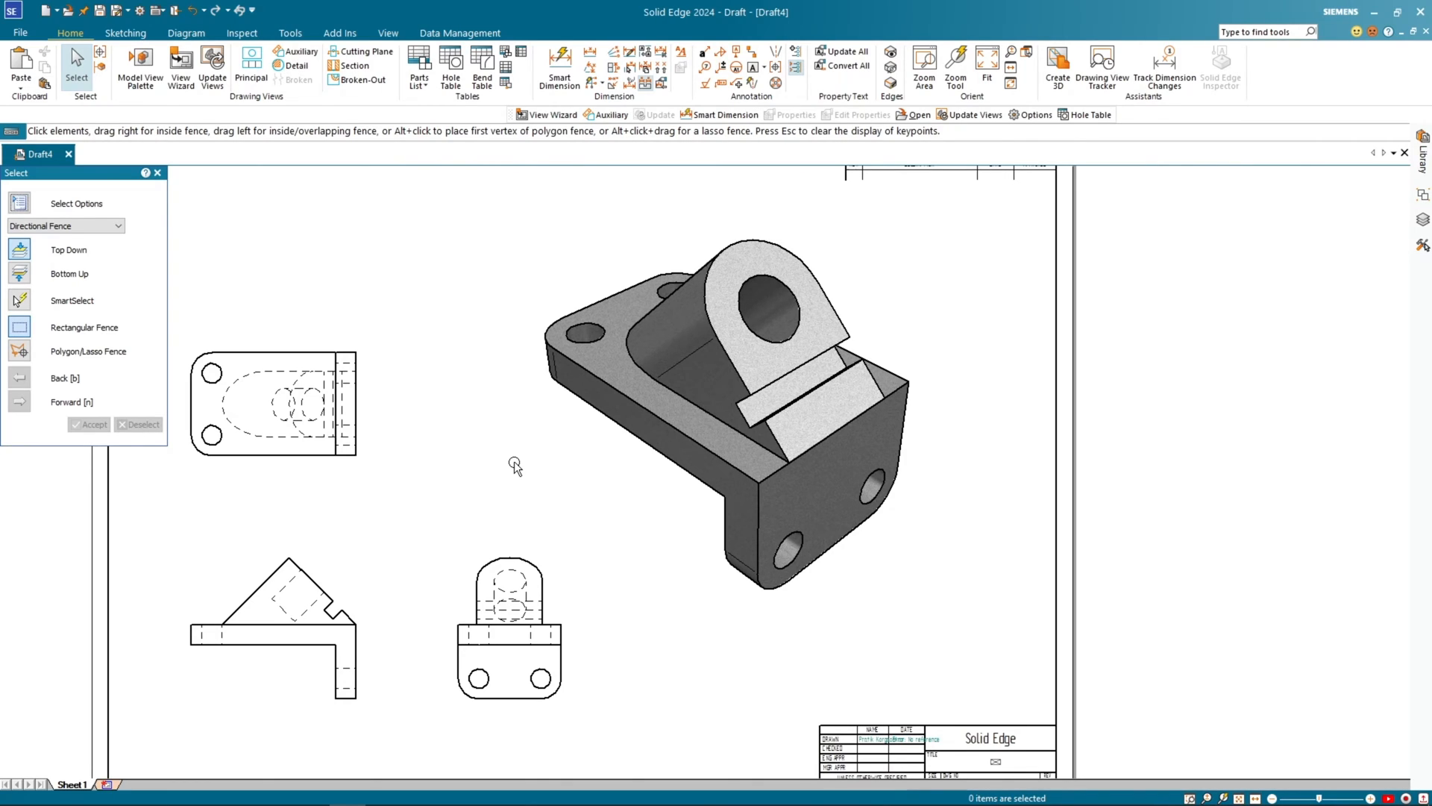
pyautogui.scroll(-1, 515, 465)
pyautogui.scroll(-1, 485, 484)
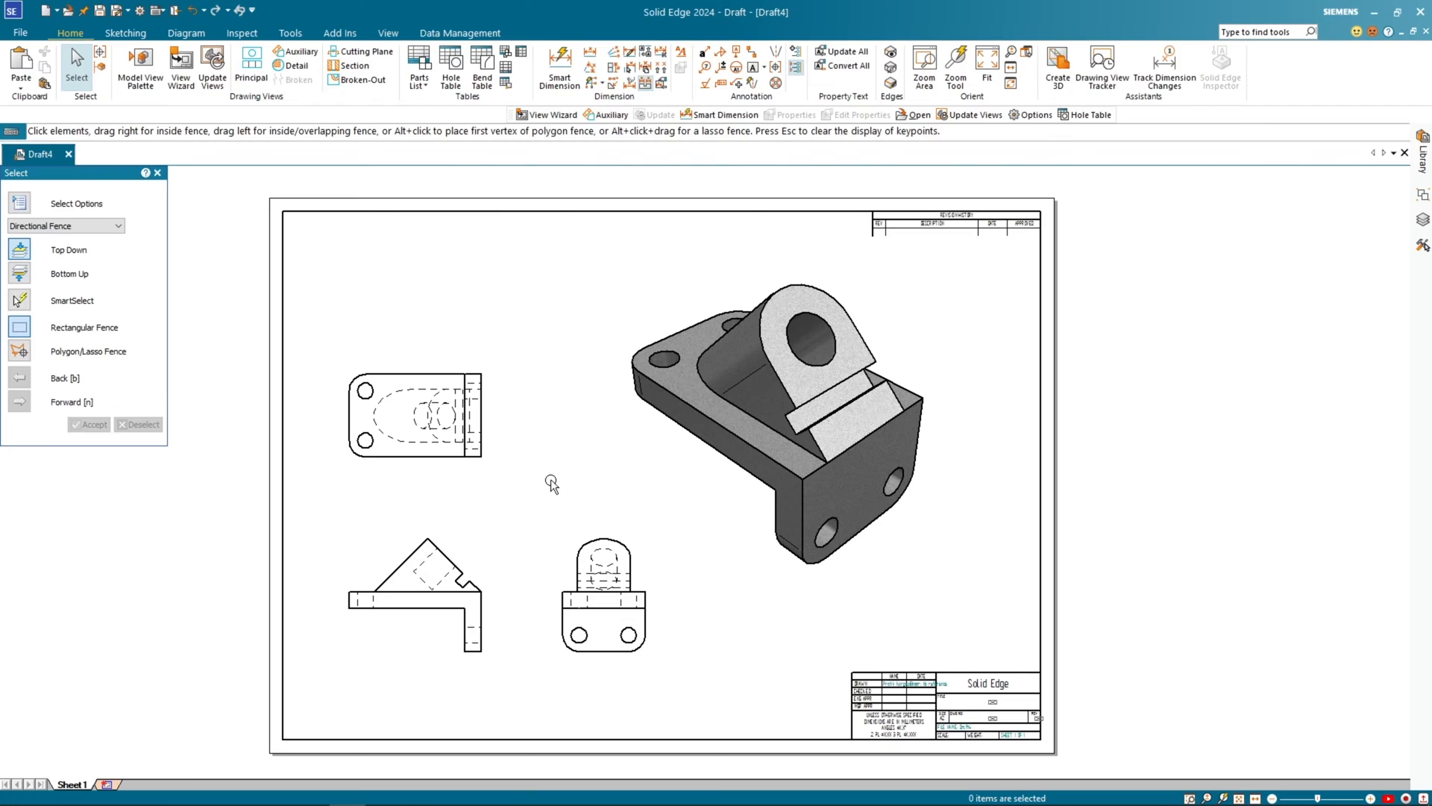
pyautogui.click(312, 52)
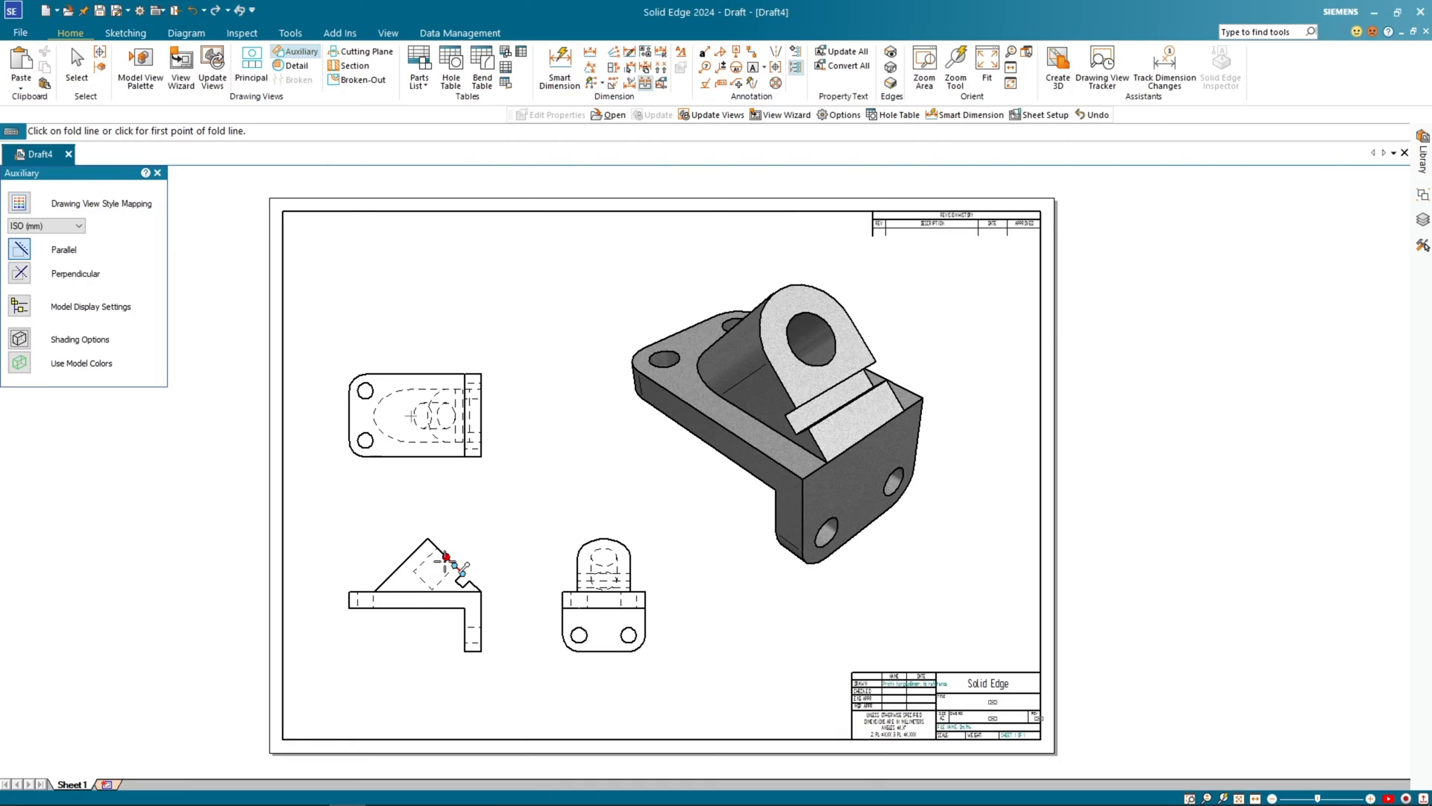
pyautogui.scroll(4, 448, 563)
pyautogui.click(454, 558)
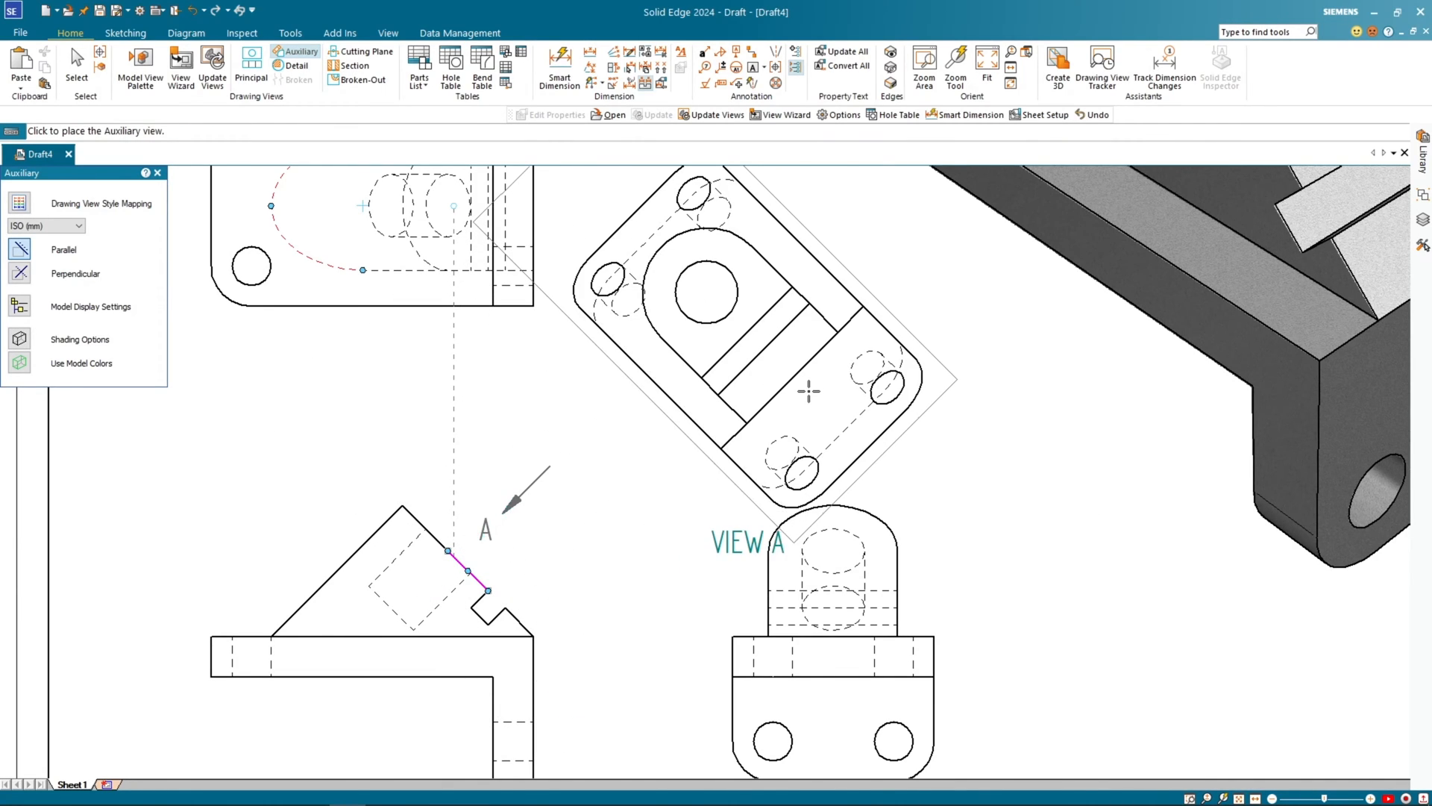
pyautogui.scroll(-4, 857, 340)
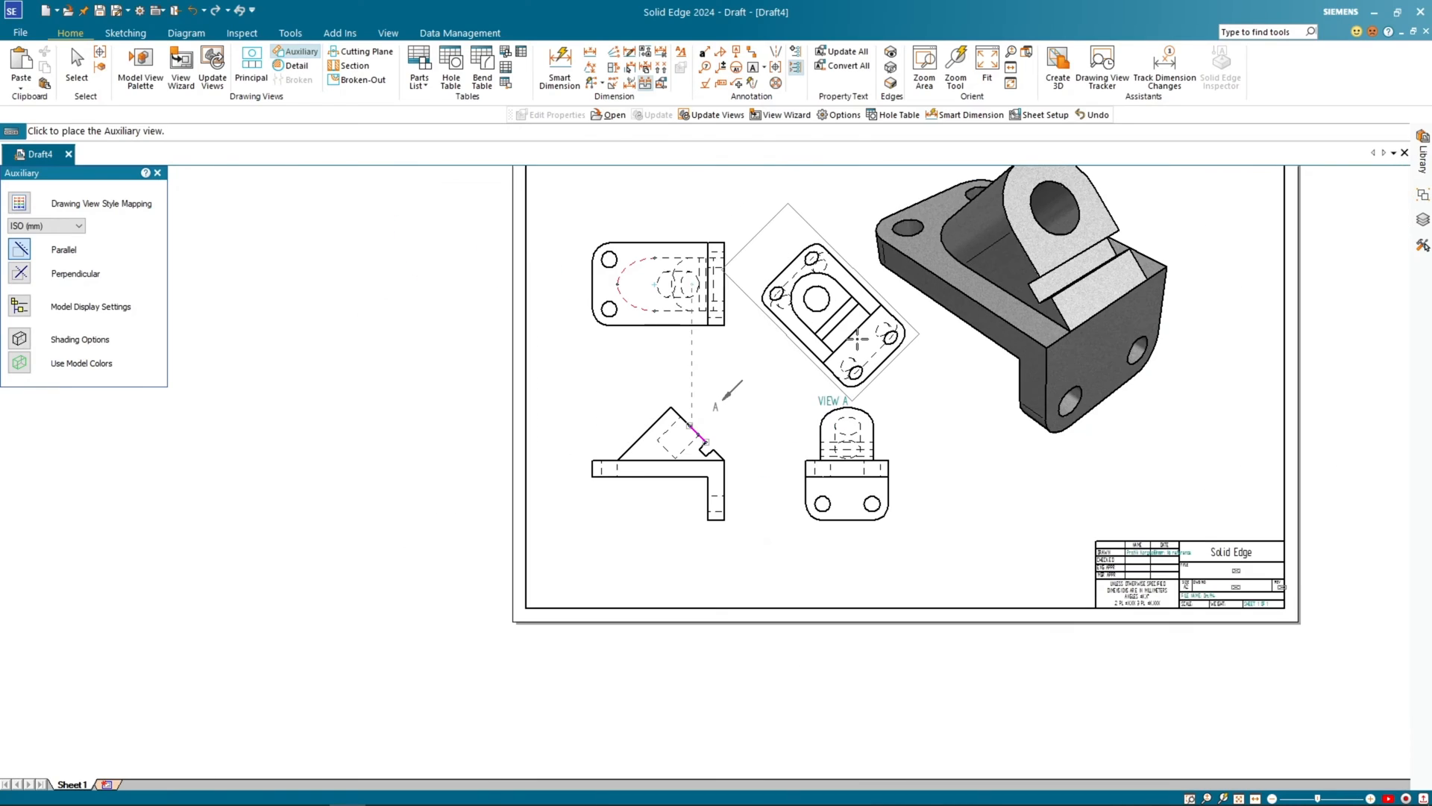
pyautogui.click(859, 337)
pyautogui.press('Escape')
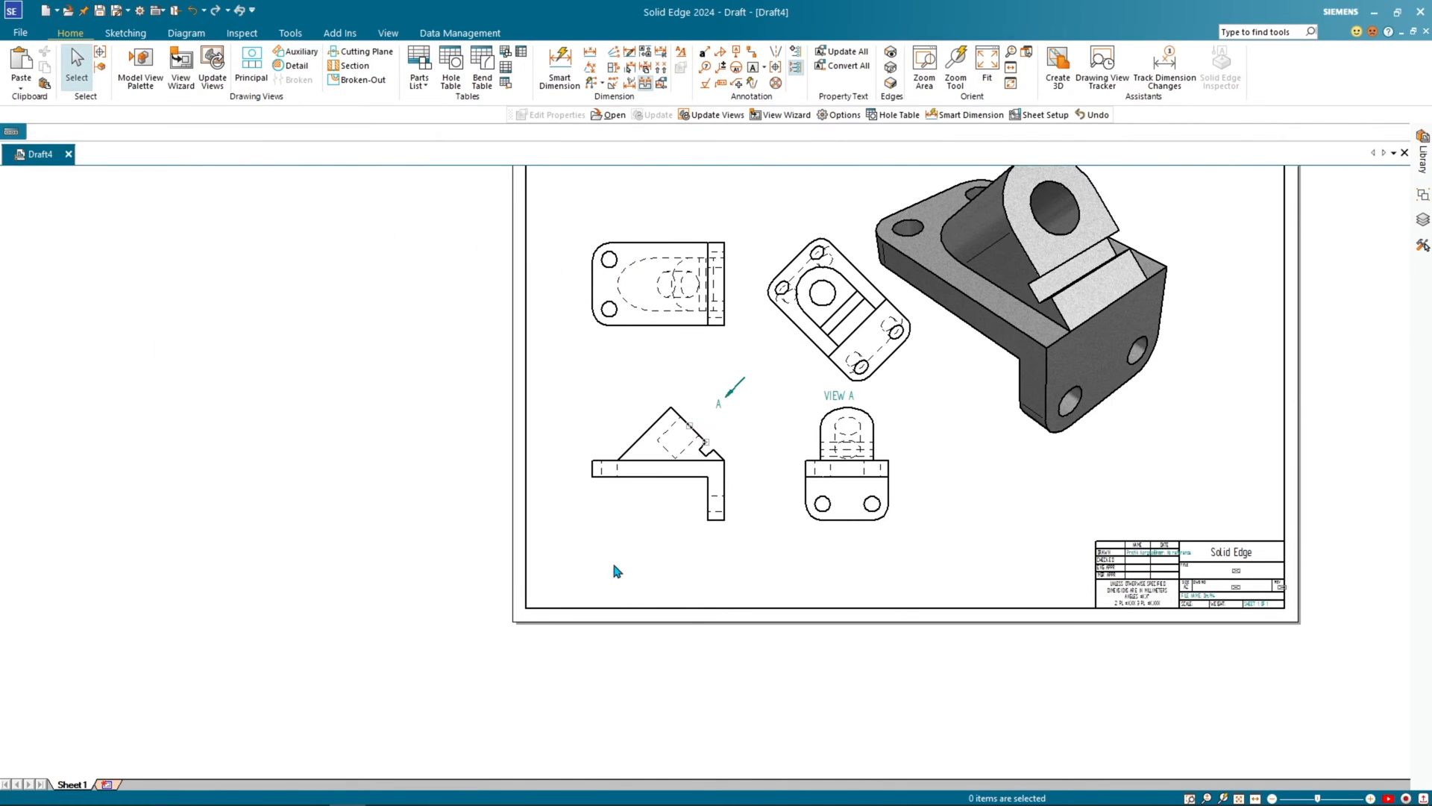
# Step: Add a second sheet to the draft and return to Sheet1
pyautogui.scroll(-2, 613, 565)
pyautogui.moveTo(542, 511); pyautogui.dragTo(419, 515, button='middle')
pyautogui.scroll(1, 461, 514)
pyautogui.scroll(1, 461, 513)
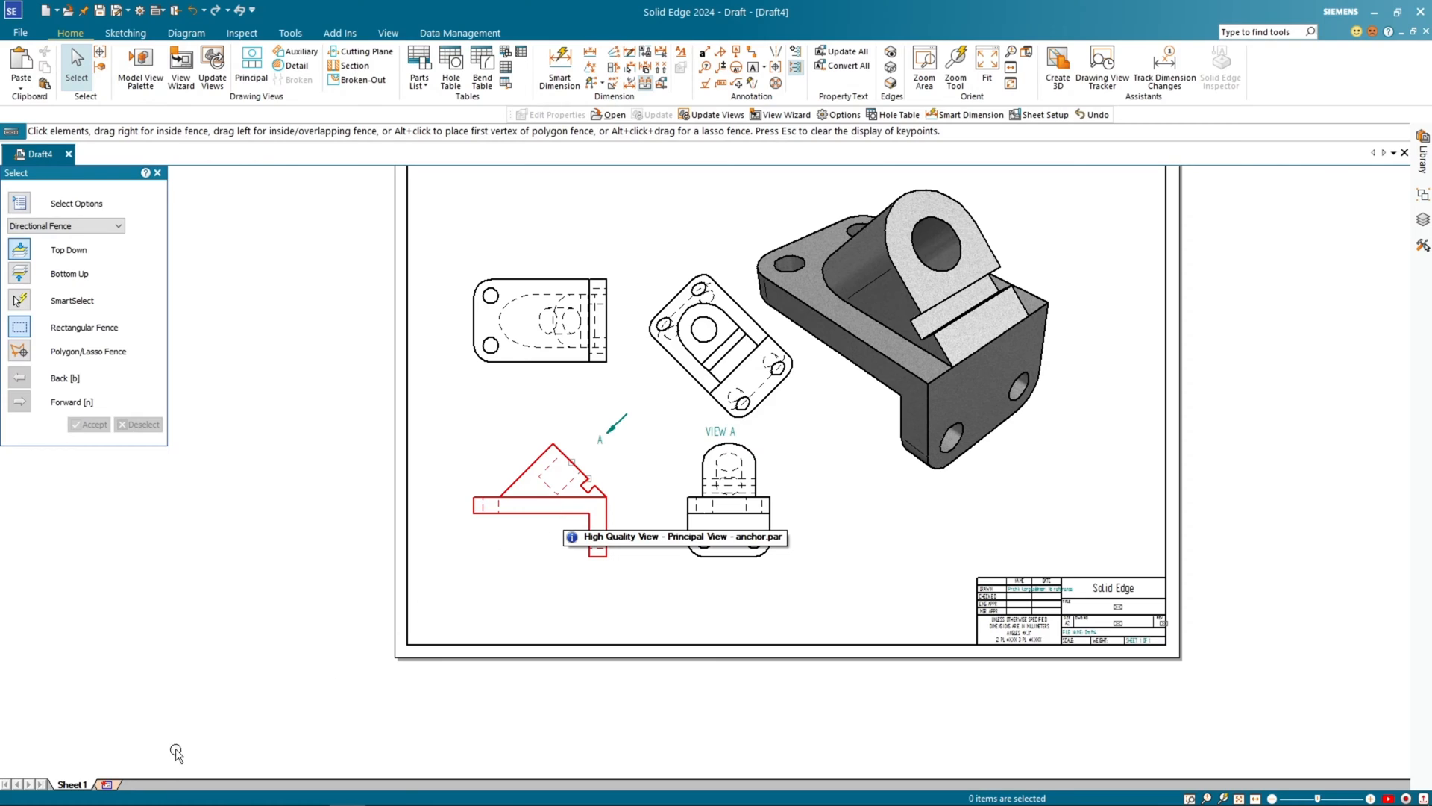
pyautogui.click(118, 785)
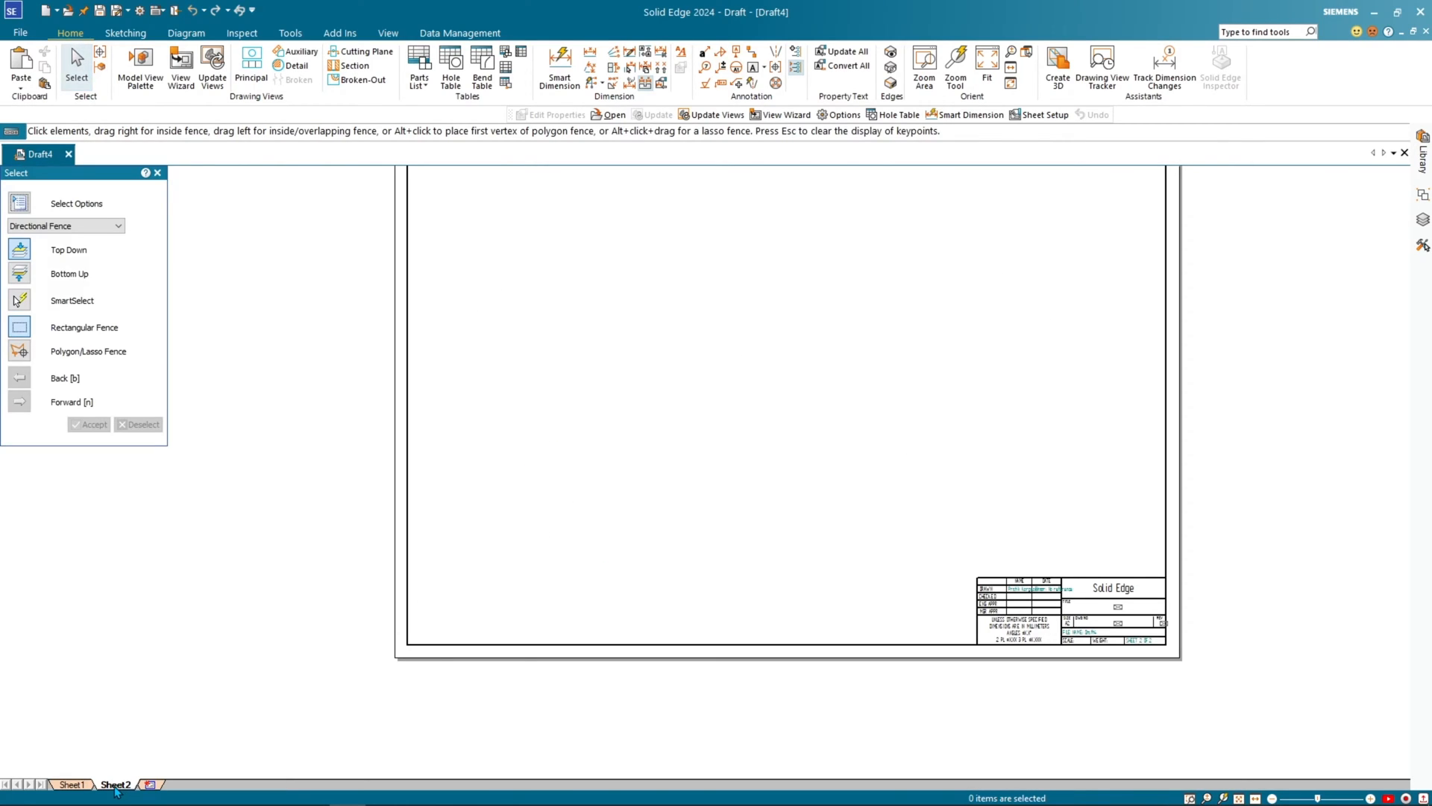
pyautogui.click(71, 784)
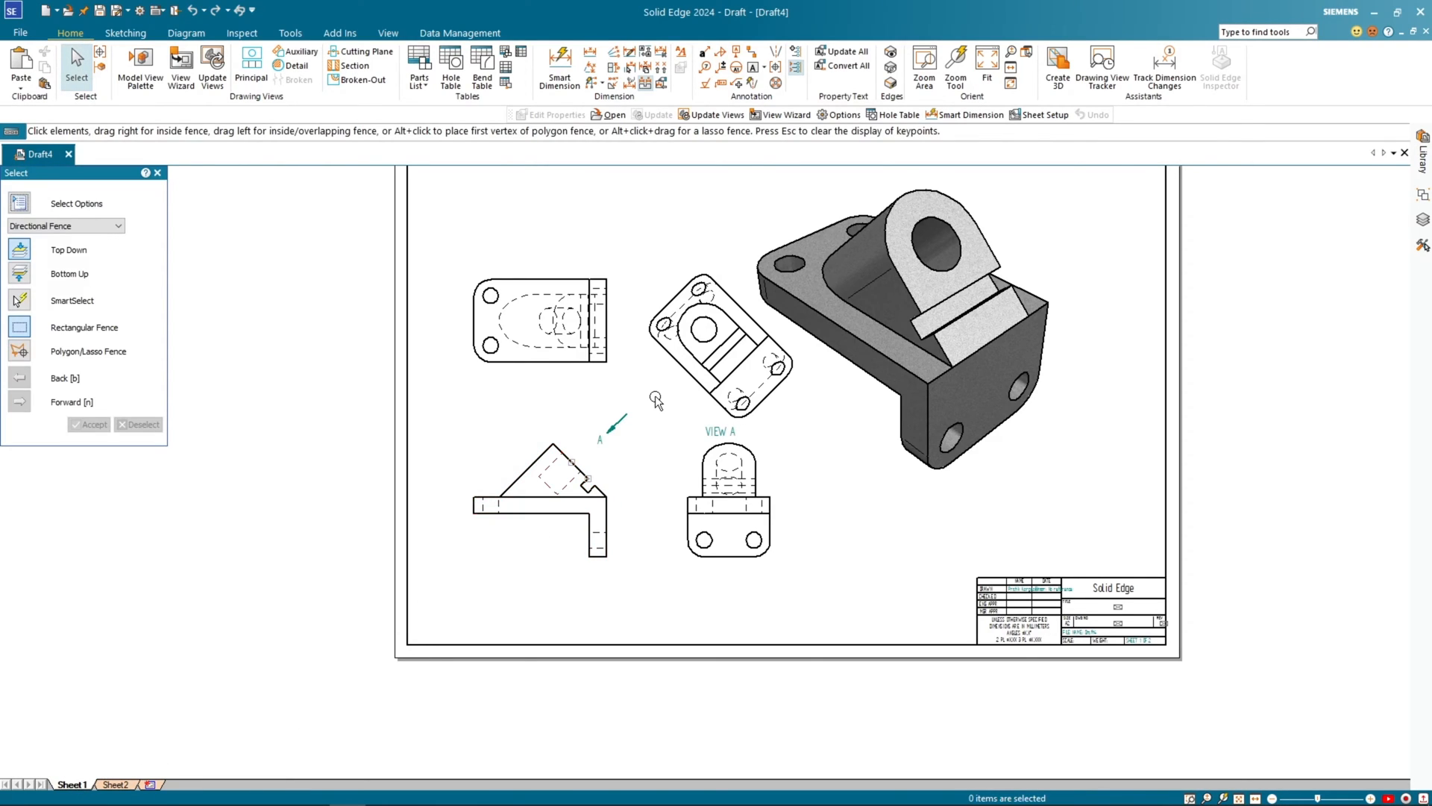
# Step: Move the auxiliary view to Sheet2 by changing its sheet assignment in the view properties
pyautogui.scroll(-2, 656, 399)
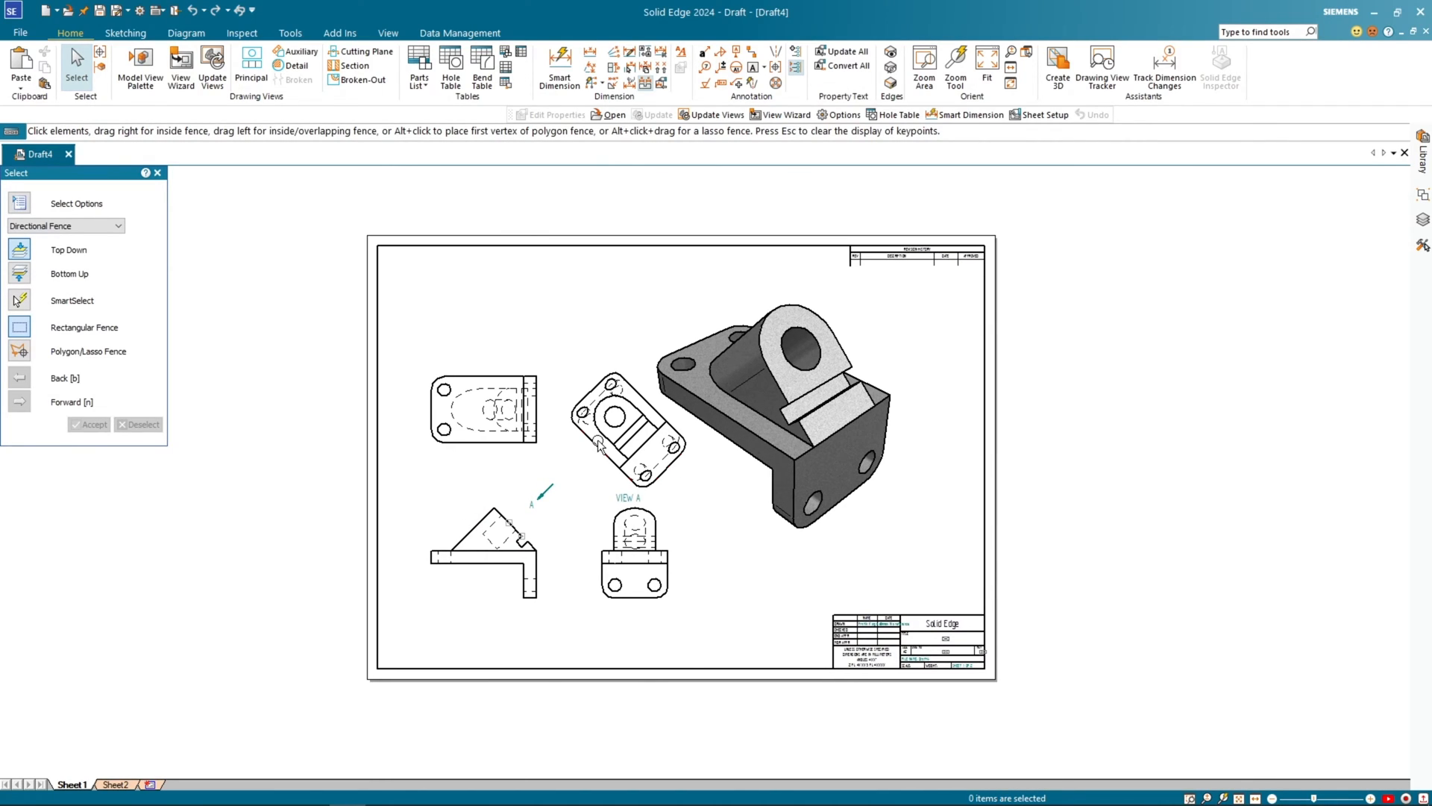
pyautogui.doubleClick(599, 439)
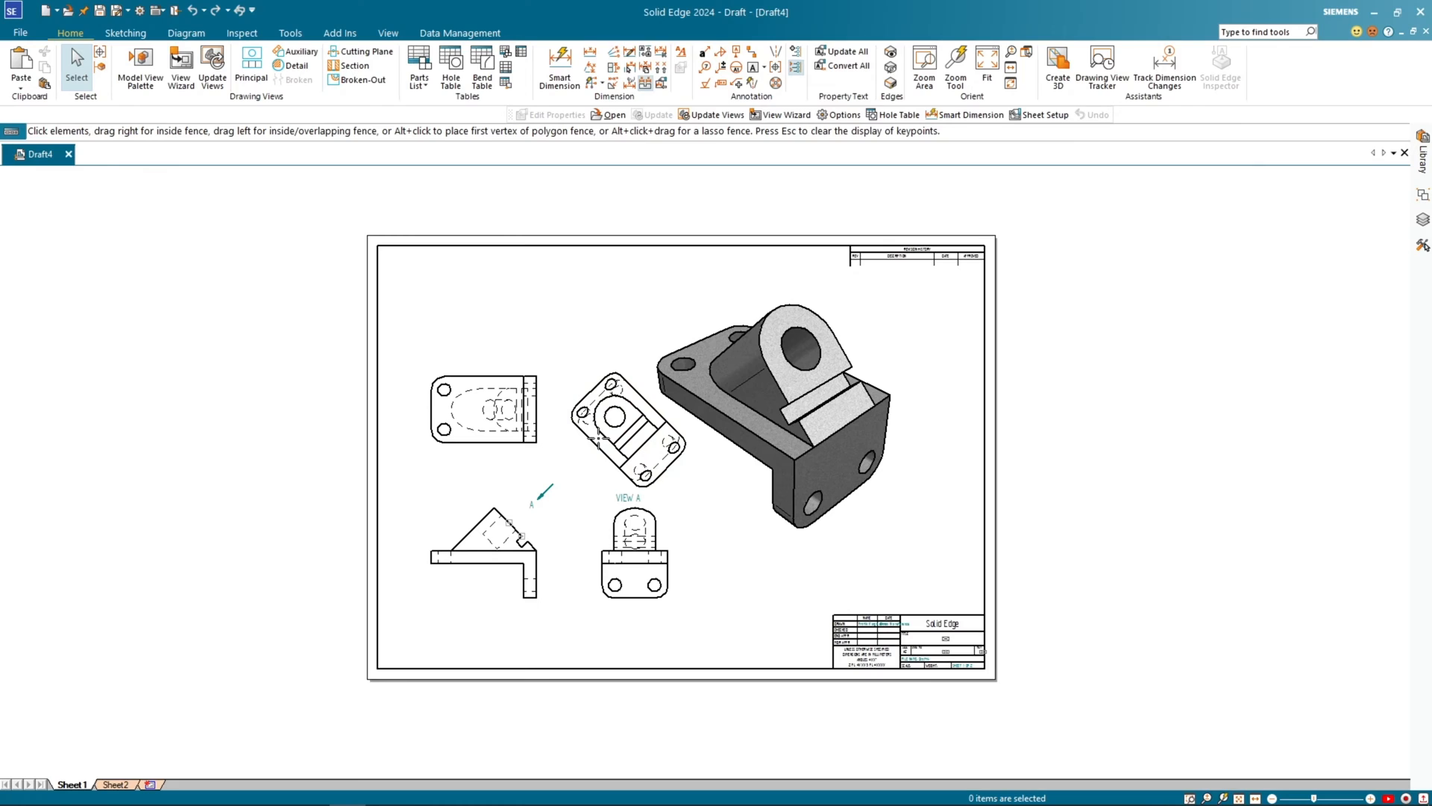
pyautogui.rightClick(599, 440)
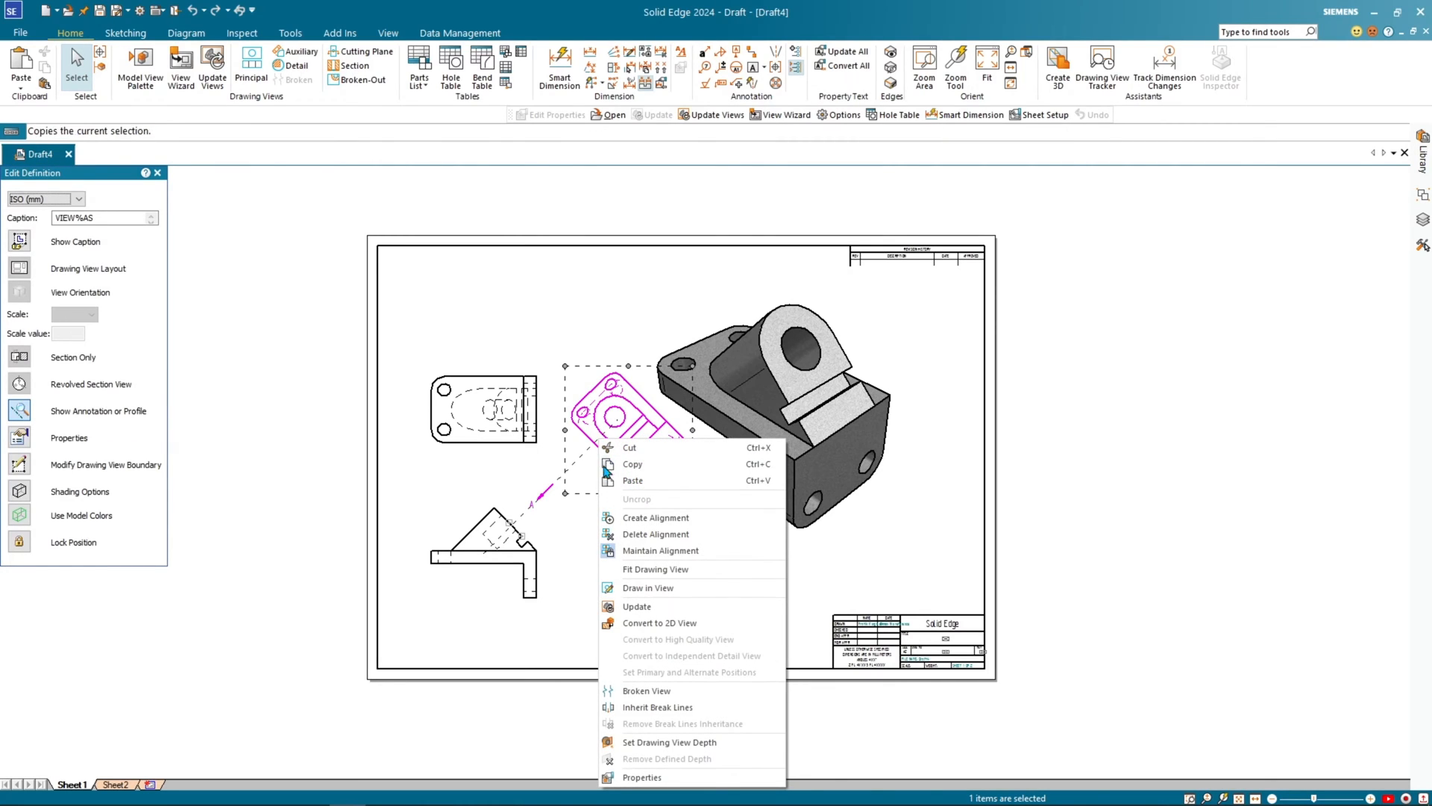
pyautogui.click(592, 757)
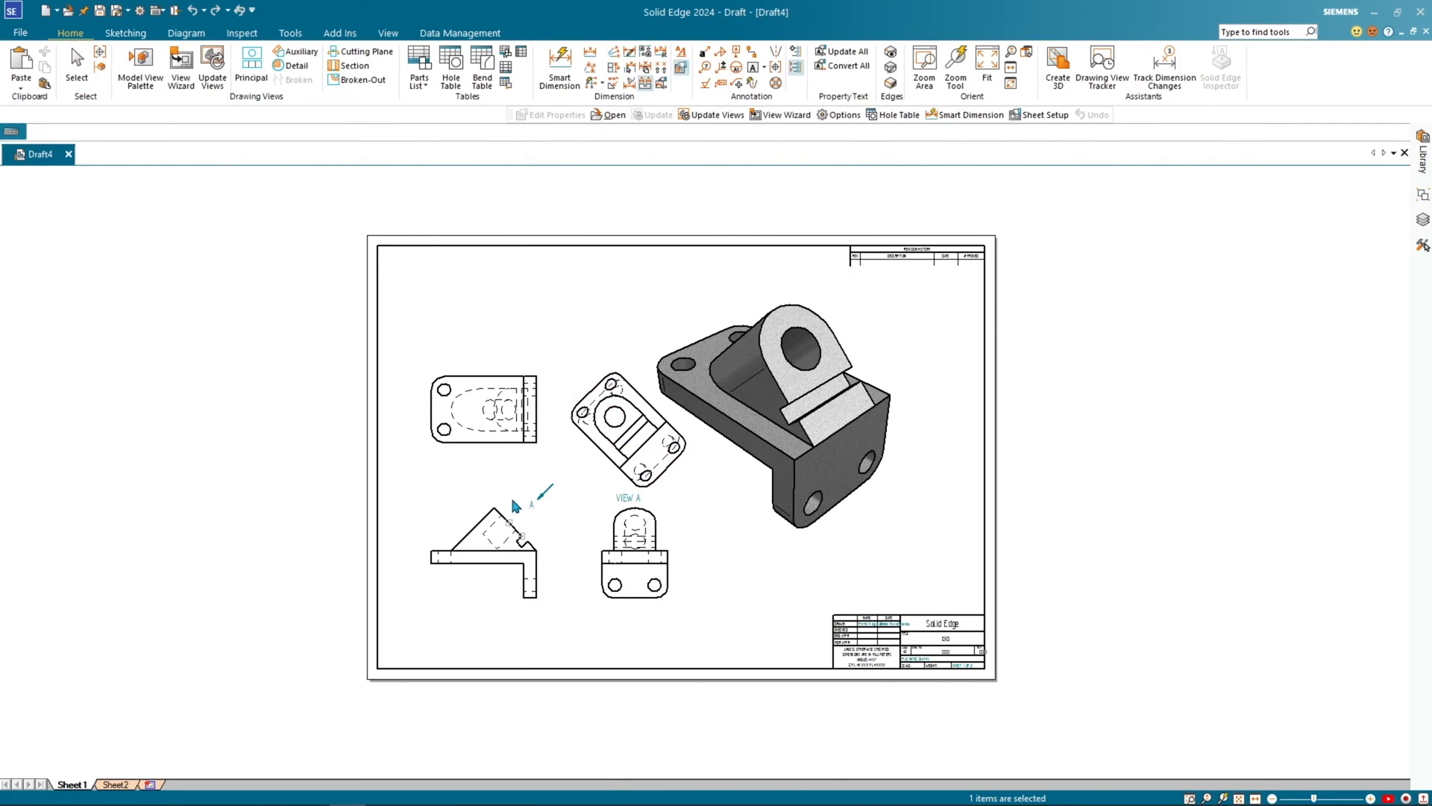
pyautogui.moveTo(1431, 191)
pyautogui.mouseDown()
pyautogui.moveTo(540, 126)
pyautogui.moveTo(971, 121)
pyautogui.mouseUp()
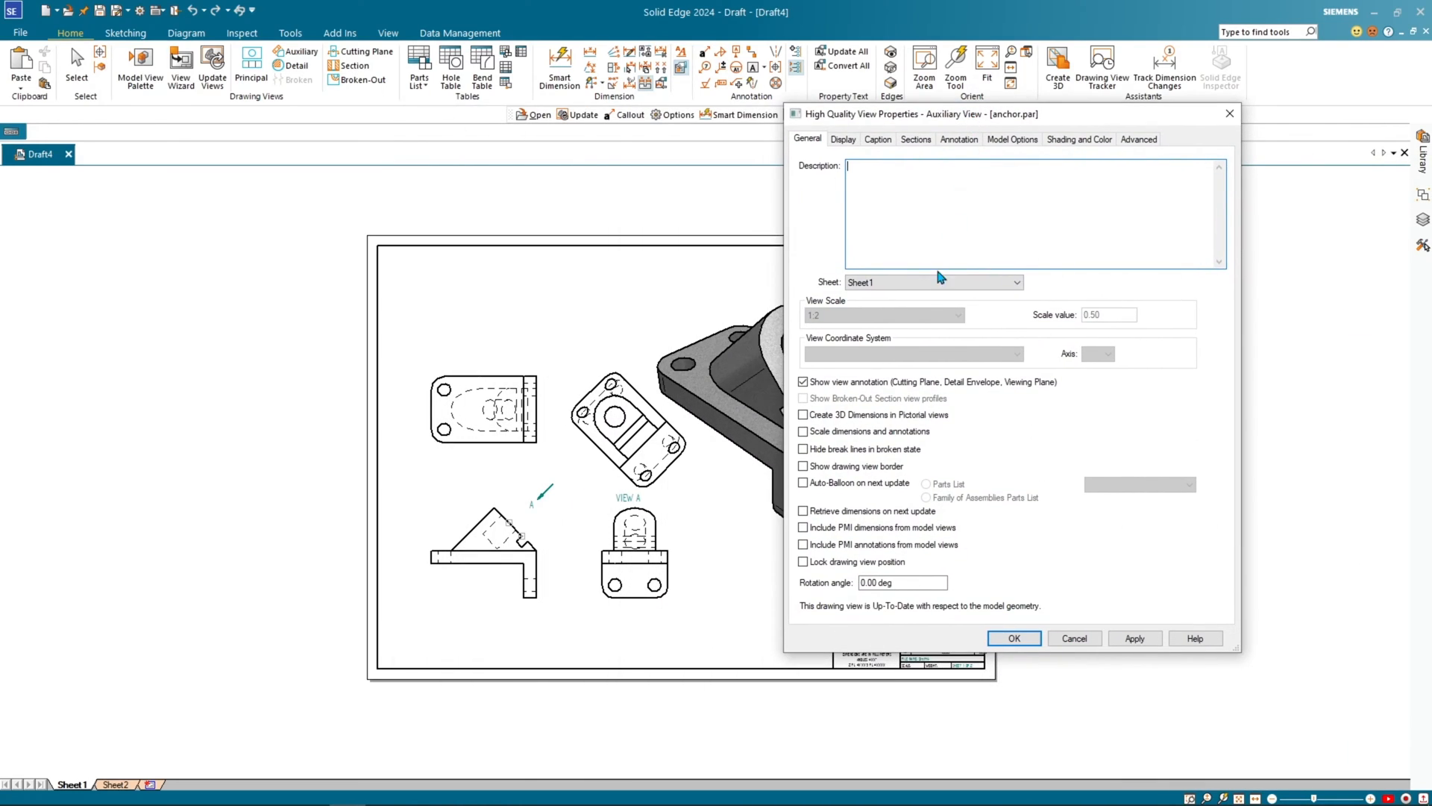
pyautogui.click(929, 283)
pyautogui.click(930, 306)
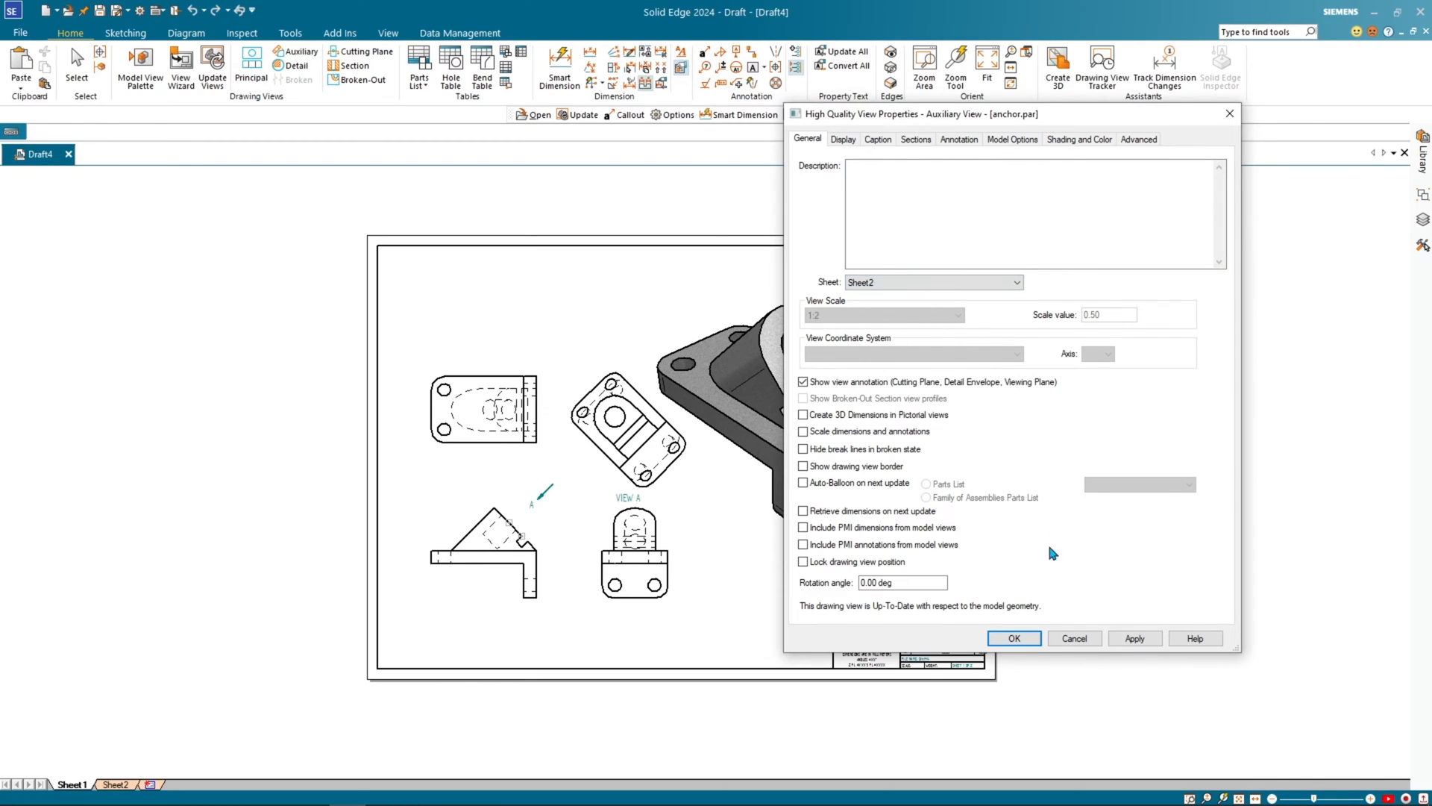
pyautogui.click(1134, 639)
pyautogui.click(1014, 638)
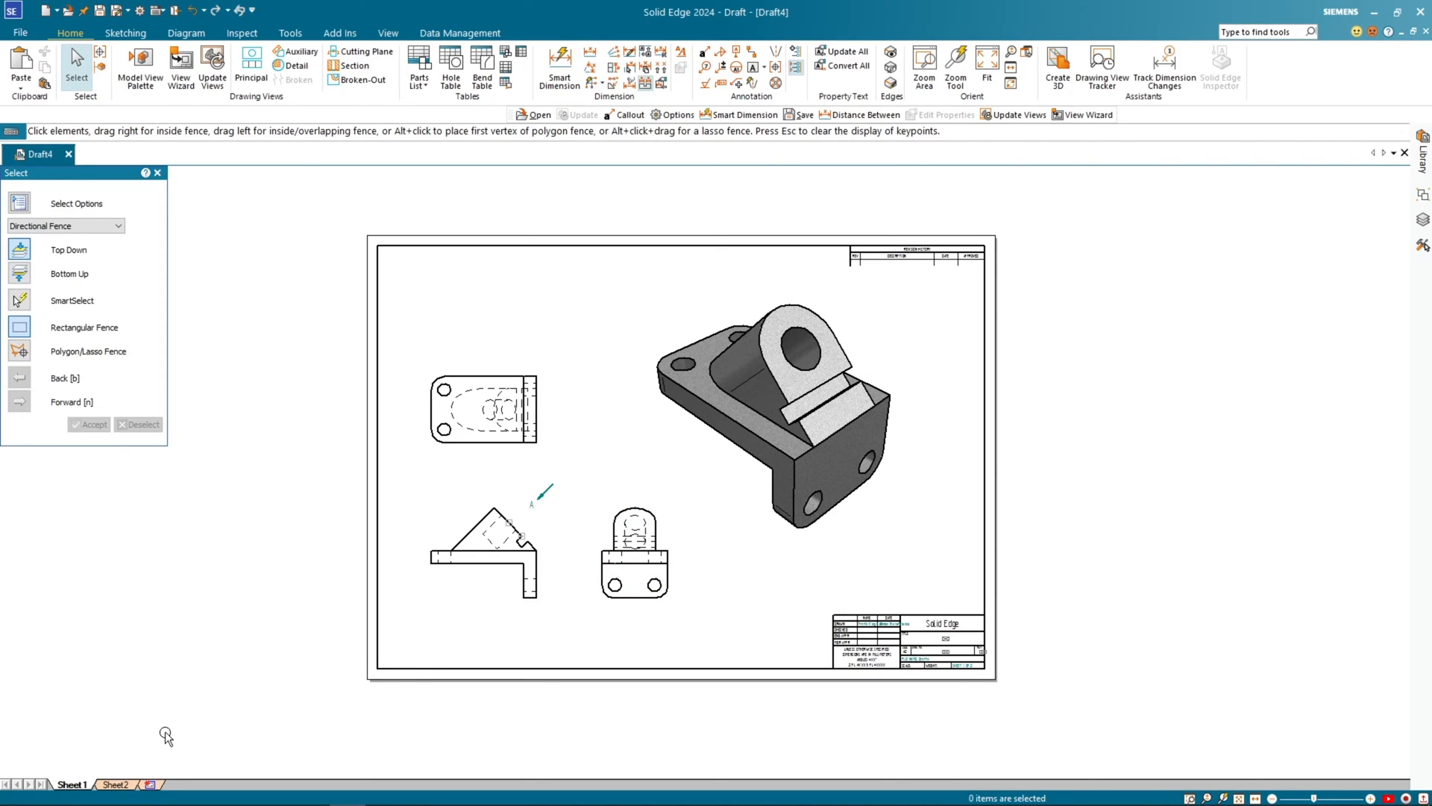
# Step: Open Sheet2 and move the auxiliary view to the sheet's upper-left area
pyautogui.click(100, 781)
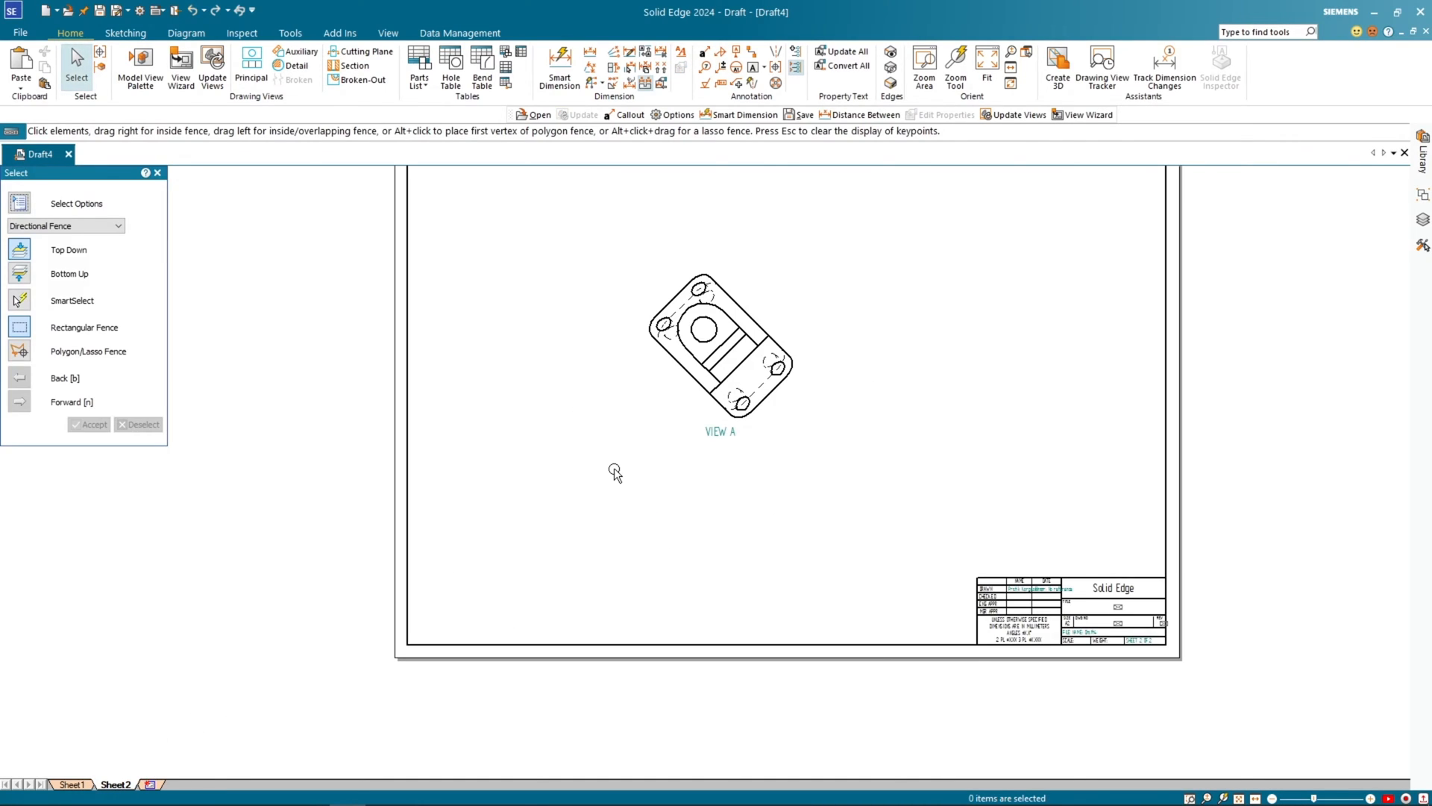
pyautogui.scroll(-2, 614, 469)
pyautogui.moveTo(607, 441); pyautogui.dragTo(540, 490, button='middle')
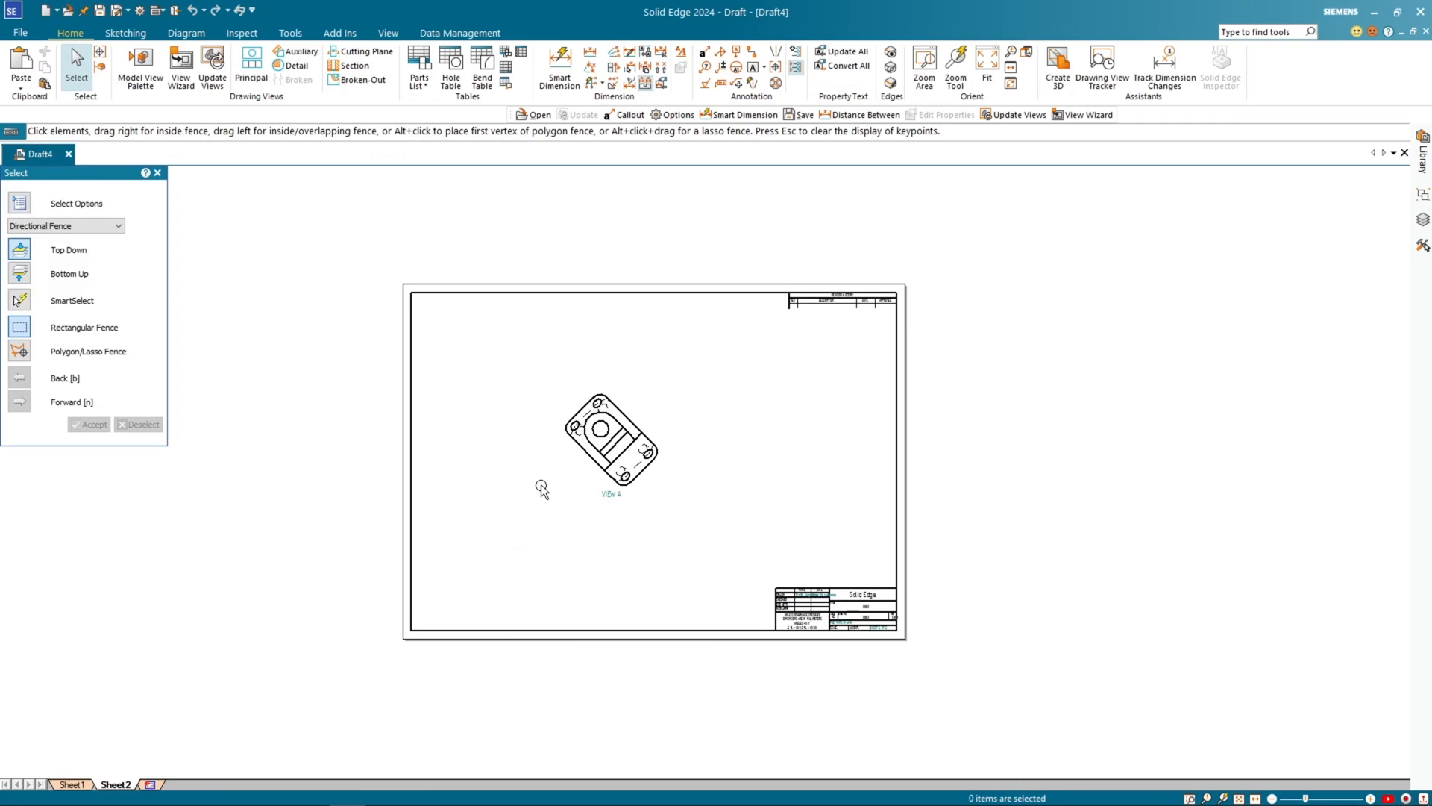
pyautogui.click(592, 431)
pyautogui.moveTo(592, 432); pyautogui.dragTo(510, 372)
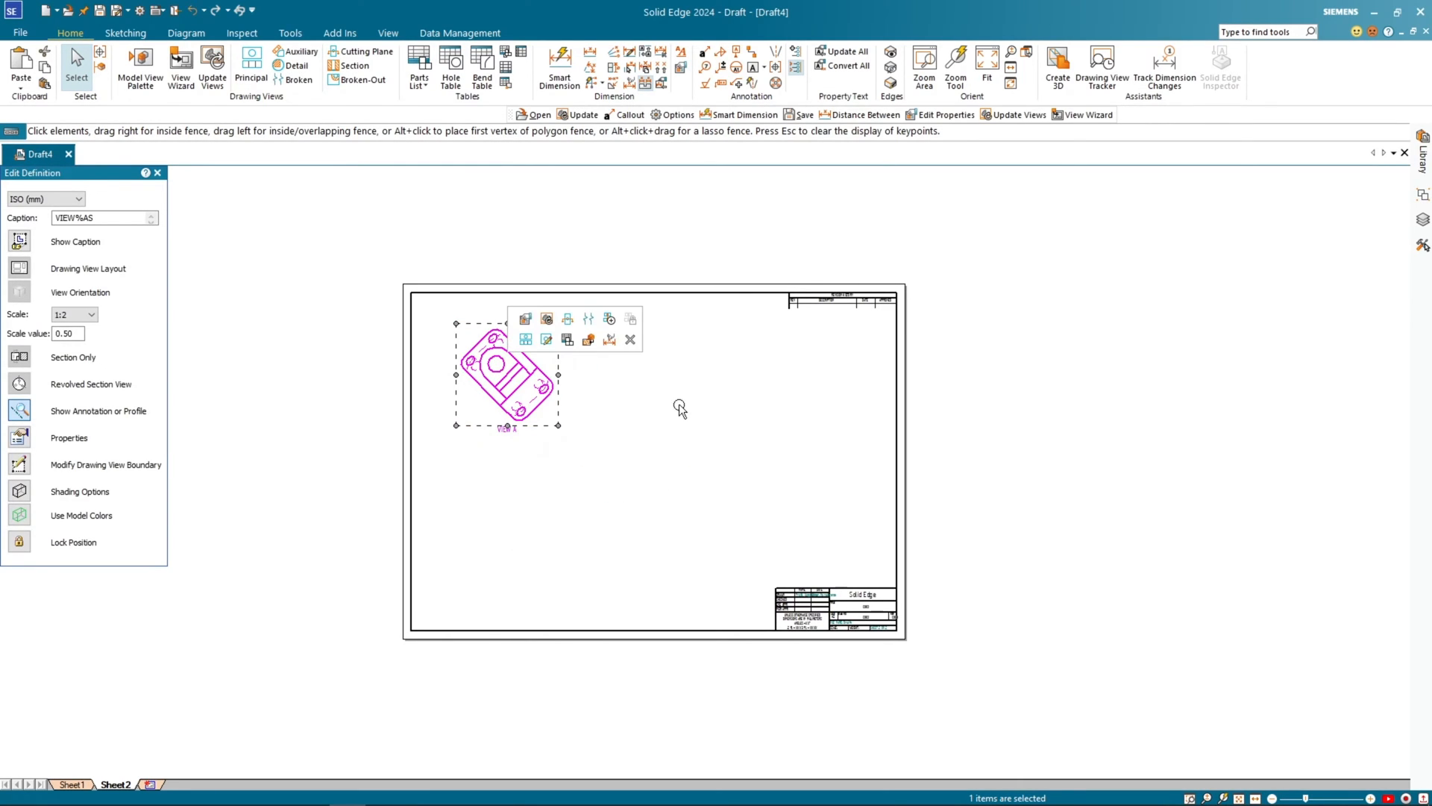
pyautogui.click(781, 401)
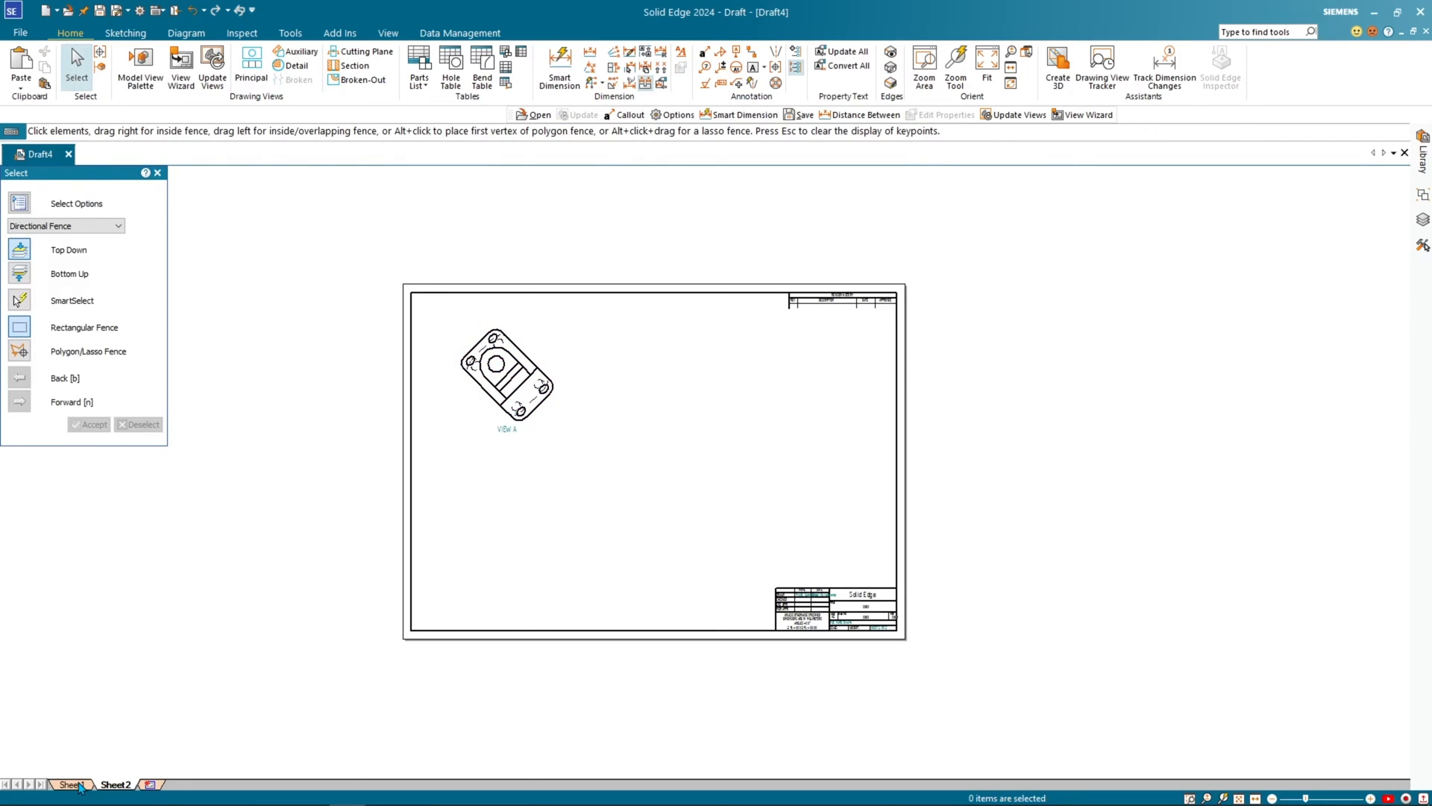
# Step: Return to Sheet1 and draw a stepped cutting-plane line across the top view: about 75 mm horizontal, about 17 mm down, then horizontal past the part's far edge
pyautogui.click(74, 785)
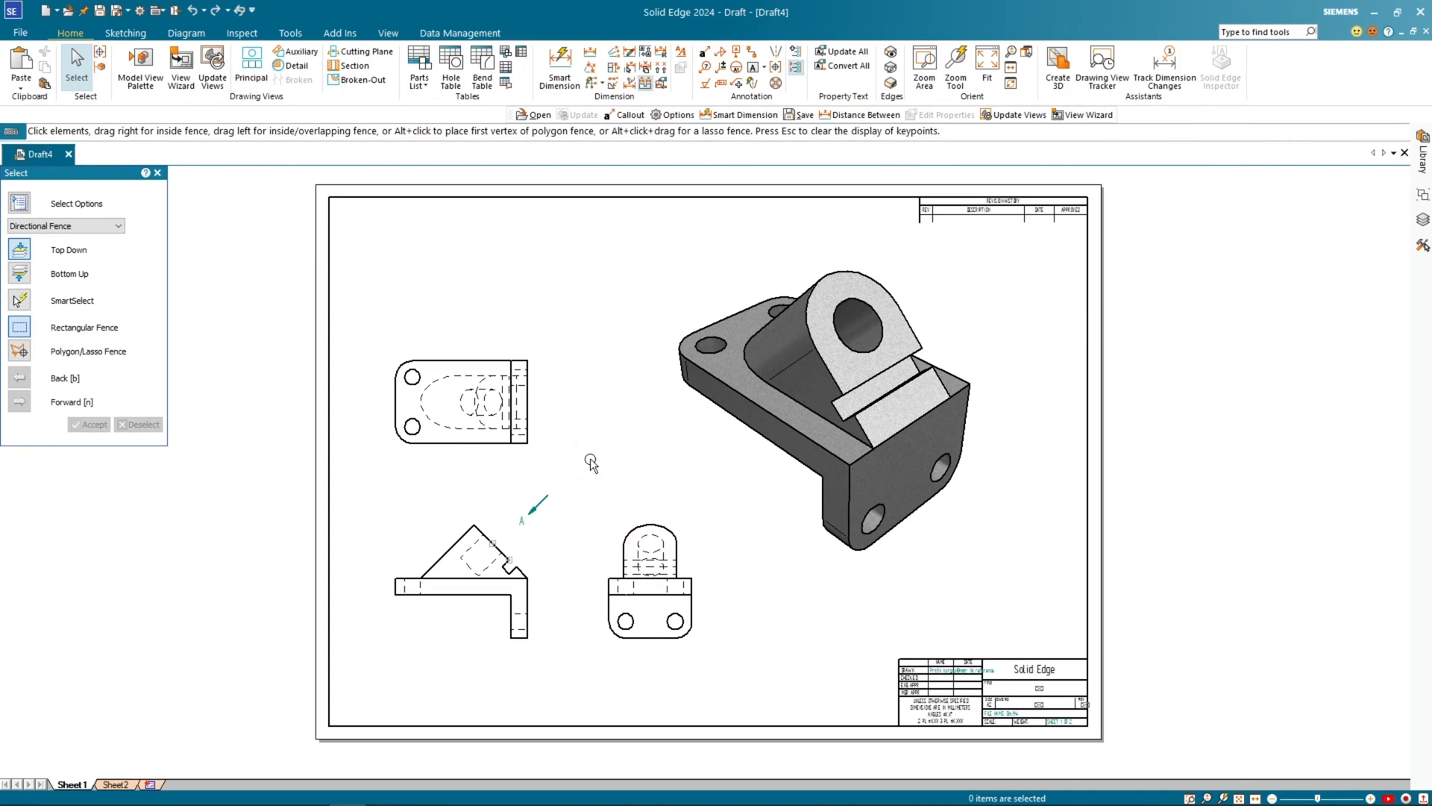
pyautogui.scroll(1, 582, 418)
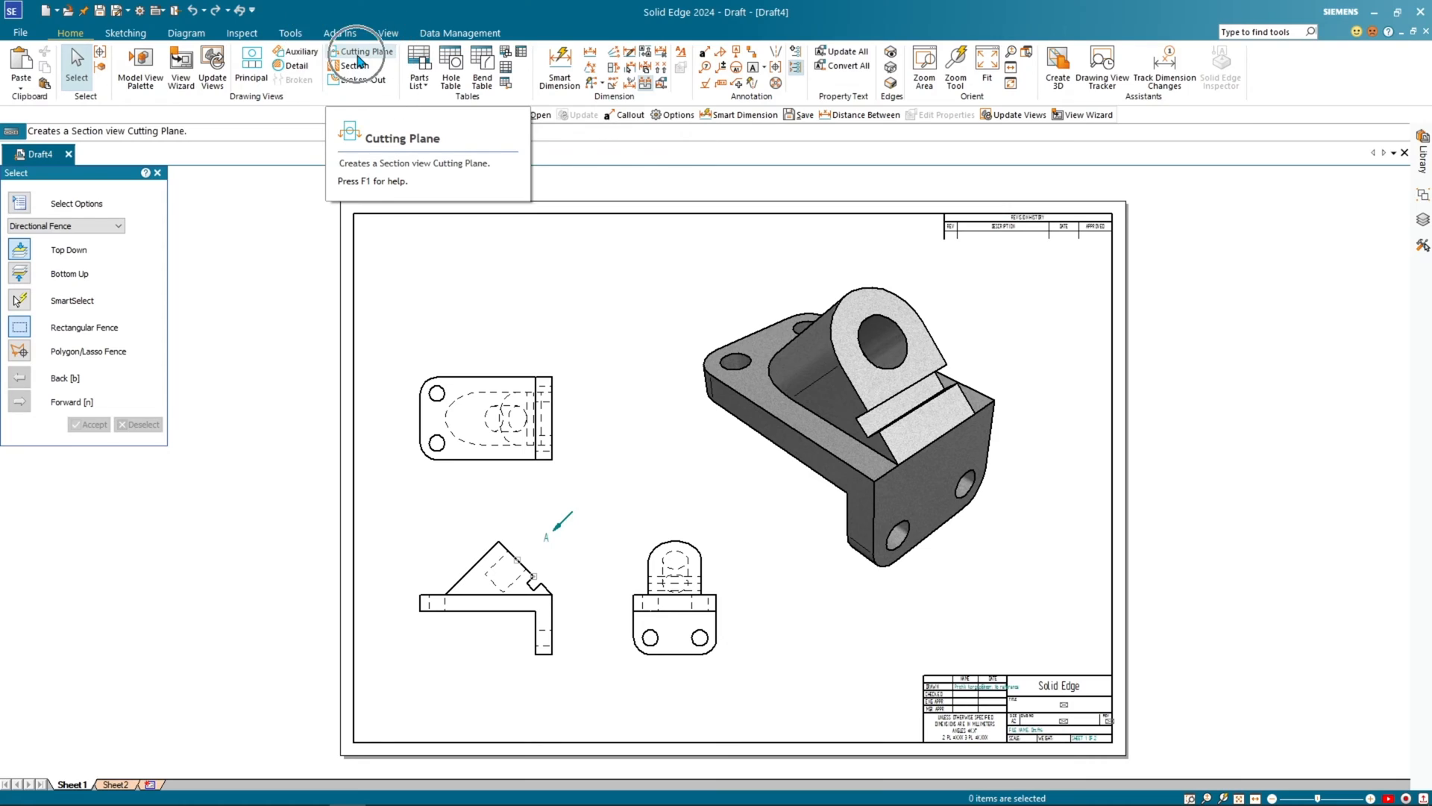
pyautogui.click(360, 60)
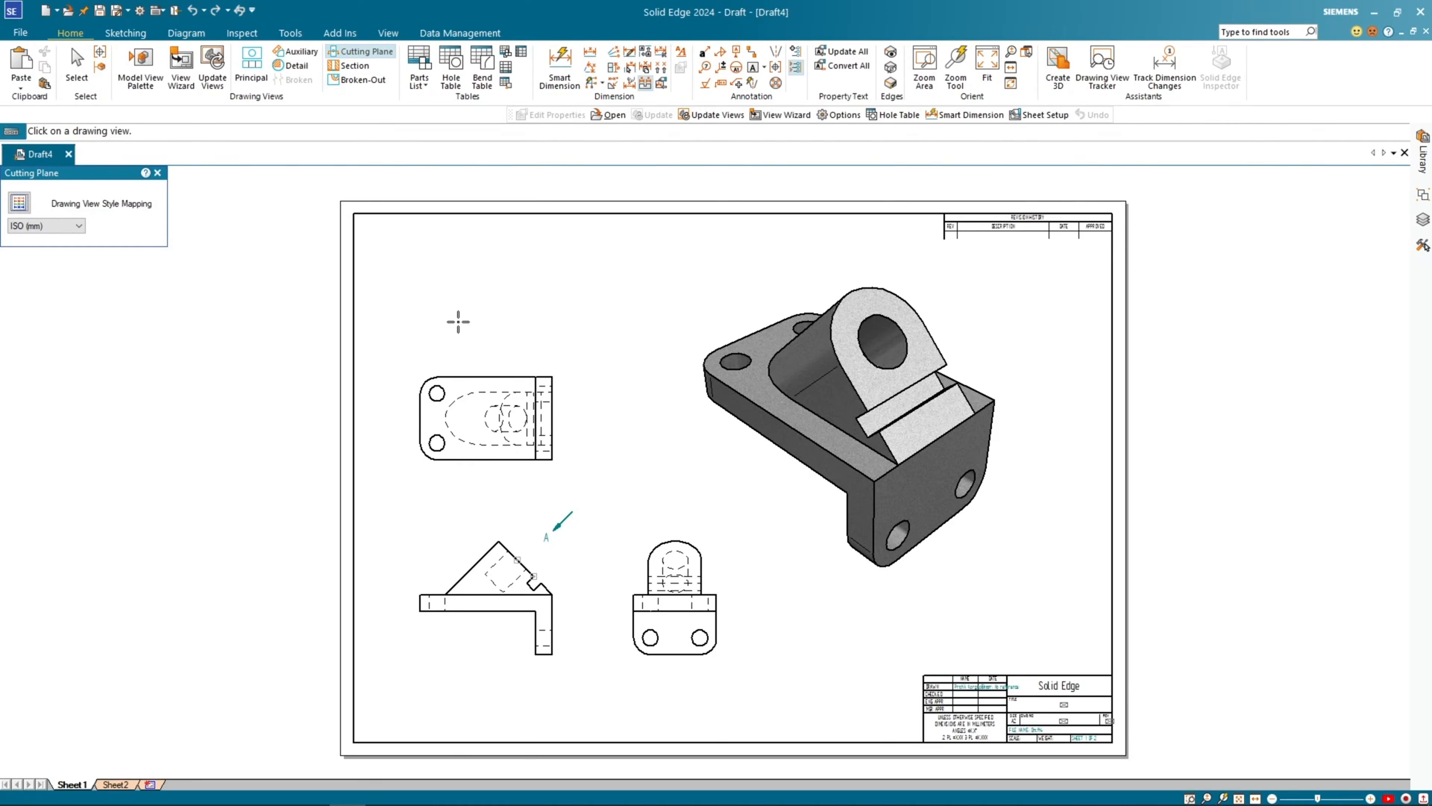
pyautogui.click(493, 377)
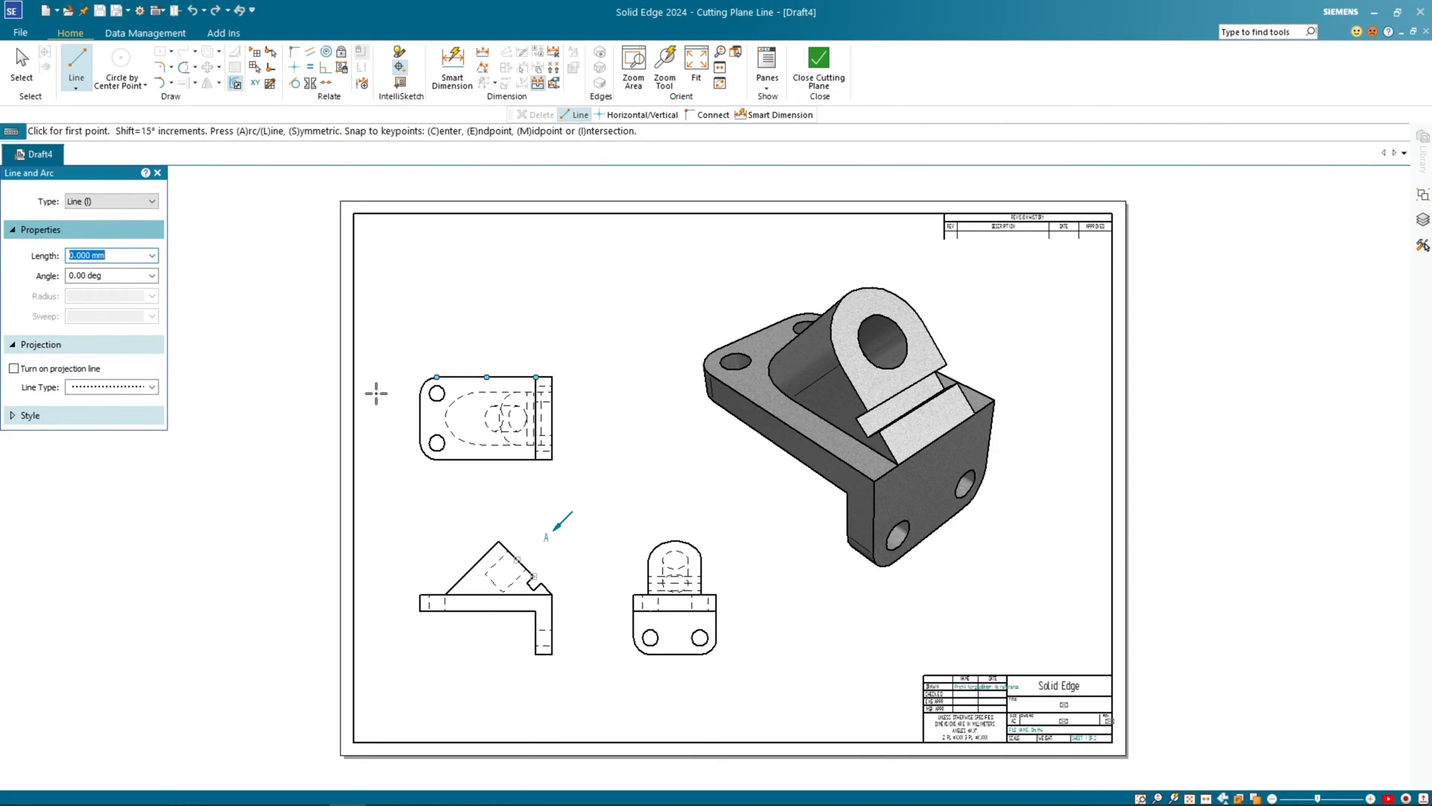
pyautogui.scroll(3, 376, 393)
pyautogui.moveTo(393, 400); pyautogui.dragTo(353, 400, button='middle')
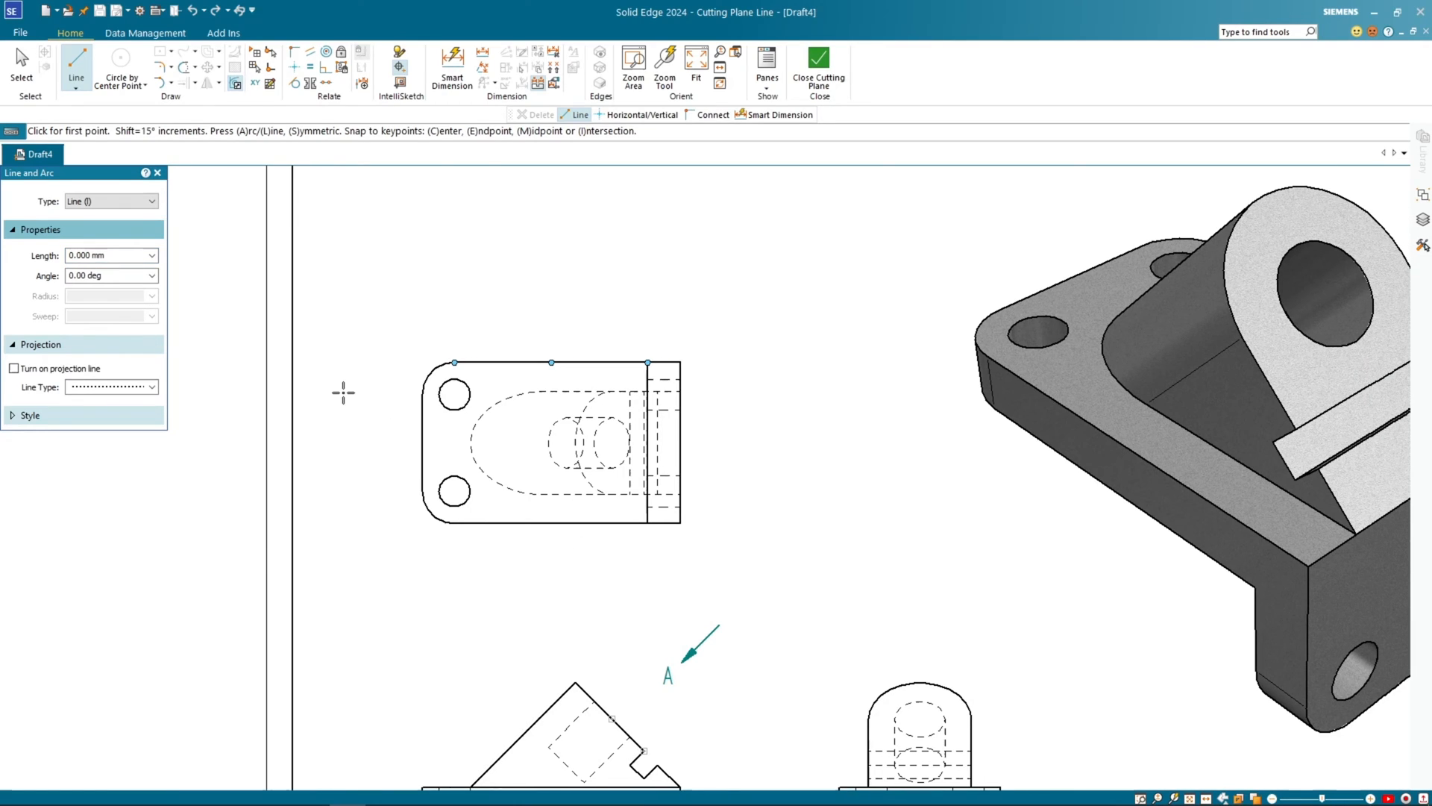
pyautogui.click(343, 398)
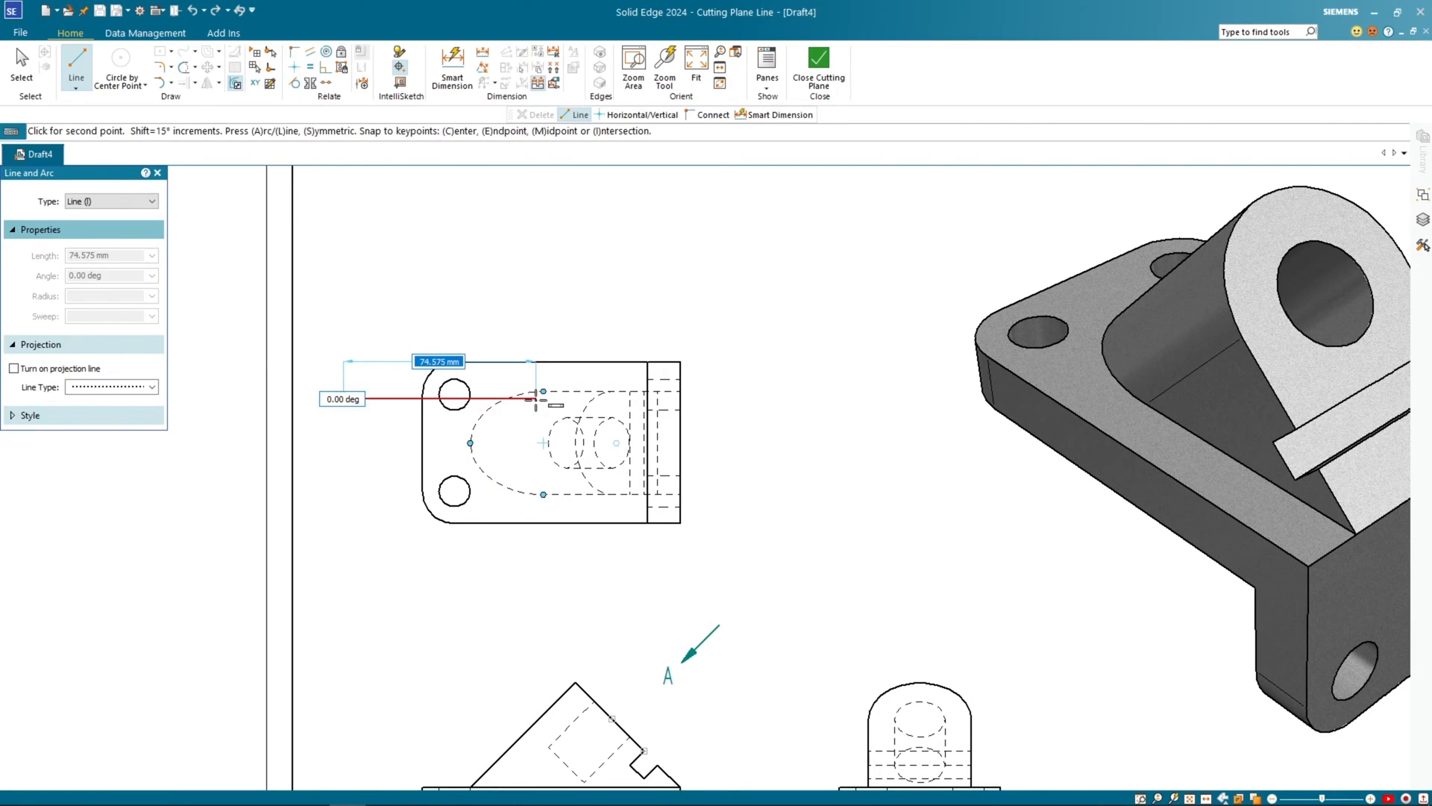
pyautogui.click(534, 399)
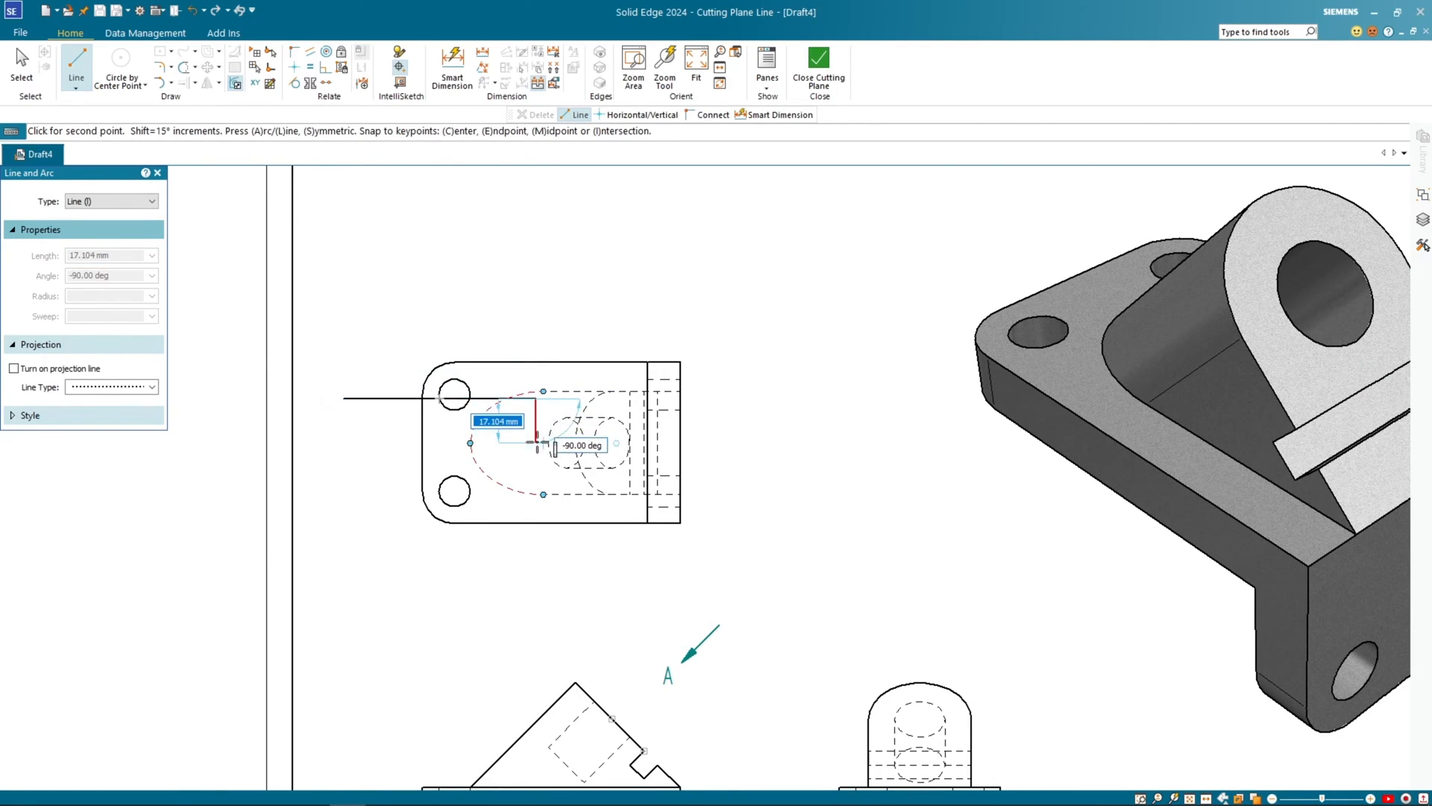
pyautogui.click(535, 441)
pyautogui.click(742, 442)
pyautogui.rightClick(828, 553)
pyautogui.scroll(-3, 828, 554)
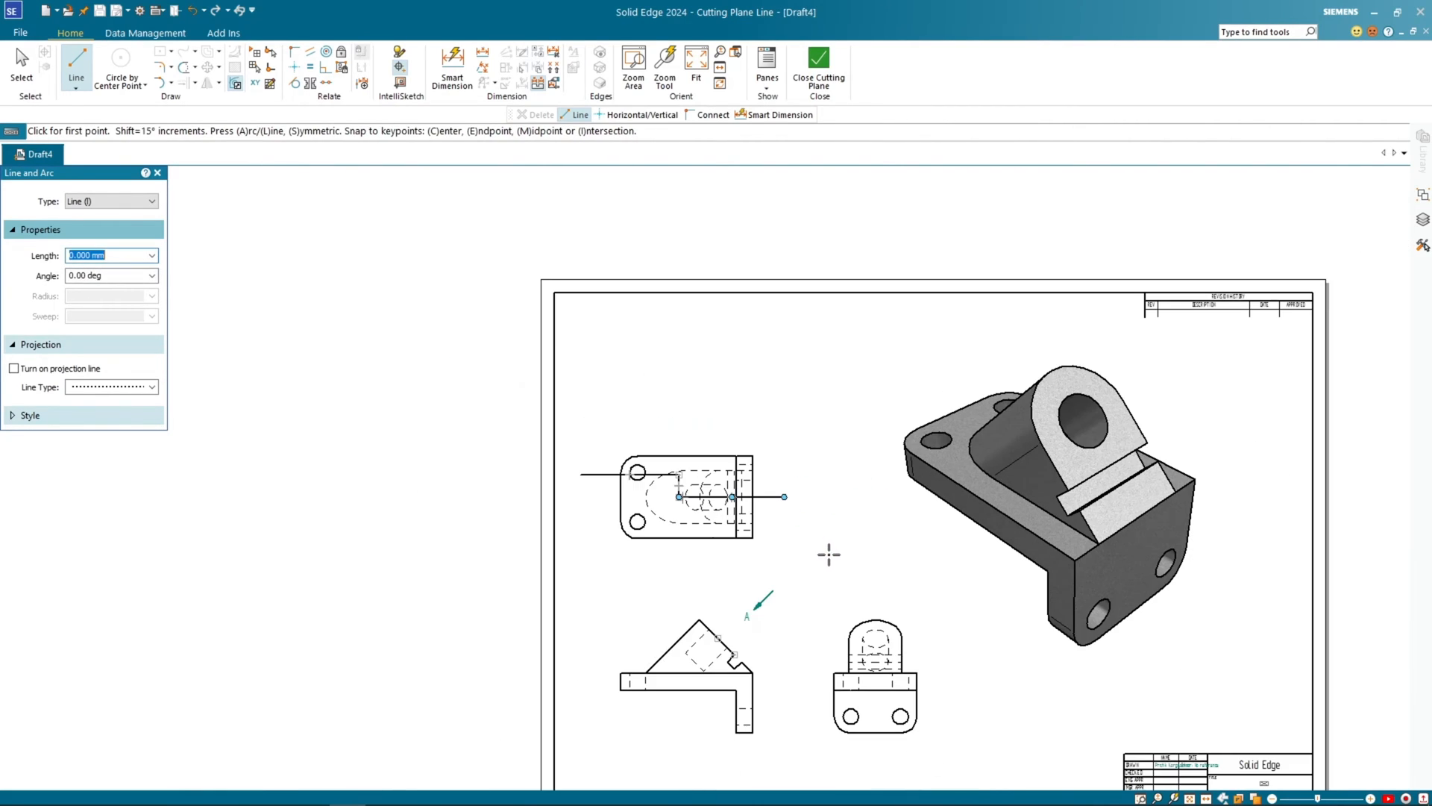
pyautogui.moveTo(847, 585); pyautogui.dragTo(637, 502, button='middle')
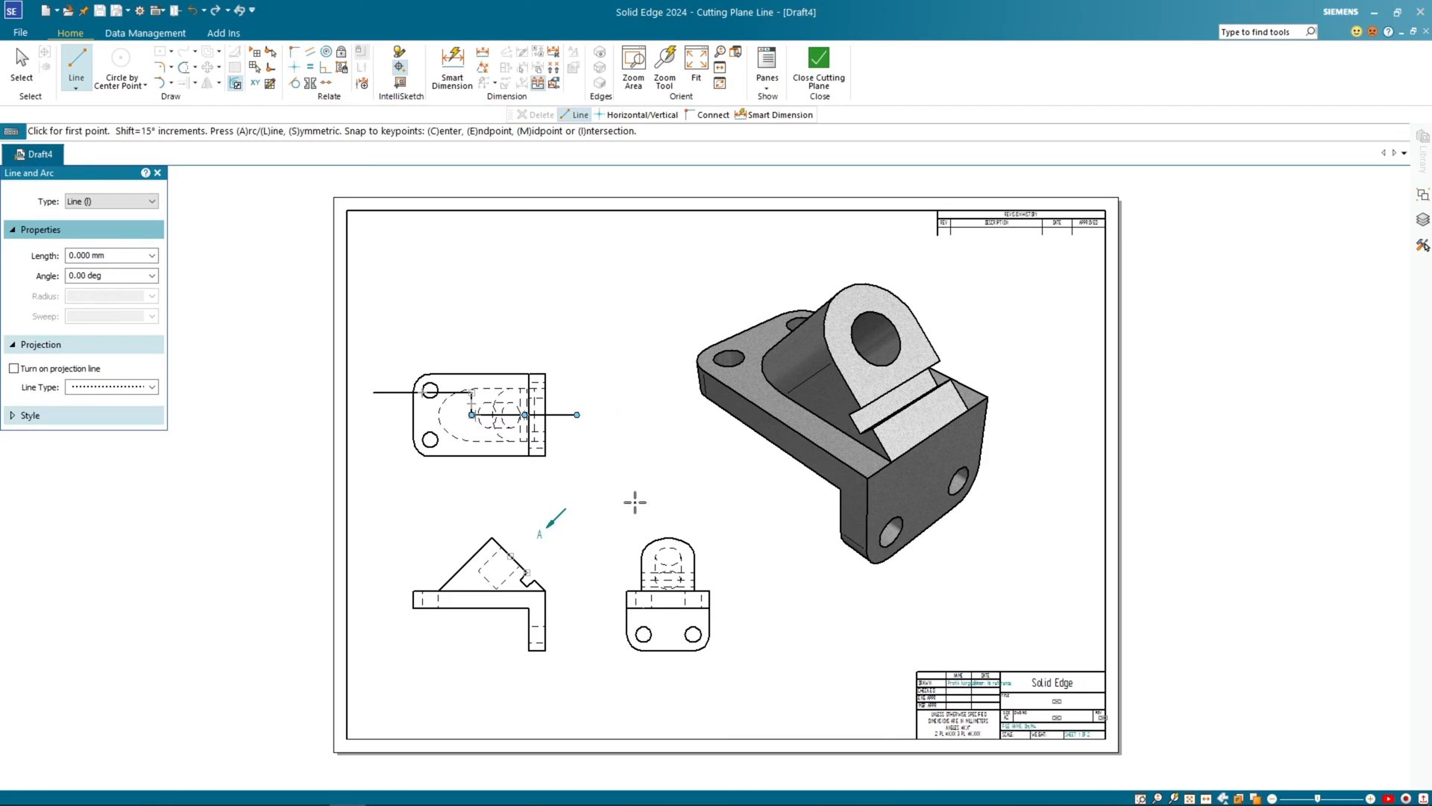
# Step: Finish the cutting plane and set its viewing direction upward, away from the front view
pyautogui.click(820, 61)
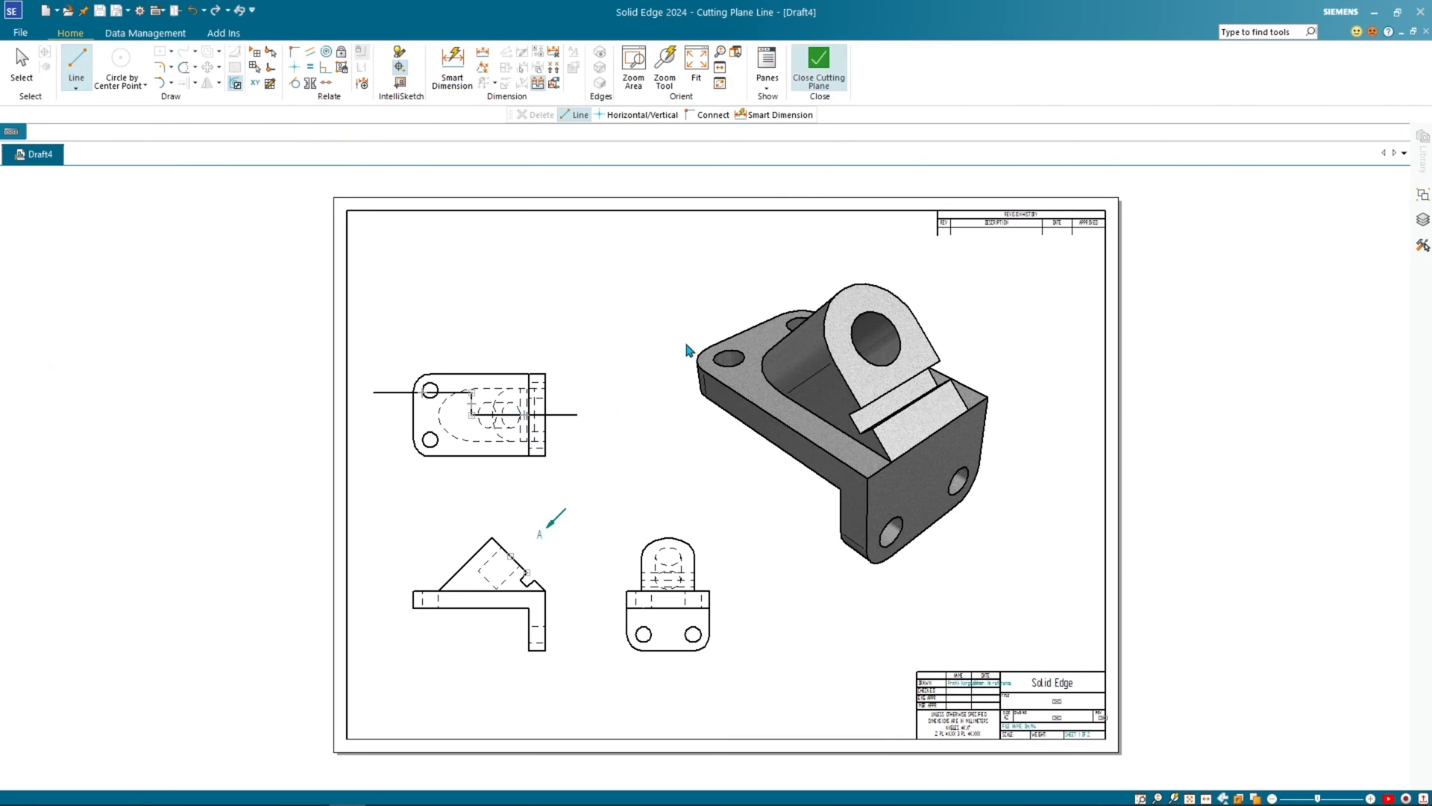
pyautogui.click(597, 356)
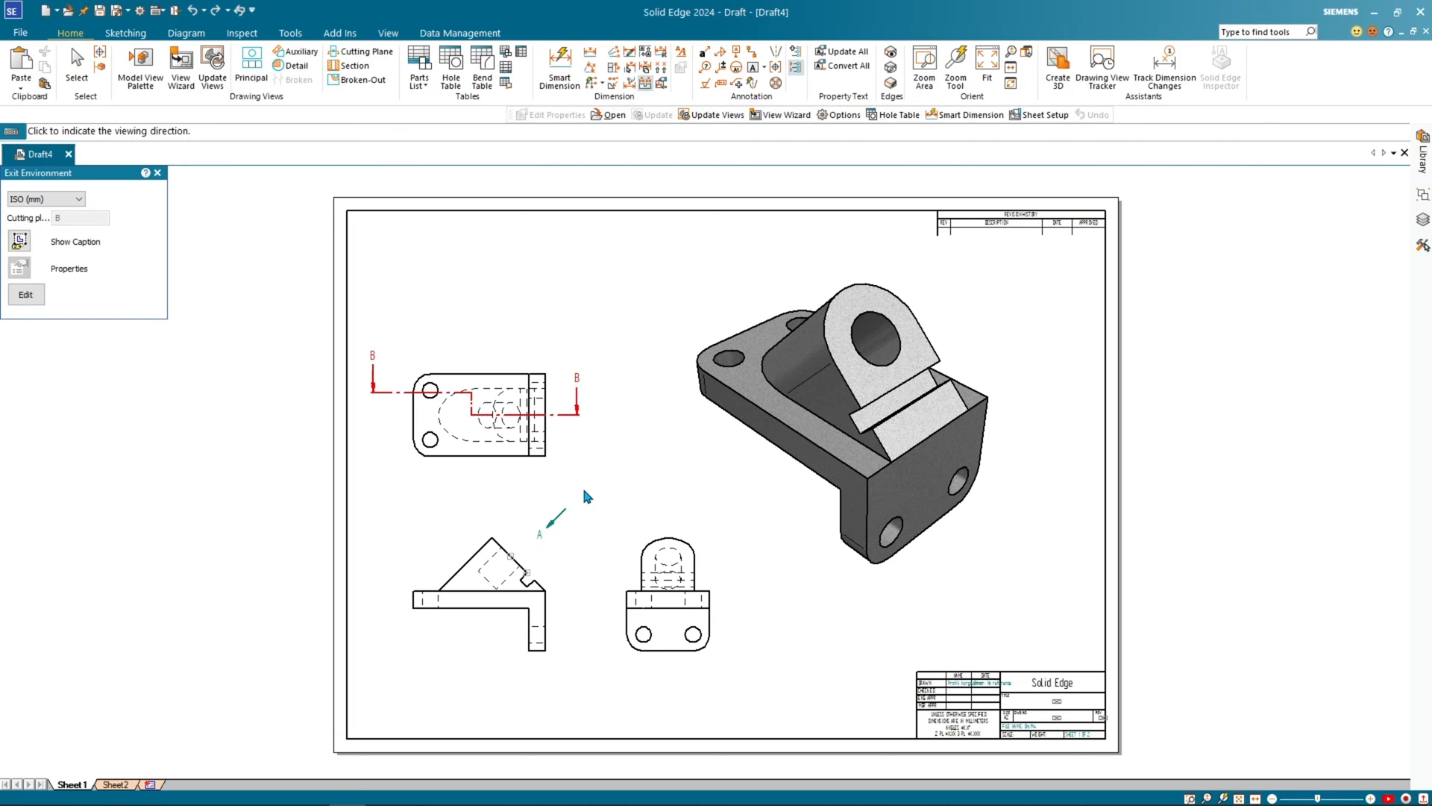
pyautogui.click(584, 337)
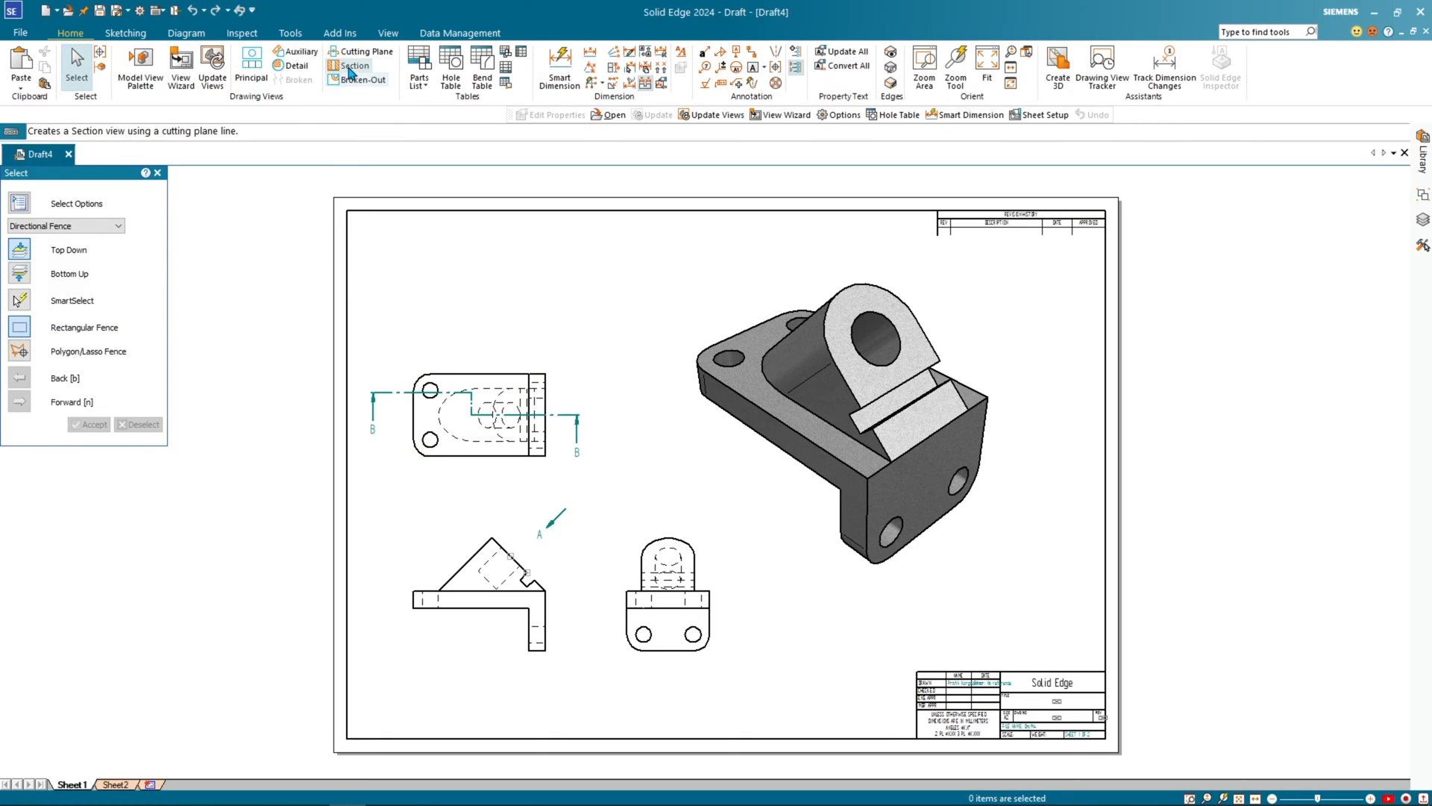
# Step: Create a section view from cutting plane B-B and place it above the top view
pyautogui.click(351, 72)
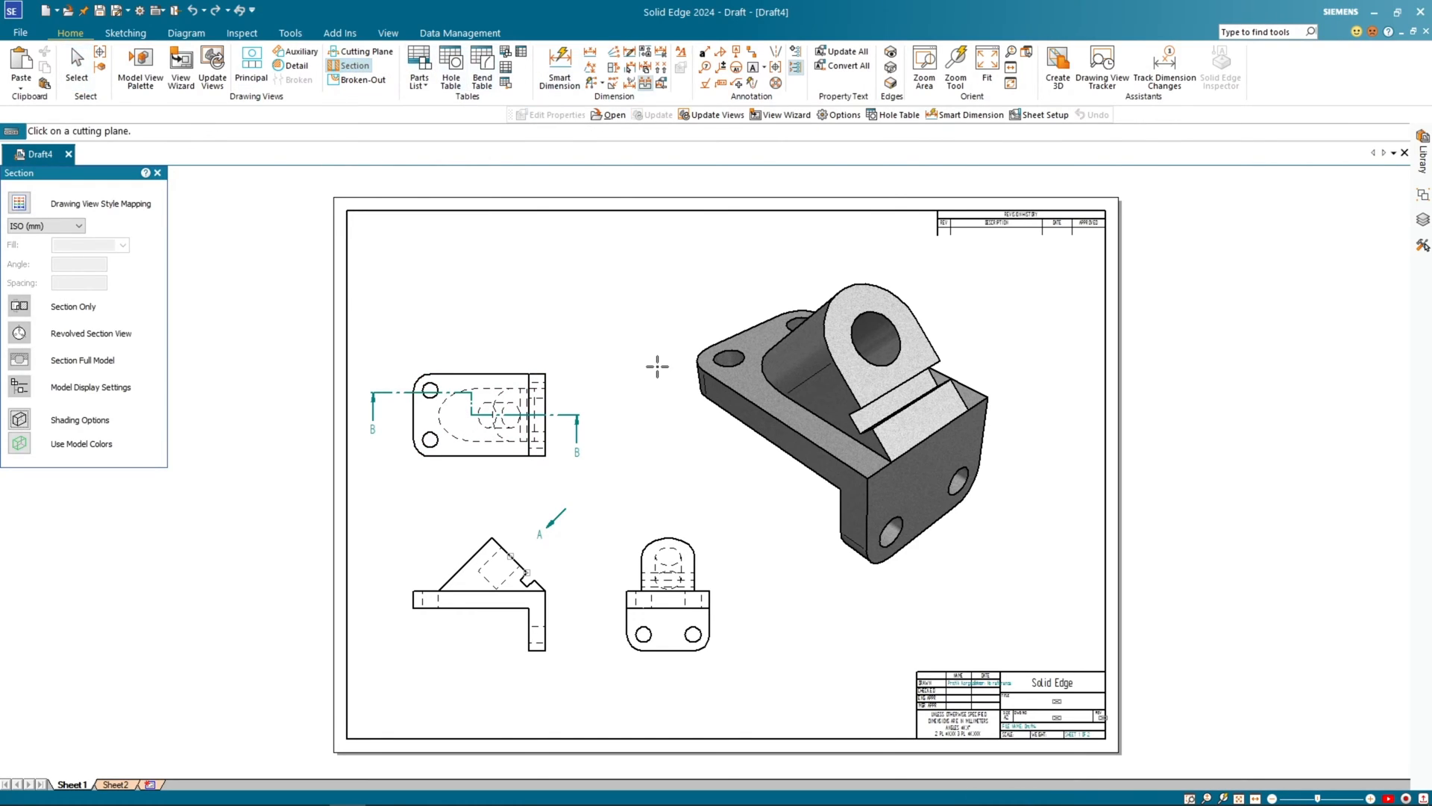
pyautogui.click(574, 415)
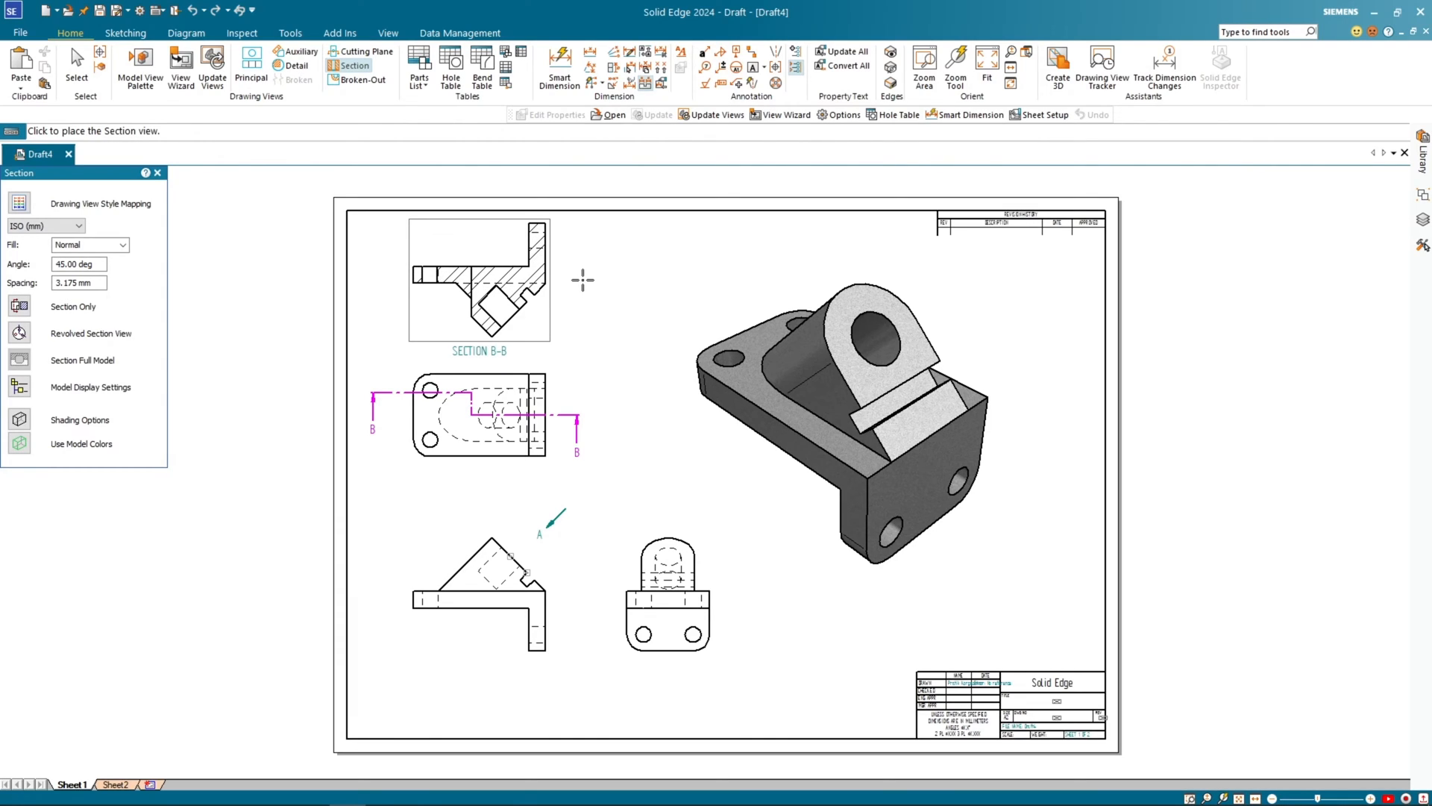
pyautogui.click(582, 280)
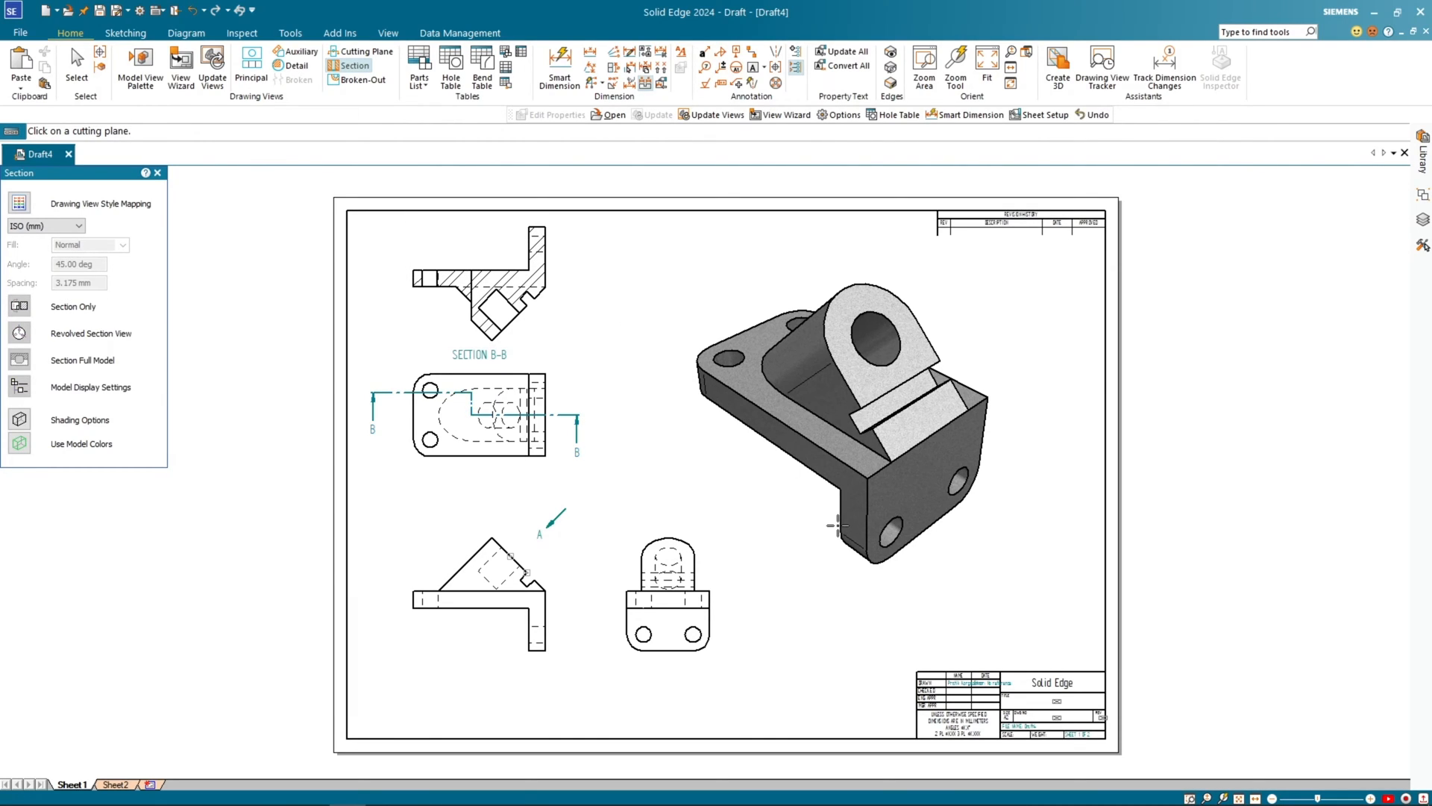
pyautogui.press('Escape')
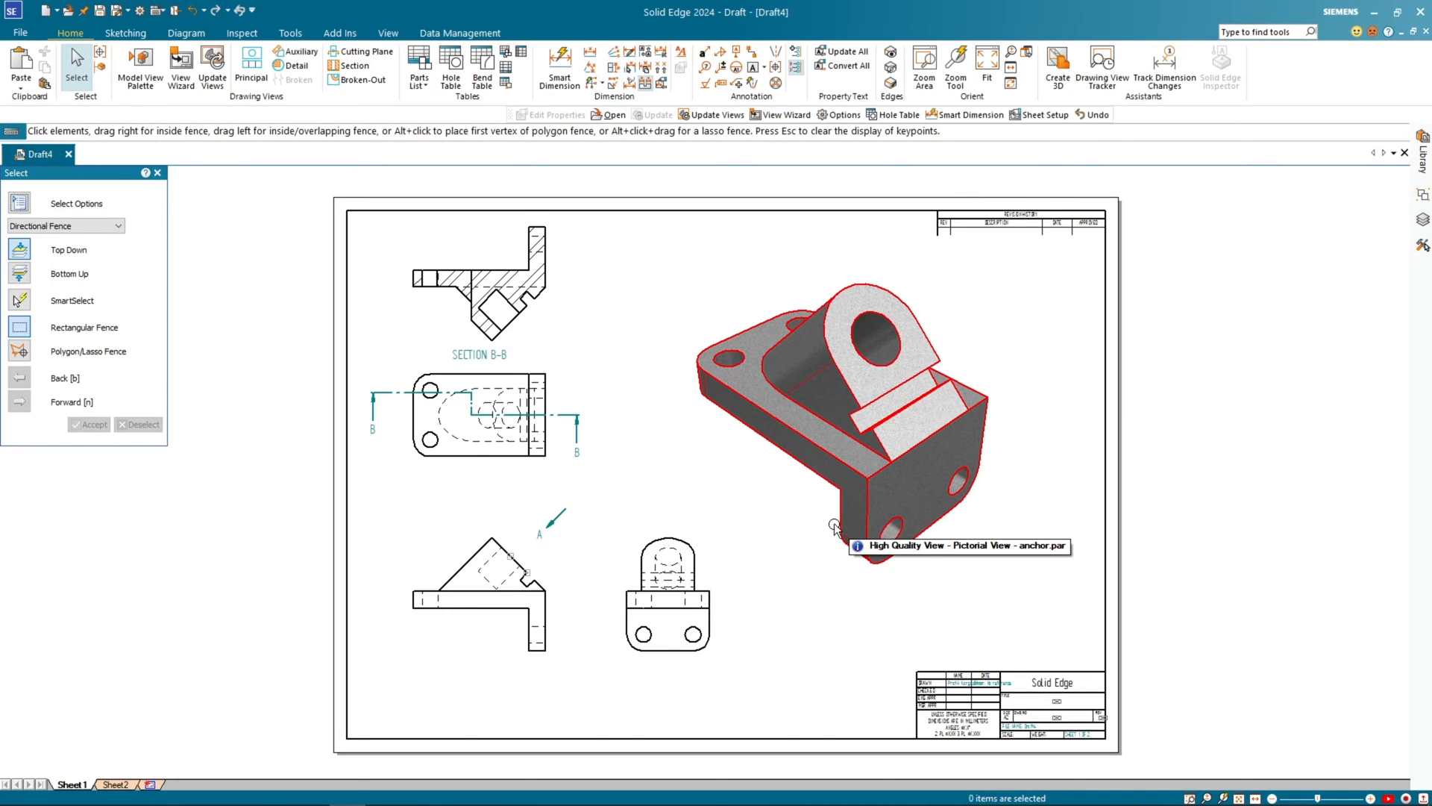
pyautogui.press('Escape')
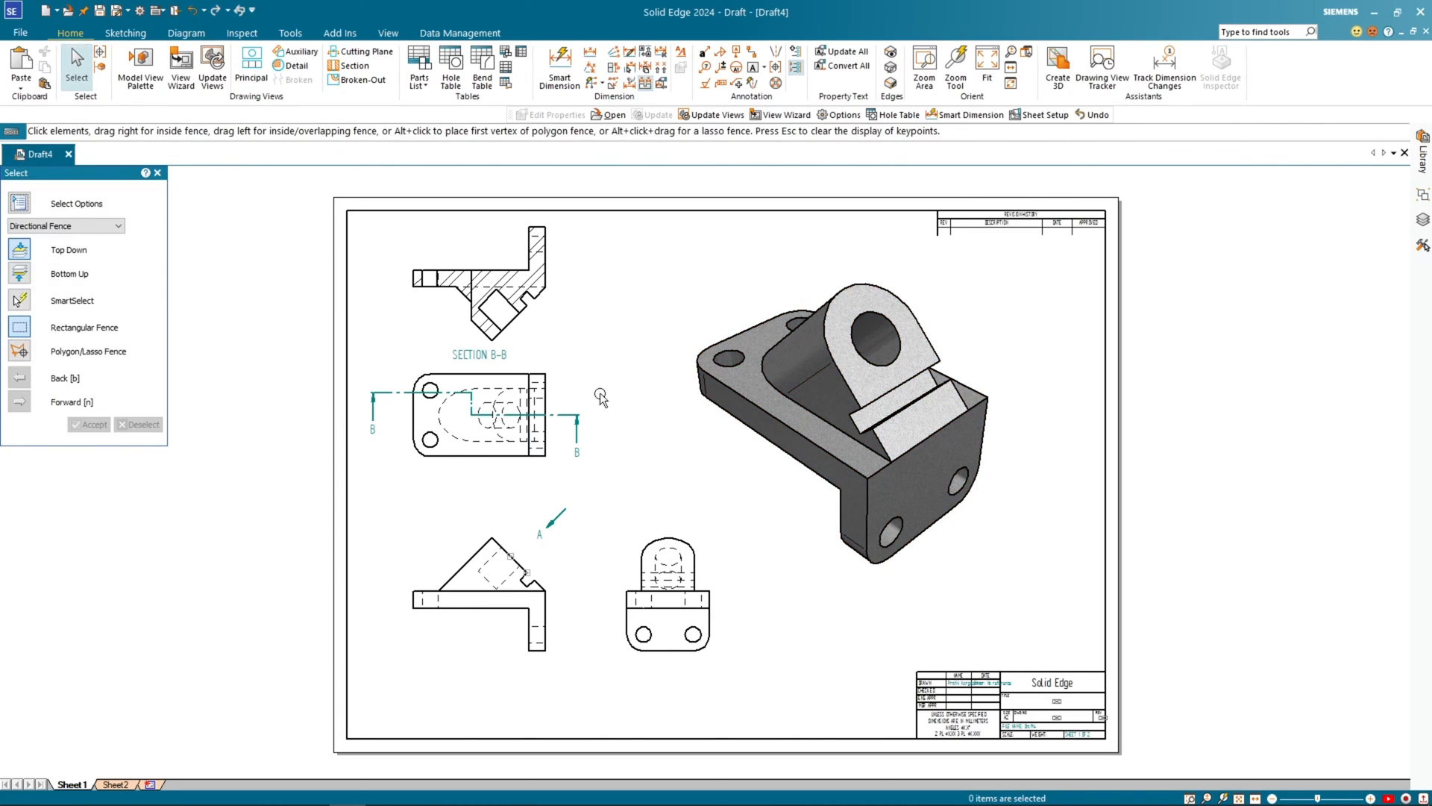
pyautogui.press('Escape')
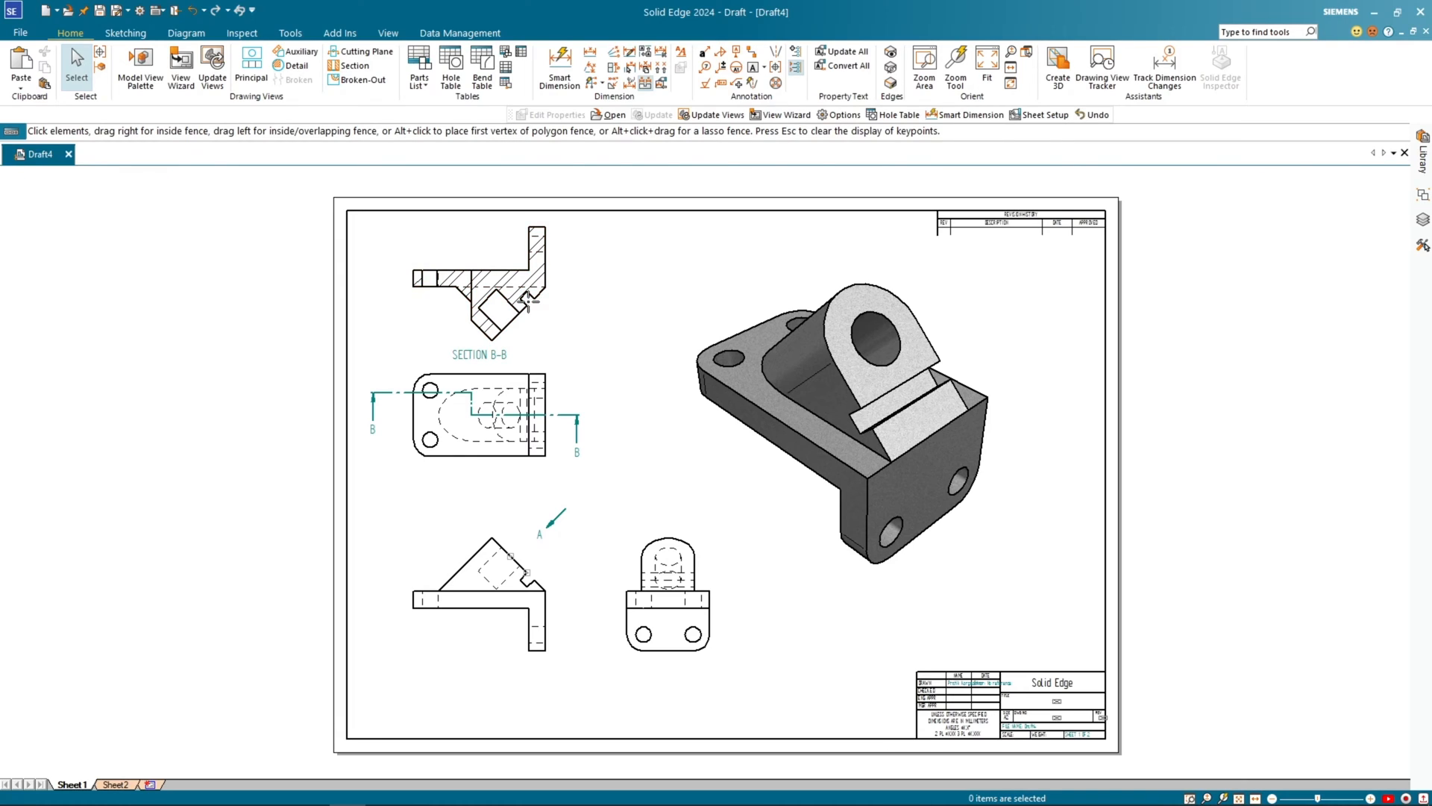
# Step: Move the section view to Sheet2 by changing its sheet assignment in the view properties
pyautogui.rightClick(528, 300)
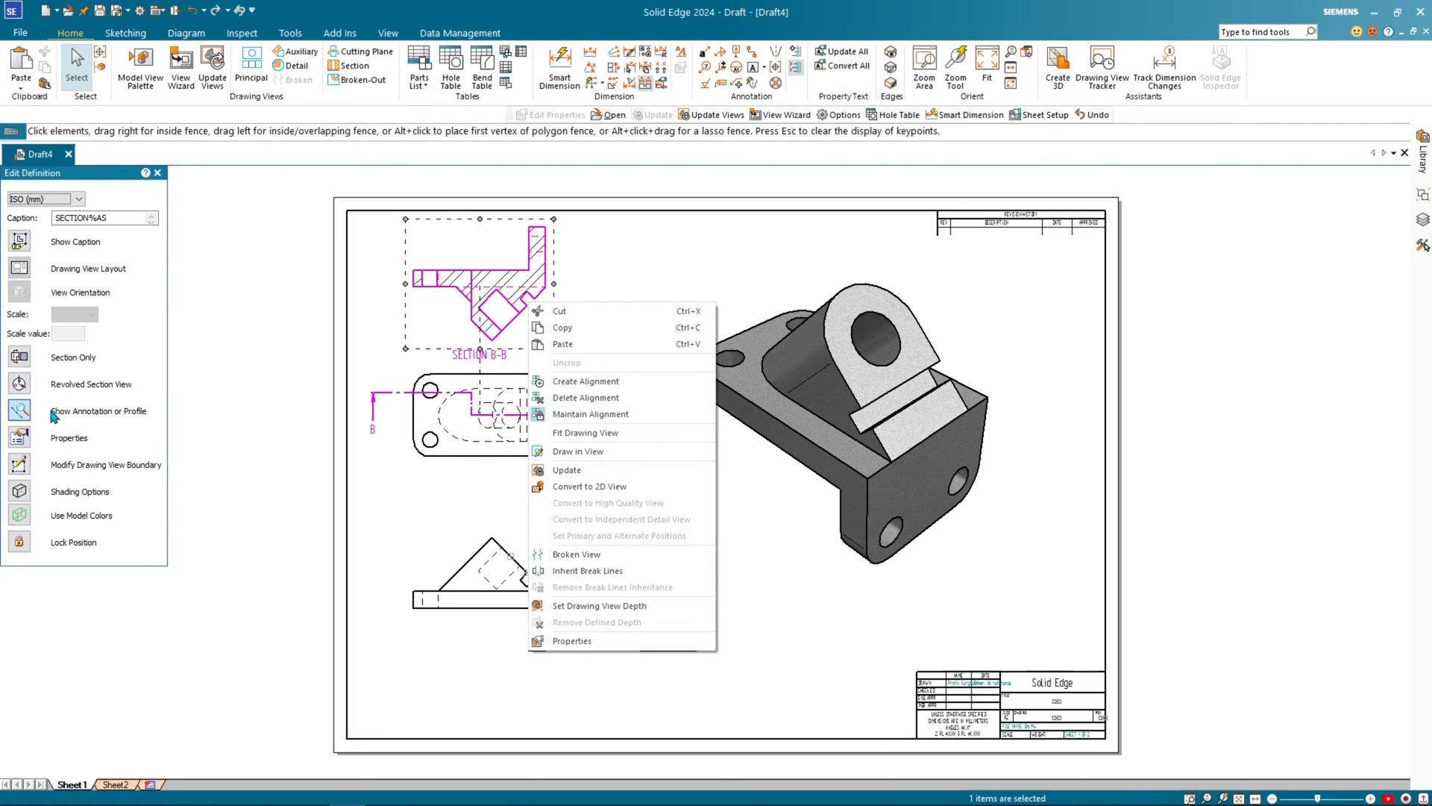
pyautogui.click(25, 440)
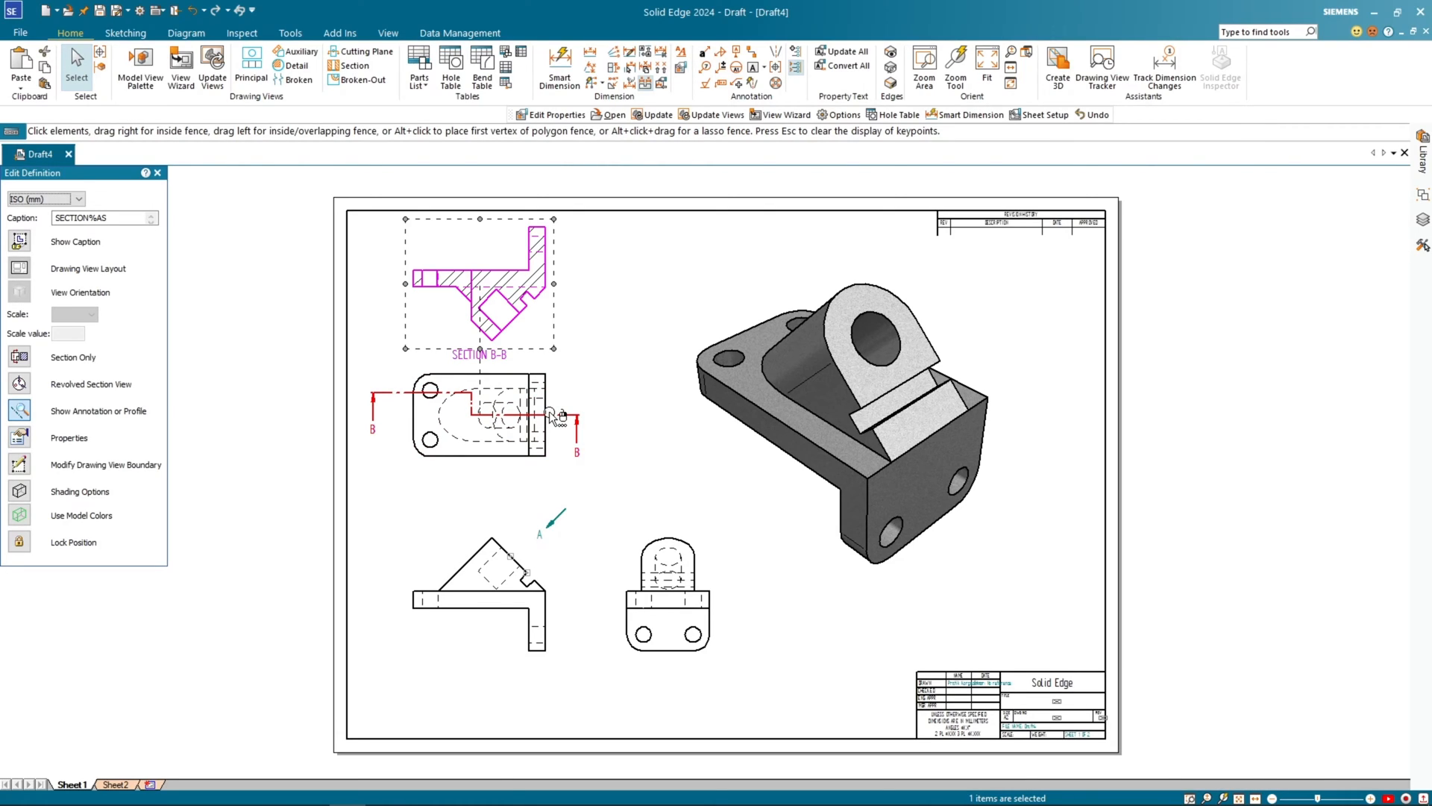
pyautogui.rightClick(520, 356)
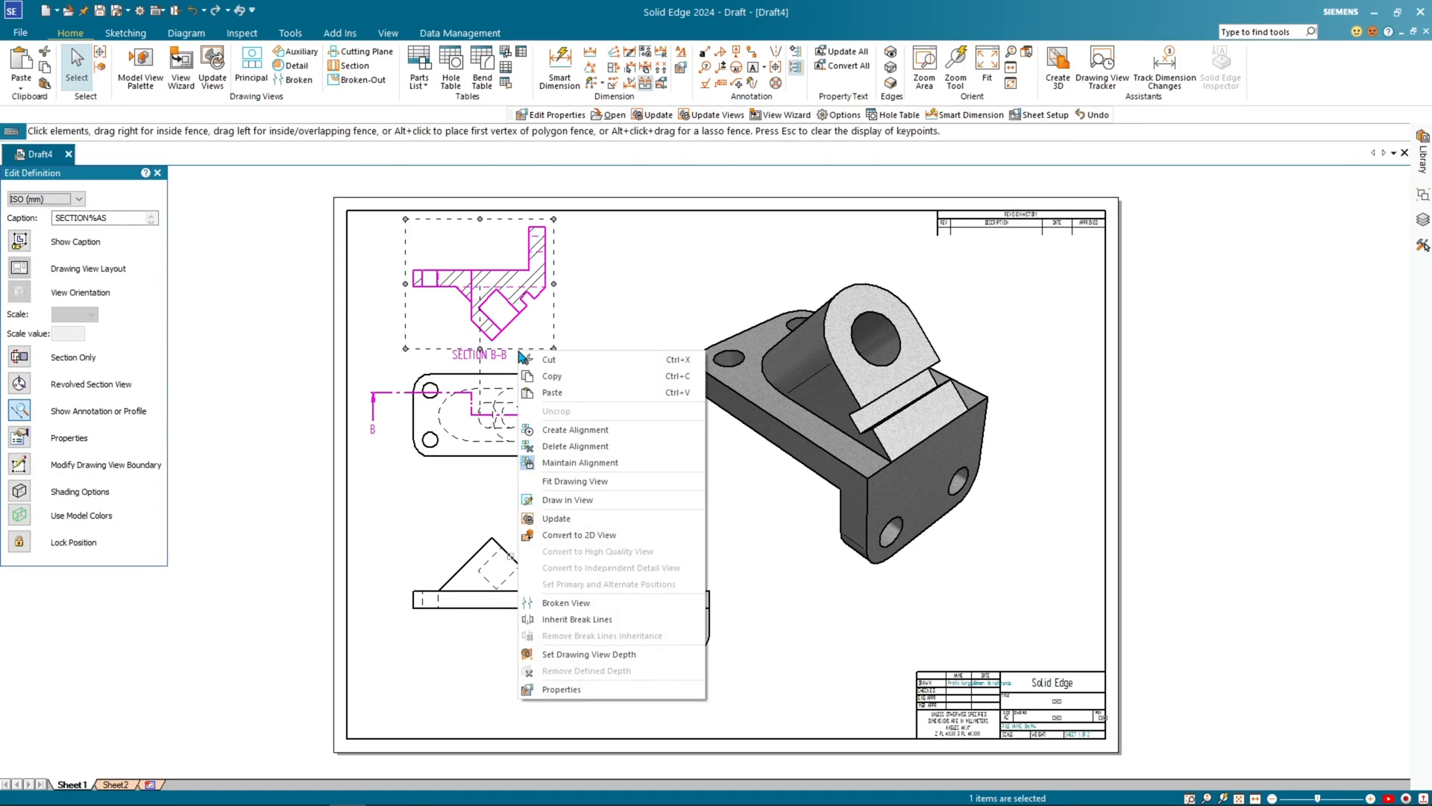
pyautogui.click(561, 689)
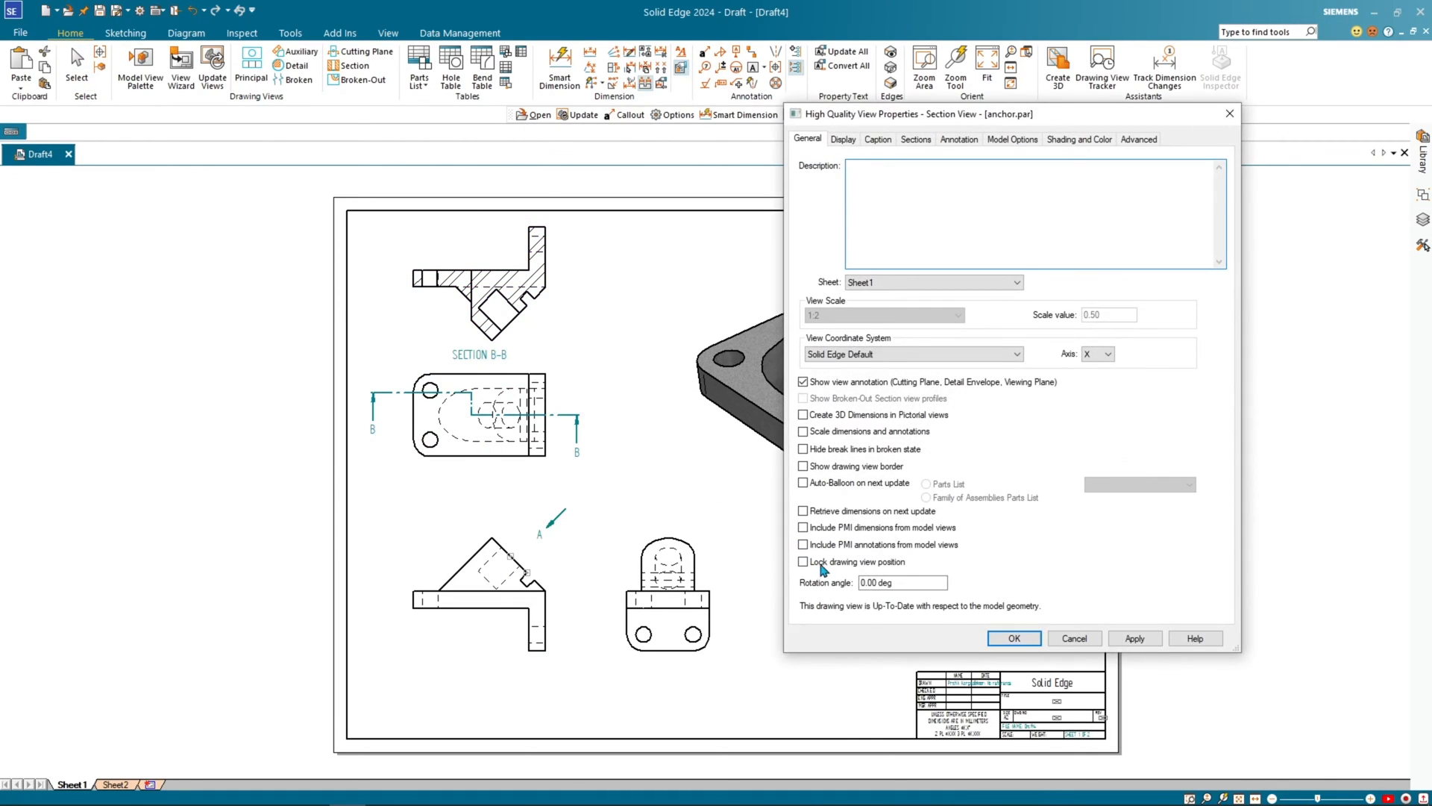
pyautogui.click(864, 284)
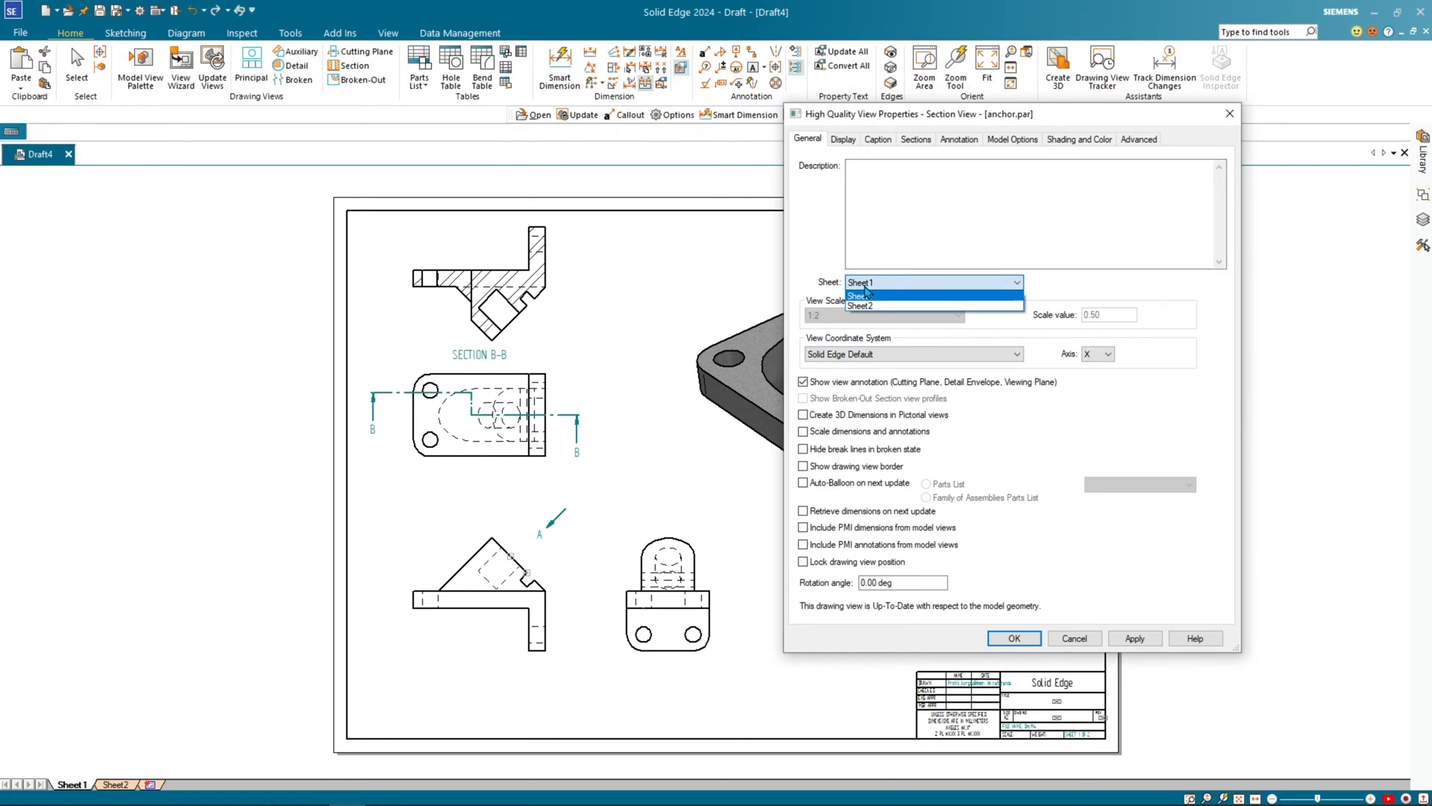
pyautogui.click(878, 312)
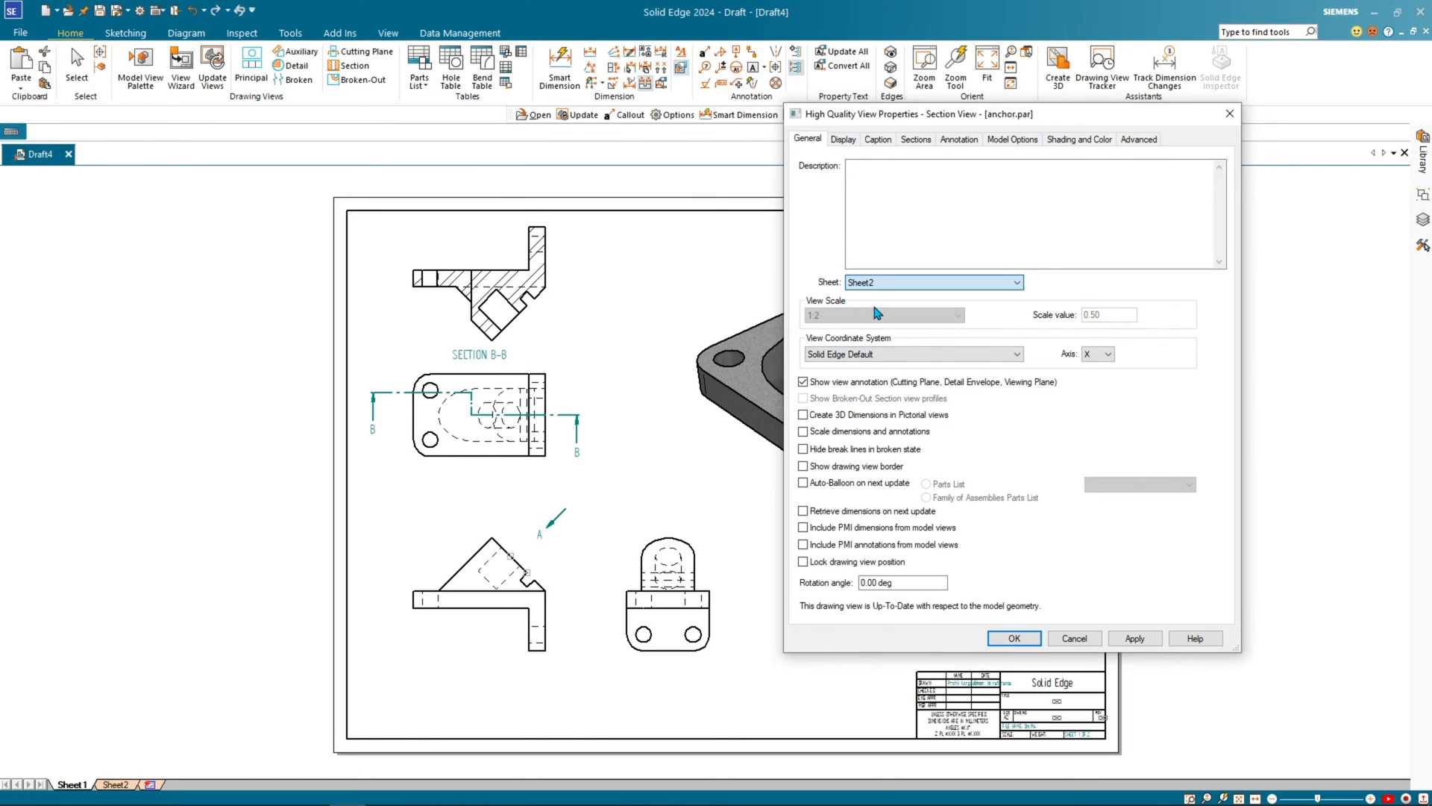
pyautogui.click(1132, 643)
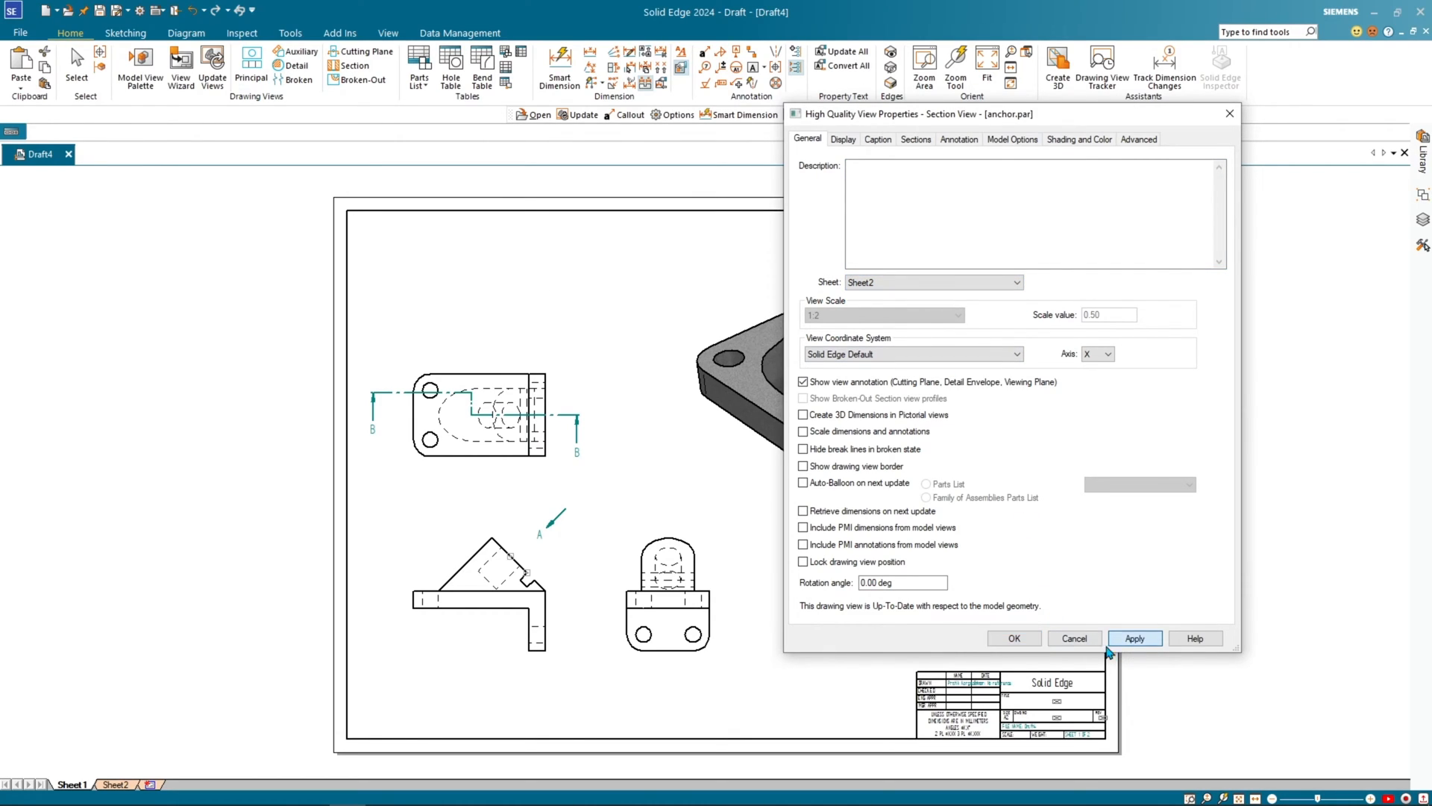
pyautogui.click(1003, 639)
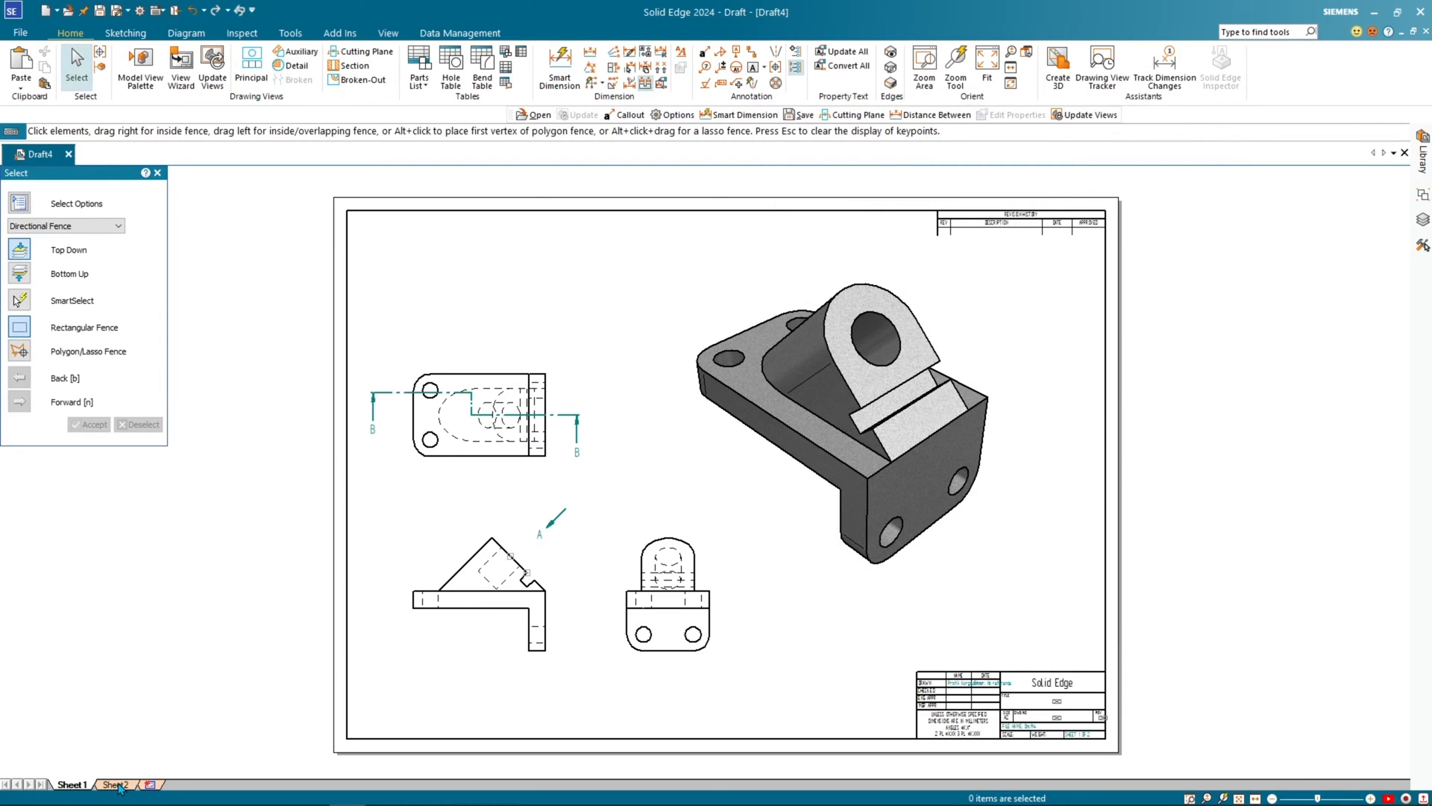
# Step: Open Sheet2 and move the auxiliary view below the section view so the two no longer overlap
pyautogui.click(116, 784)
pyautogui.scroll(3, 516, 399)
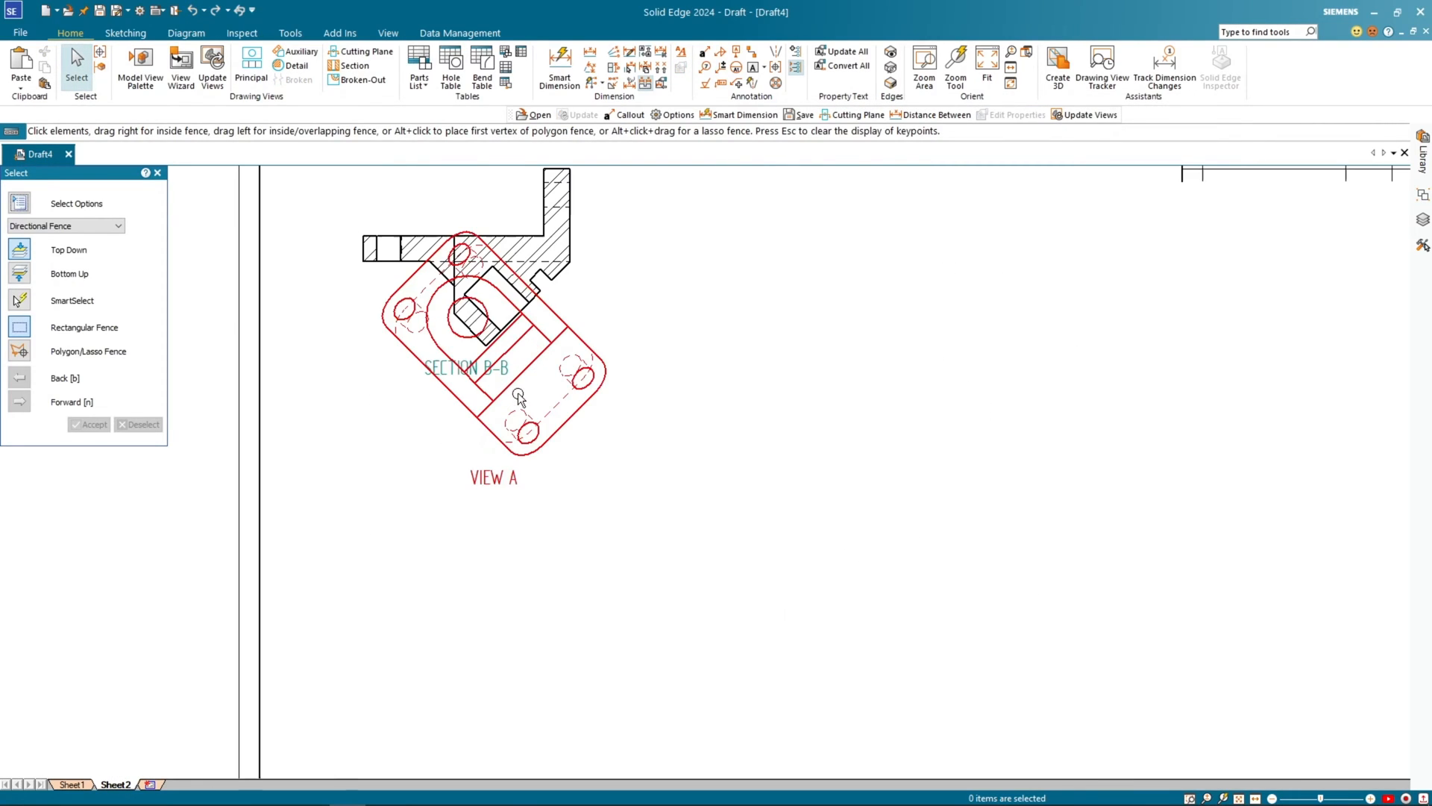
pyautogui.scroll(-3, 519, 397)
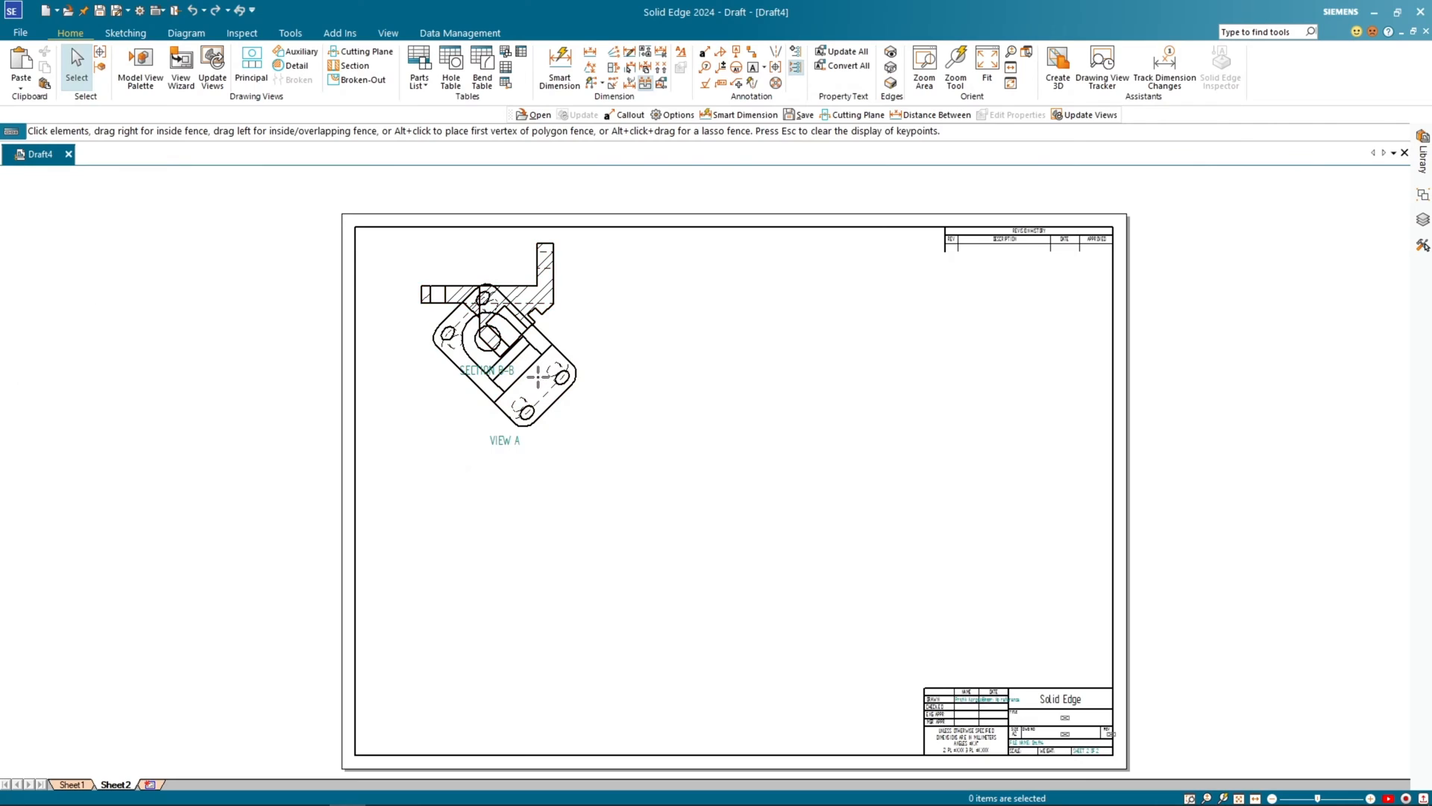
pyautogui.click(538, 377)
pyautogui.moveTo(504, 434); pyautogui.dragTo(526, 526)
pyautogui.click(809, 544)
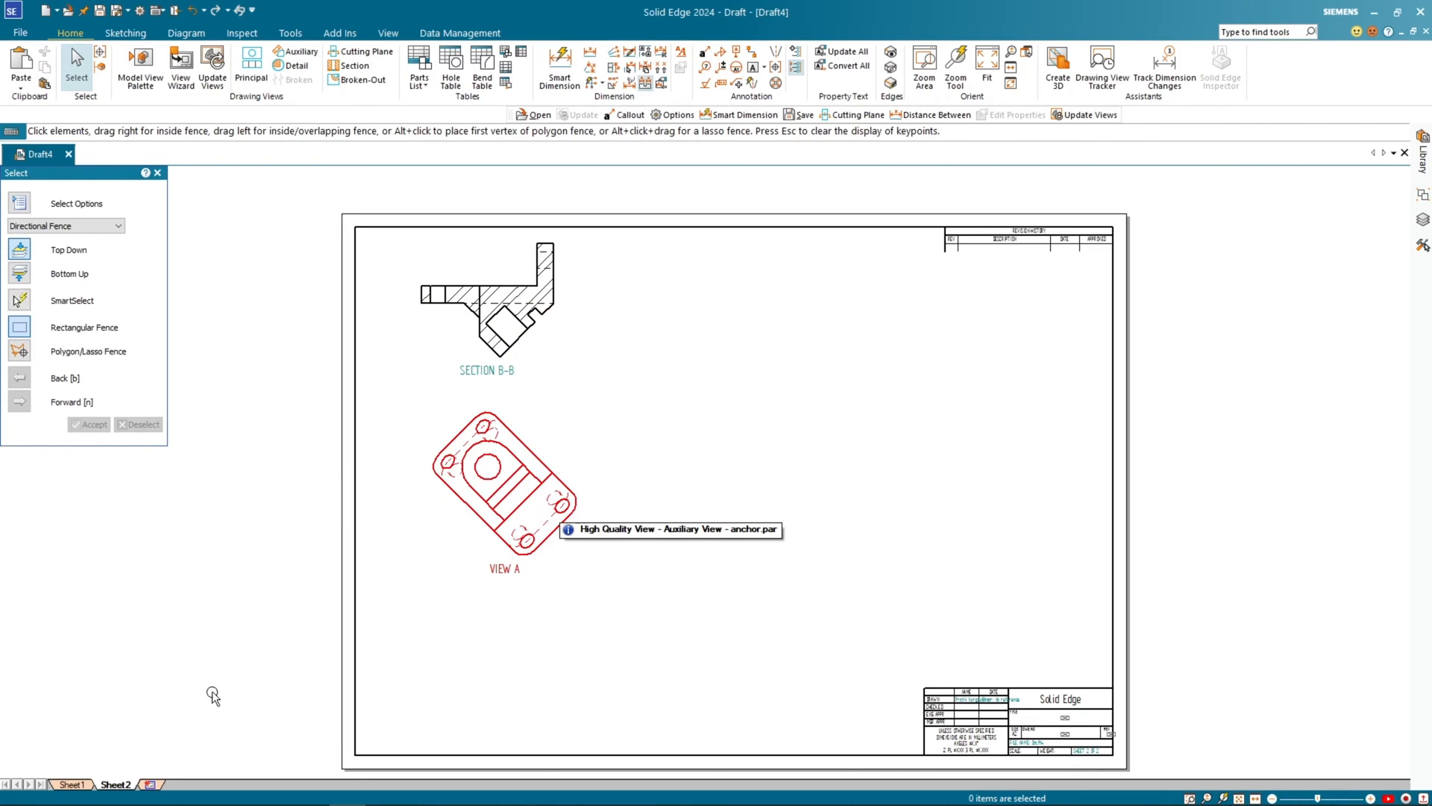
# Step: On Sheet1, create a circular detail view at 3 times scale around the front view's upper bend corner and place it beside the side view
pyautogui.click(72, 784)
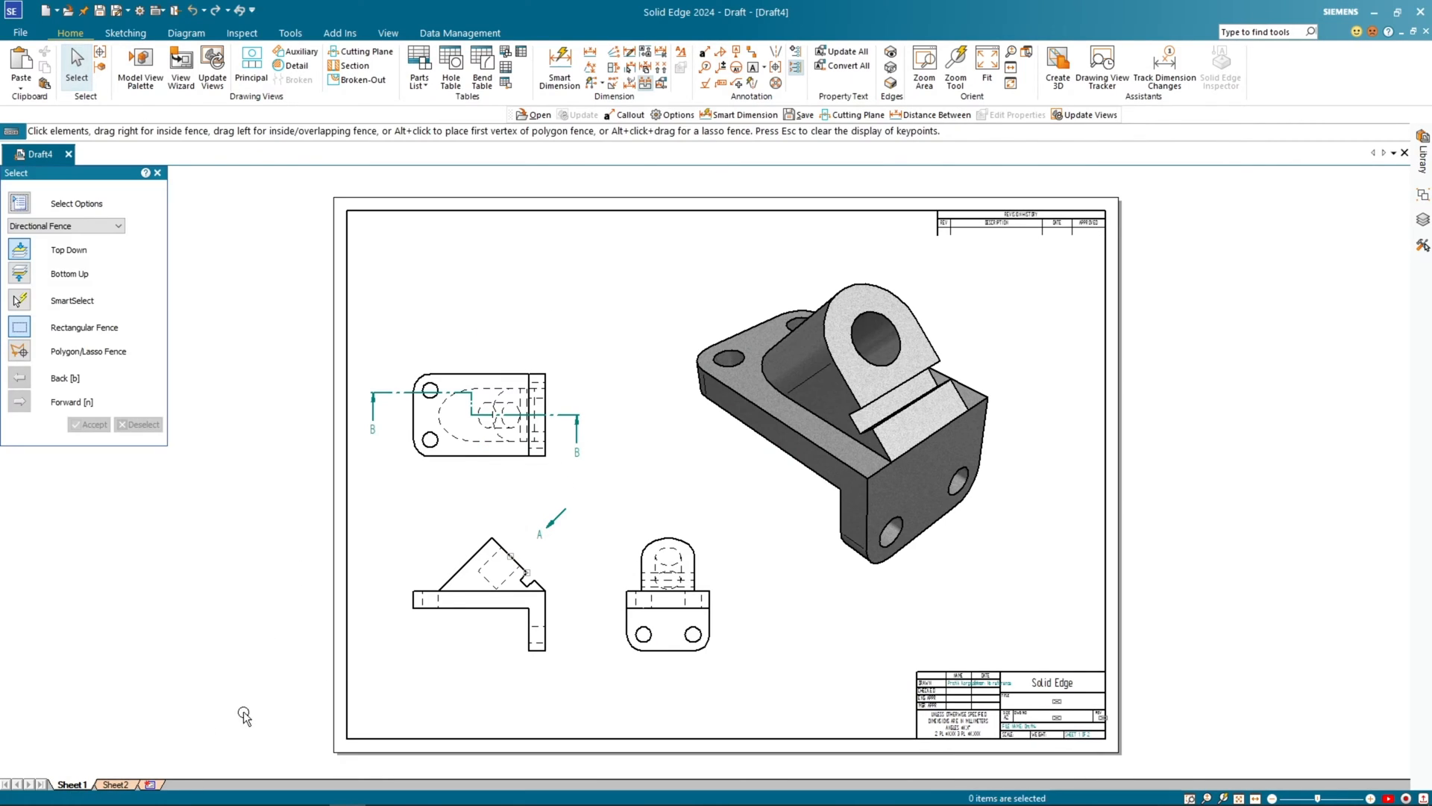
pyautogui.scroll(1, 463, 646)
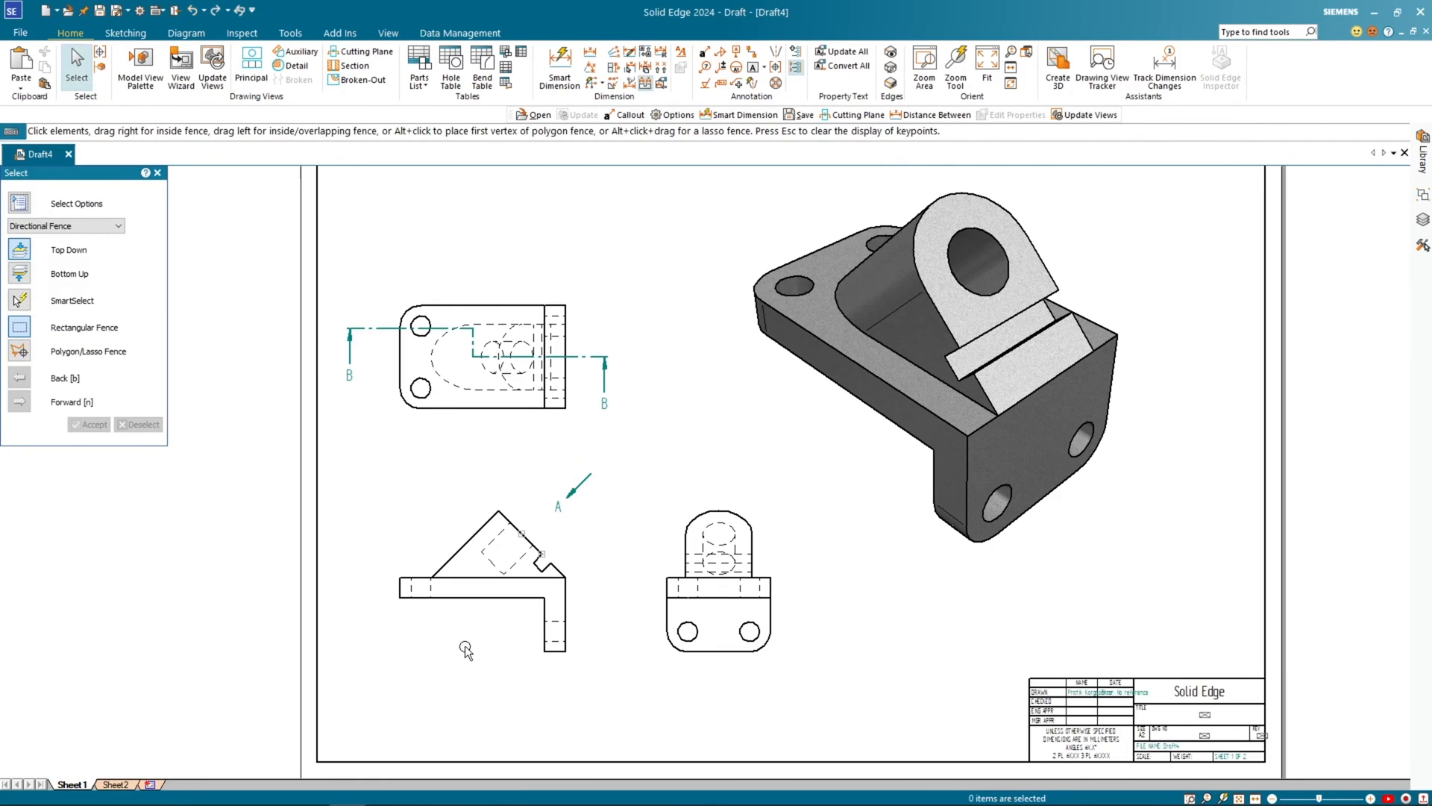
pyautogui.click(309, 71)
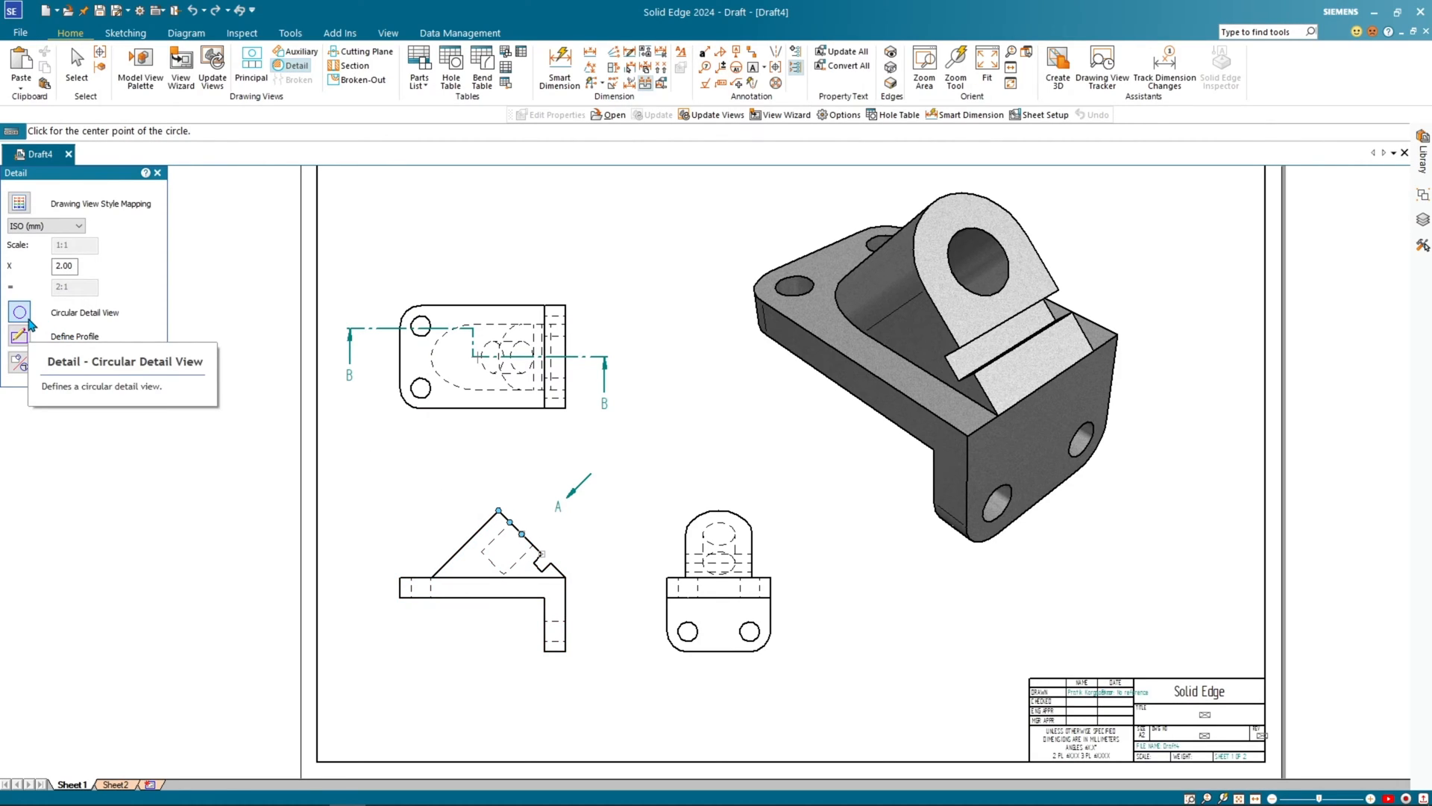
pyautogui.doubleClick(76, 266)
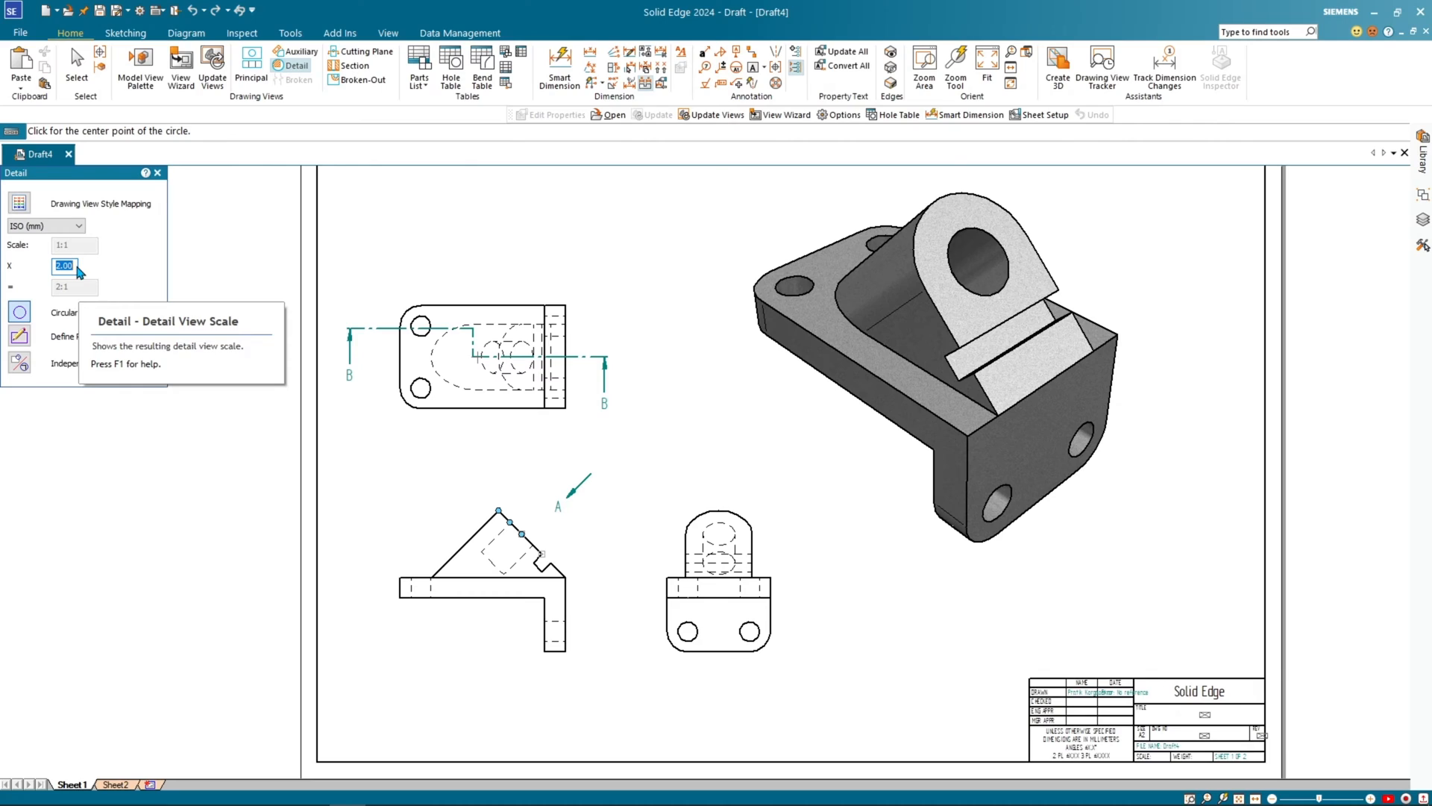
pyautogui.write('3')
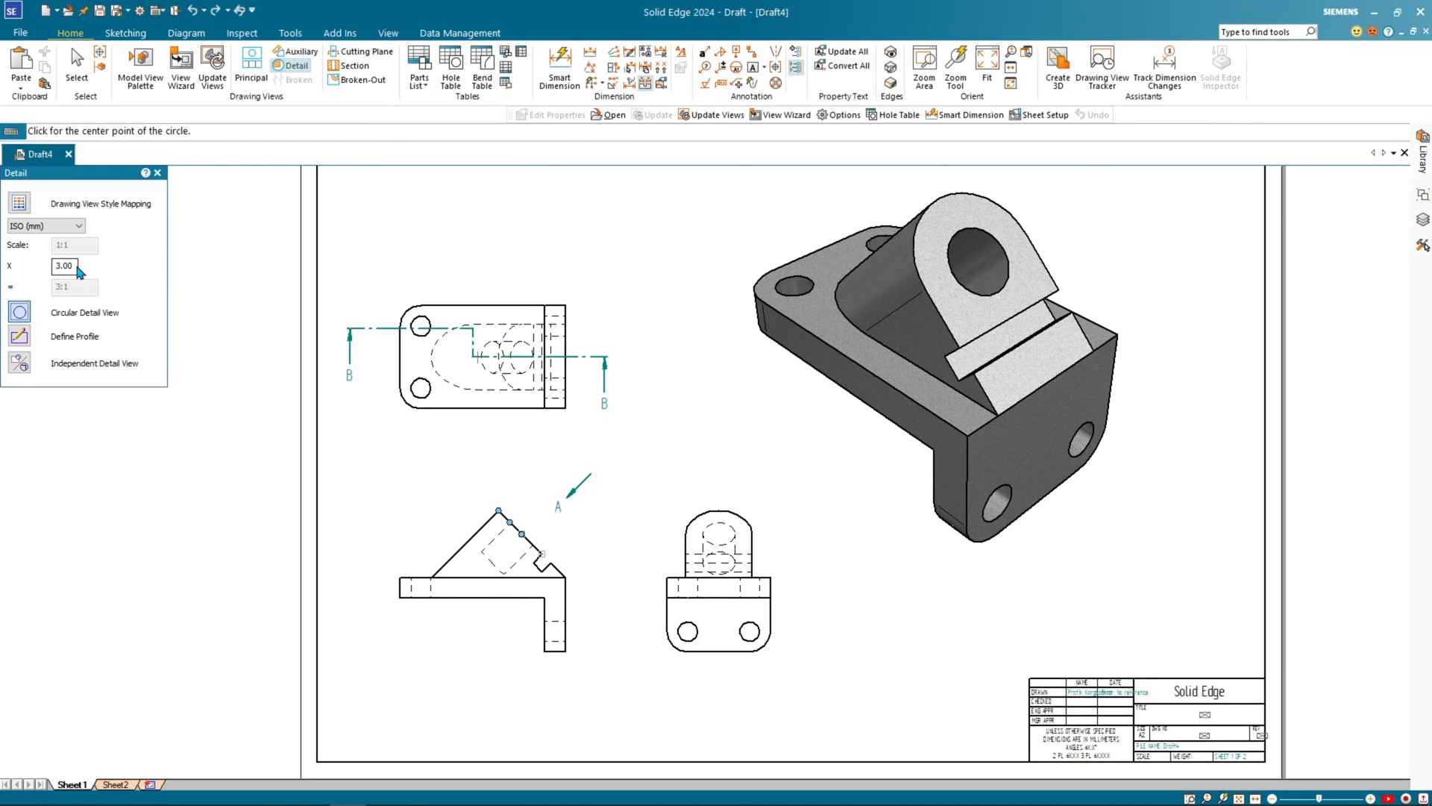
pyautogui.click(20, 338)
pyautogui.press('ctrl')
pyautogui.press('ctrl')
pyautogui.press('ctrl')
pyautogui.press('ctrl')
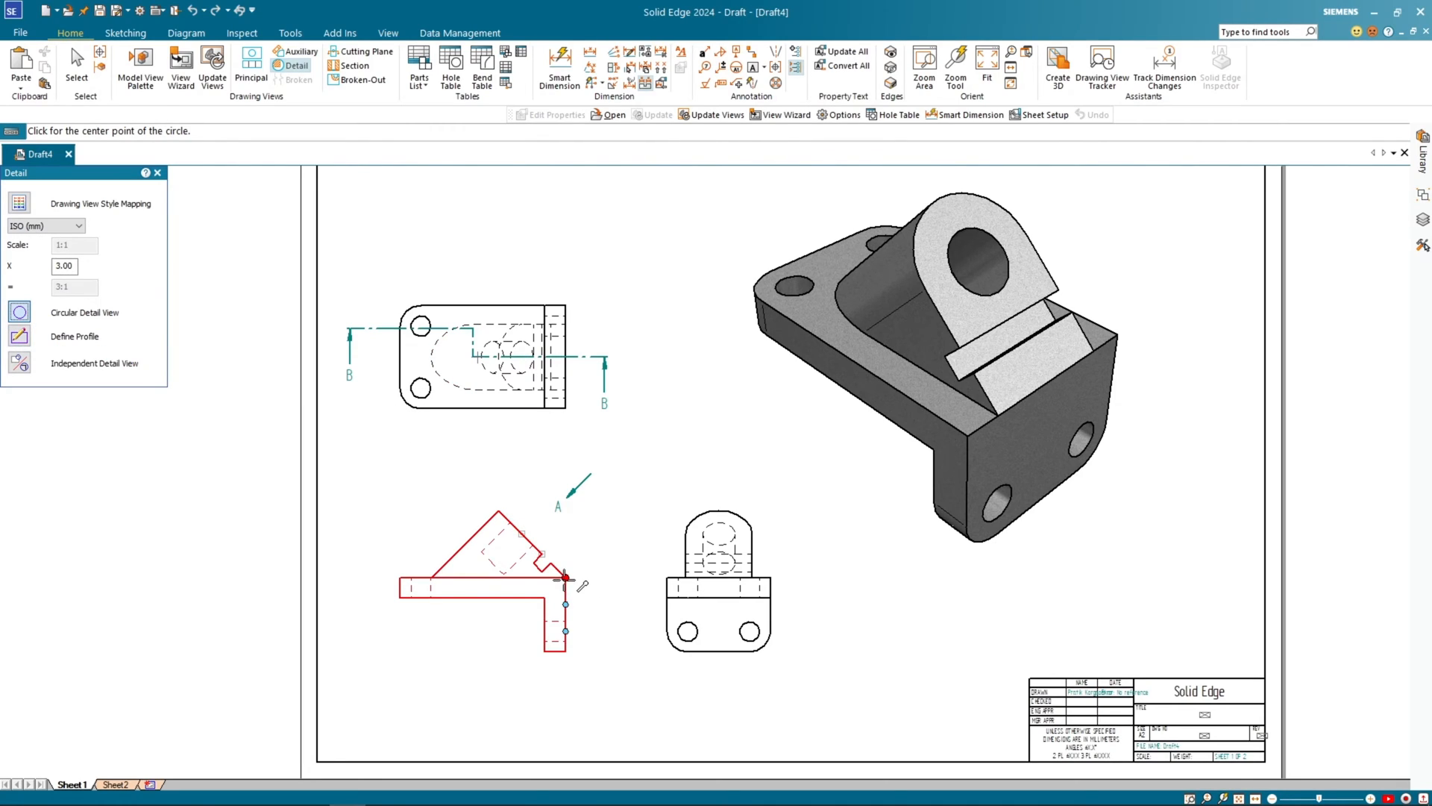
pyautogui.click(567, 578)
pyautogui.click(528, 556)
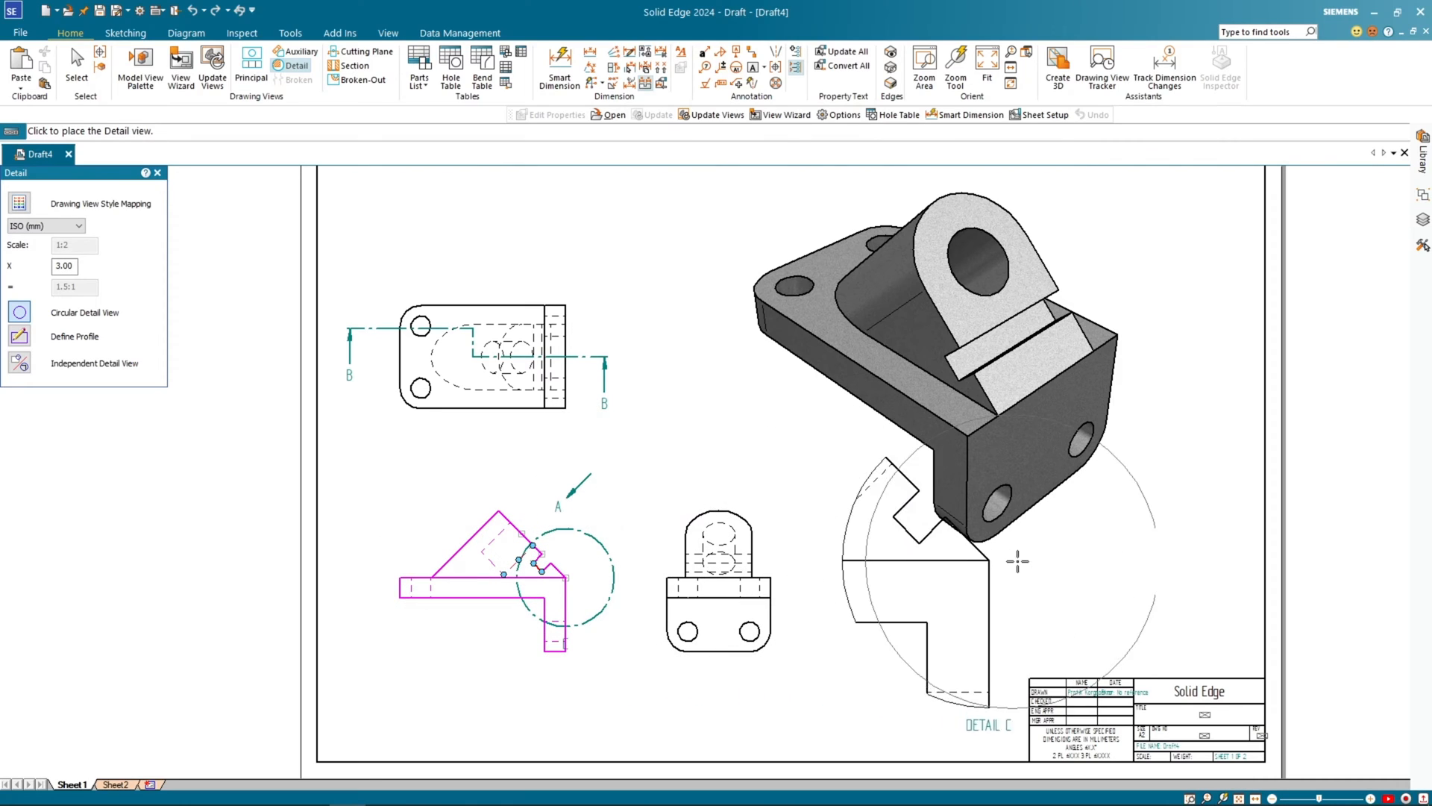
pyautogui.click(929, 579)
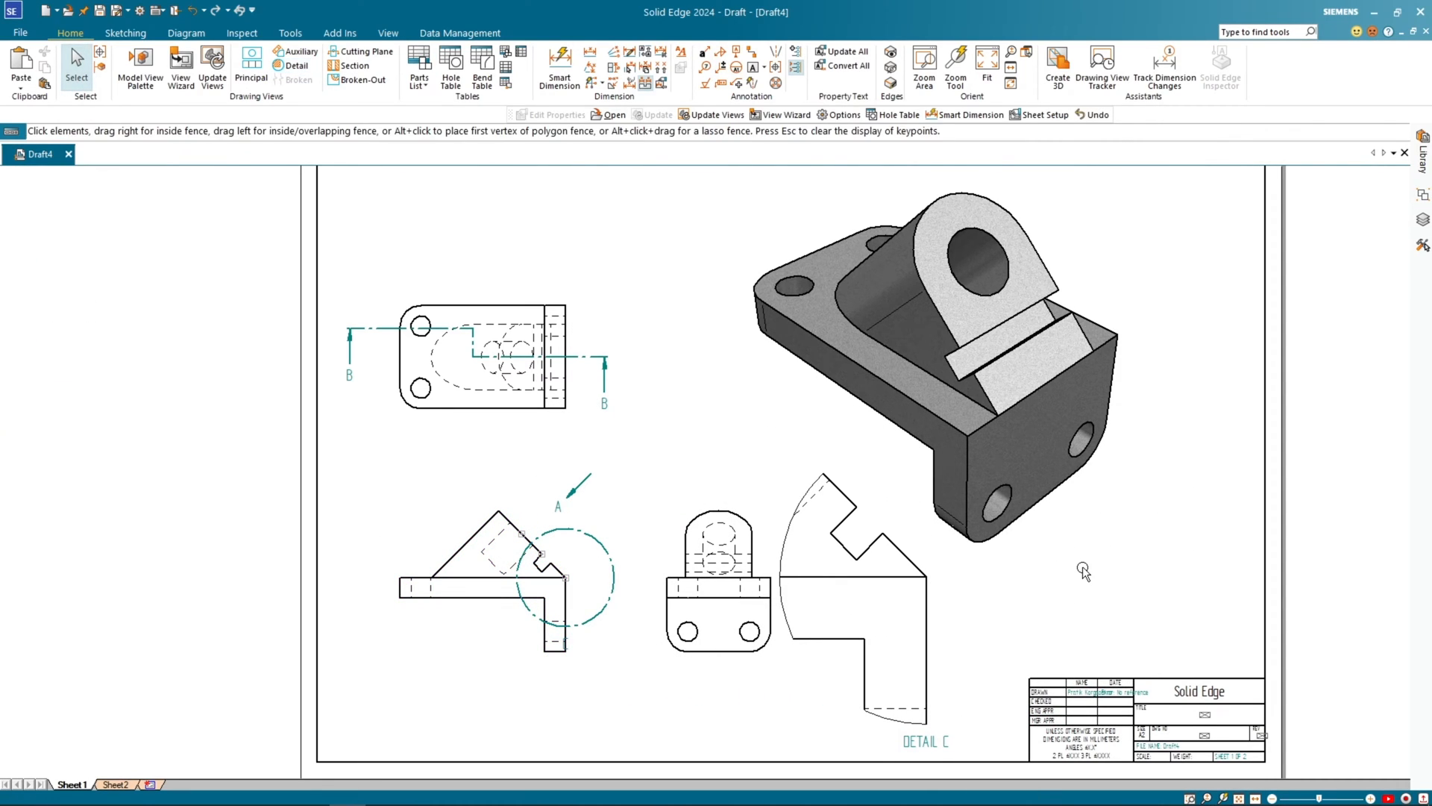
# Step: Move the detail view to Sheet2 by changing its sheet assignment in the view properties
pyautogui.scroll(3, 1083, 572)
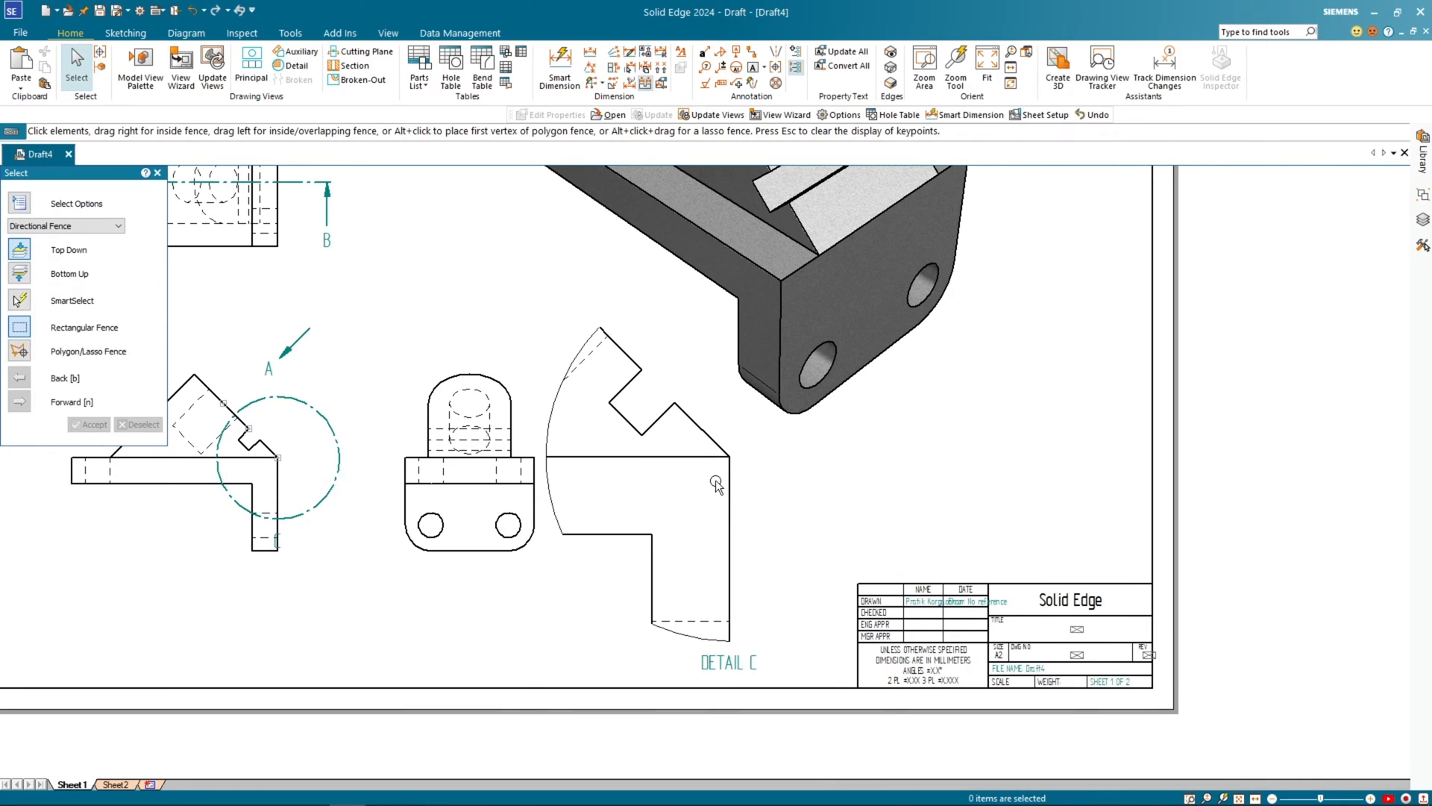
pyautogui.moveTo(729, 469); pyautogui.dragTo(729, 468)
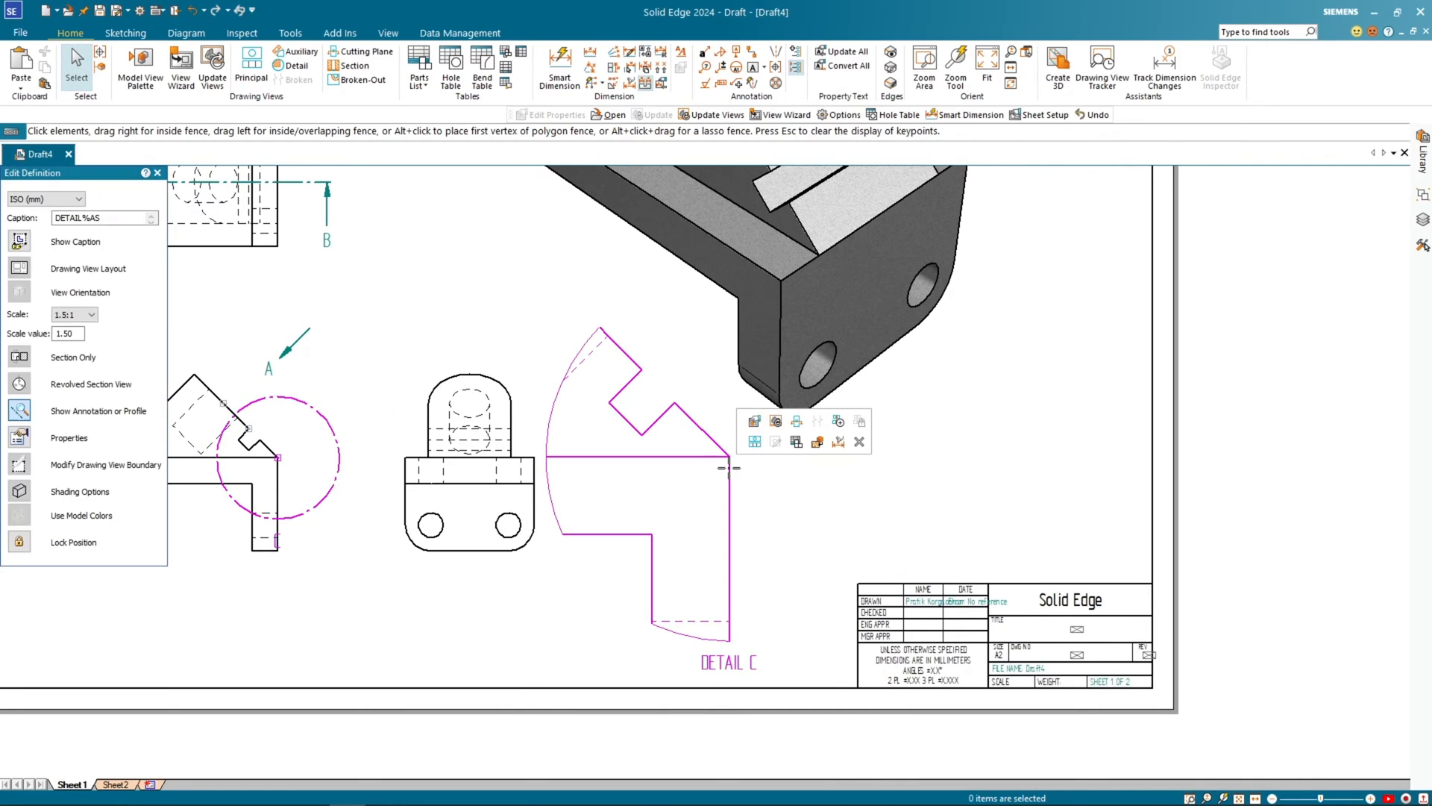
pyautogui.rightClick(727, 468)
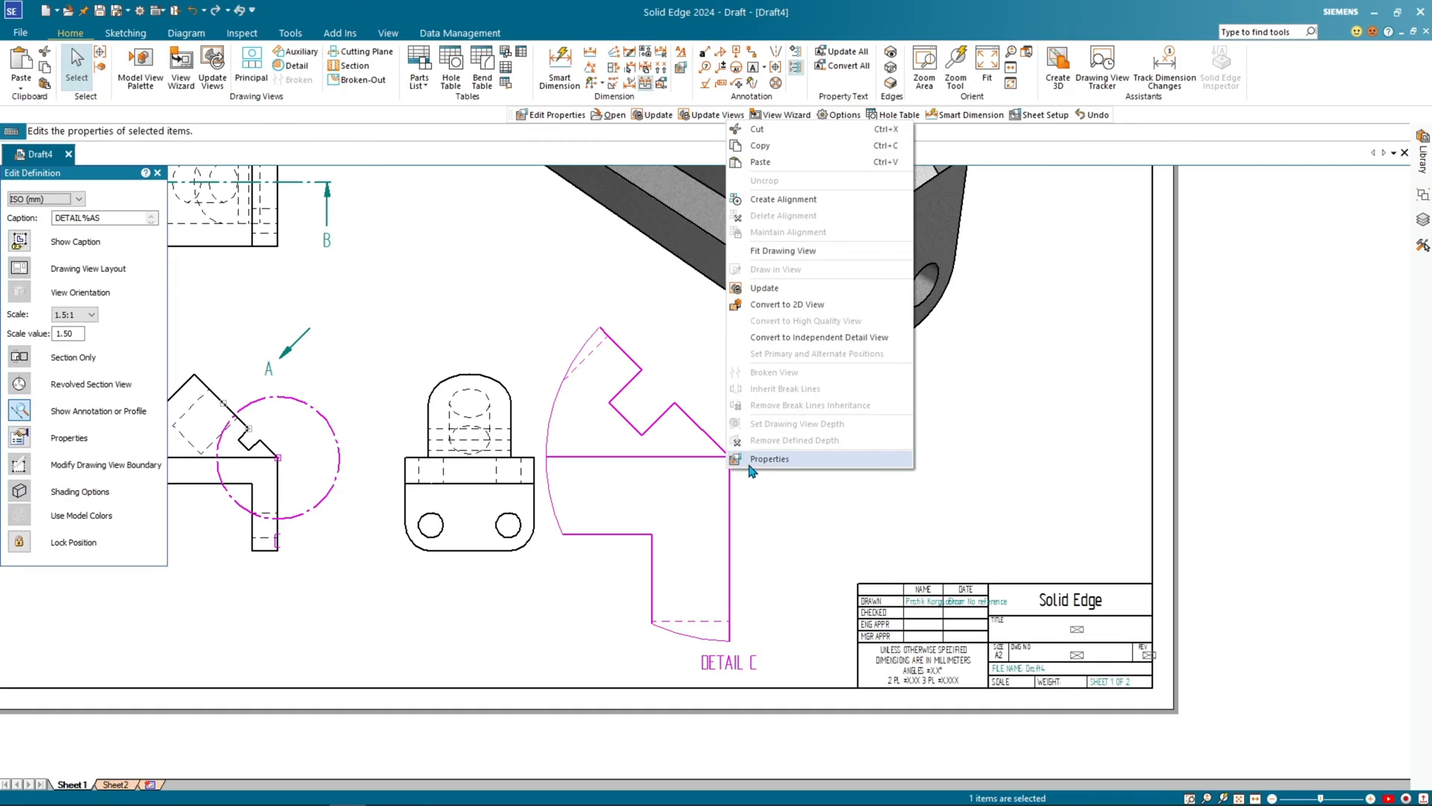
pyautogui.click(749, 460)
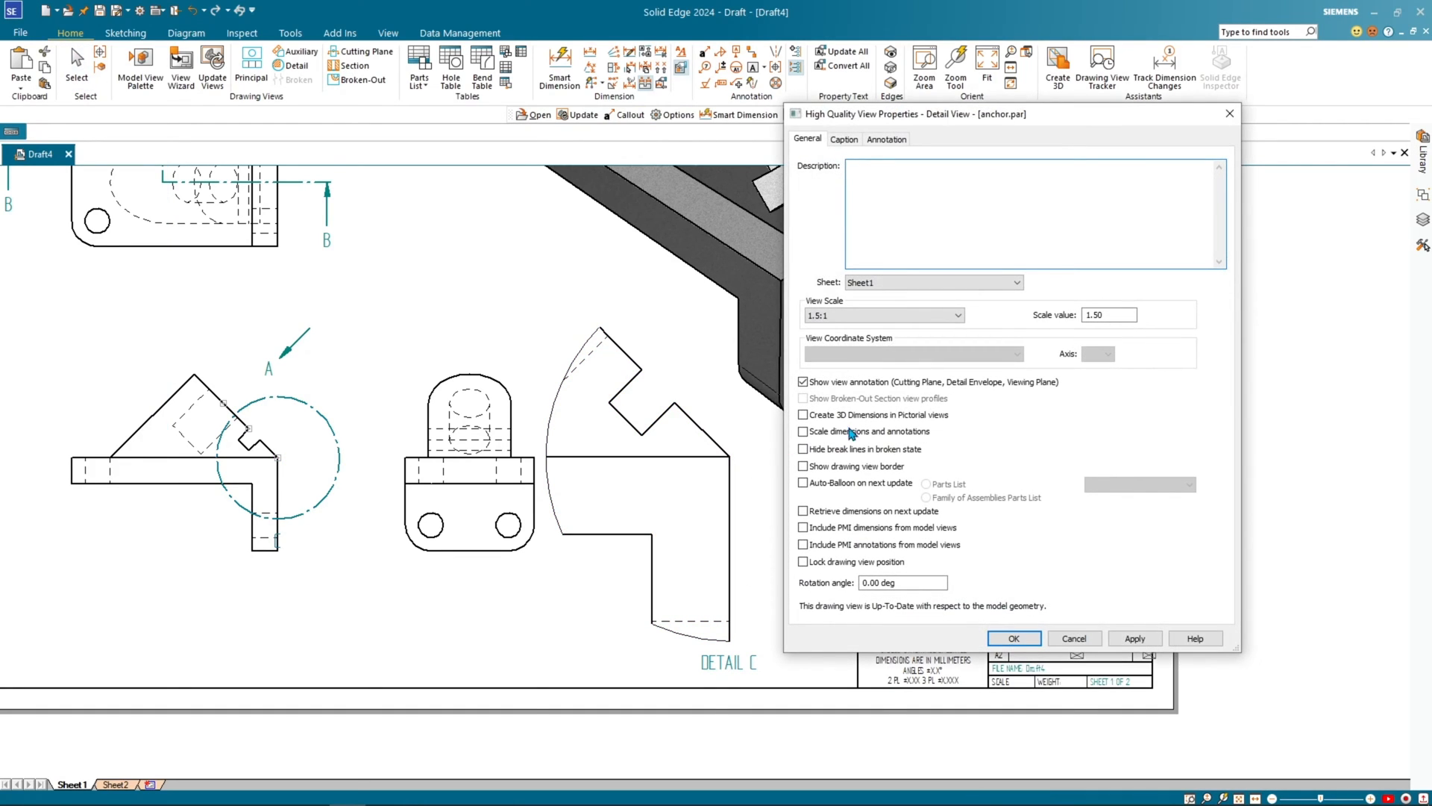
pyautogui.click(884, 283)
pyautogui.click(888, 311)
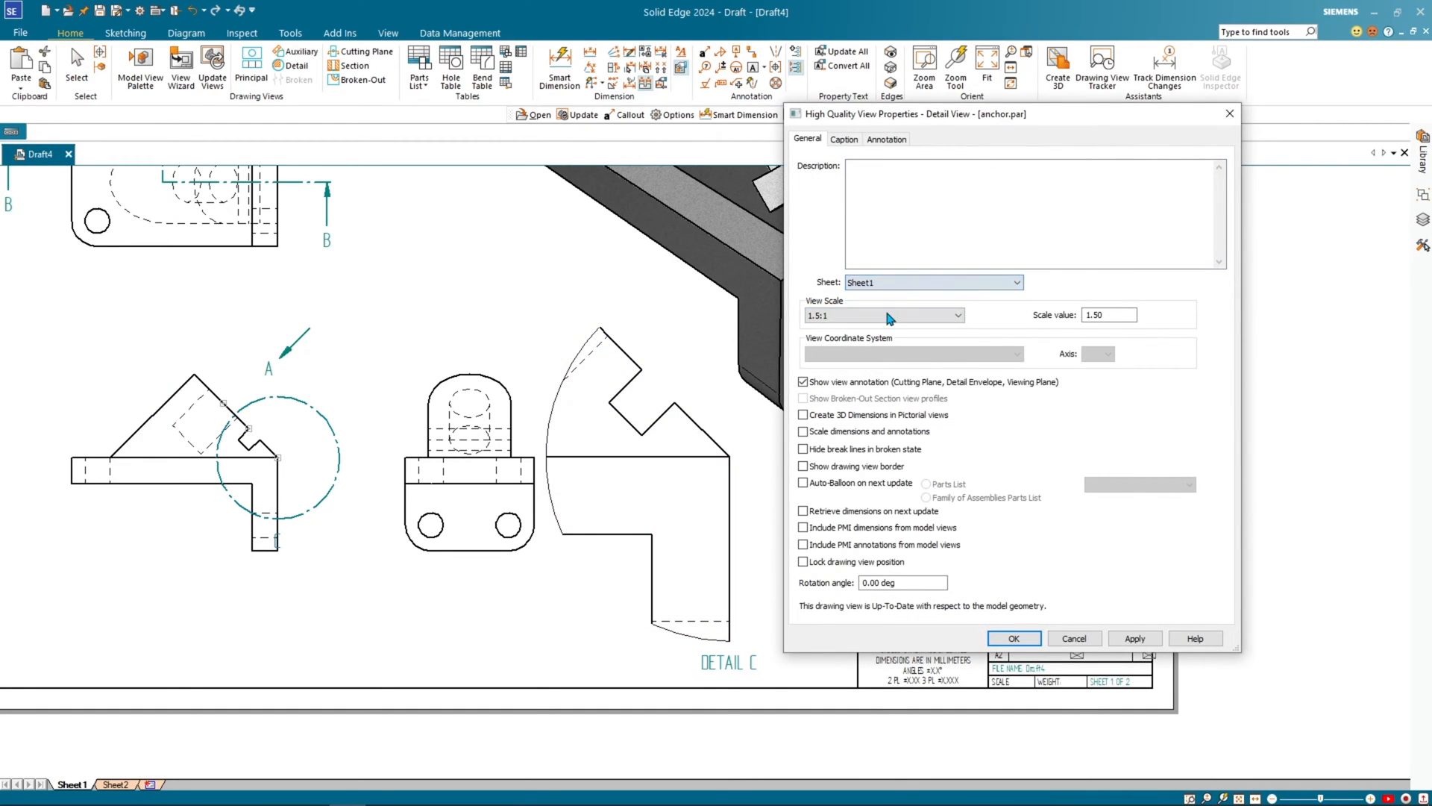
pyautogui.click(895, 286)
pyautogui.click(895, 307)
pyautogui.click(1133, 640)
pyautogui.click(1009, 639)
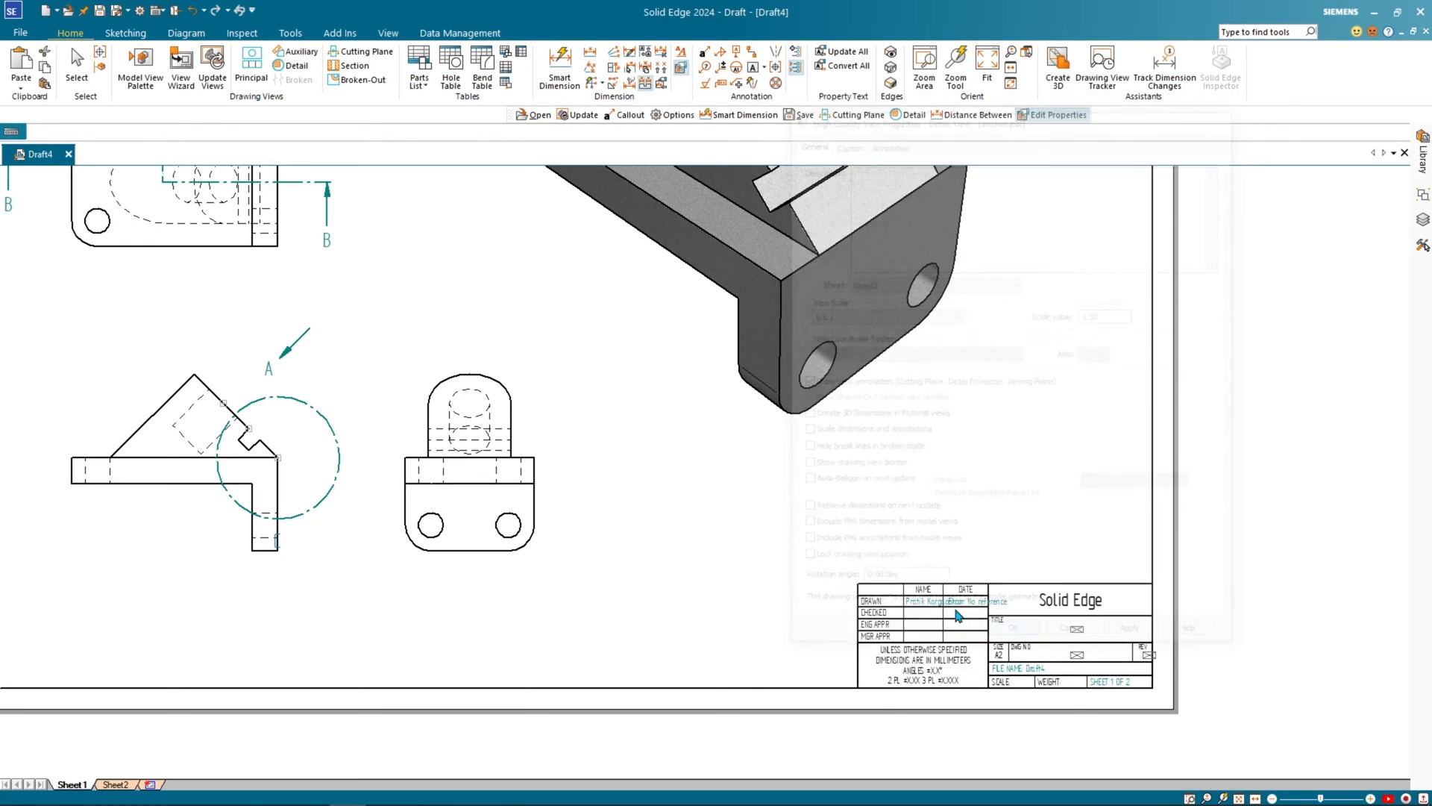
# Step: Check the relocated detail view on Sheet2, then return to Sheet1 to review its remaining views
pyautogui.click(114, 785)
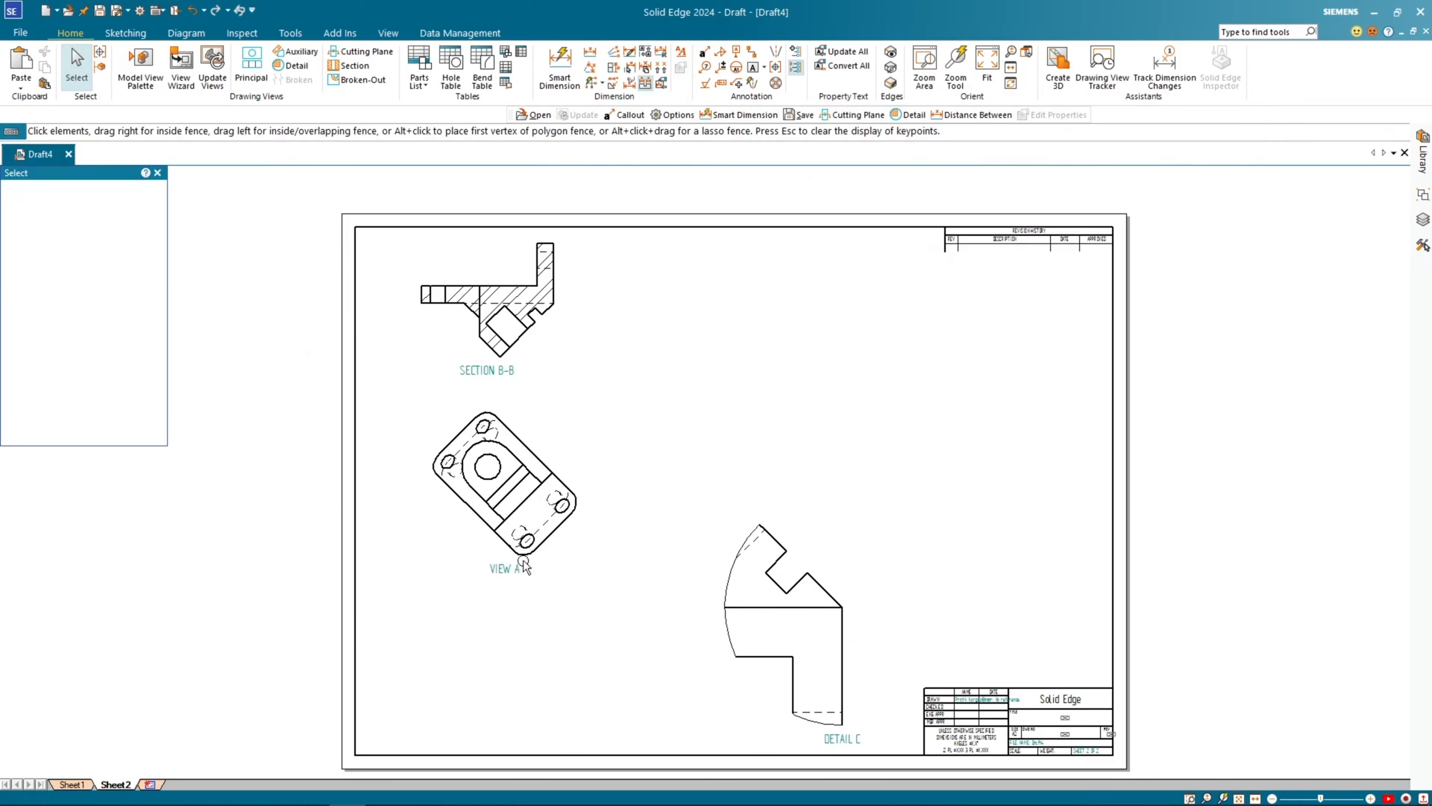
pyautogui.click(746, 556)
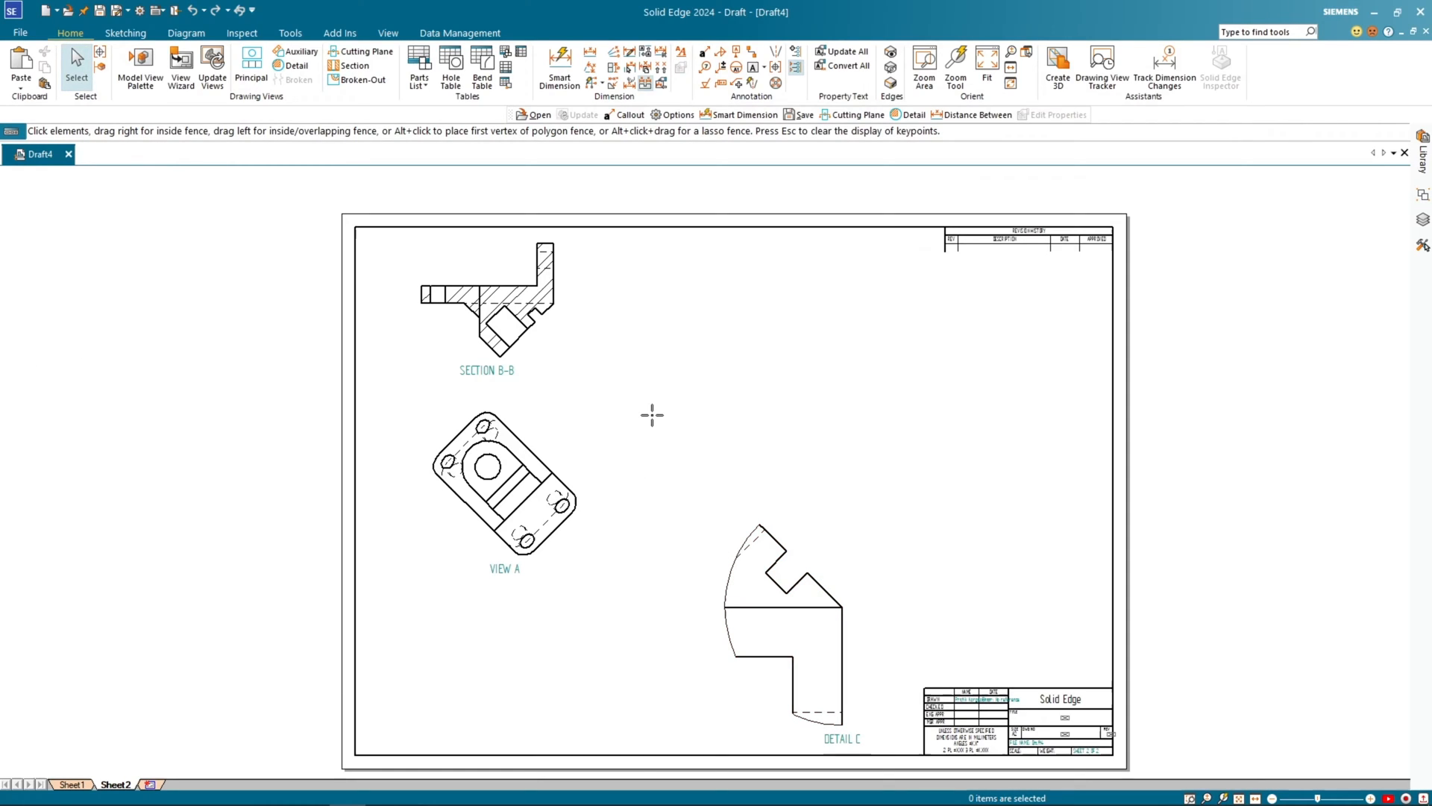
pyautogui.click(653, 448)
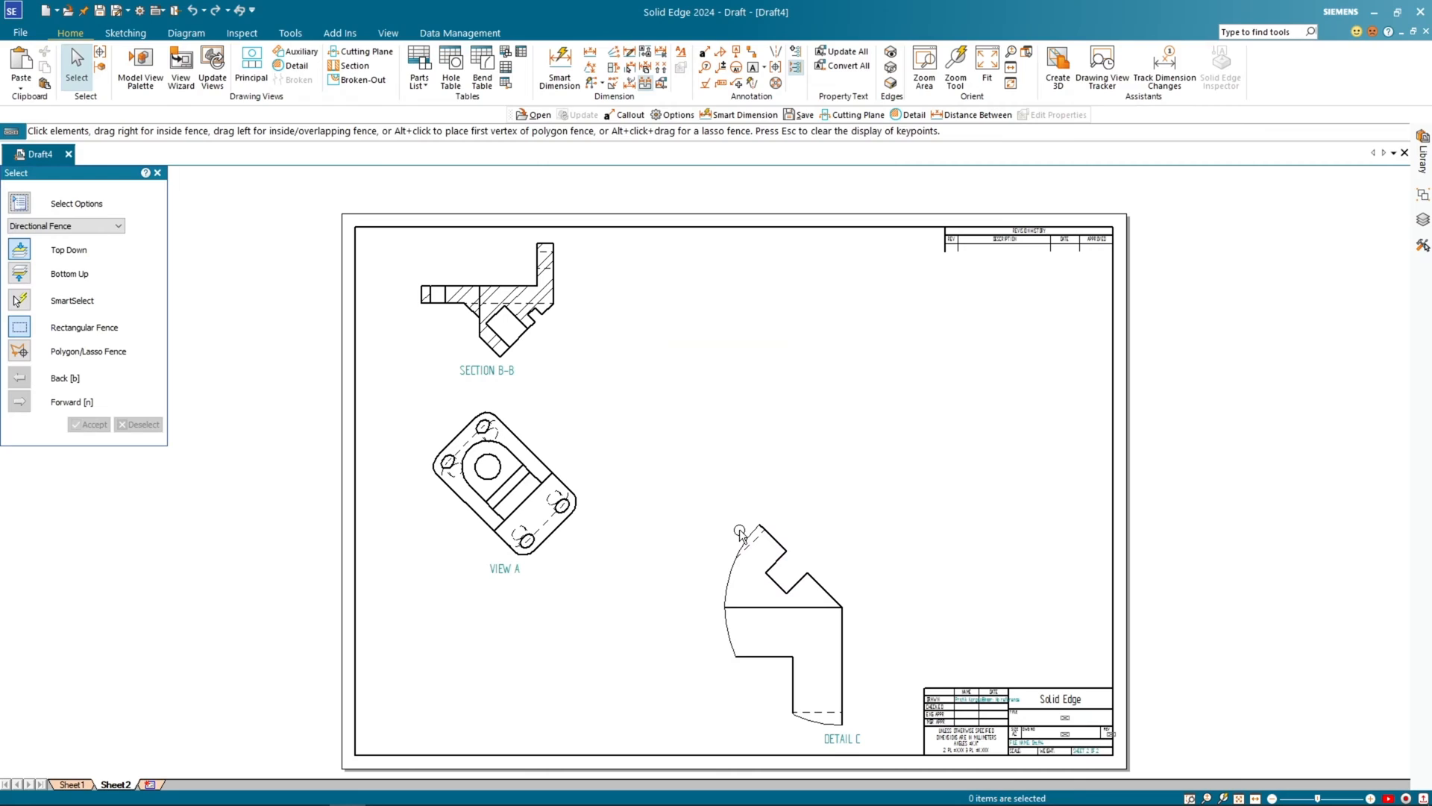
pyautogui.doubleClick(735, 567)
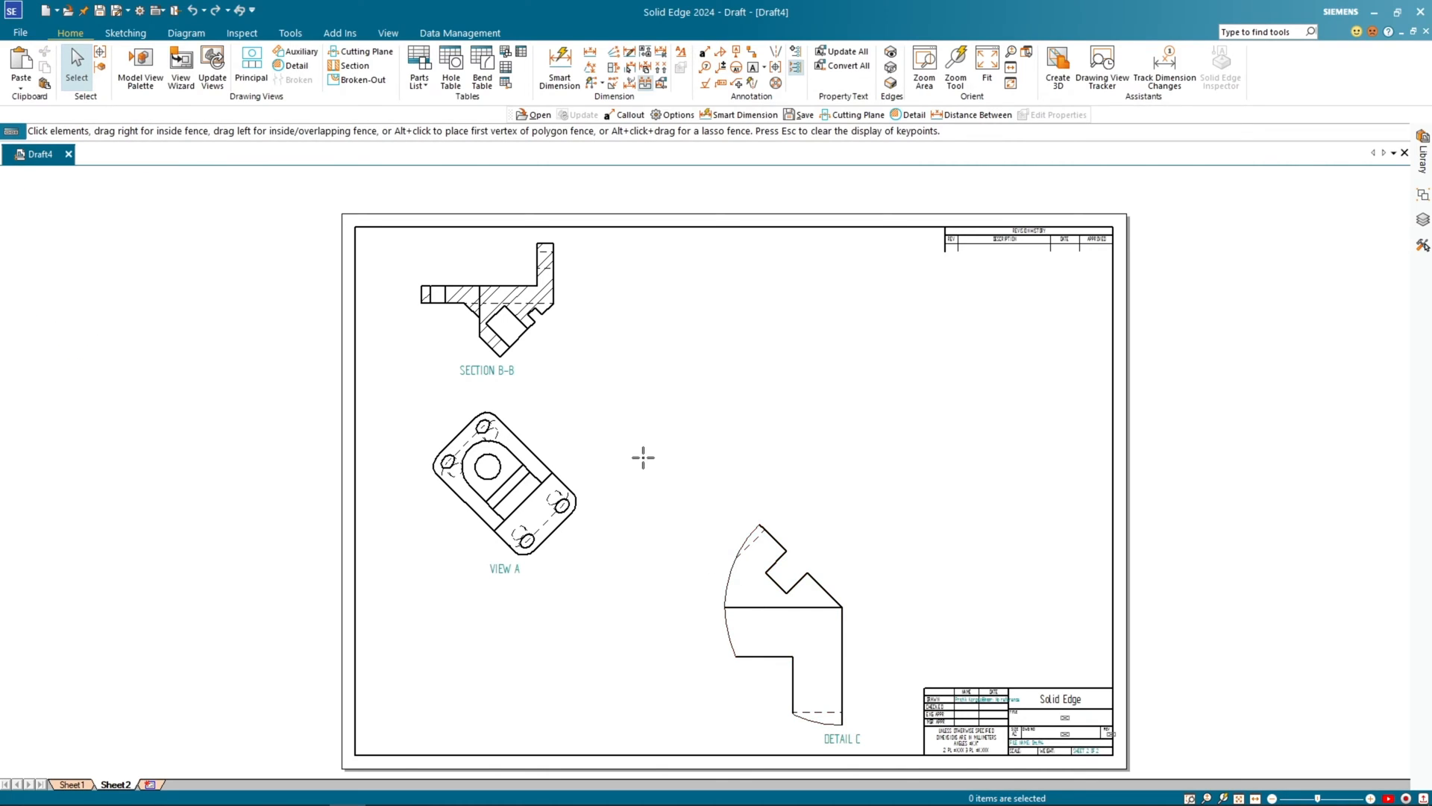
pyautogui.click(651, 453)
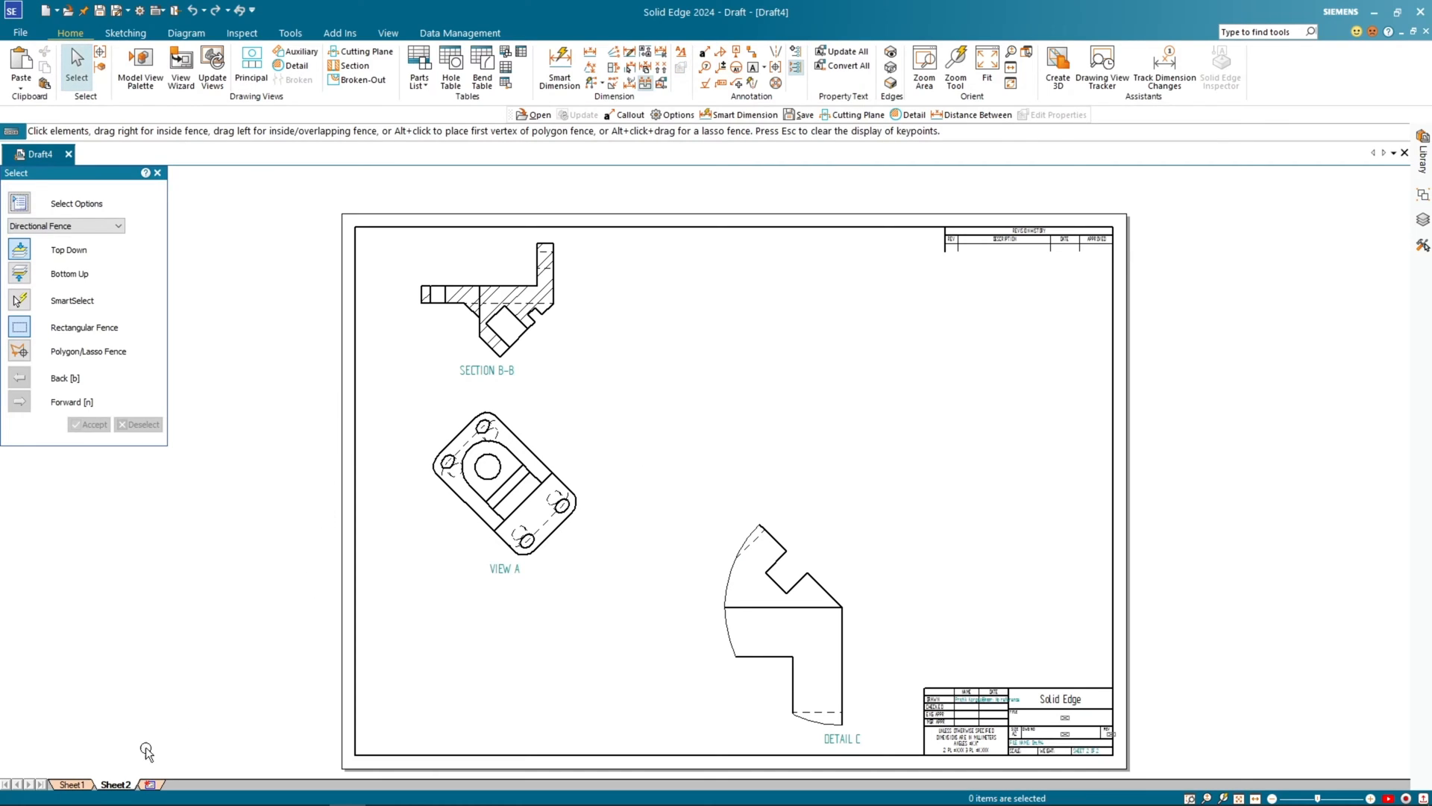
pyautogui.click(72, 784)
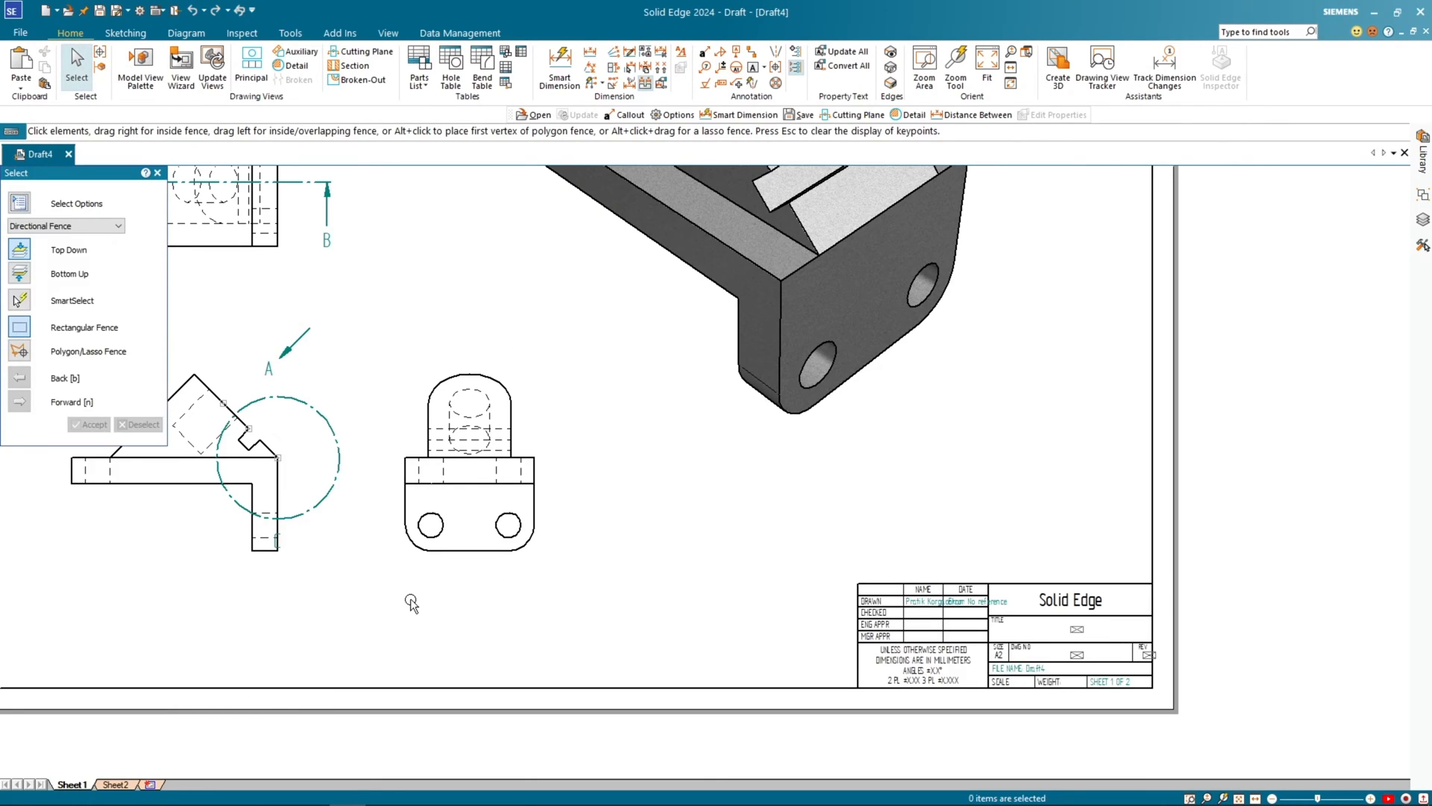
pyautogui.scroll(-4, 410, 601)
pyautogui.moveTo(98, 580); pyautogui.dragTo(197, 586, button='middle')
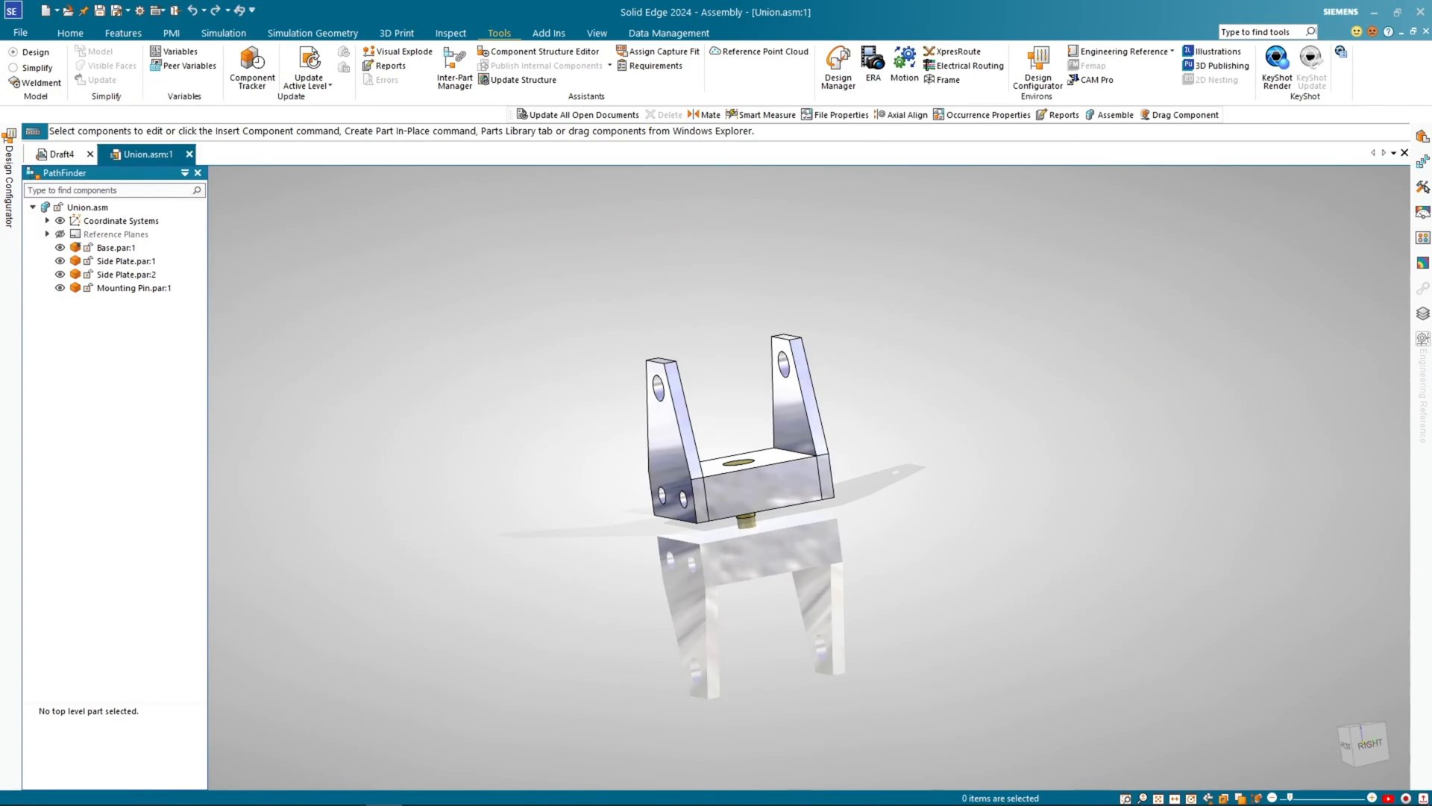
# Step: Display the Union assembly's saved explode configuration in the Explode-Render-Animate environment, then return to the assembly
pyautogui.scroll(3, 743, 503)
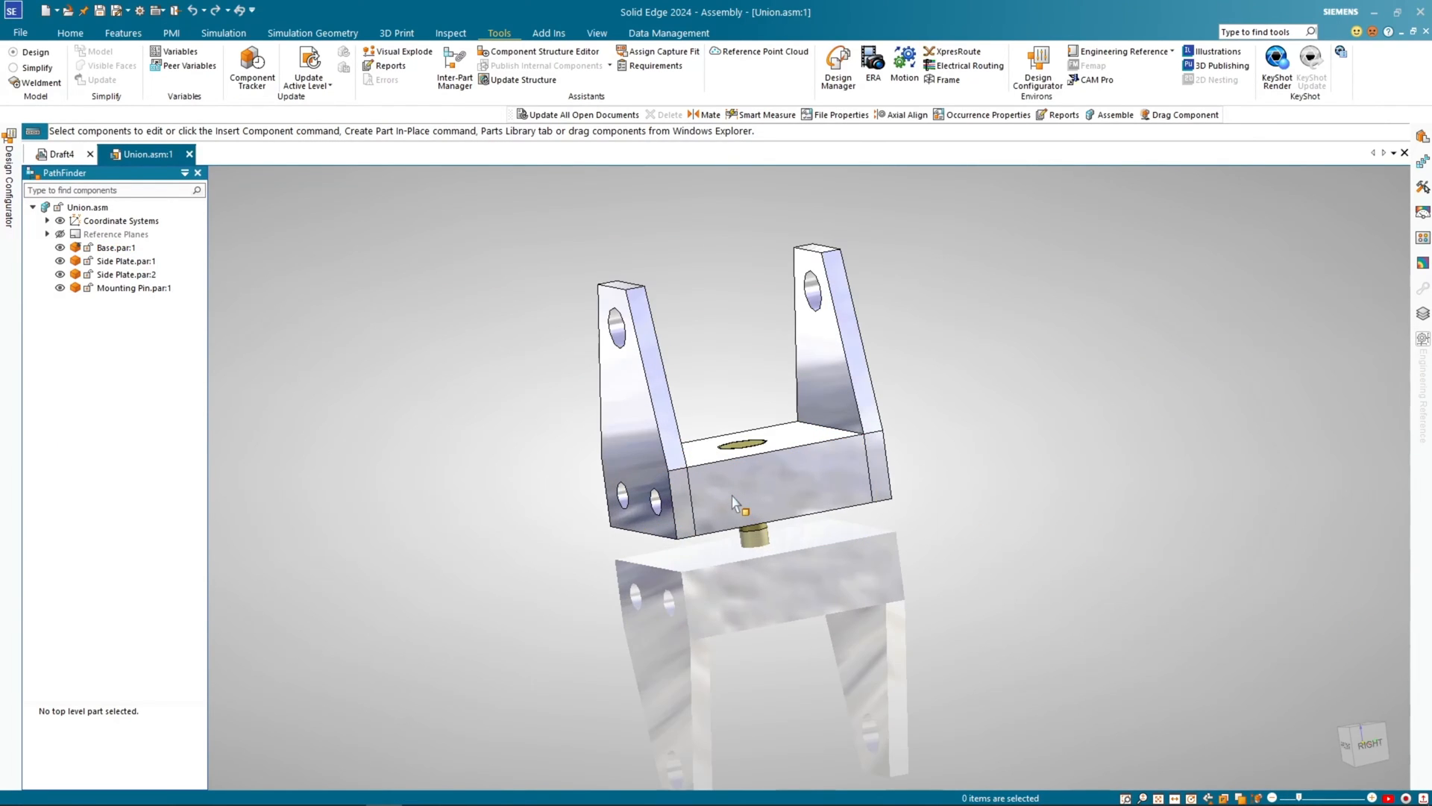
pyautogui.moveTo(1014, 462); pyautogui.dragTo(1013, 518, button='middle')
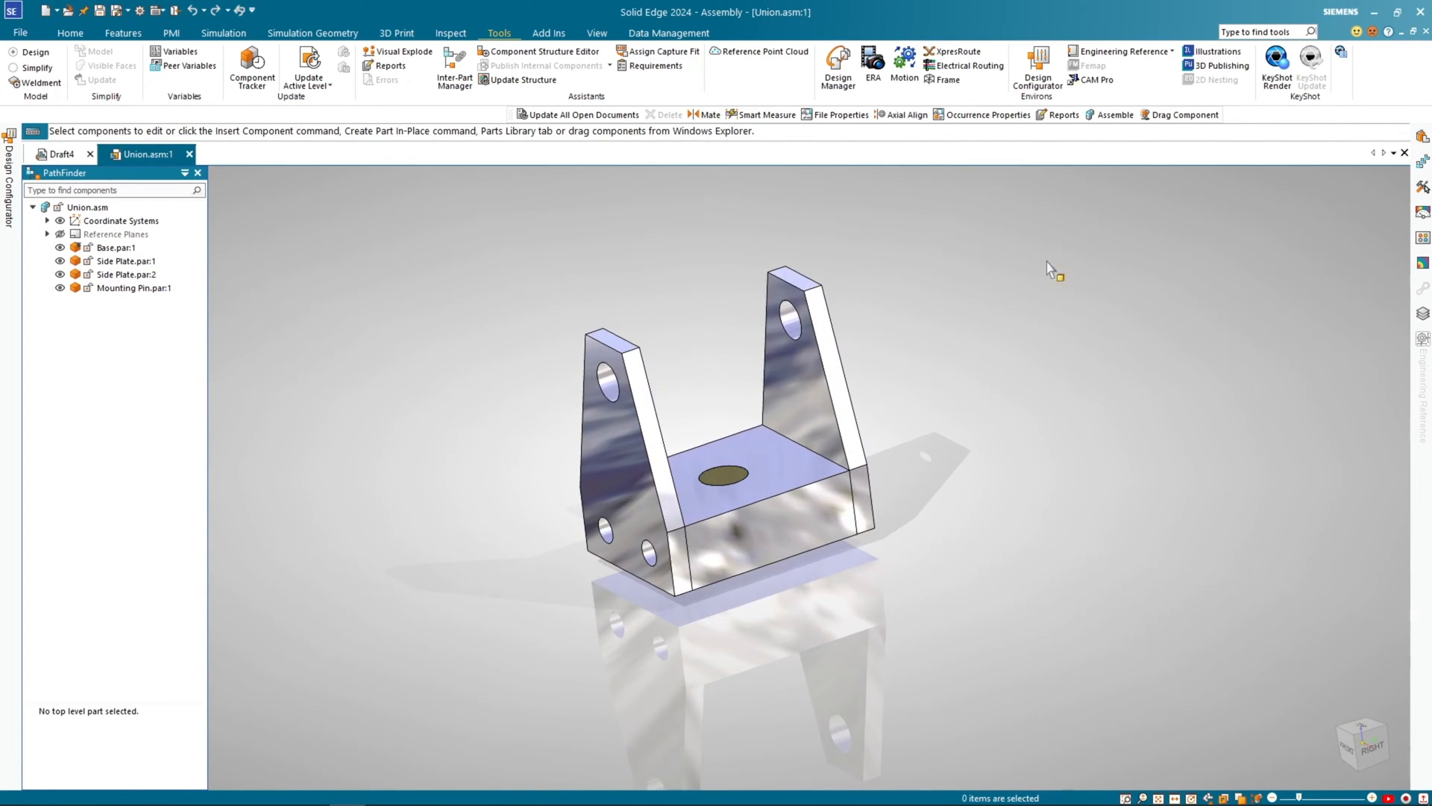
pyautogui.click(881, 81)
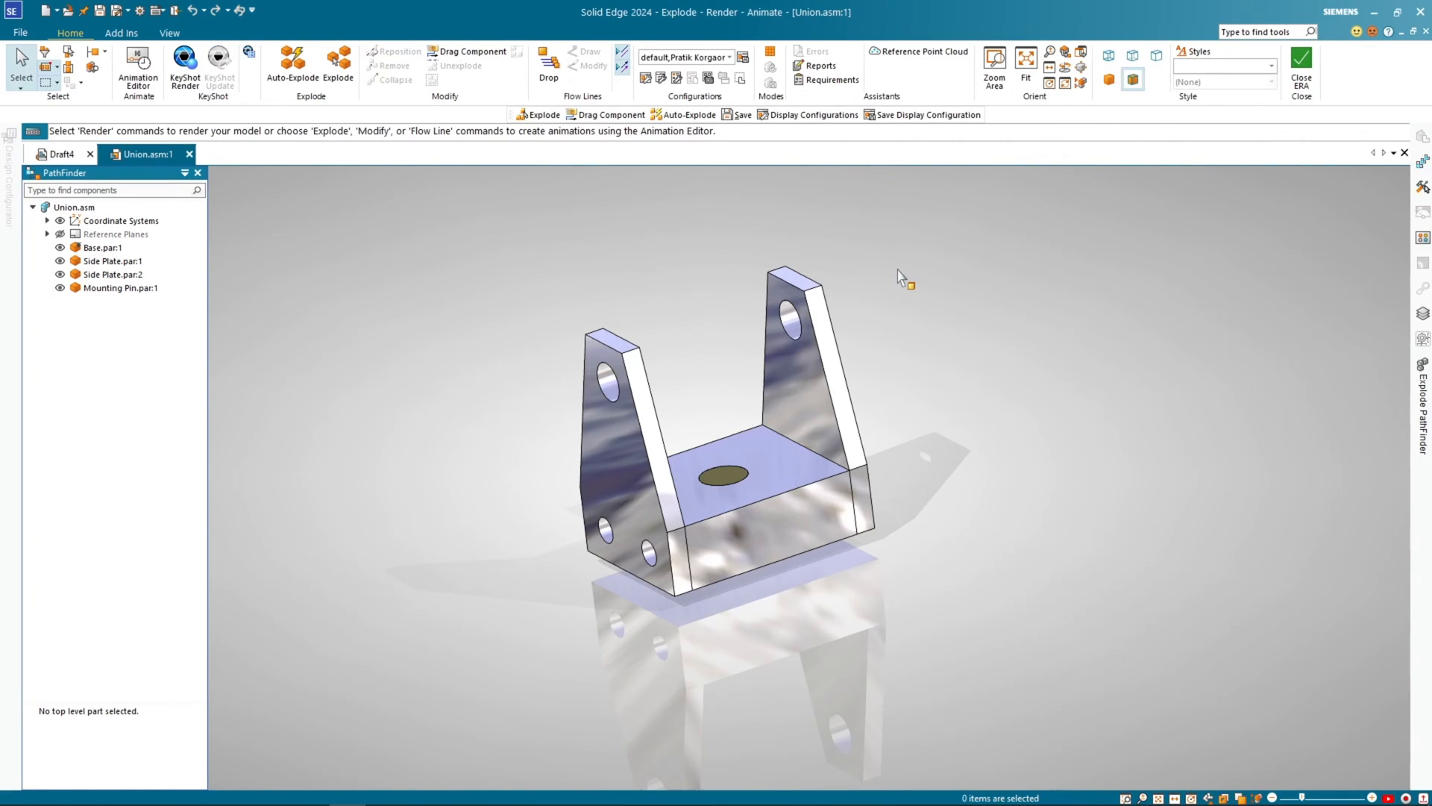
pyautogui.click(729, 58)
pyautogui.press('ctrl')
pyautogui.press('ctrl')
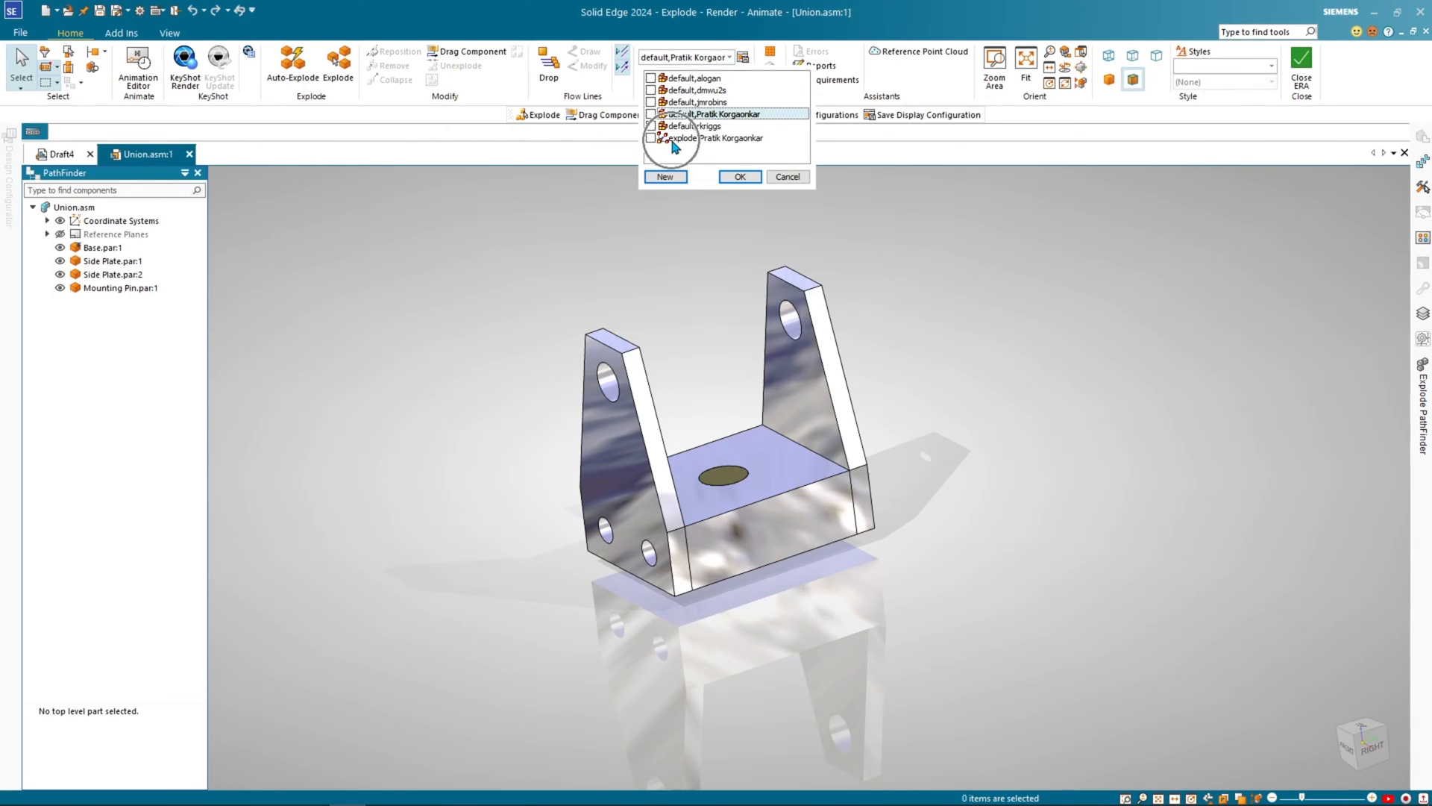
pyautogui.press('ctrl')
pyautogui.click(658, 140)
pyautogui.click(740, 177)
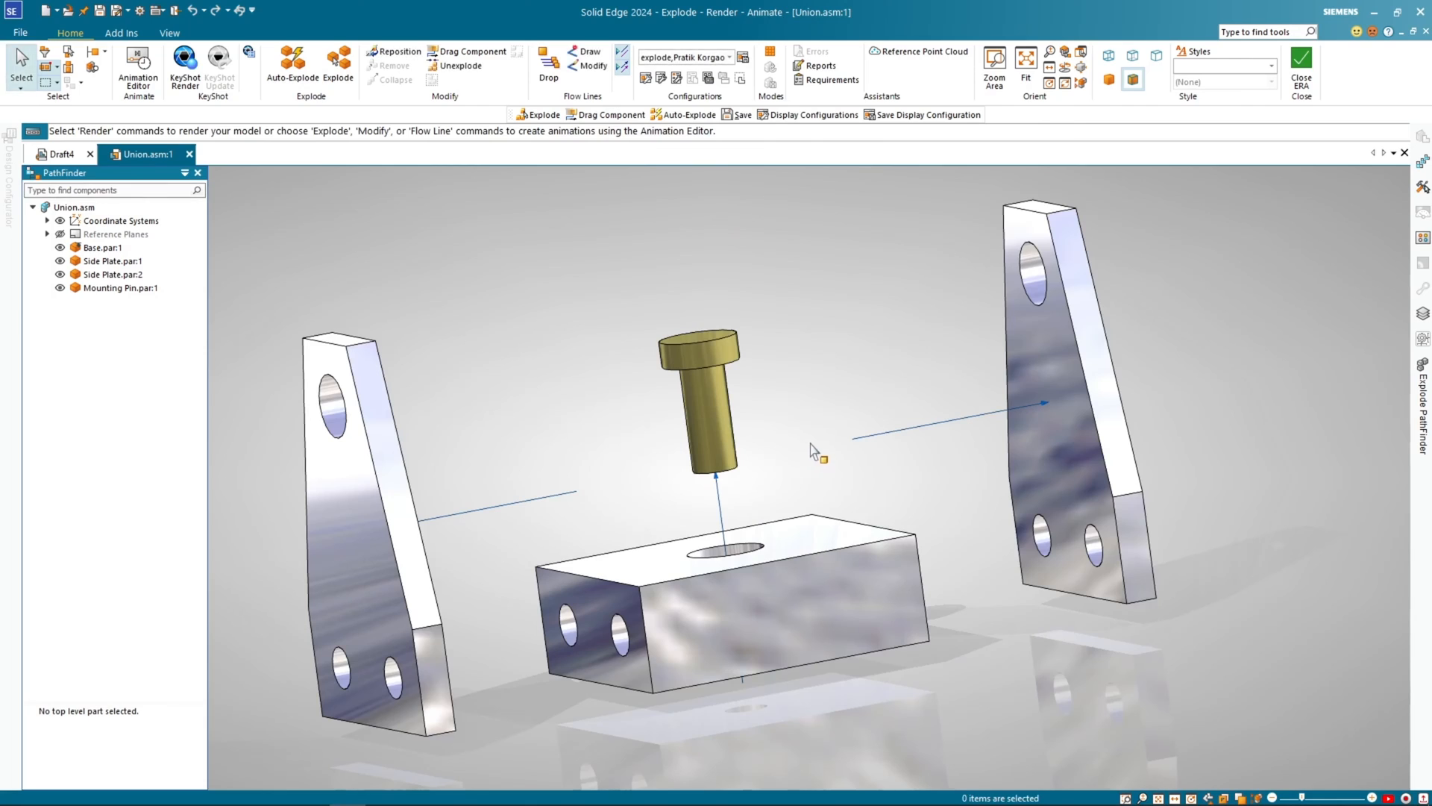
pyautogui.click(1312, 74)
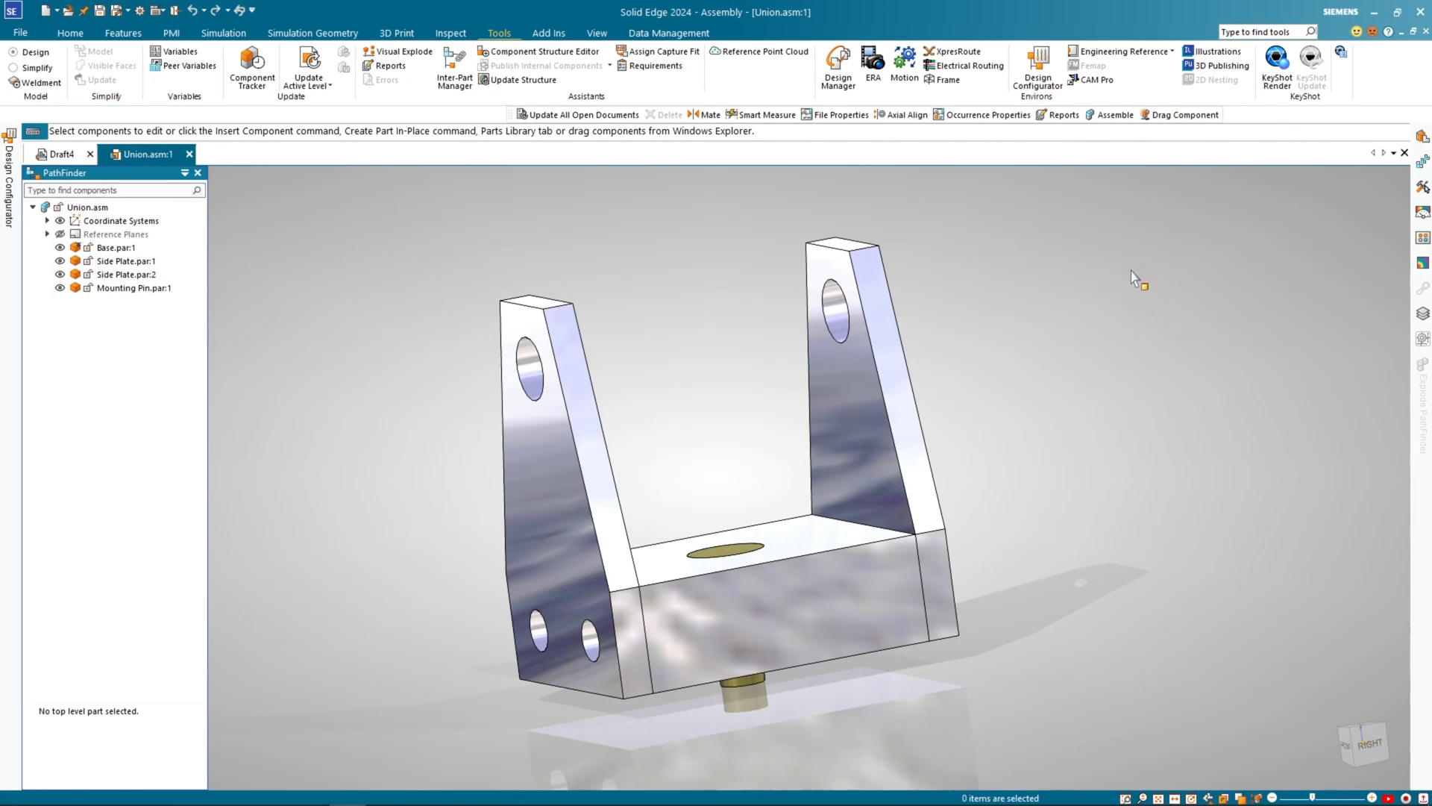
# Step: Create a drawing of the active Union assembly using the ANSI Inch Draft.dft template and the Drawing View Creation Wizard
pyautogui.click(26, 36)
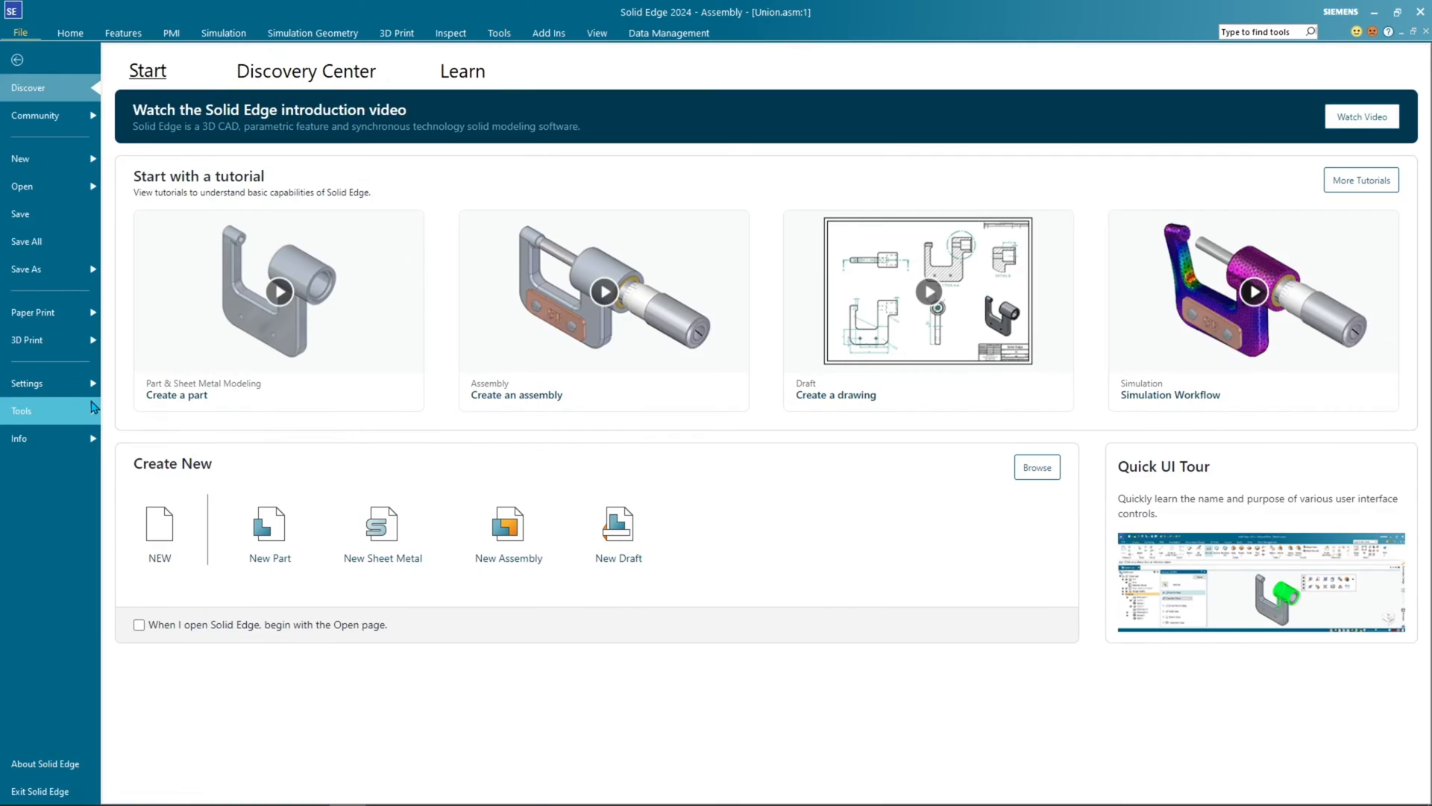
pyautogui.click(62, 192)
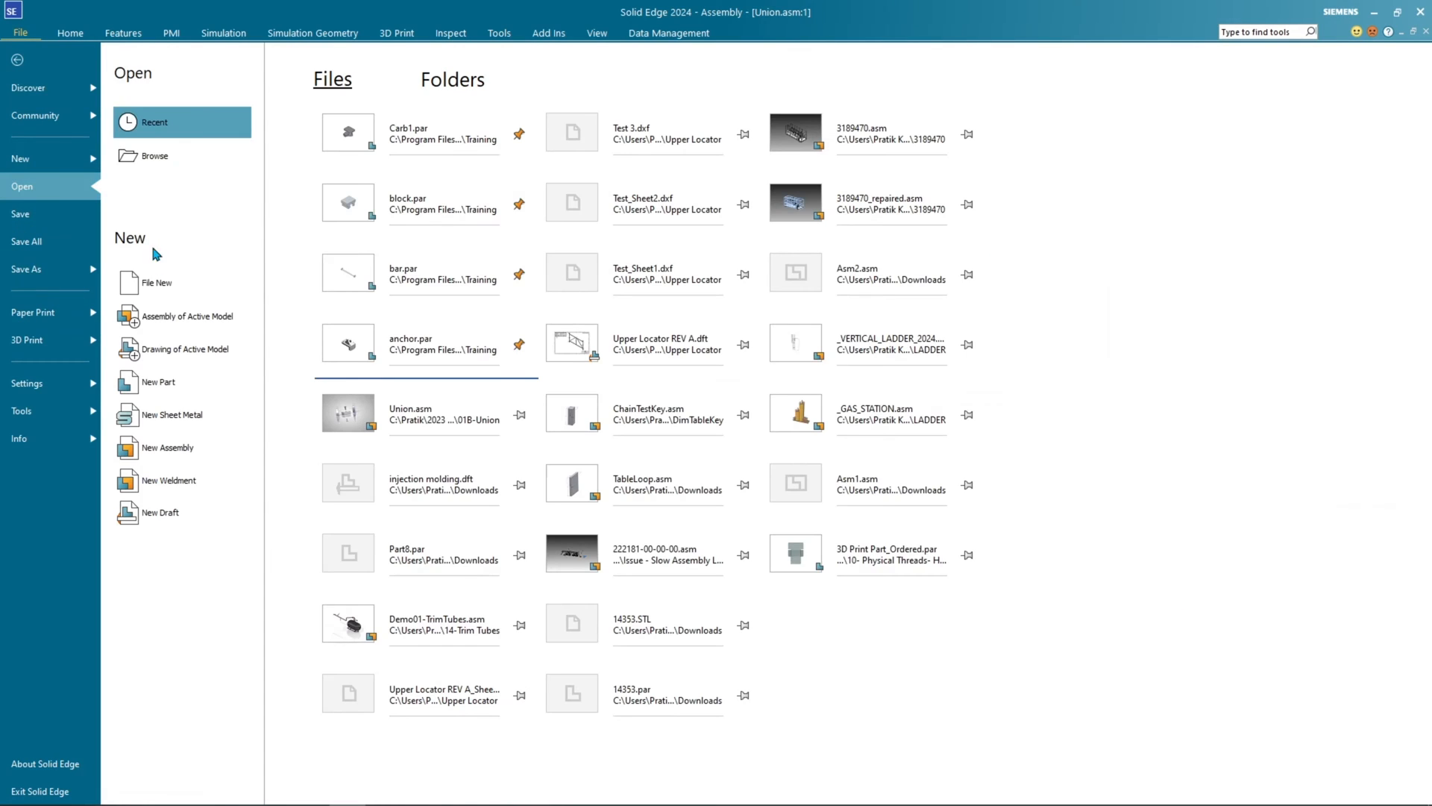
pyautogui.click(174, 360)
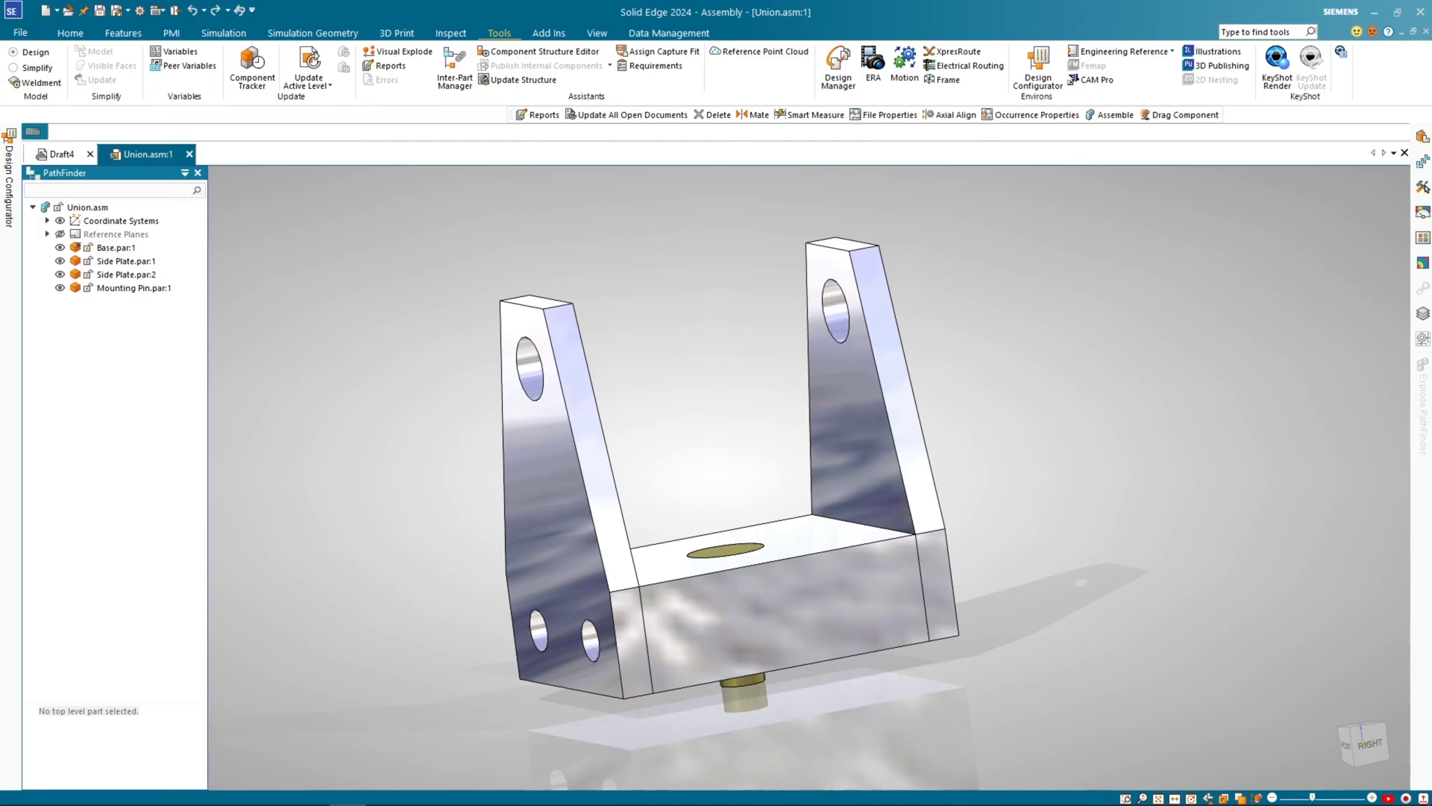
pyautogui.moveTo(1066, 269)
pyautogui.mouseDown()
pyautogui.moveTo(758, 248)
pyautogui.moveTo(534, 194)
pyautogui.mouseUp()
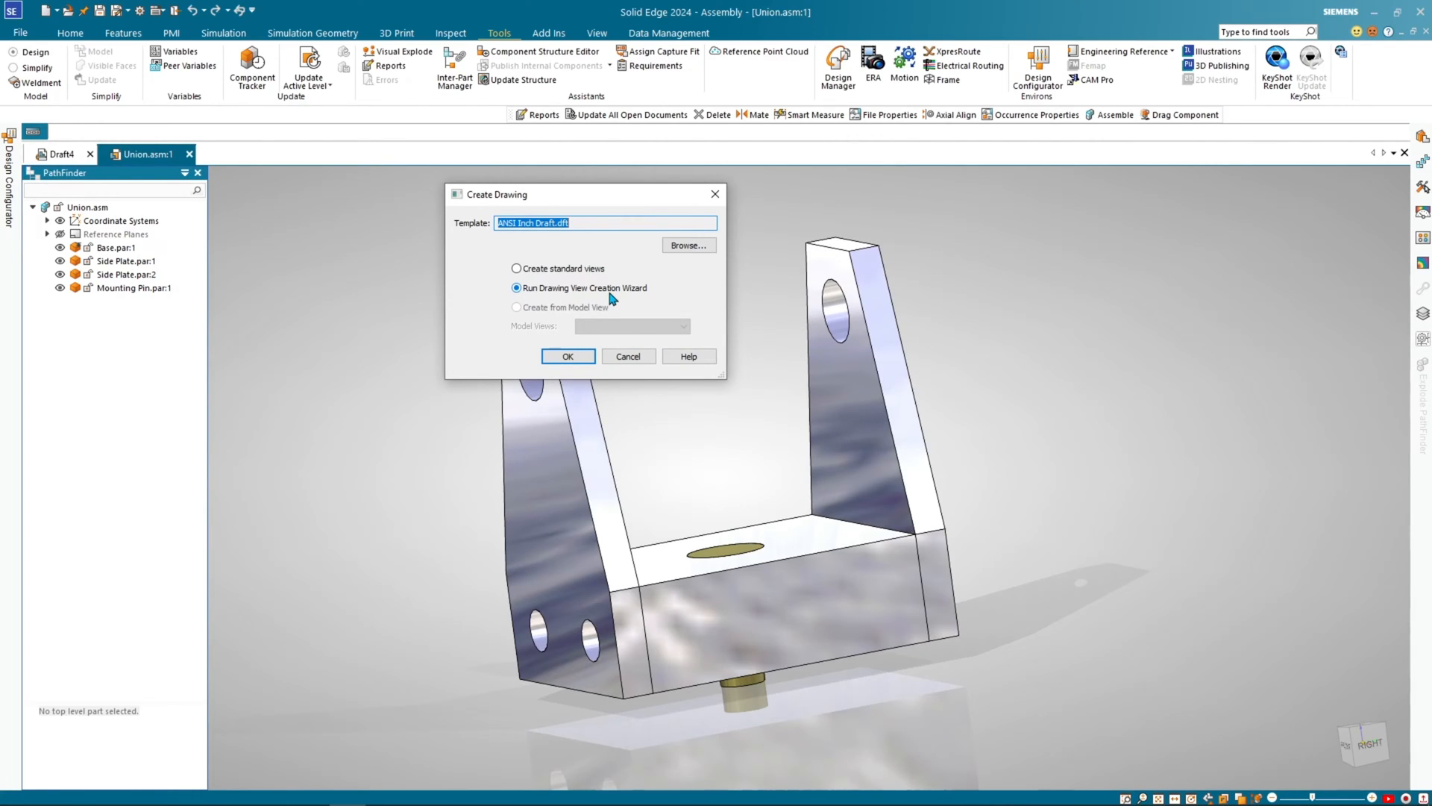
pyautogui.click(568, 356)
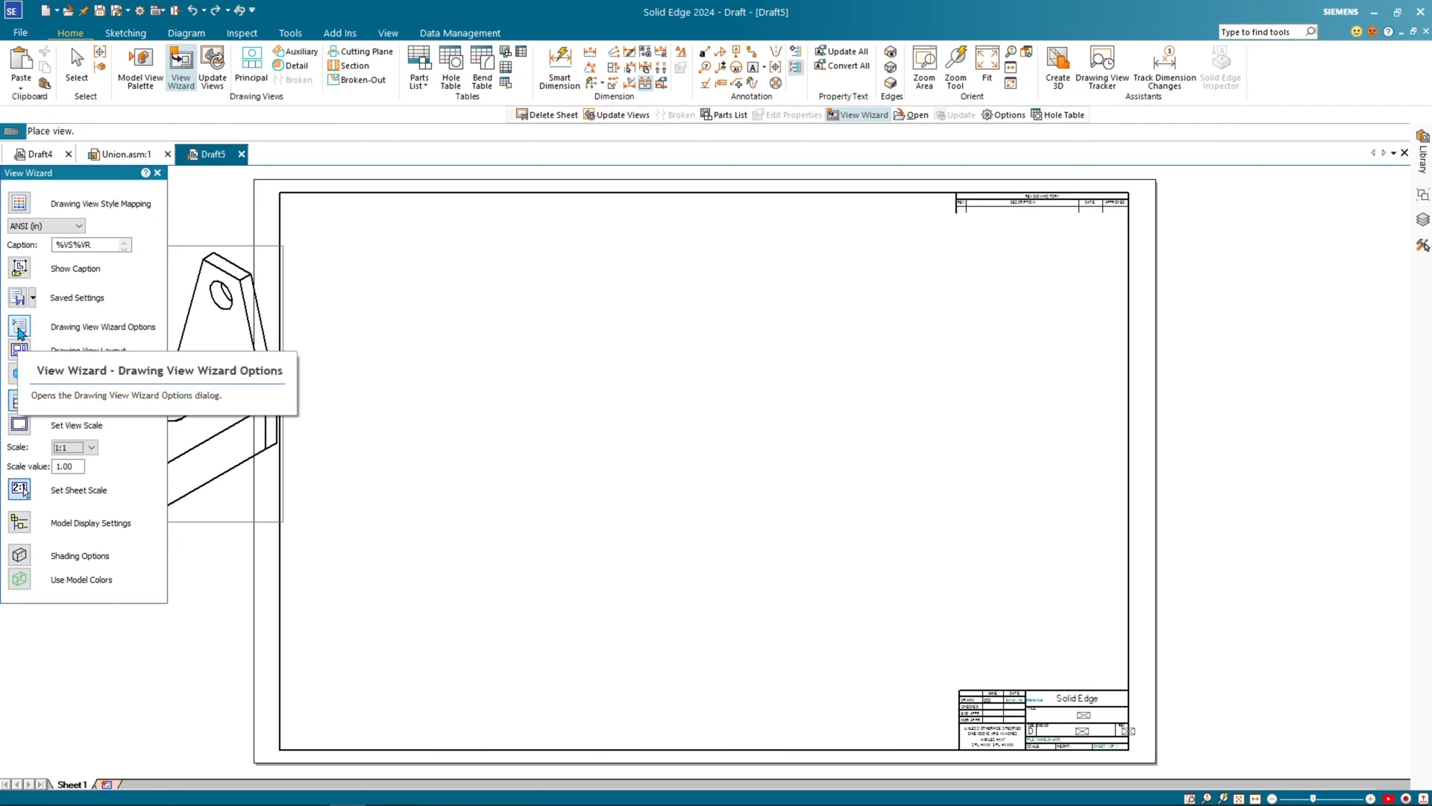
# Step: Place a view of the Union assembly on Sheet1 using its saved explode configuration in the drawing view wizard options
pyautogui.click(19, 328)
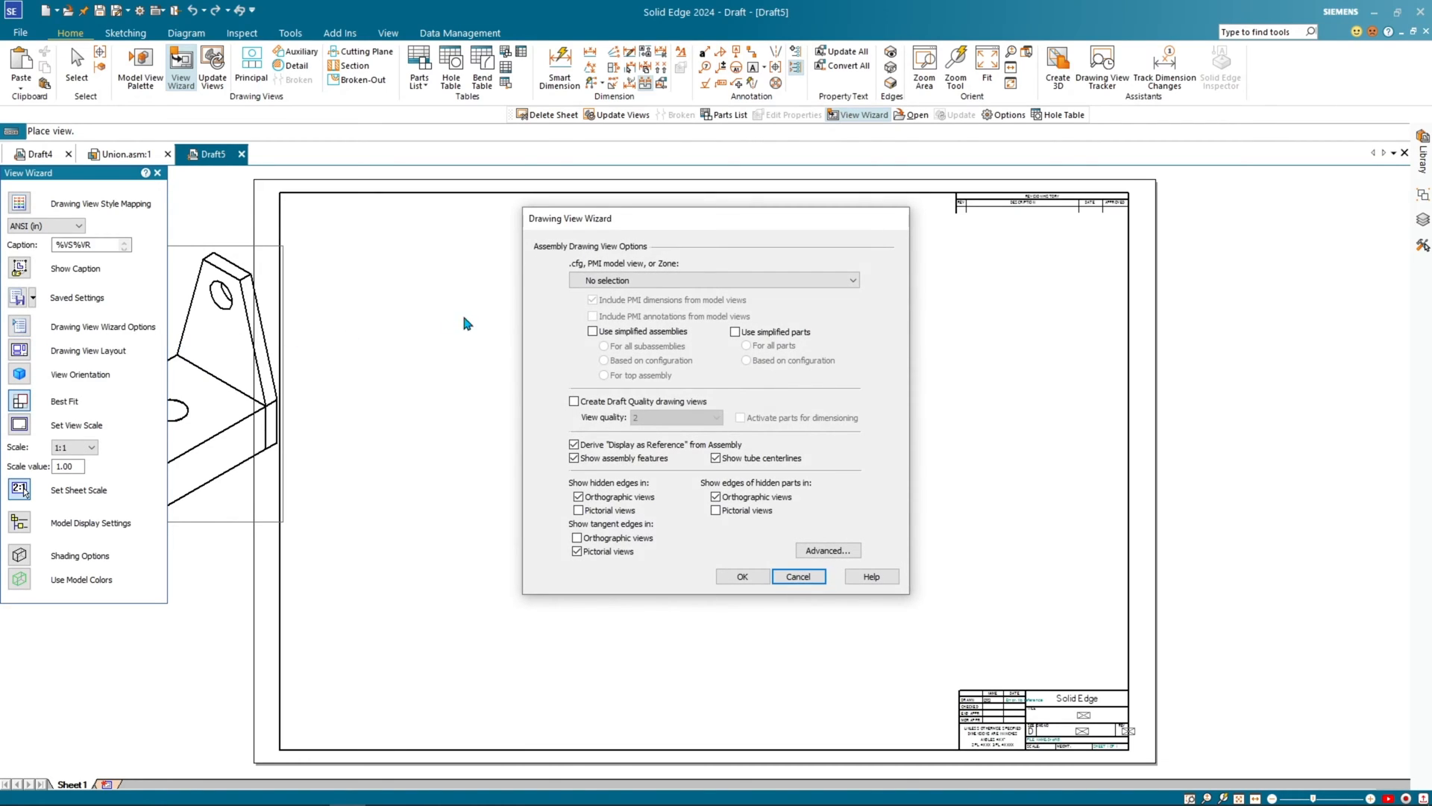
pyautogui.click(623, 282)
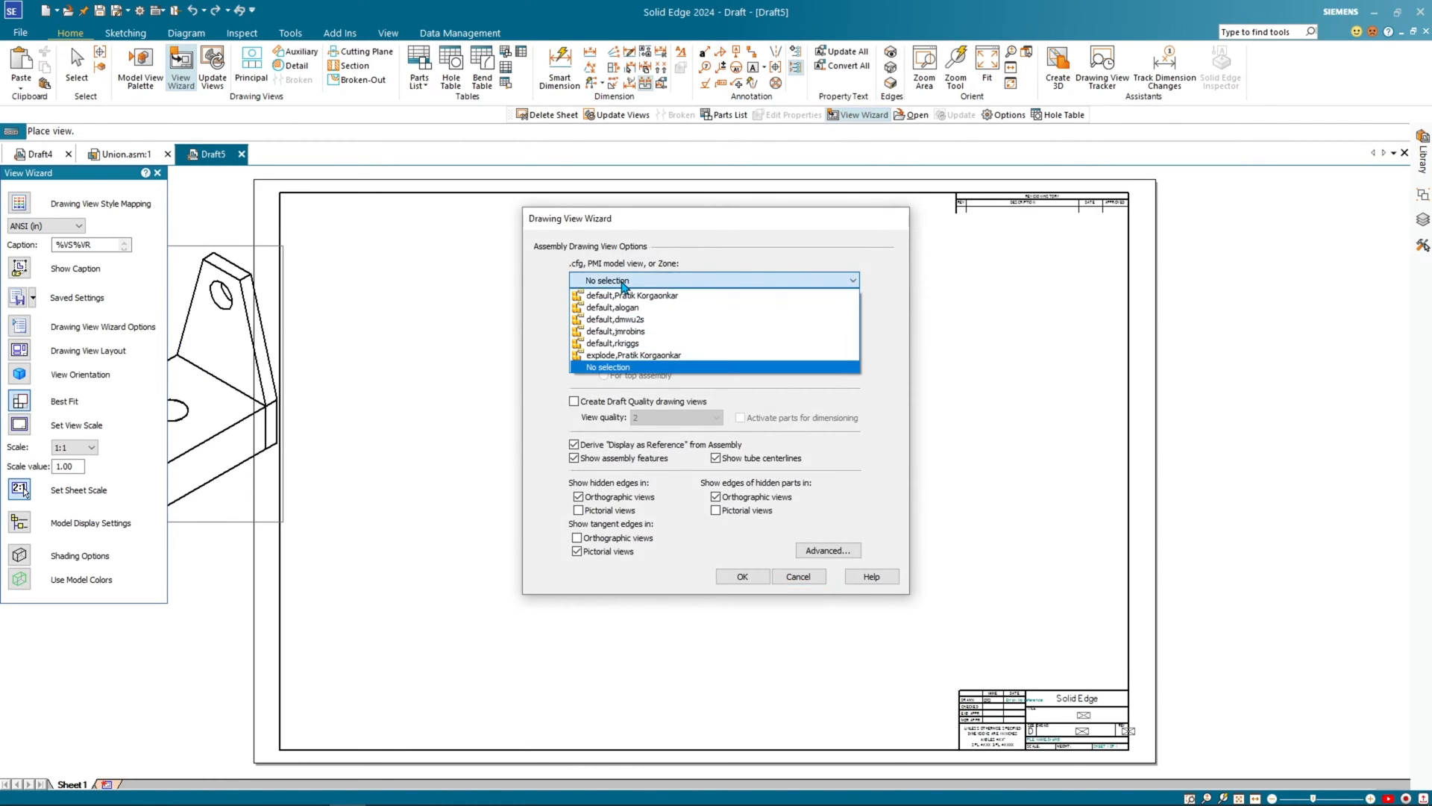
pyautogui.click(636, 357)
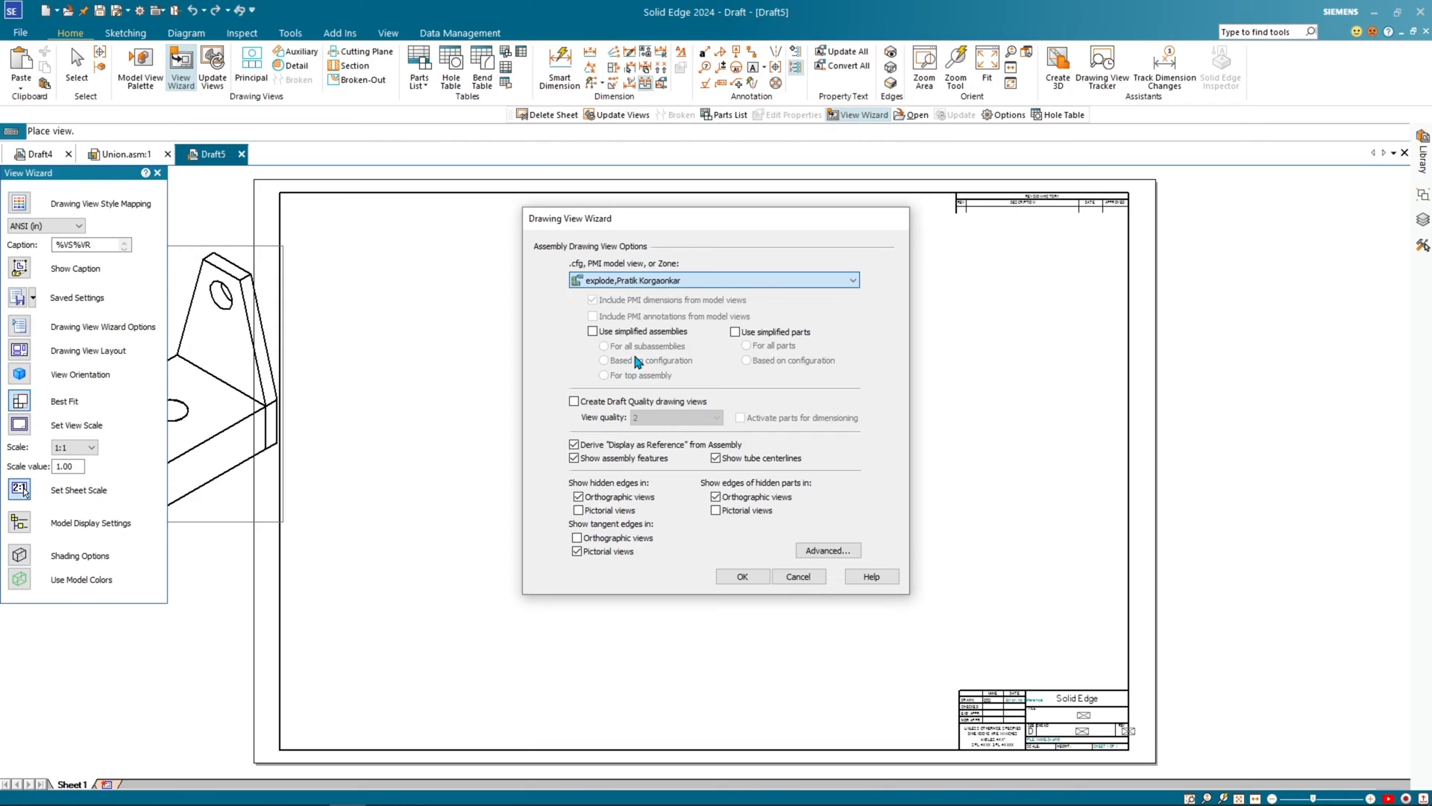
pyautogui.click(758, 582)
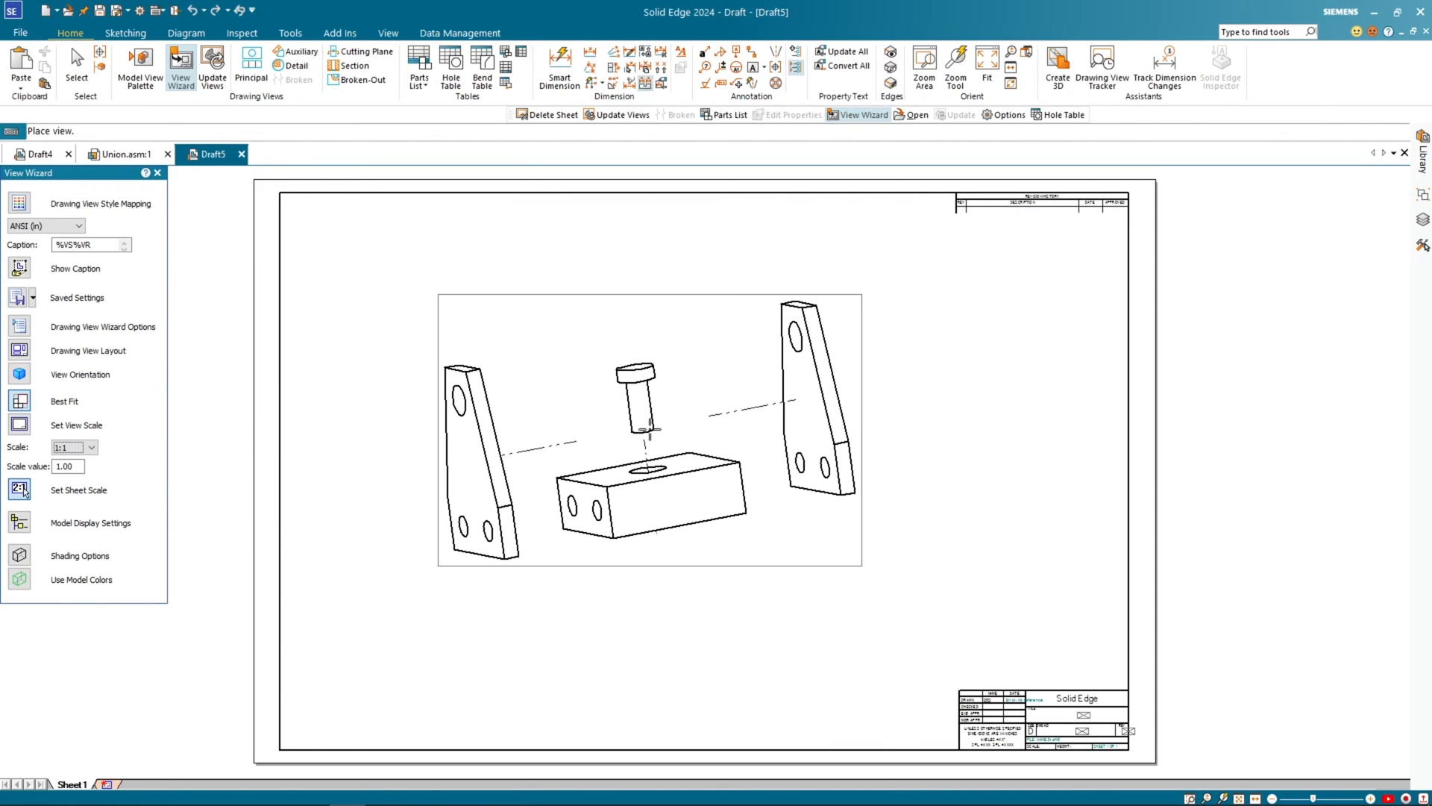
pyautogui.click(730, 509)
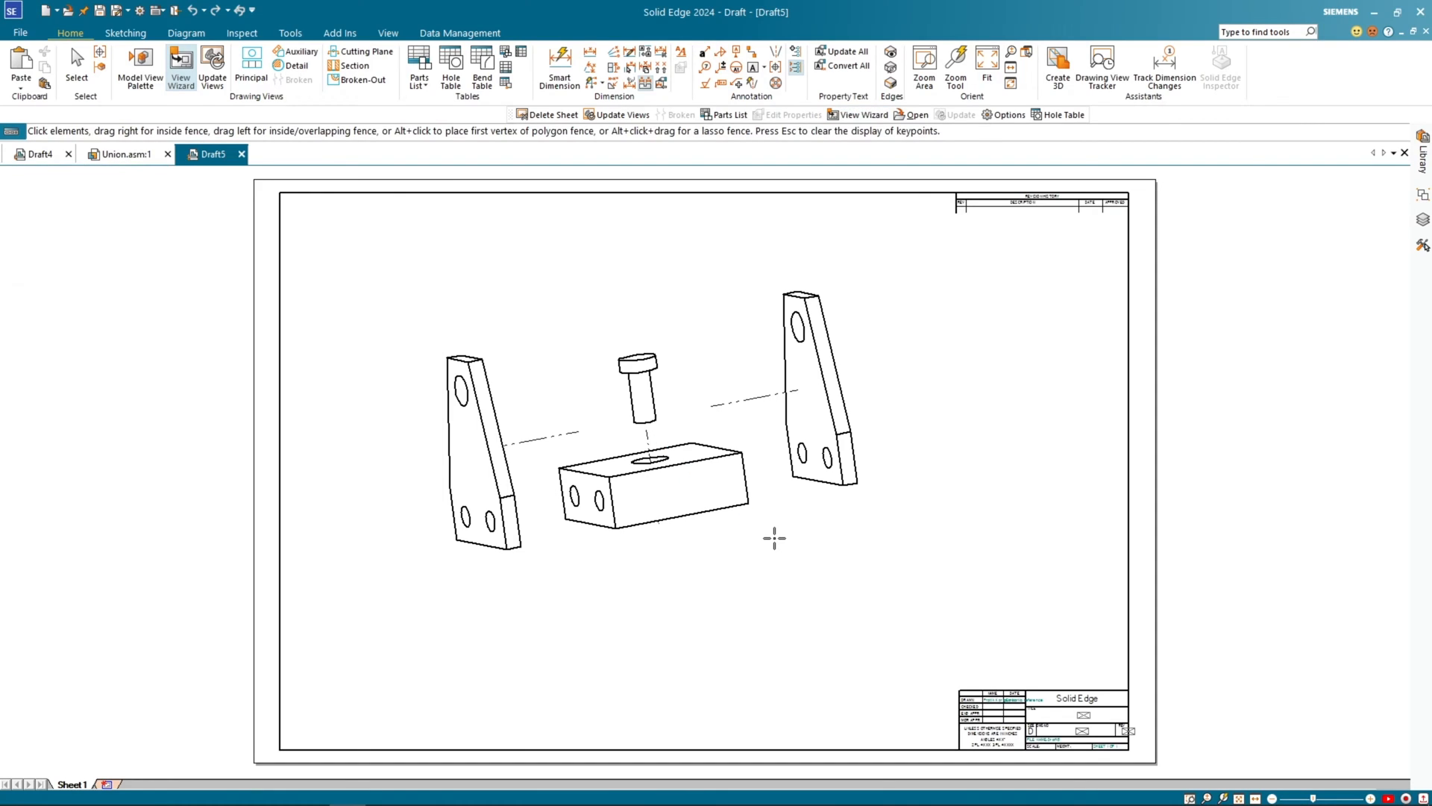
pyautogui.click(775, 538)
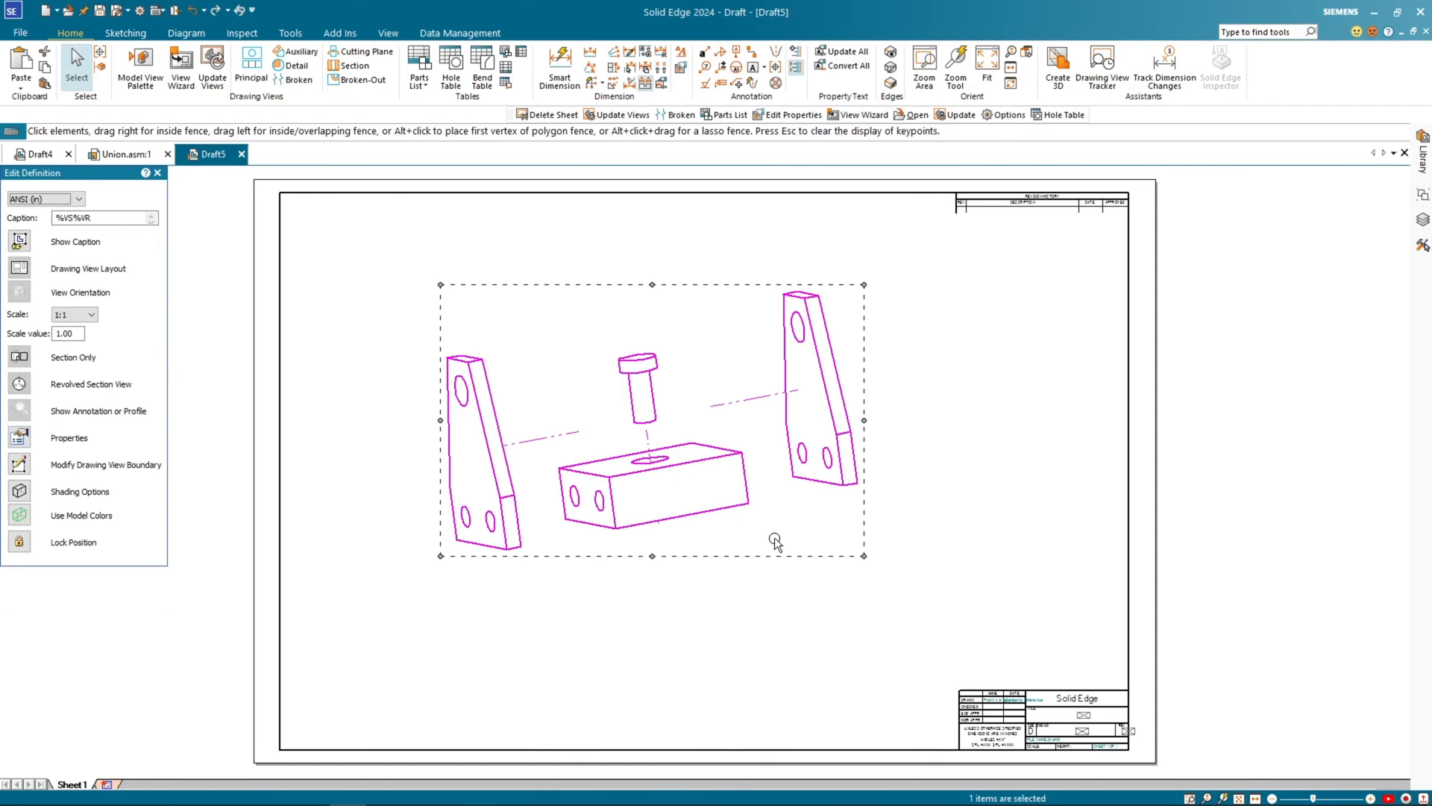
pyautogui.press('Escape')
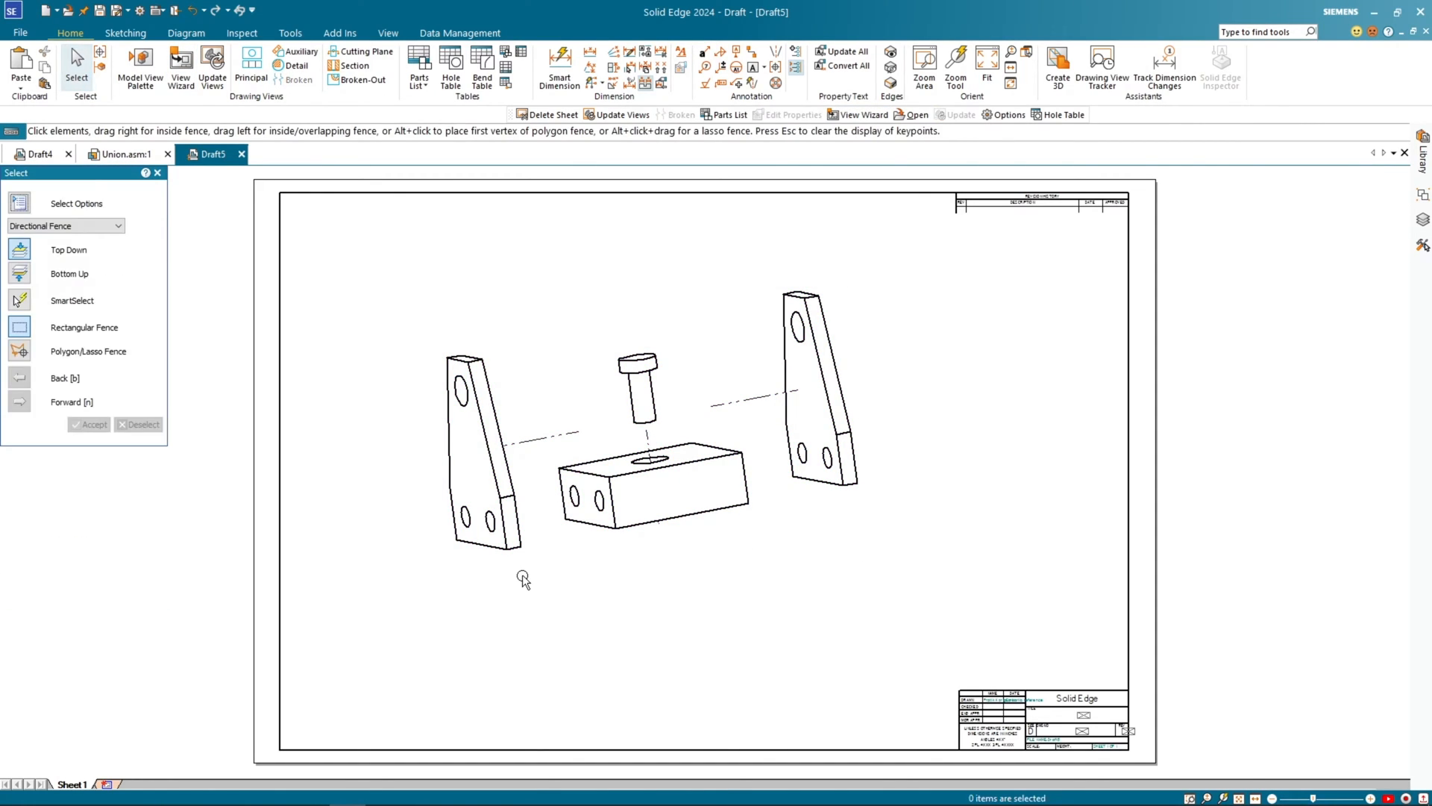
# Step: Add Sheet2 and place only a top view of the Union assembly on it, without any additional principal views
pyautogui.click(119, 785)
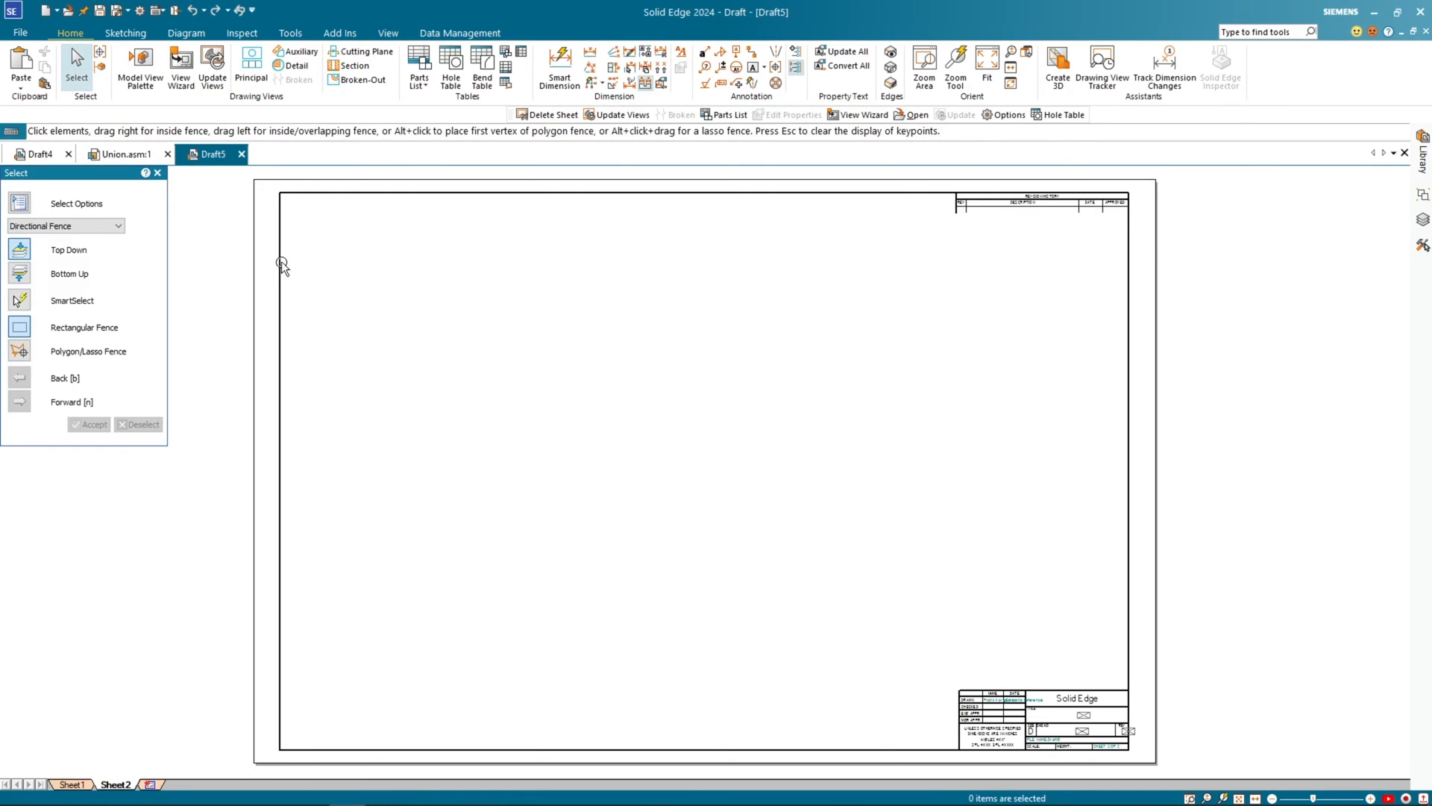
pyautogui.click(179, 74)
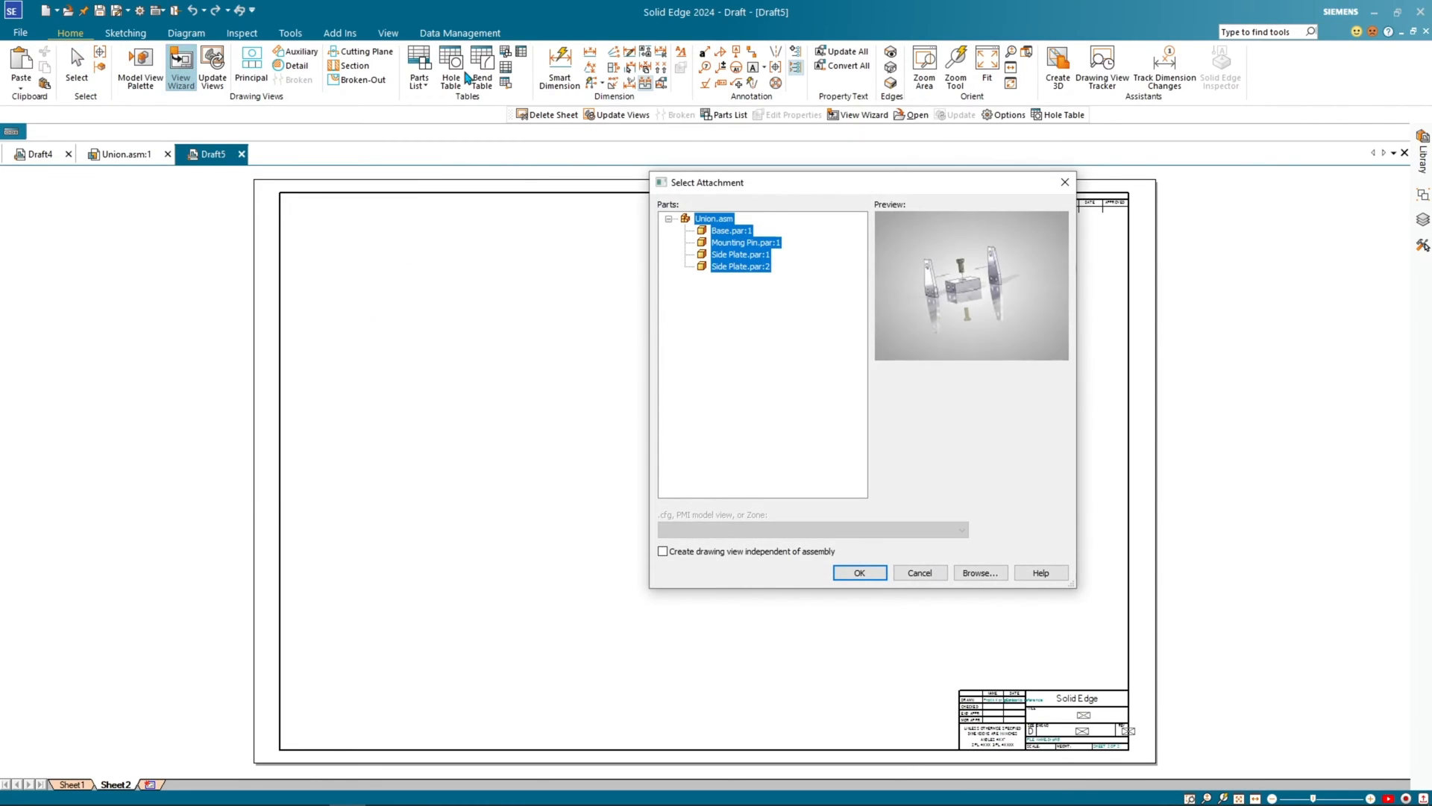
pyautogui.click(851, 571)
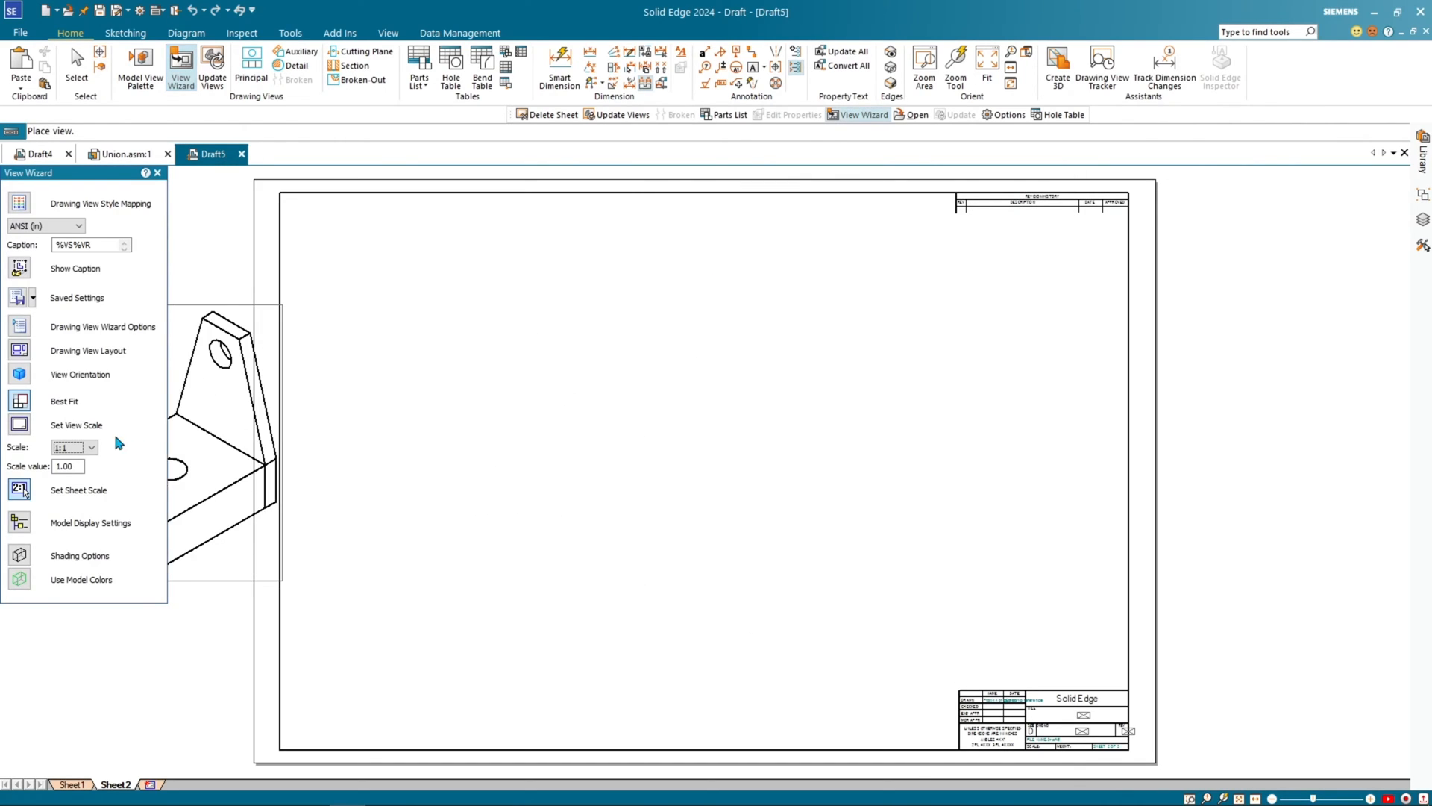
pyautogui.click(19, 374)
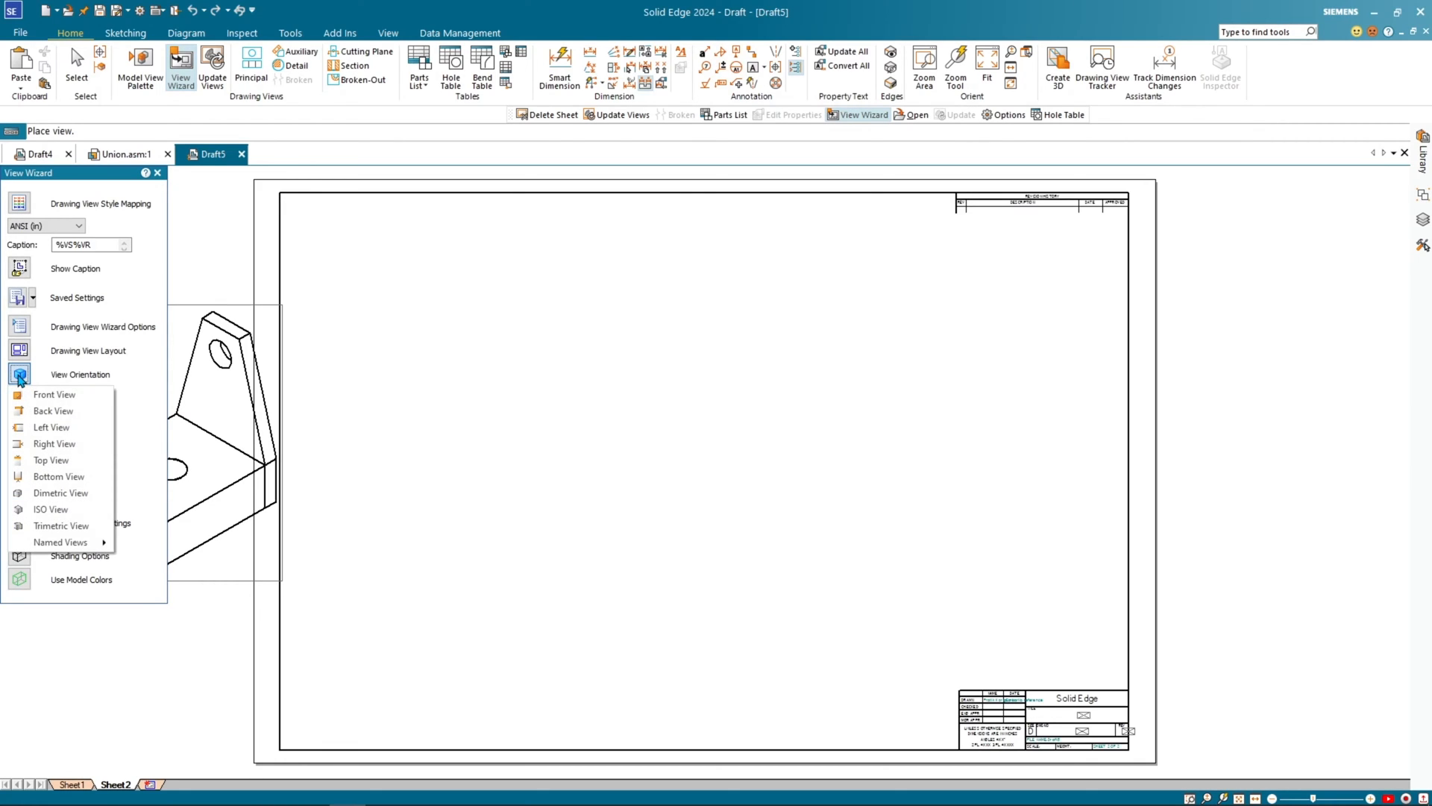
pyautogui.click(51, 460)
pyautogui.scroll(-1, 539, 455)
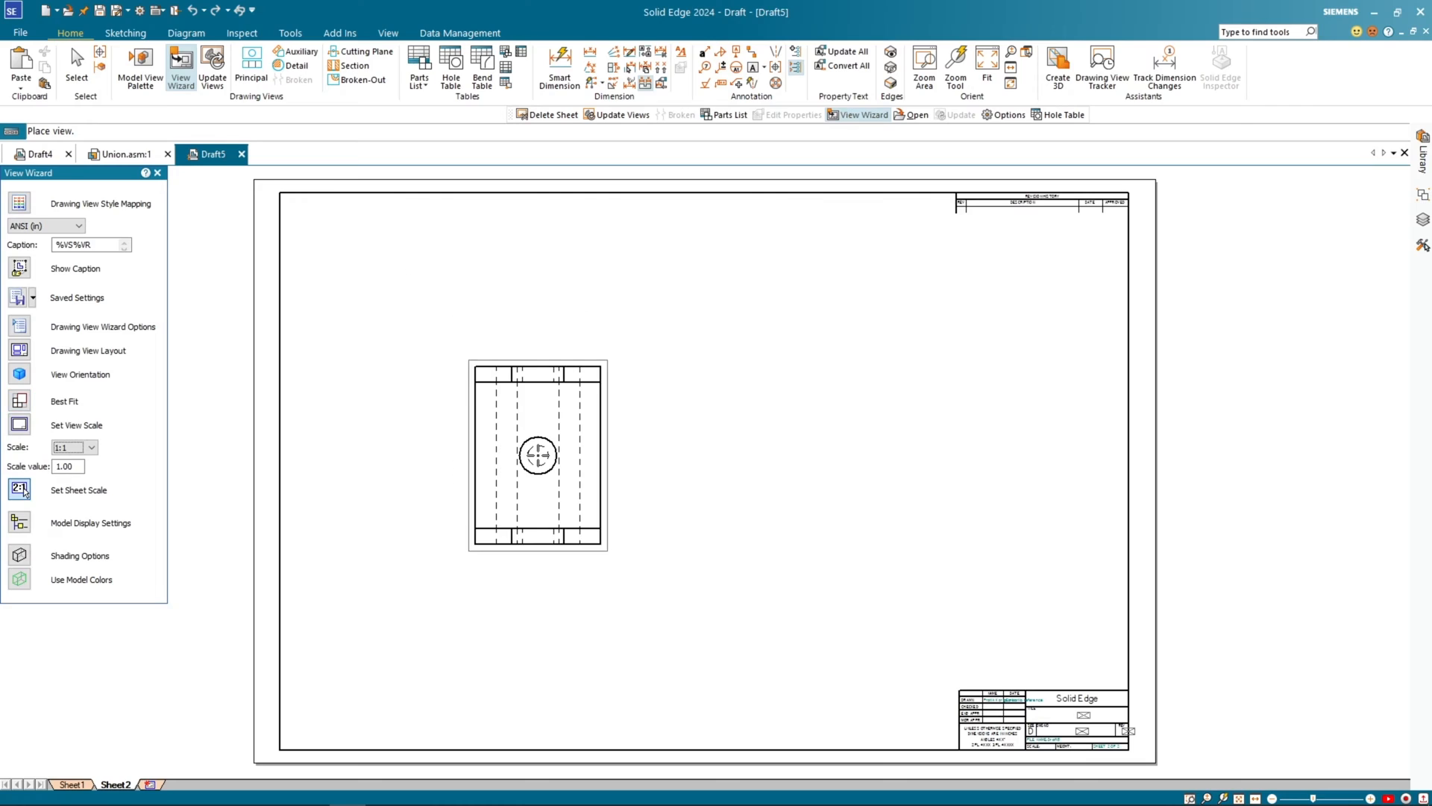
pyautogui.click(519, 427)
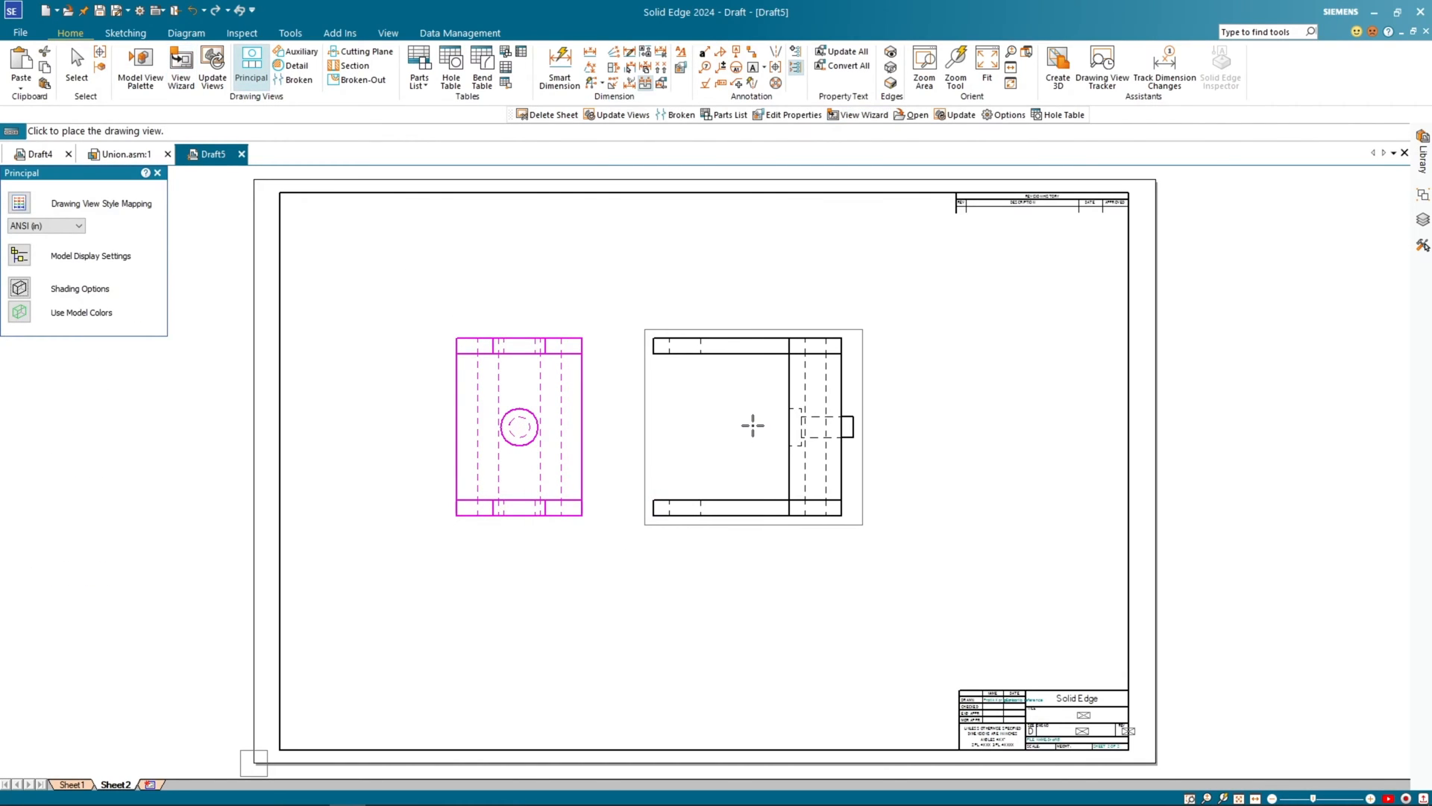
pyautogui.click(754, 427)
pyautogui.press('Escape')
# Step: Draw a vertical cutting plane about 11.17 in long through the middle of the top view, with its viewing direction facing left
pyautogui.scroll(1, 746, 432)
pyautogui.scroll(-1, 743, 442)
pyautogui.moveTo(732, 448); pyautogui.dragTo(774, 448, button='middle')
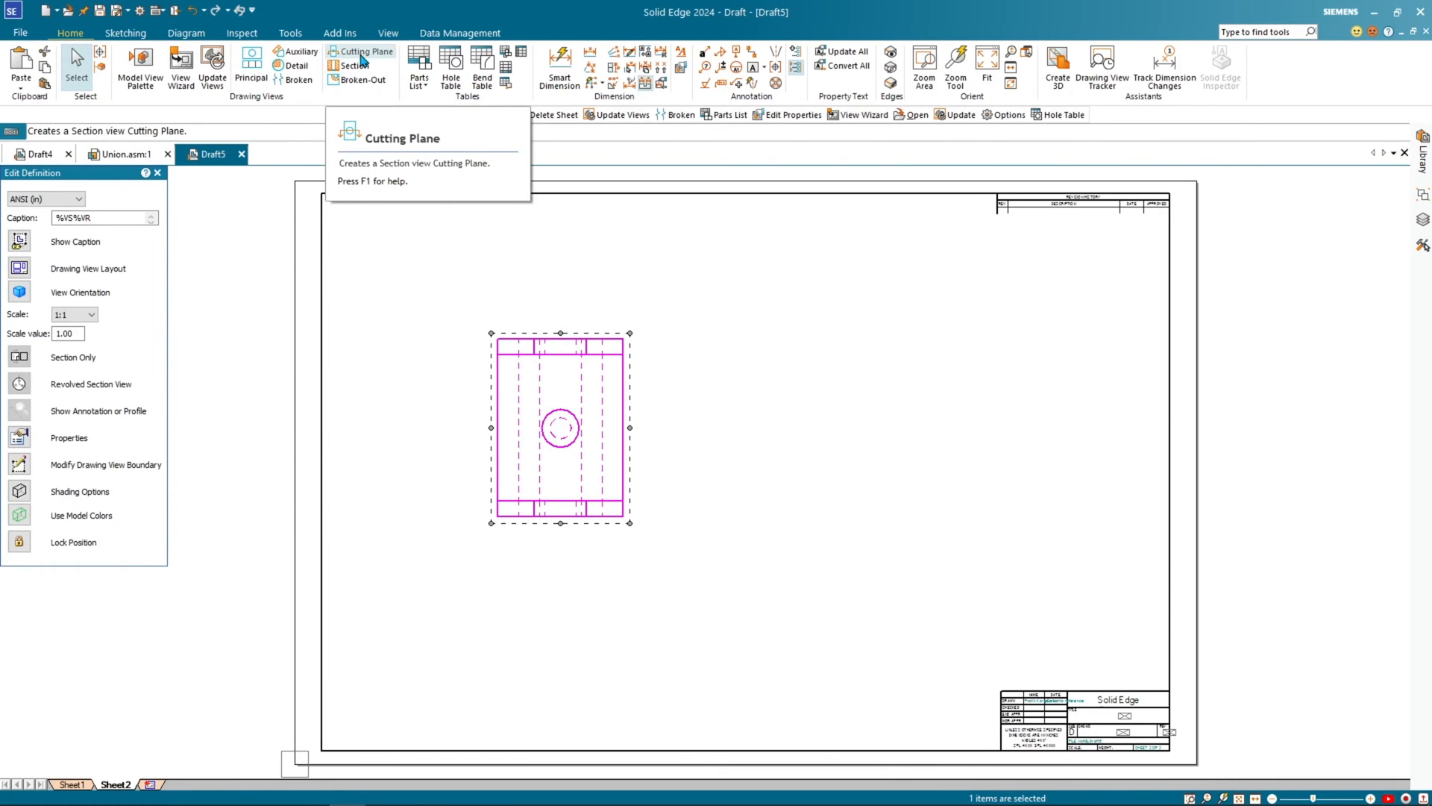
pyautogui.click(362, 54)
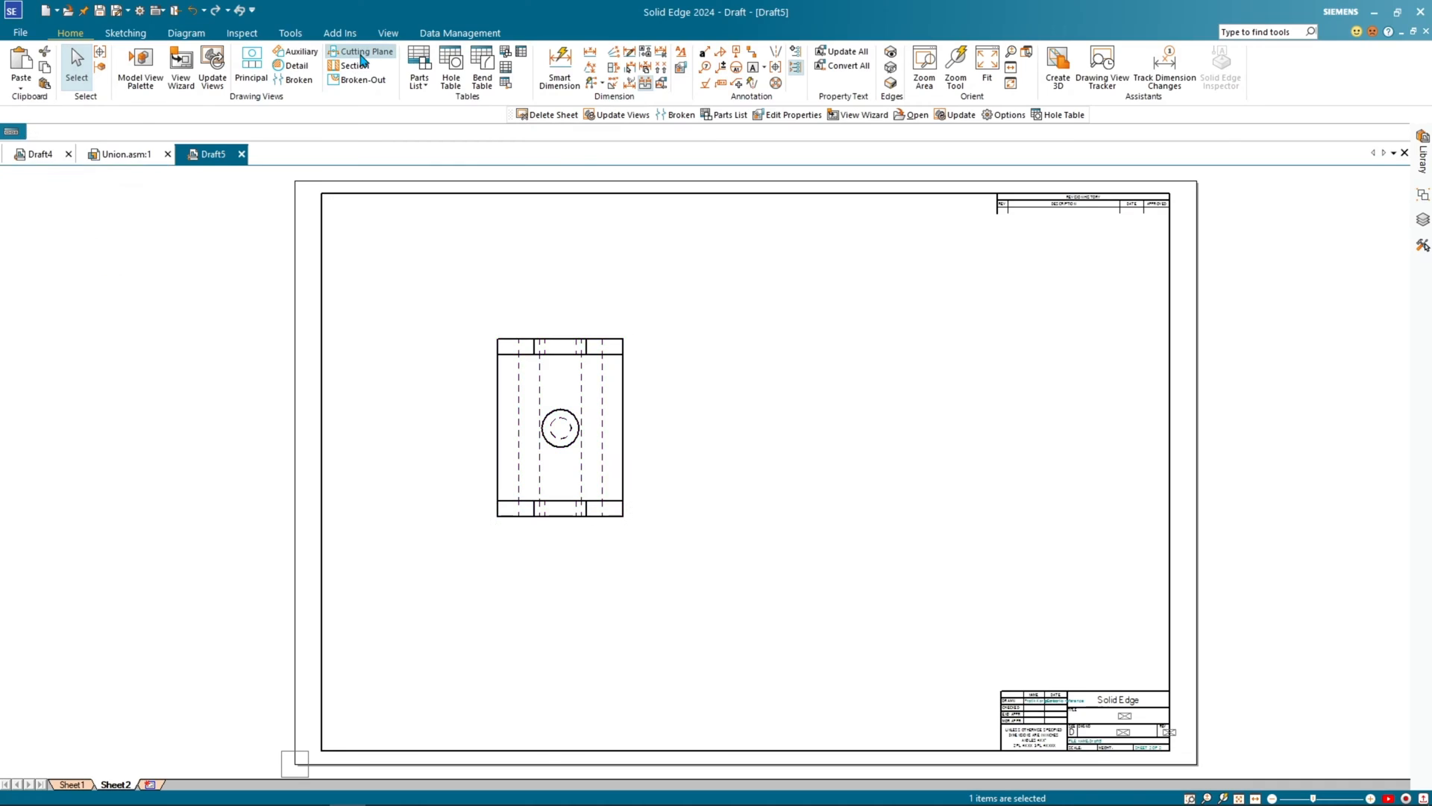
pyautogui.click(567, 352)
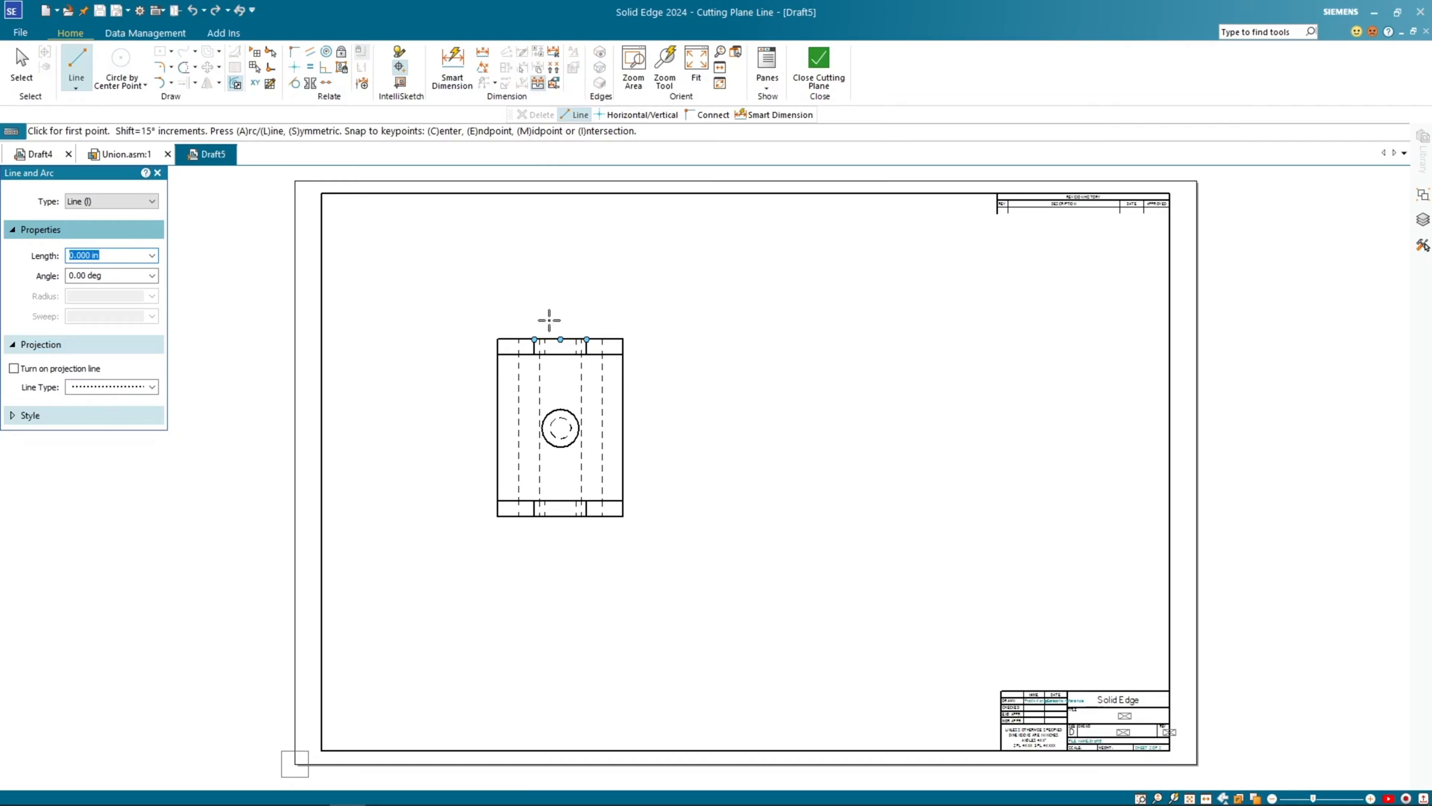
pyautogui.click(561, 289)
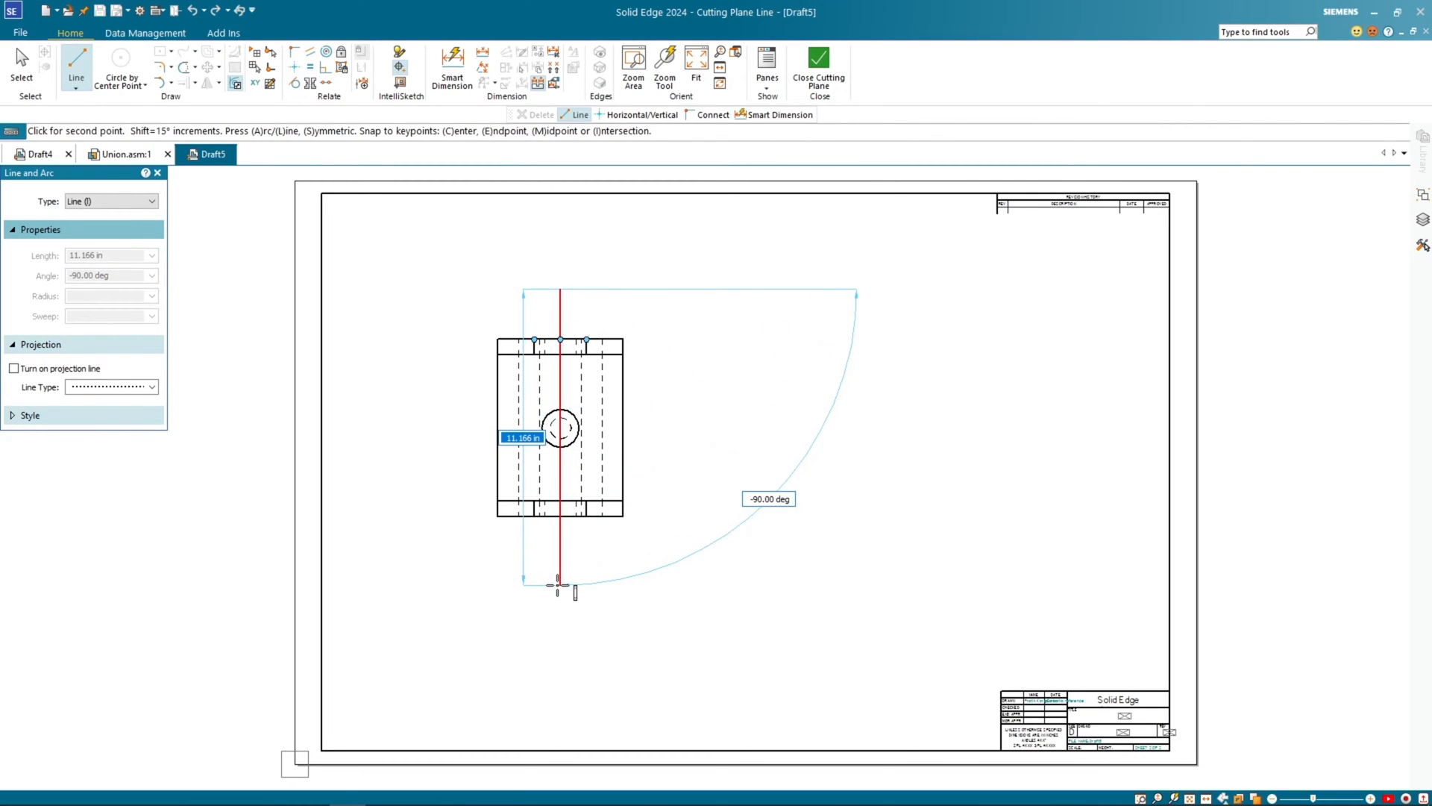
pyautogui.click(559, 584)
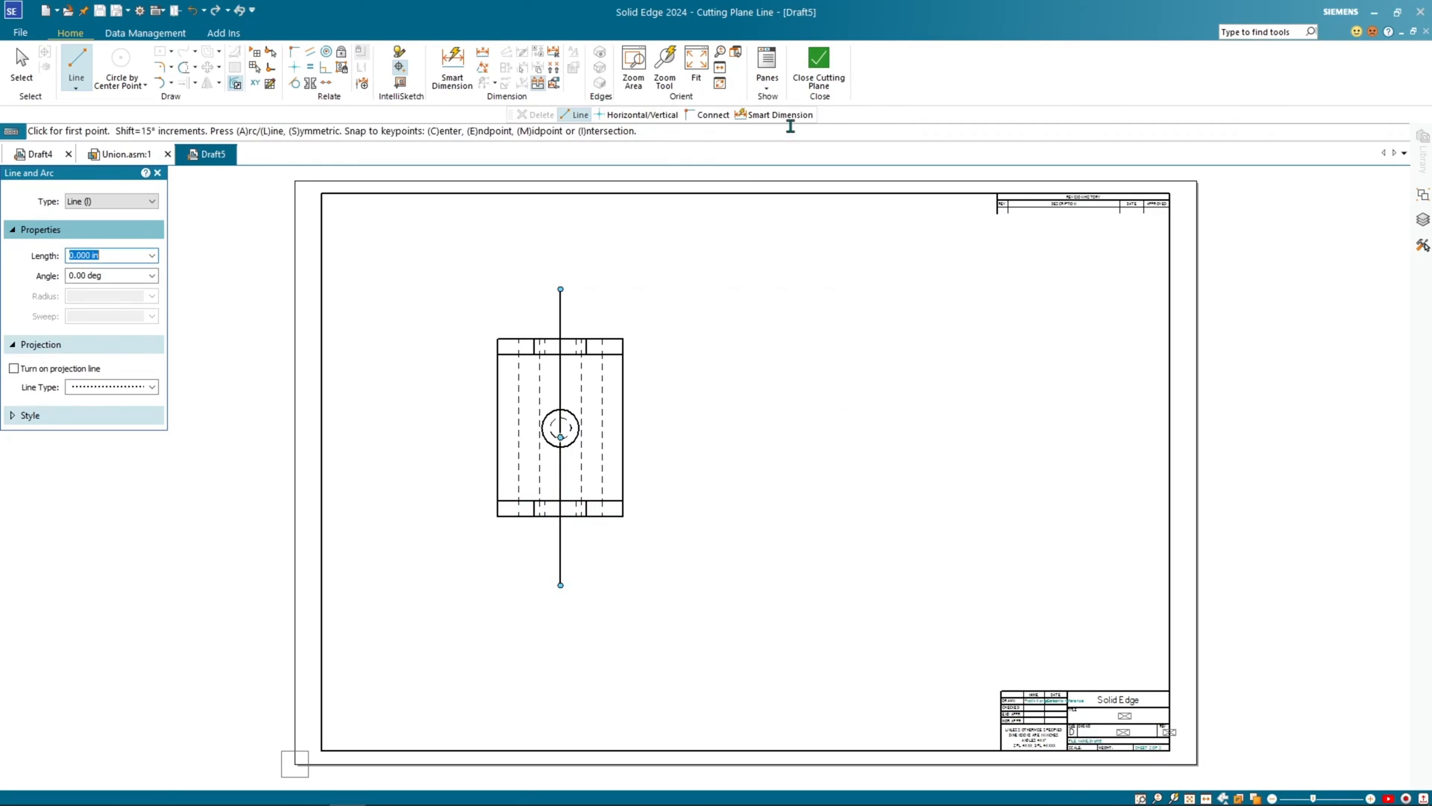
pyautogui.click(819, 66)
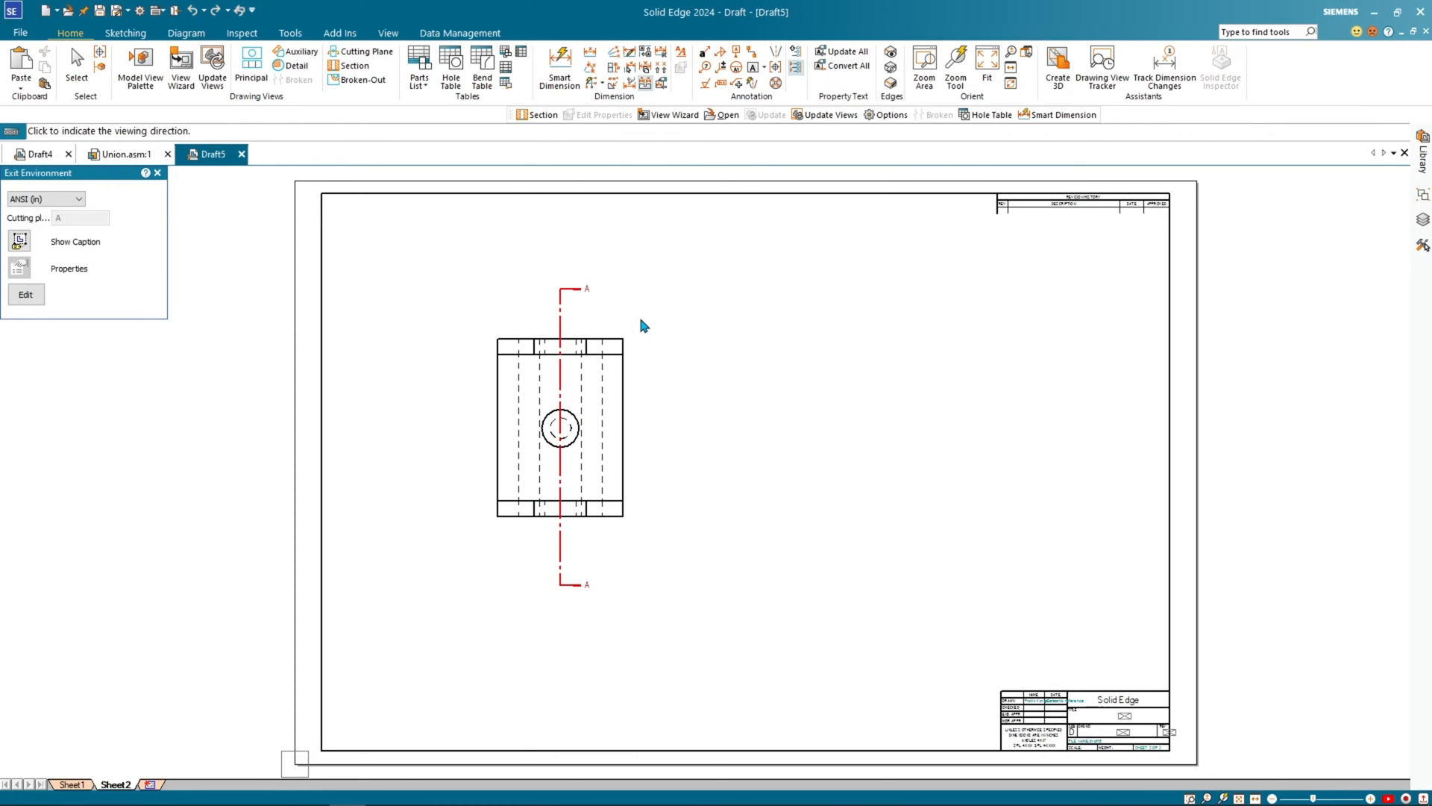
pyautogui.click(432, 319)
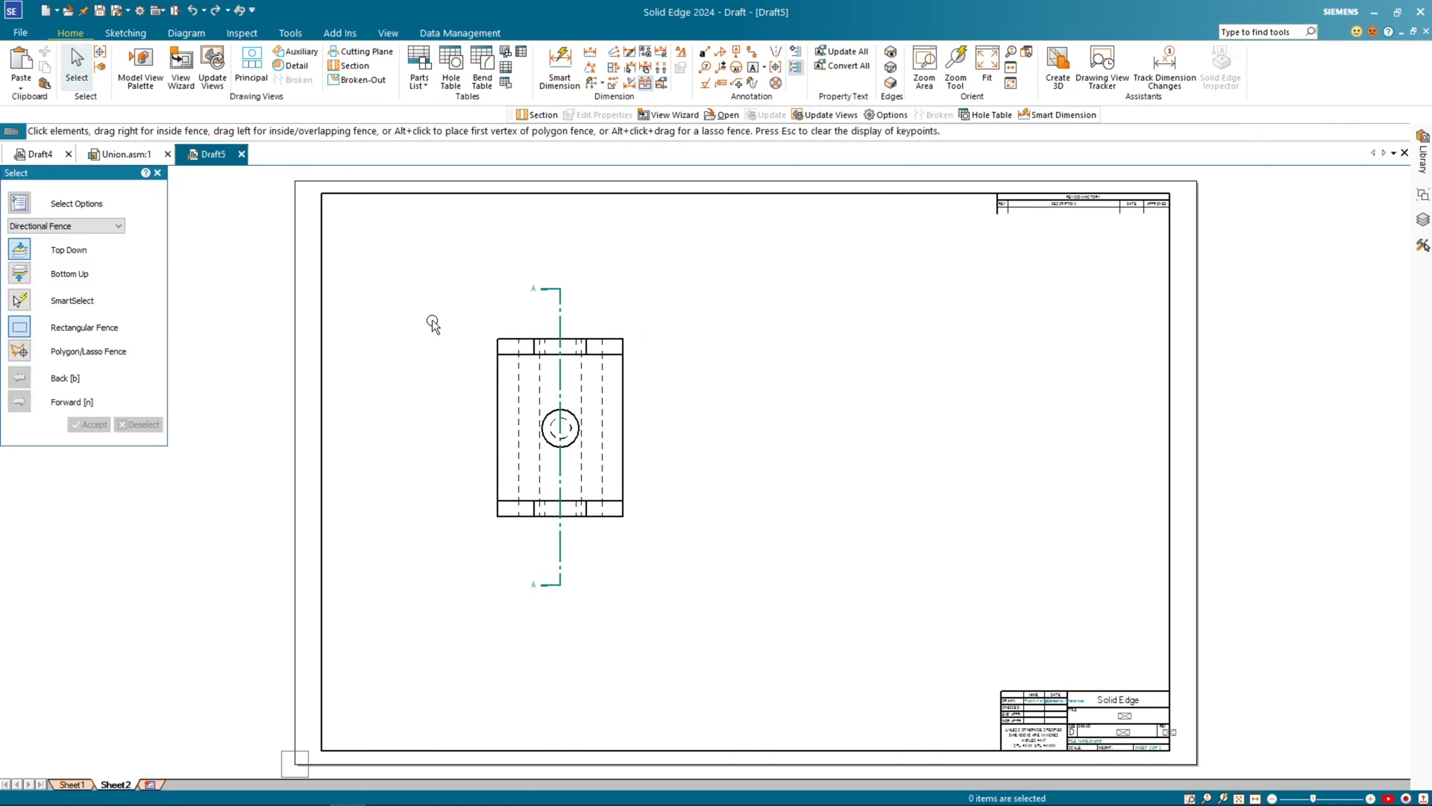
# Step: Create a section view from cutting plane A-A and place it to the right of the top view
pyautogui.click(356, 67)
pyautogui.click(560, 302)
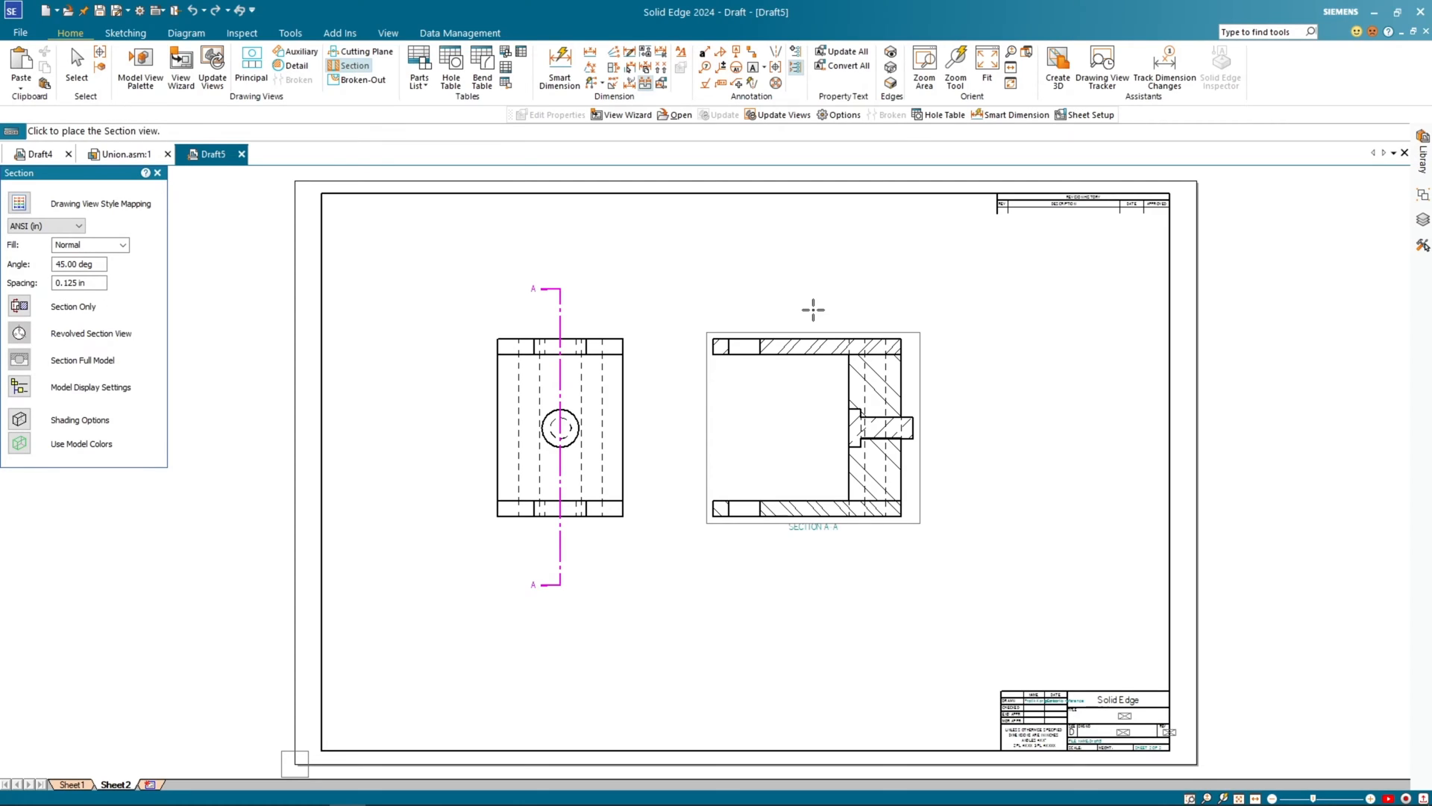
pyautogui.click(812, 424)
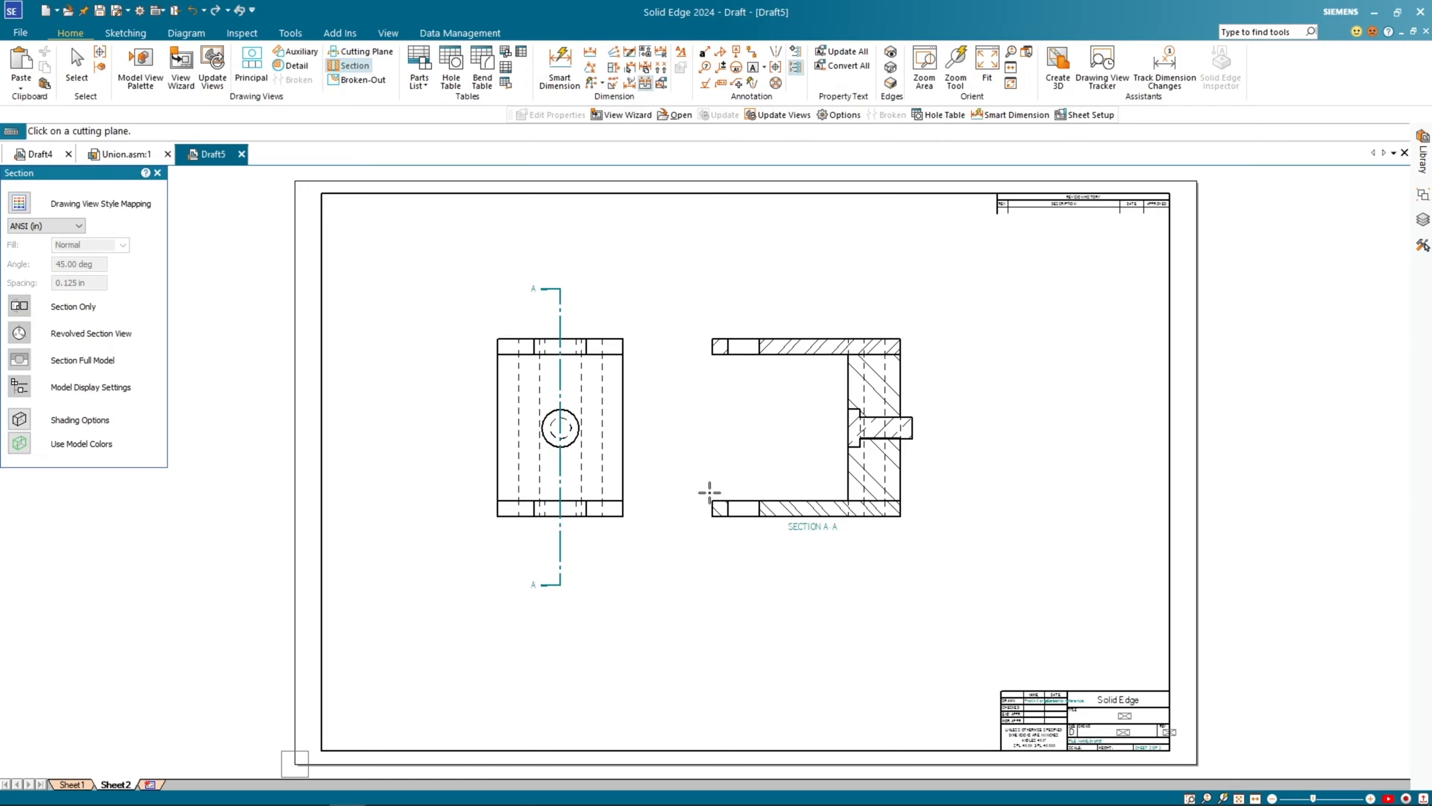
pyautogui.press('Escape')
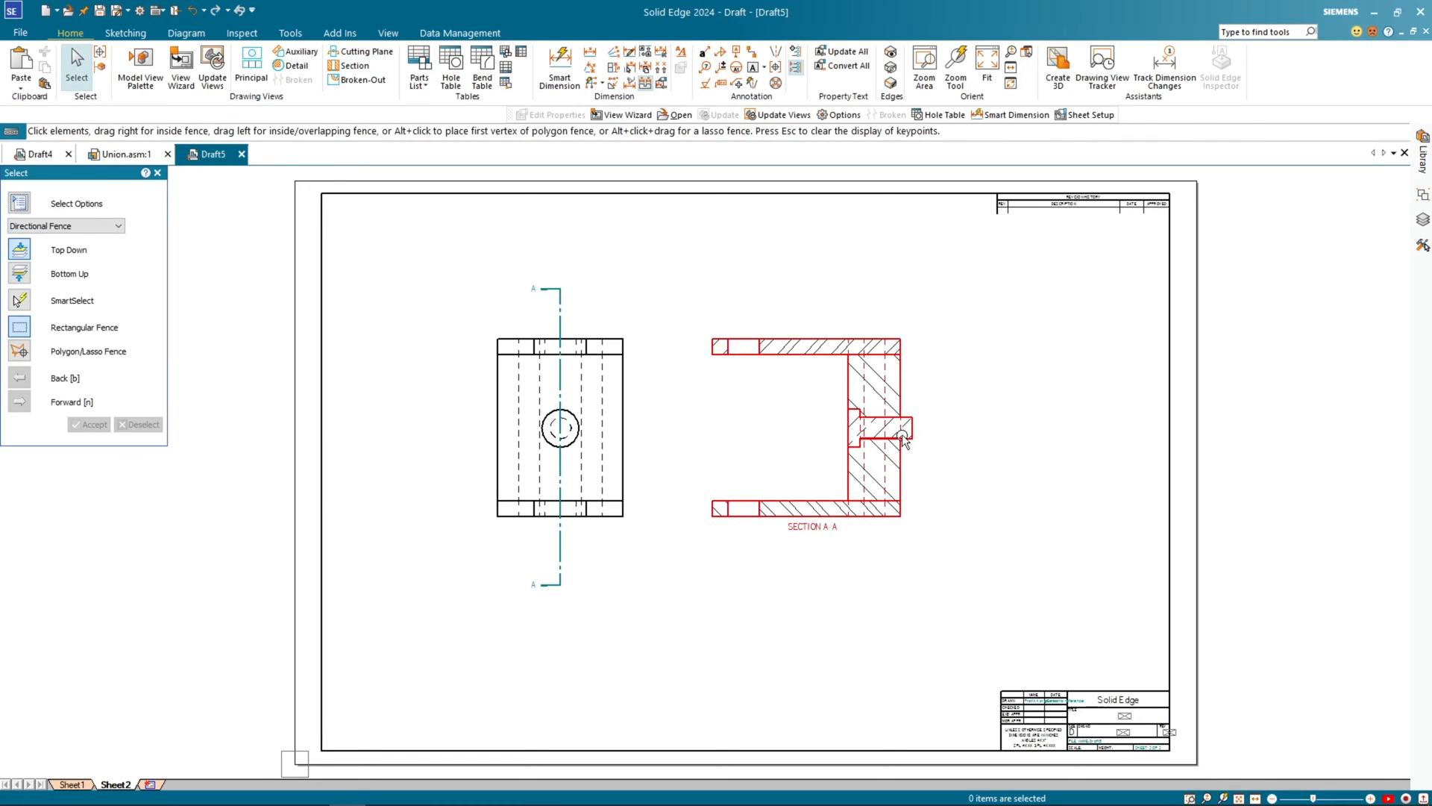
# Step: Turn off the display of Mounting Pin.par:1 and Side Plate.par:2 in the section view's properties
pyautogui.click(901, 429)
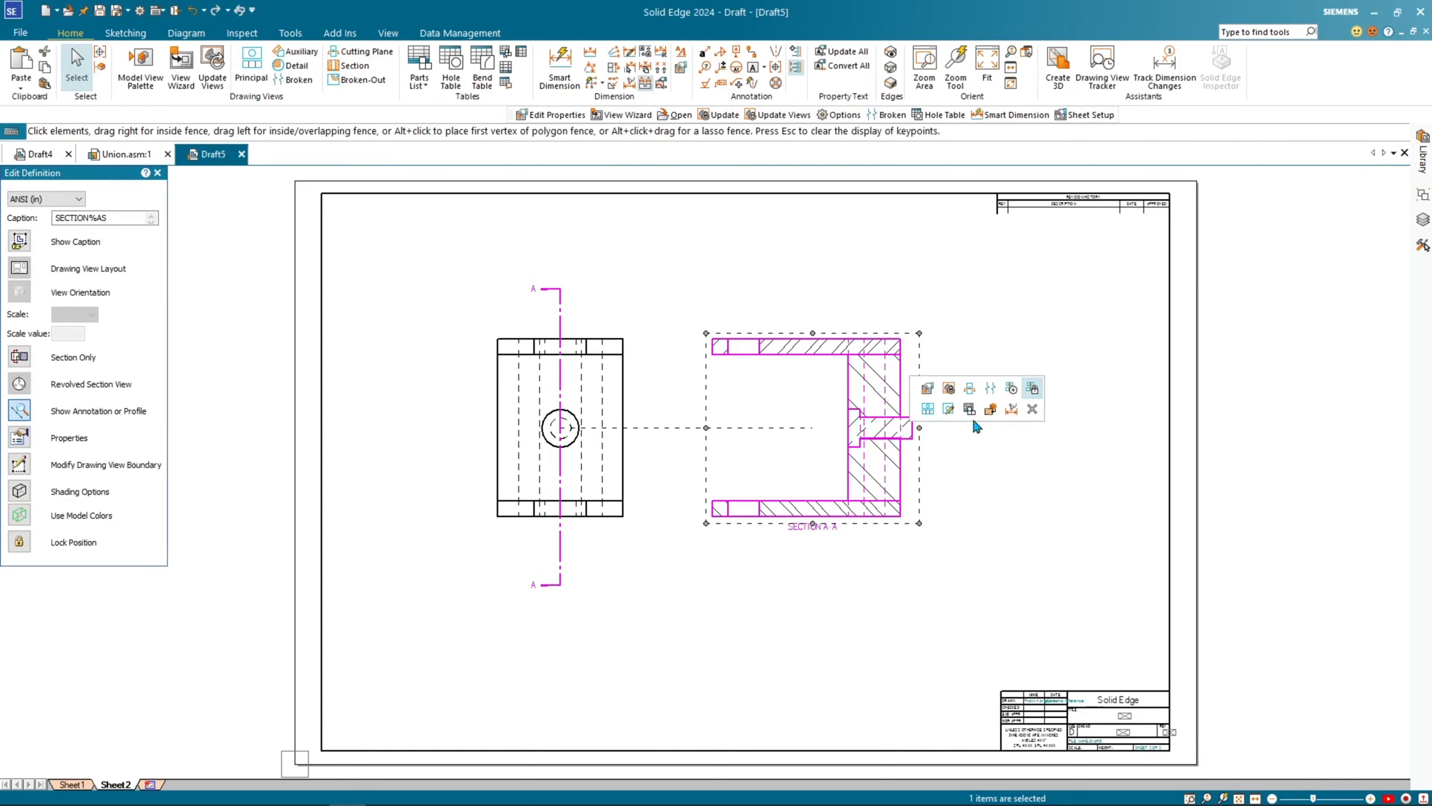
pyautogui.click(310, 418)
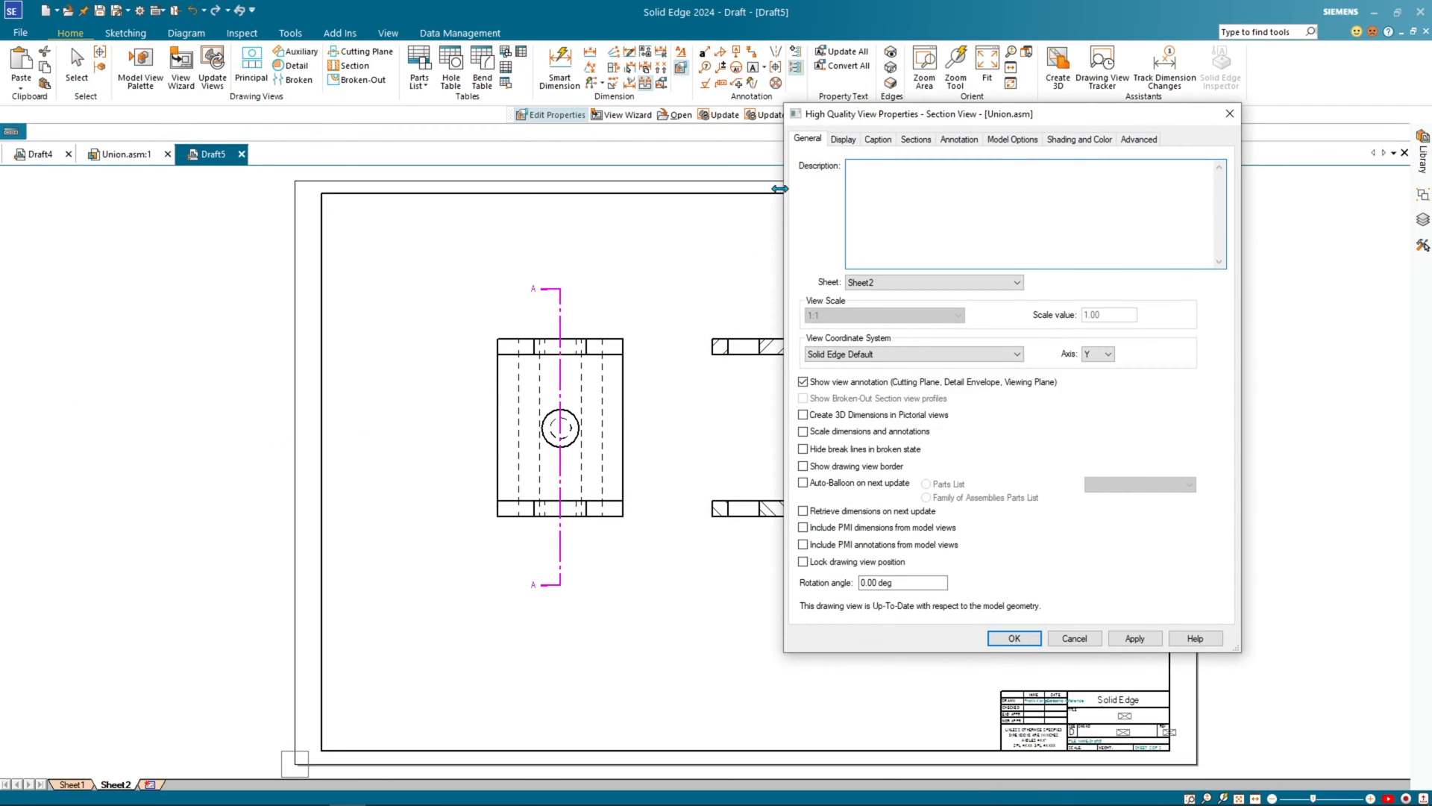
pyautogui.click(848, 140)
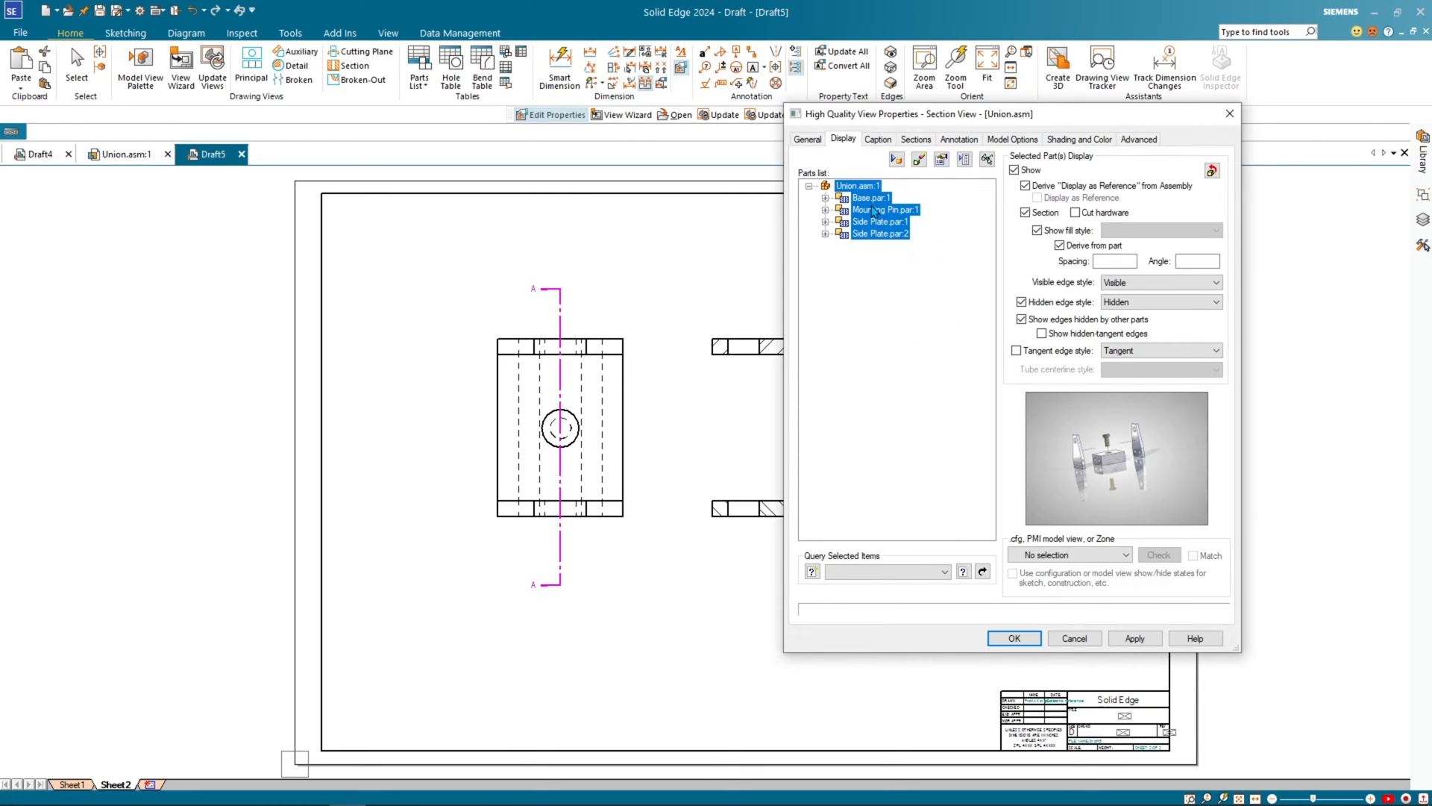
pyautogui.click(884, 210)
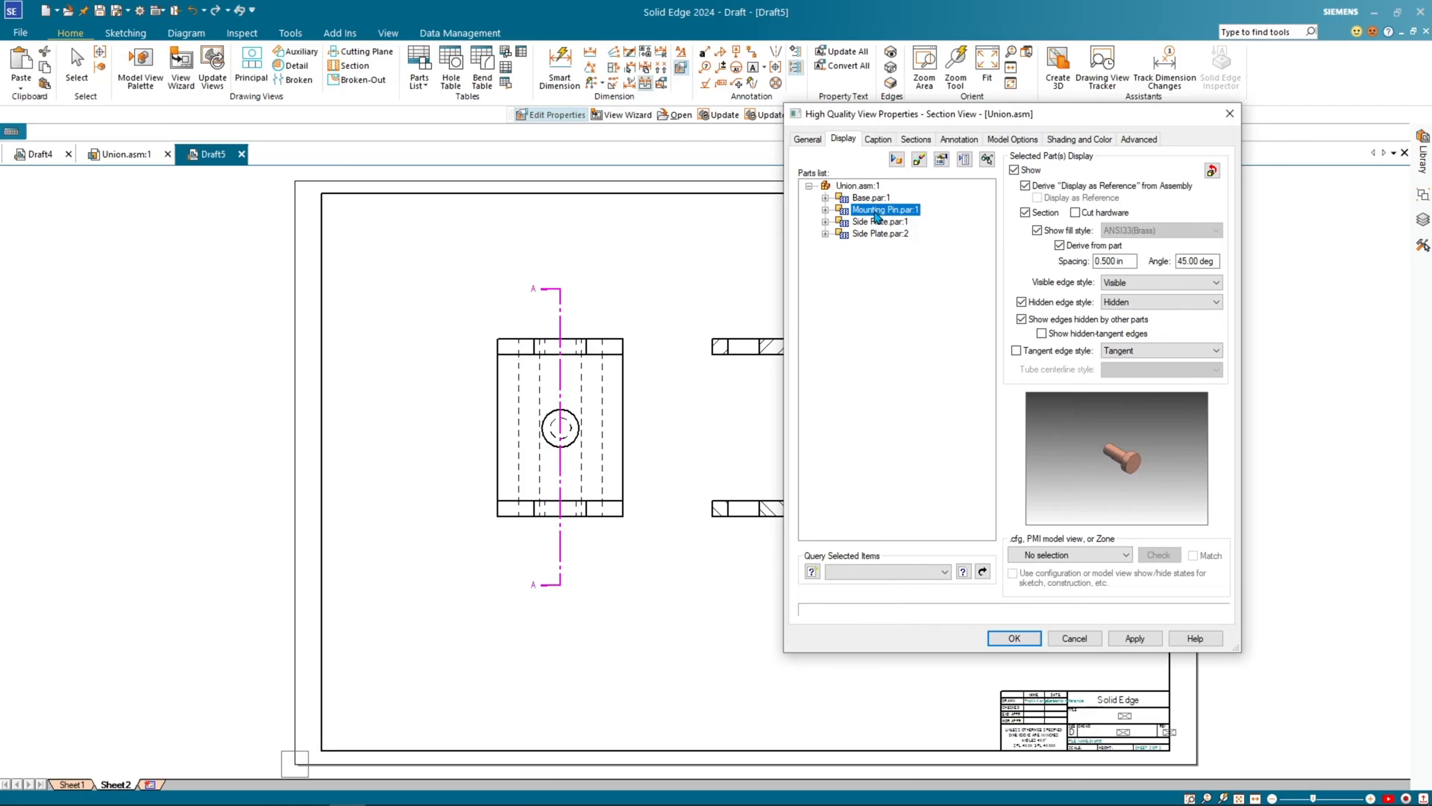
pyautogui.click(1014, 170)
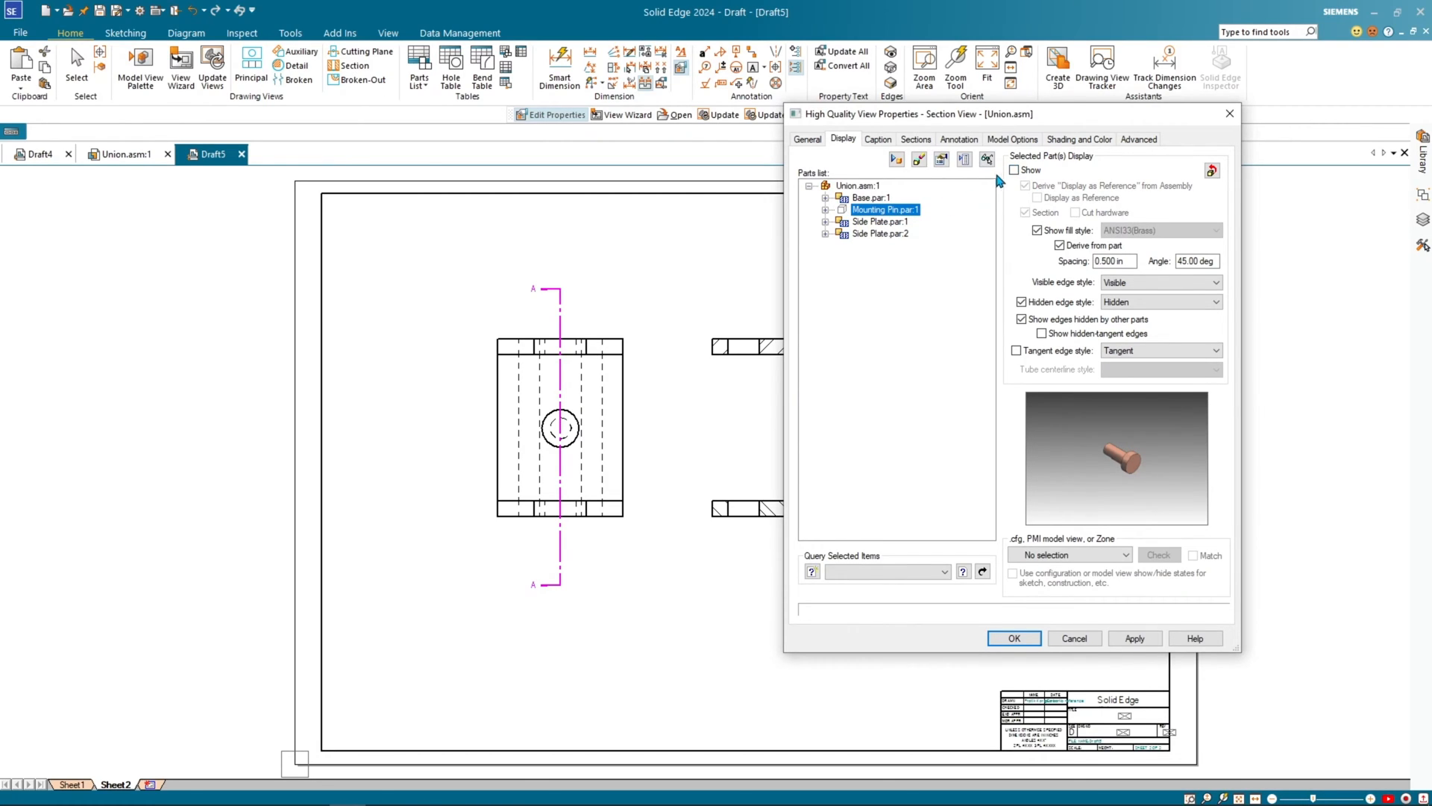
pyautogui.click(880, 234)
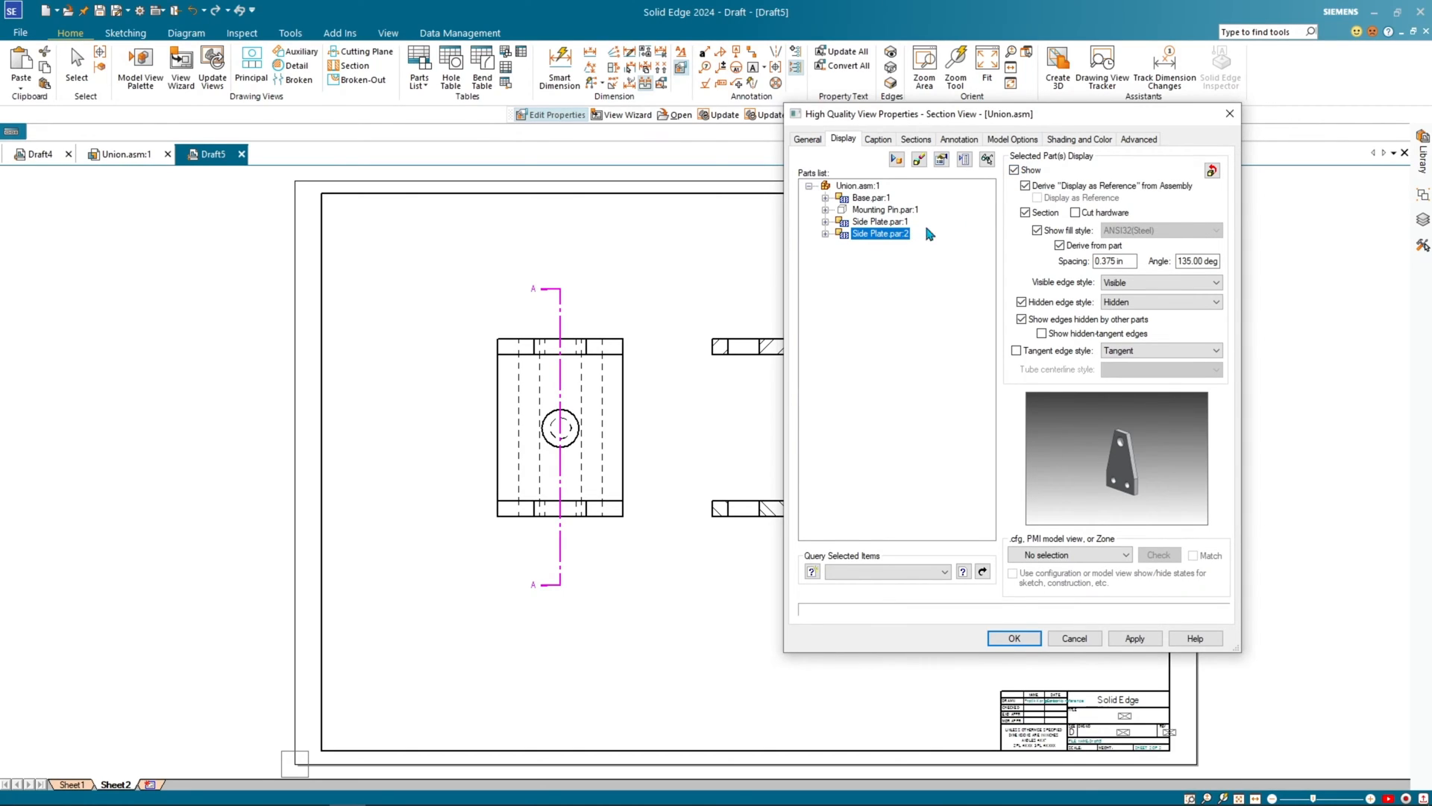
pyautogui.click(1015, 171)
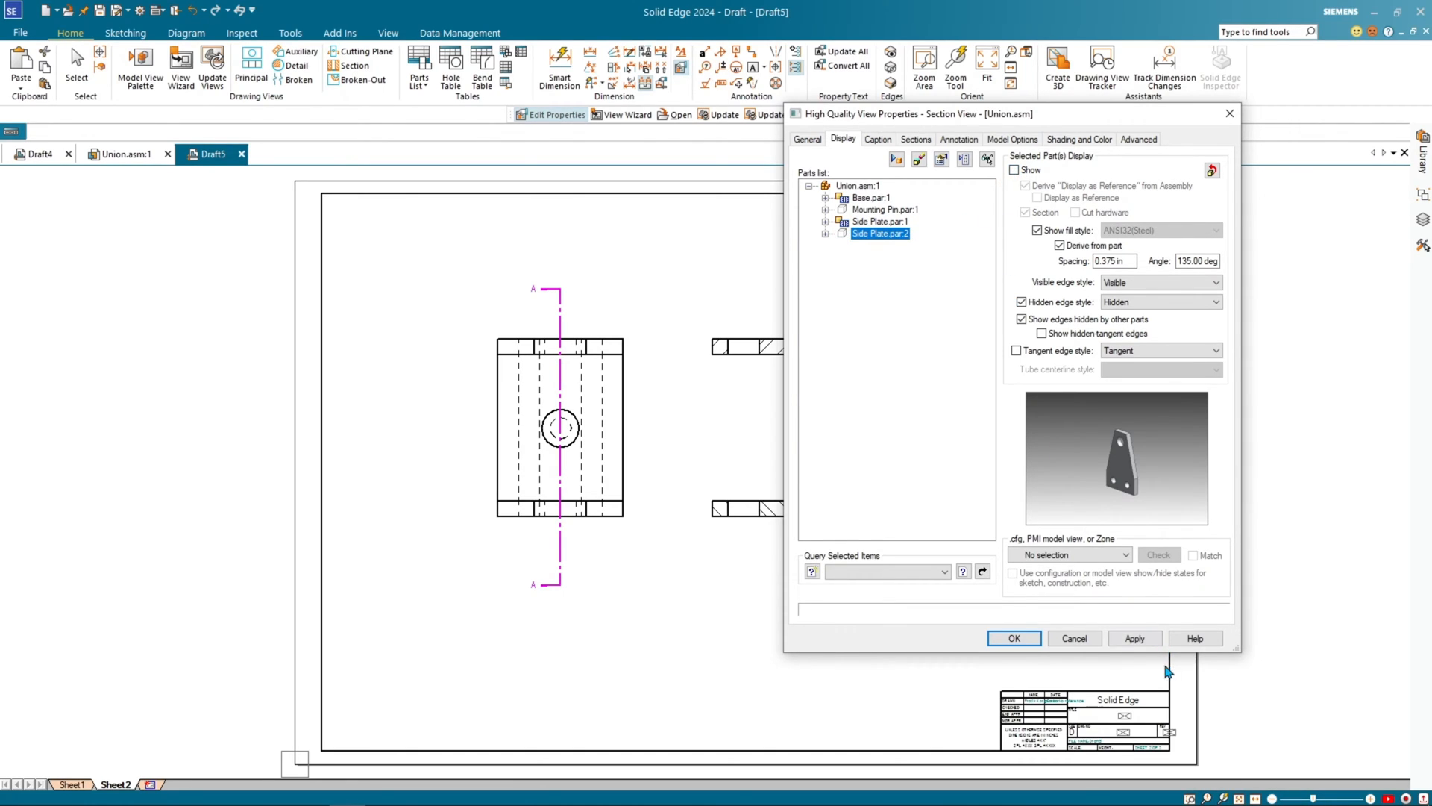
pyautogui.click(1135, 638)
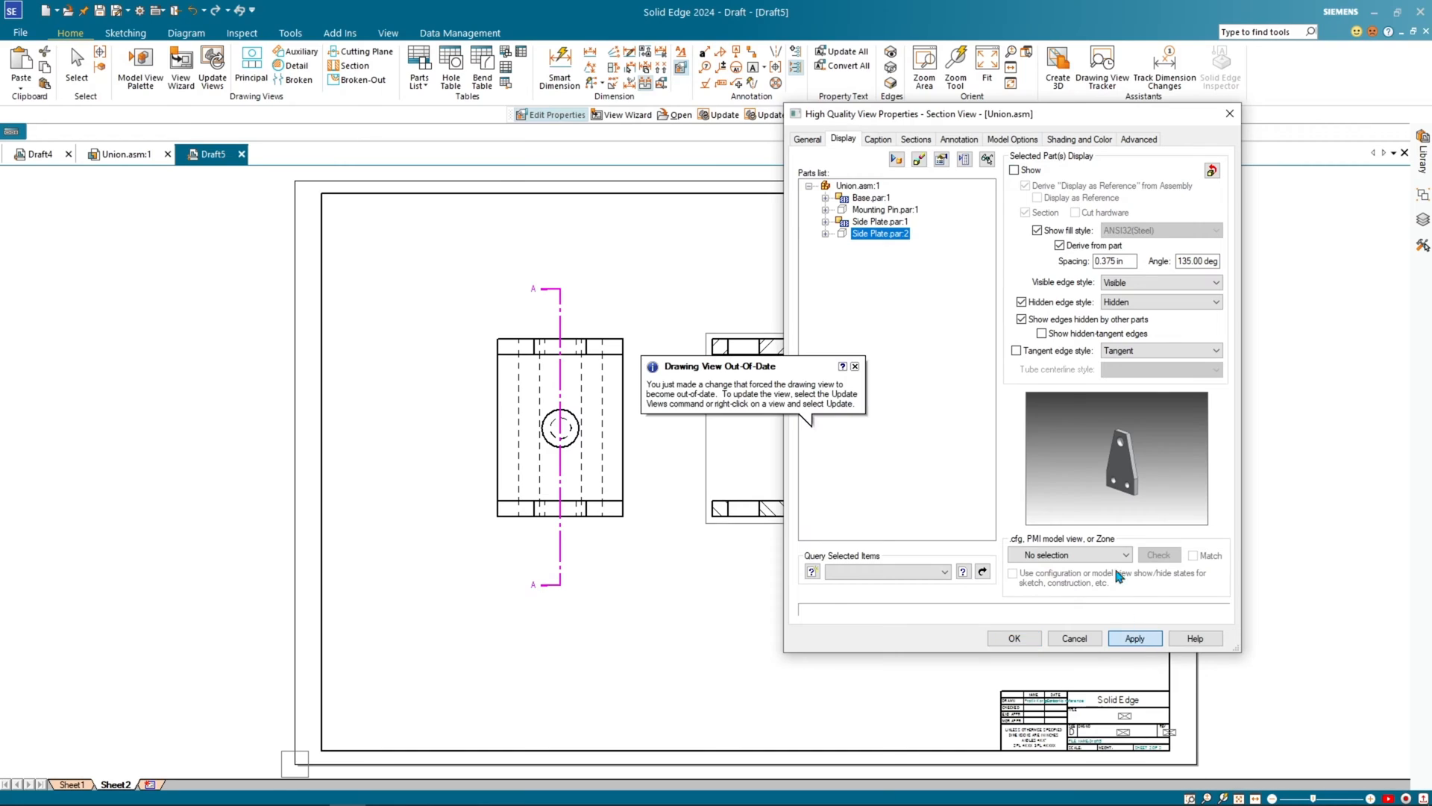
pyautogui.click(1013, 636)
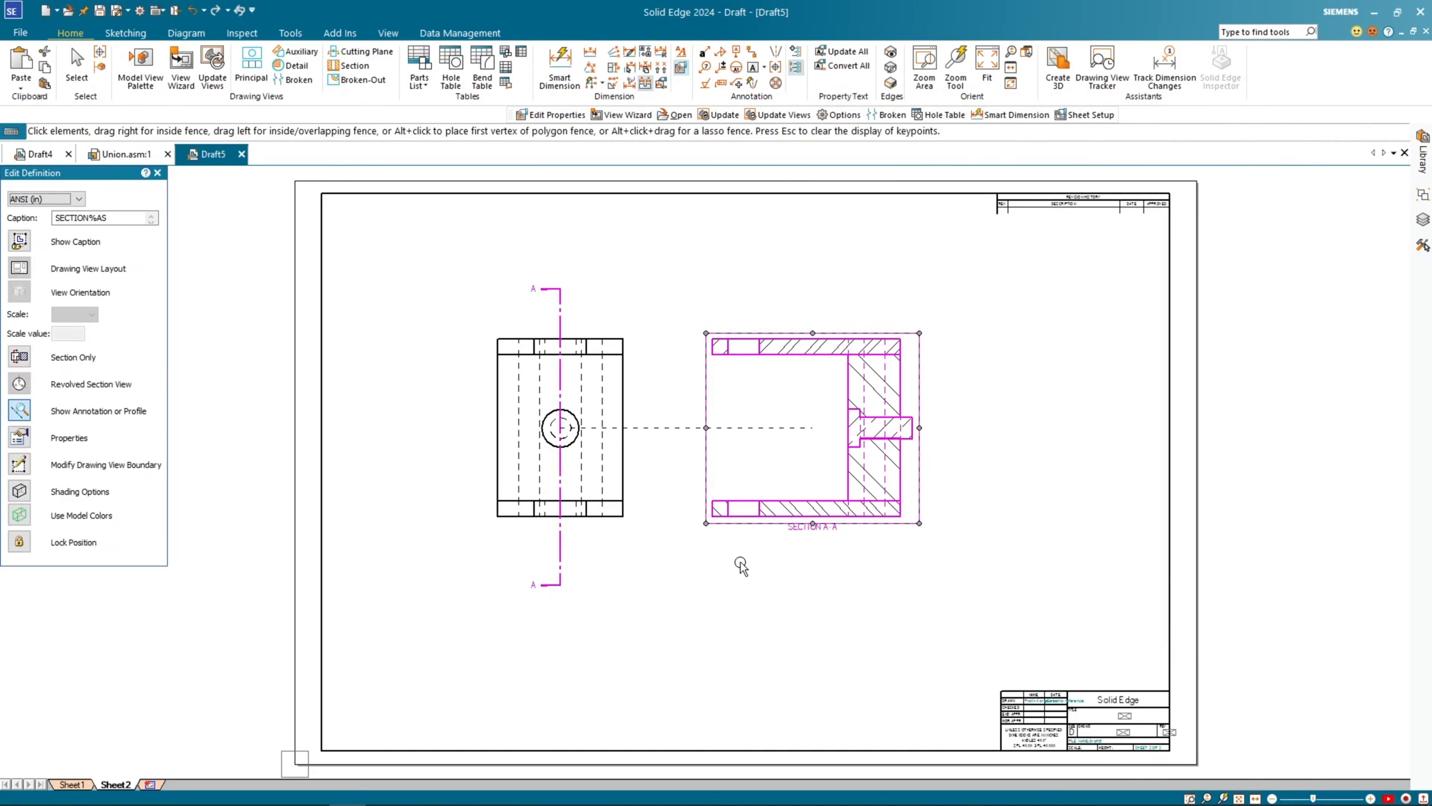
# Step: Update the out-of-date drawing views on Sheet2 to apply the changed part display to Section A-A
pyautogui.scroll(1, 740, 566)
pyautogui.click(1144, 282)
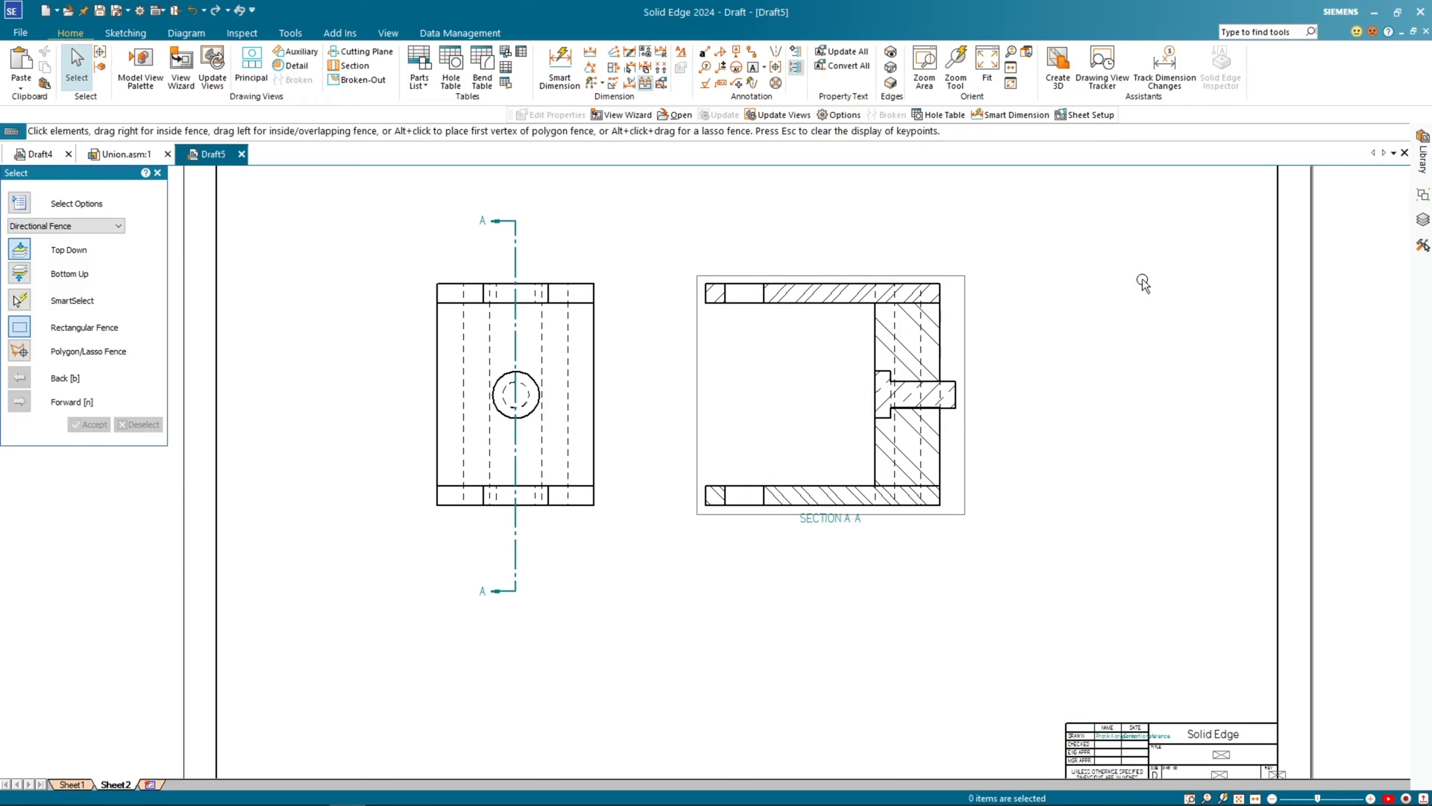
pyautogui.click(212, 69)
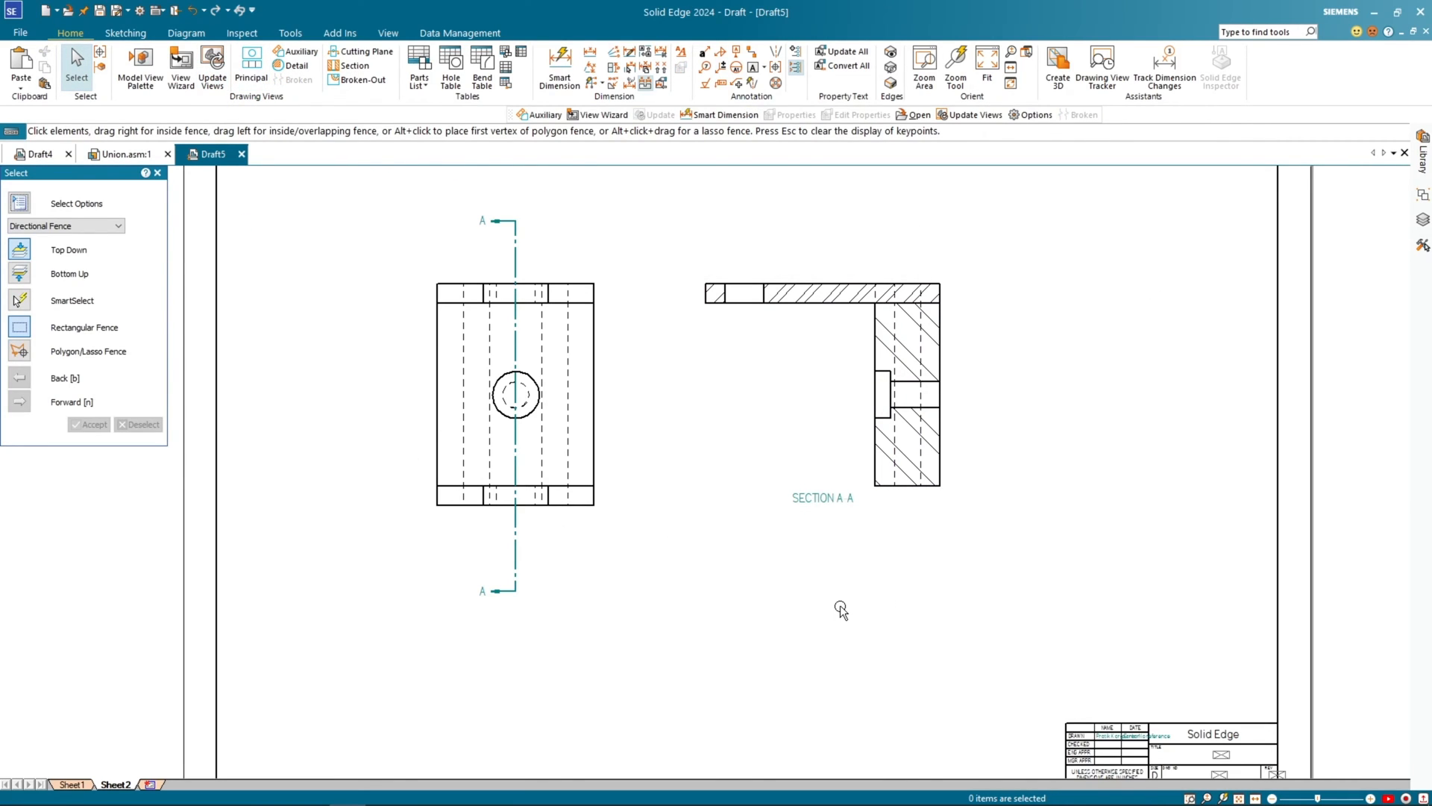
pyautogui.scroll(-1, 841, 609)
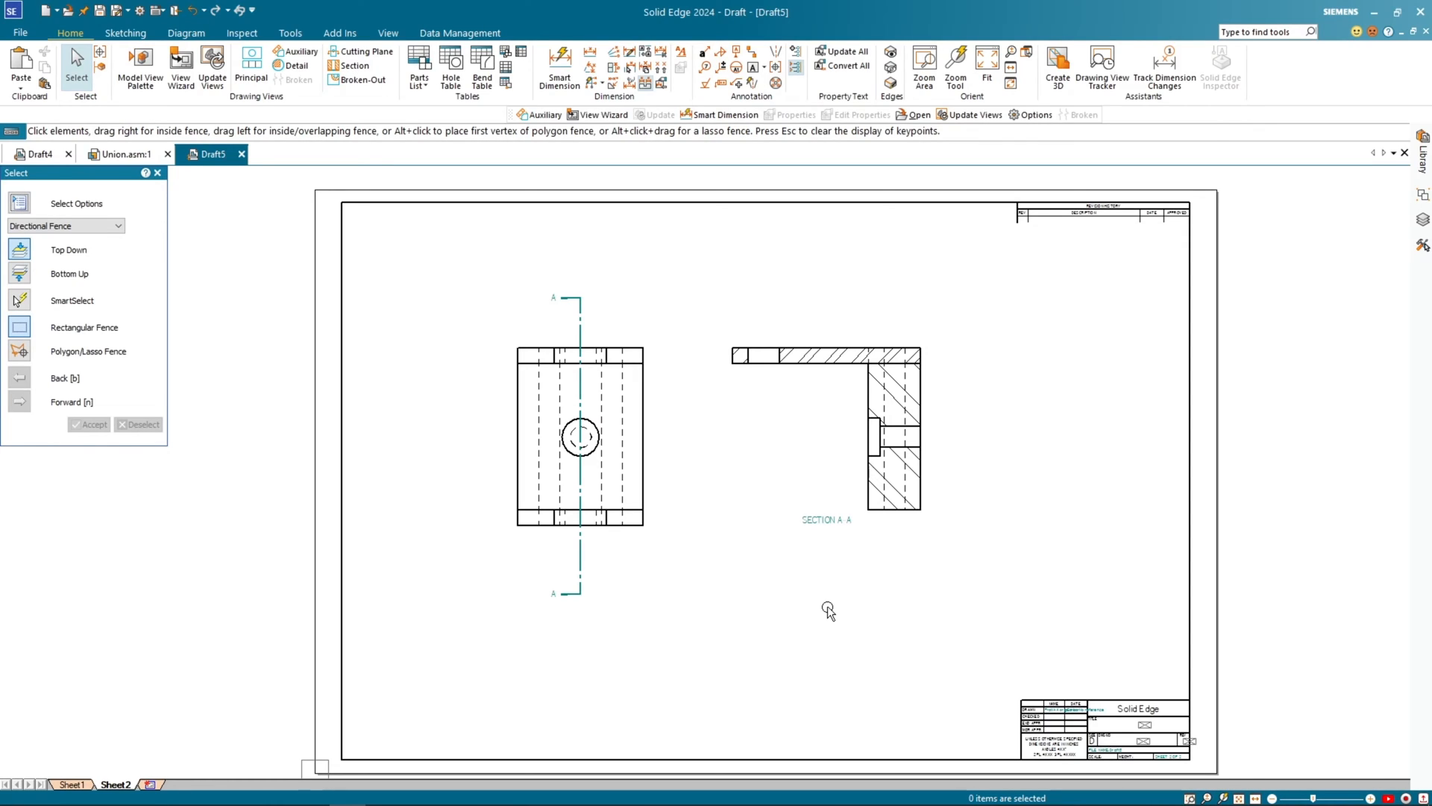
# Step: Add a new sheet and place a 1:1 view of bar.par near its upper edge with the View Wizard
pyautogui.click(150, 784)
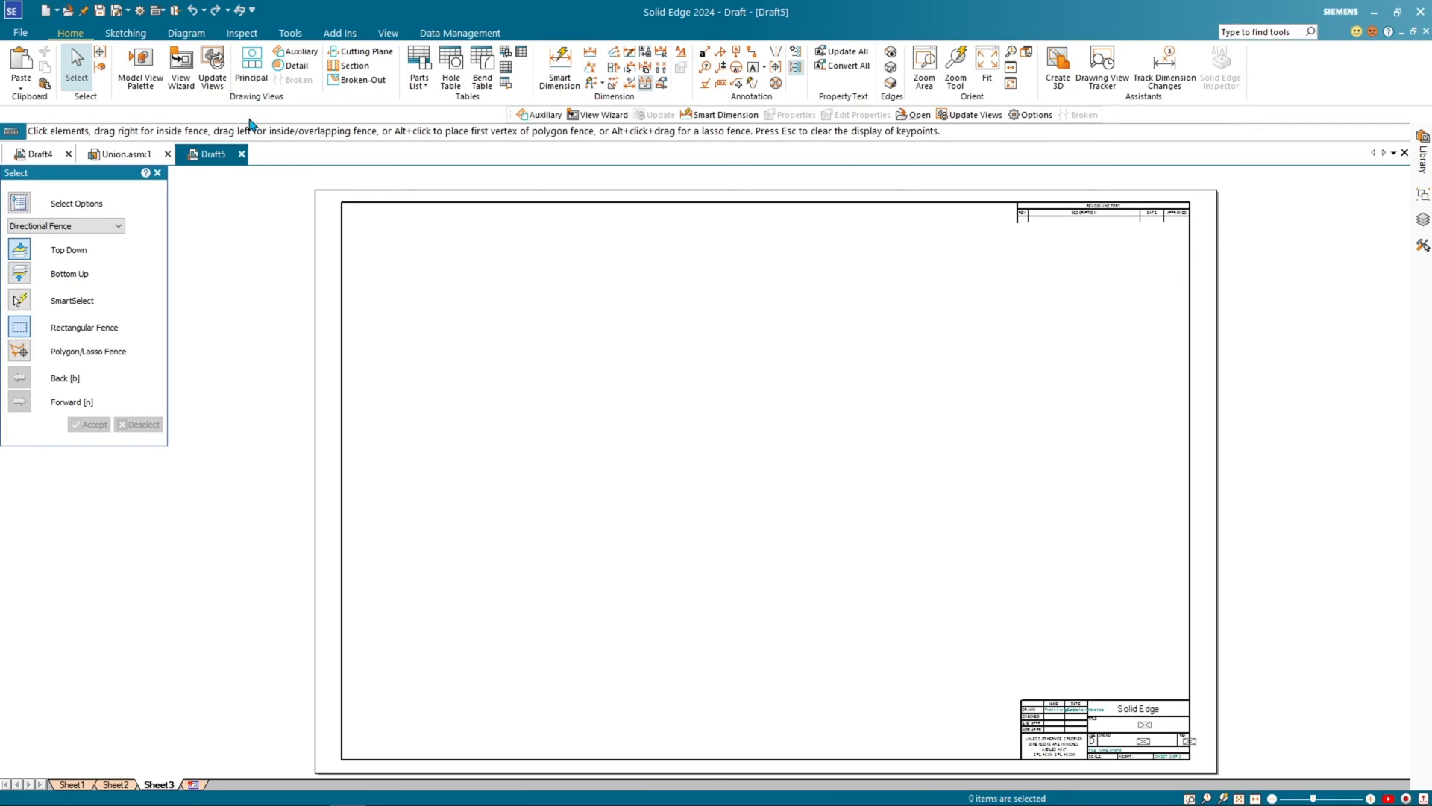
pyautogui.click(183, 75)
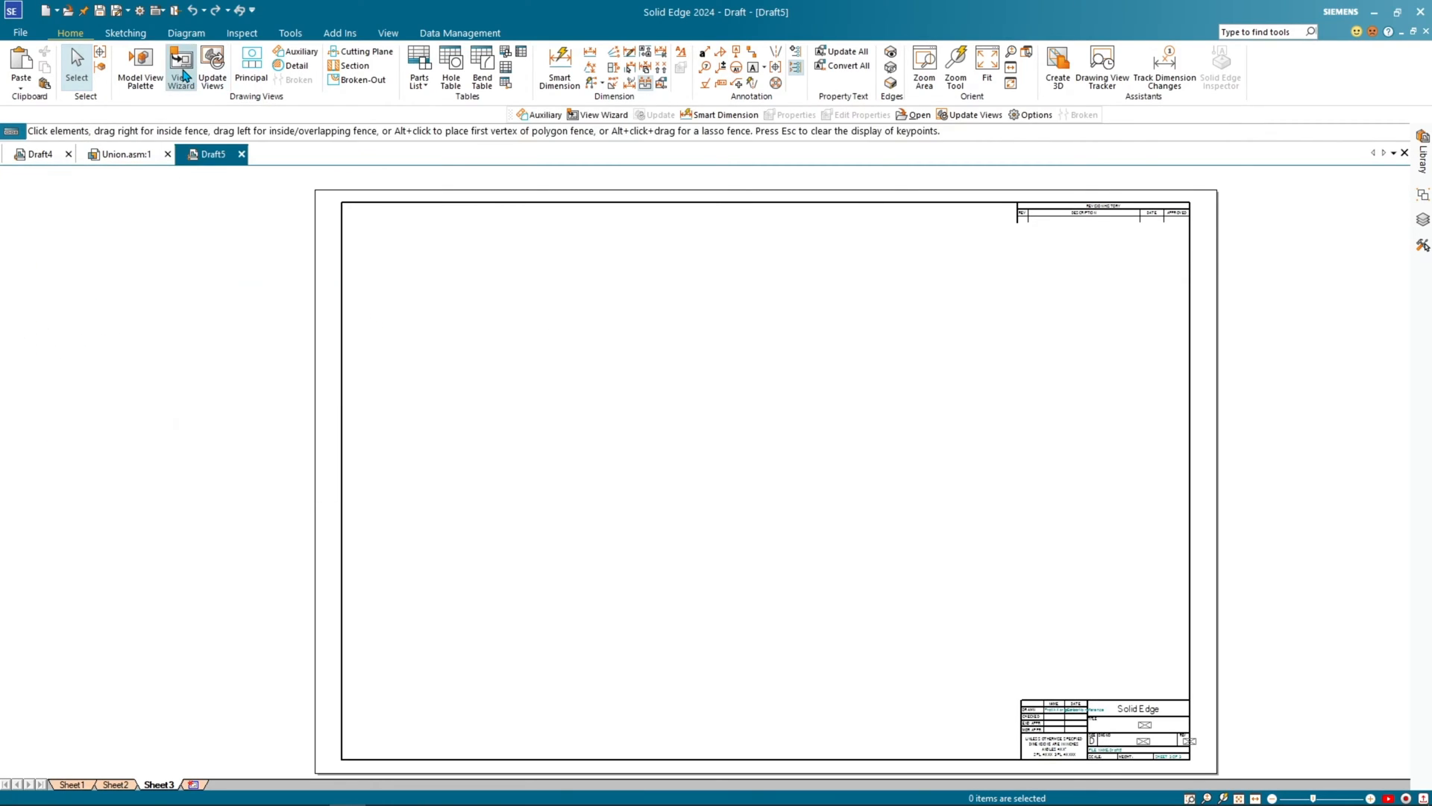
pyautogui.click(862, 572)
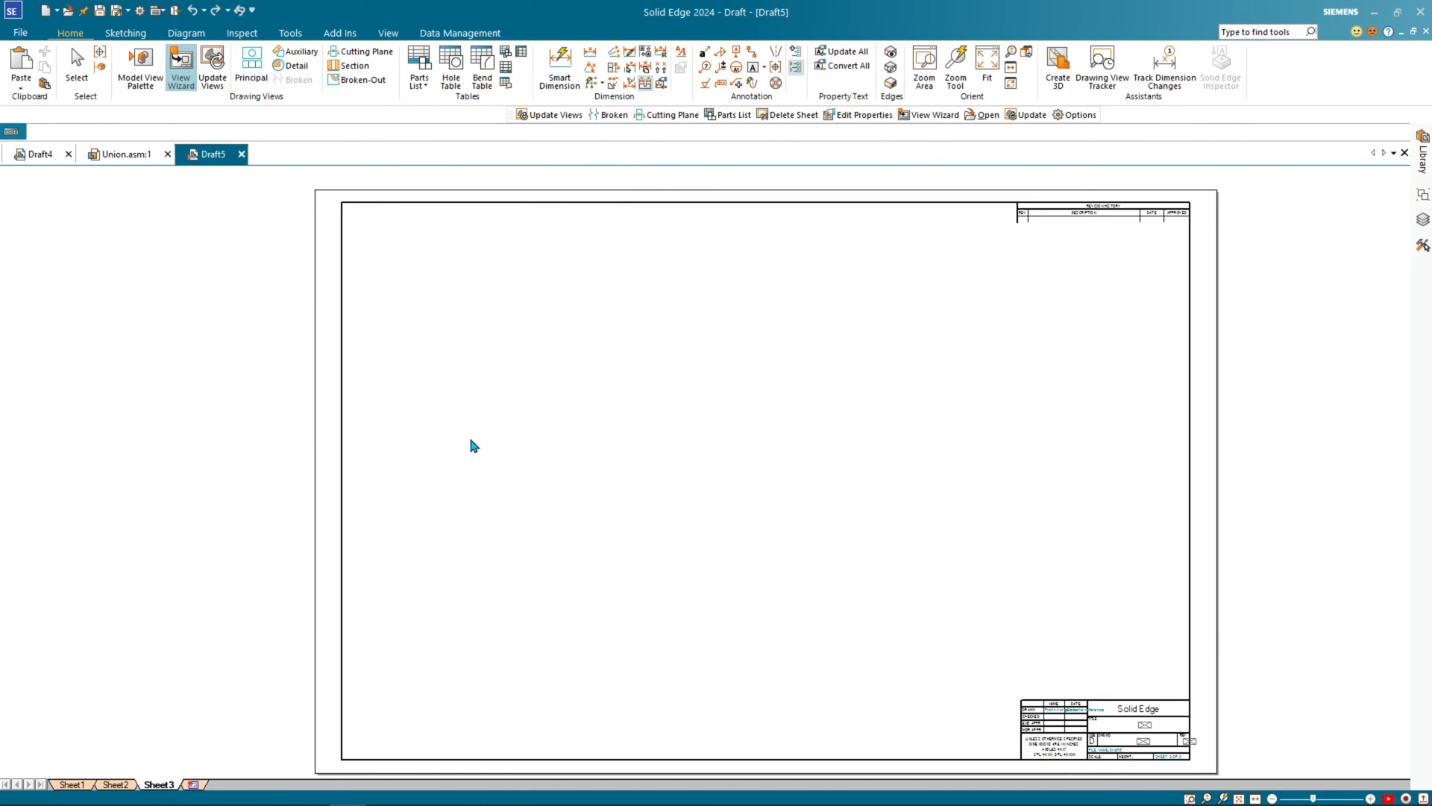
pyautogui.click(314, 362)
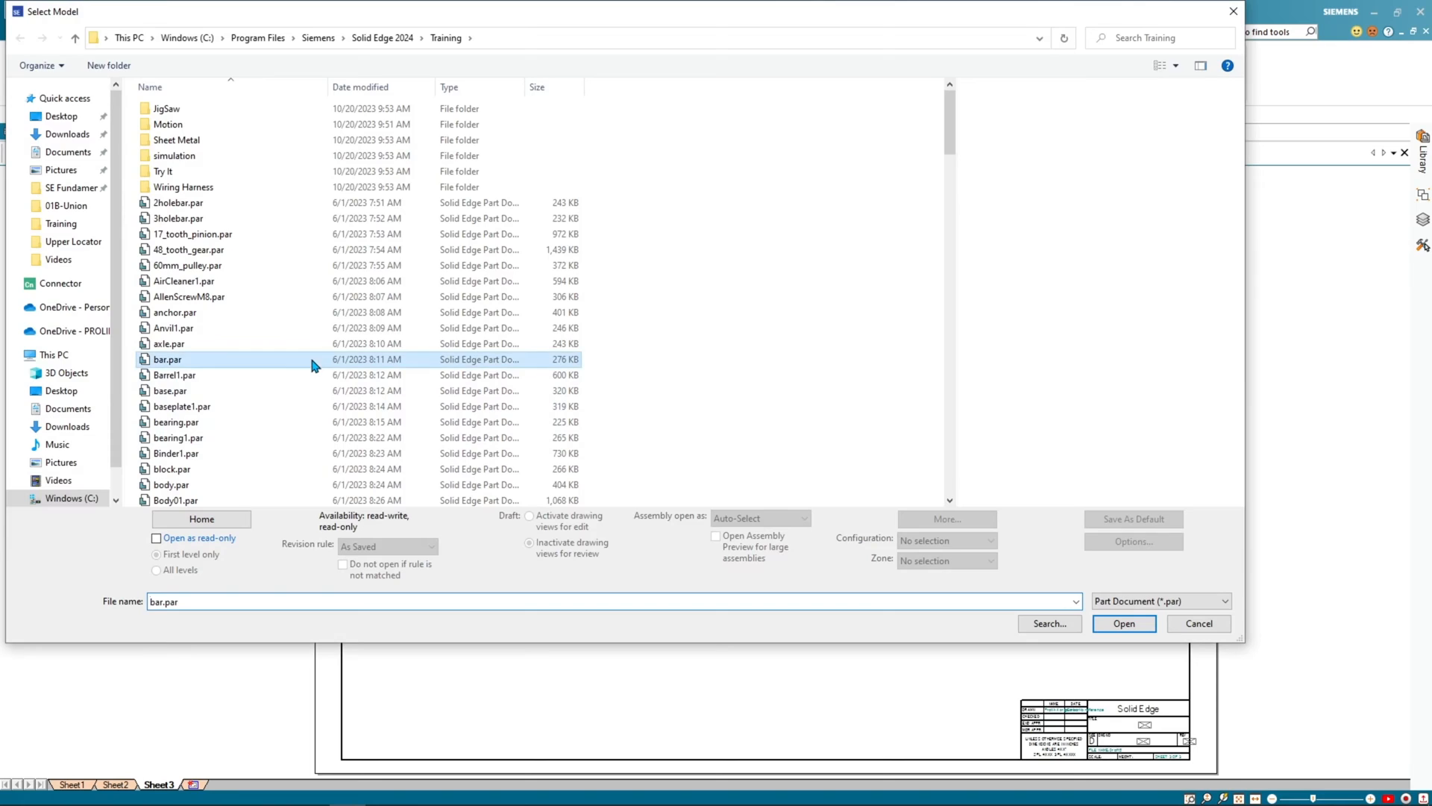
pyautogui.click(1124, 623)
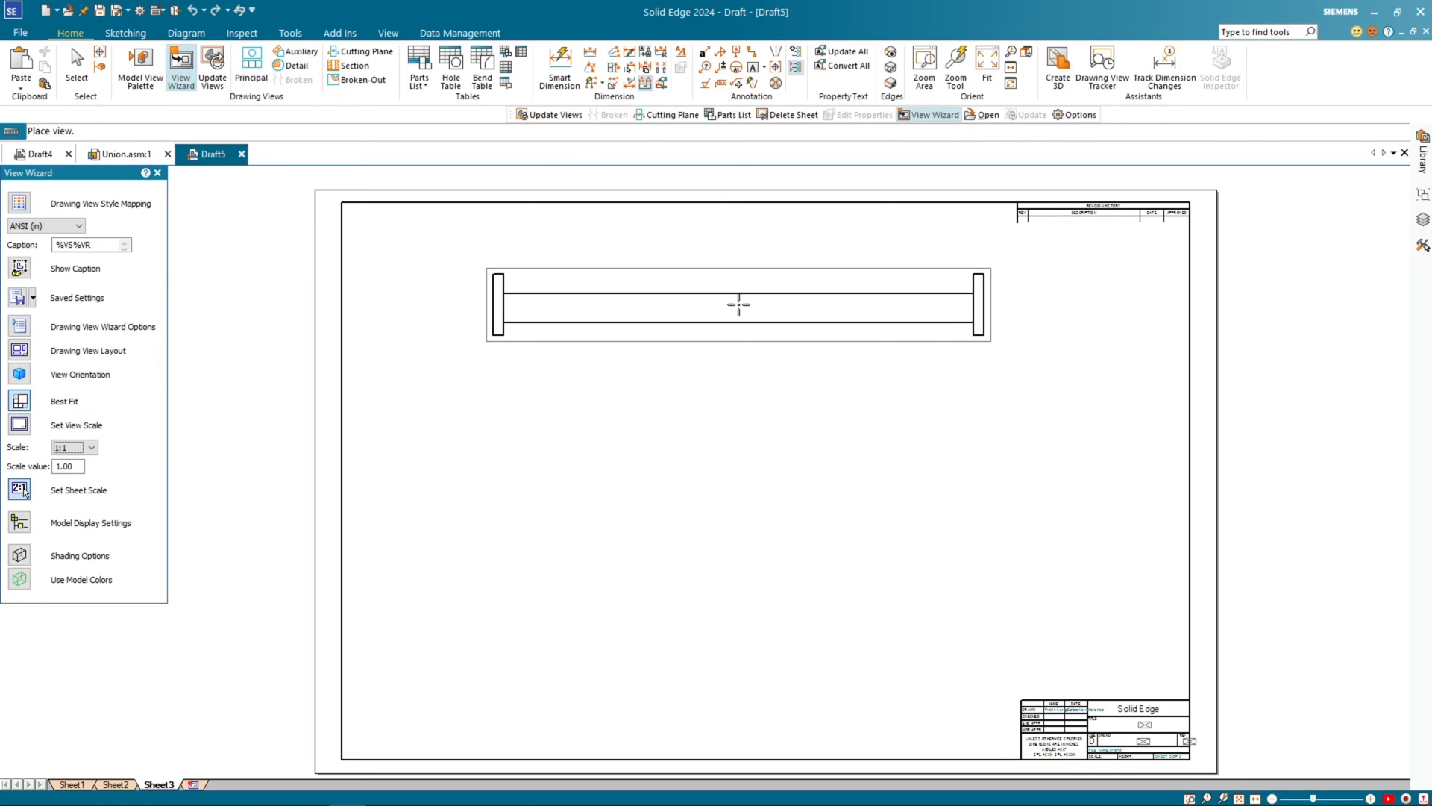
pyautogui.click(739, 304)
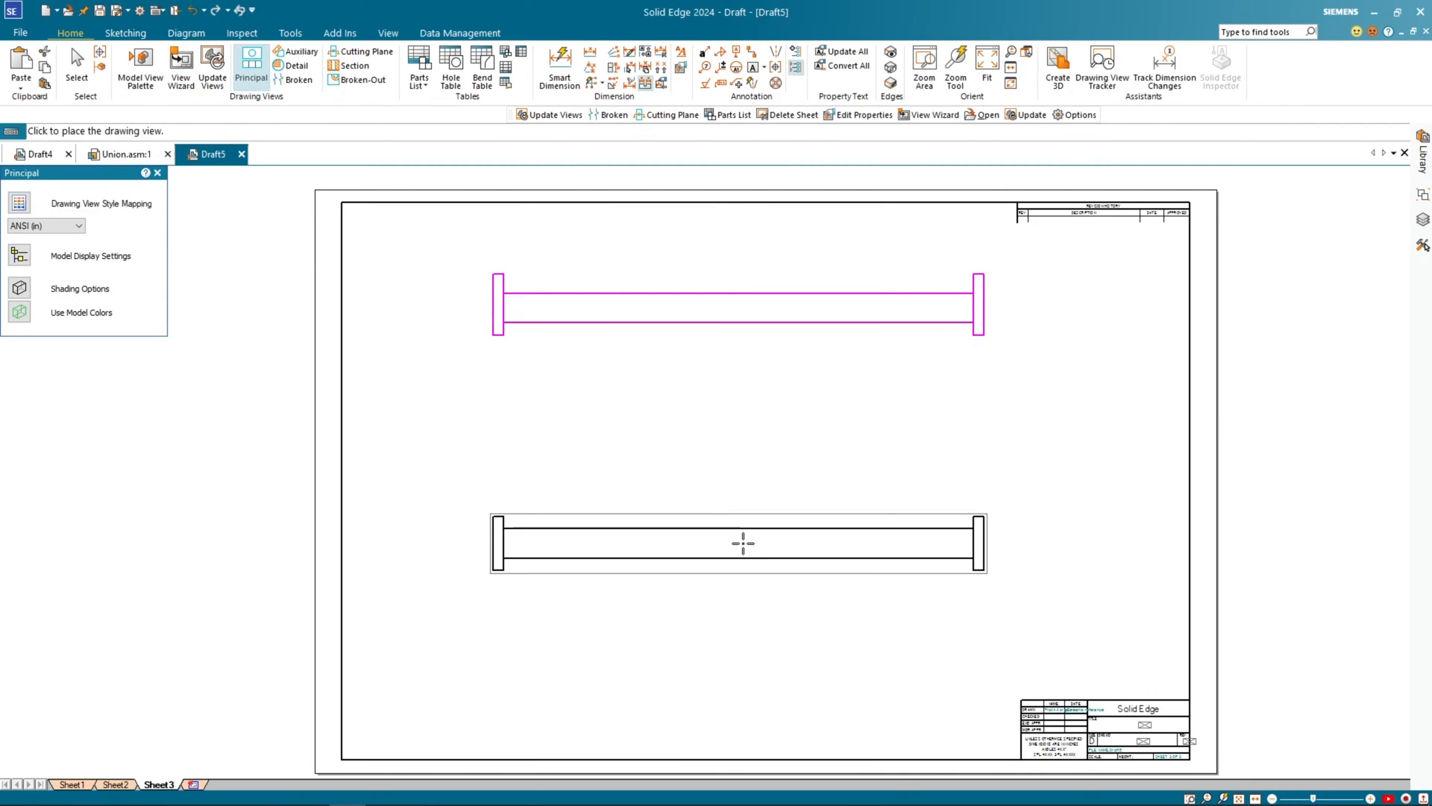
# Step: Place a principal view below the bar view and delete it again
pyautogui.click(741, 544)
pyautogui.click(821, 307)
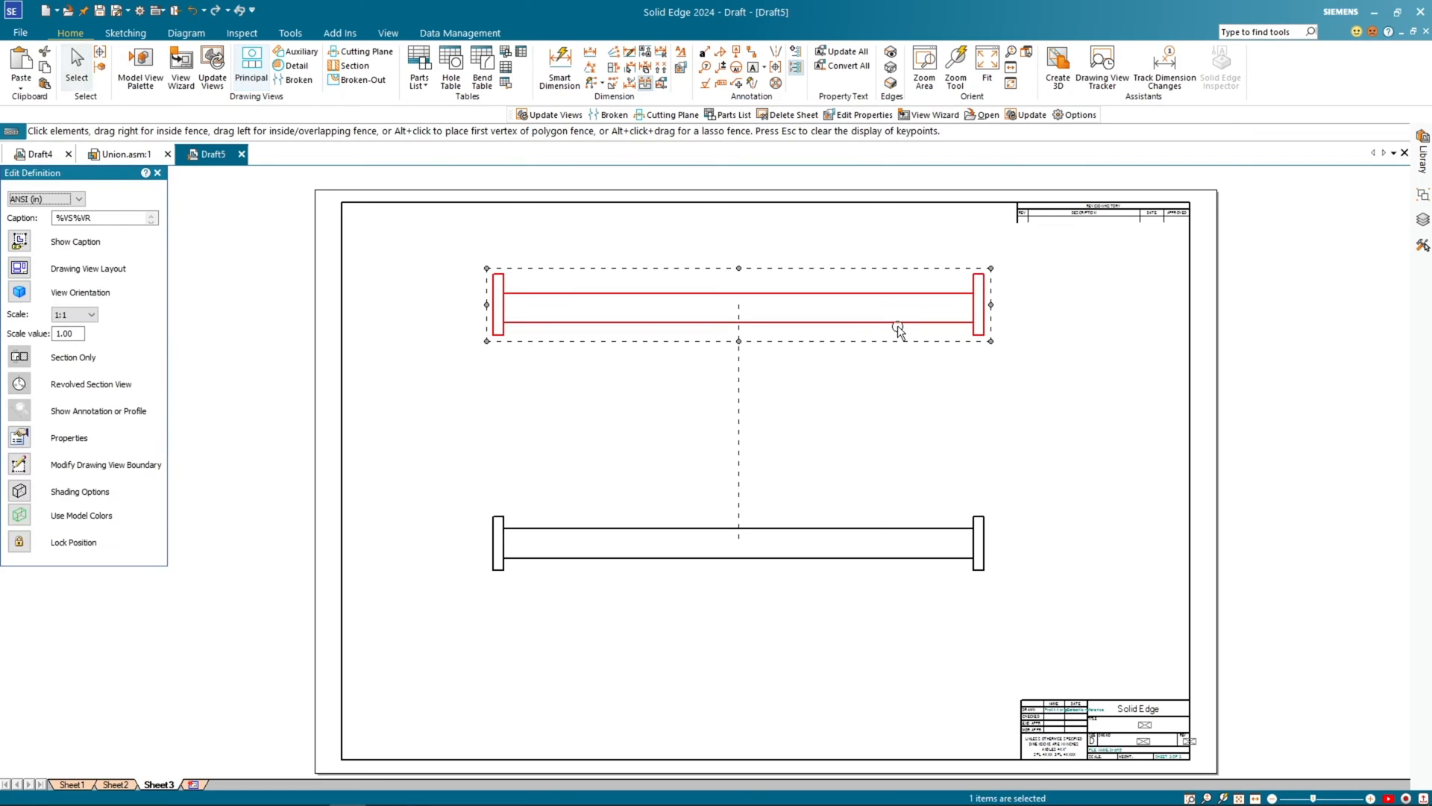
pyautogui.click(823, 427)
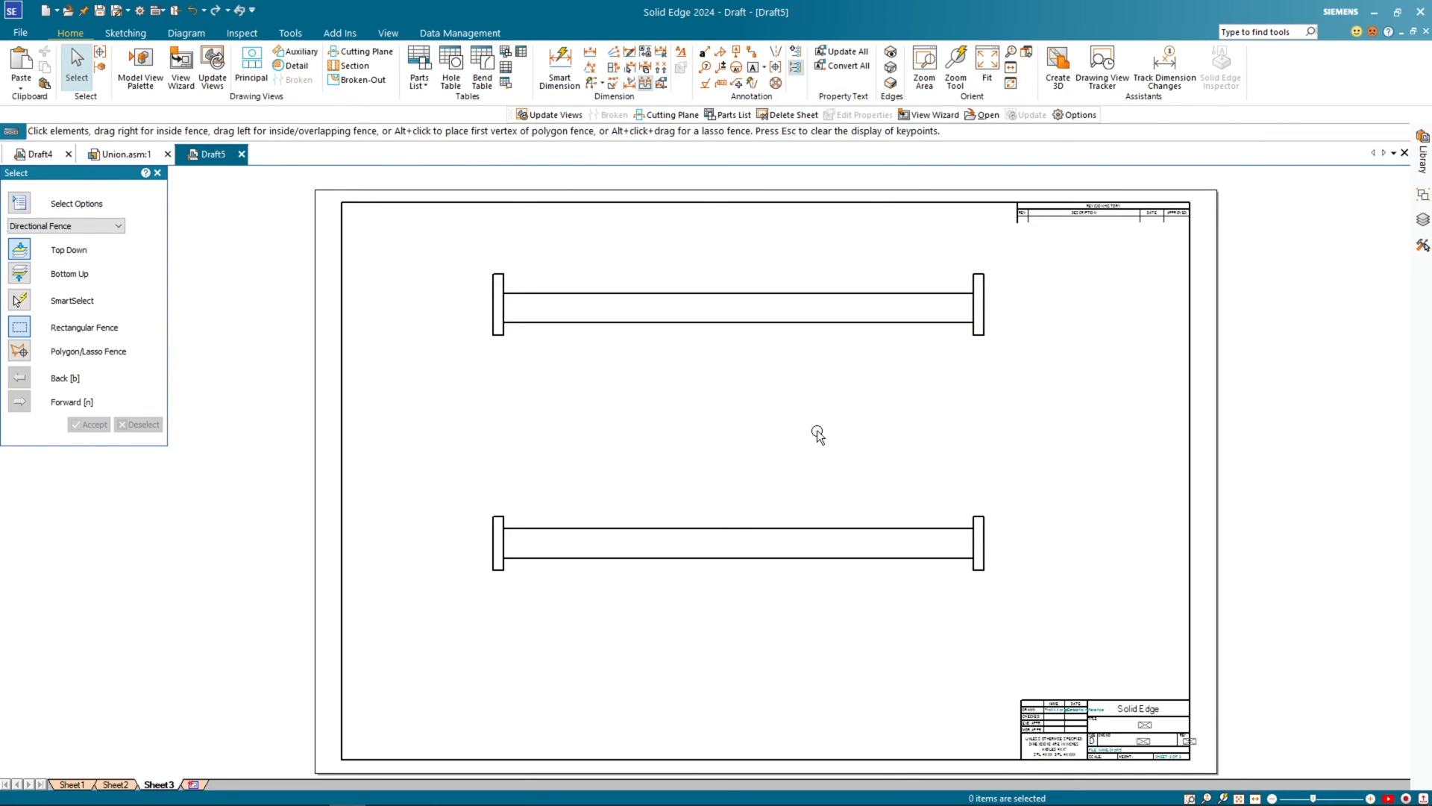
pyautogui.click(701, 535)
pyautogui.click(695, 531)
pyautogui.press('Delete')
# Step: Break the bar view with vertical straight break lines beside both end flanges and a 0.500 in gap
pyautogui.click(618, 323)
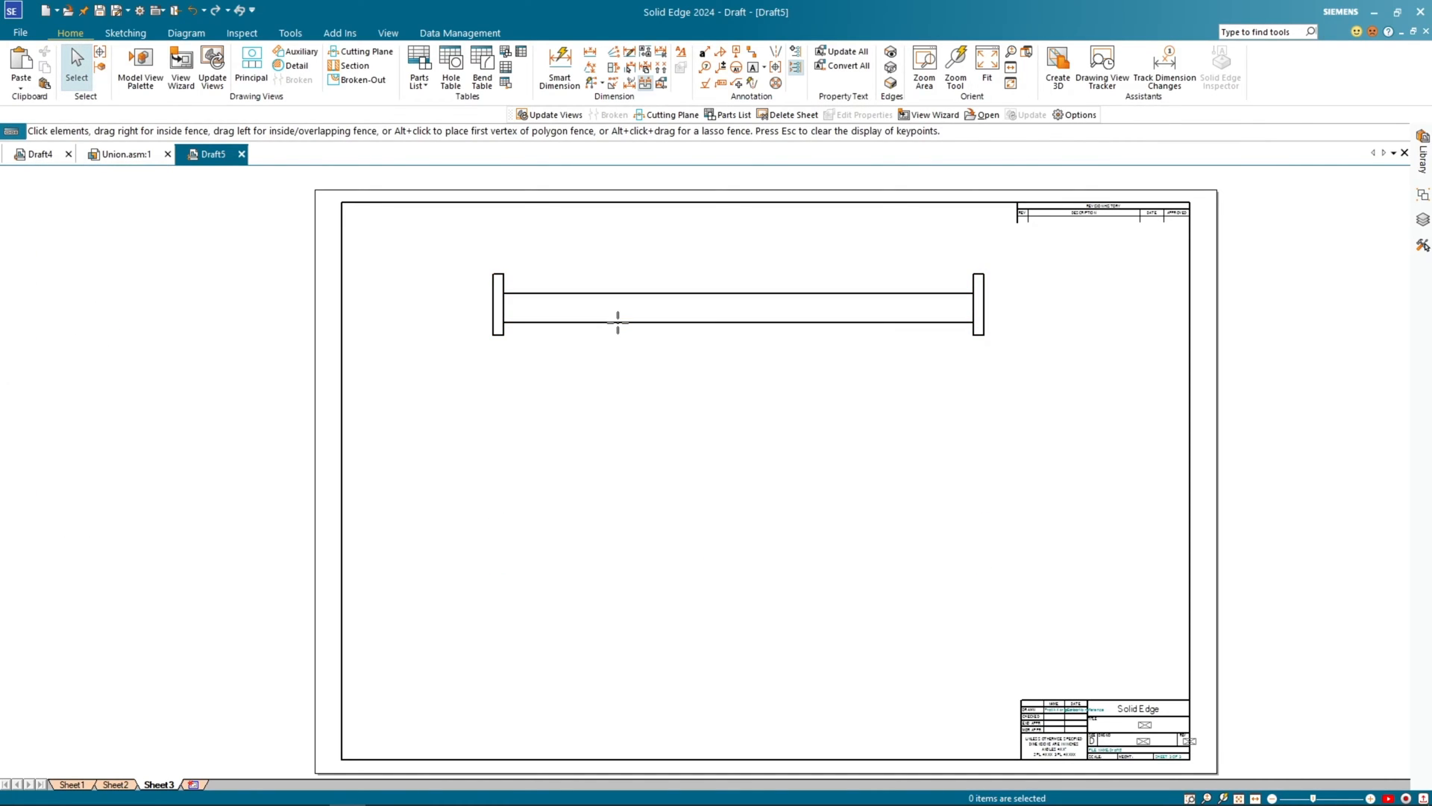
pyautogui.click(618, 323)
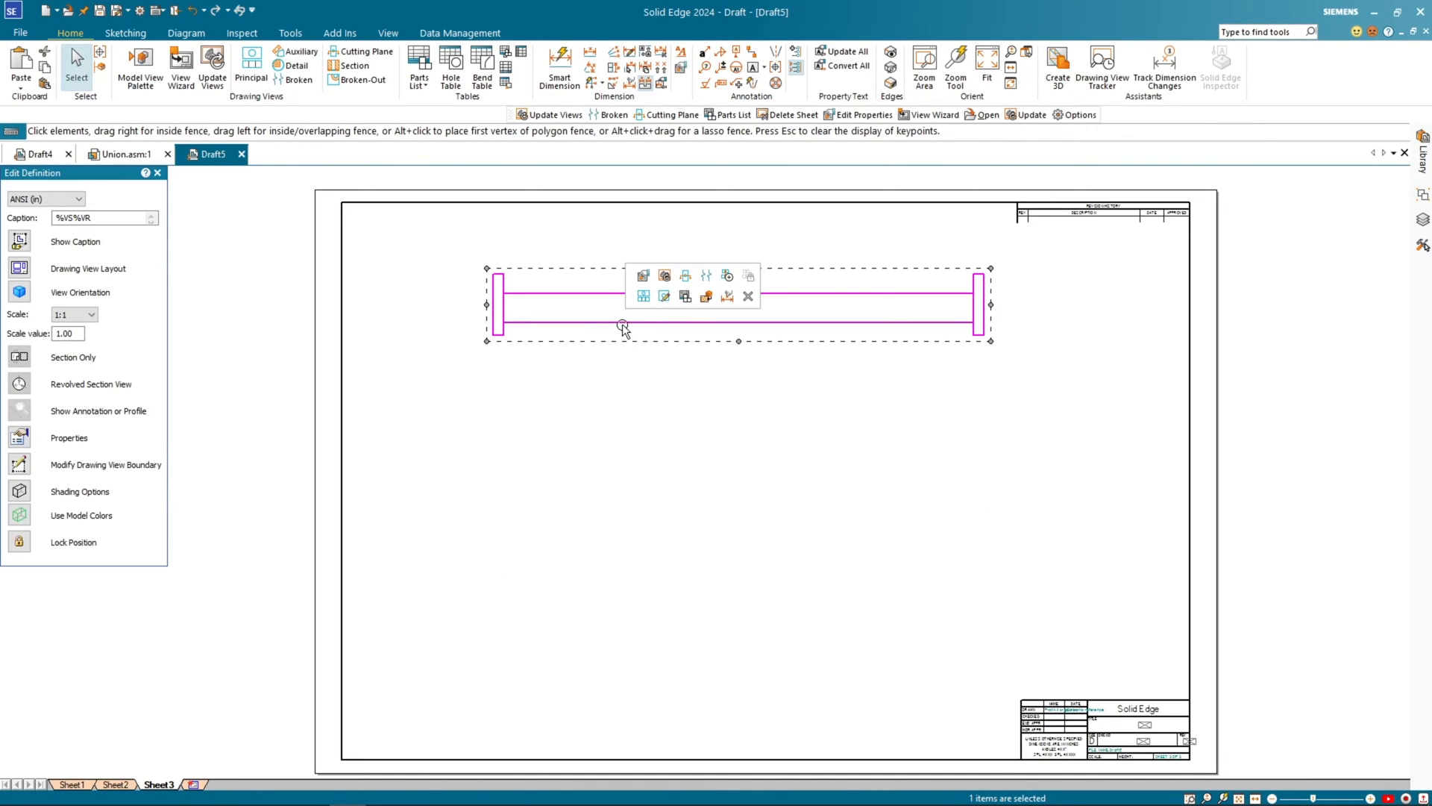
pyautogui.click(706, 277)
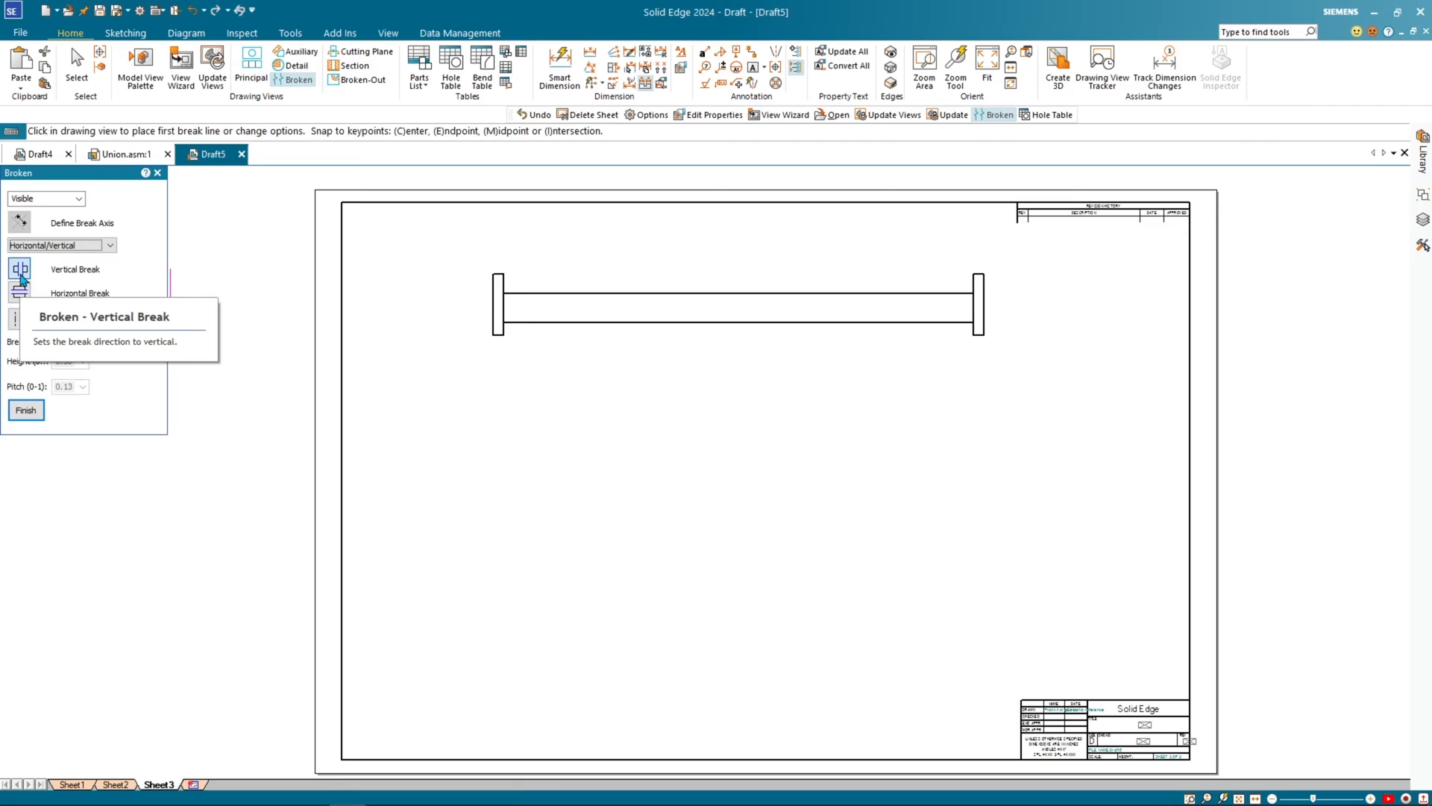
pyautogui.click(526, 311)
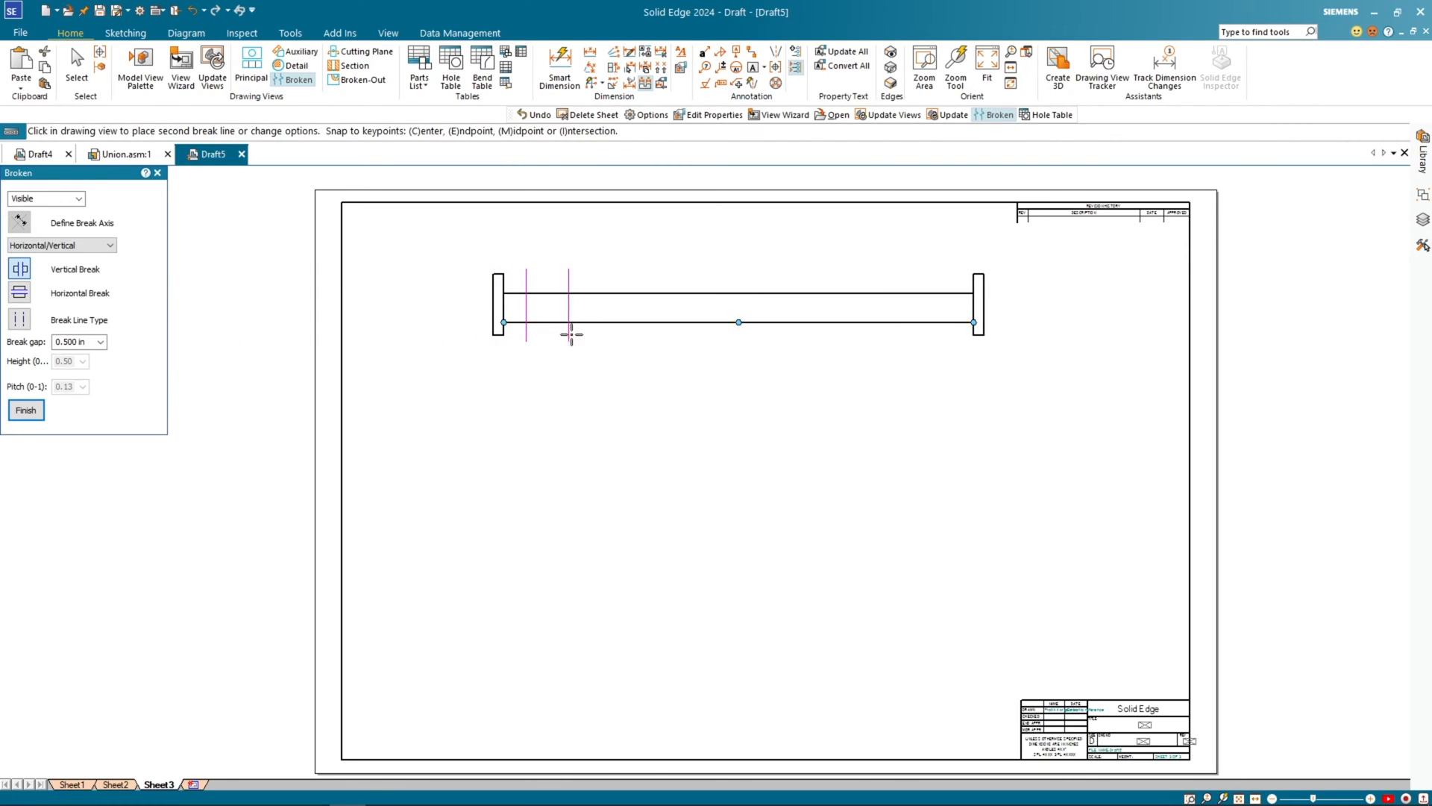
pyautogui.click(951, 333)
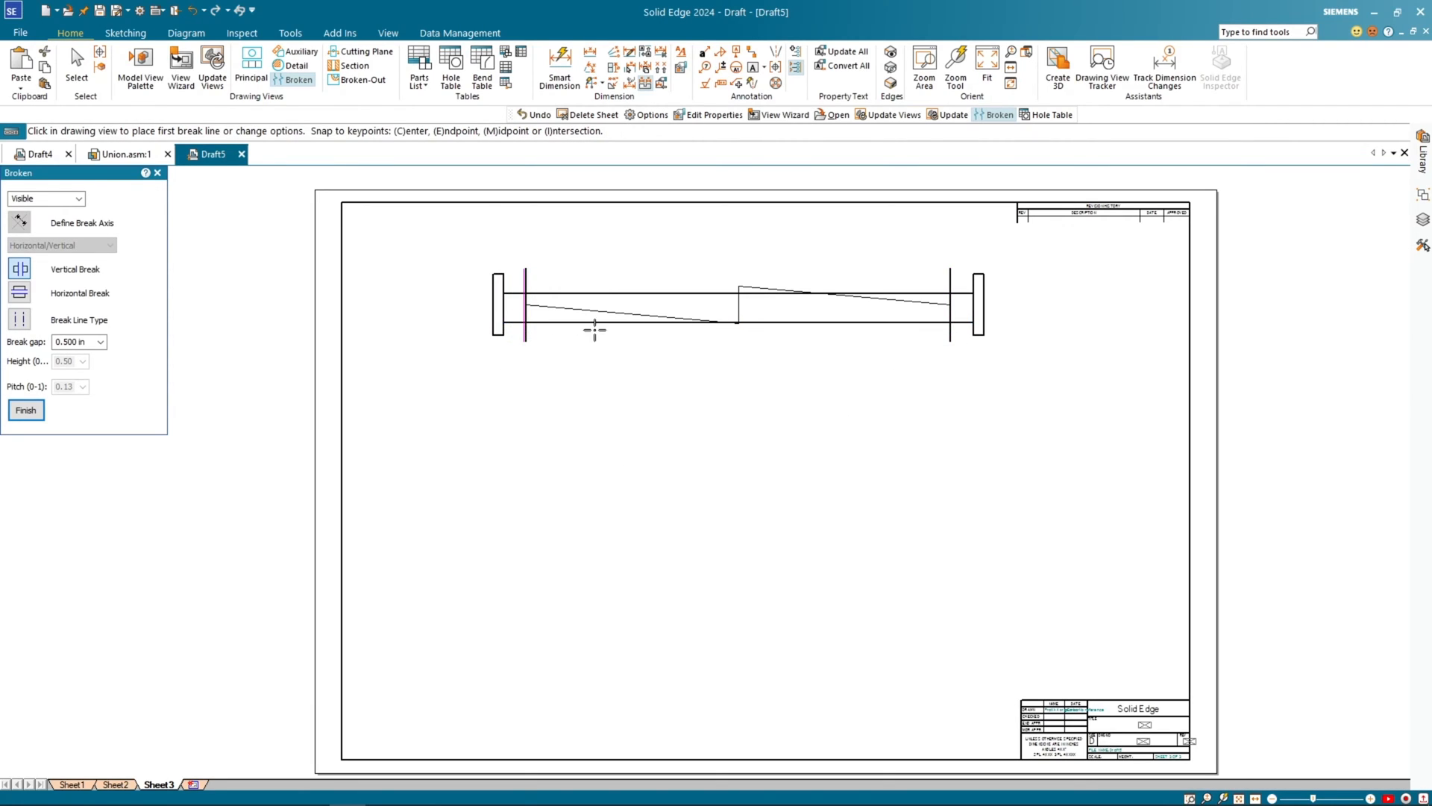
pyautogui.click(26, 411)
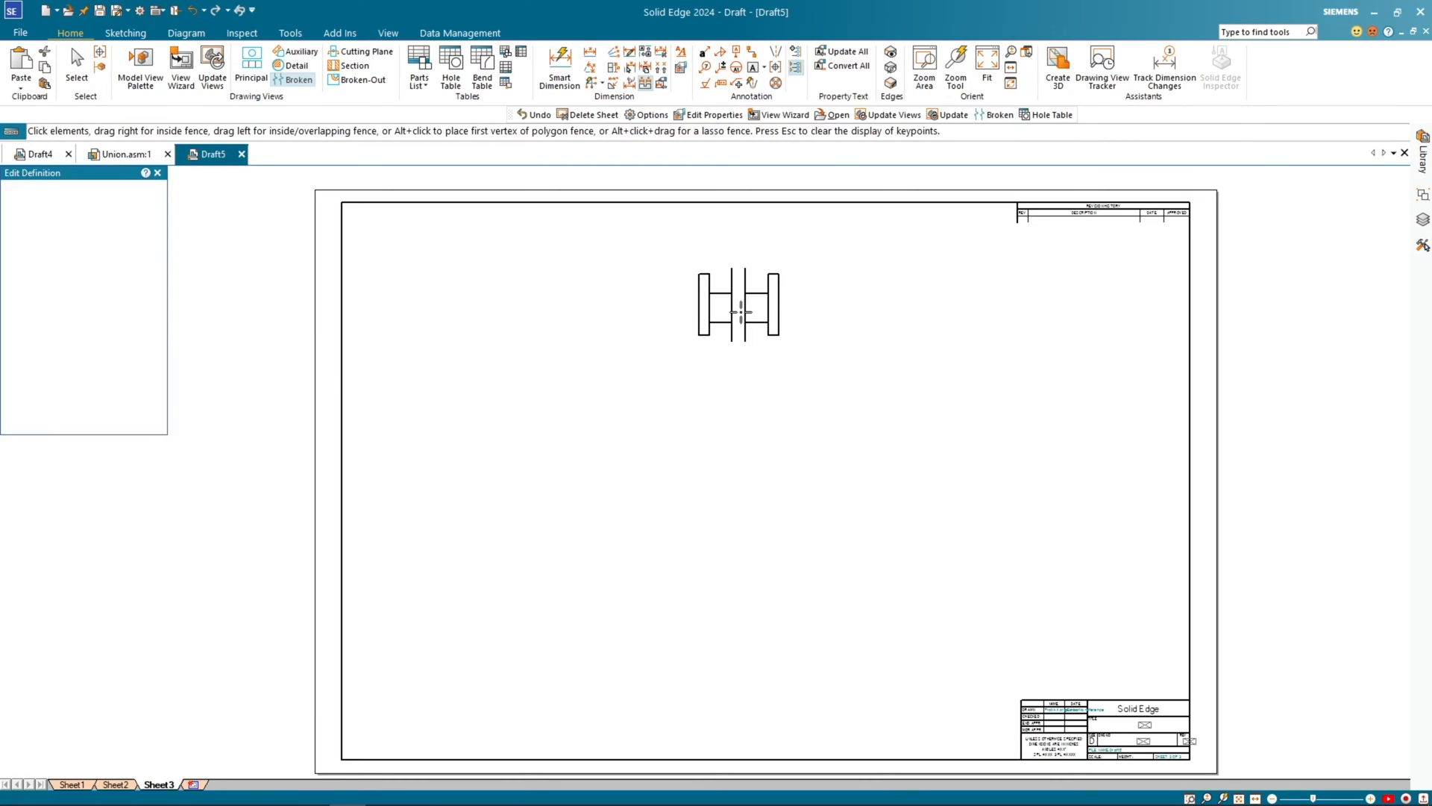
pyautogui.scroll(3, 742, 314)
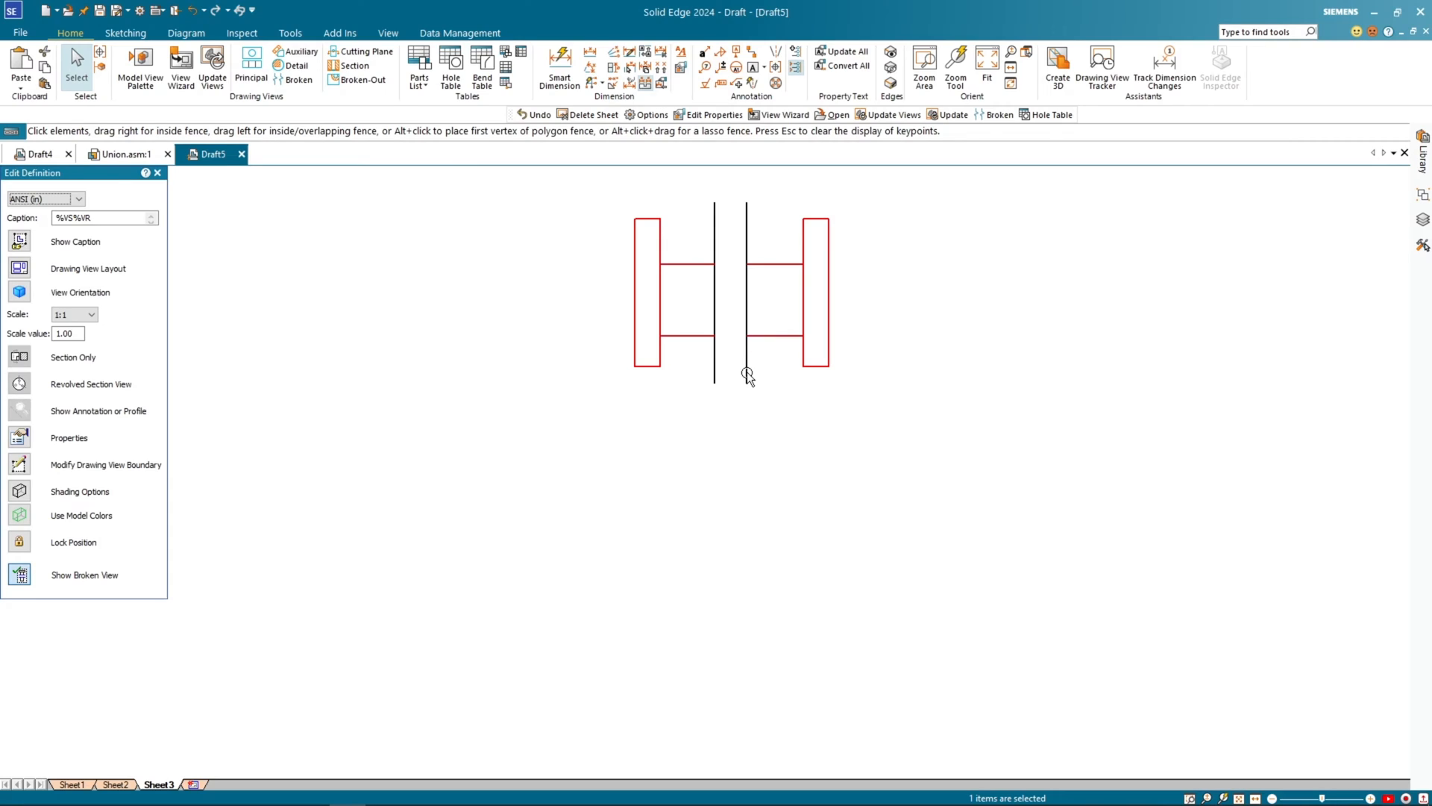
pyautogui.hotkey('ctrl', 'f')
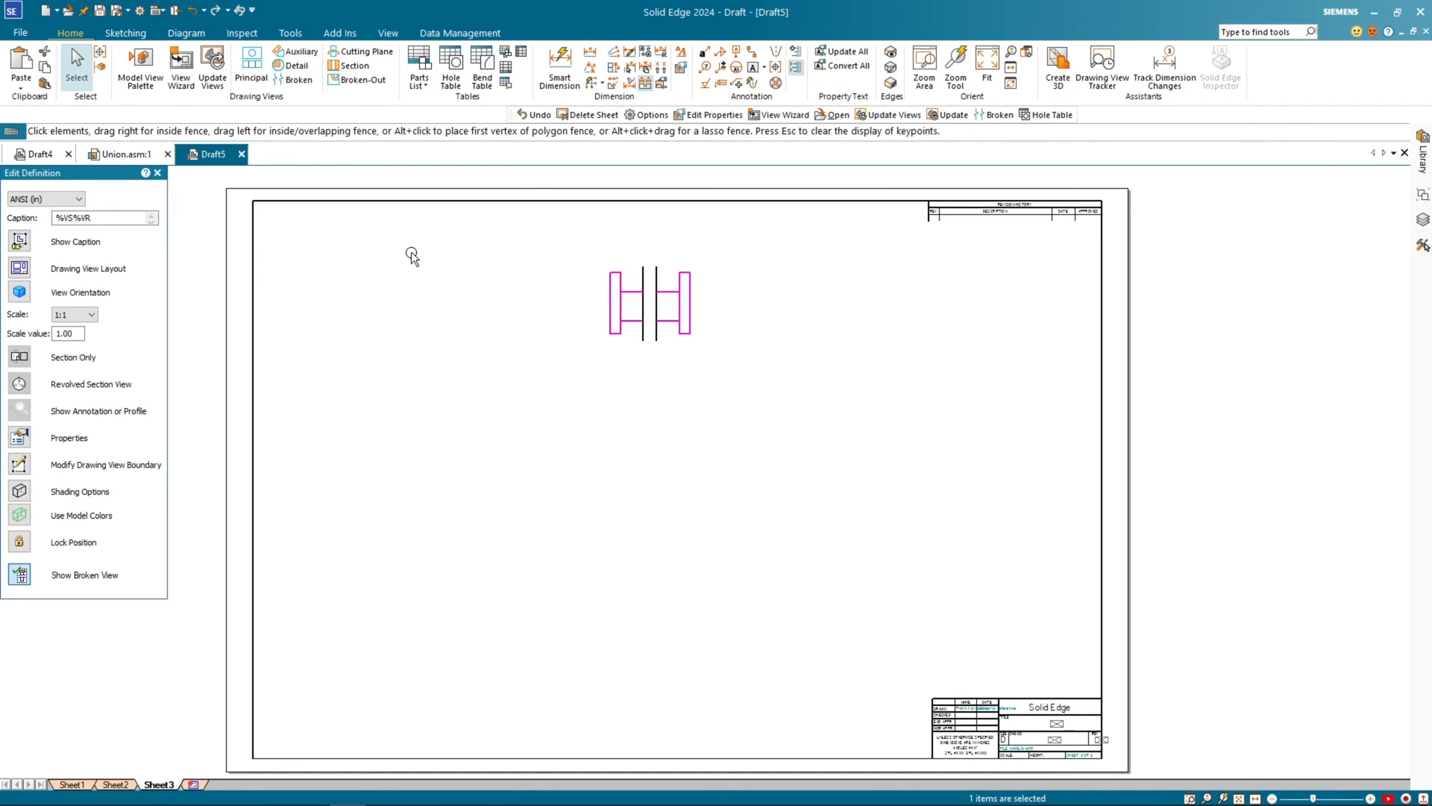
# Step: Place another 1:1 view of bar.par on Sheet3 with the View Wizard
pyautogui.click(179, 82)
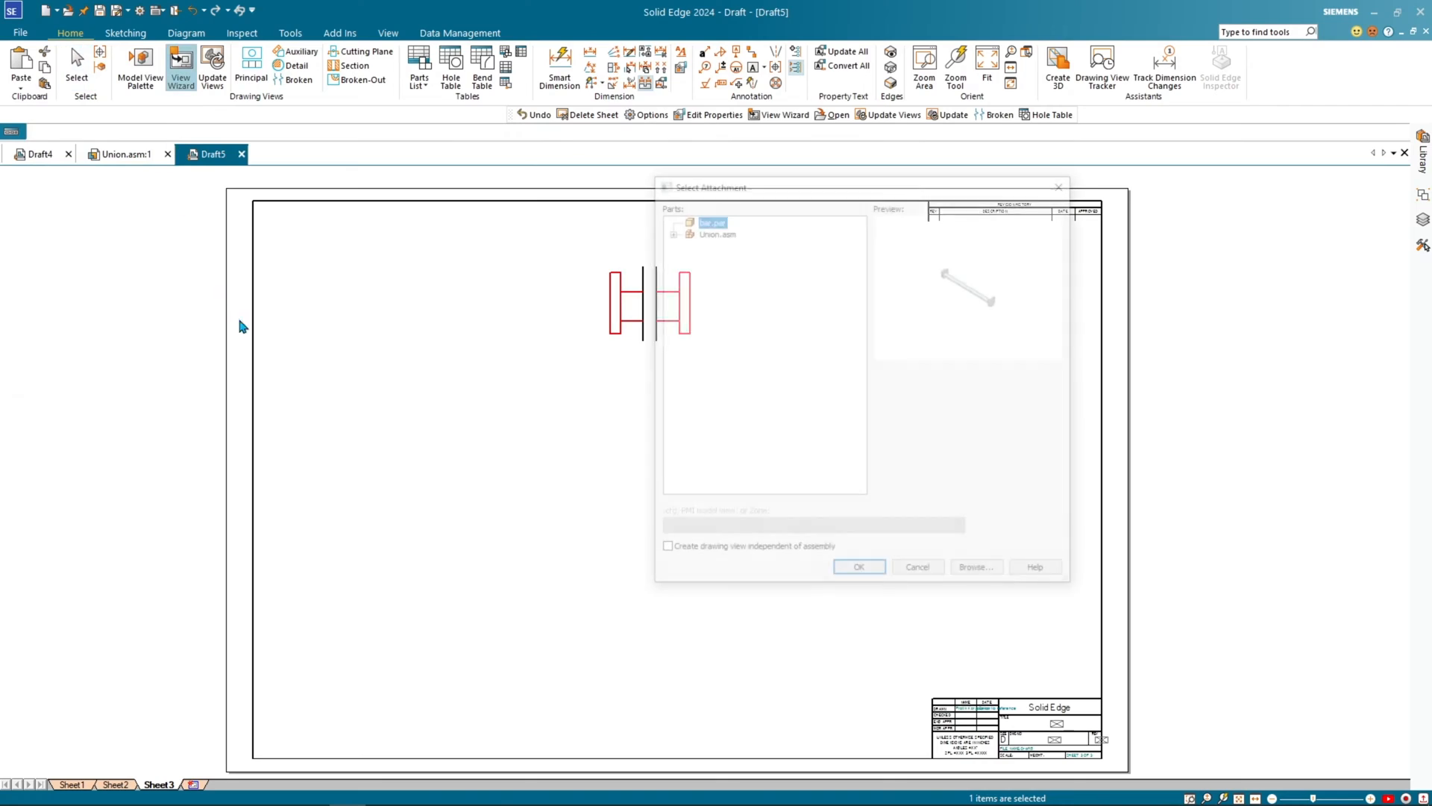
pyautogui.click(861, 573)
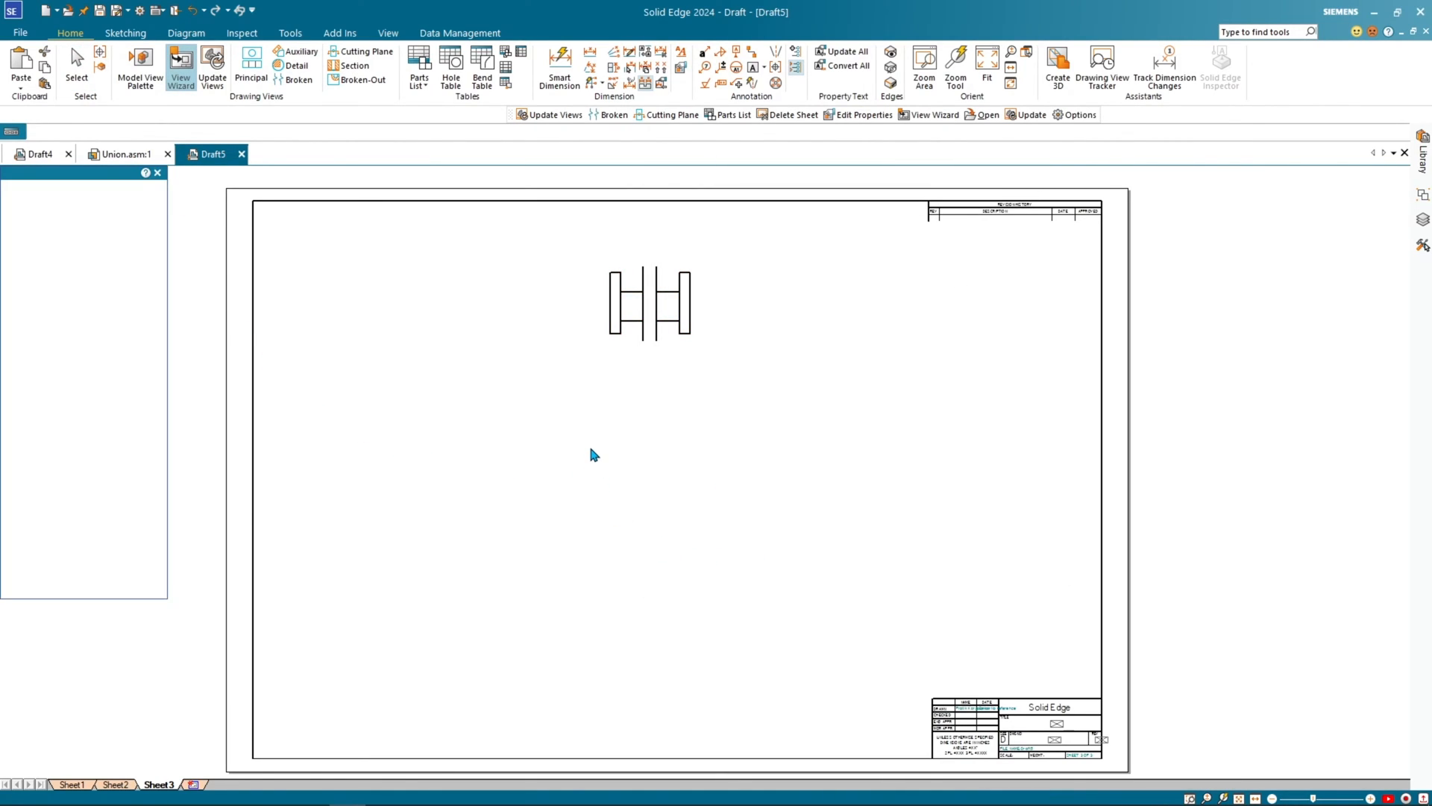
pyautogui.click(645, 472)
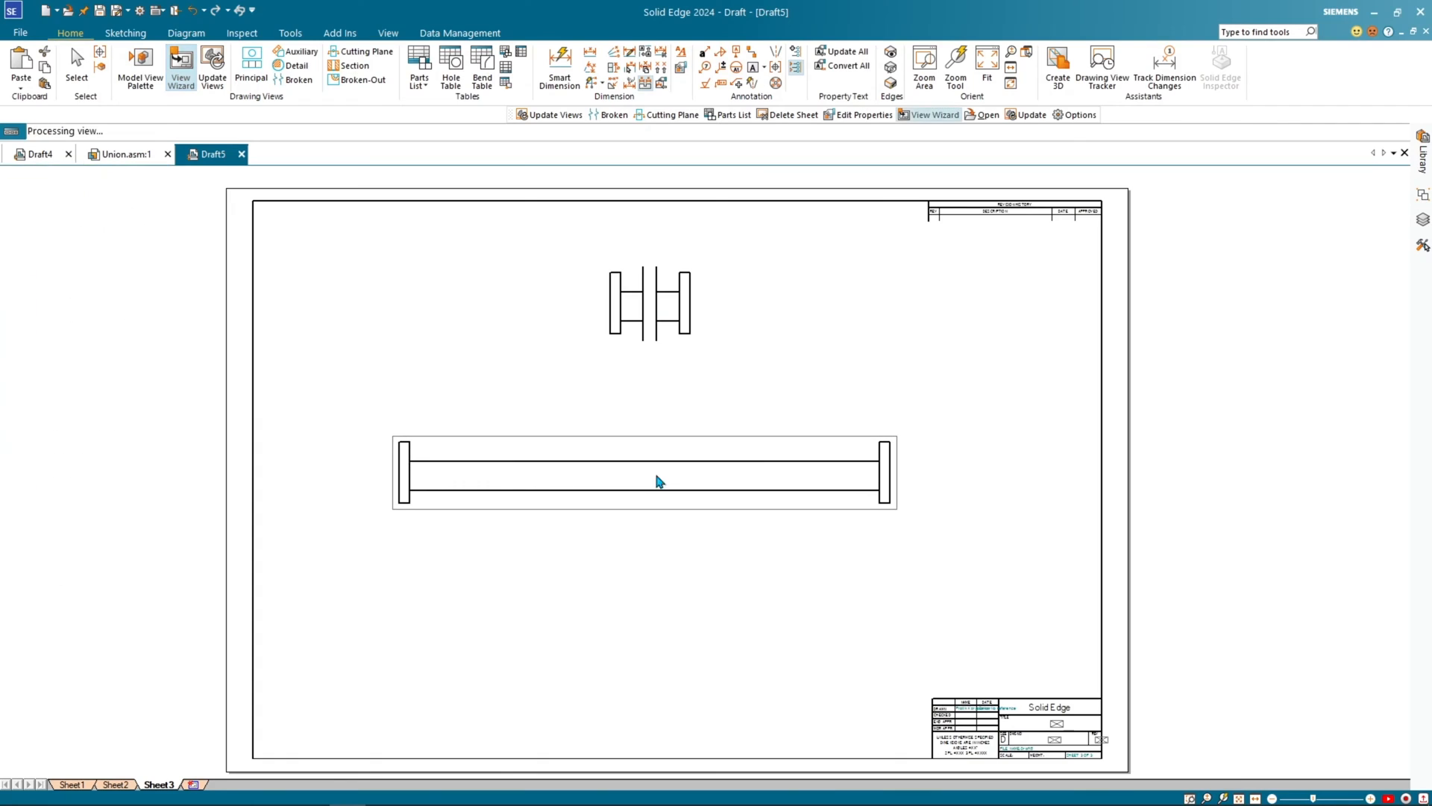
pyautogui.press('Escape')
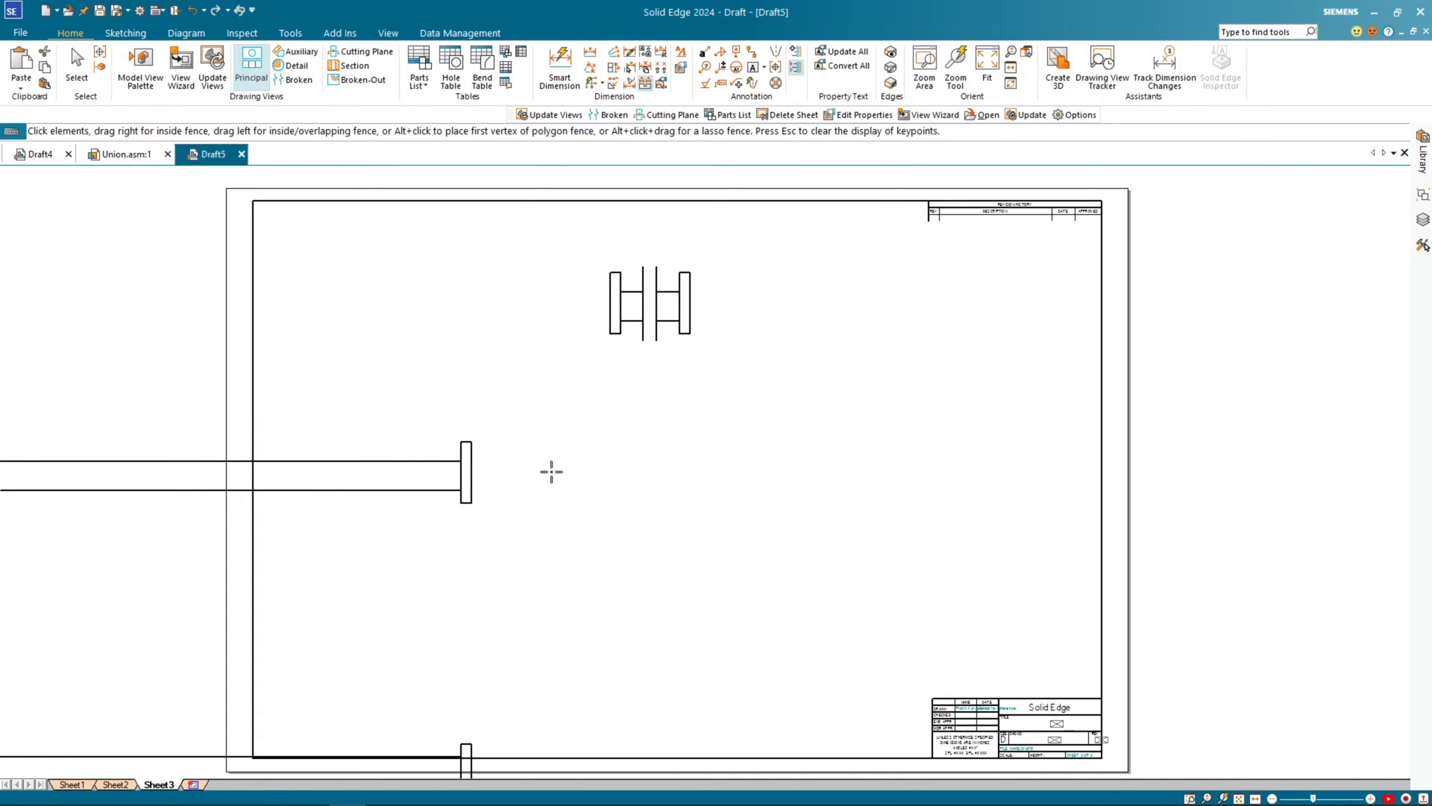
pyautogui.scroll(-2, 553, 473)
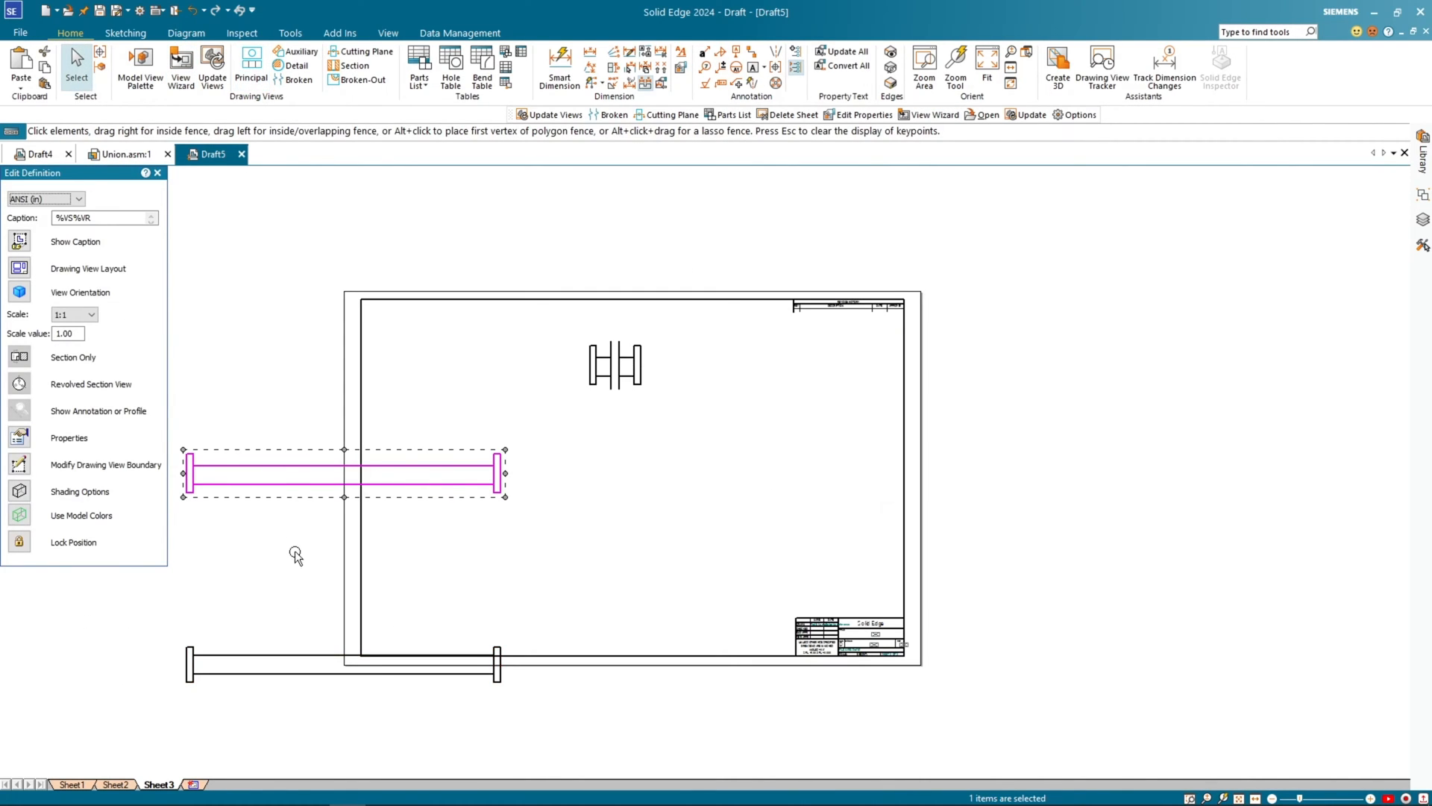
# Step: Move the unbroken bar view onto the sheet under the broken view and delete the principal view beneath it
pyautogui.moveTo(288, 458)
pyautogui.mouseDown()
pyautogui.moveTo(374, 484)
pyautogui.moveTo(559, 431)
pyautogui.mouseUp()
pyautogui.click(552, 559)
pyautogui.click(517, 674)
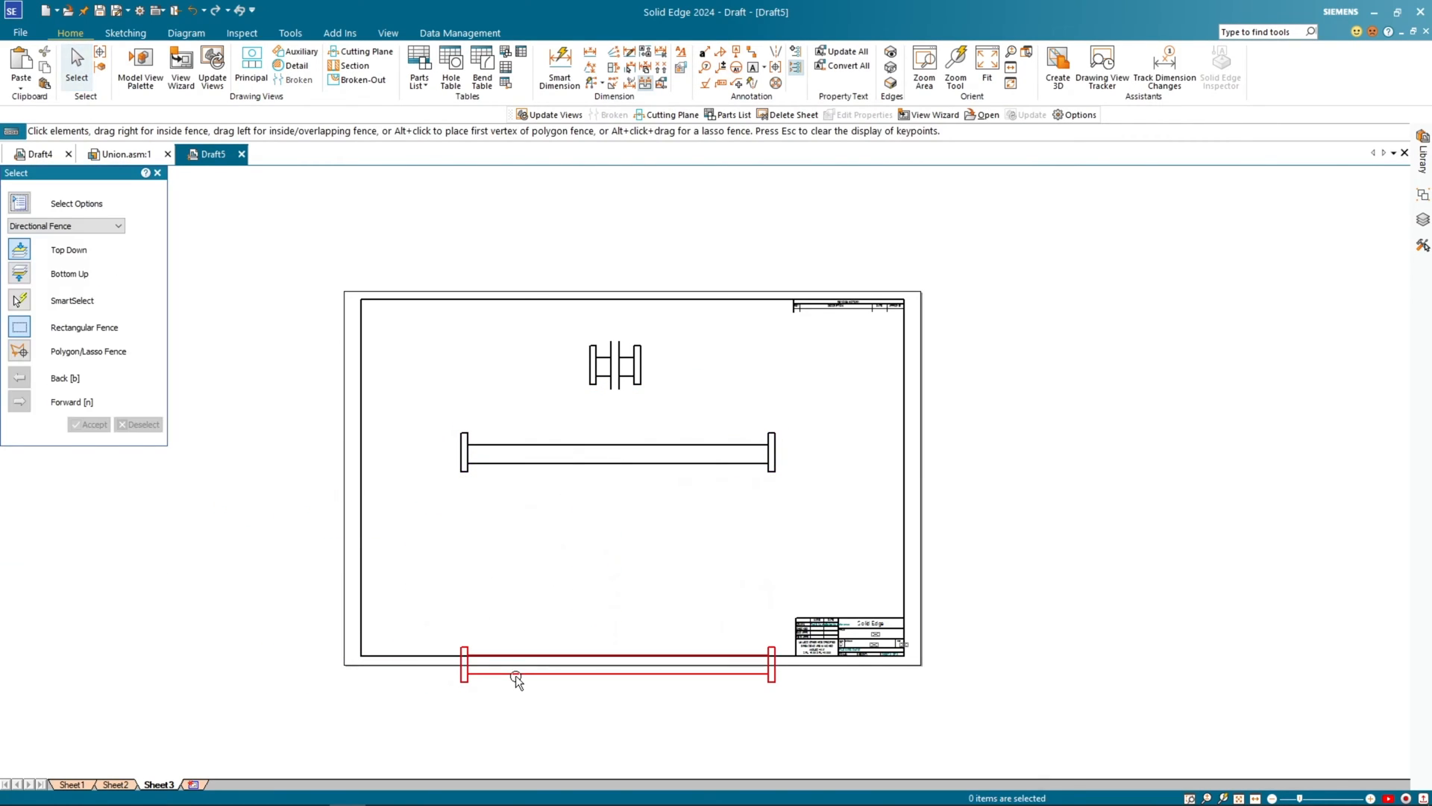
pyautogui.press('Delete')
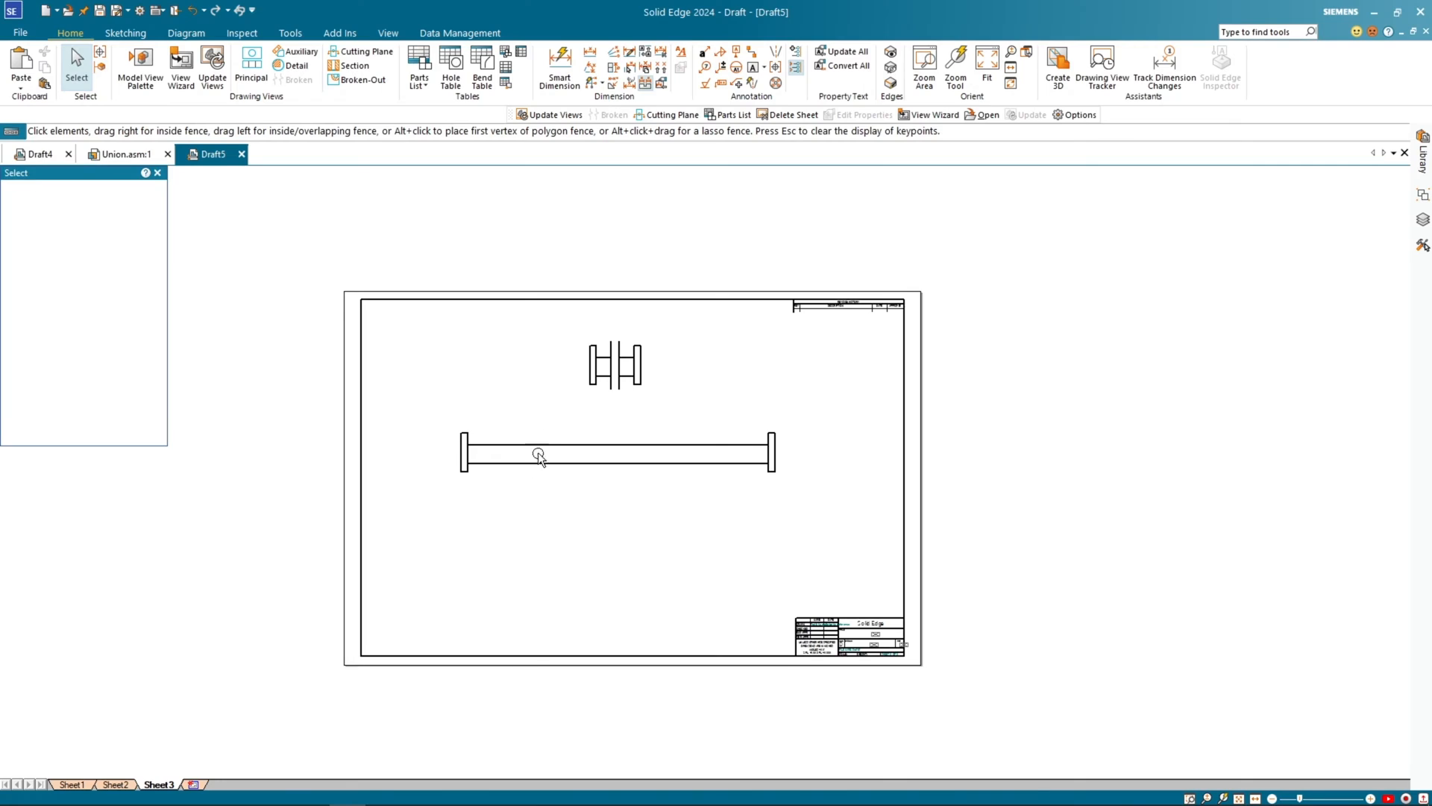
# Step: Start a broken view on the lower bar view and place a vertical Straight Break pair near its left flange with a 0.500 in gap
pyautogui.scroll(4, 545, 423)
pyautogui.moveTo(479, 399); pyautogui.dragTo(495, 409, button='middle')
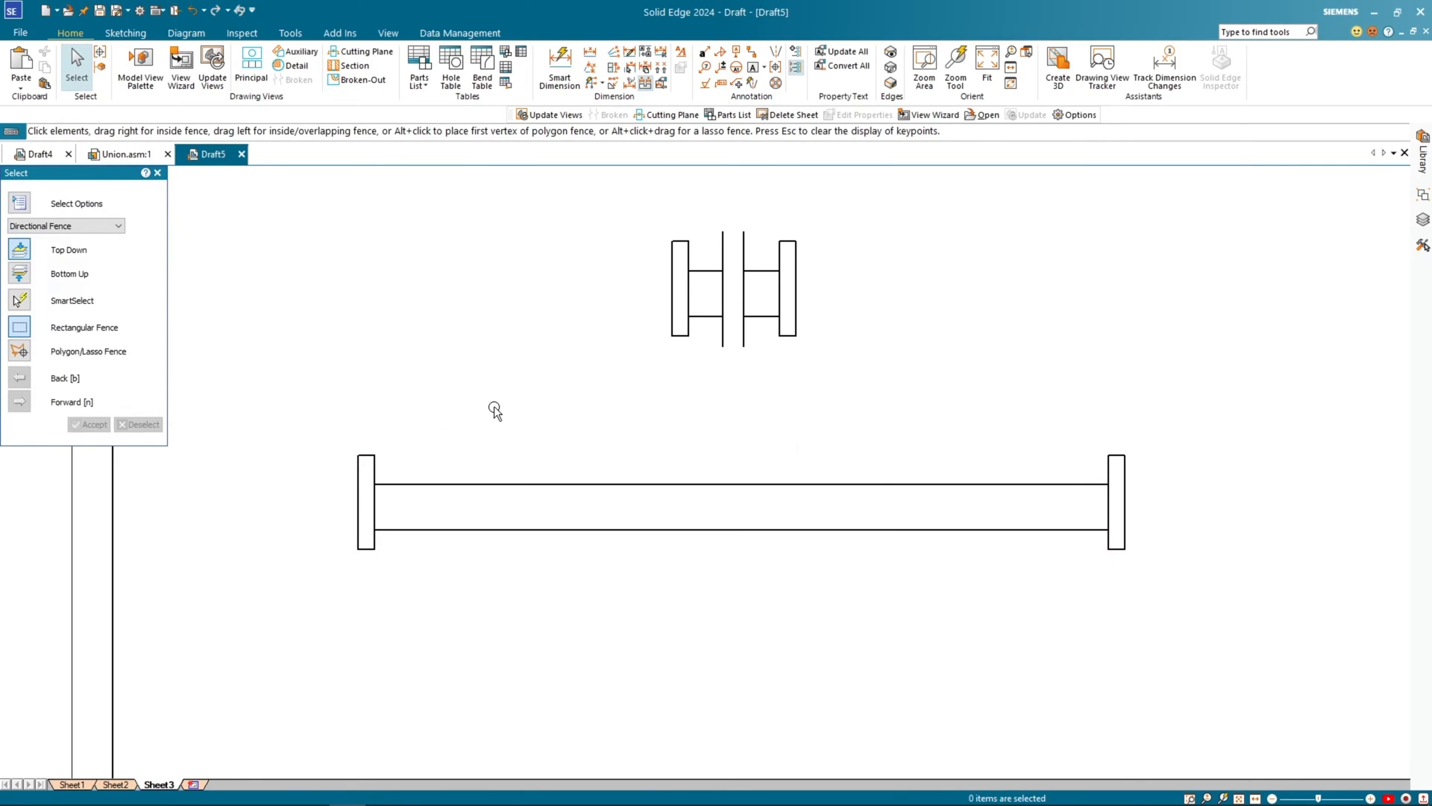
pyautogui.click(400, 501)
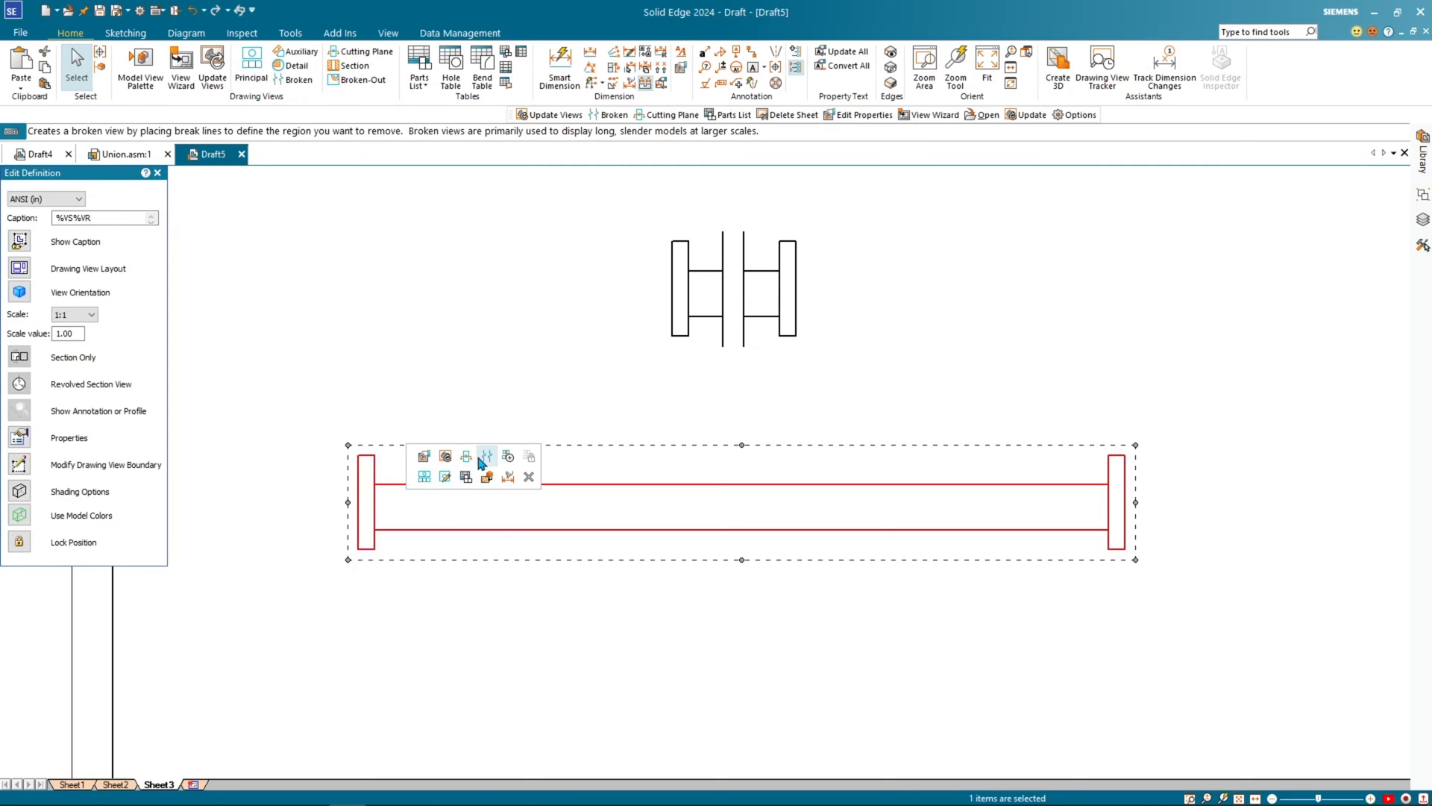
pyautogui.click(487, 456)
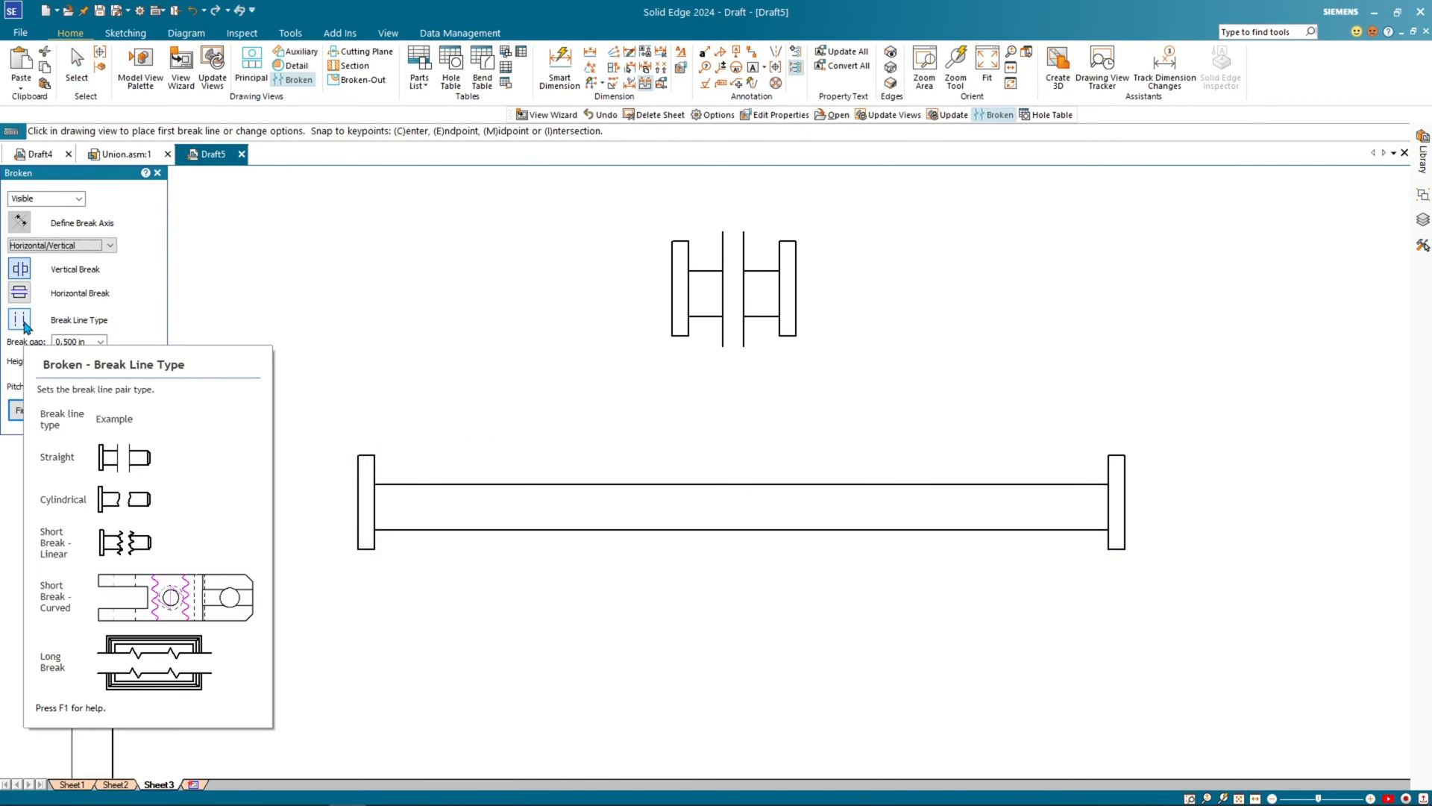
pyautogui.click(20, 320)
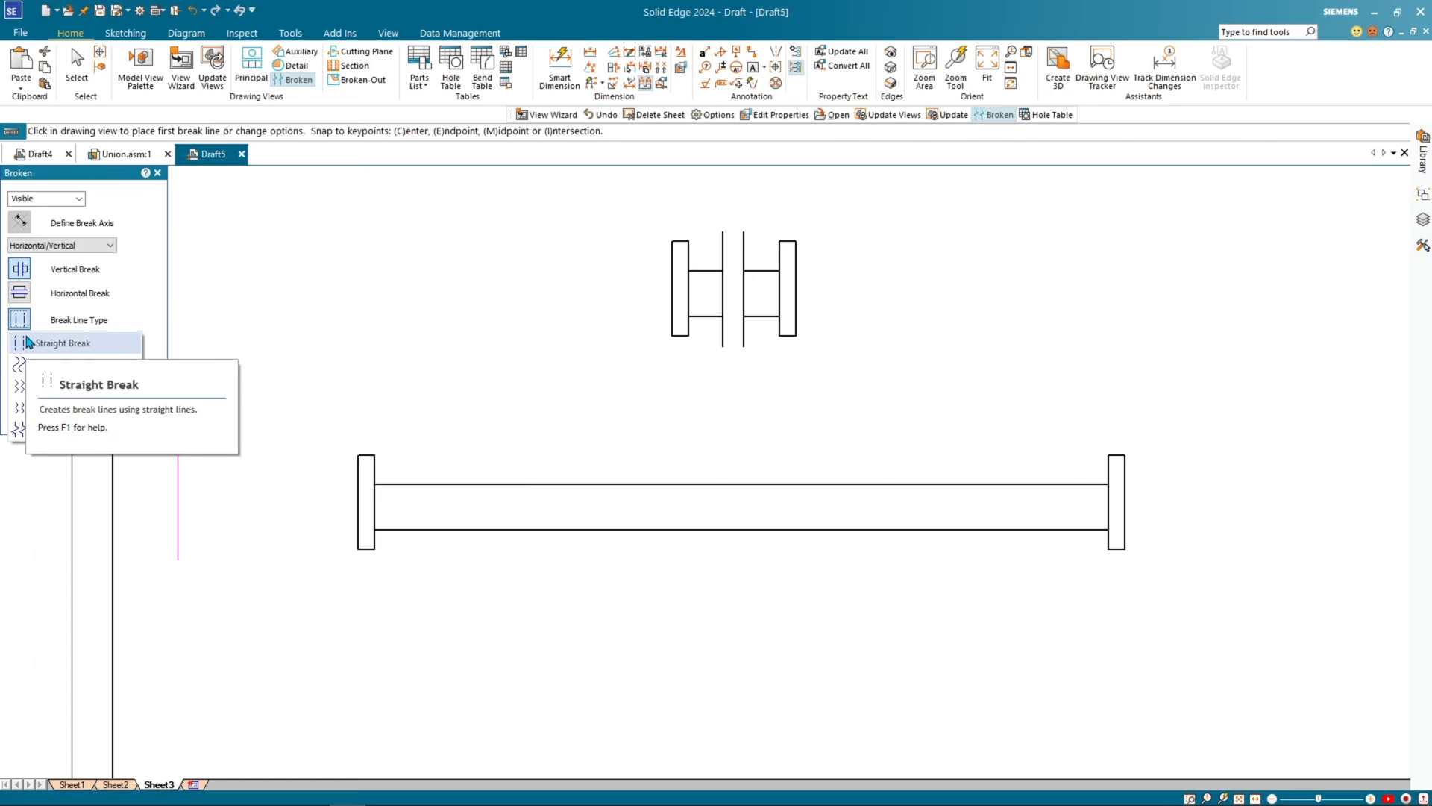
pyautogui.click(28, 343)
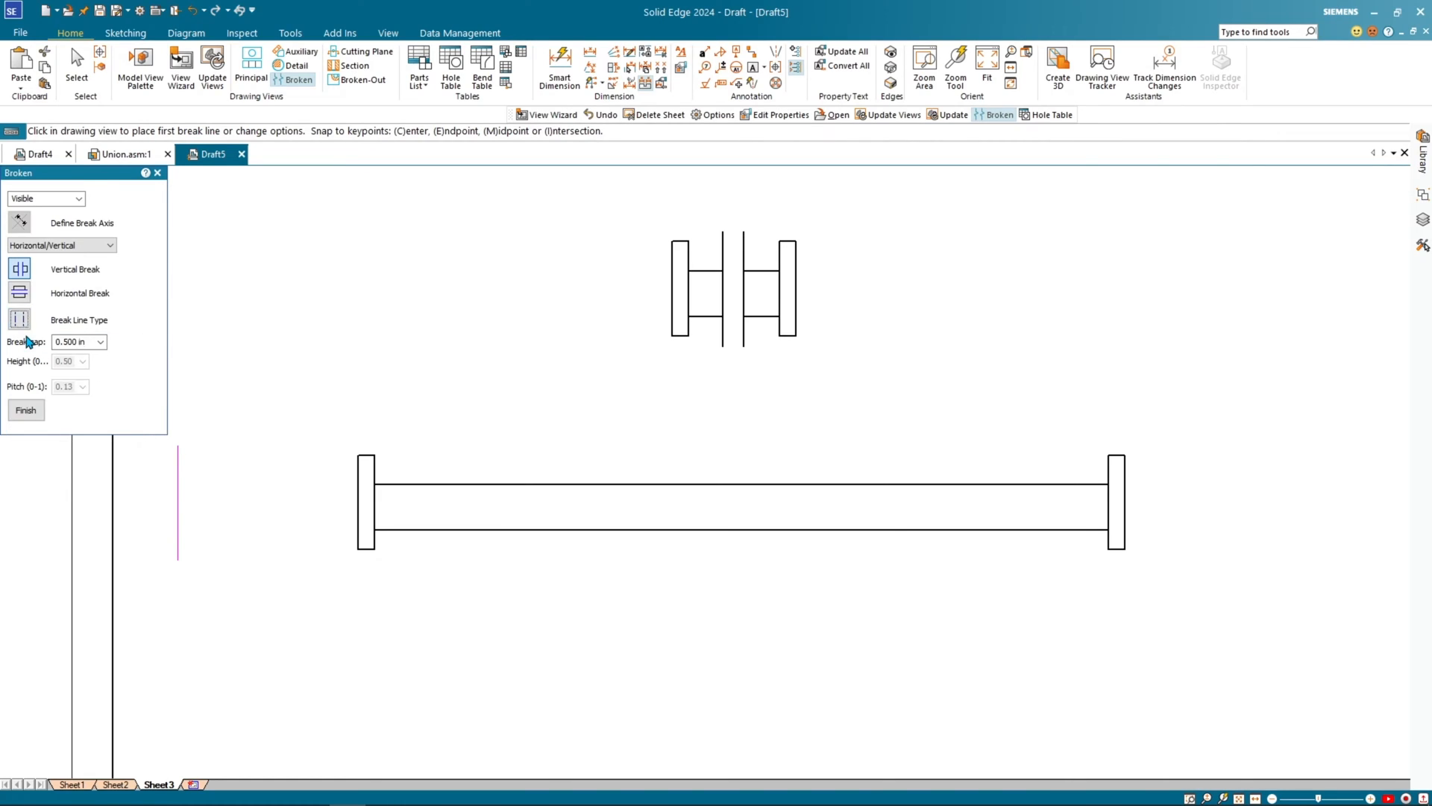
pyautogui.click(413, 484)
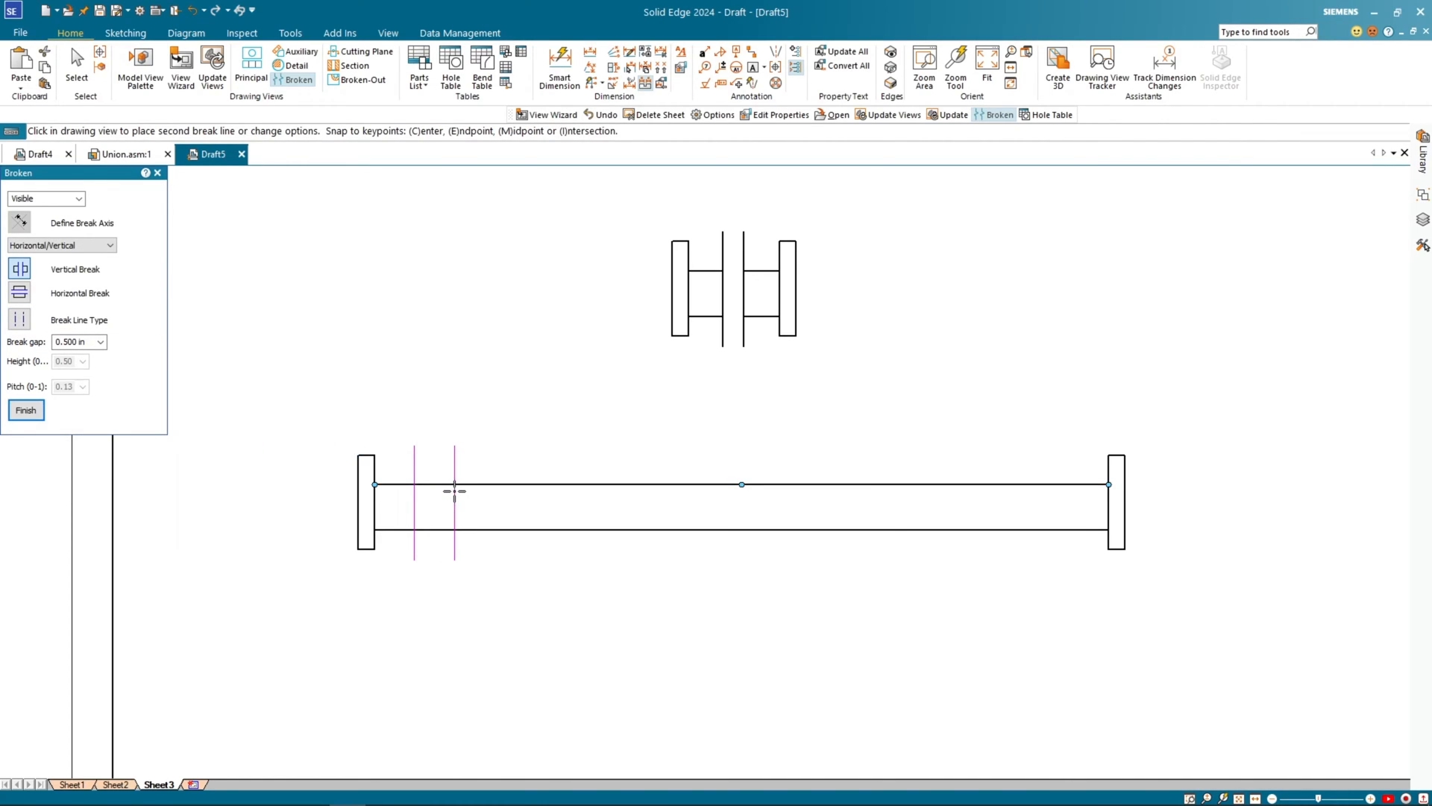
pyautogui.click(453, 490)
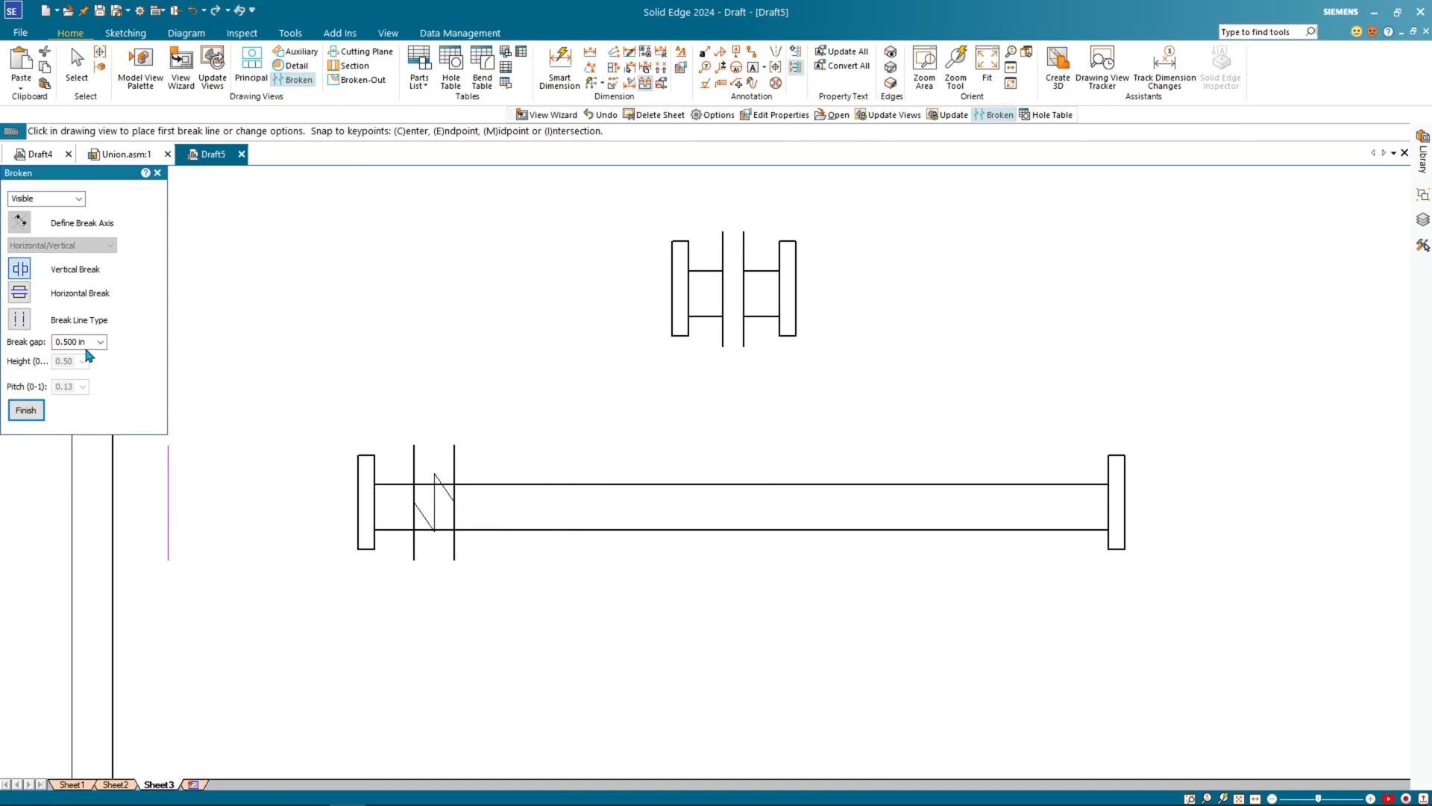
# Step: Place a vertical Cylindrical Break pair on the bar to the right of the straight break
pyautogui.click(21, 326)
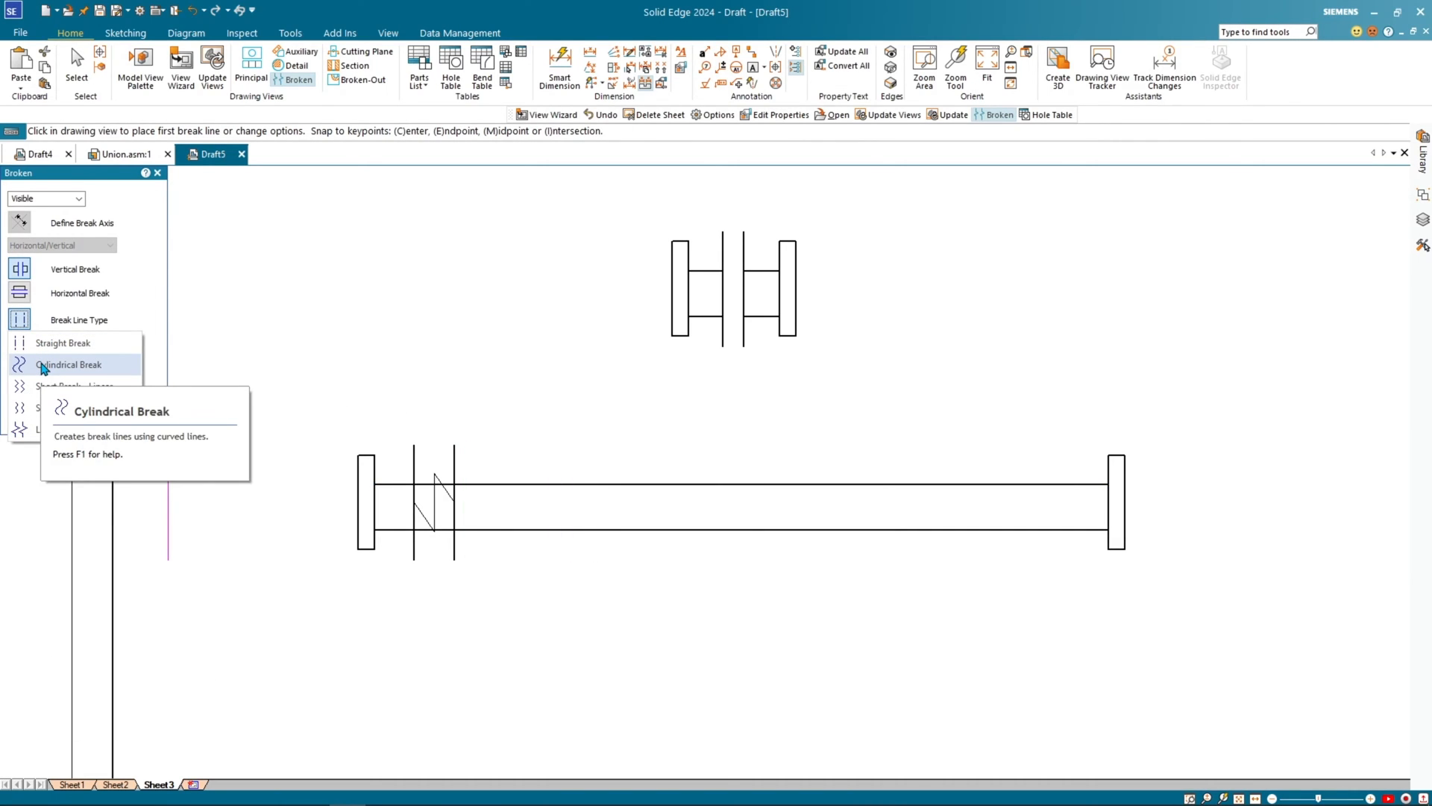
pyautogui.click(43, 365)
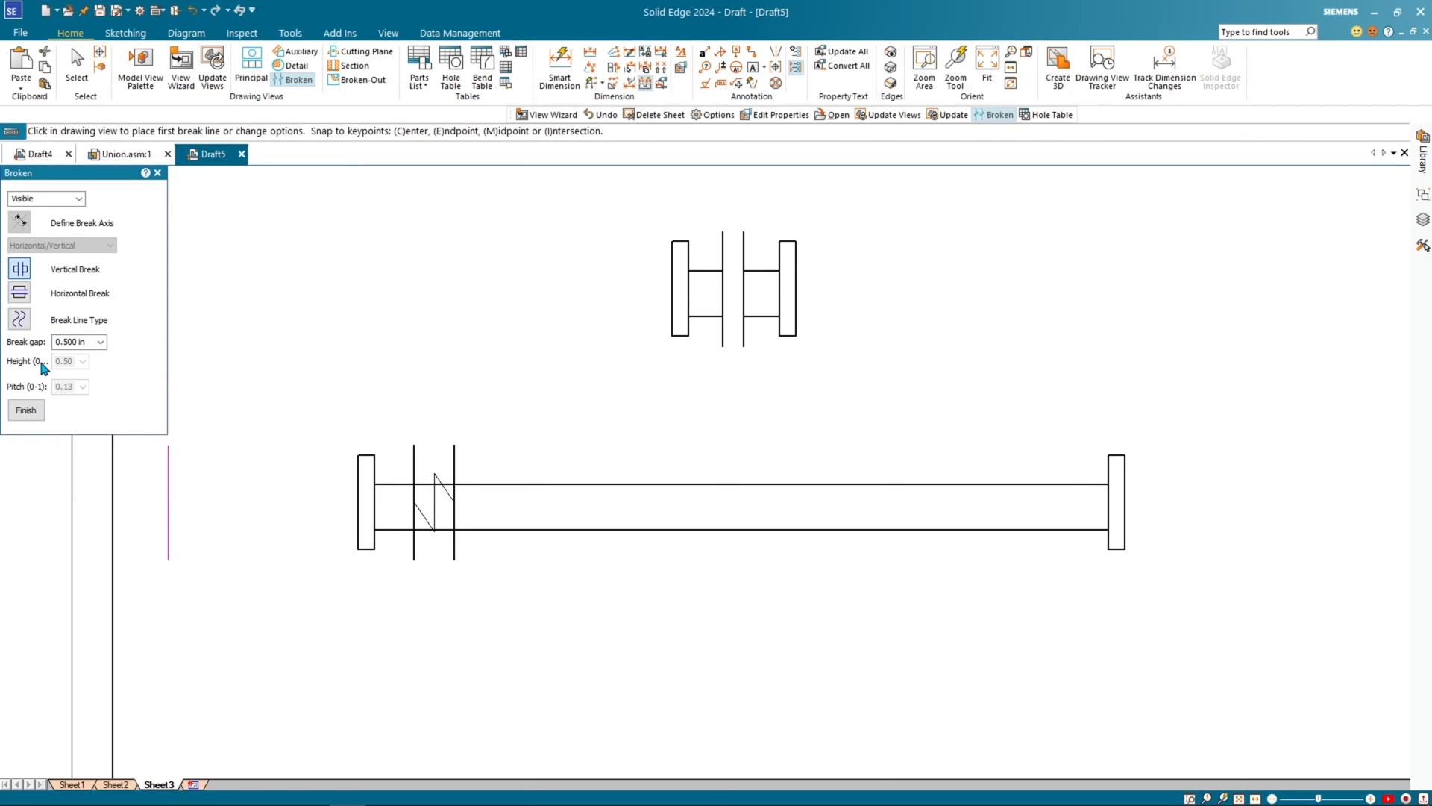
pyautogui.click(506, 478)
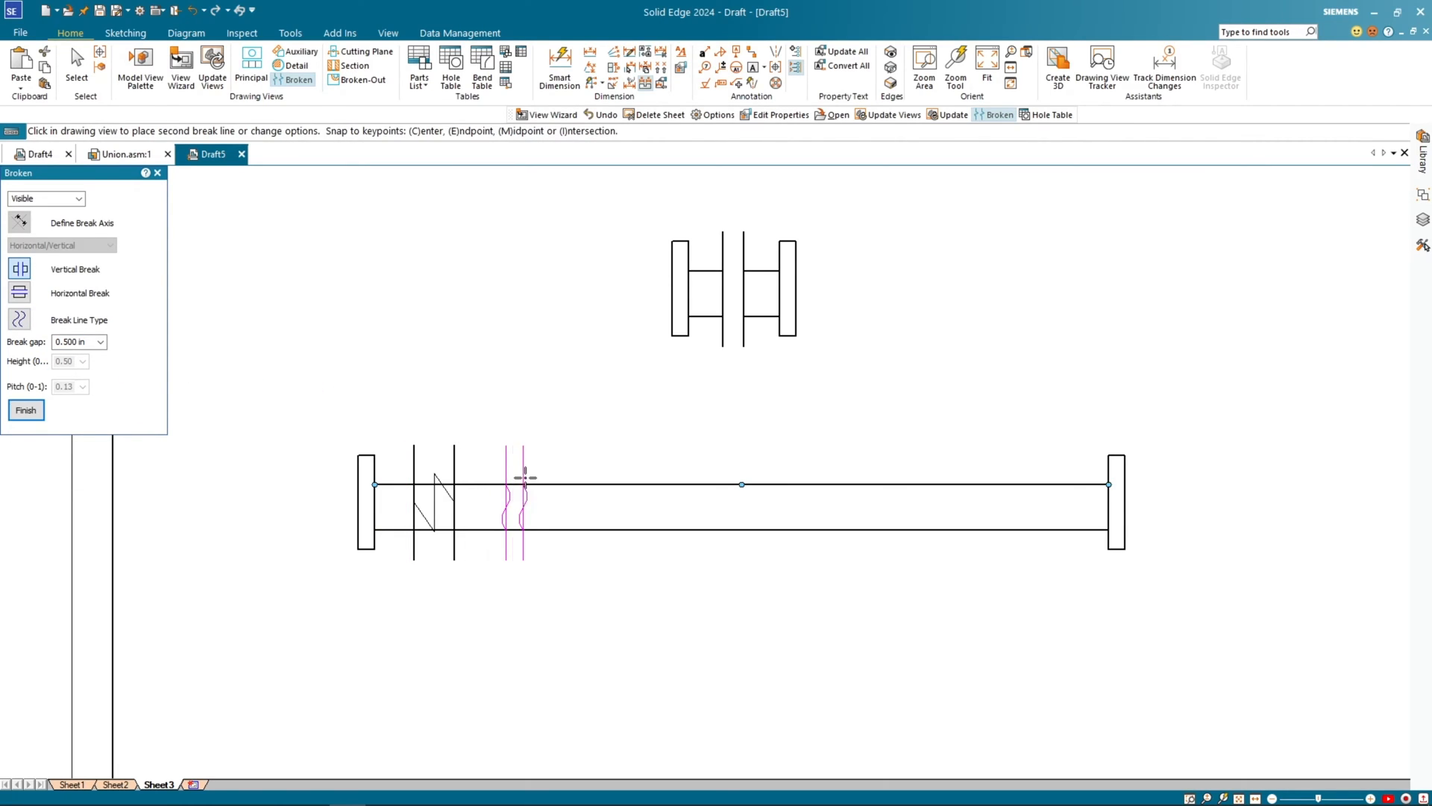
pyautogui.click(536, 485)
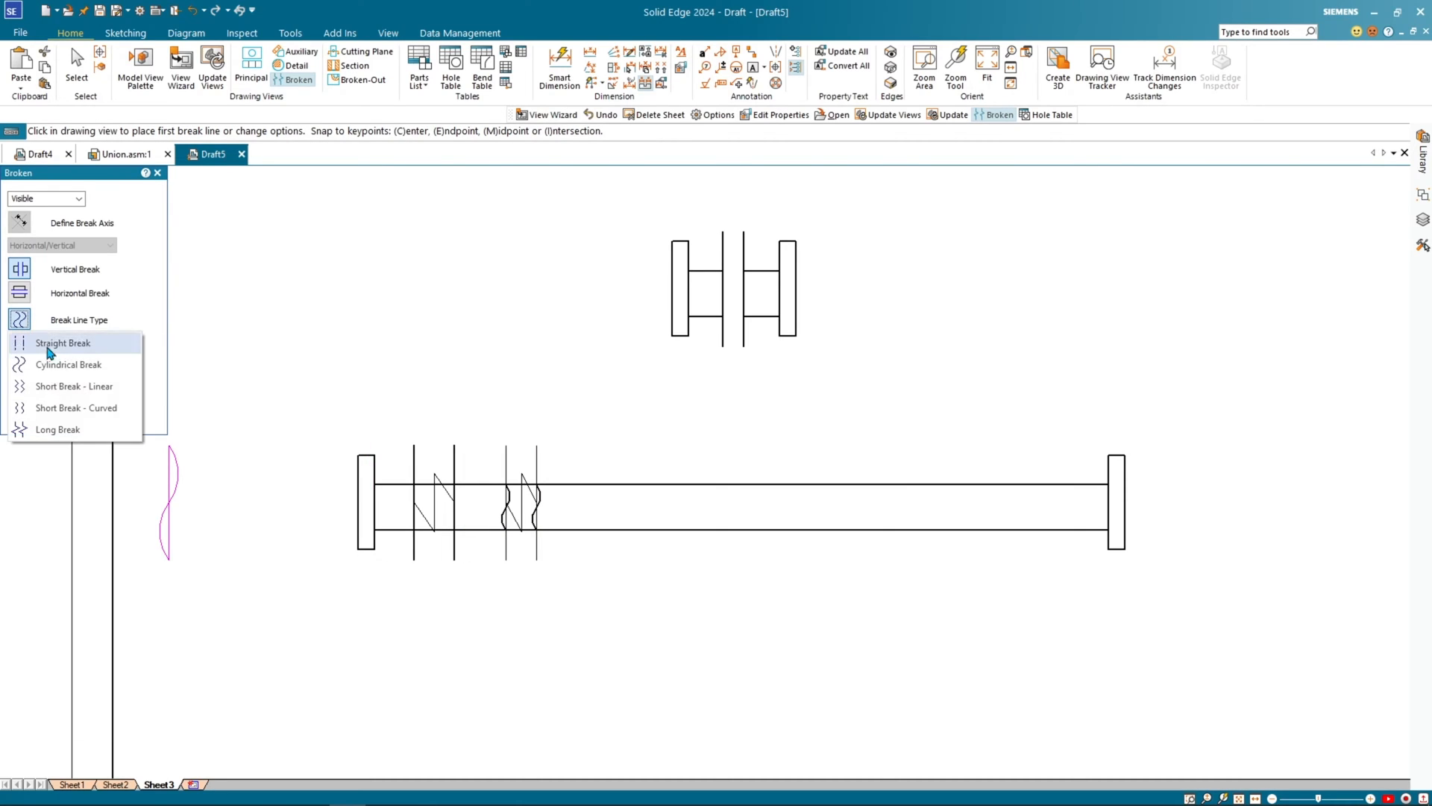
# Step: Place a vertical Short Break - Linear pair on the bar to the right of the cylindrical break
pyautogui.click(74, 385)
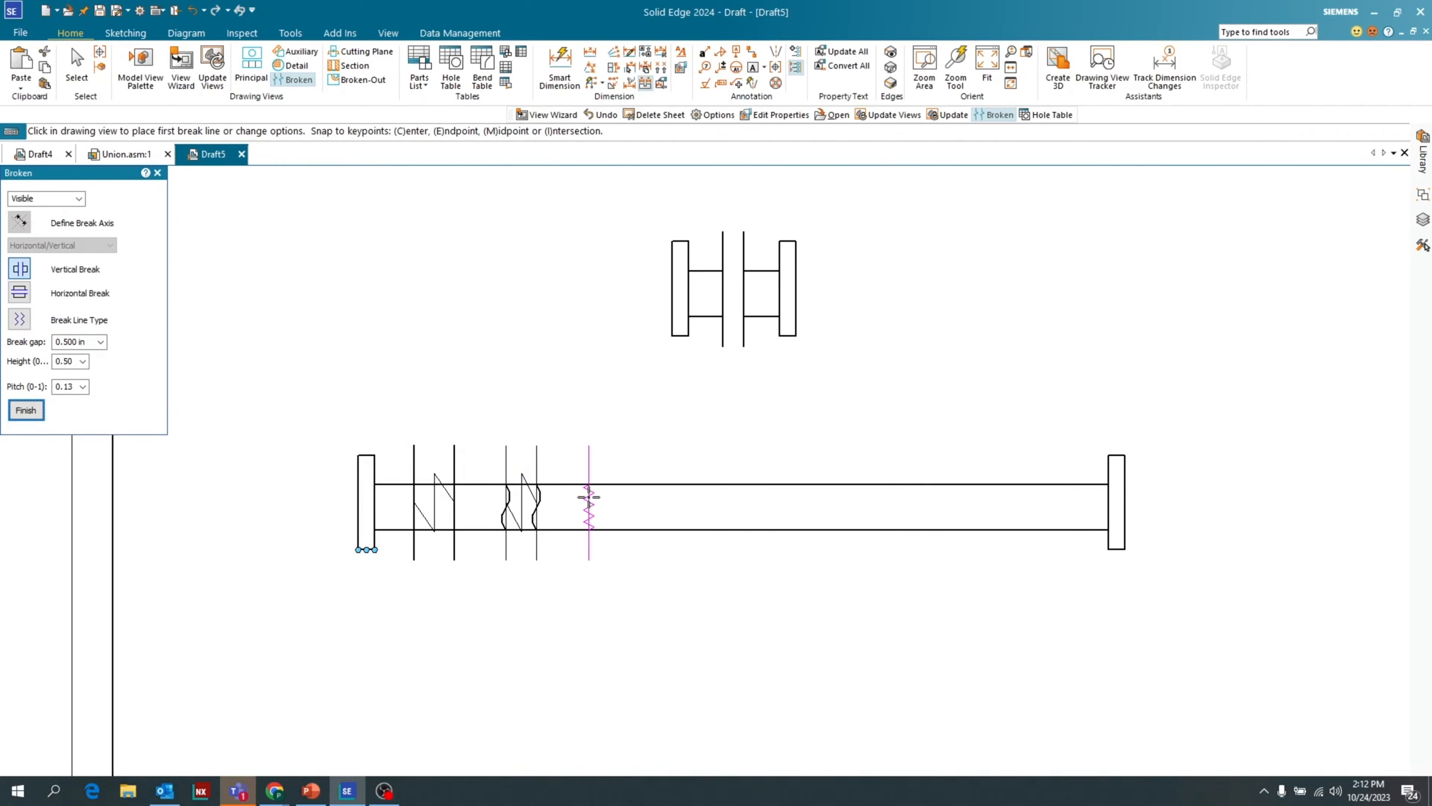
pyautogui.click(588, 501)
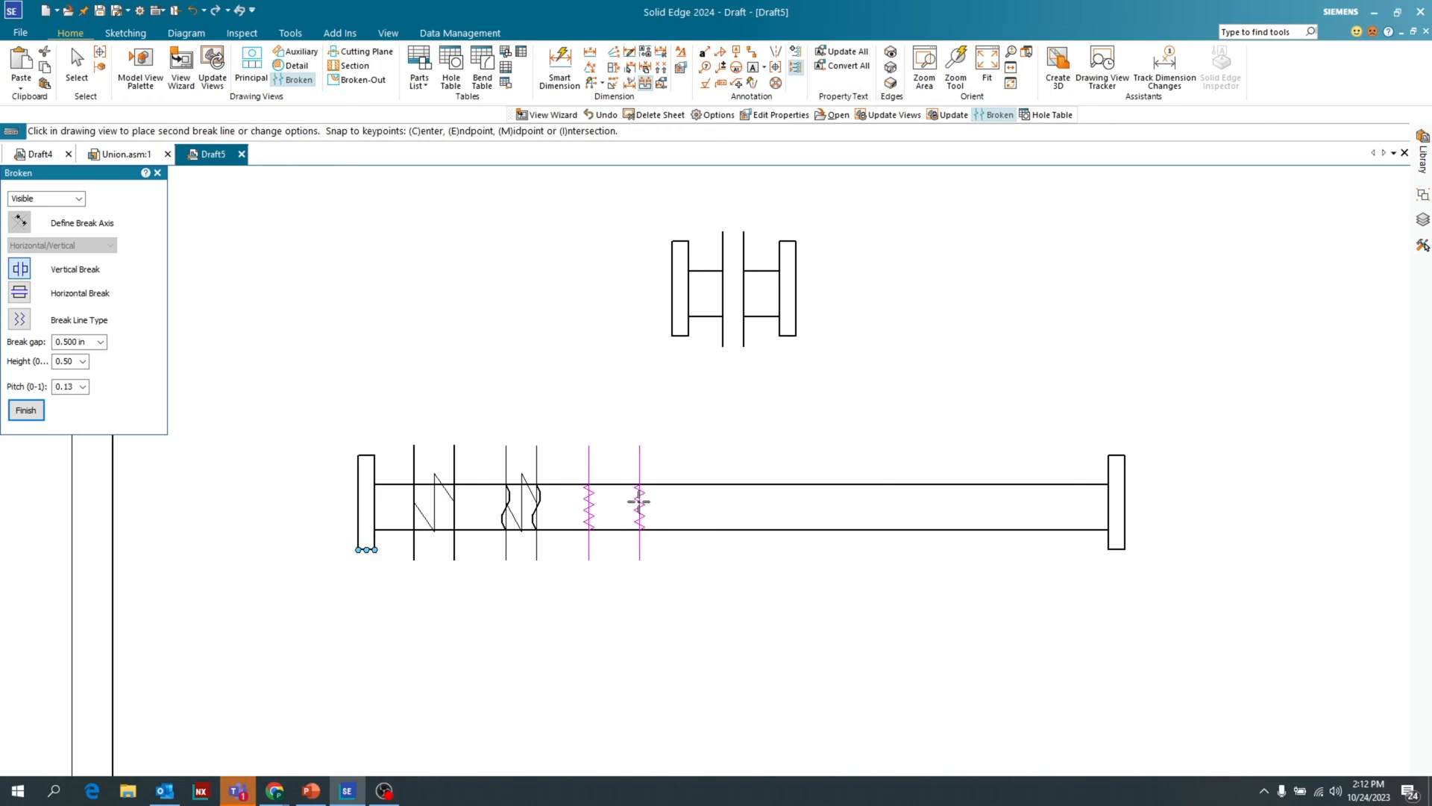
pyautogui.click(633, 501)
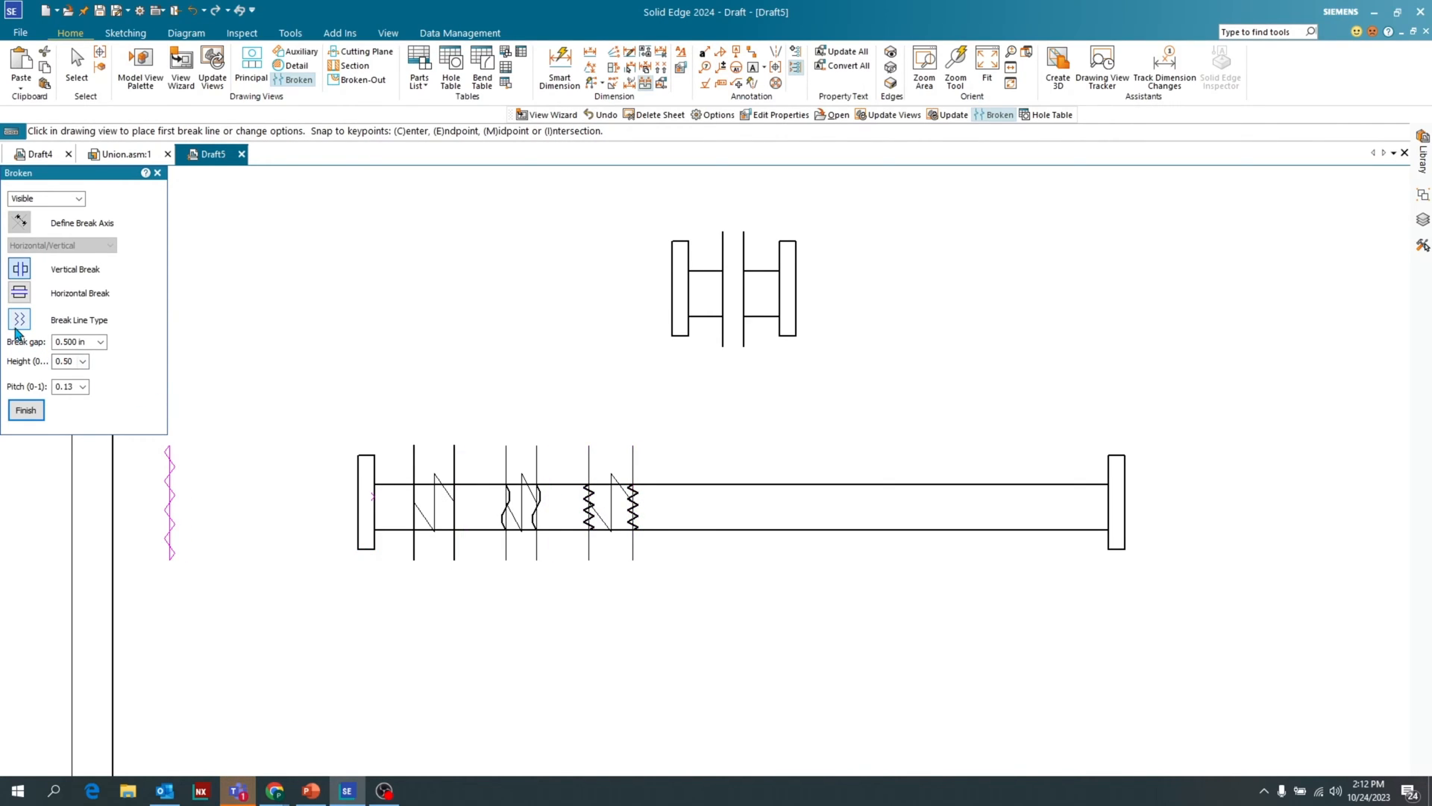
# Step: Place a vertical Short Break - Curved pair on the bar to the right of the linear short break
pyautogui.click(19, 320)
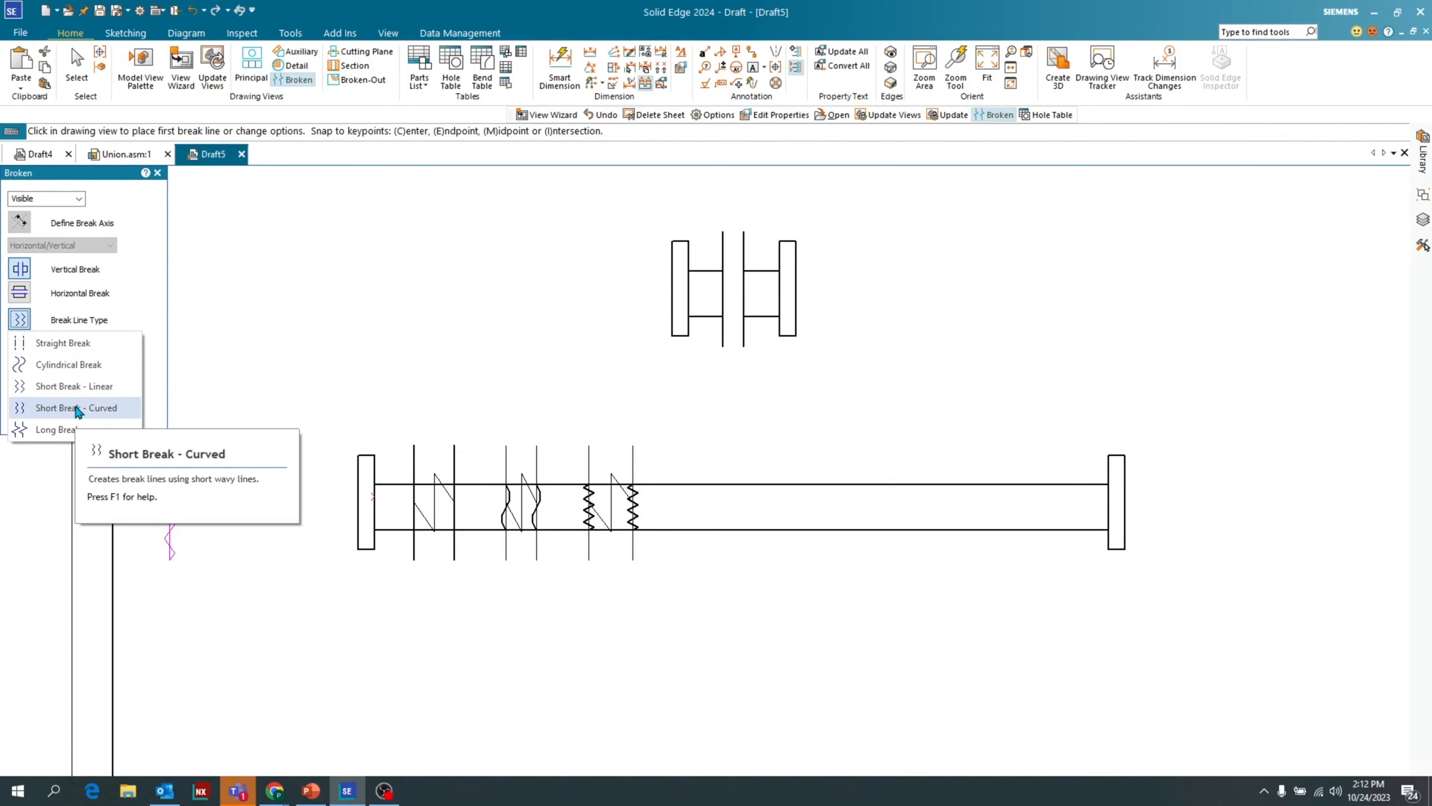
pyautogui.click(77, 408)
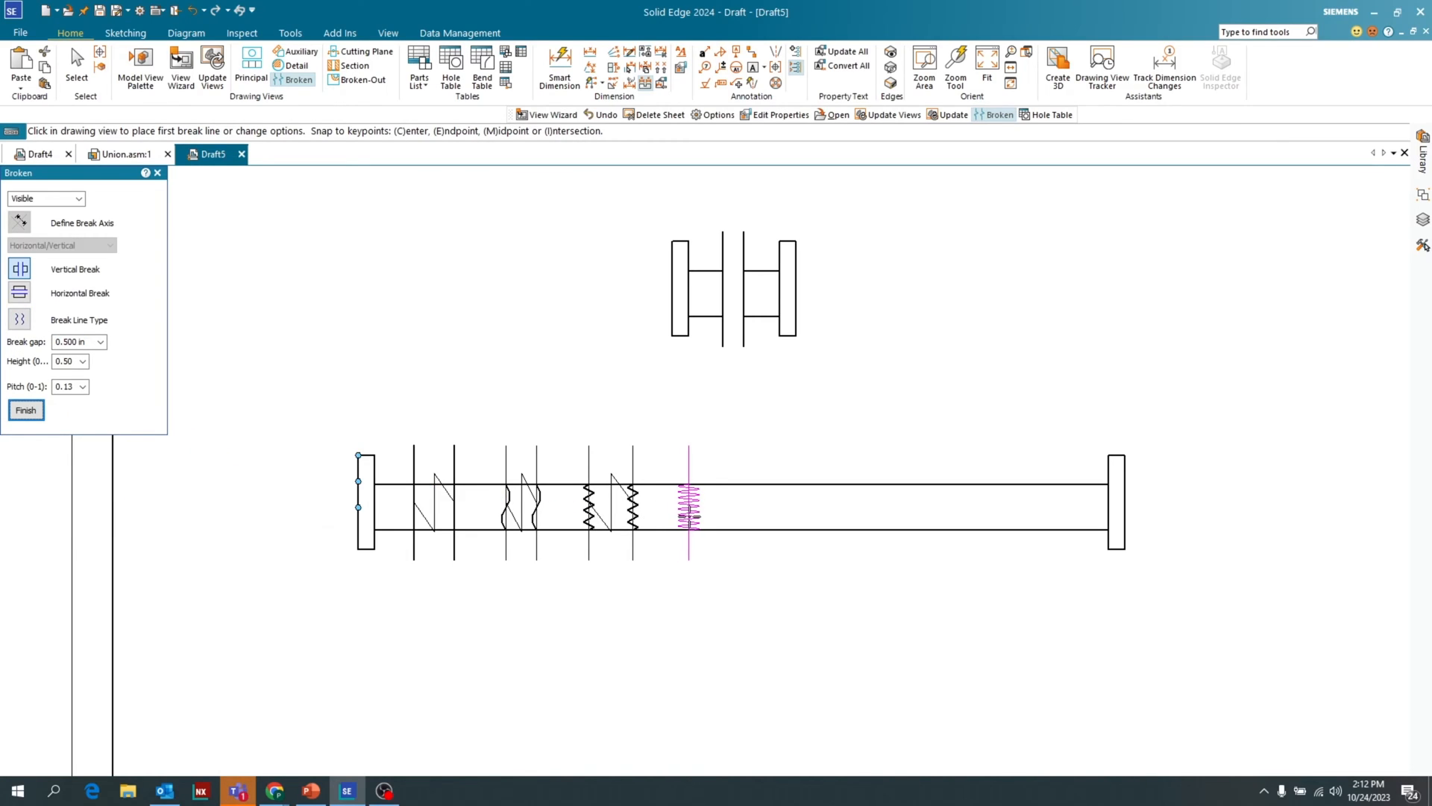
pyautogui.click(690, 514)
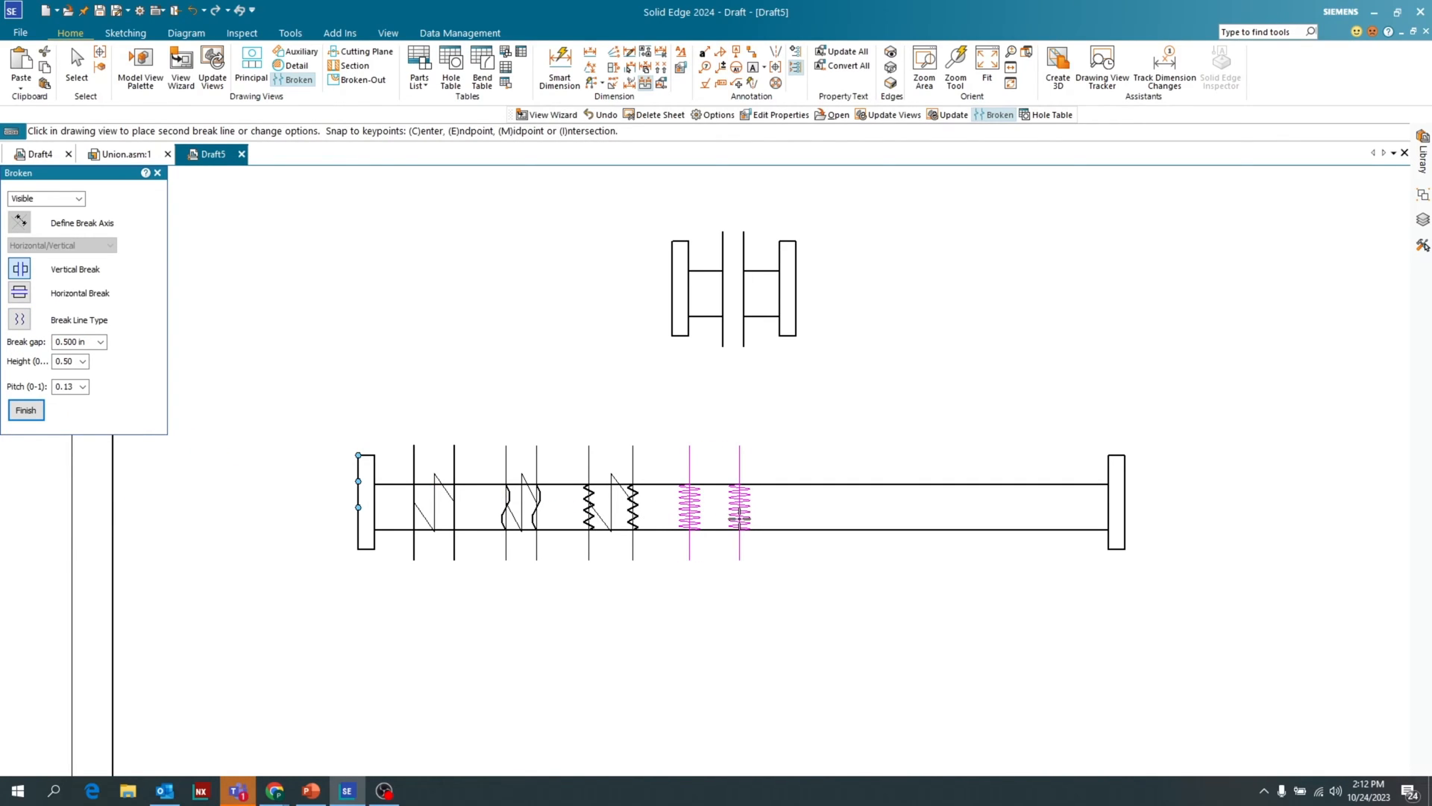
pyautogui.click(736, 515)
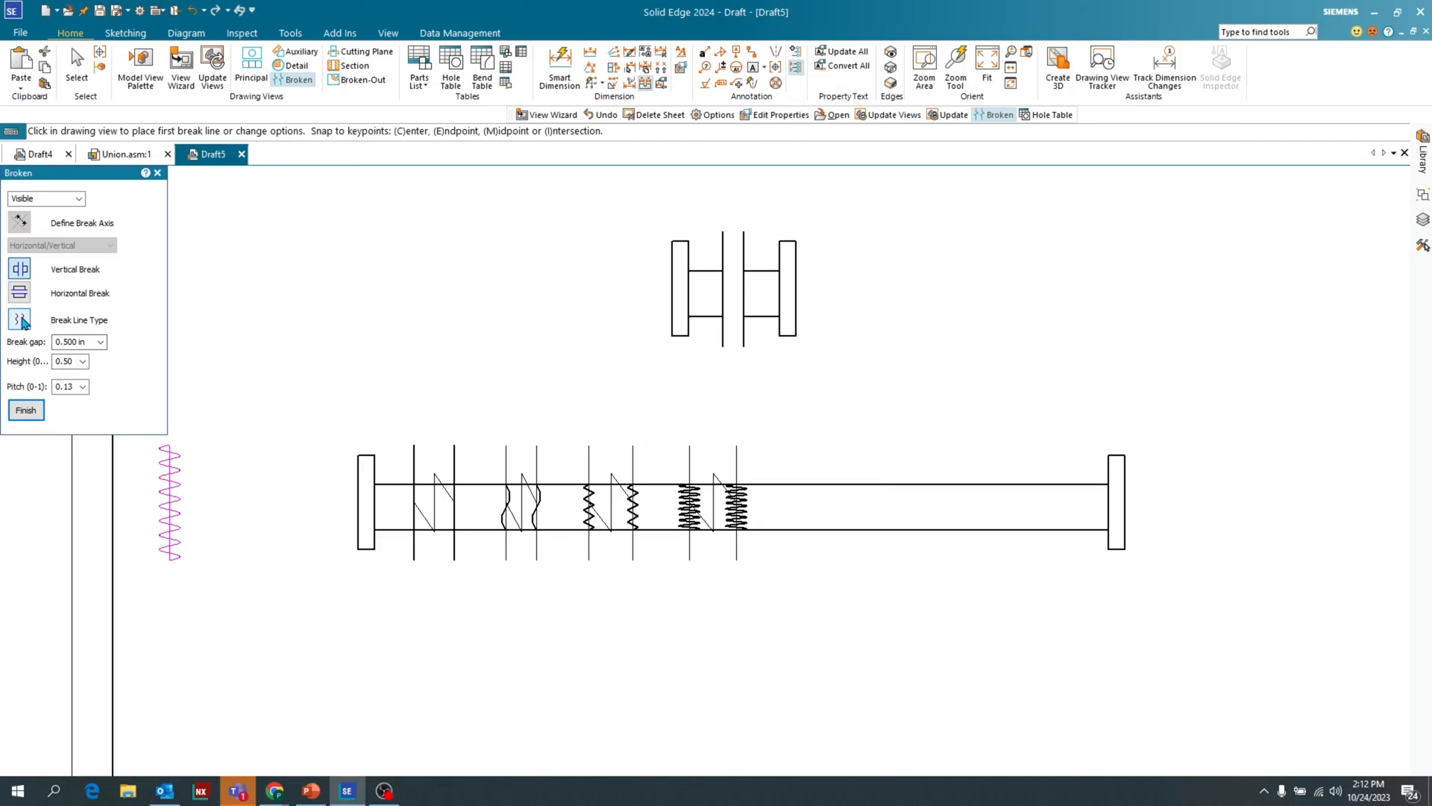
# Step: Place a vertical Long Break pair on the bar to the right of the curved short break
pyautogui.click(20, 320)
pyautogui.click(81, 430)
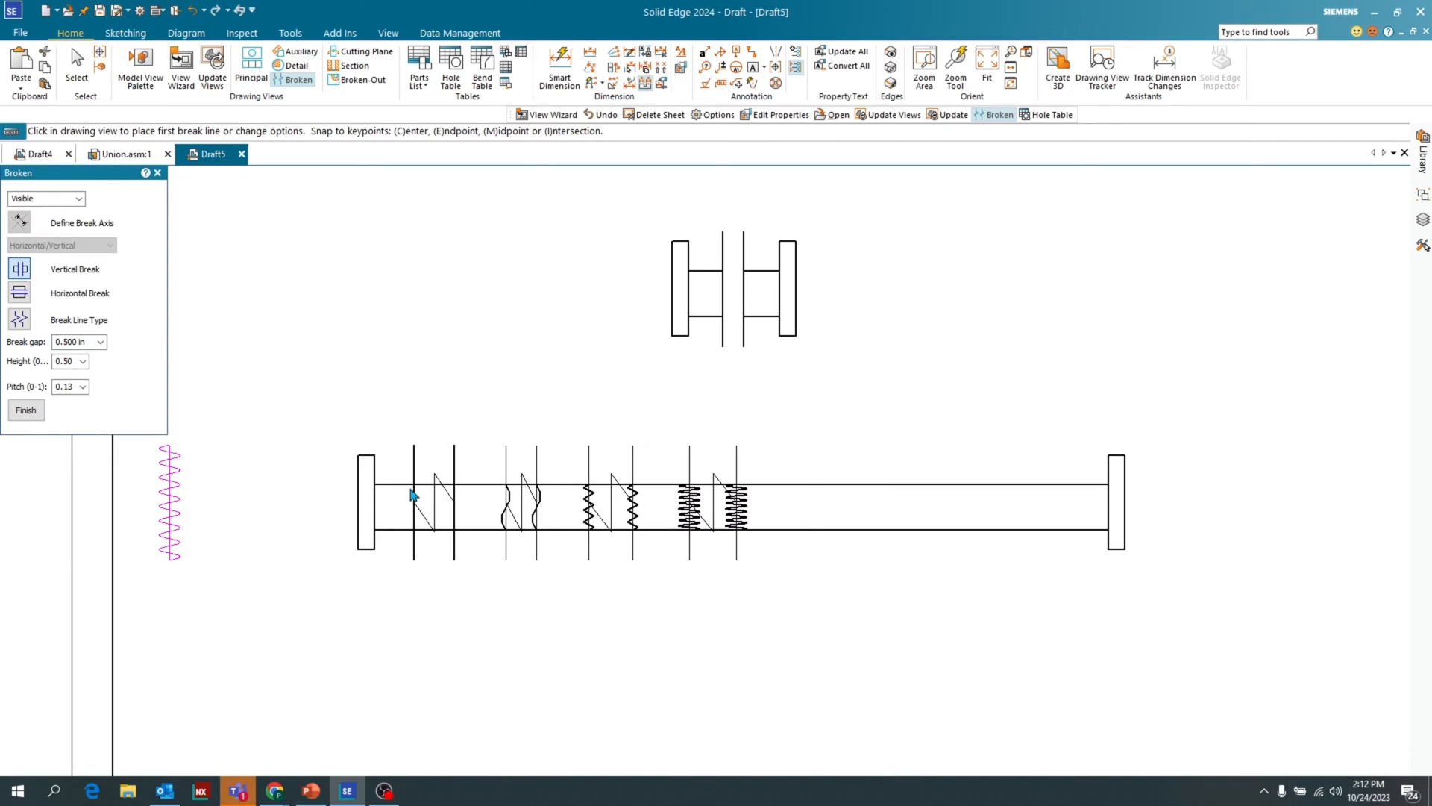
pyautogui.click(806, 531)
pyautogui.click(898, 531)
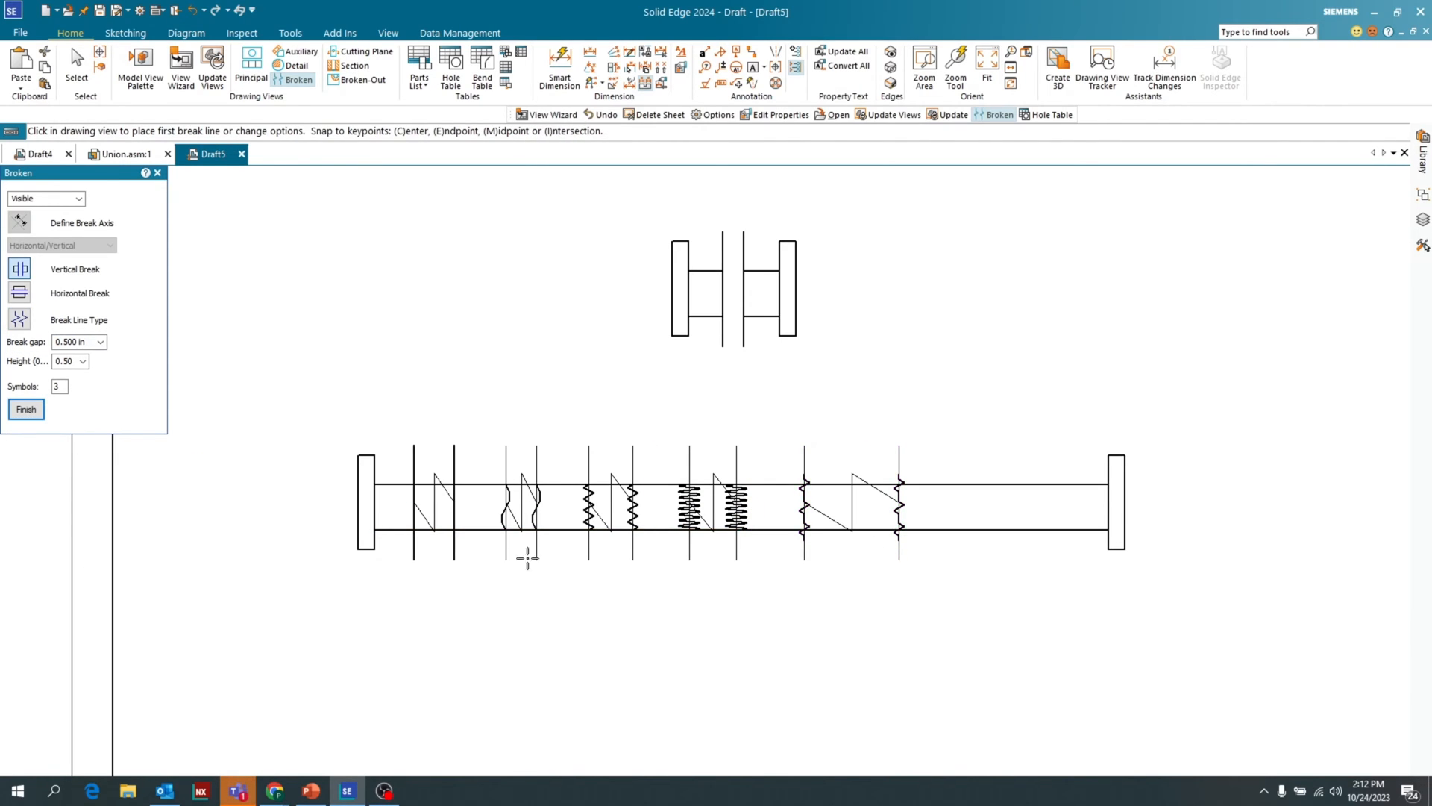
# Step: Finish the broken view of the lower bar and inspect its five break types up close
pyautogui.click(102, 345)
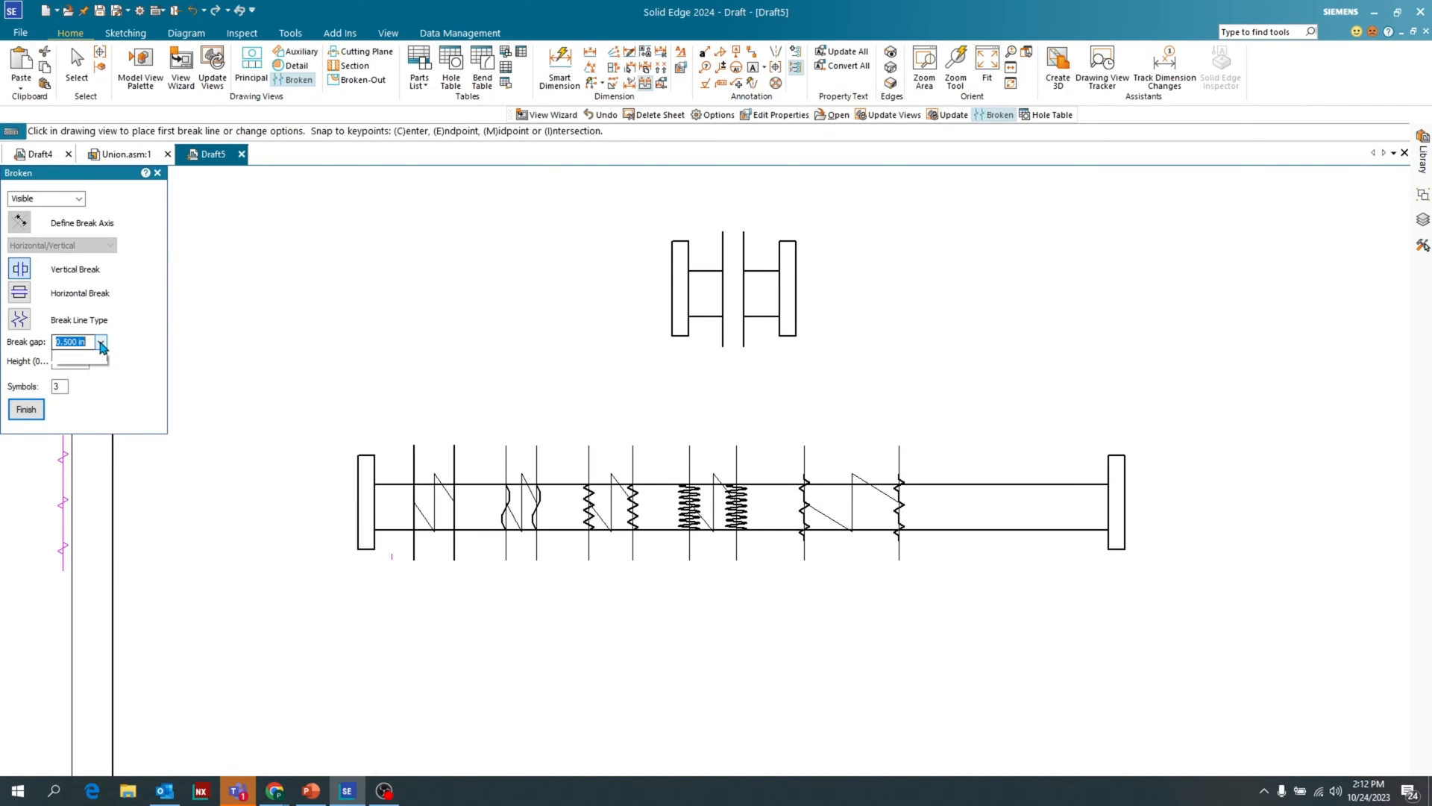
pyautogui.click(102, 401)
pyautogui.click(26, 410)
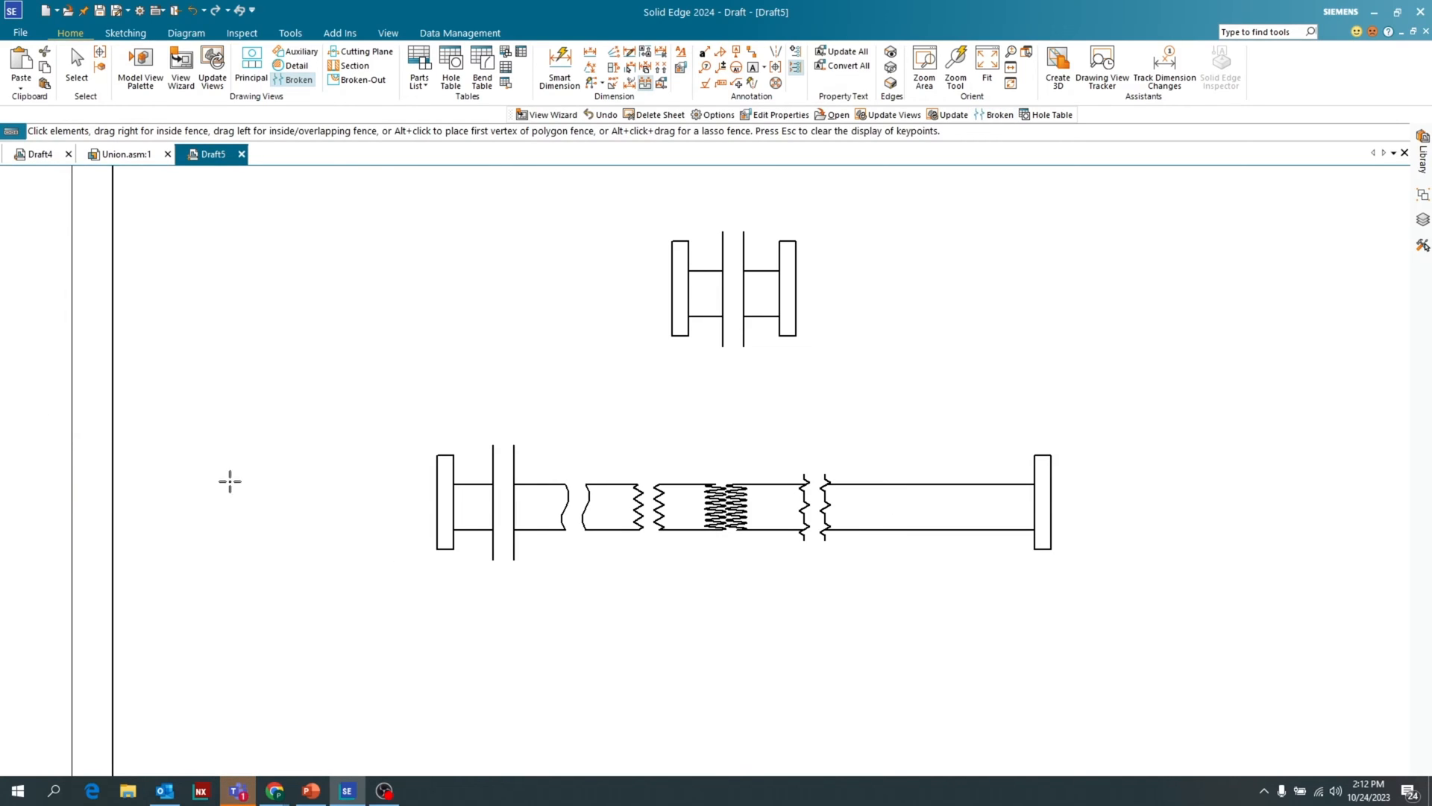
pyautogui.click(648, 598)
pyautogui.scroll(1, 637, 605)
pyautogui.scroll(1, 636, 604)
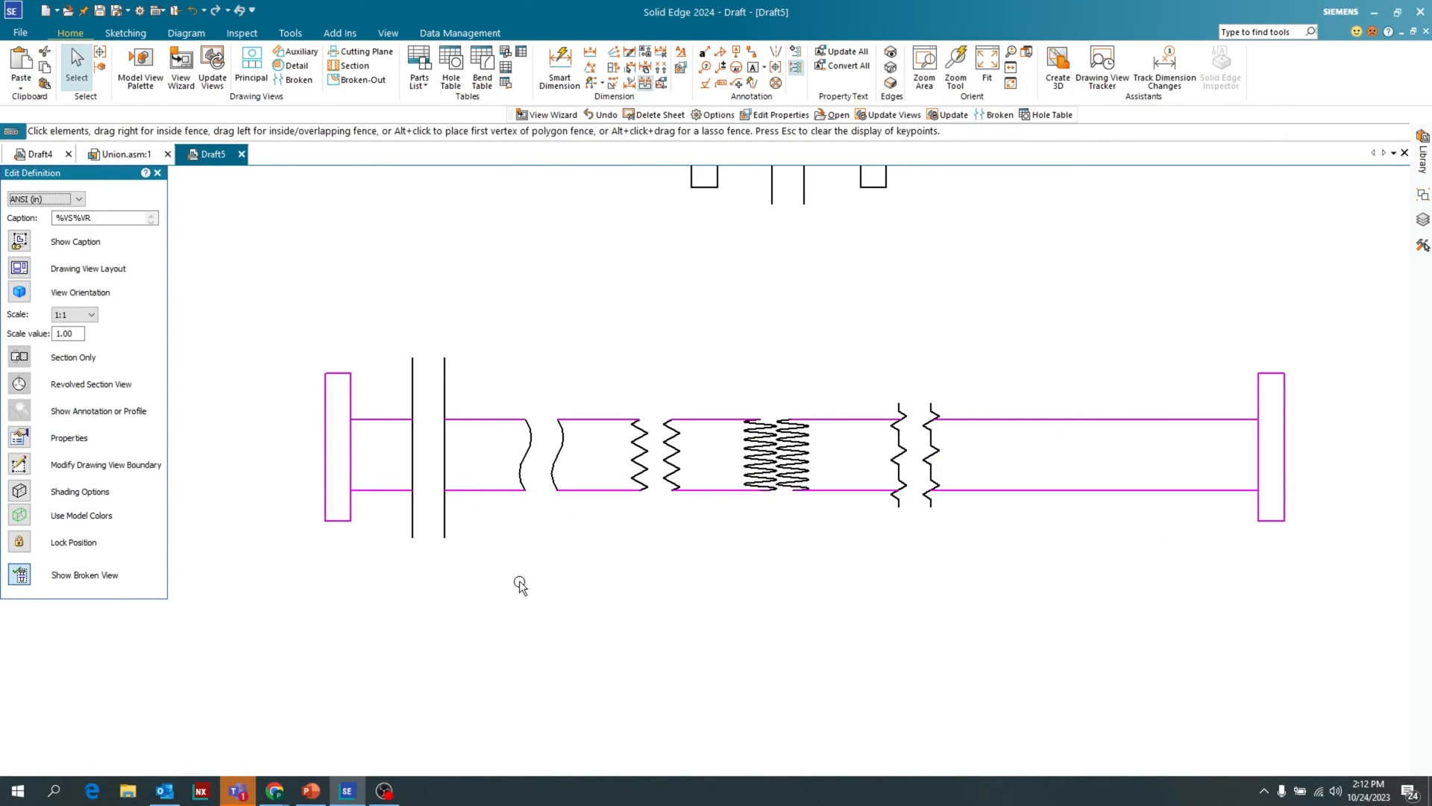
pyautogui.scroll(-1, 477, 576)
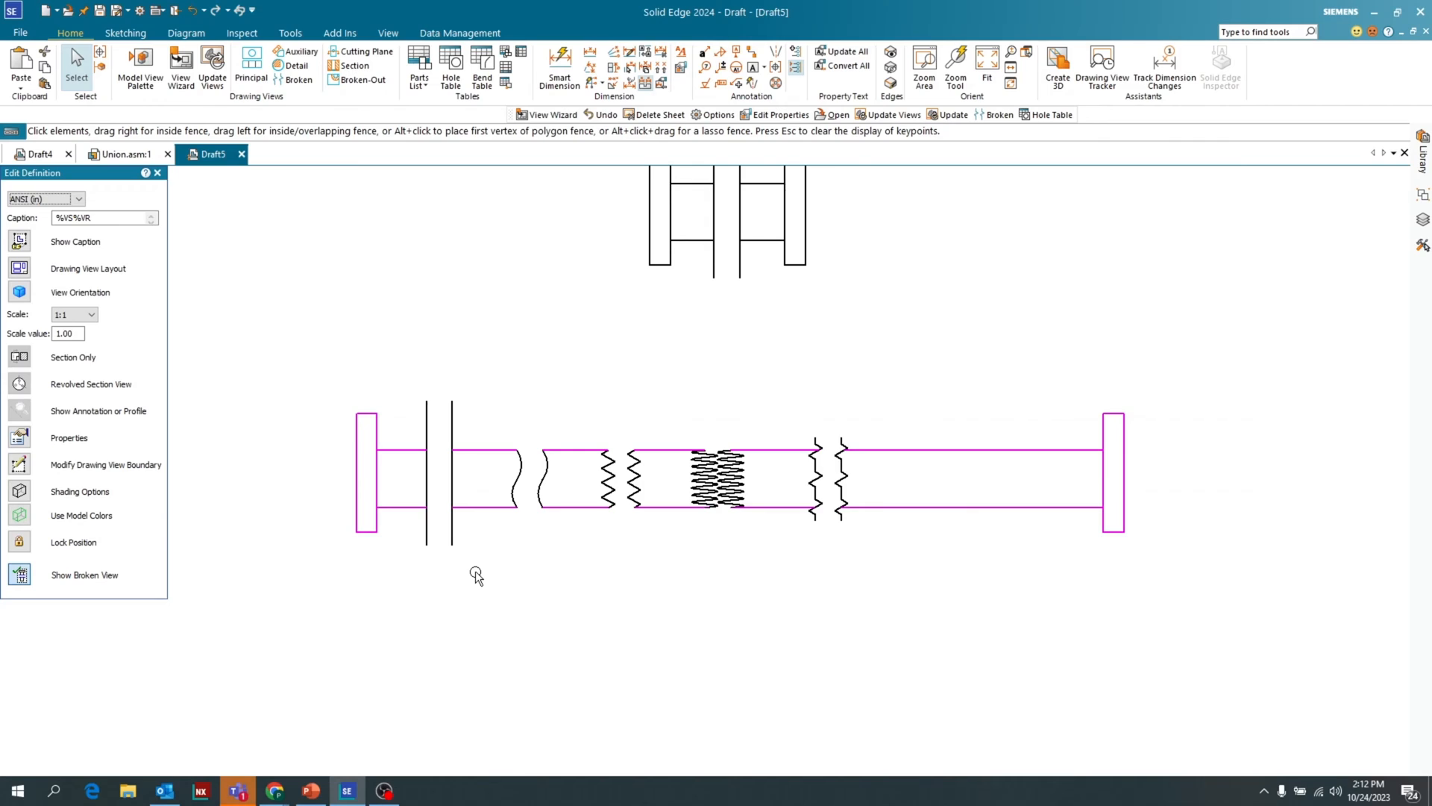
pyautogui.moveTo(467, 575); pyautogui.dragTo(409, 551, button='middle')
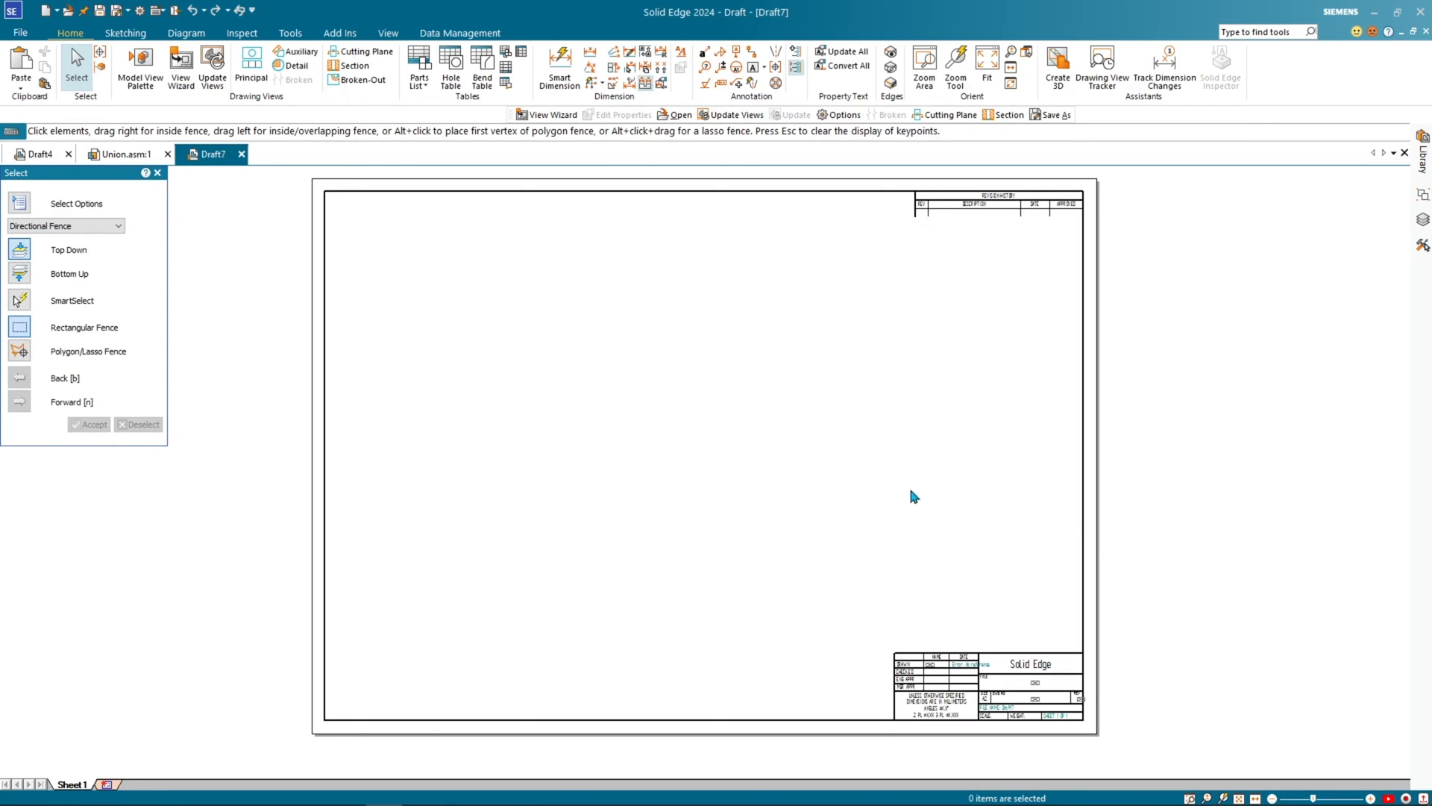
# Step: Place a 2:1 front view of crankcase.par from the Downloads folder, with projected views to its right and above it
pyautogui.click(181, 69)
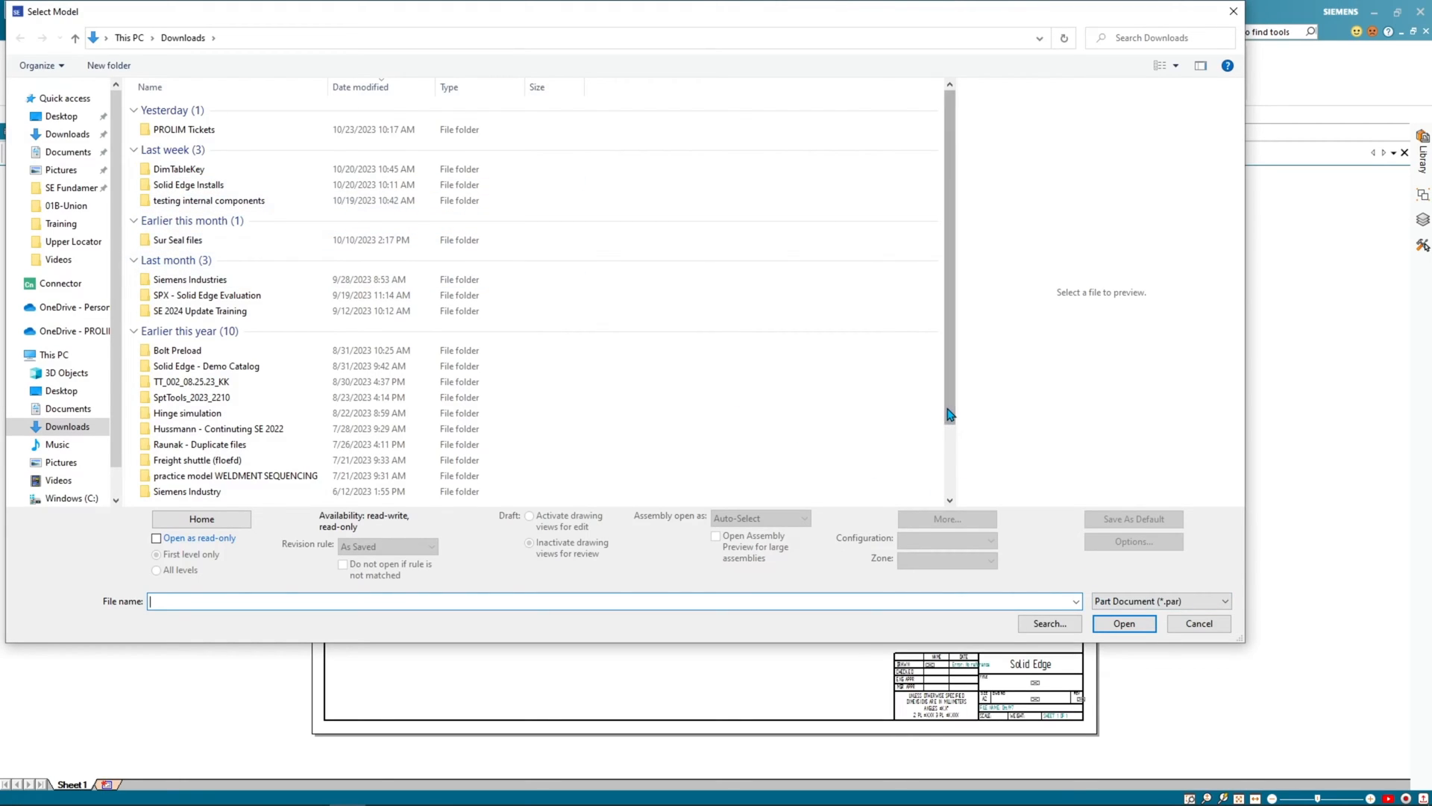
pyautogui.moveTo(943, 419); pyautogui.dragTo(949, 478)
pyautogui.click(433, 449)
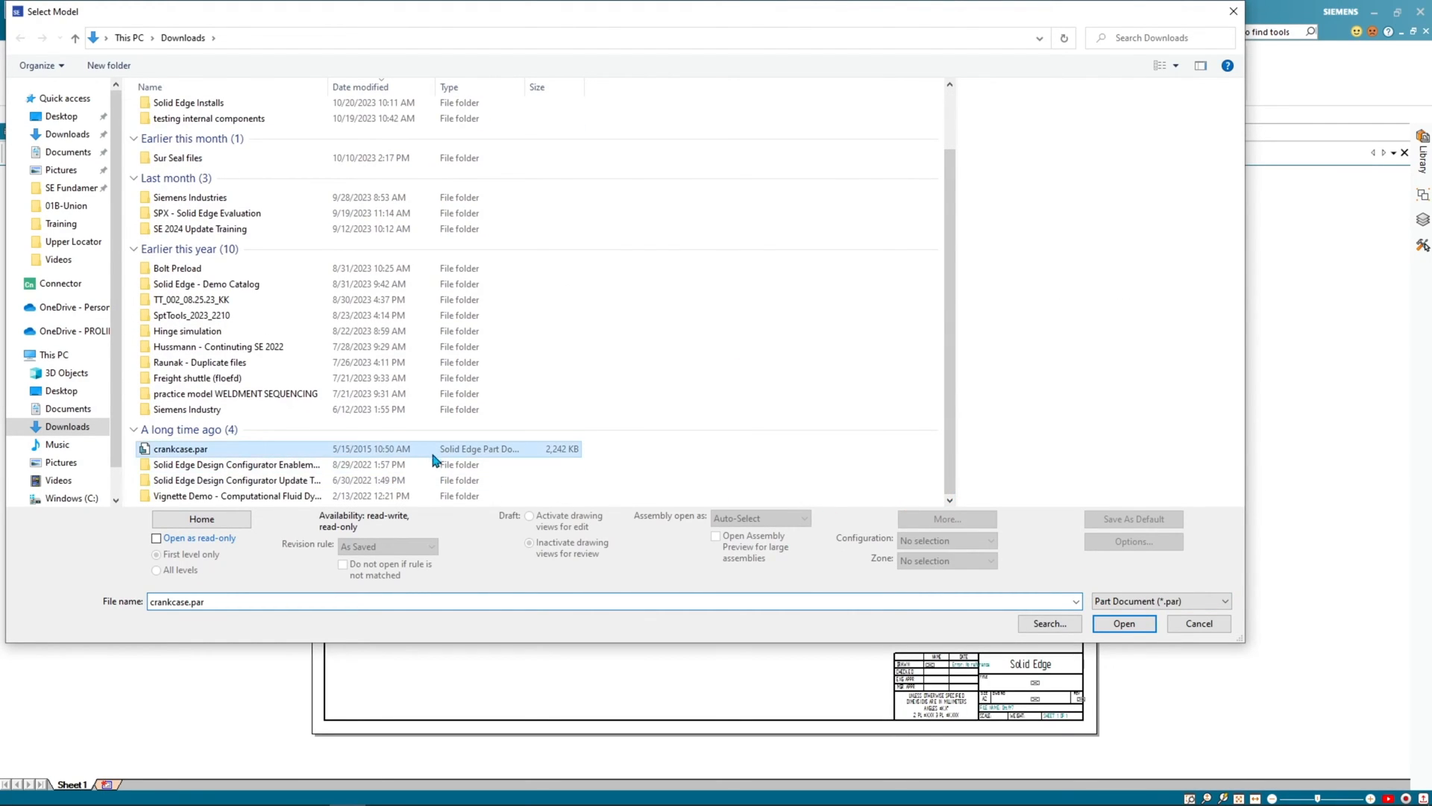
pyautogui.click(1125, 624)
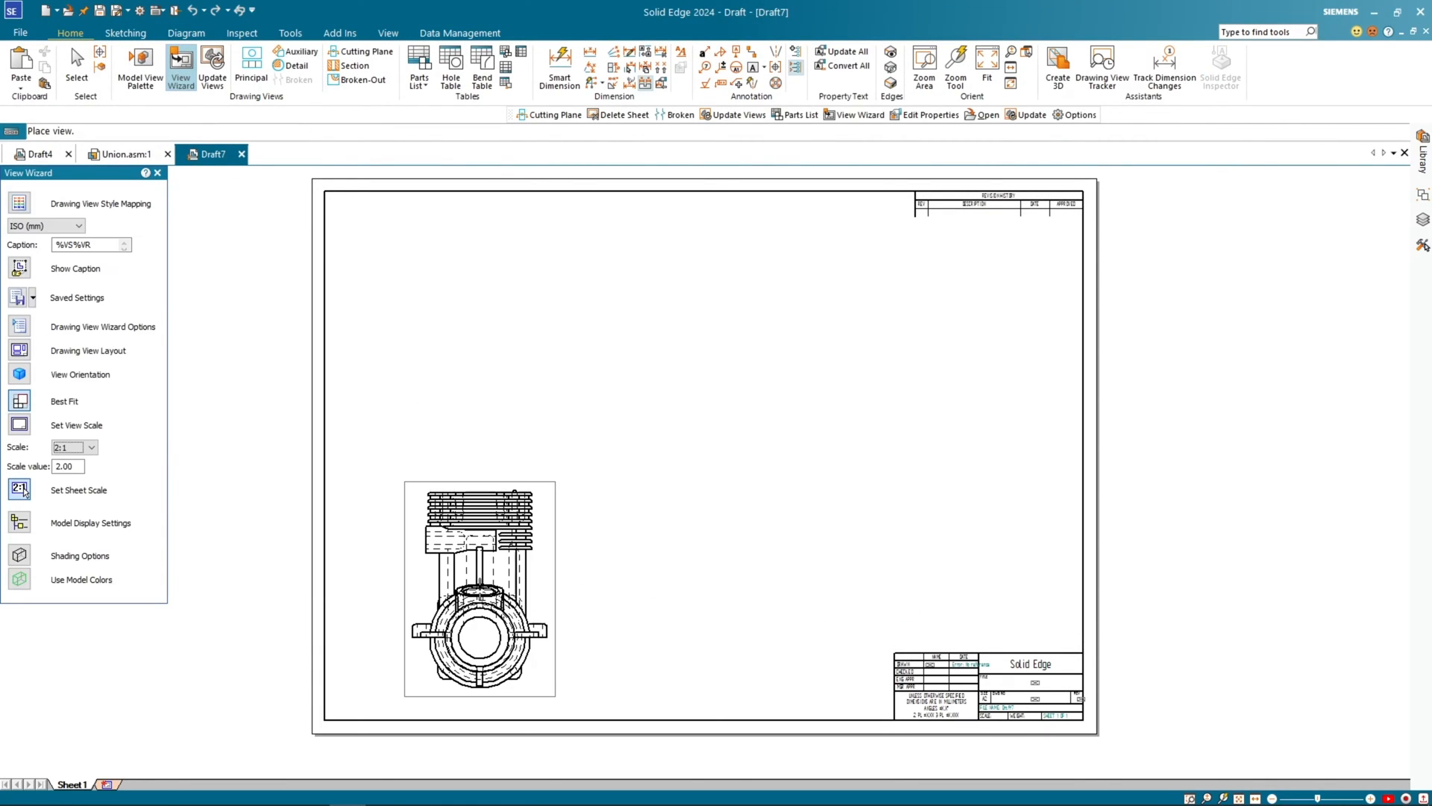
pyautogui.click(448, 584)
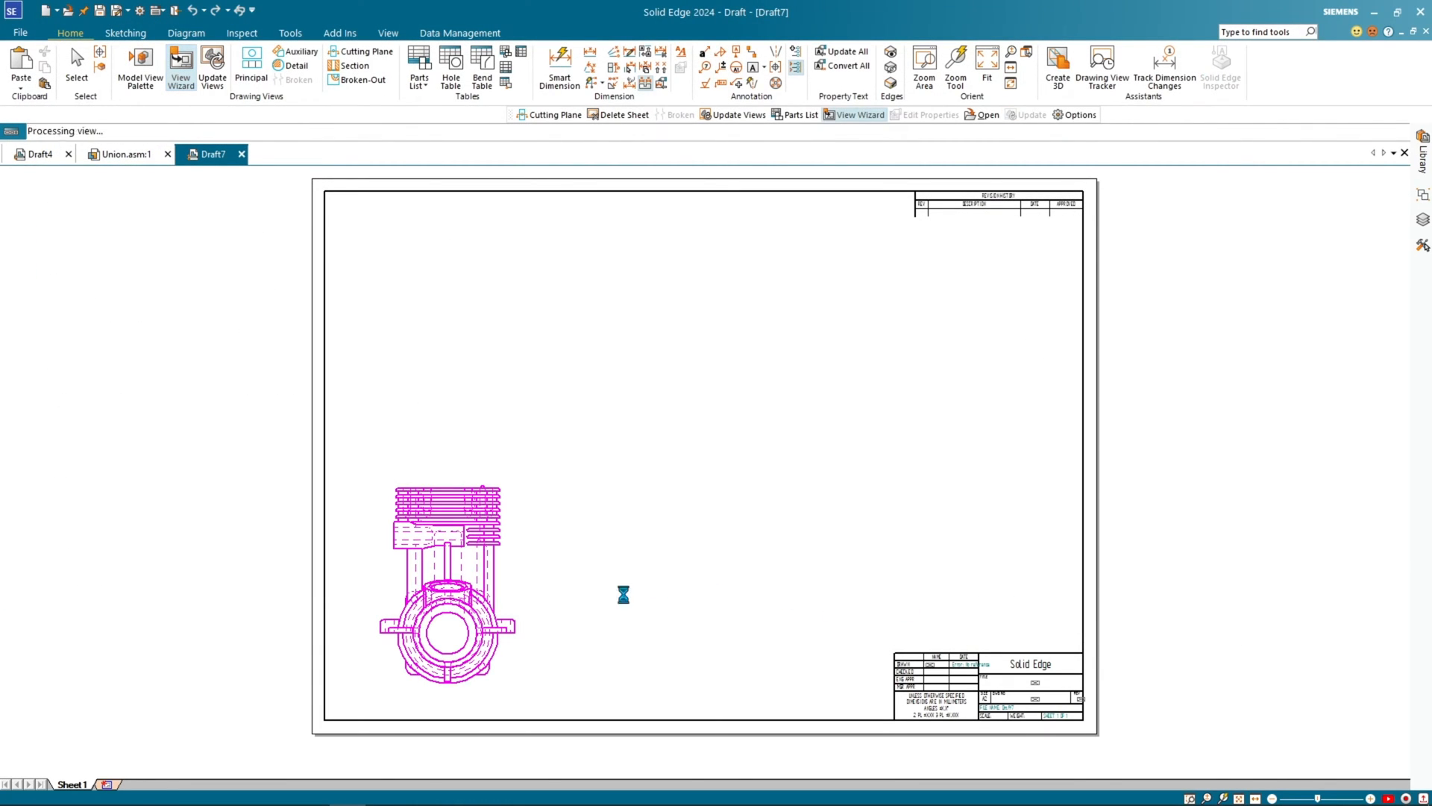
pyautogui.click(762, 584)
pyautogui.click(448, 362)
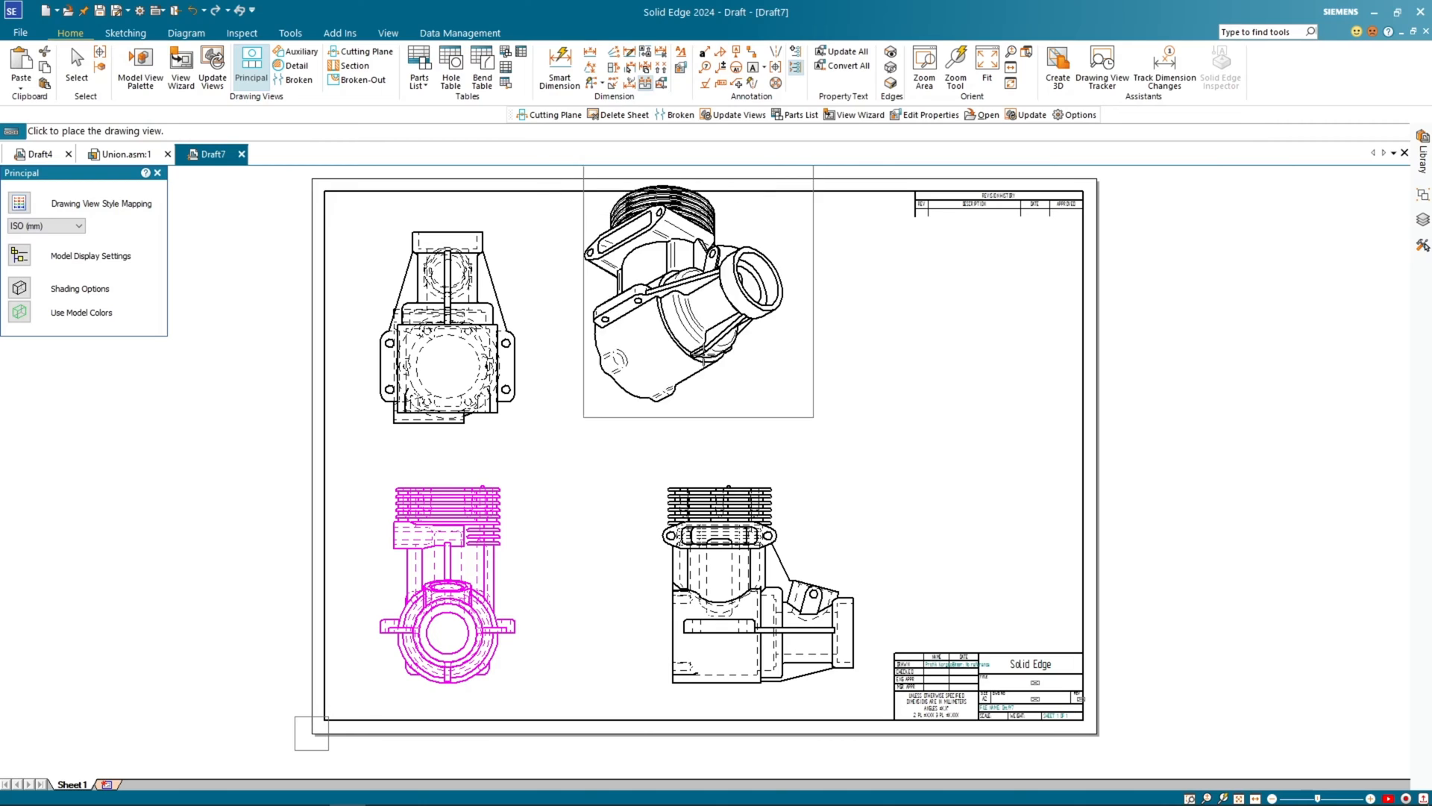
pyautogui.press('Escape')
# Step: Place a 2:1 pictorial view of crankcase.par in the empty area above the right-hand projected view
pyautogui.click(499, 535)
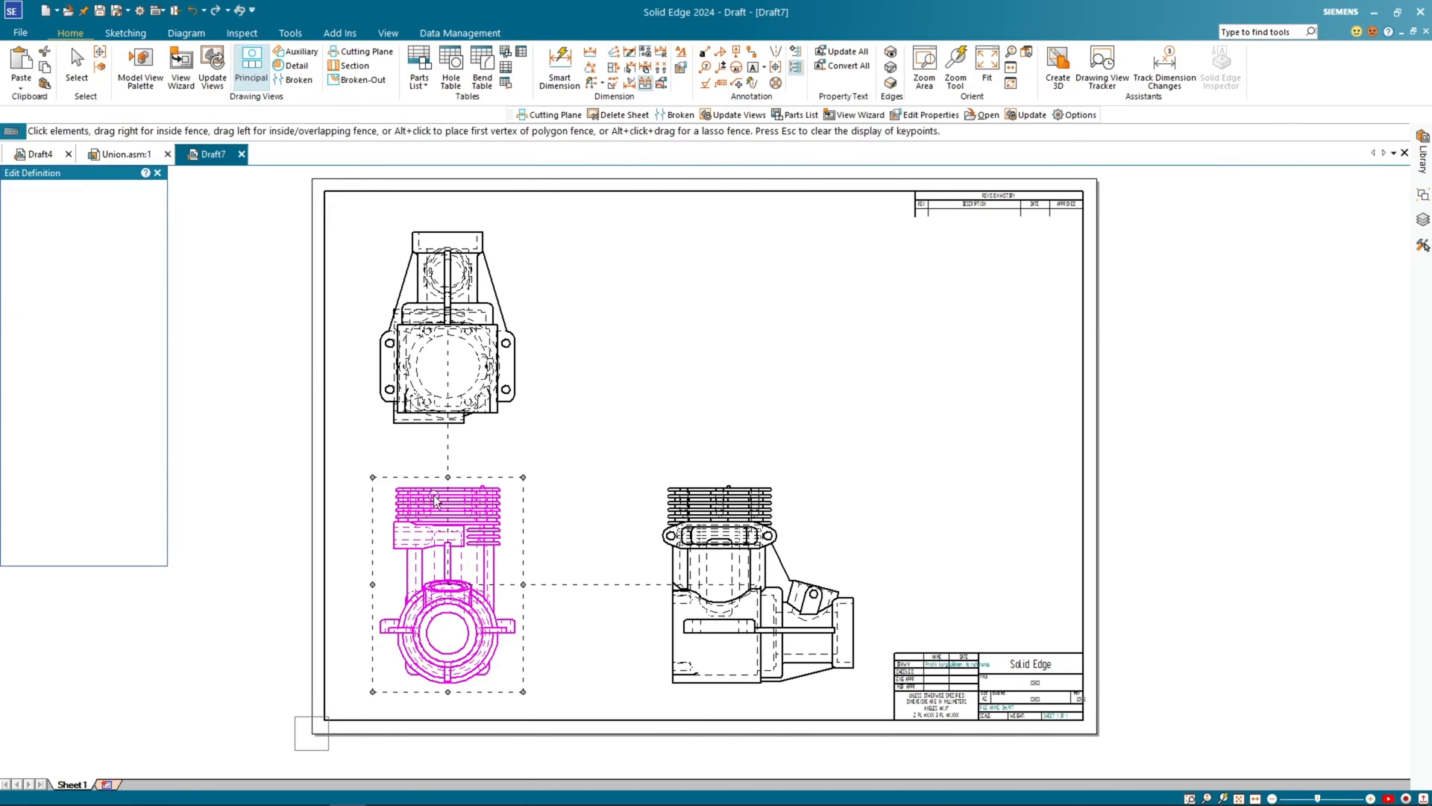
pyautogui.click(180, 68)
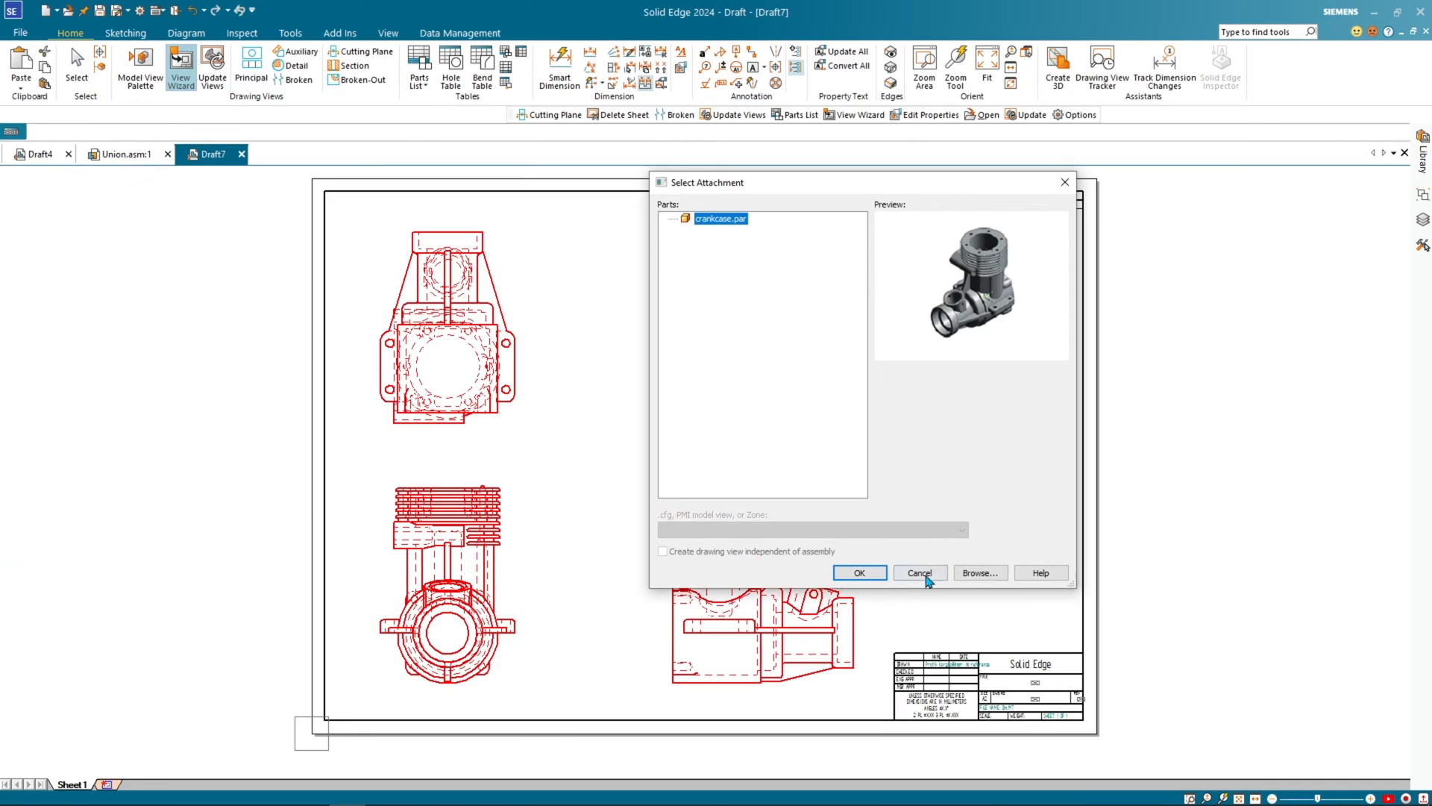
pyautogui.click(860, 573)
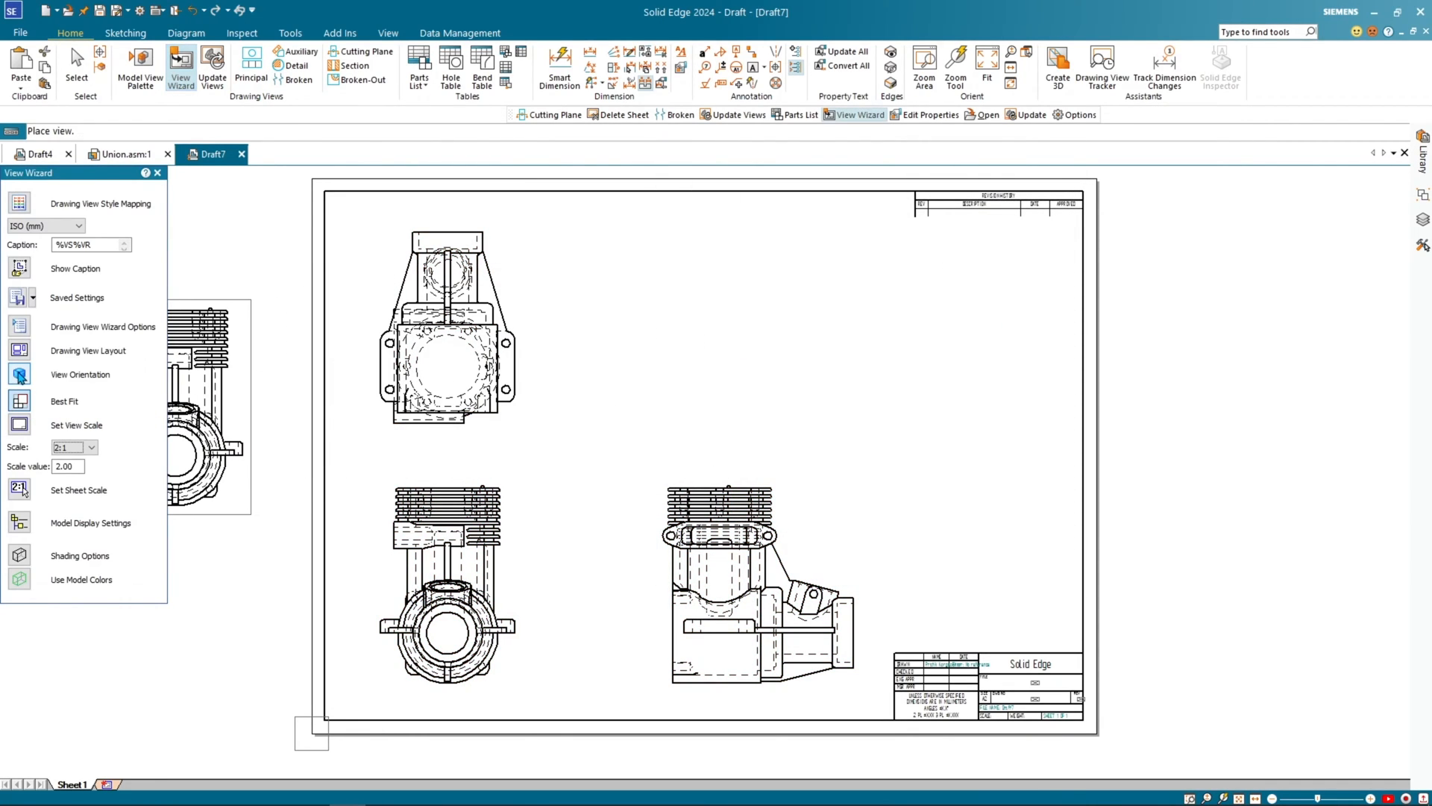
pyautogui.click(20, 374)
pyautogui.click(67, 510)
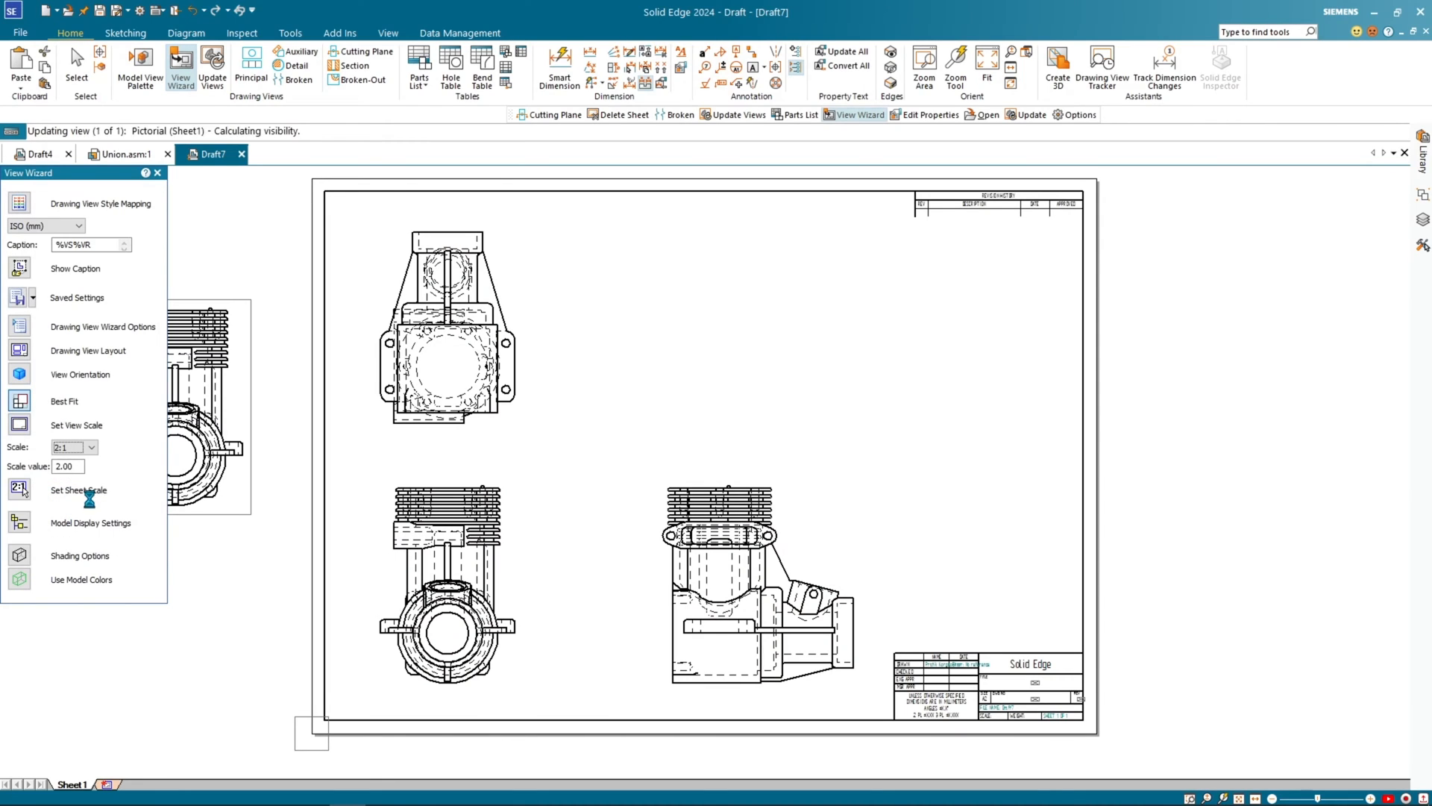
pyautogui.click(775, 340)
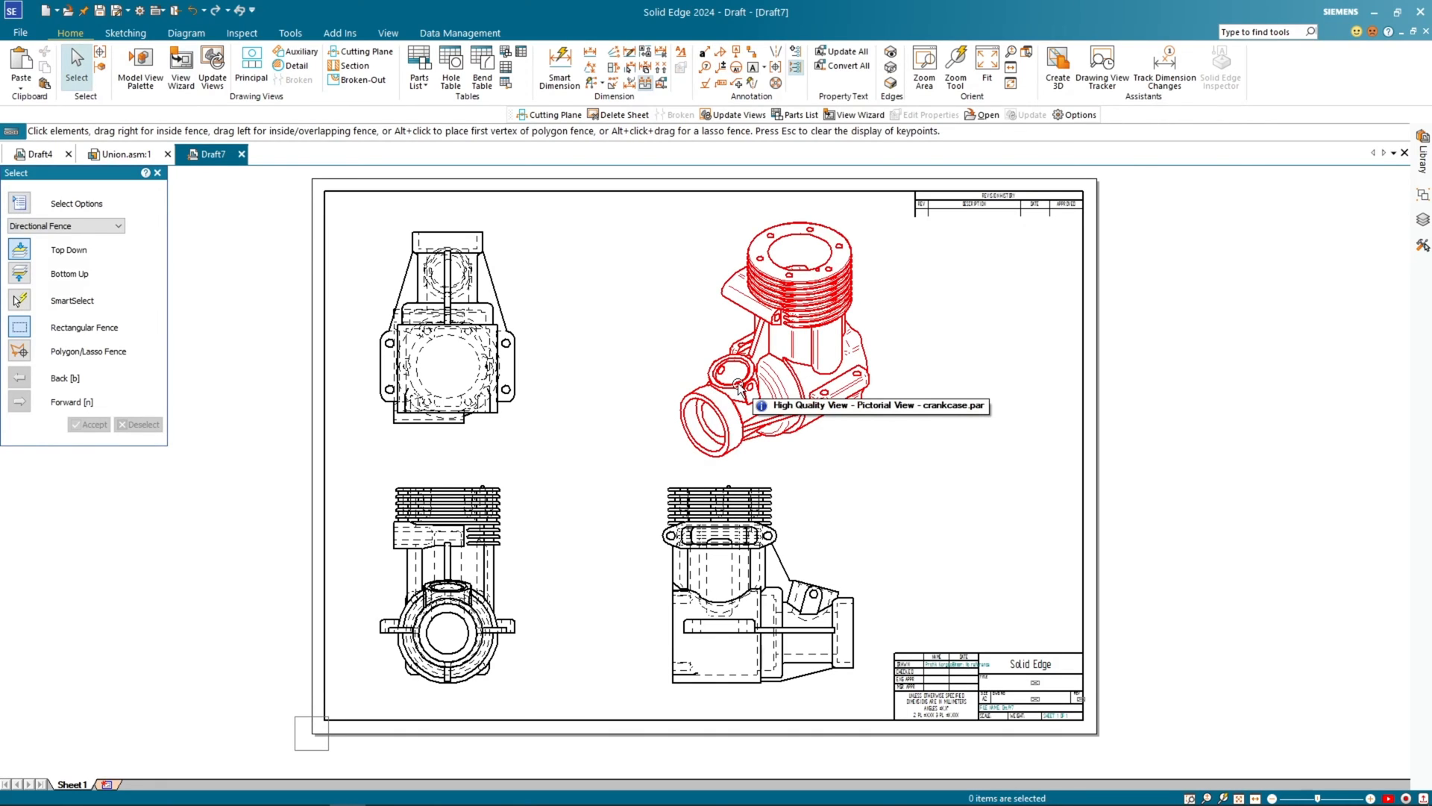
pyautogui.press('Escape')
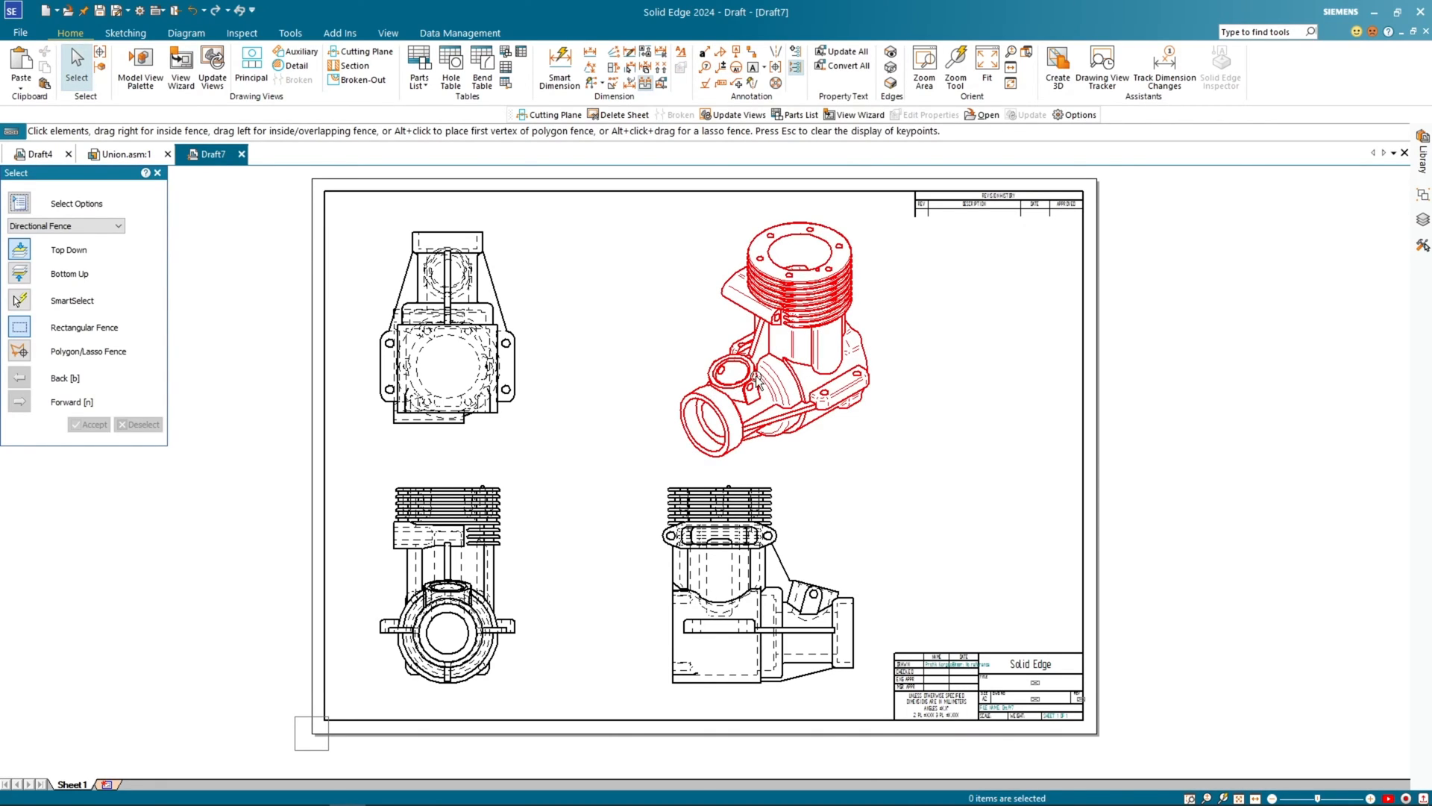
pyautogui.press('Escape')
# Step: Apply shading with visible edges to the pictorial crankcase view and update the drawing views
pyautogui.rightClick(755, 376)
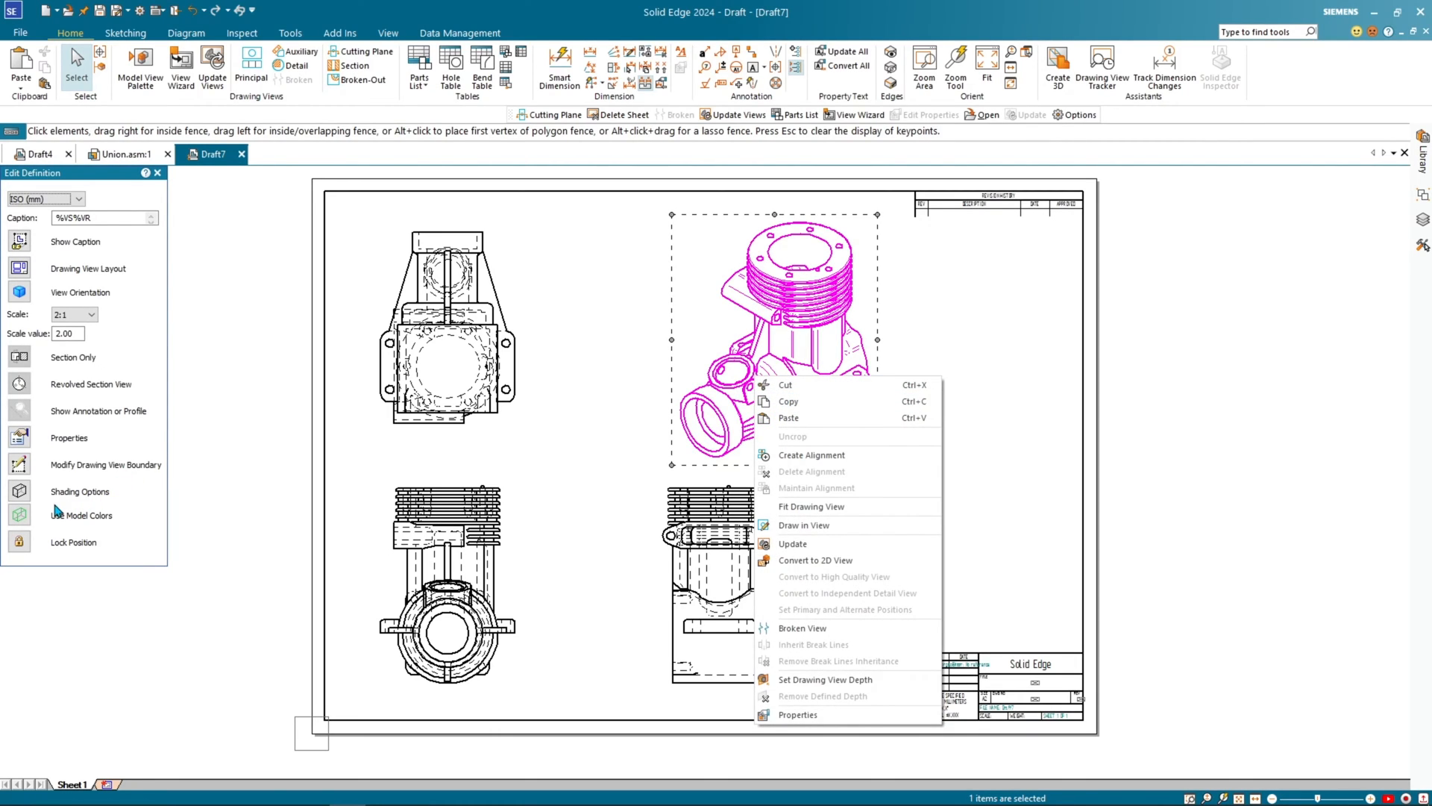
pyautogui.click(25, 495)
pyautogui.click(25, 495)
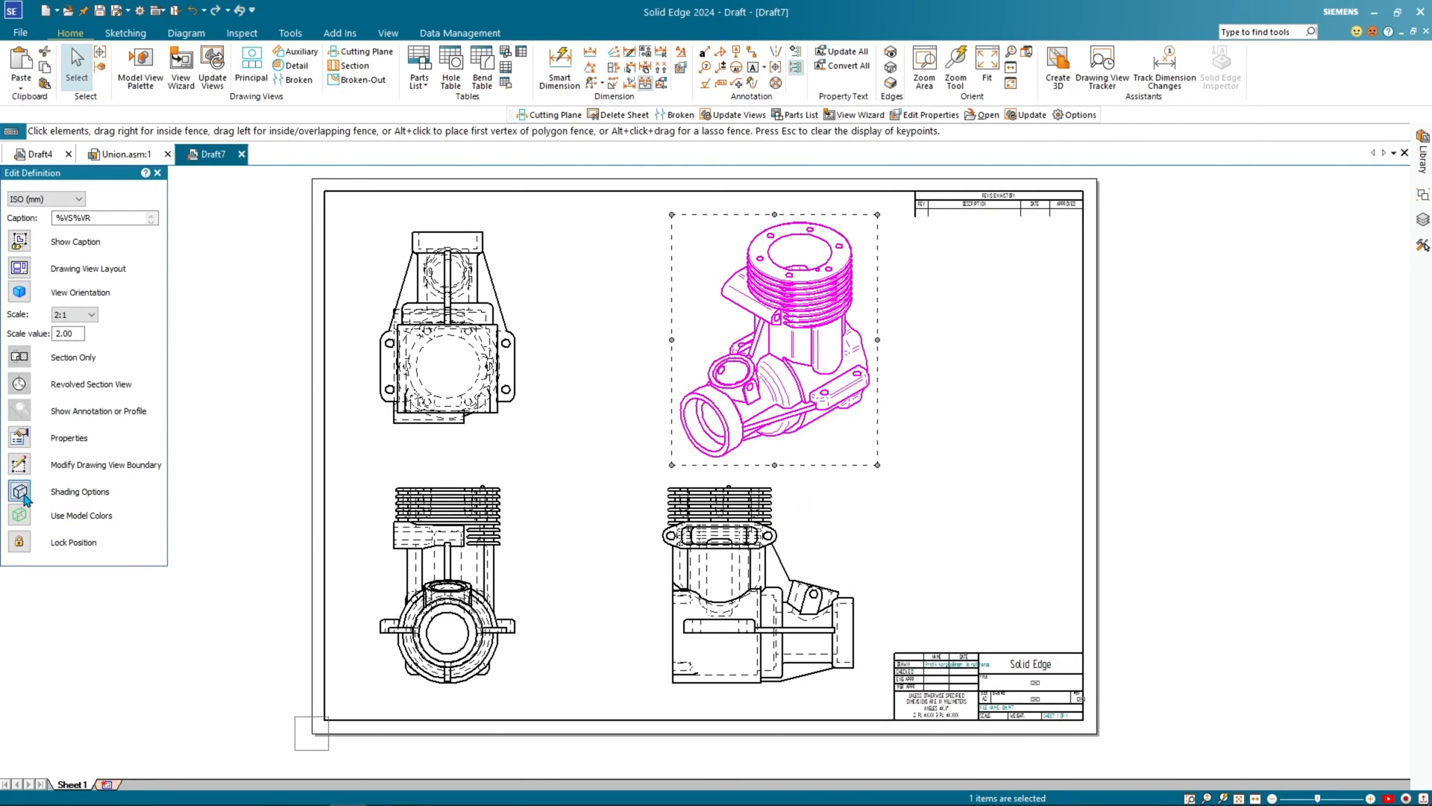
pyautogui.click(45, 556)
pyautogui.click(1014, 464)
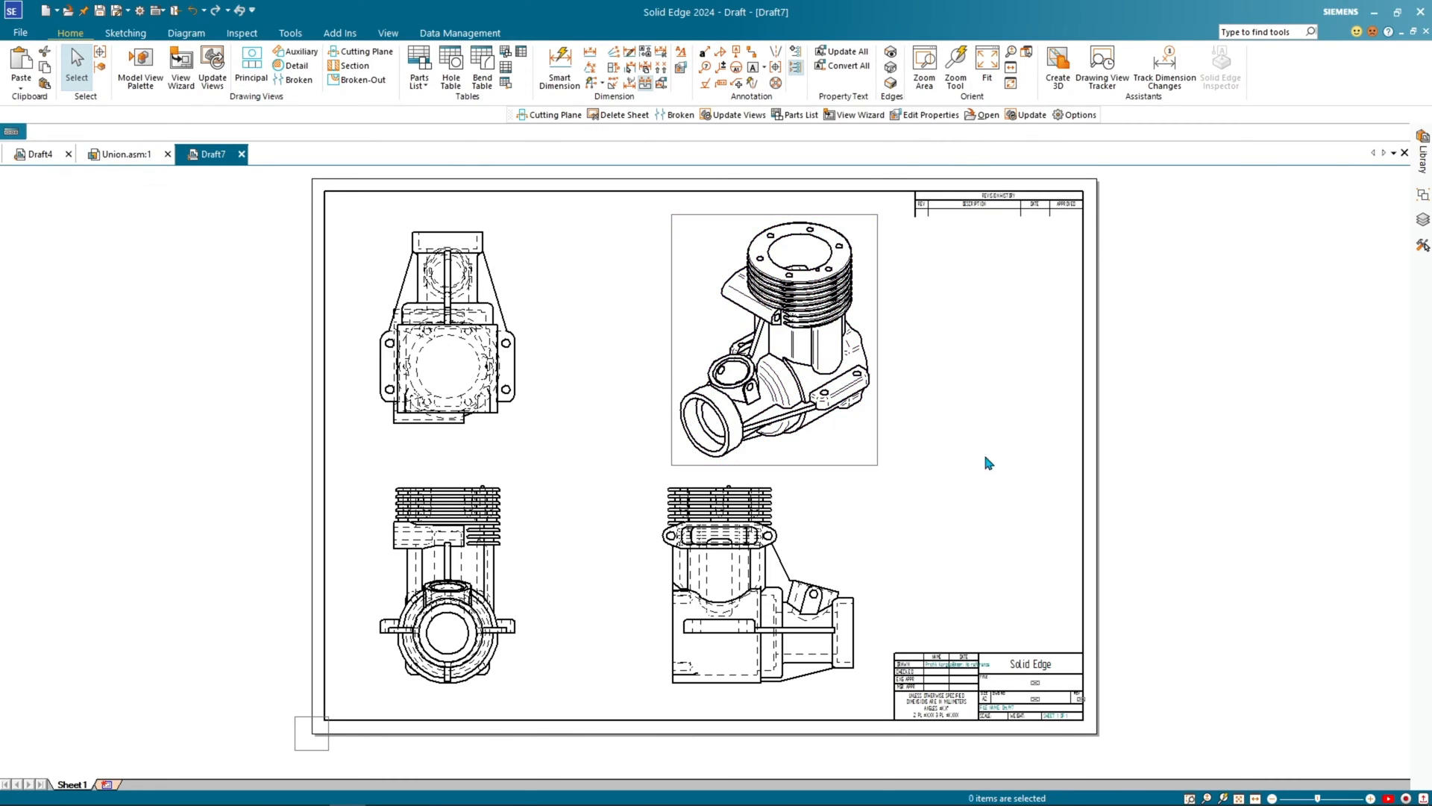
pyautogui.click(215, 73)
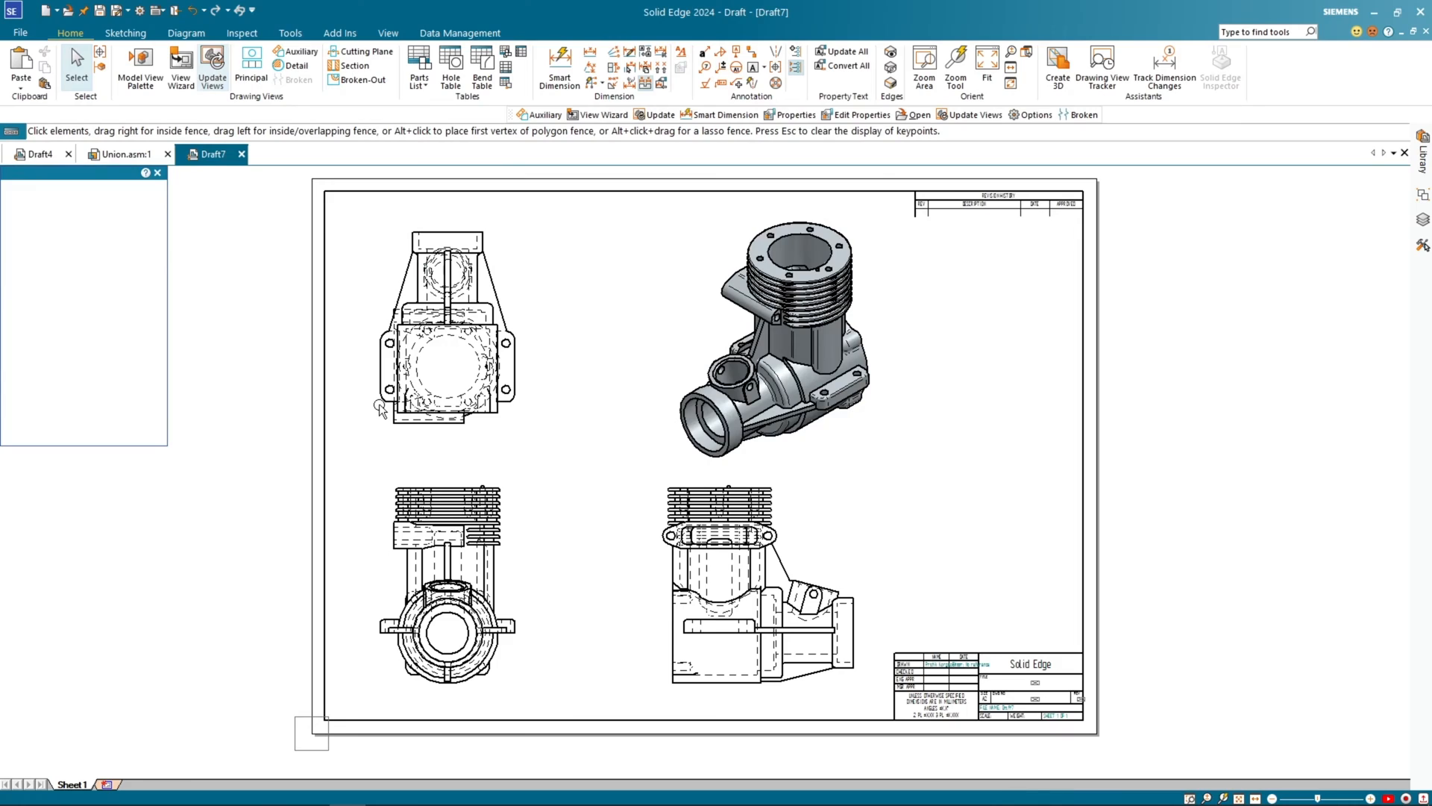
pyautogui.scroll(1, 567, 453)
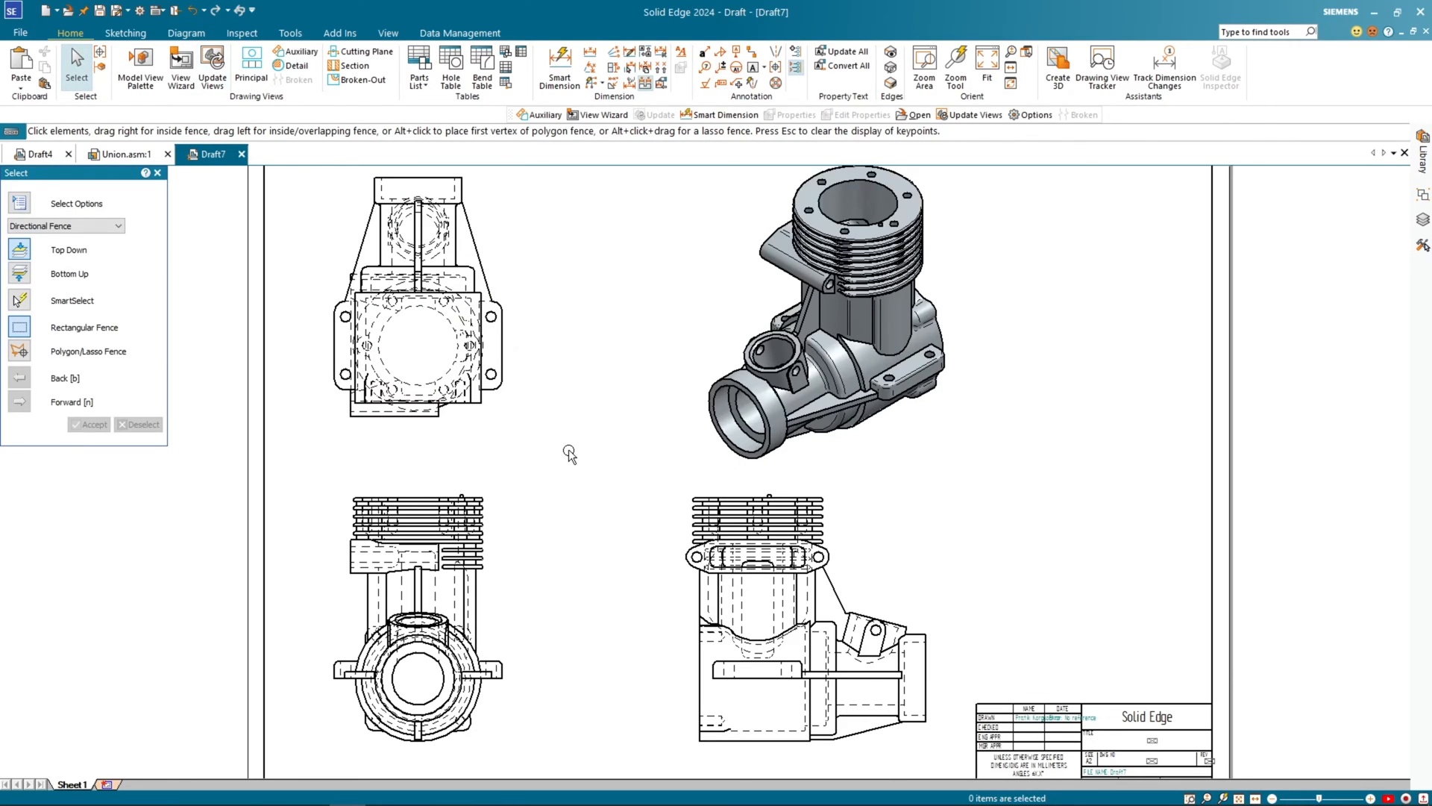
pyautogui.scroll(-1, 569, 453)
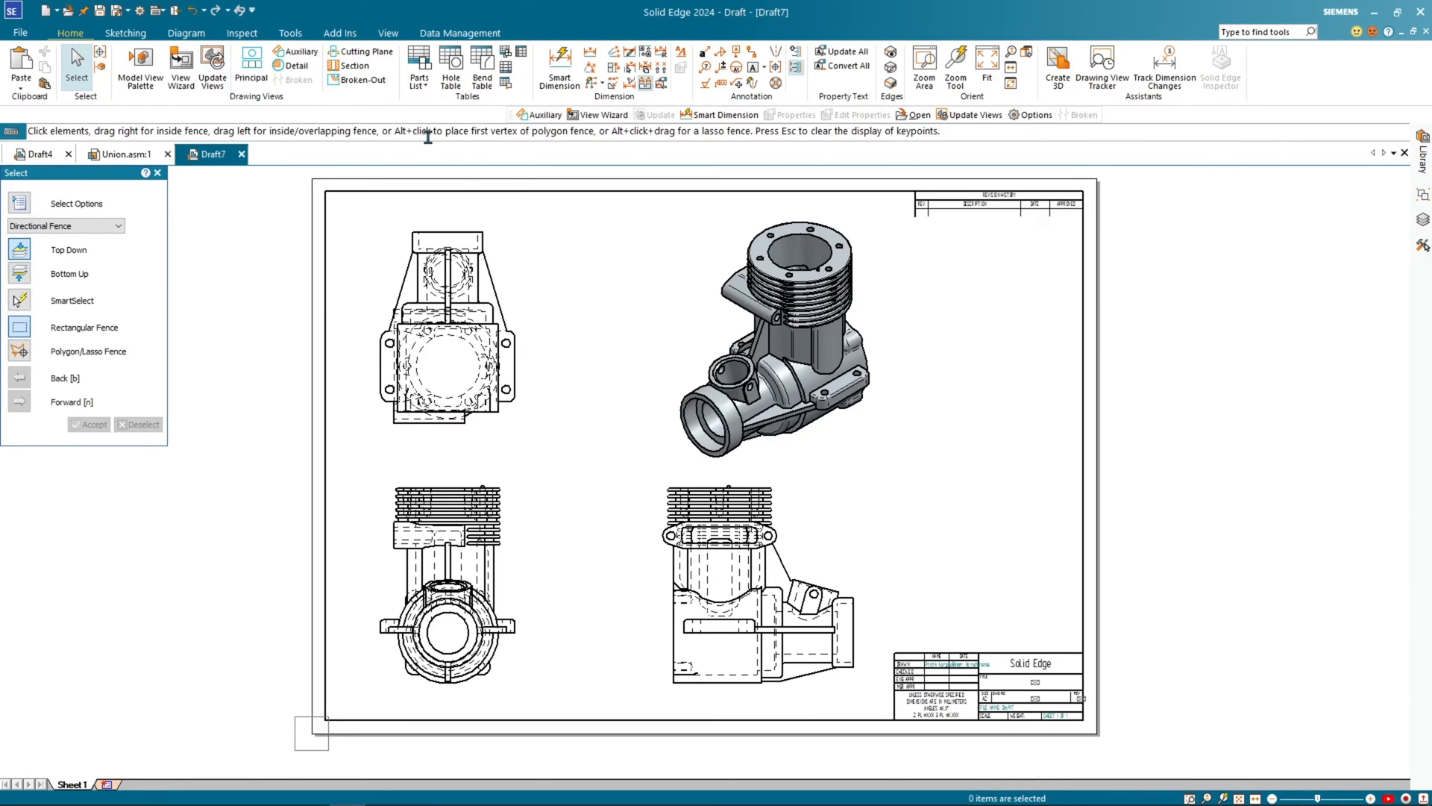
# Step: Start a broken-out section on the front crankcase view and draw a rectangular profile about 60 by 116 mm over its upper right portion
pyautogui.click(365, 79)
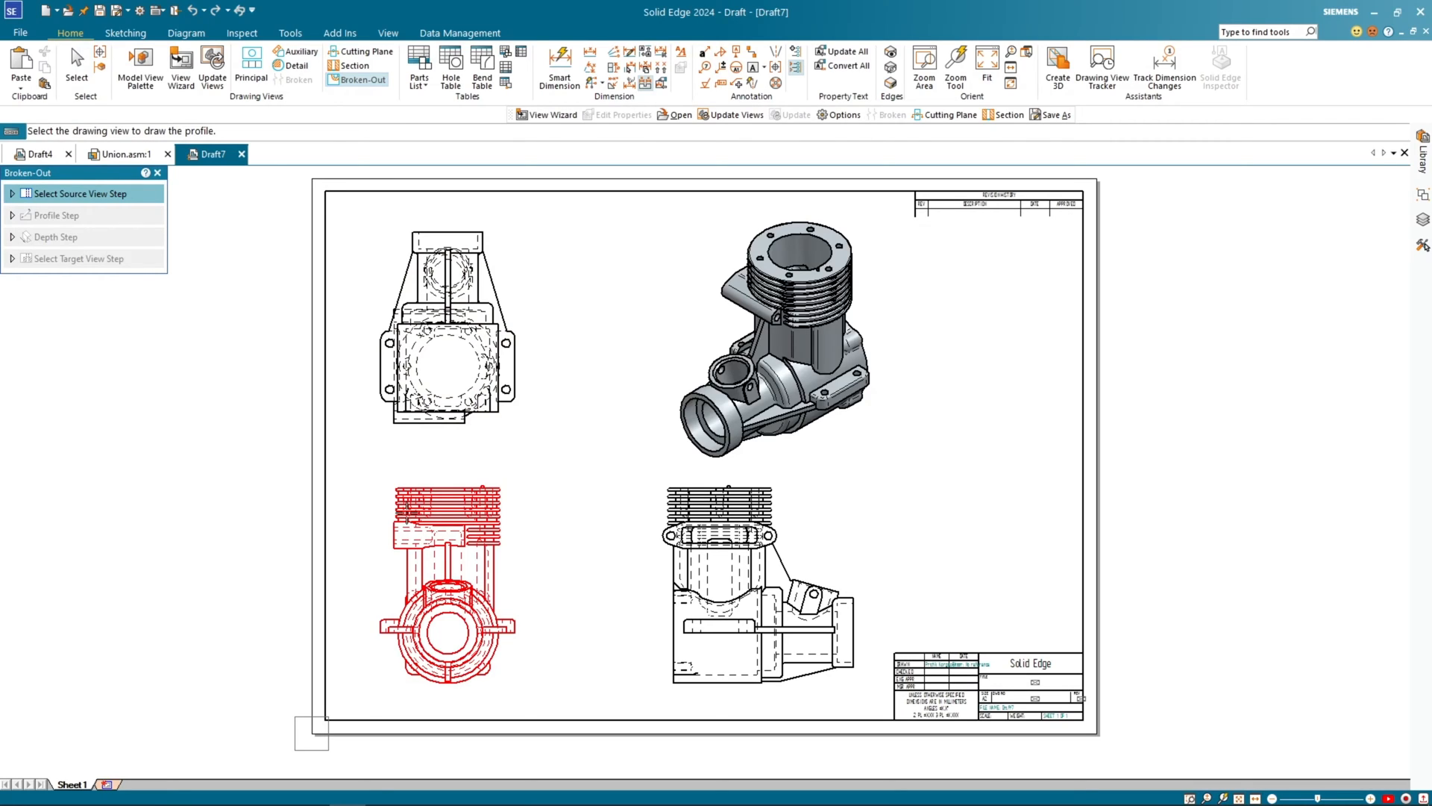
pyautogui.press('Escape')
pyautogui.click(410, 520)
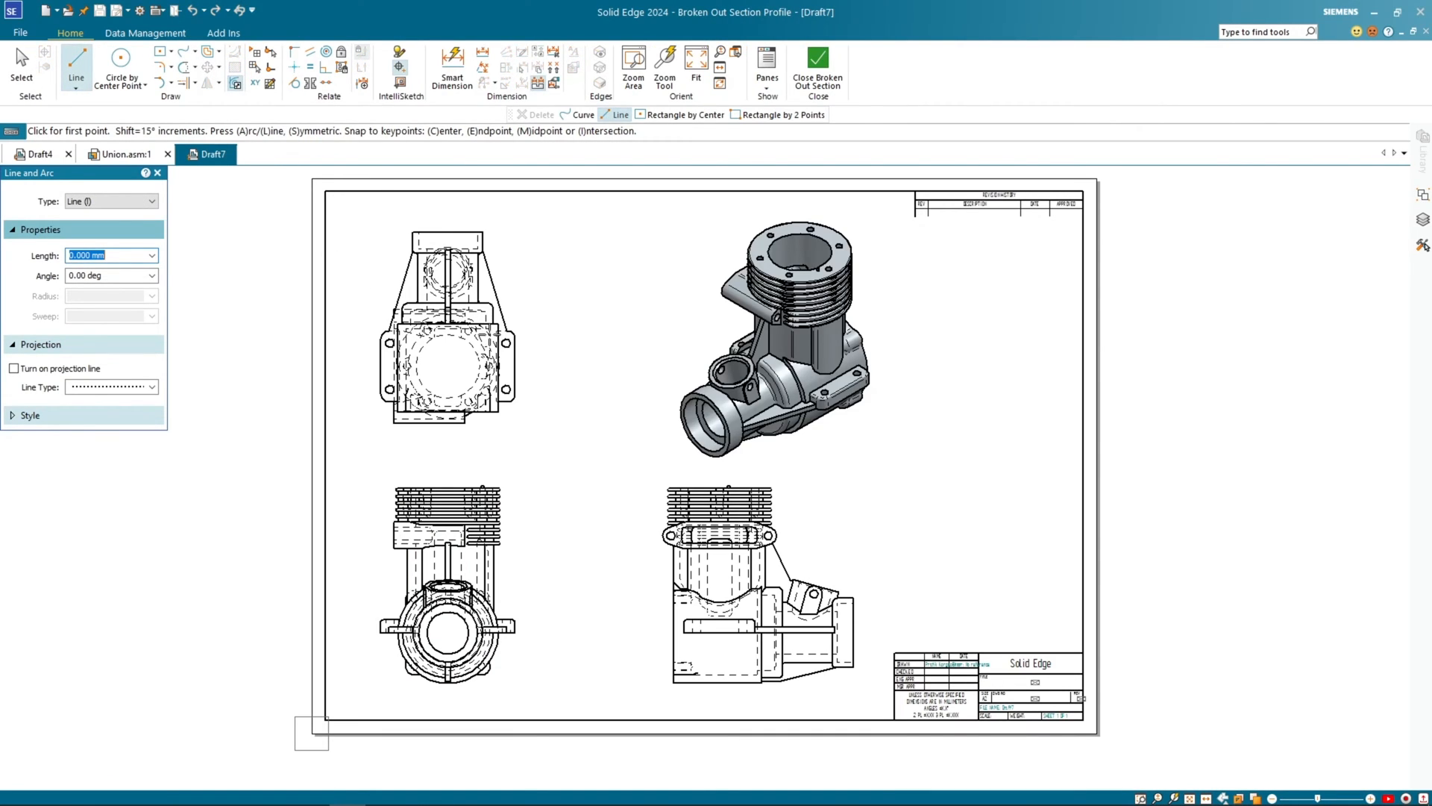
pyautogui.click(171, 52)
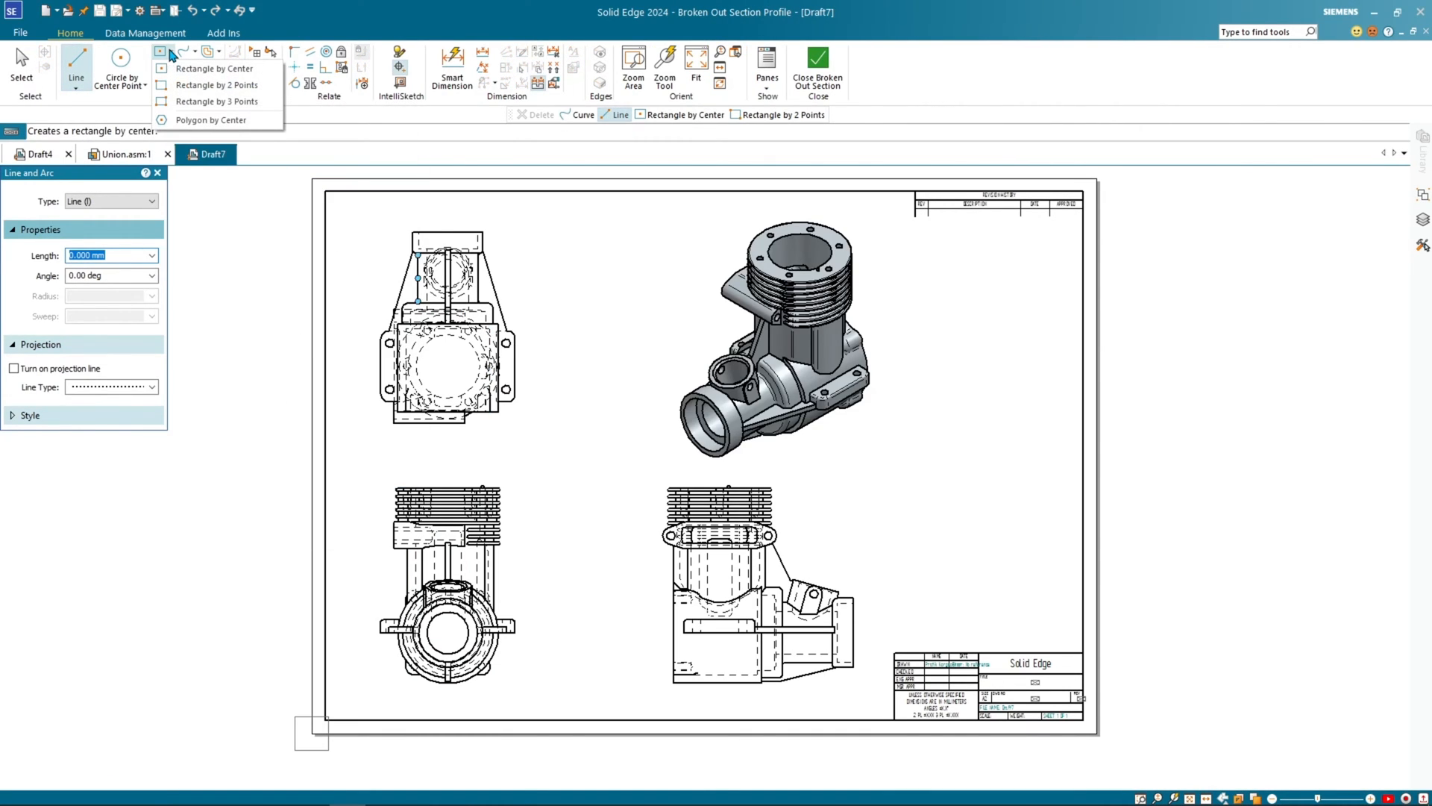
pyautogui.click(195, 85)
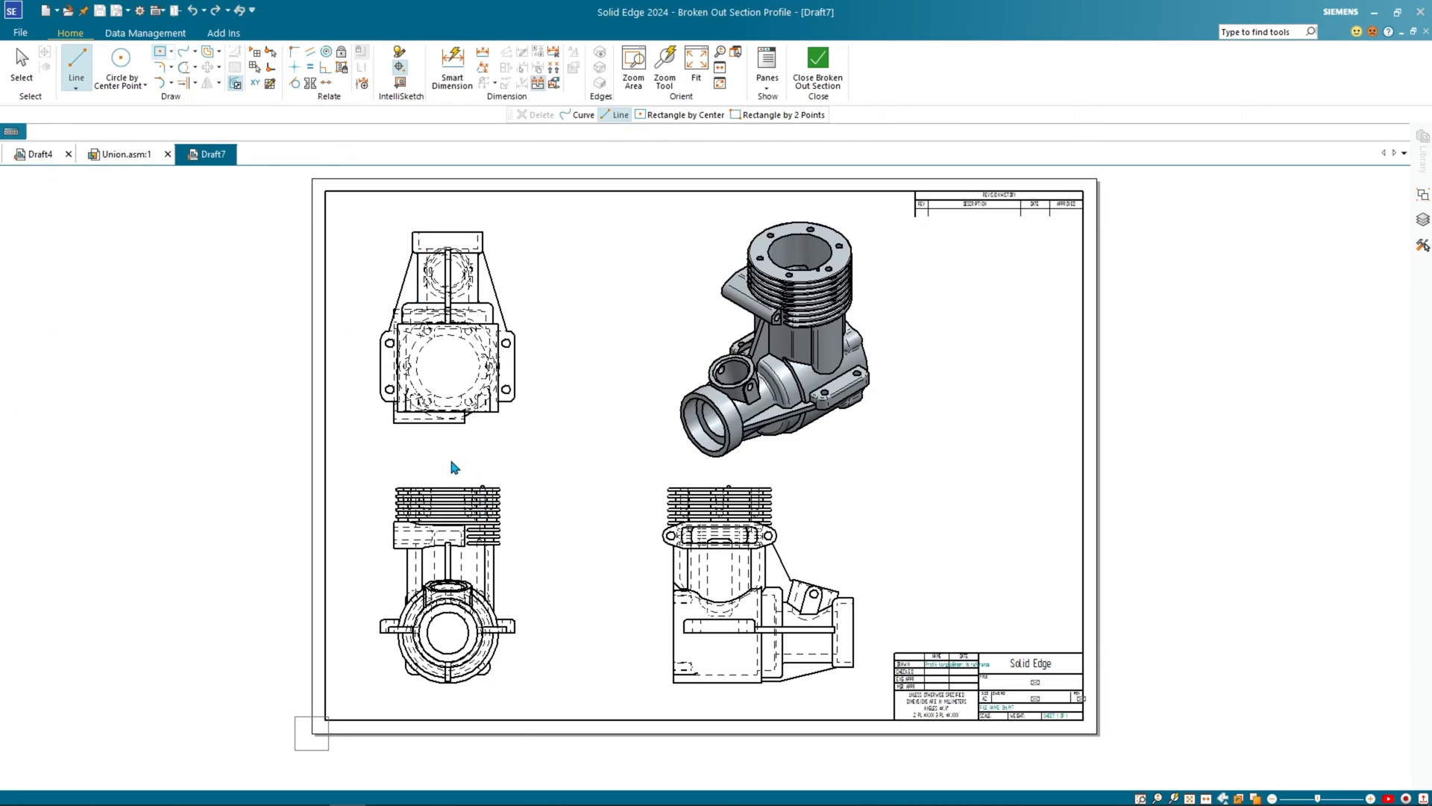
pyautogui.click(448, 477)
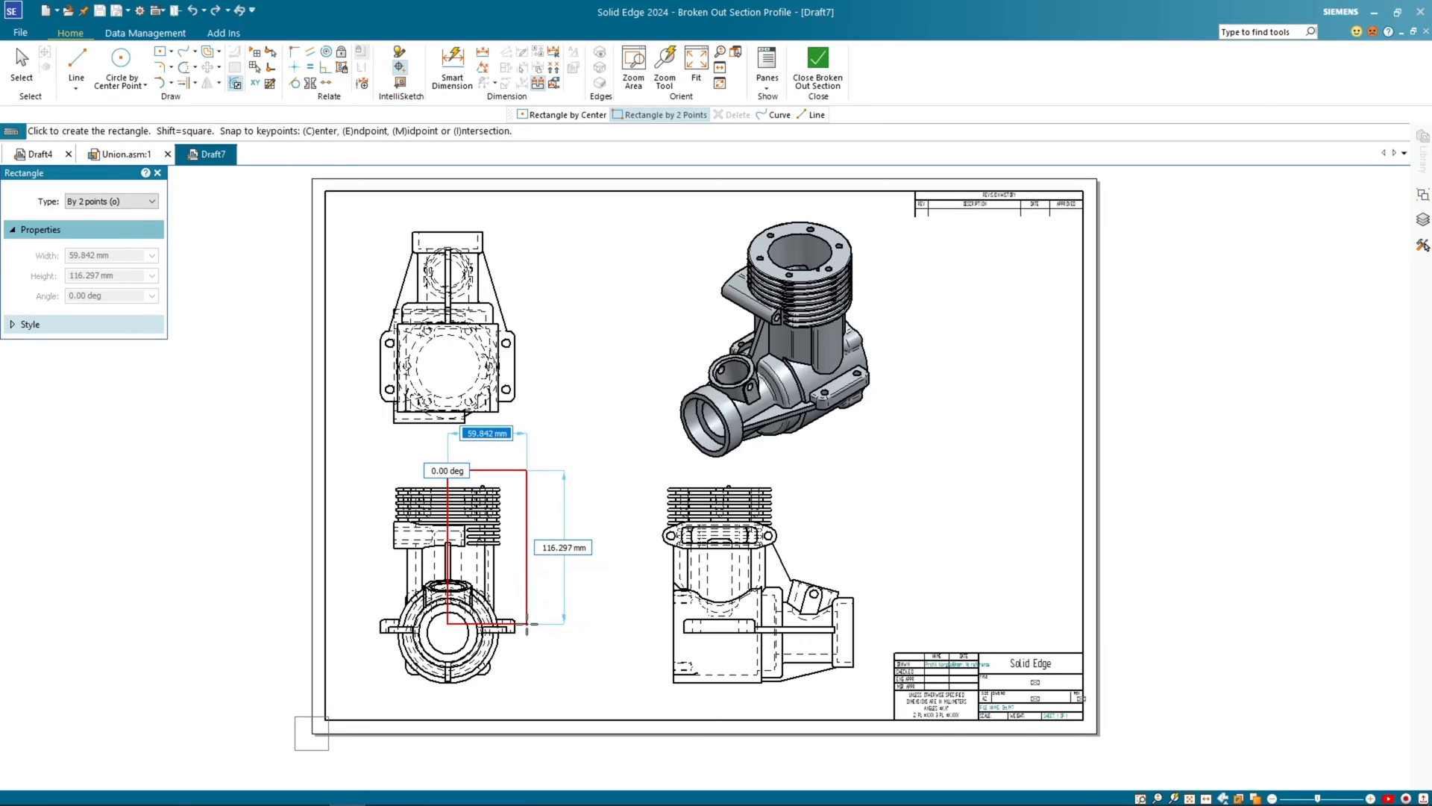
pyautogui.click(526, 628)
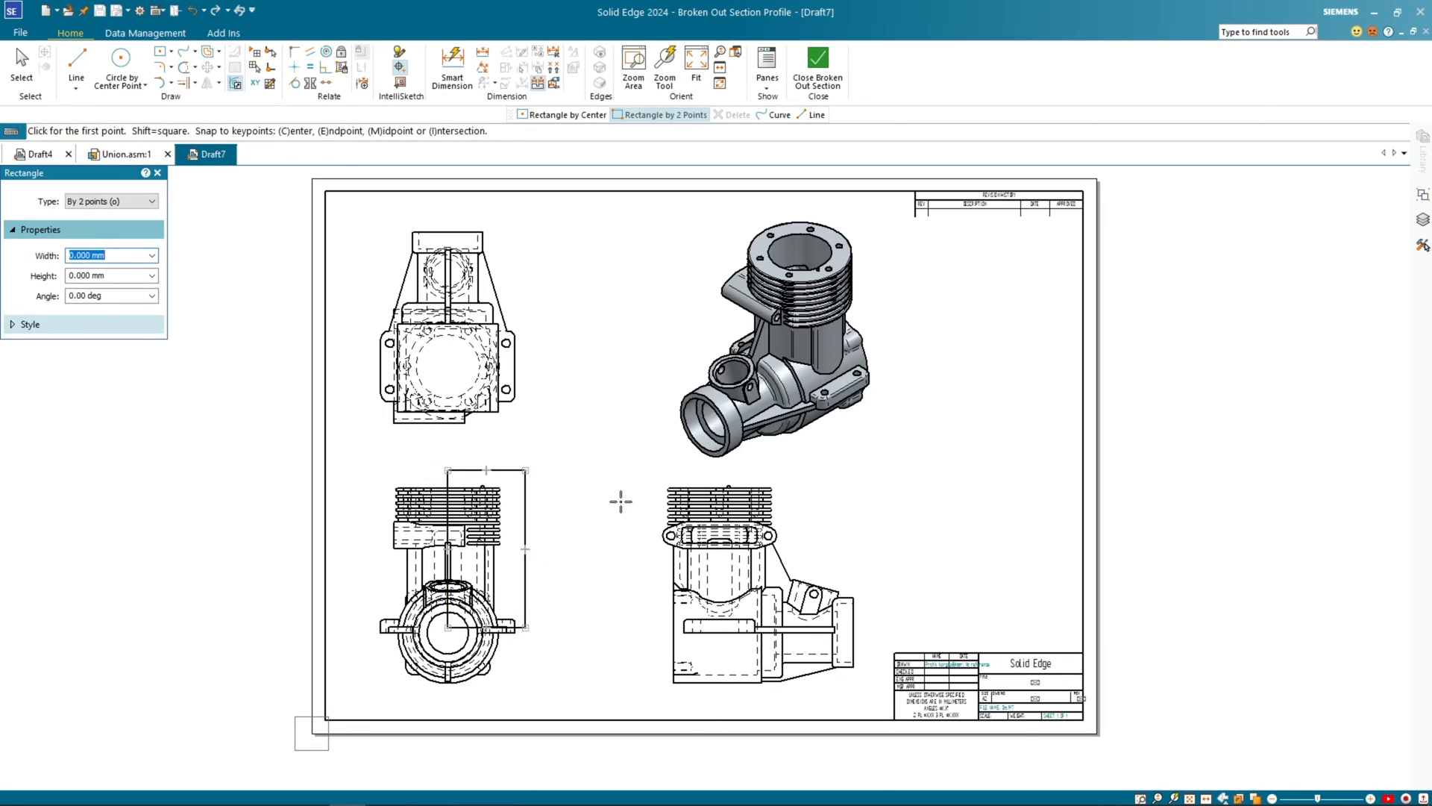
pyautogui.click(818, 64)
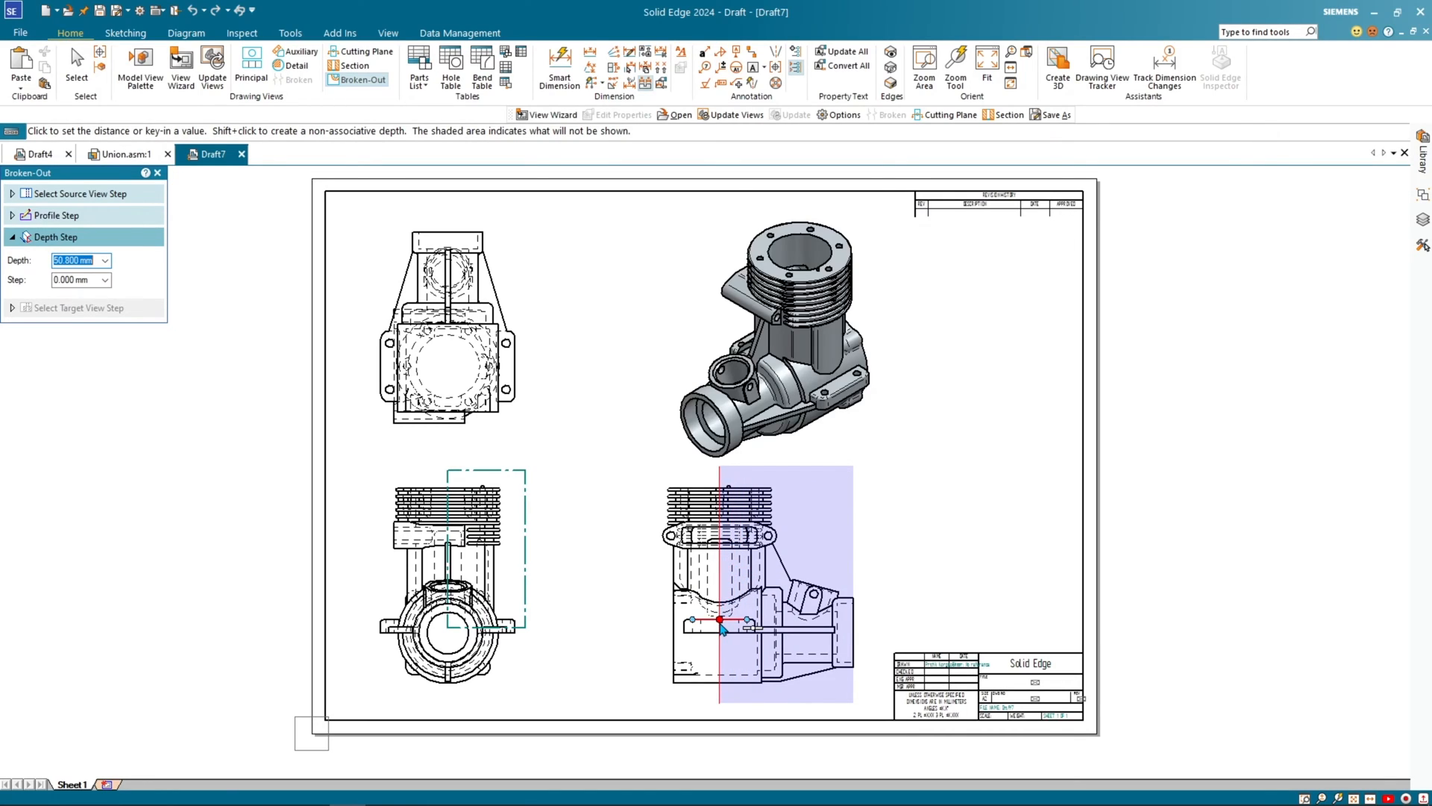
# Step: Set the broken-out section depth to 50 mm in the right-hand projected view and apply the cutout to the shaded pictorial view
pyautogui.click(721, 625)
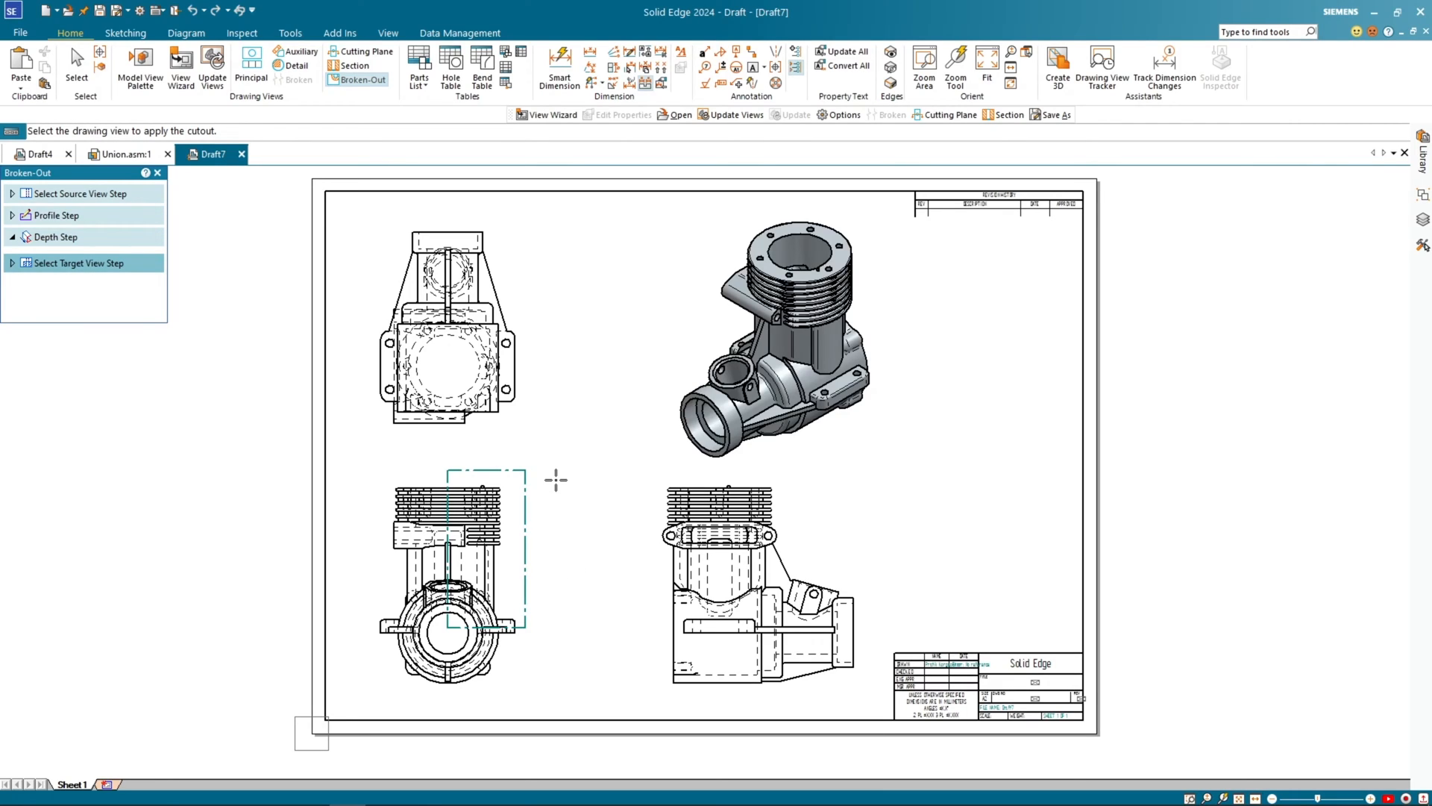
pyautogui.click(765, 348)
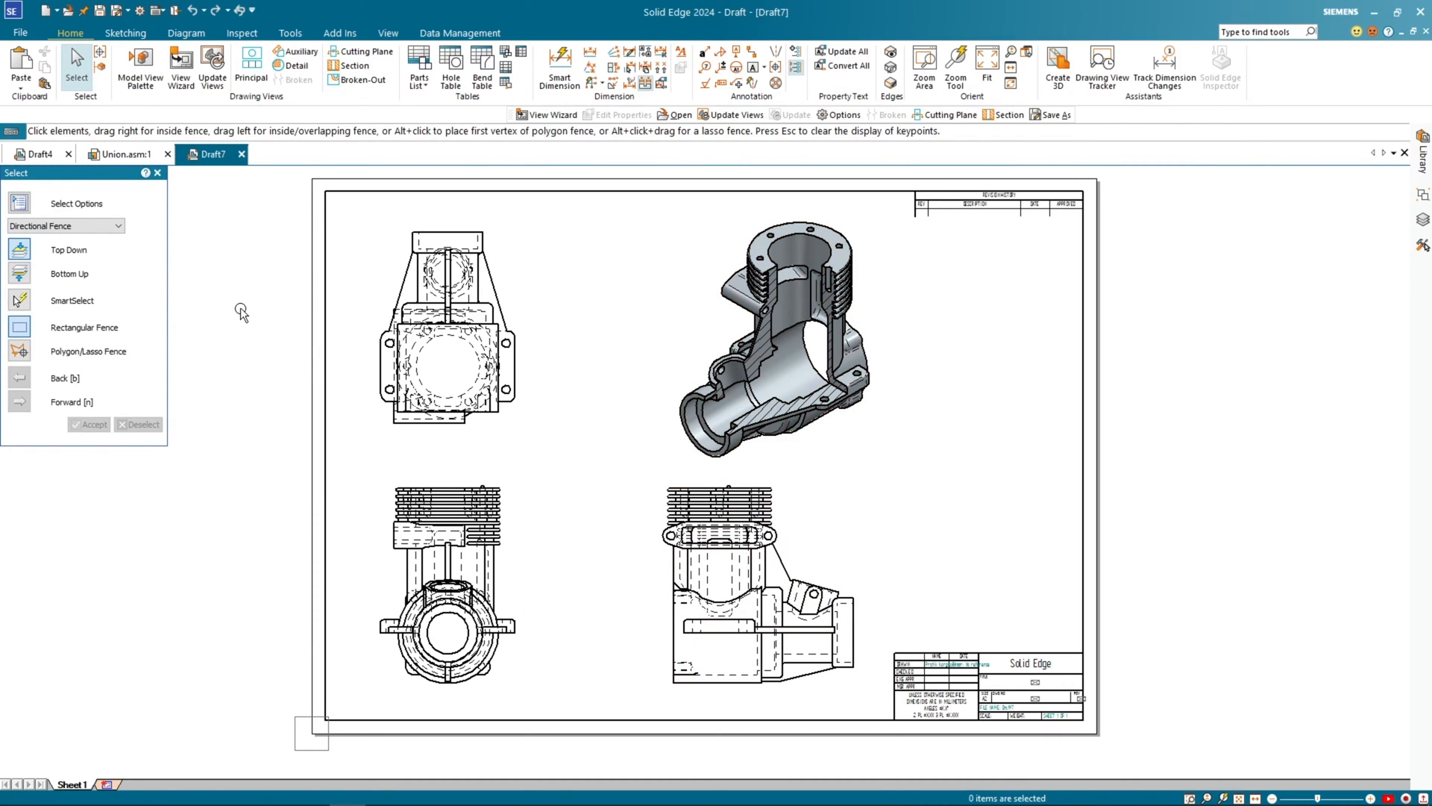
pyautogui.scroll(1, 828, 427)
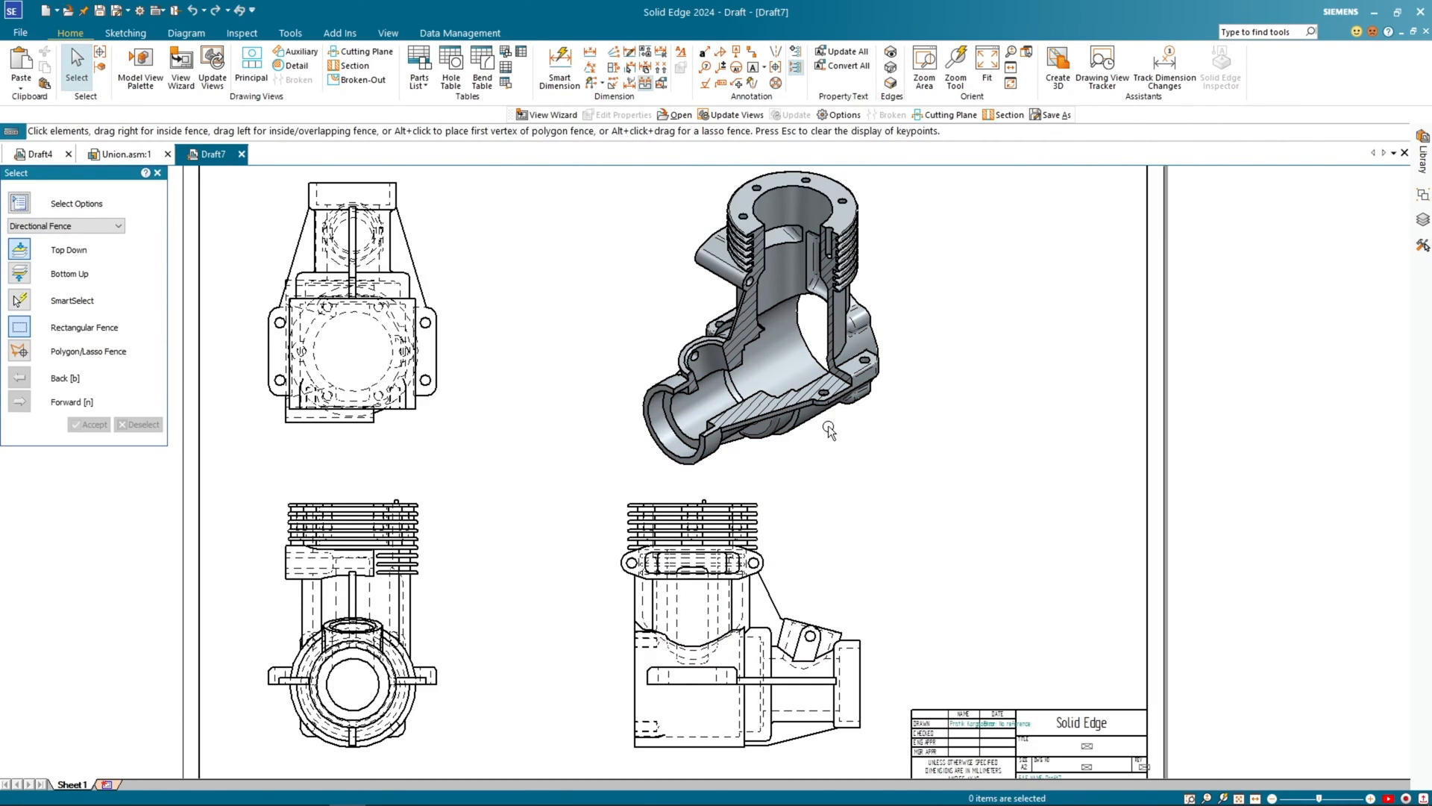
pyautogui.scroll(2, 794, 388)
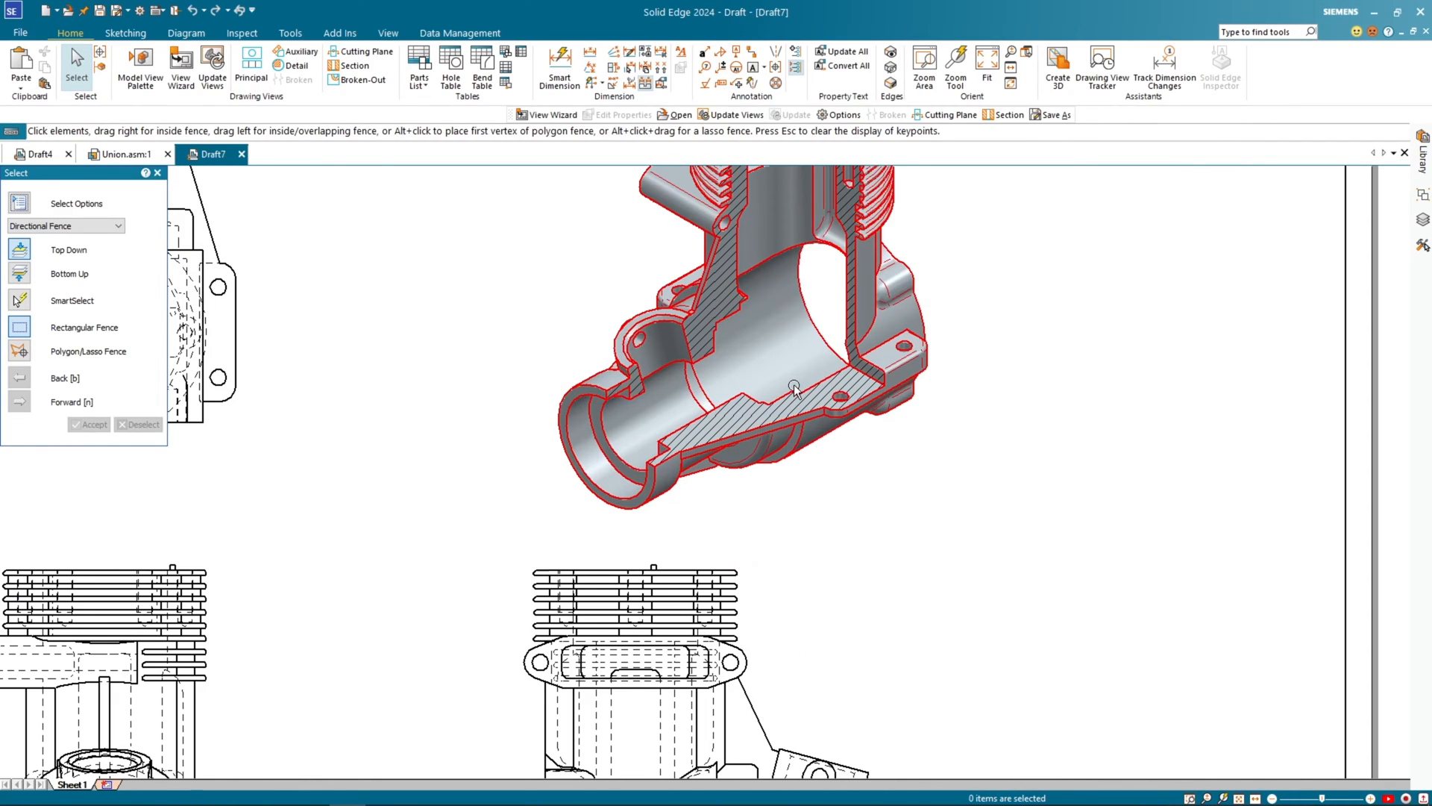
pyautogui.scroll(-3, 816, 408)
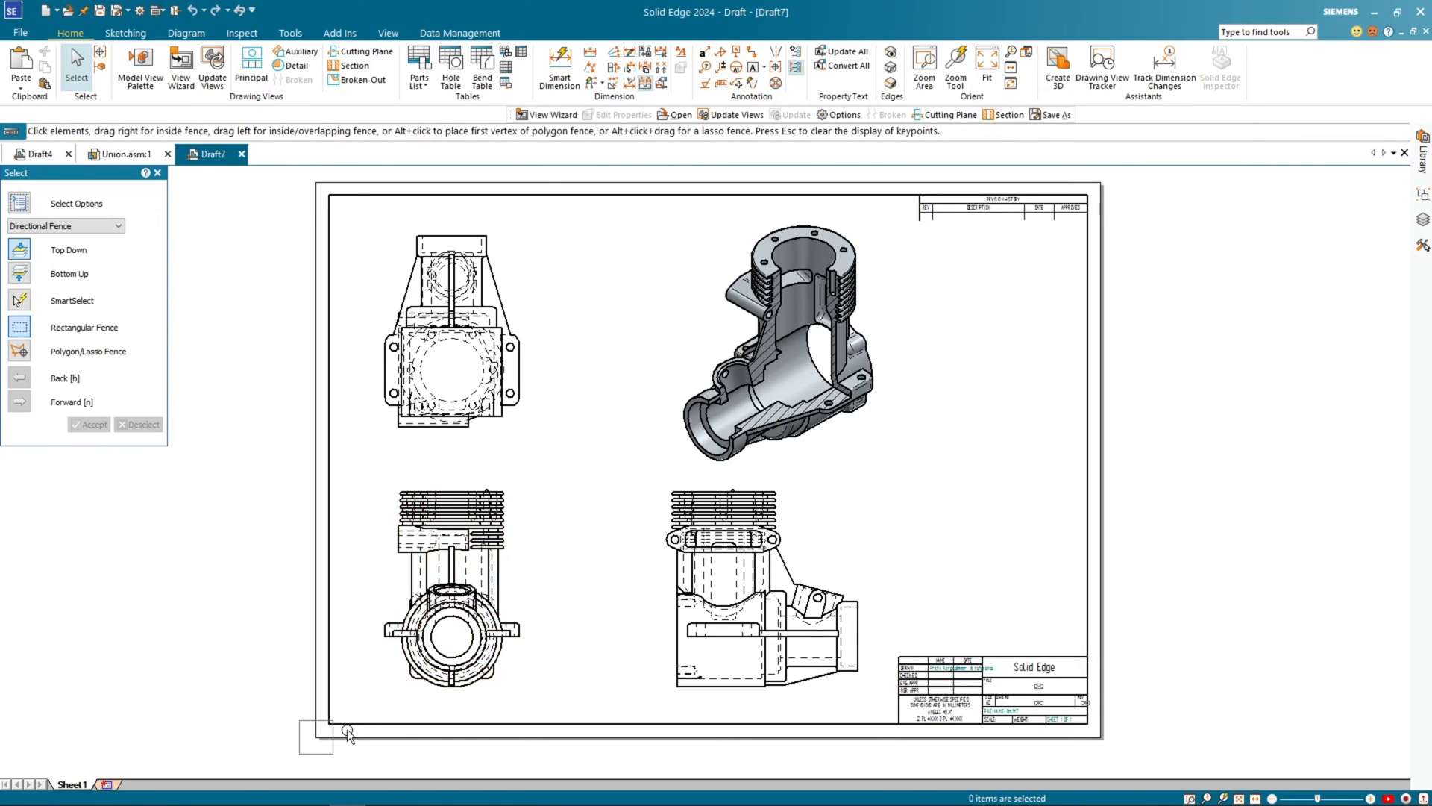
# Step: Enable Show Broken-Out Section view profiles in the pictorial view's properties
pyautogui.click(468, 626)
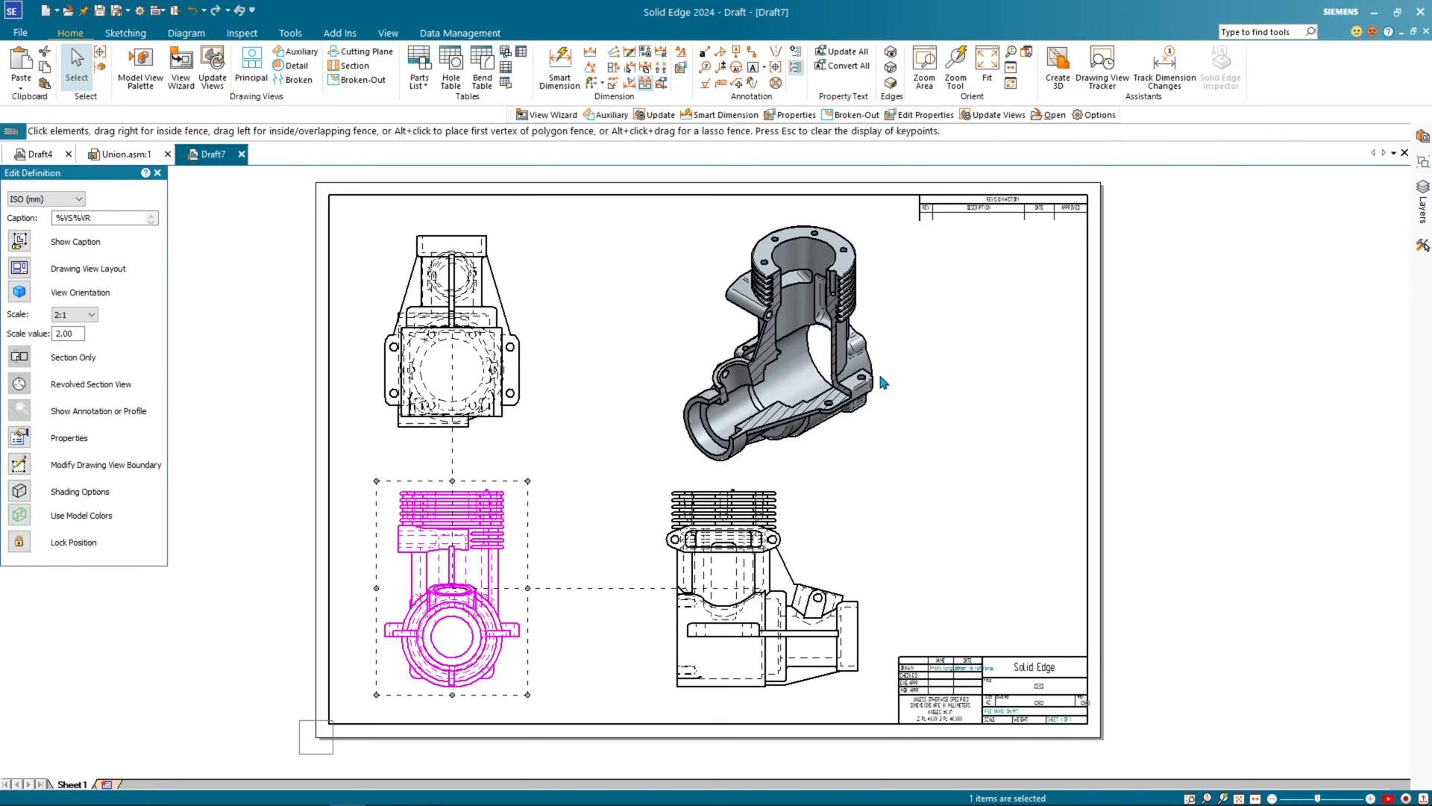
pyautogui.click(889, 284)
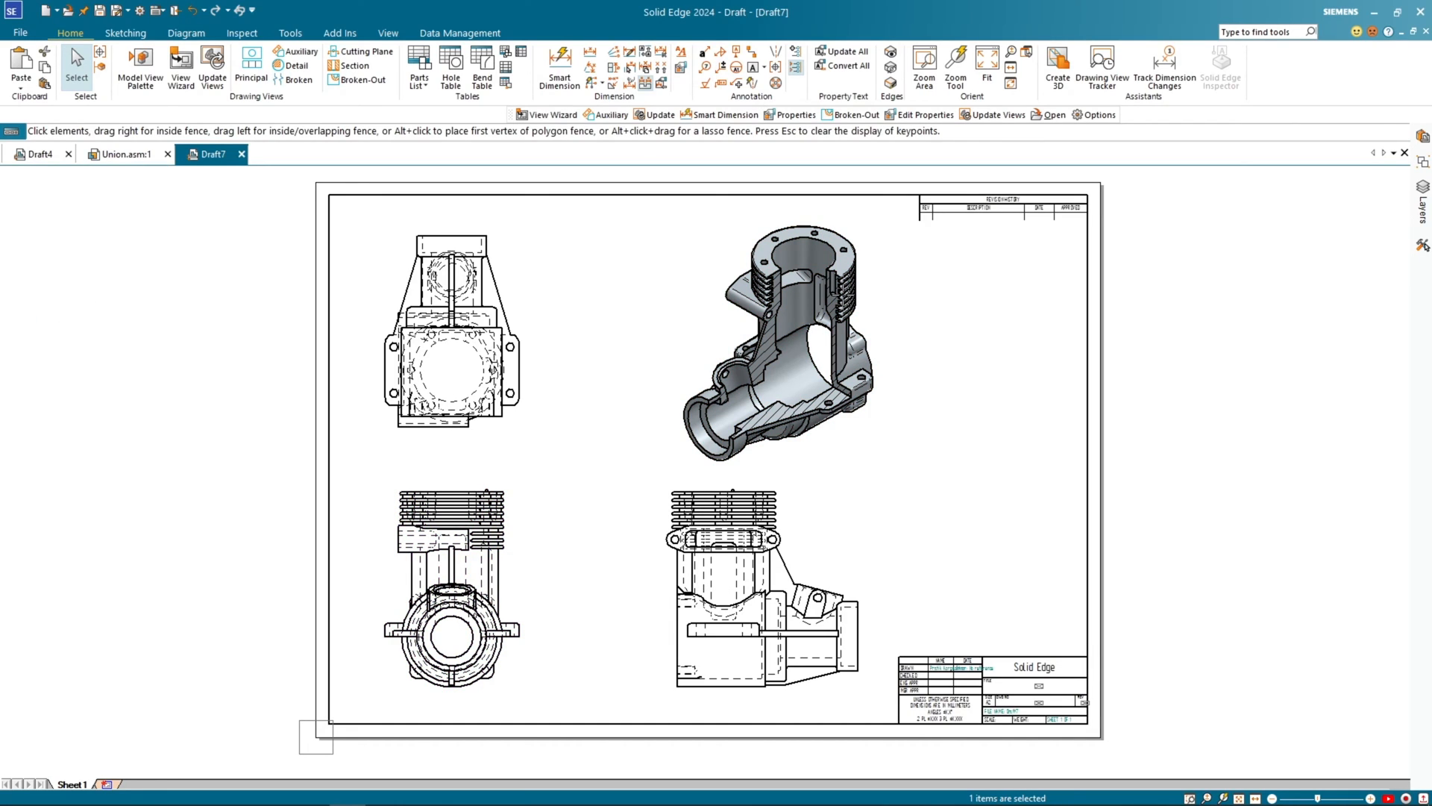
pyautogui.rightClick(845, 298)
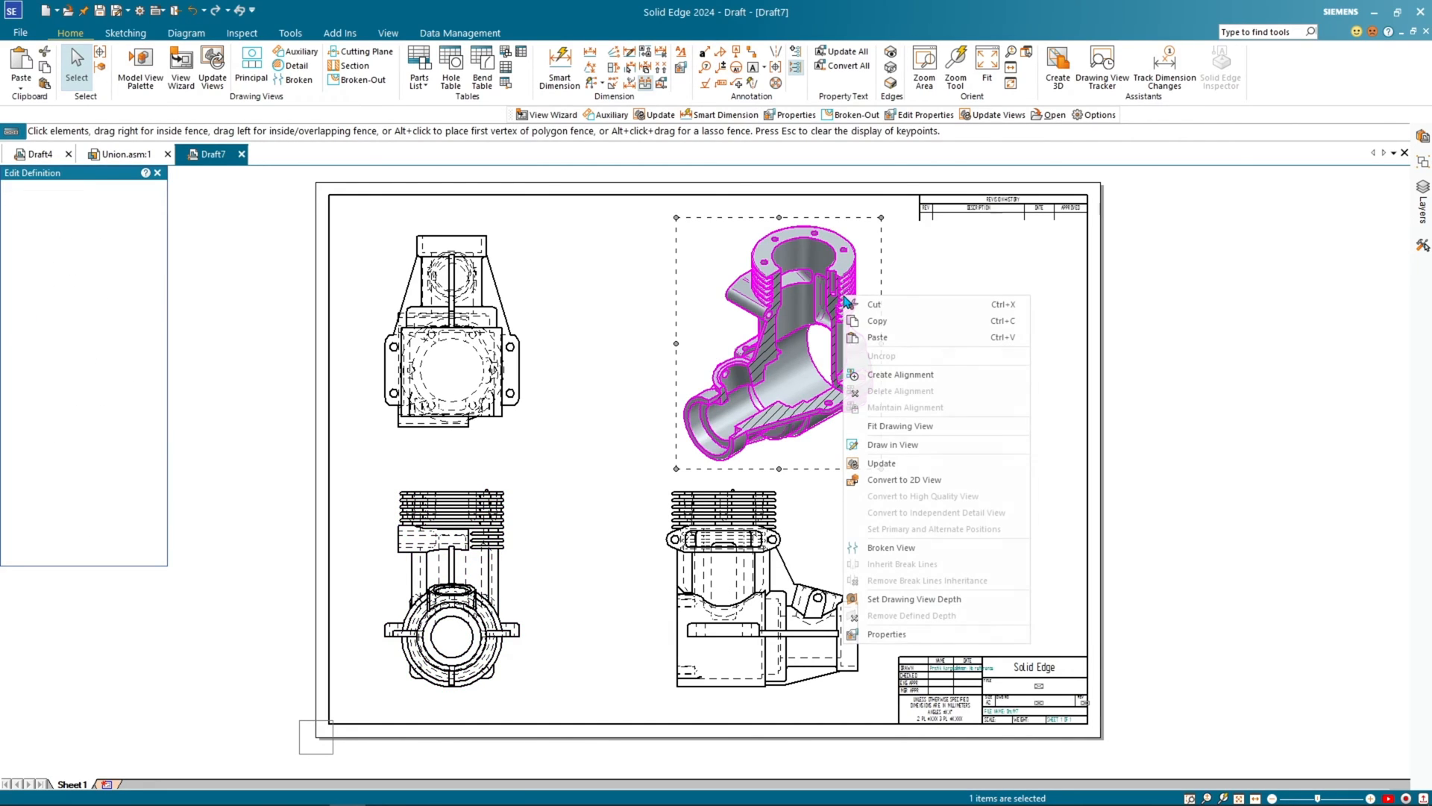
pyautogui.click(887, 634)
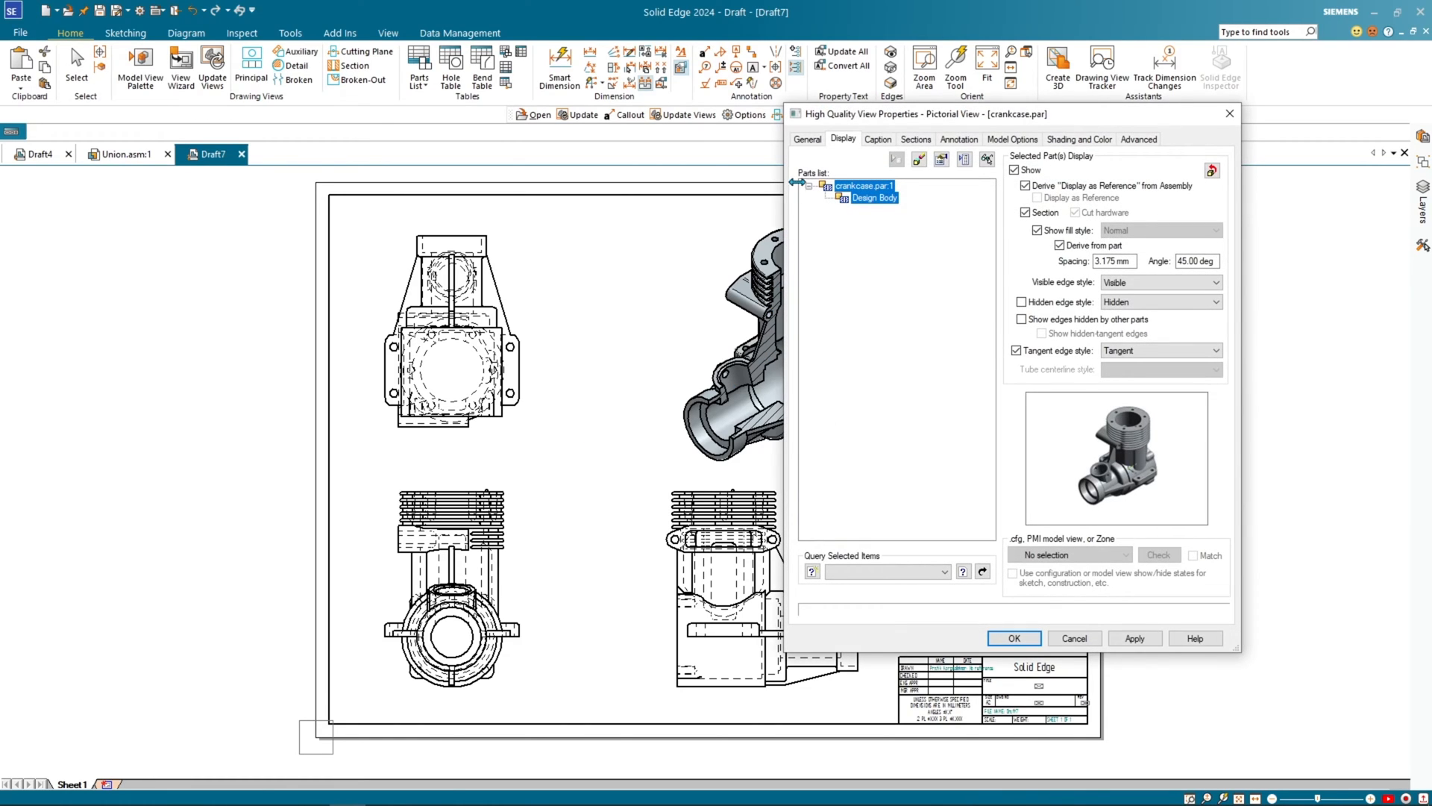
pyautogui.click(806, 141)
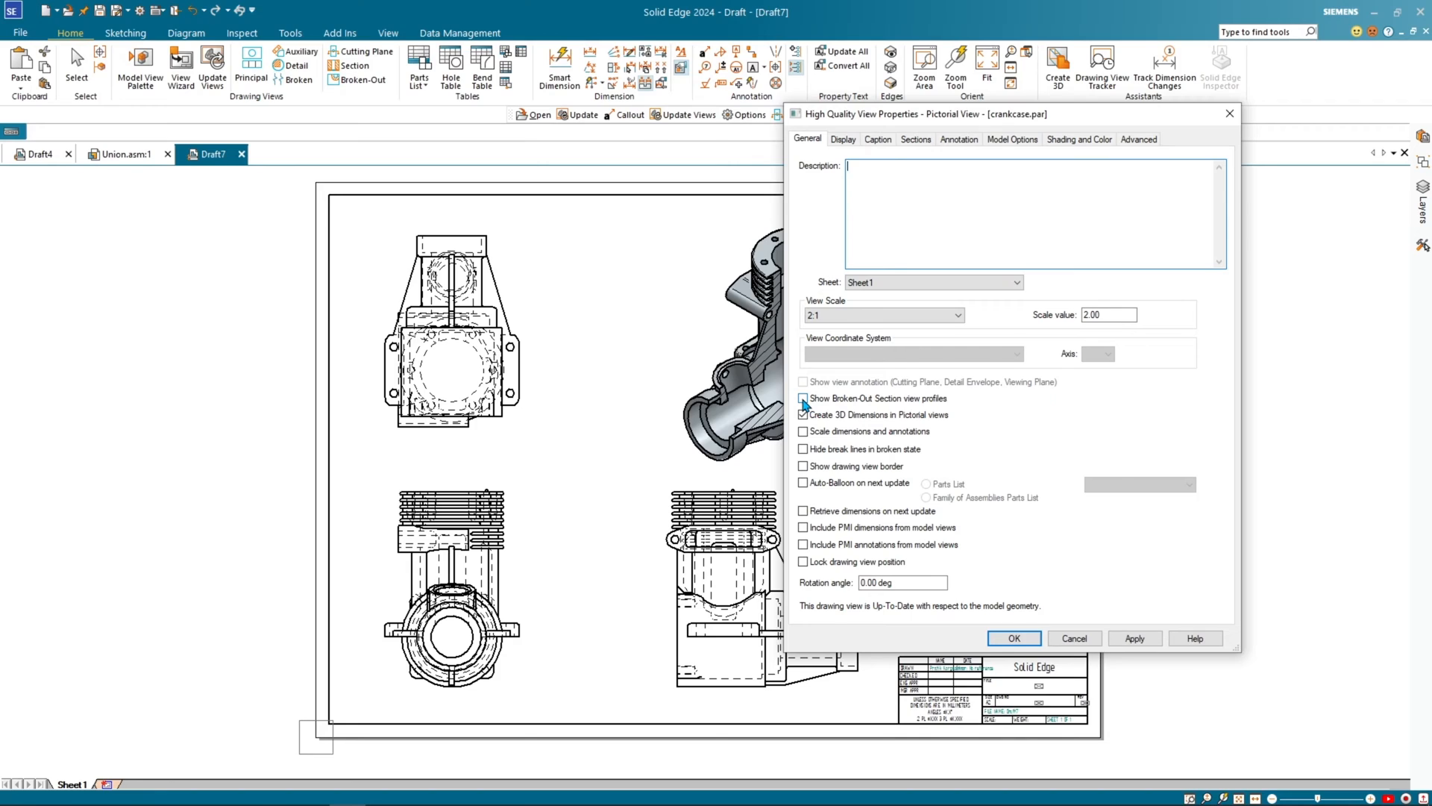
pyautogui.click(803, 398)
pyautogui.click(1013, 638)
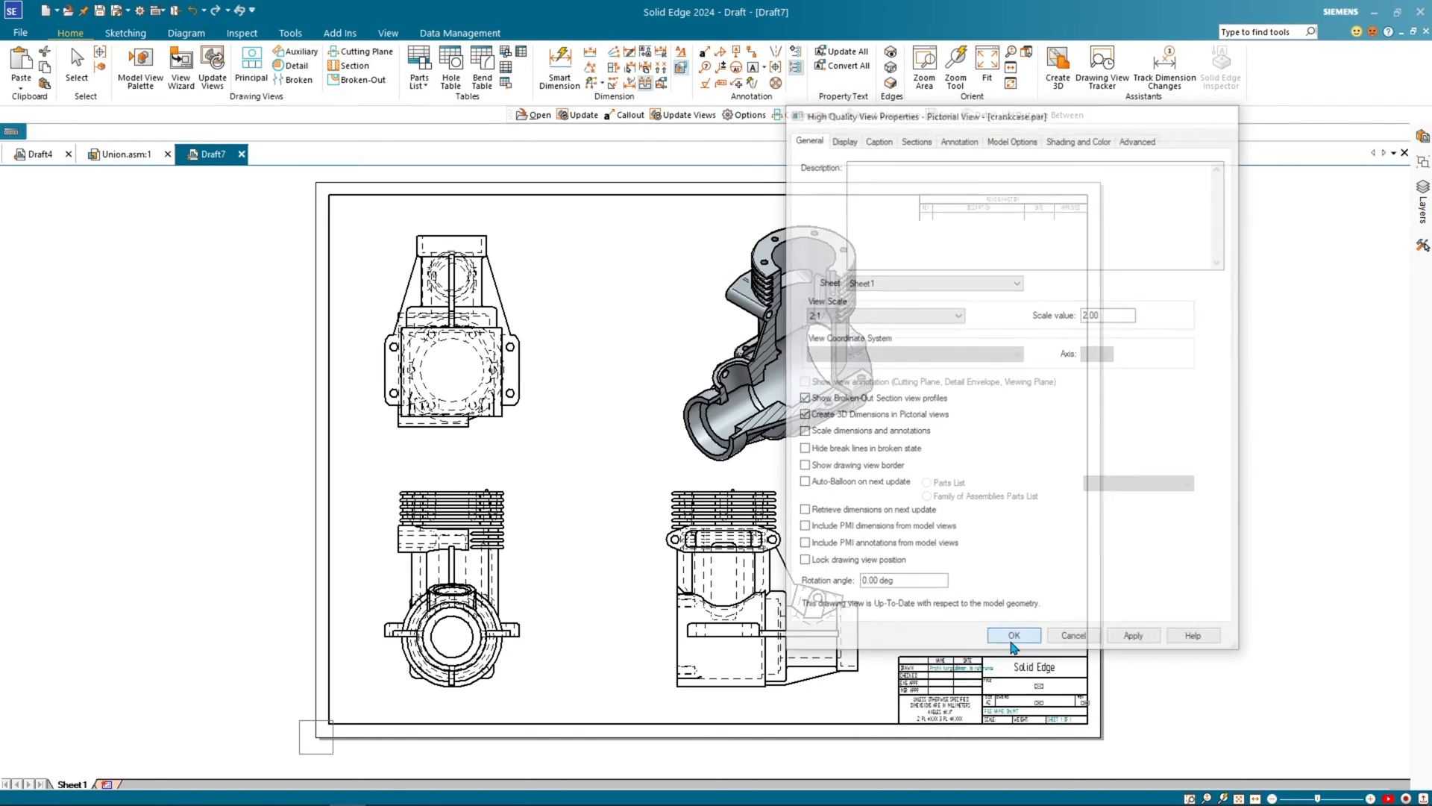
# Step: Modify the broken-out section's depth to 80 mm from its profile on the front view and update the drawing views
pyautogui.doubleClick(529, 574)
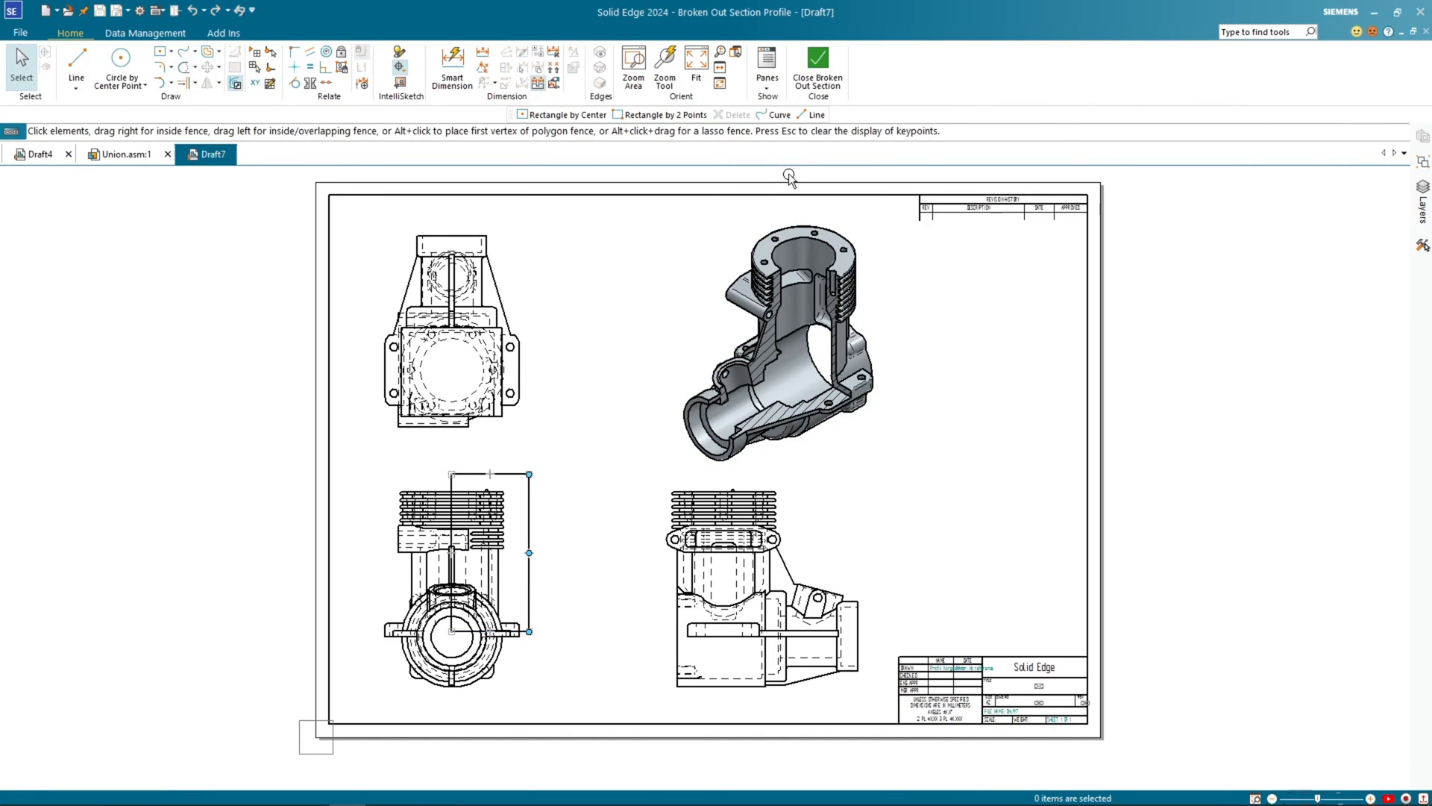
pyautogui.click(821, 76)
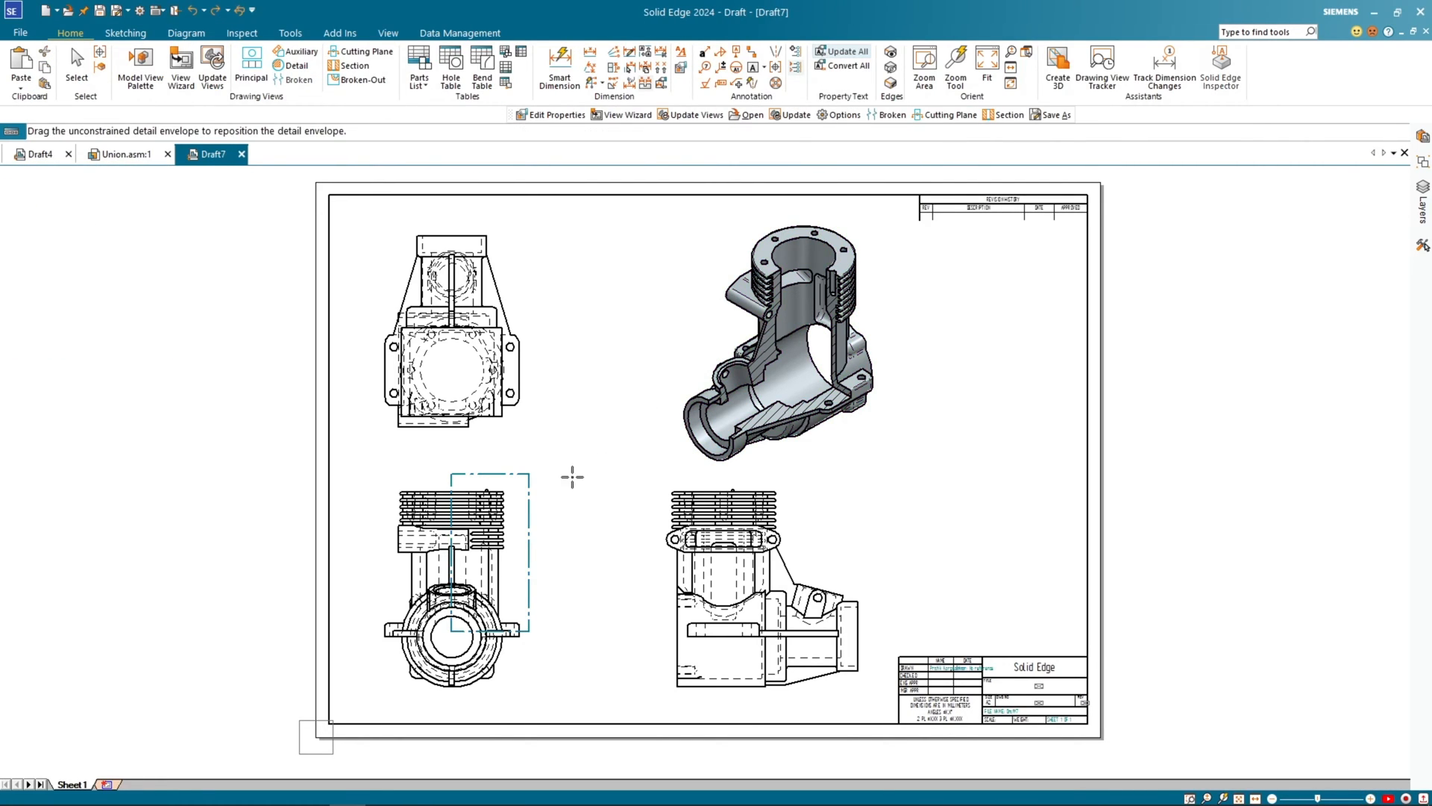
pyautogui.click(530, 515)
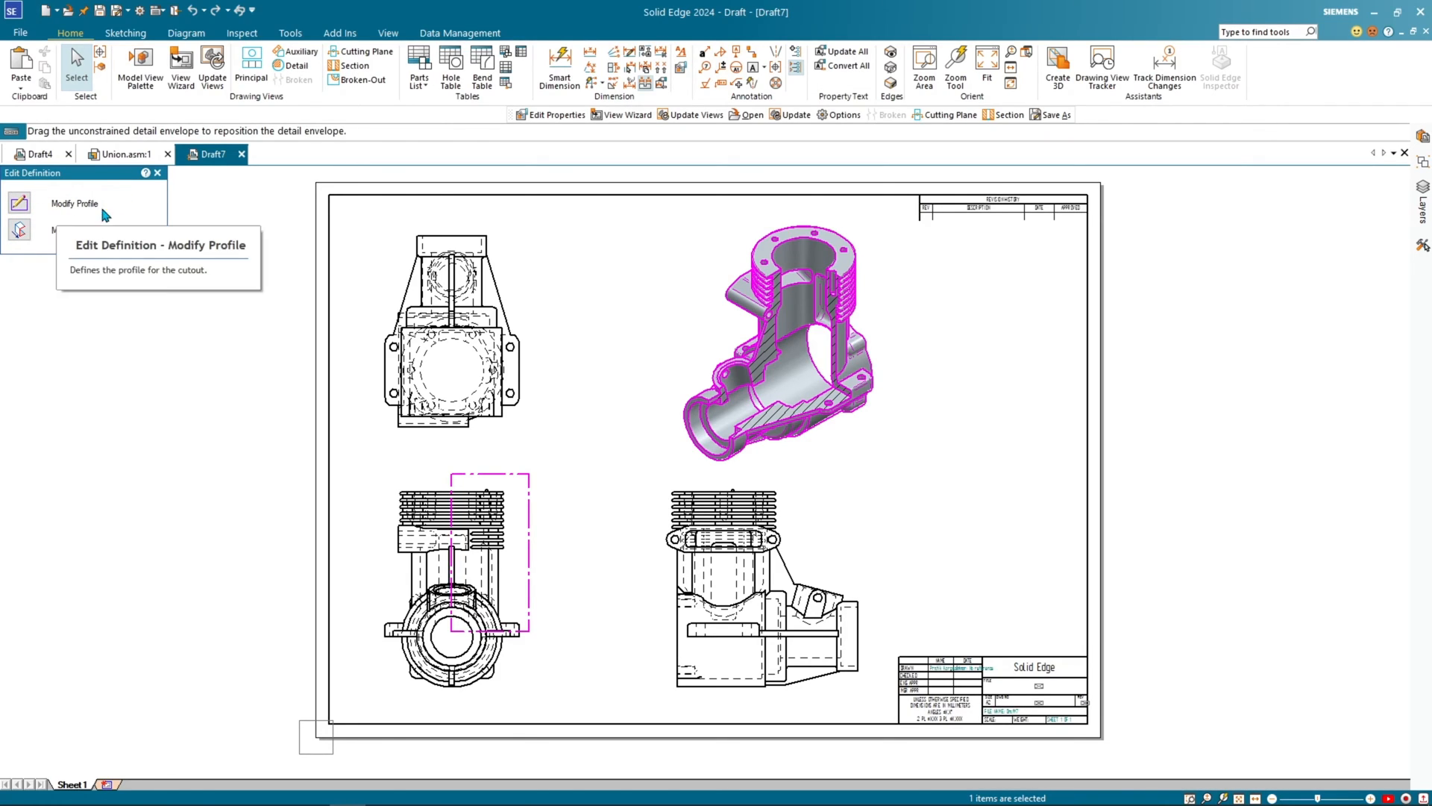
pyautogui.click(20, 229)
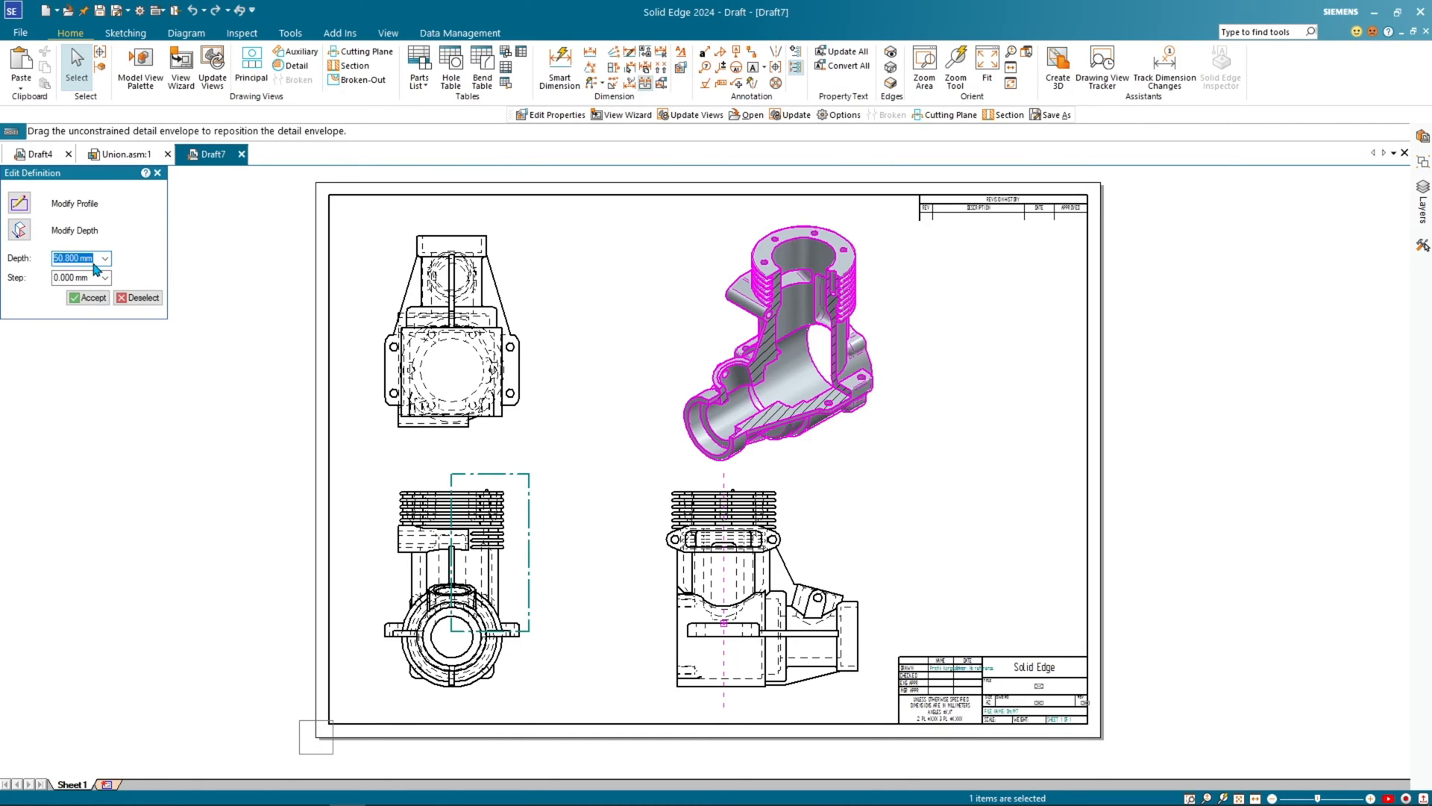
pyautogui.write('80')
pyautogui.click(97, 299)
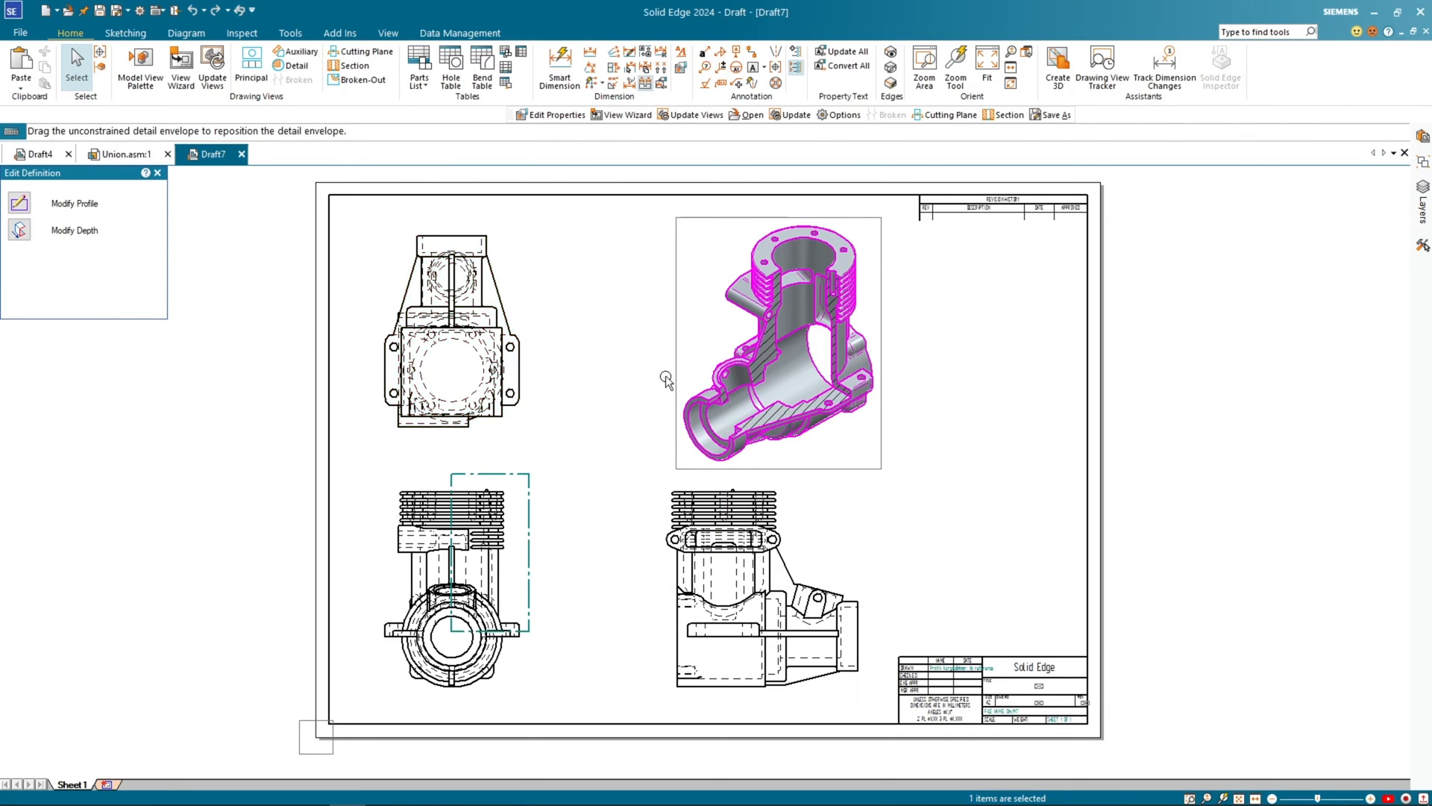
pyautogui.click(211, 67)
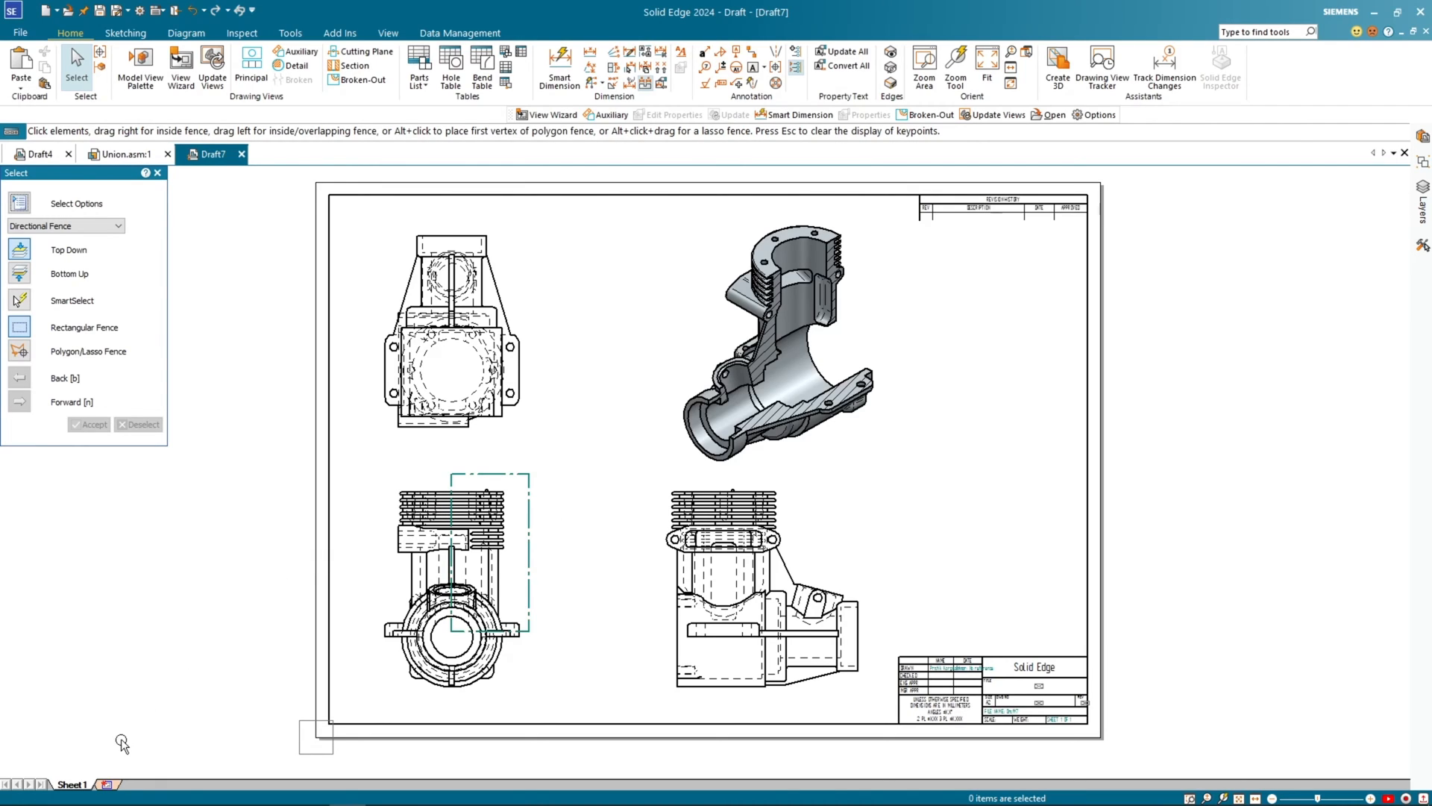
# Step: Create a new drawing document from the ISO Metric draft template
pyautogui.click(20, 33)
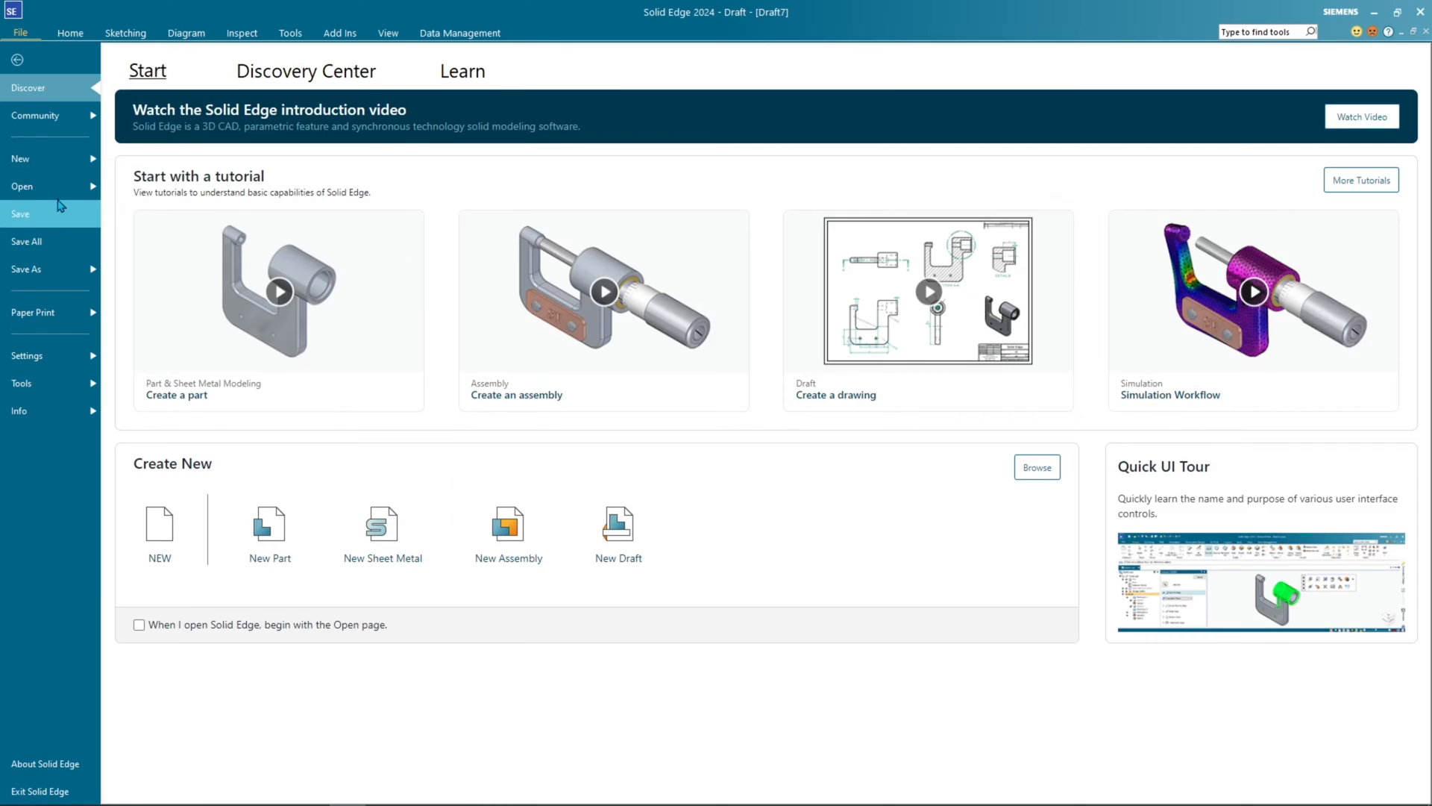
pyautogui.click(57, 193)
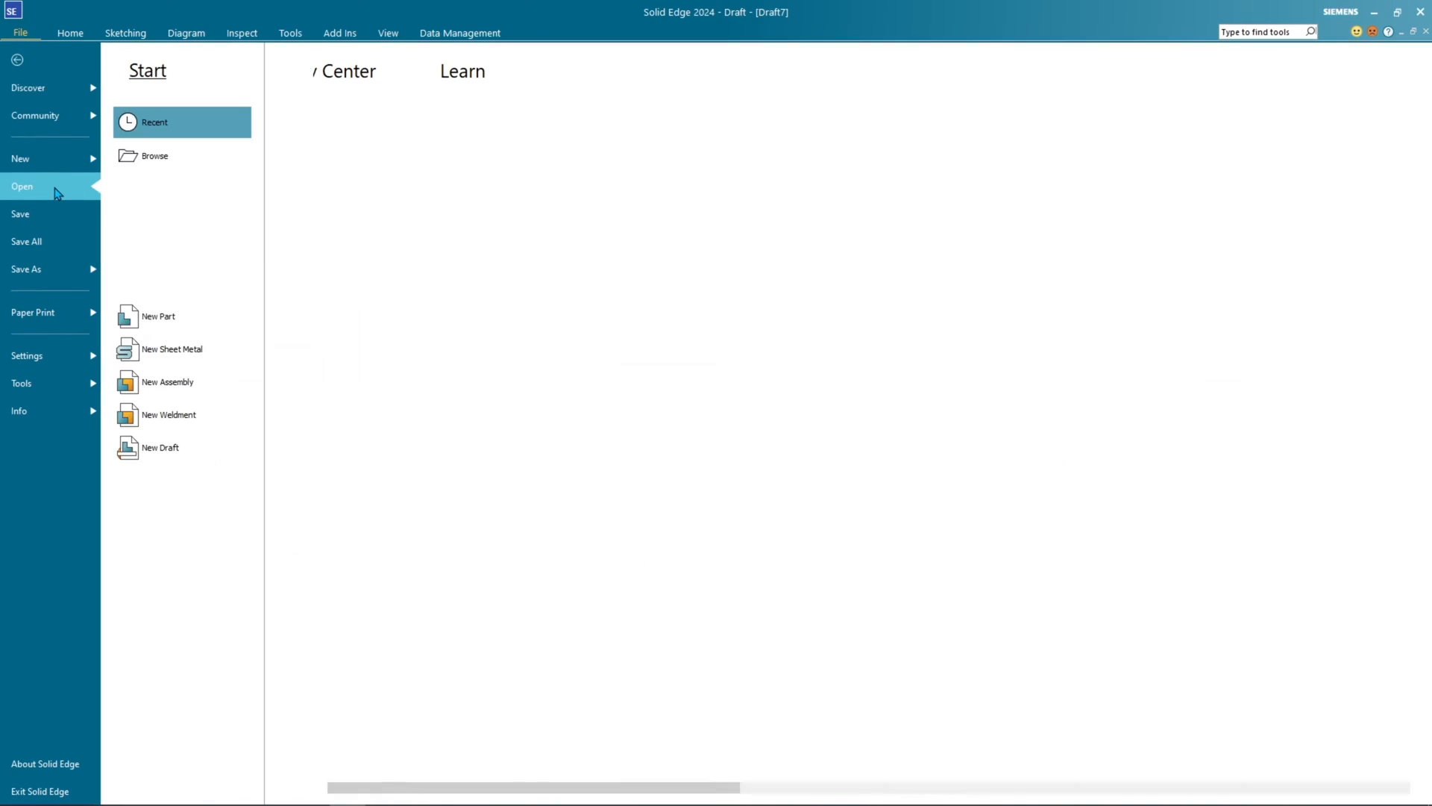
pyautogui.click(160, 281)
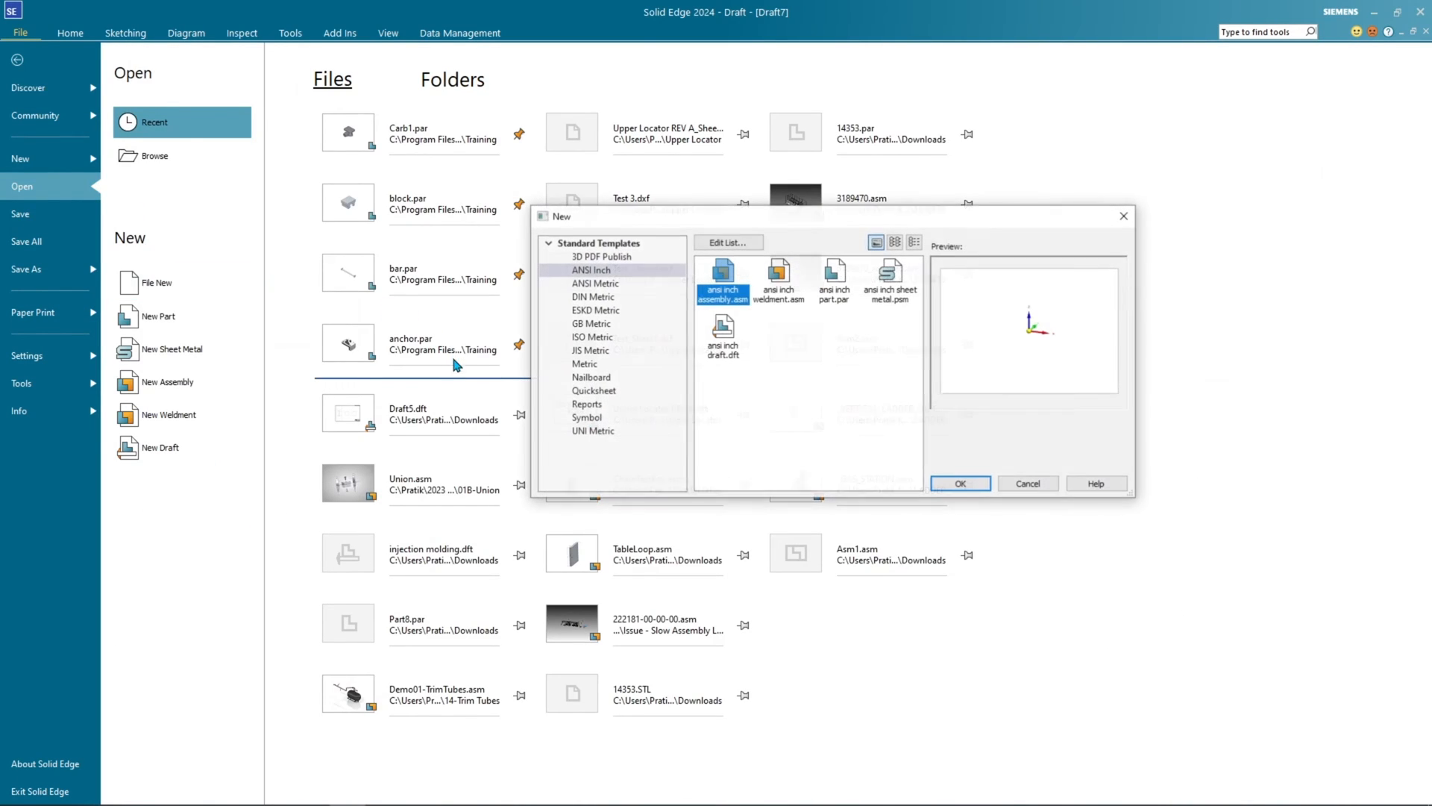
pyautogui.click(599, 341)
pyautogui.click(722, 332)
pyautogui.click(958, 484)
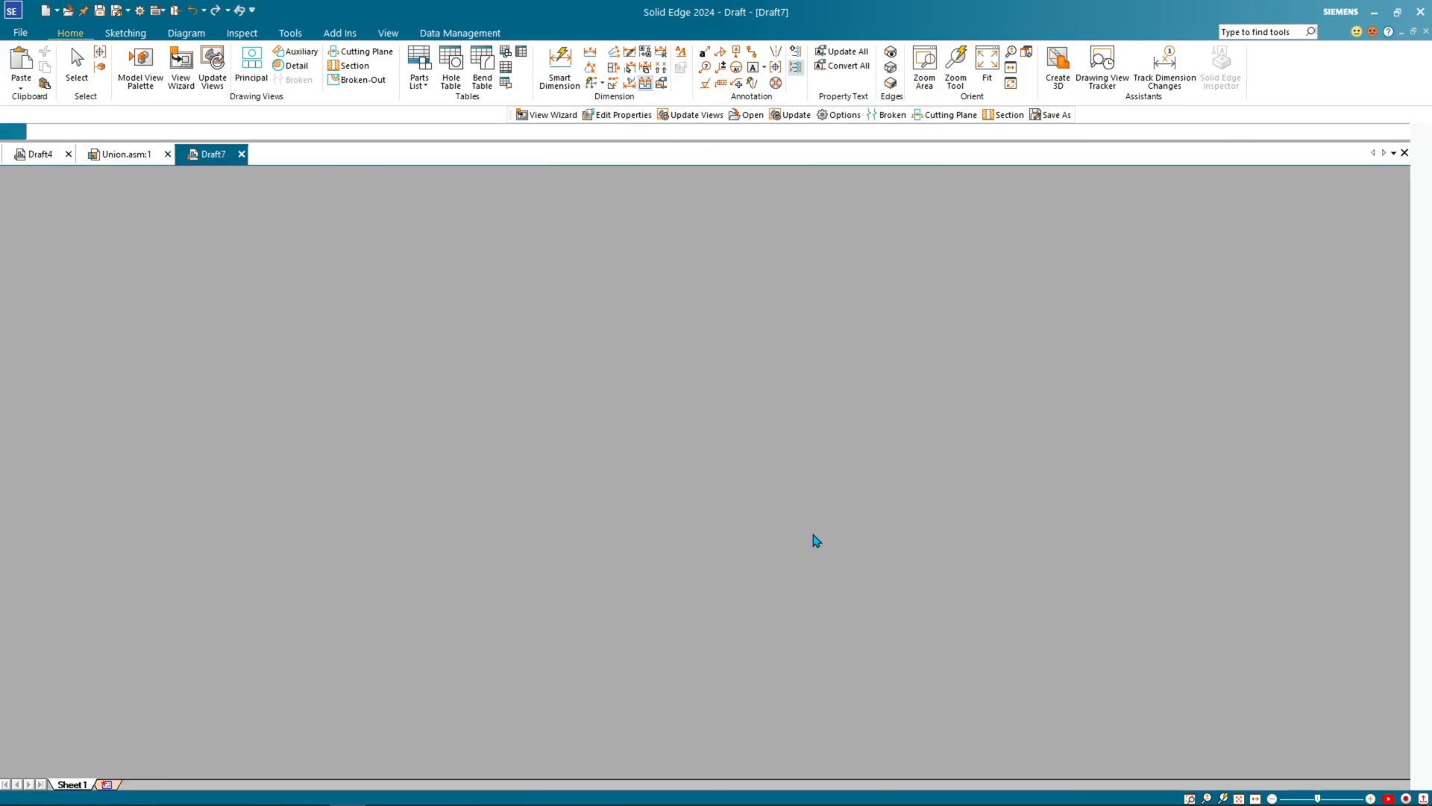
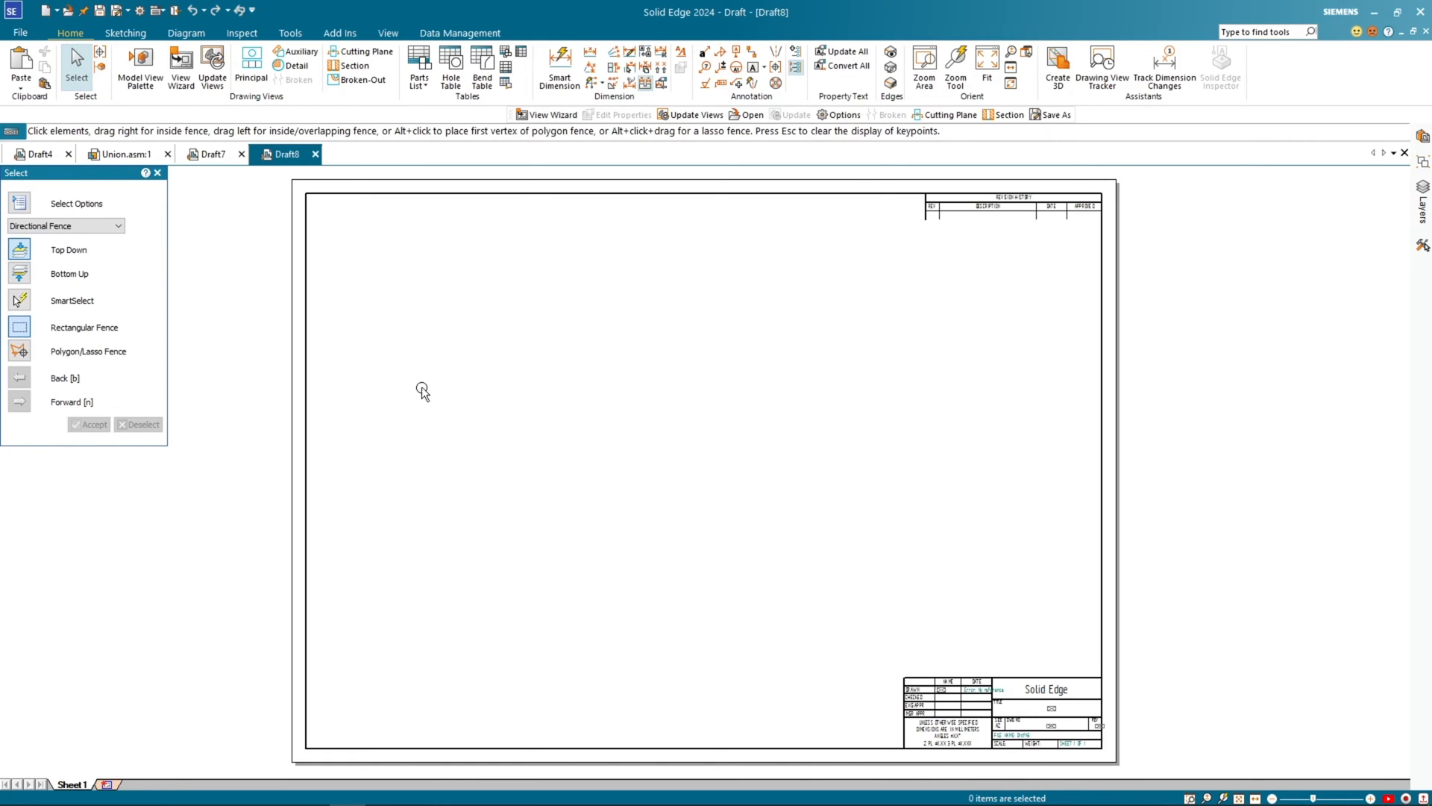
# Step: Start the View Wizard and load block.par from the Siemens\Solid Edge 2024\Training folder under C:\Program Files
pyautogui.click(181, 67)
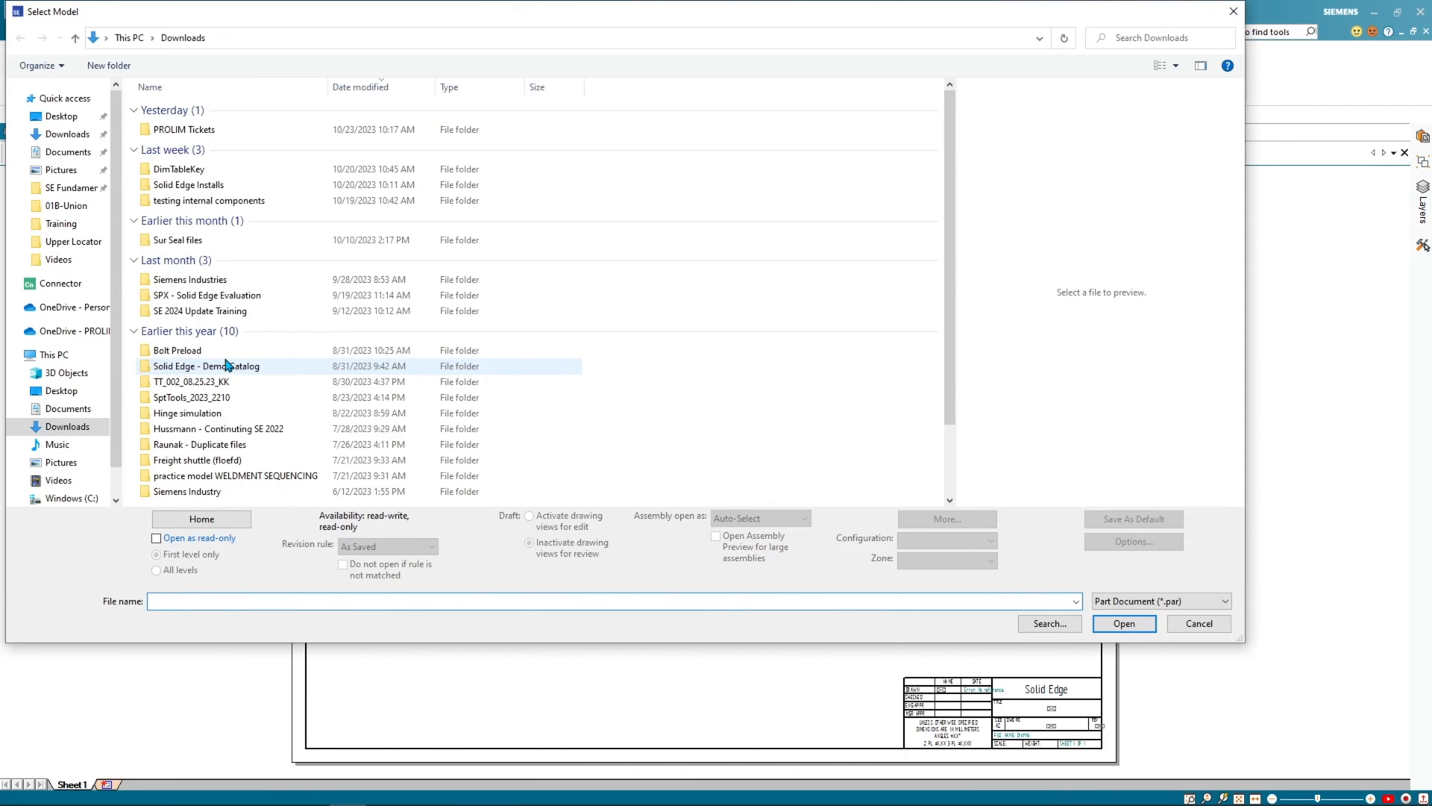
pyautogui.scroll(-3, 228, 366)
pyautogui.click(71, 498)
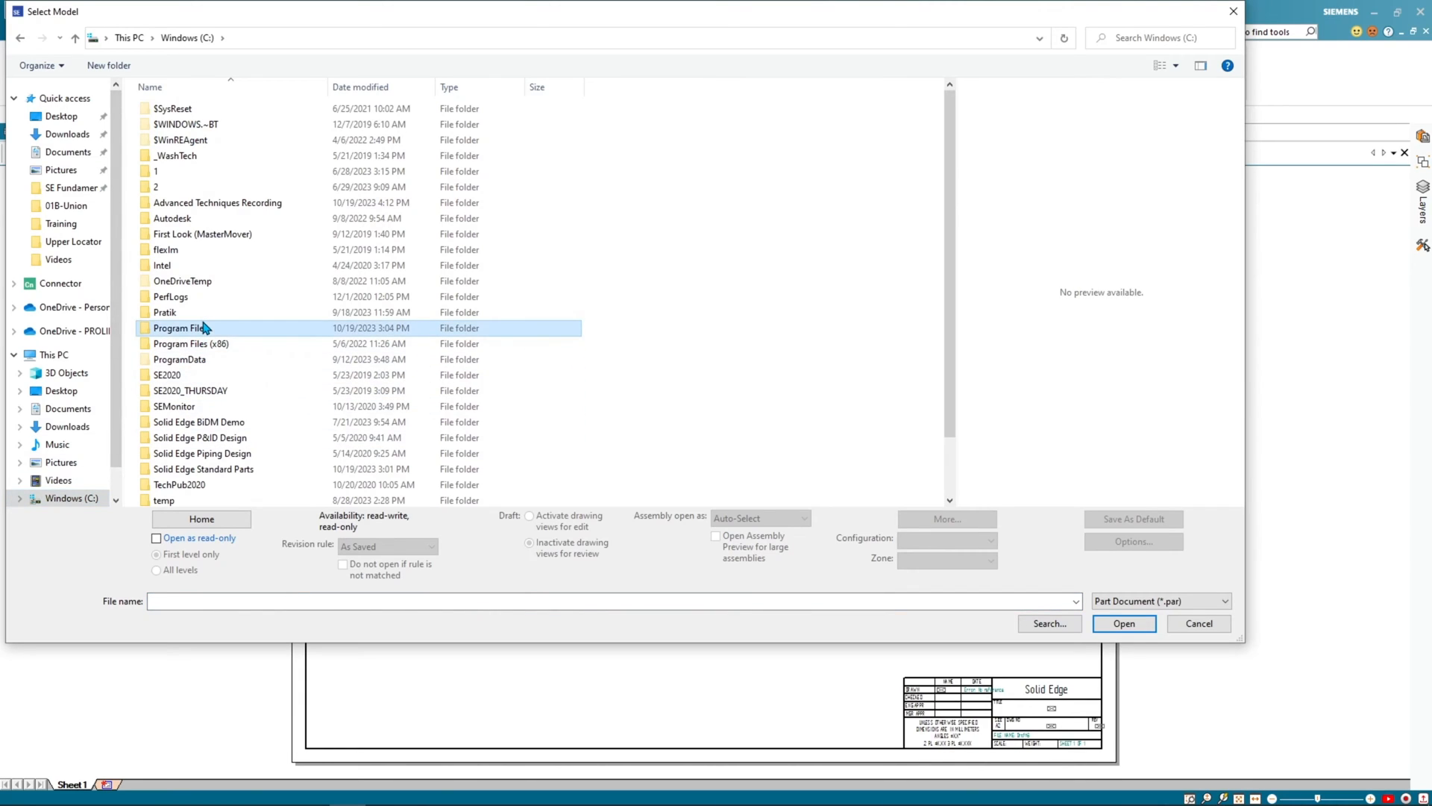
pyautogui.click(207, 315)
pyautogui.doubleClick(200, 327)
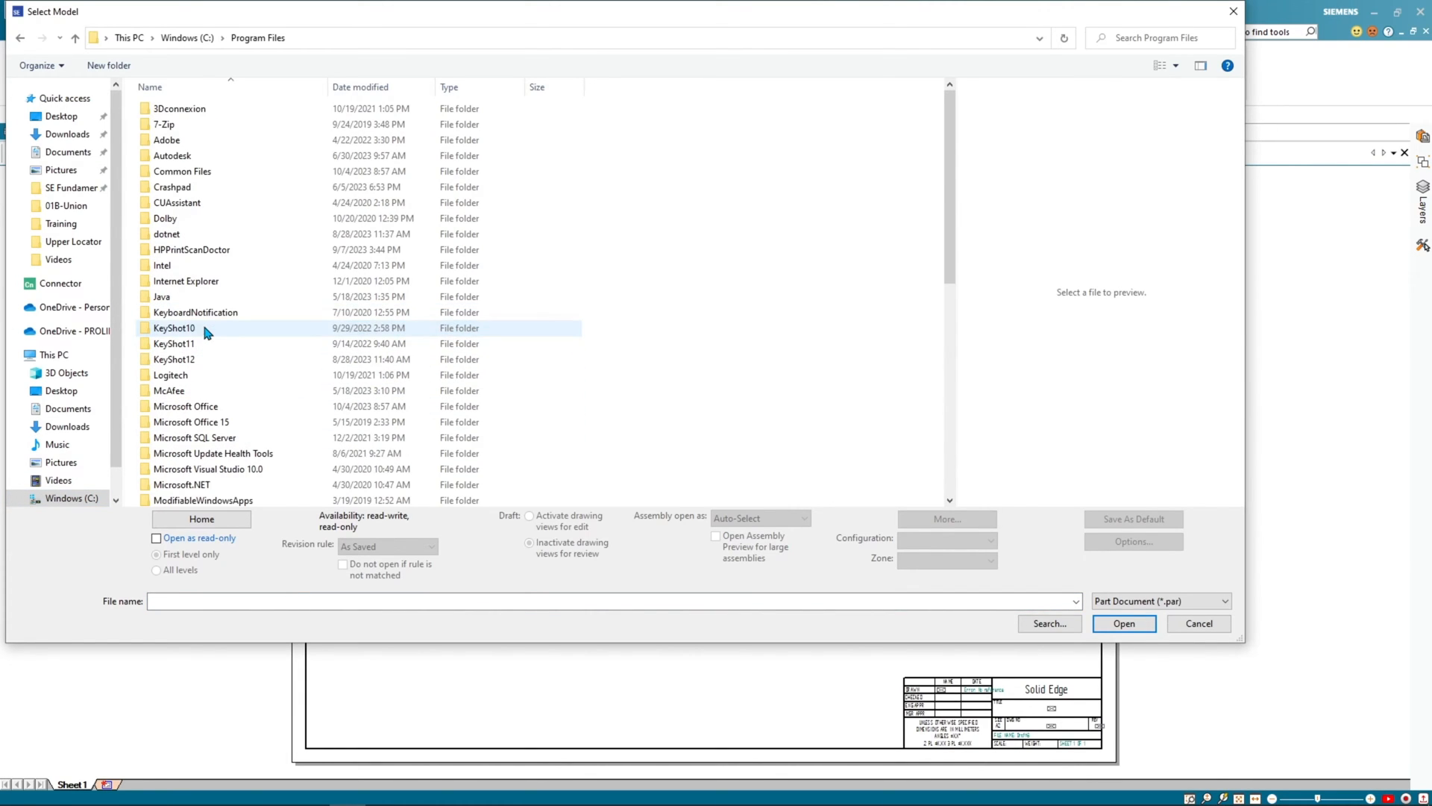
pyautogui.scroll(-5, 209, 365)
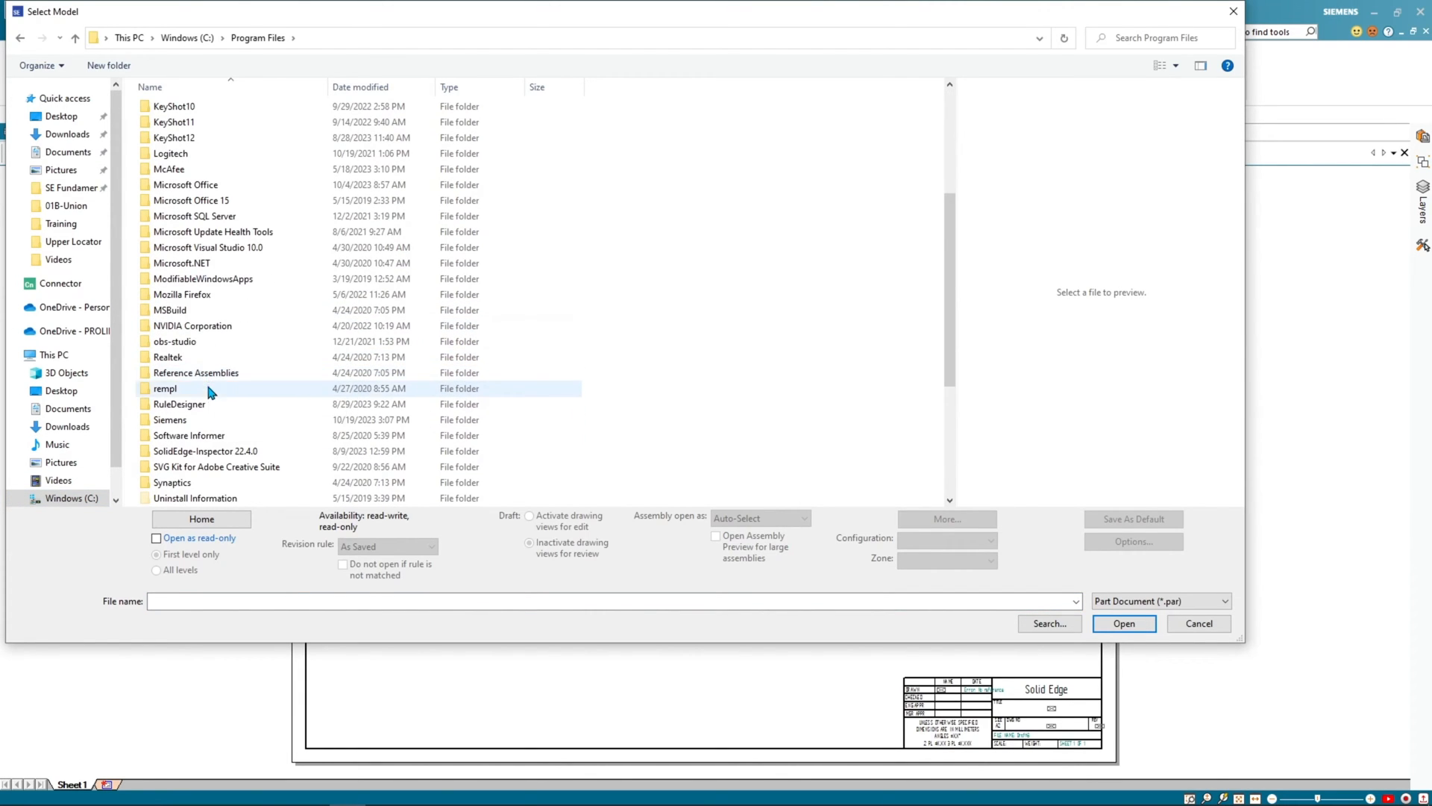
pyautogui.scroll(10, 206, 298)
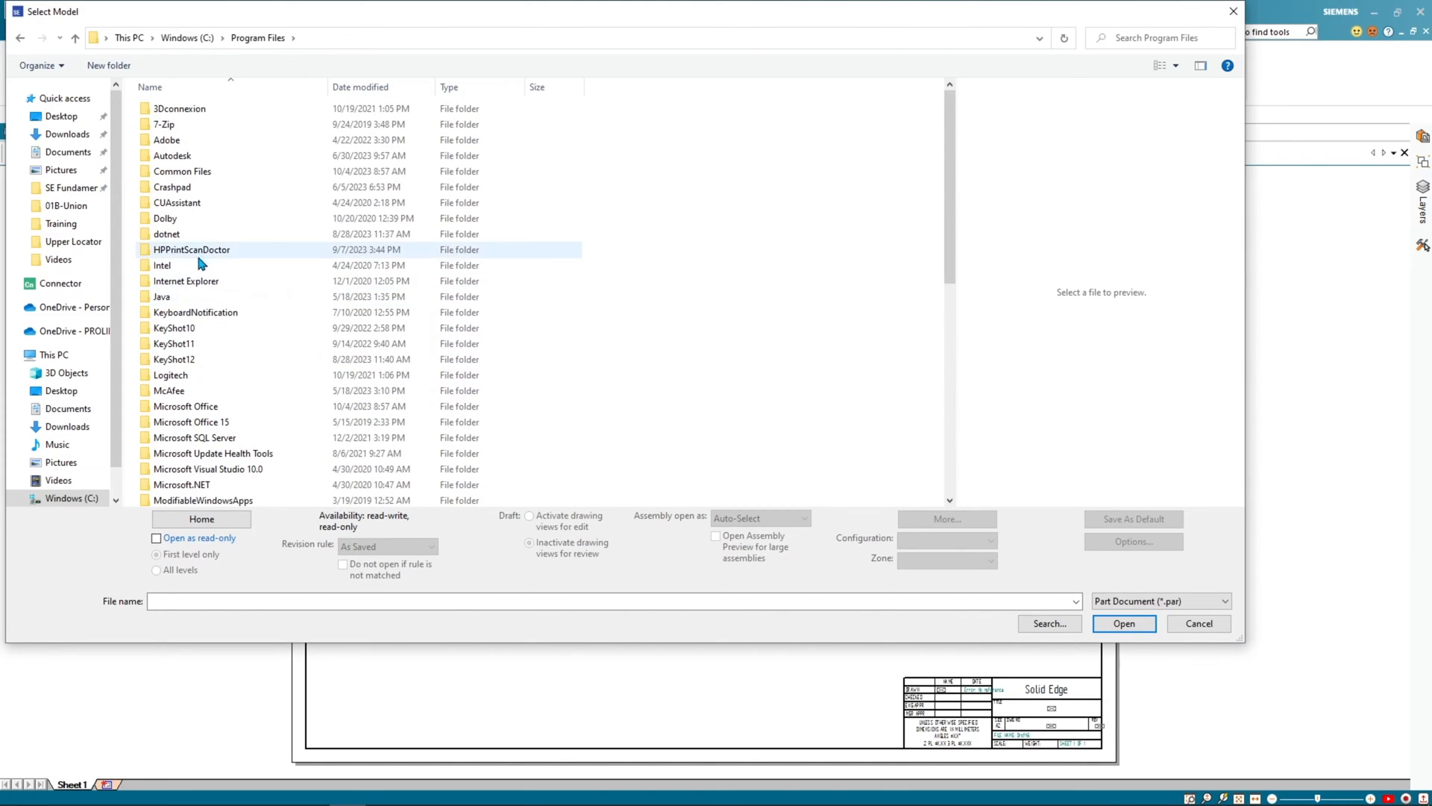
pyautogui.scroll(-9, 201, 265)
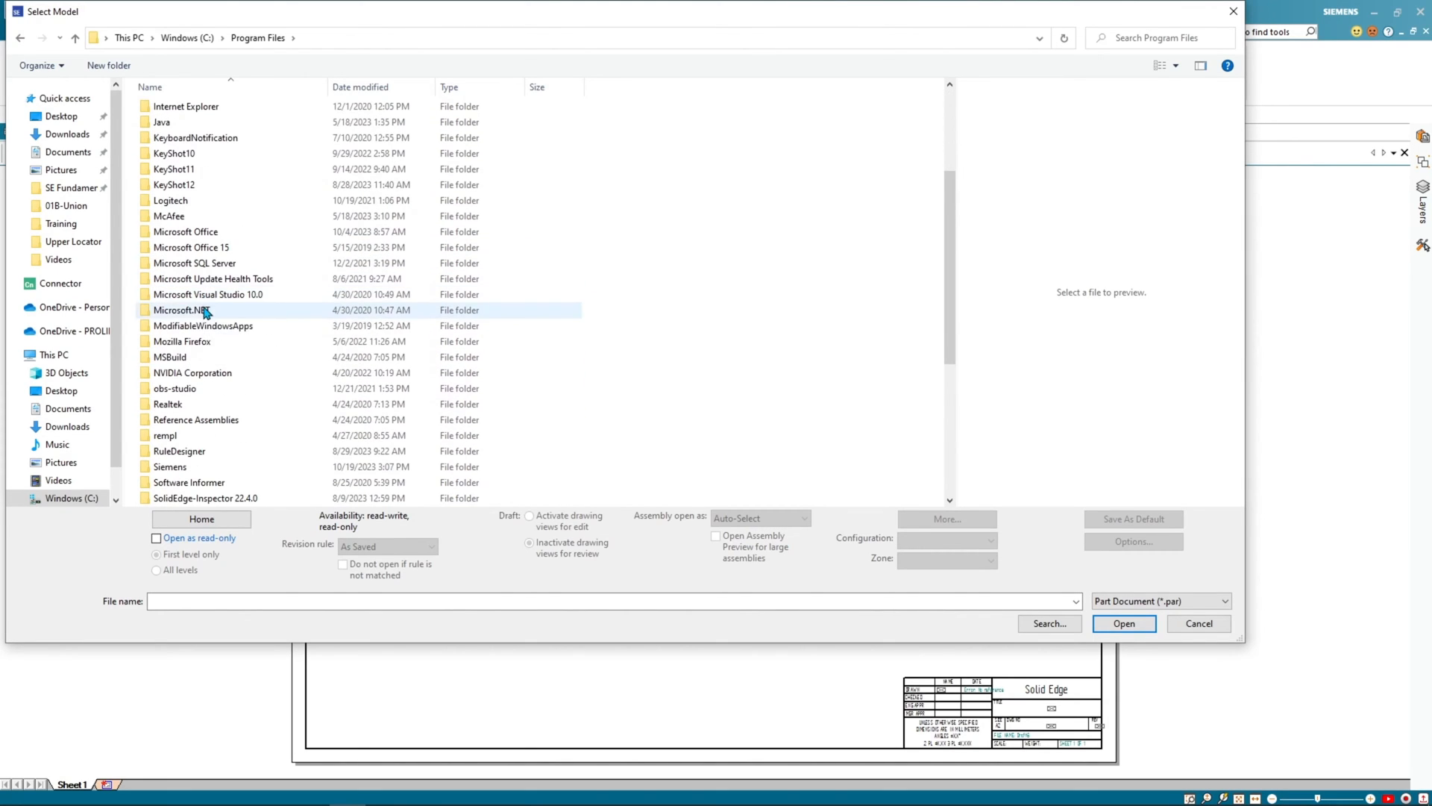
pyautogui.doubleClick(200, 467)
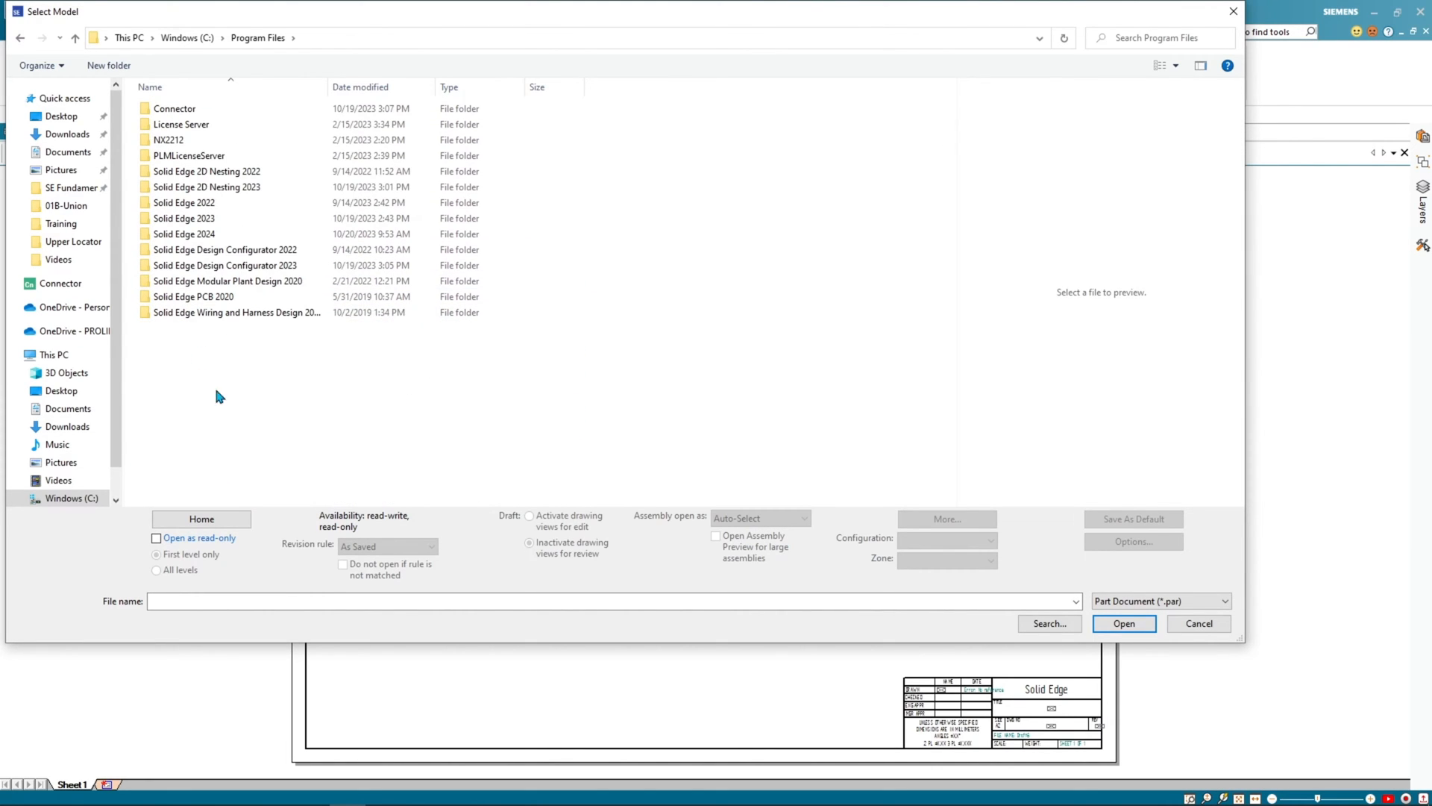
pyautogui.doubleClick(229, 233)
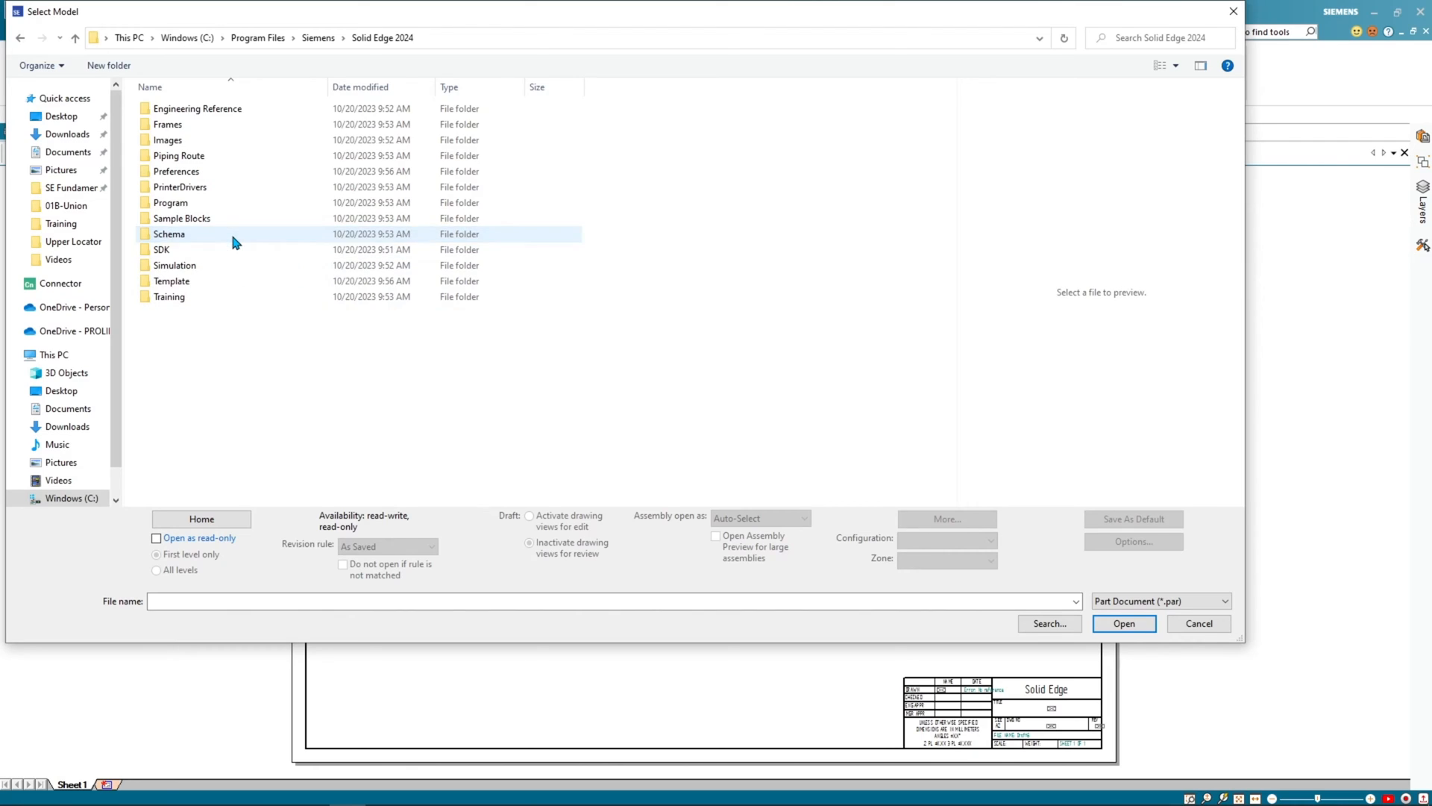
pyautogui.doubleClick(232, 292)
pyautogui.click(222, 295)
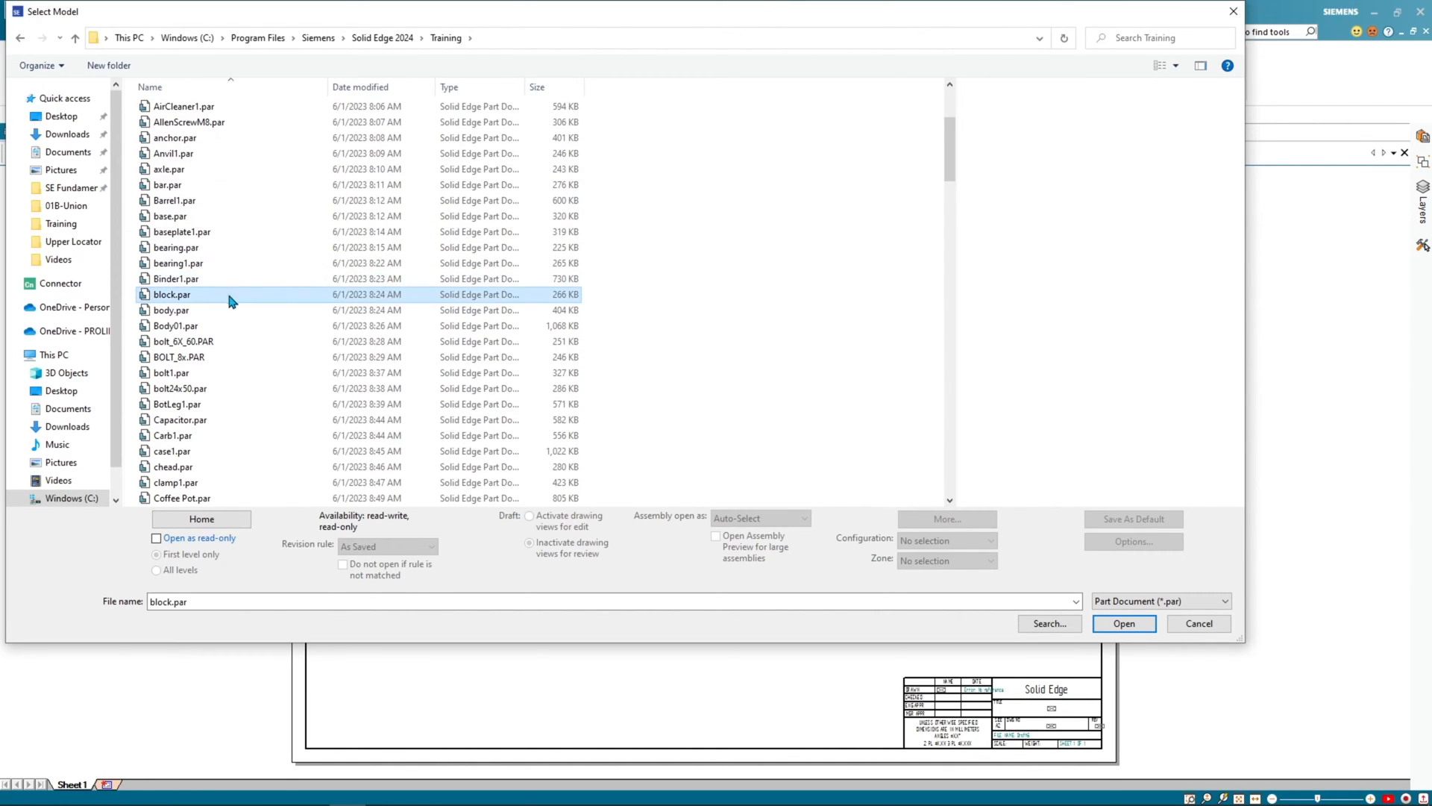
pyautogui.click(1130, 625)
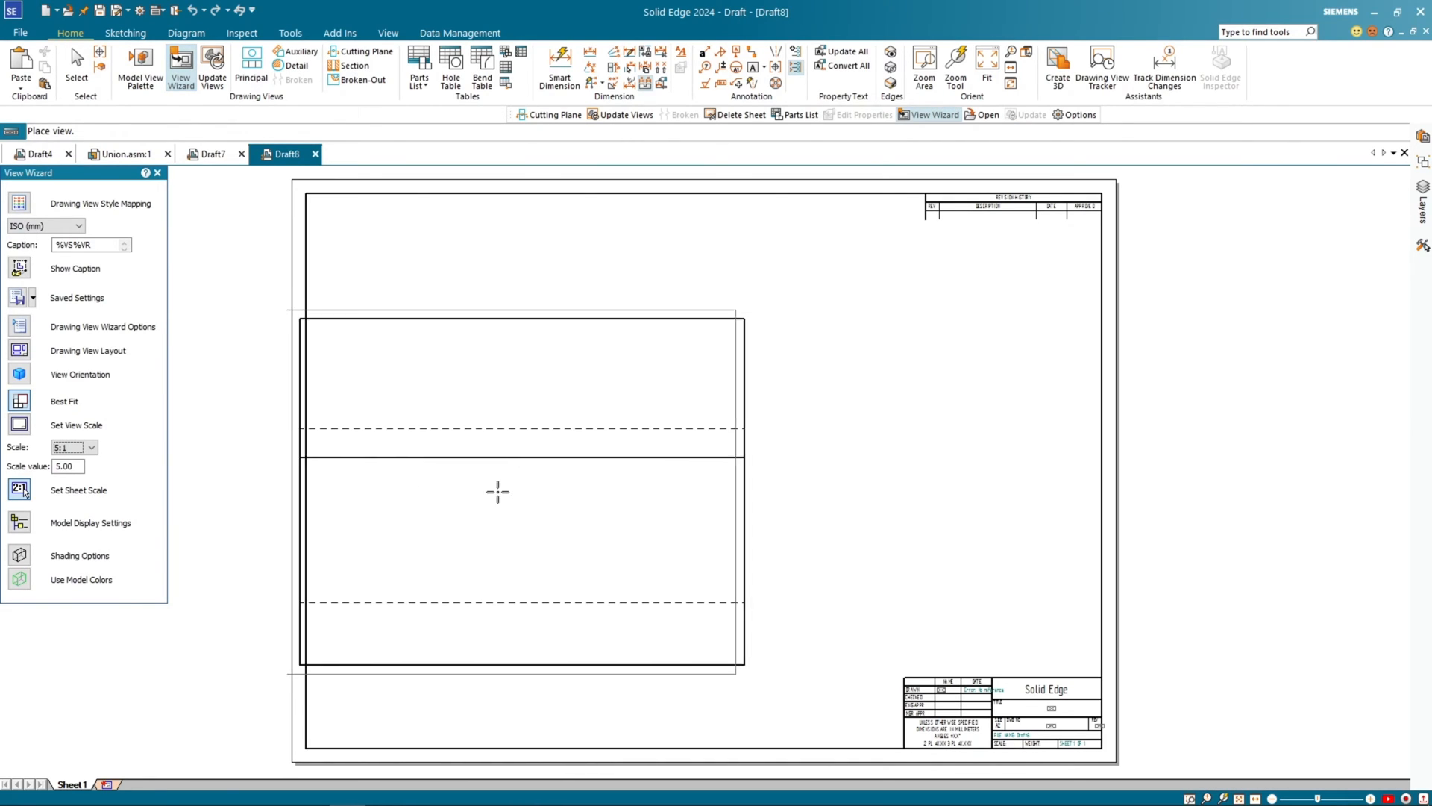
# Step: Set the primary view orientation to Right View and place the block's profile on the left half of the sheet
pyautogui.click(20, 376)
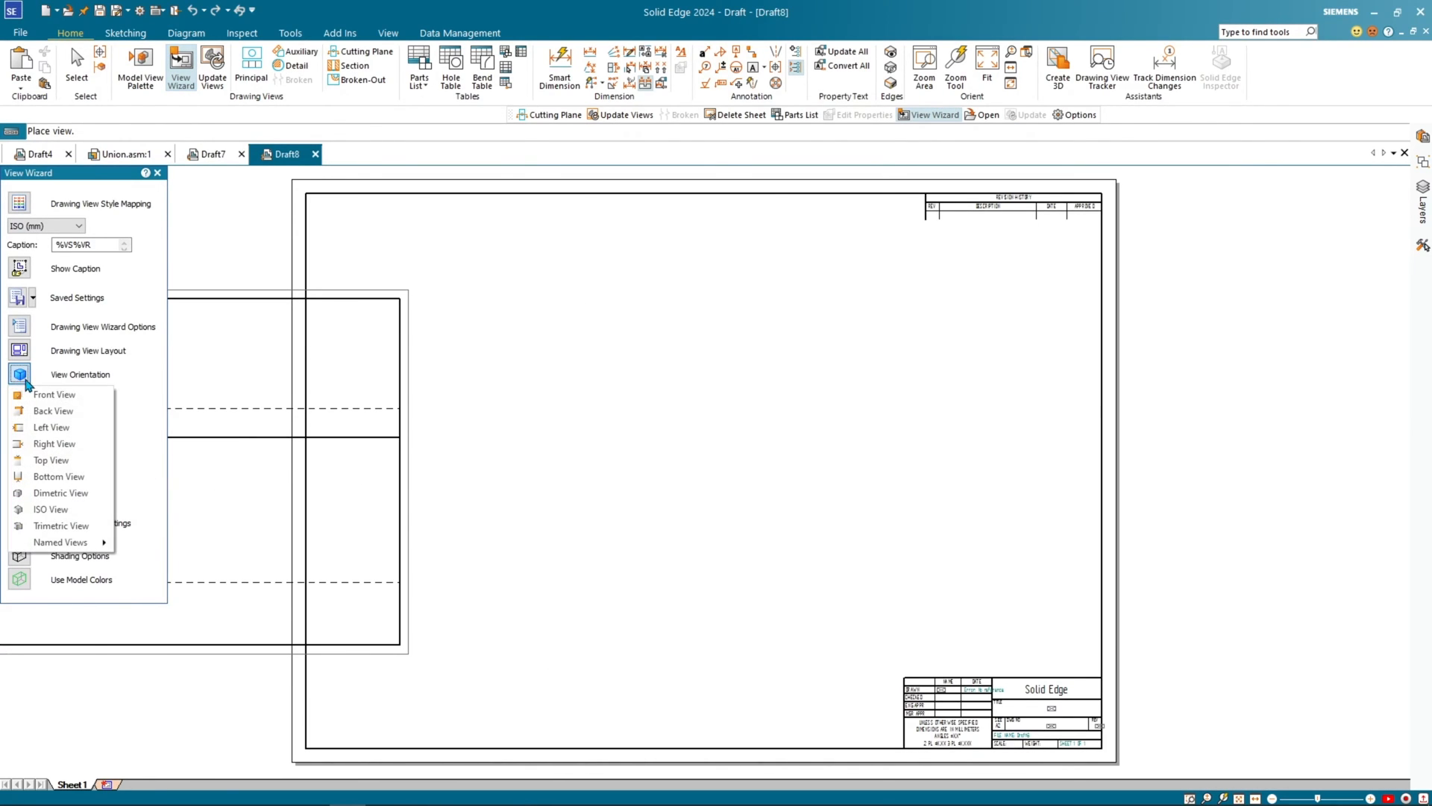
pyautogui.click(43, 445)
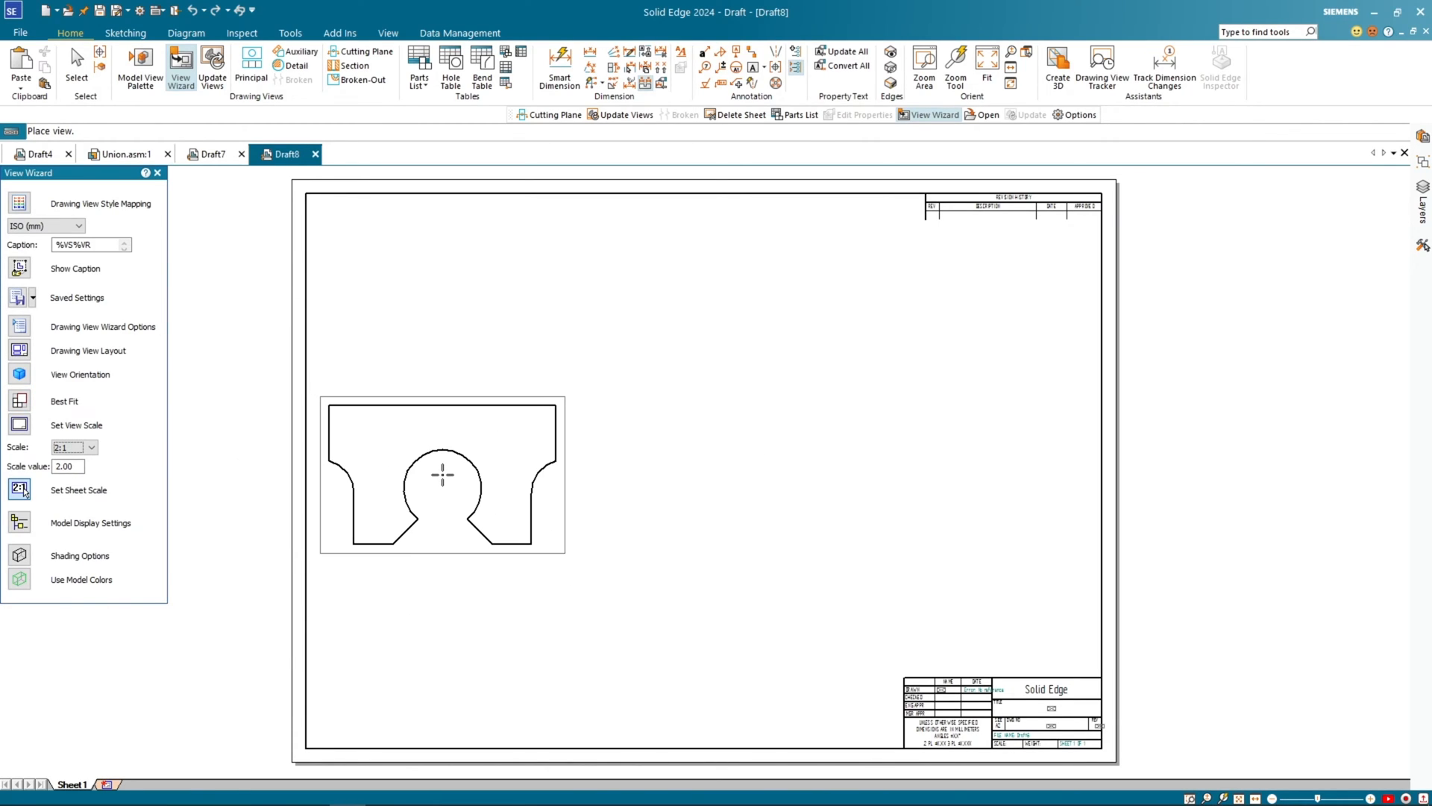
pyautogui.click(435, 469)
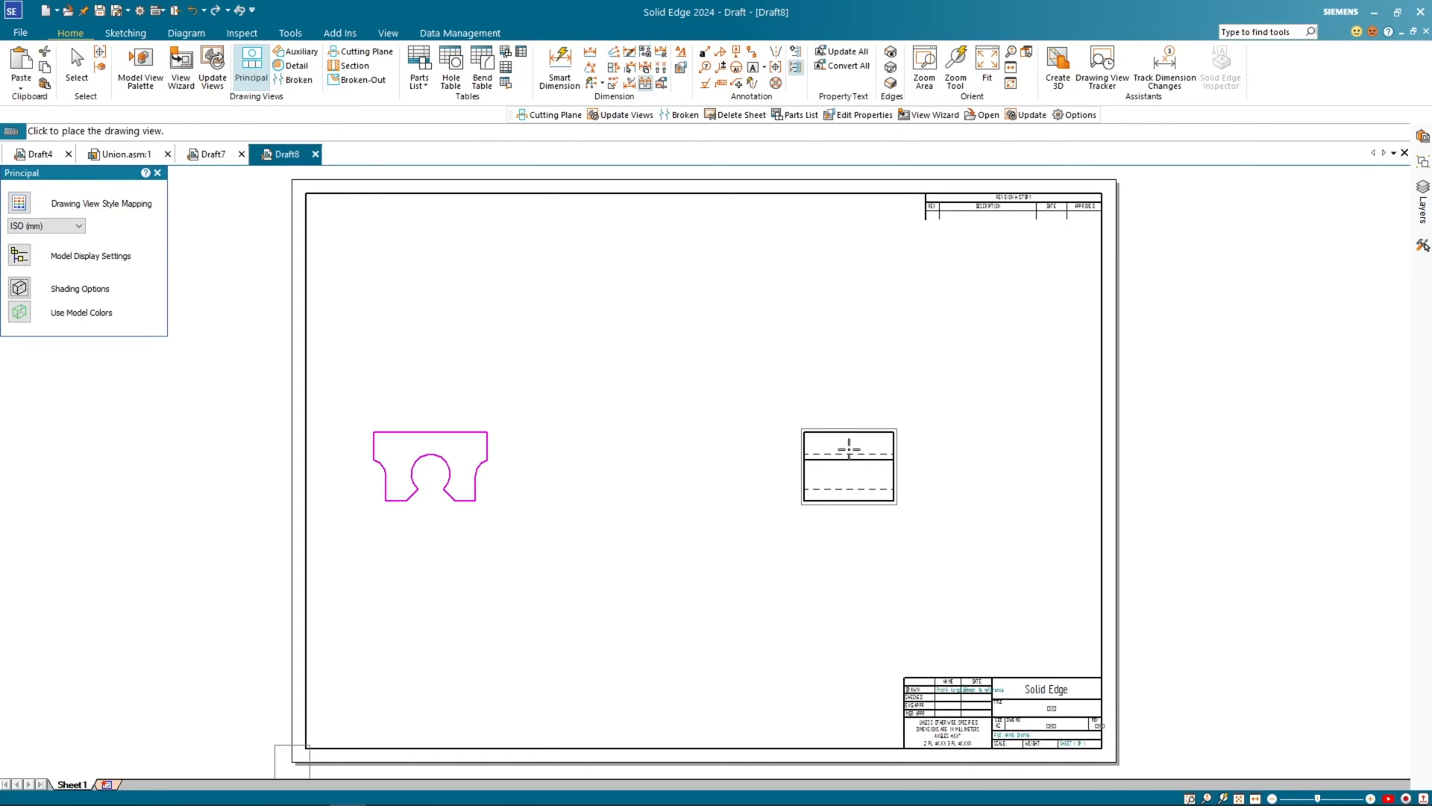
# Step: Place three principal views of the block, to the right of, above and below the primary view
pyautogui.click(849, 450)
pyautogui.click(428, 288)
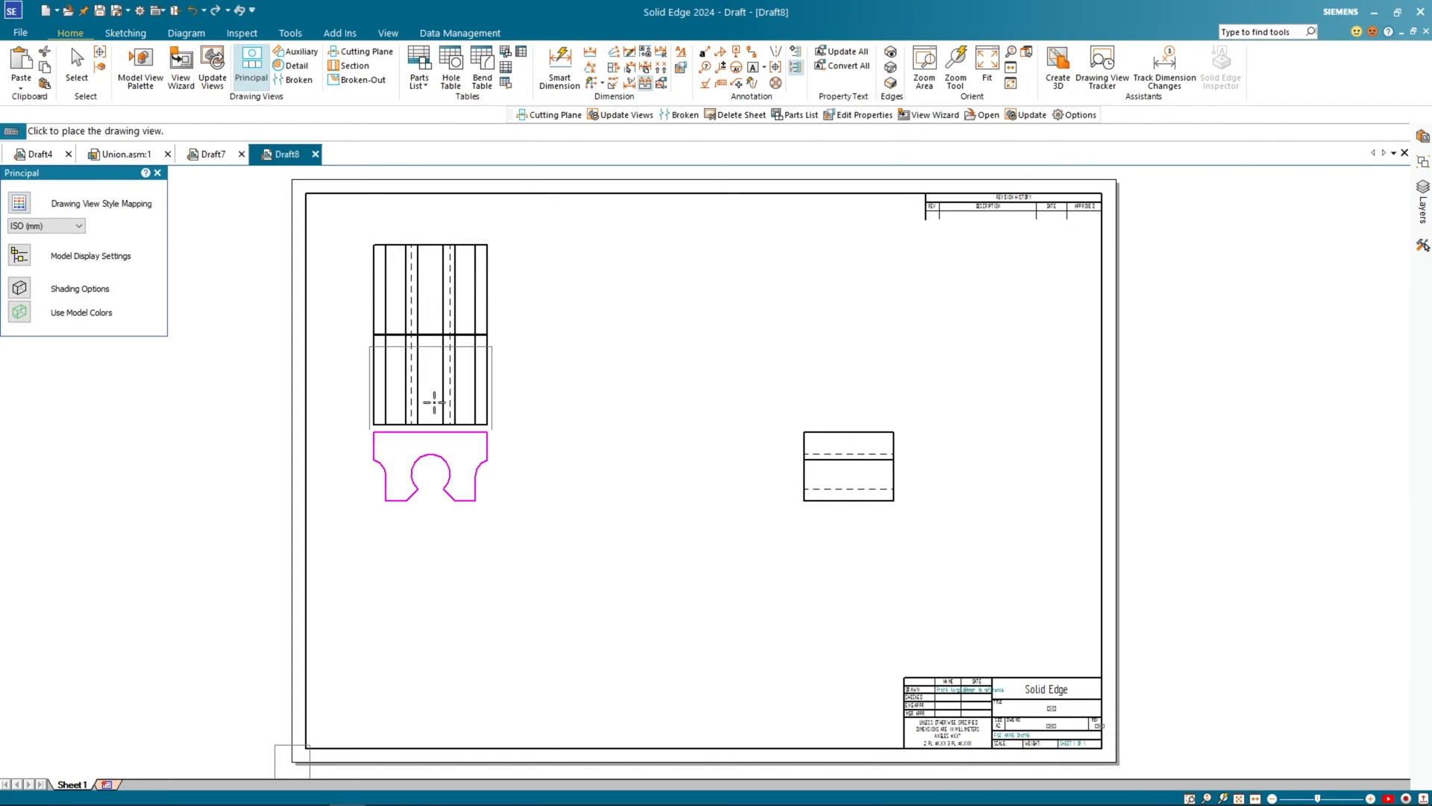
pyautogui.click(416, 677)
pyautogui.press('Escape')
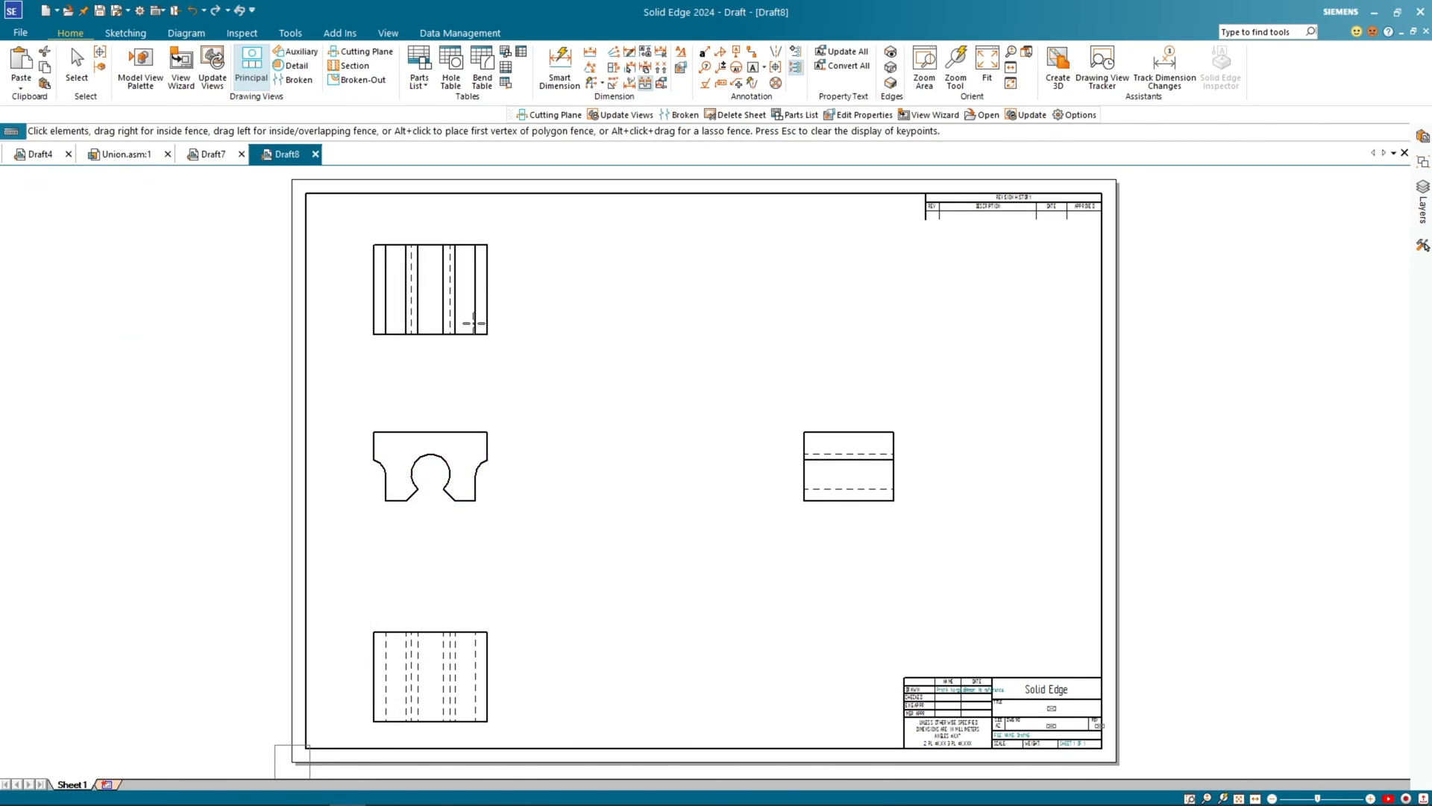
# Step: Add a vertical cutting plane through the centre of the primary view, extending past both edges, with the arrows pointing right
pyautogui.click(487, 447)
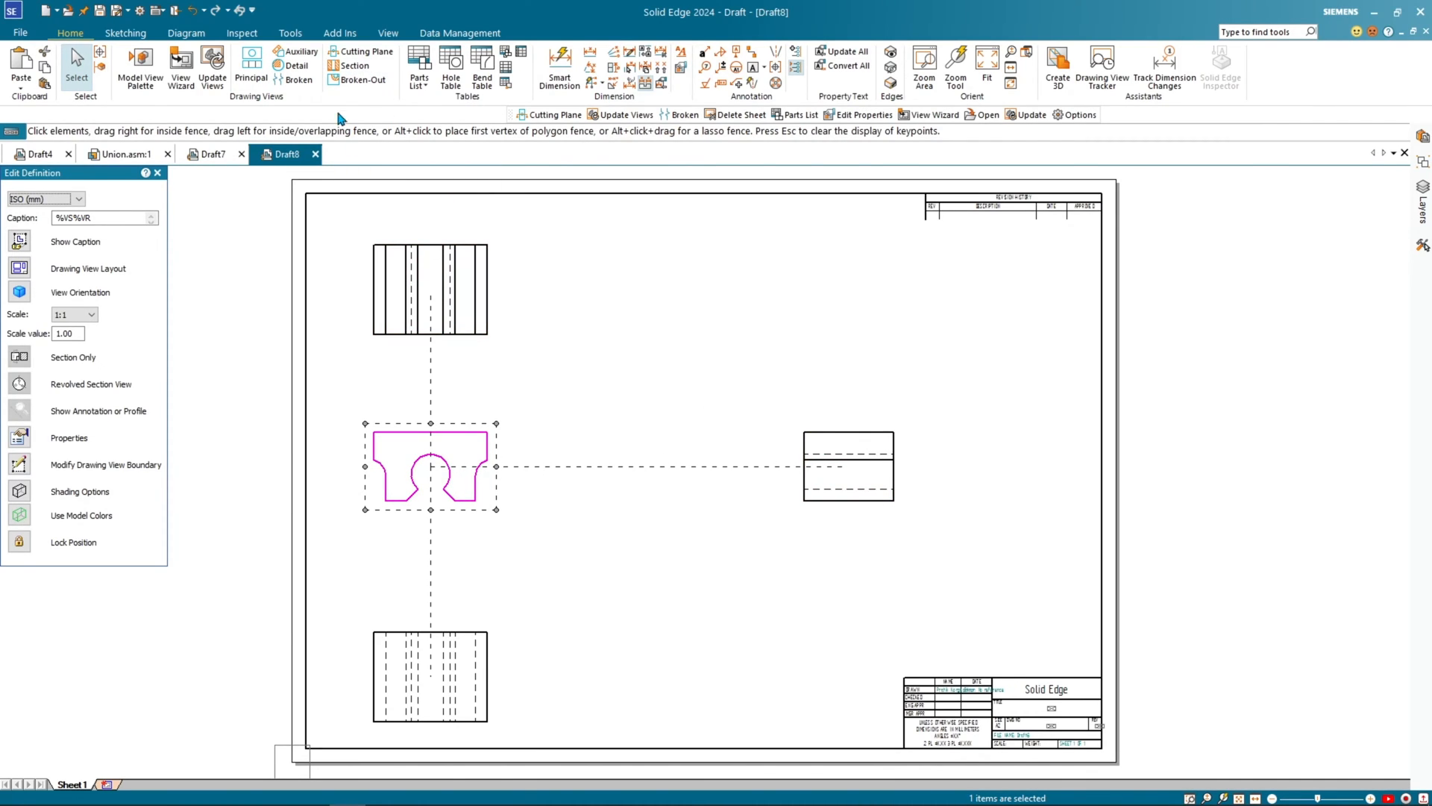
pyautogui.click(340, 54)
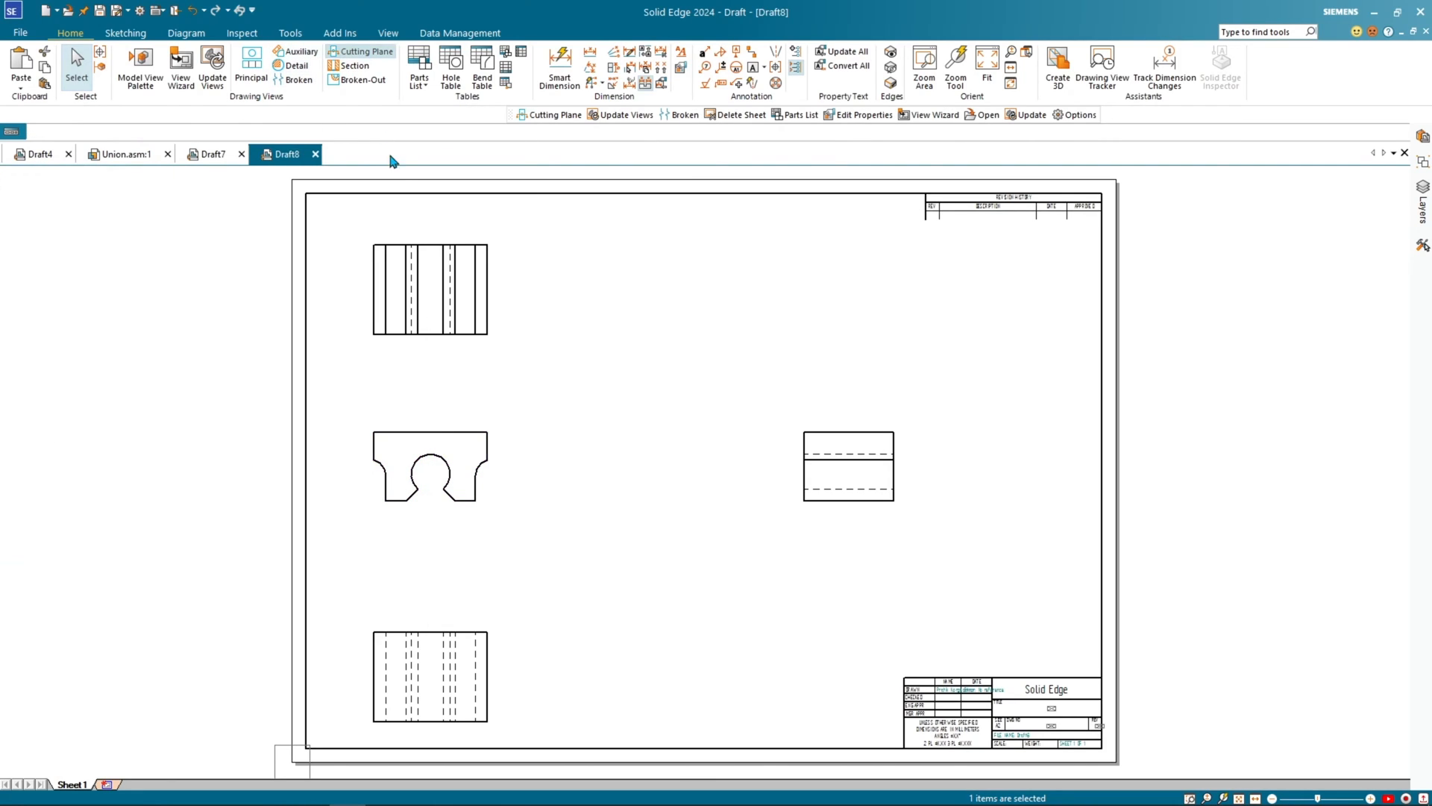
pyautogui.click(431, 435)
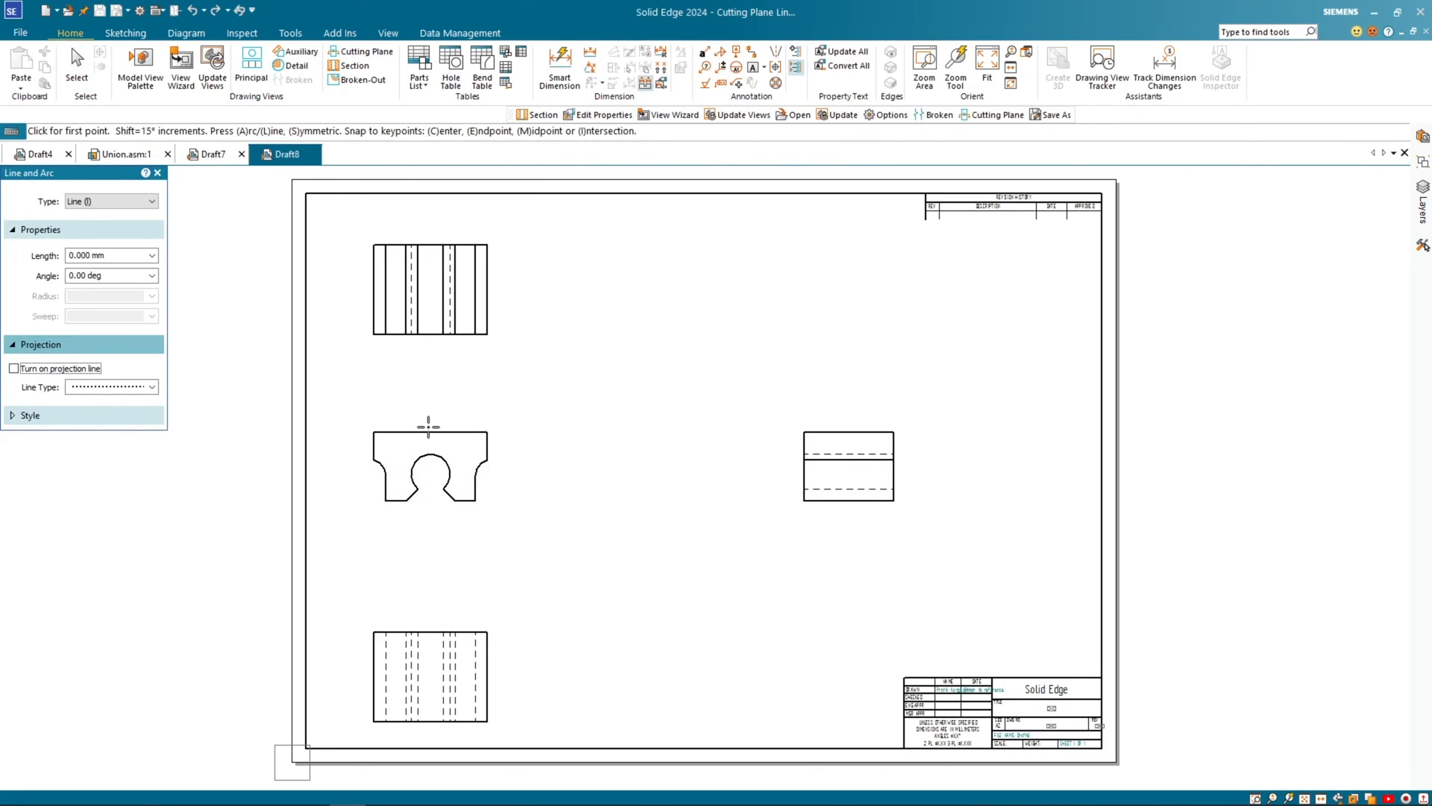
pyautogui.click(430, 395)
pyautogui.click(431, 532)
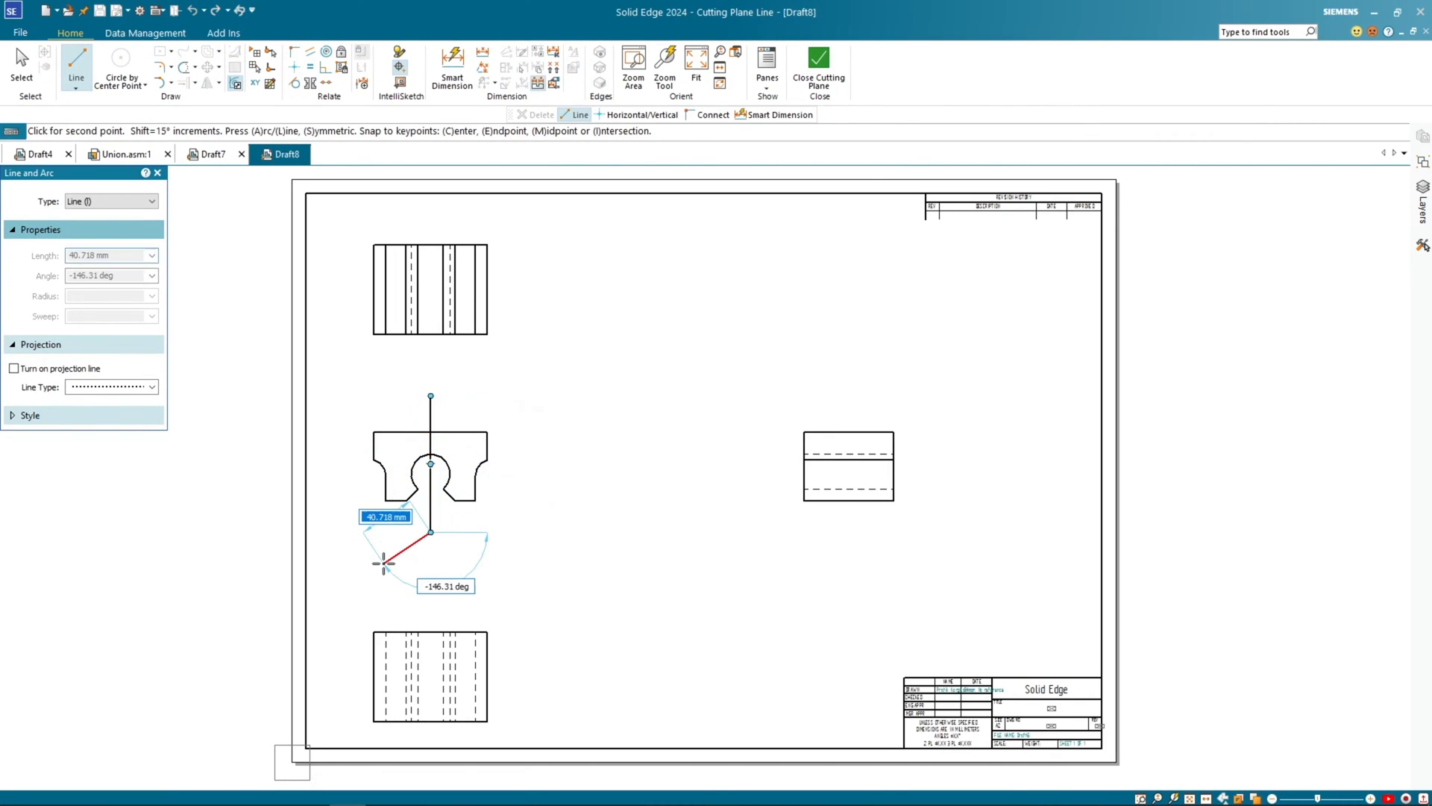
pyautogui.click(819, 66)
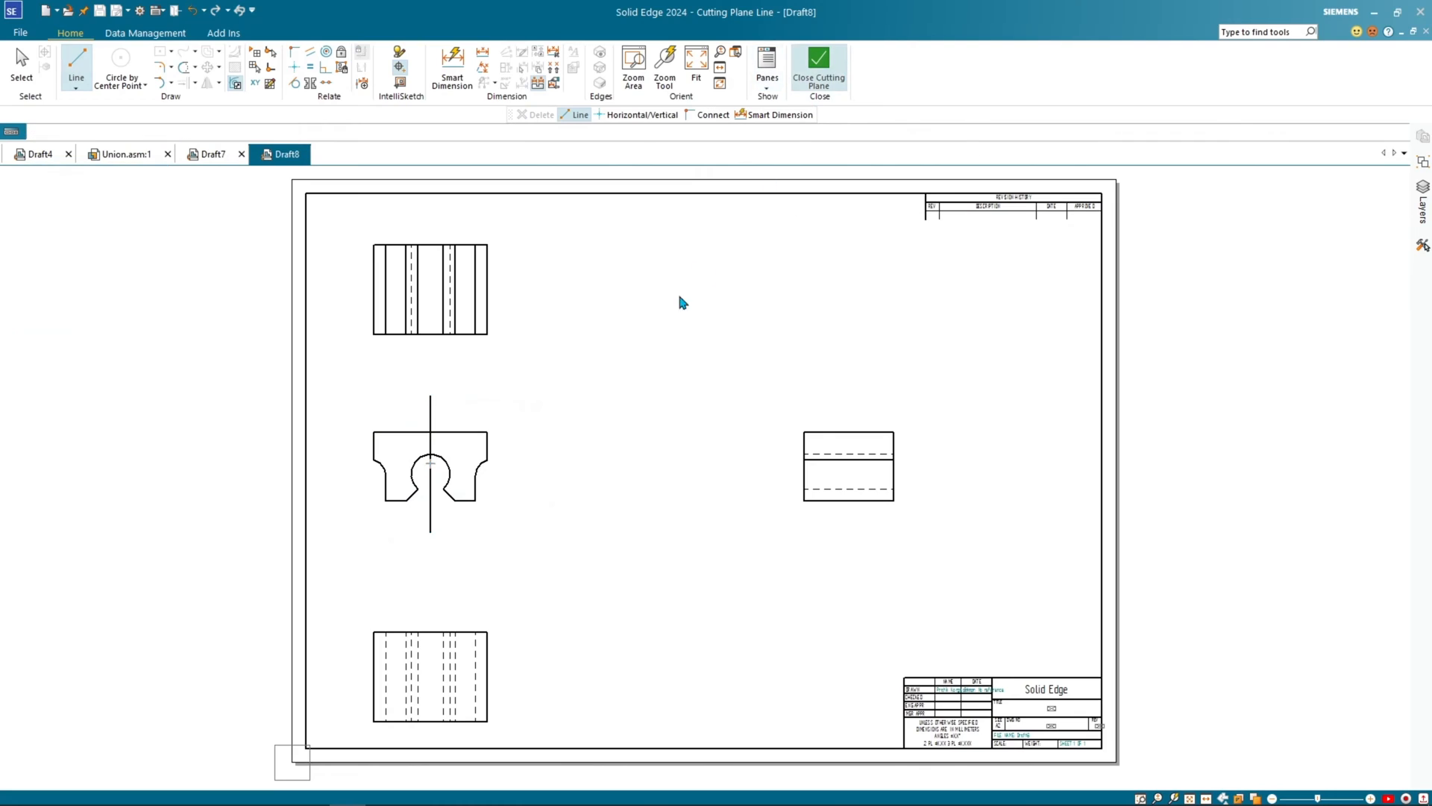
pyautogui.click(355, 415)
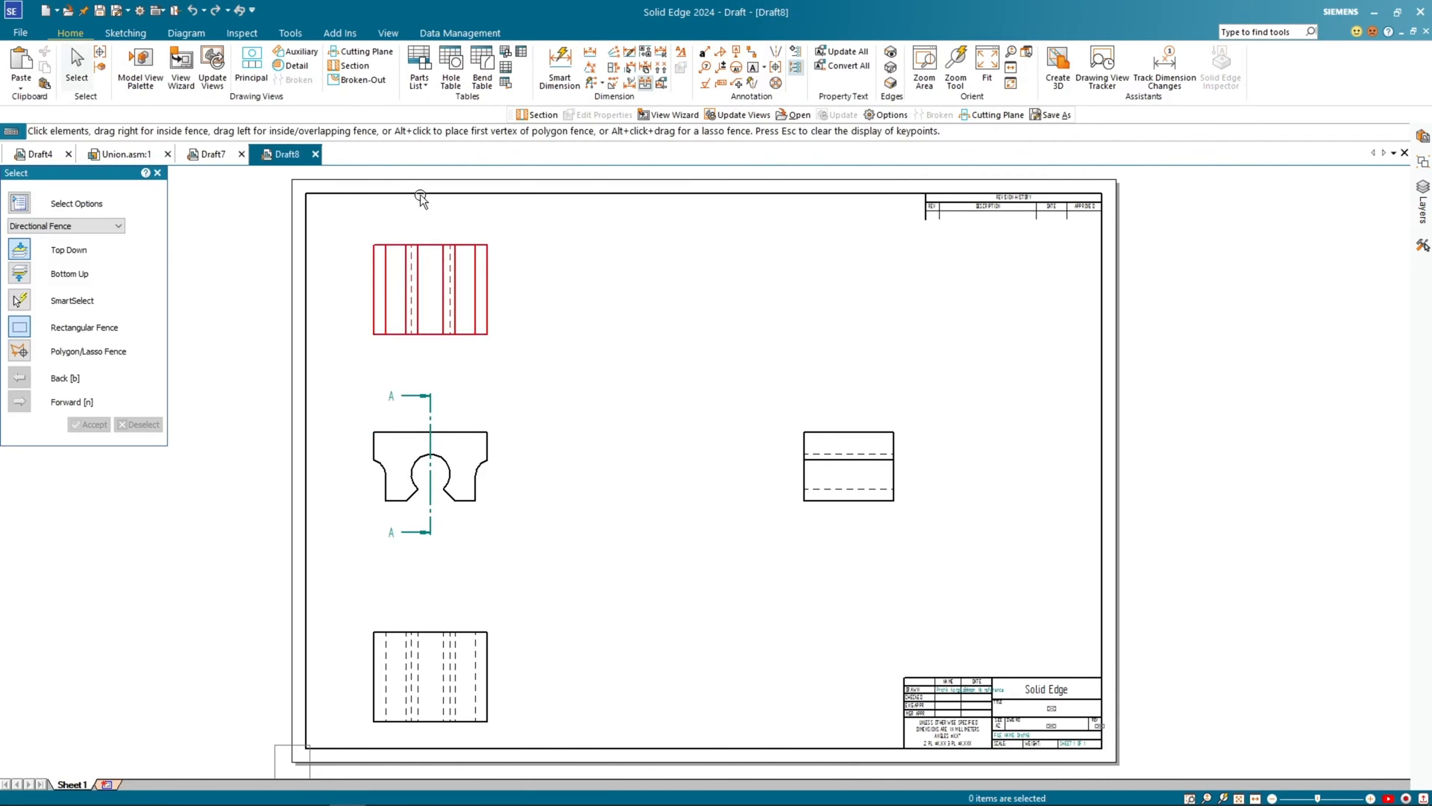
# Step: Create a section view from the cutting plane and place it between the primary view and the projected side view
pyautogui.click(350, 66)
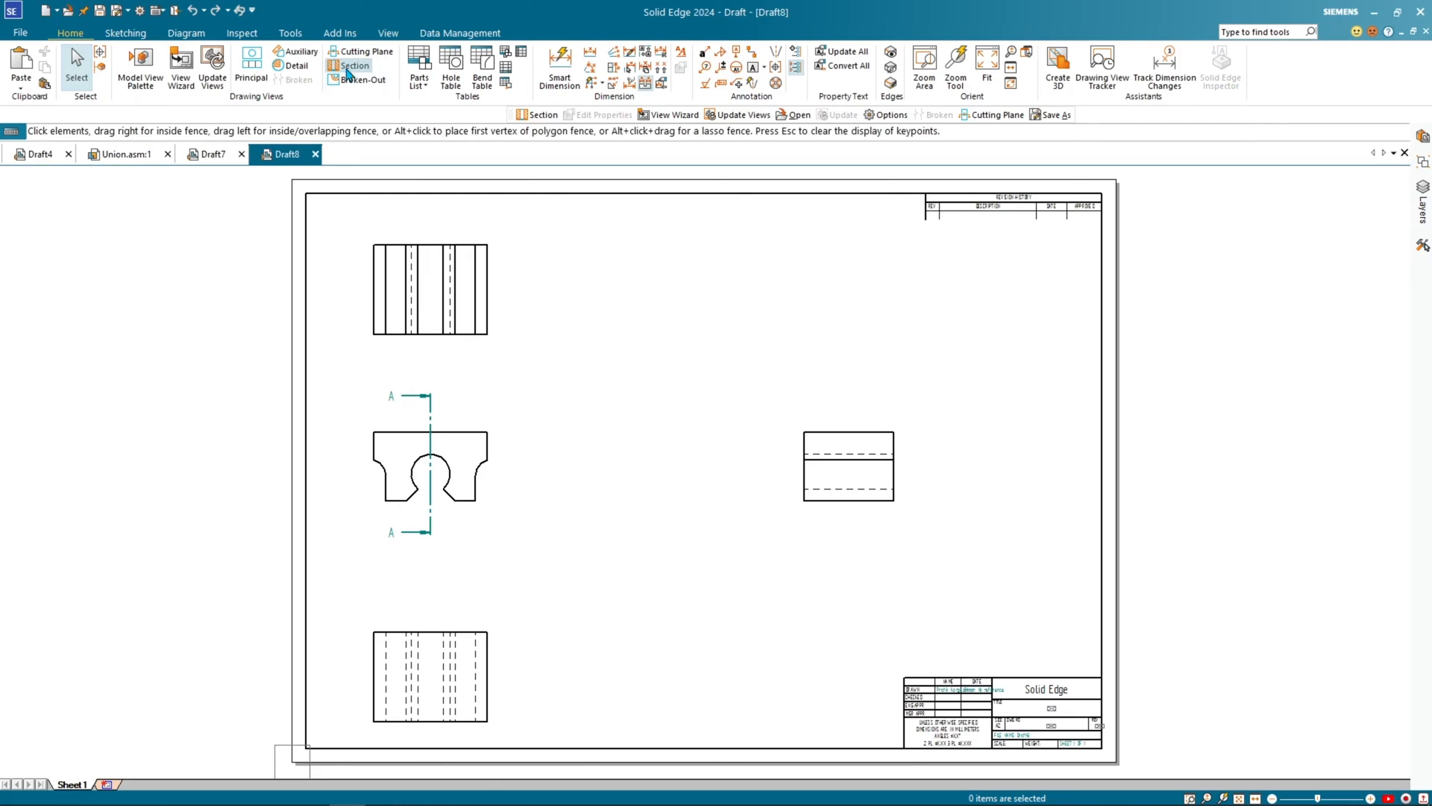
pyautogui.click(431, 415)
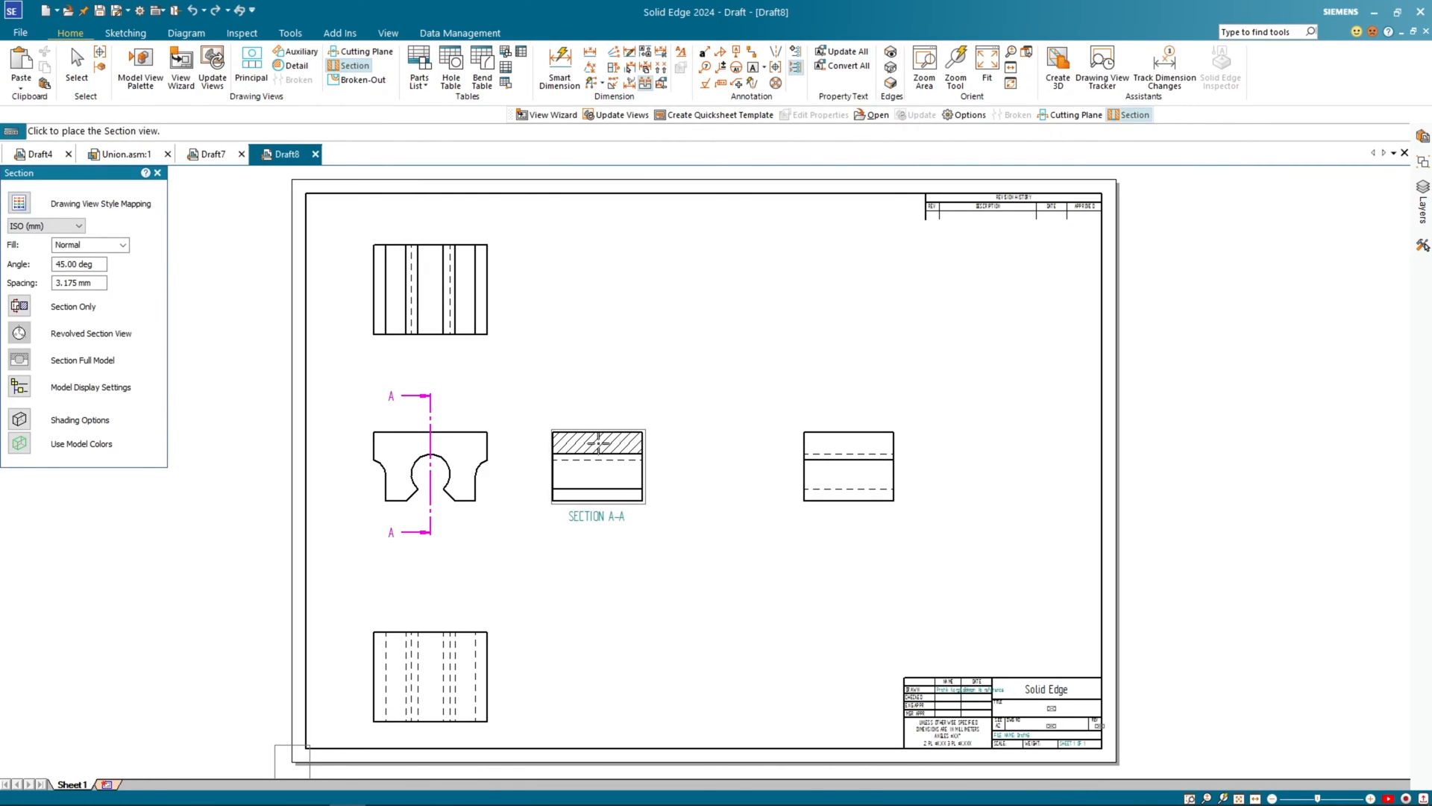
pyautogui.click(645, 447)
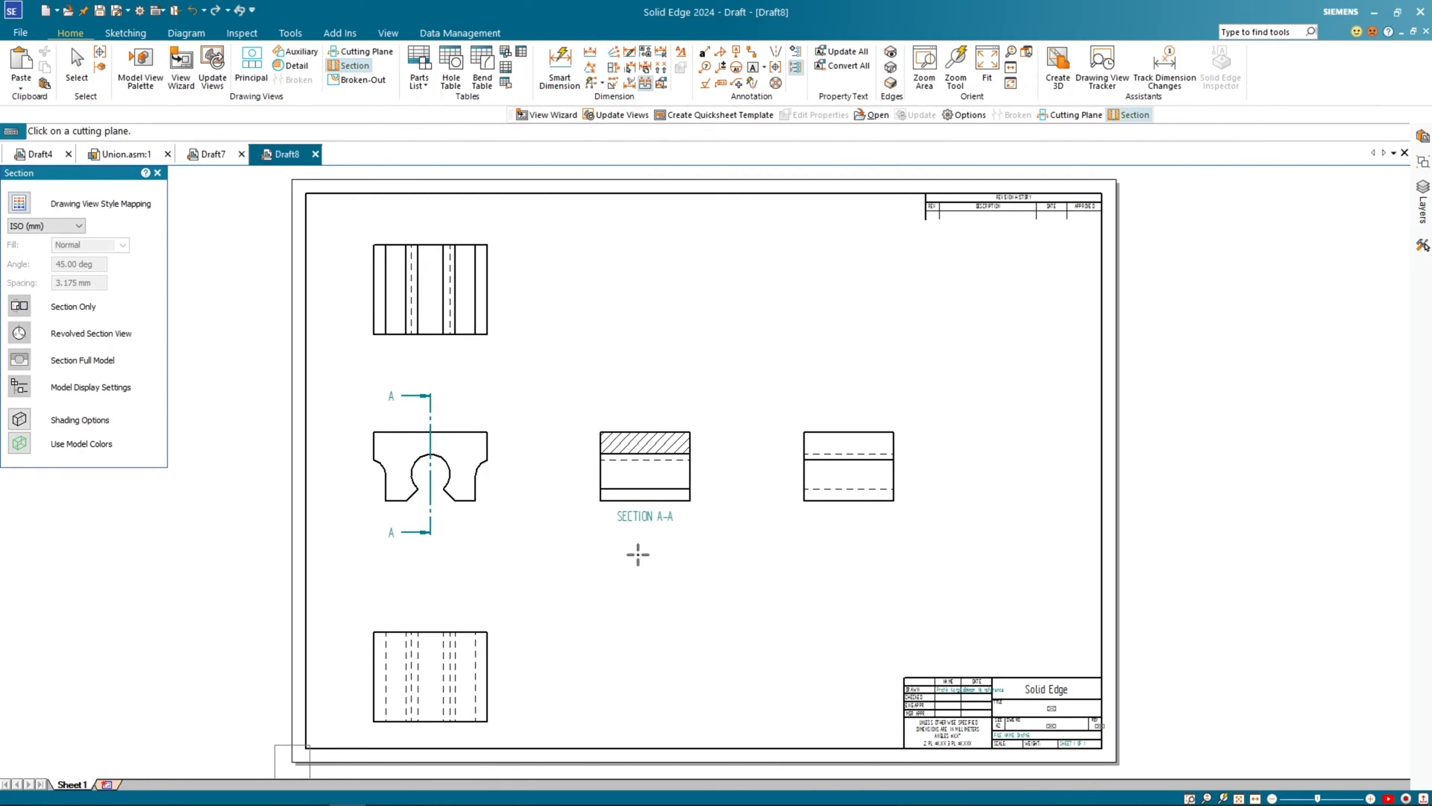
pyautogui.press('Escape')
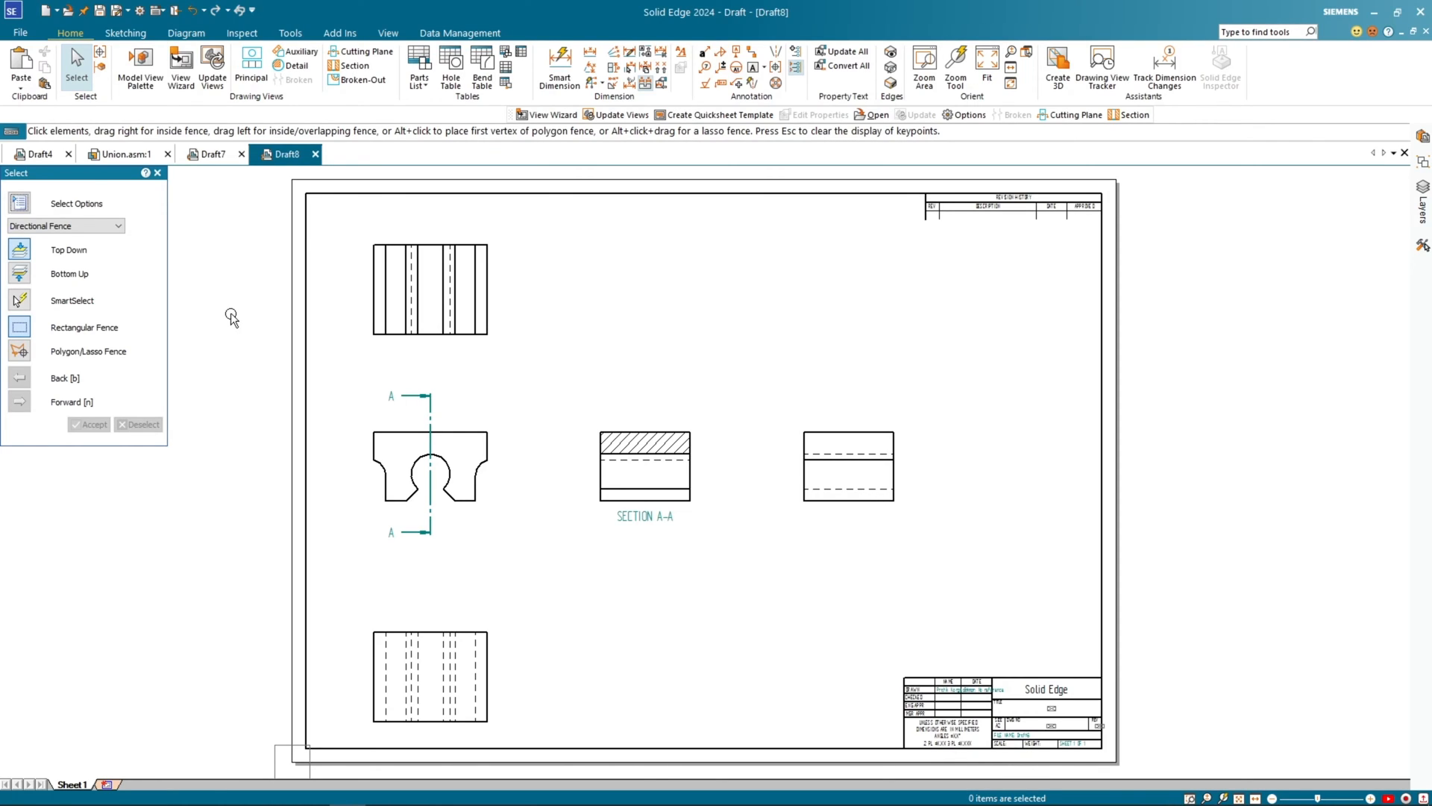
# Step: Convert the current draft into a Quicksheet template, accepting removal of the geometry from all drawing views
pyautogui.click(22, 33)
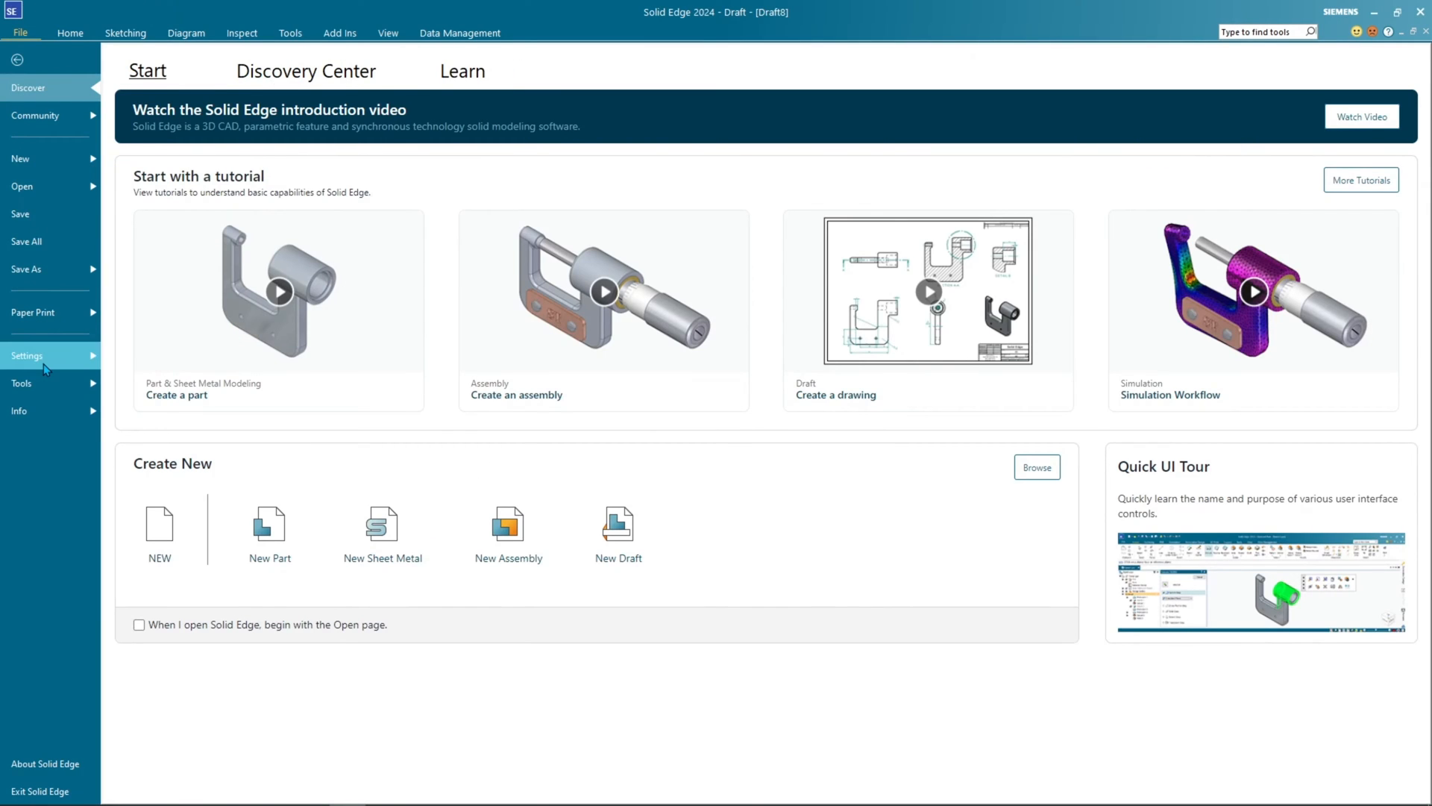
pyautogui.click(50, 358)
pyautogui.click(164, 366)
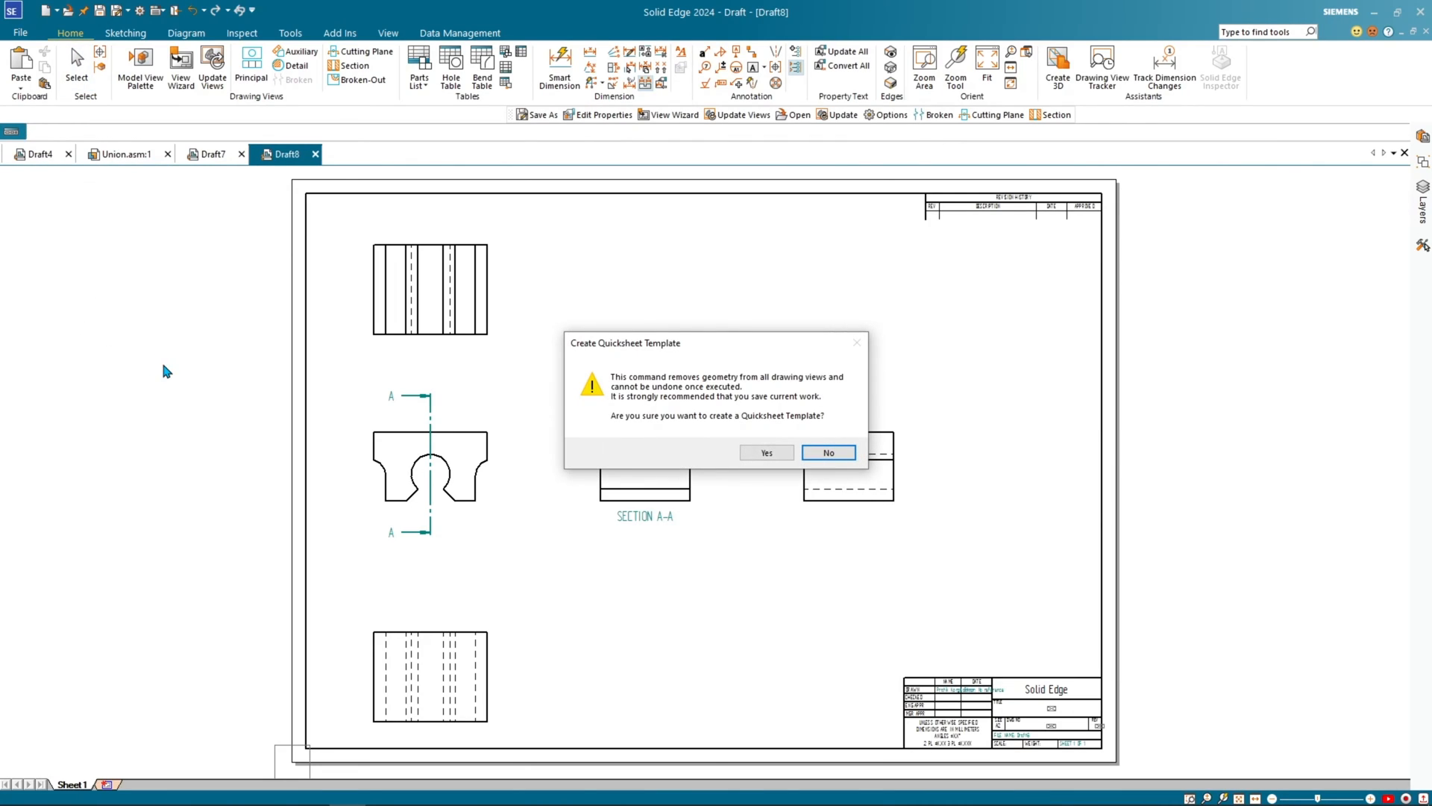
pyautogui.click(774, 452)
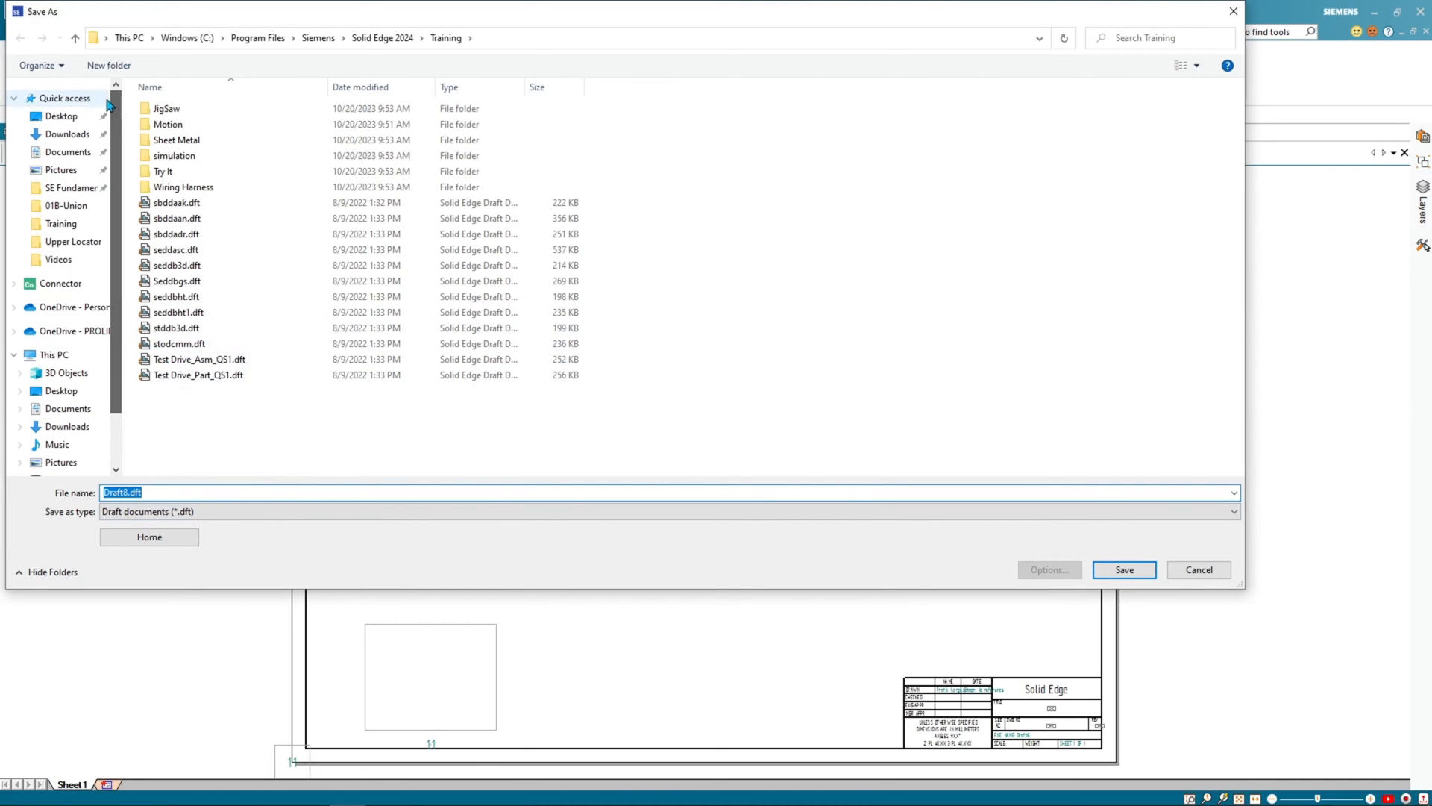
# Step: Save the template in the Downloads folder under the name Test Quicksheet
pyautogui.click(69, 134)
pyautogui.click(196, 491)
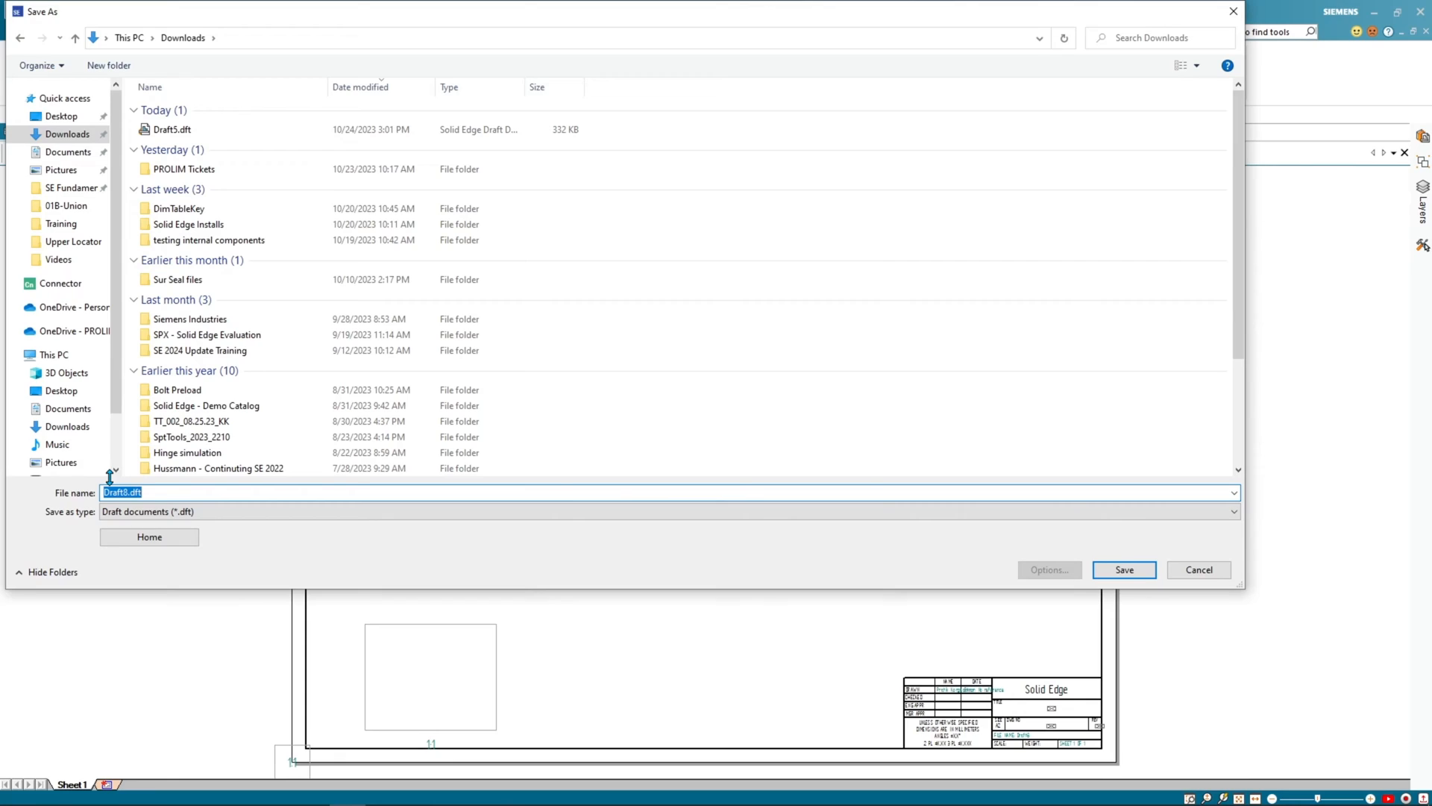
pyautogui.write('Test Quicksheet')
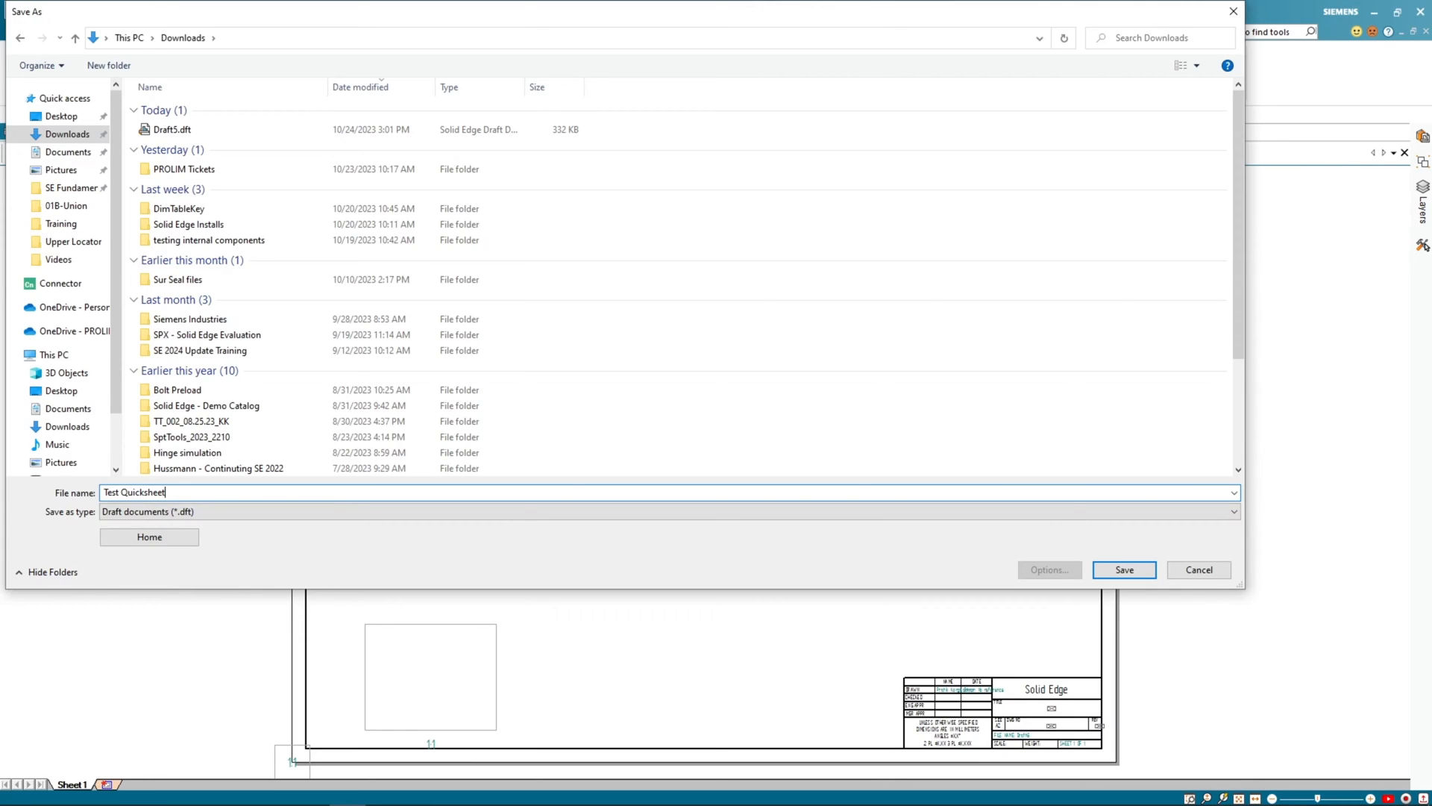
pyautogui.press('Return')
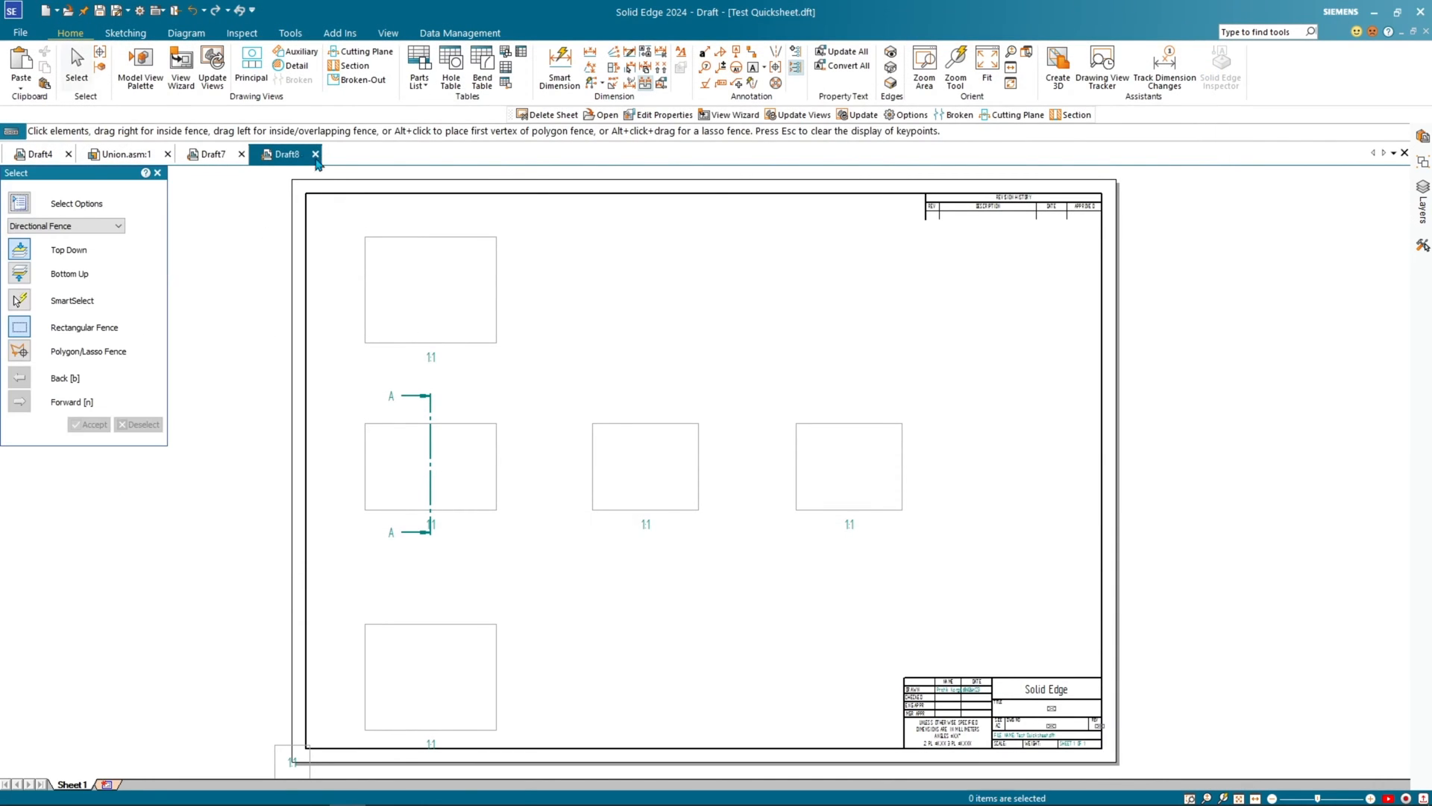
# Step: Open Test Quicksheet.dft from the Downloads folder, listing all Solid Edge document types
pyautogui.click(21, 32)
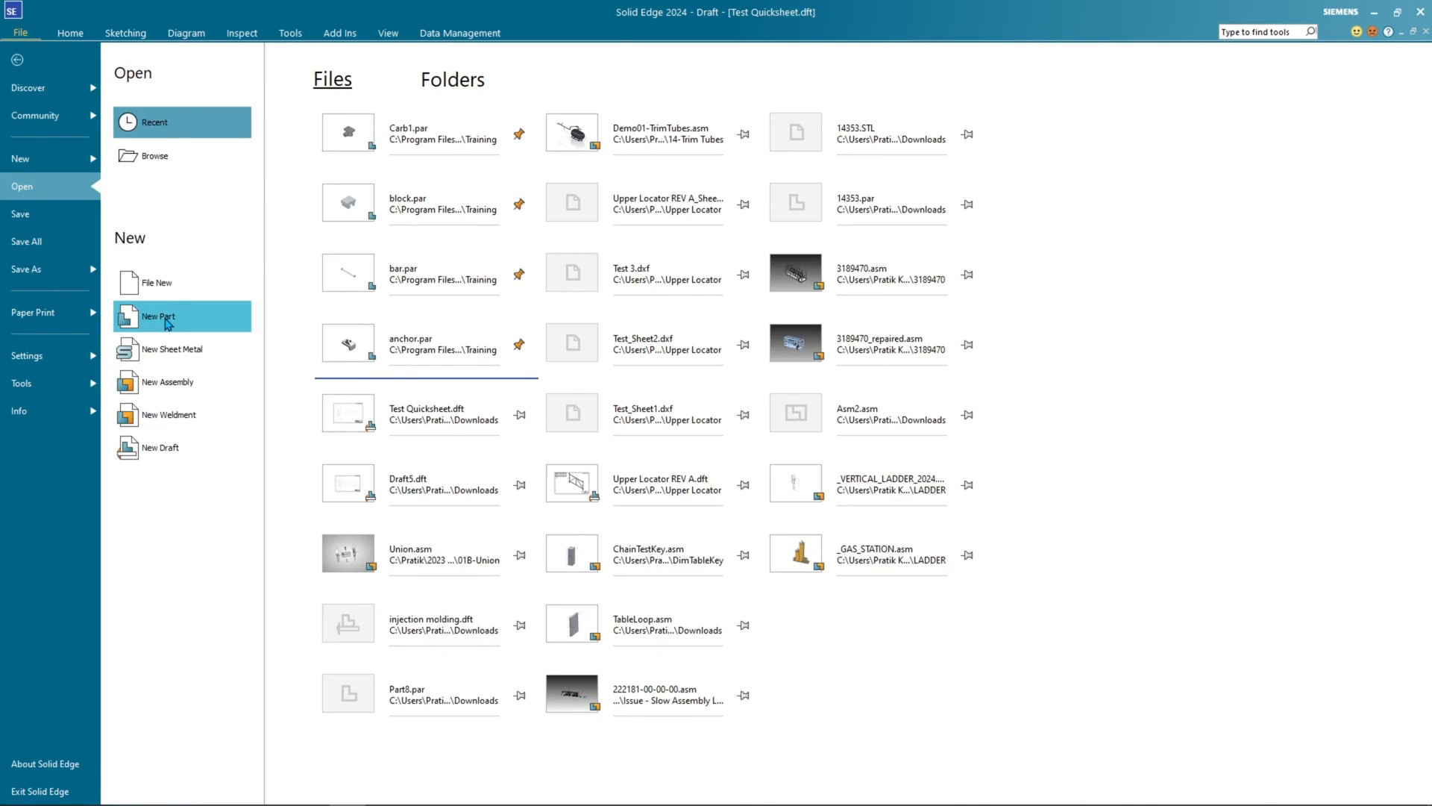
pyautogui.click(191, 174)
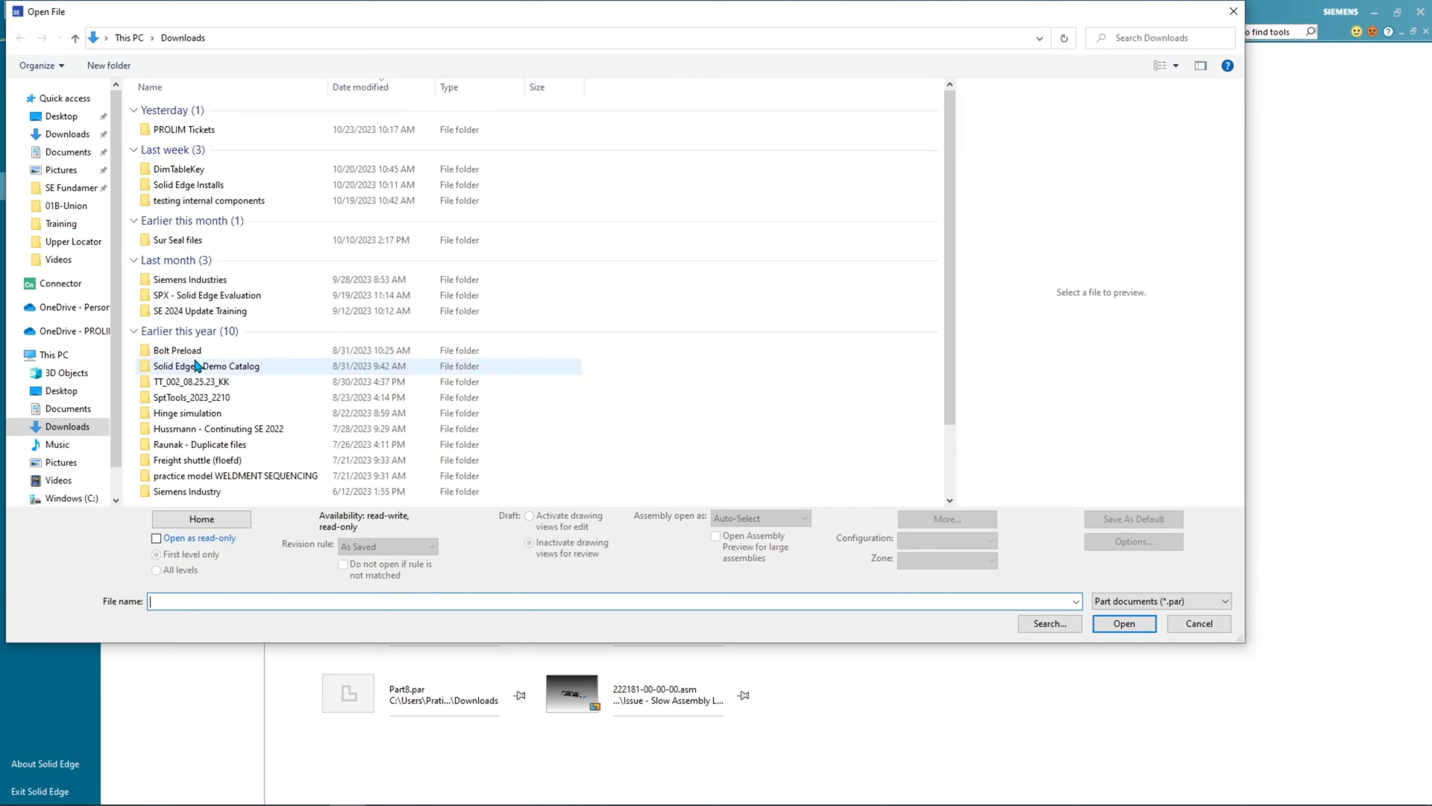
pyautogui.click(1182, 606)
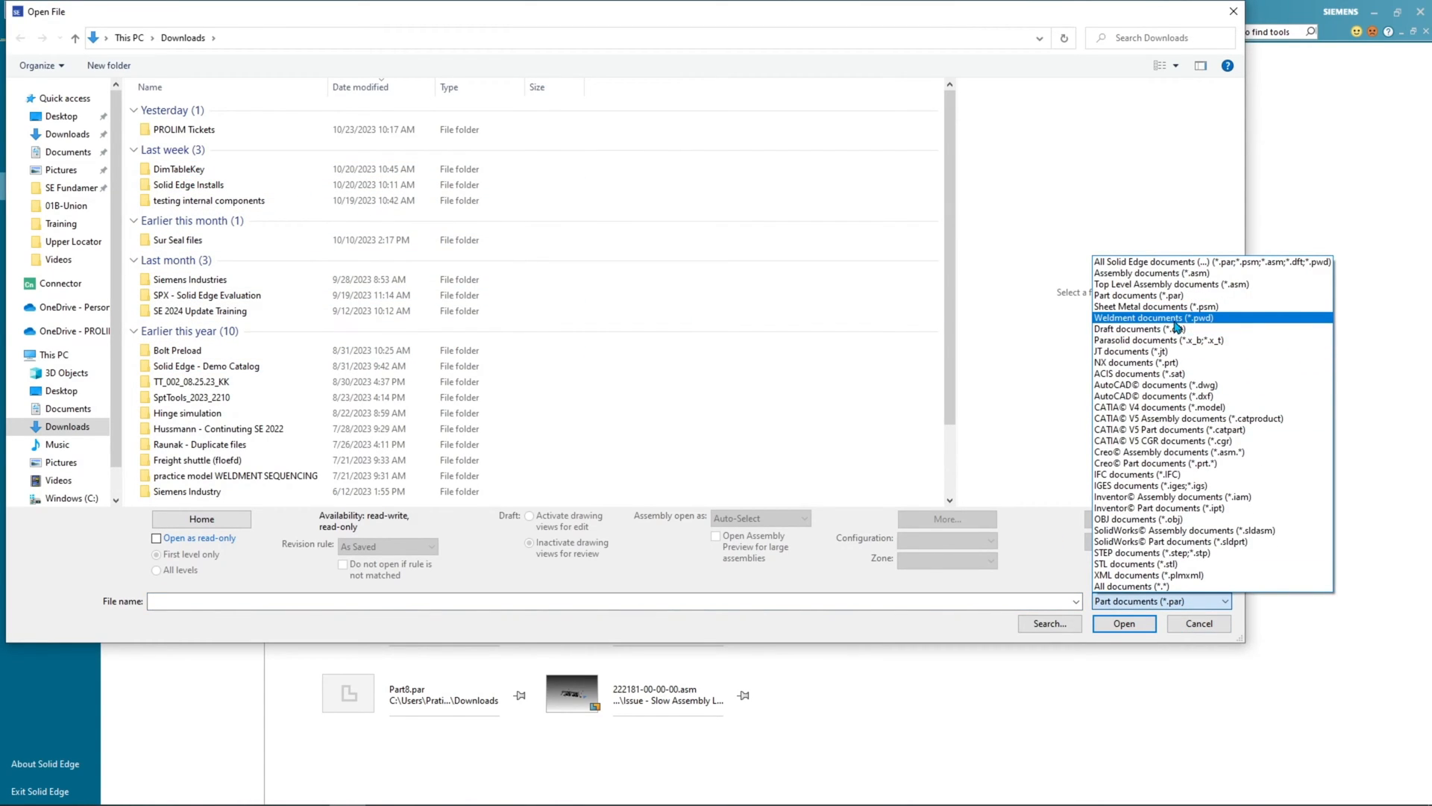
pyautogui.click(1177, 262)
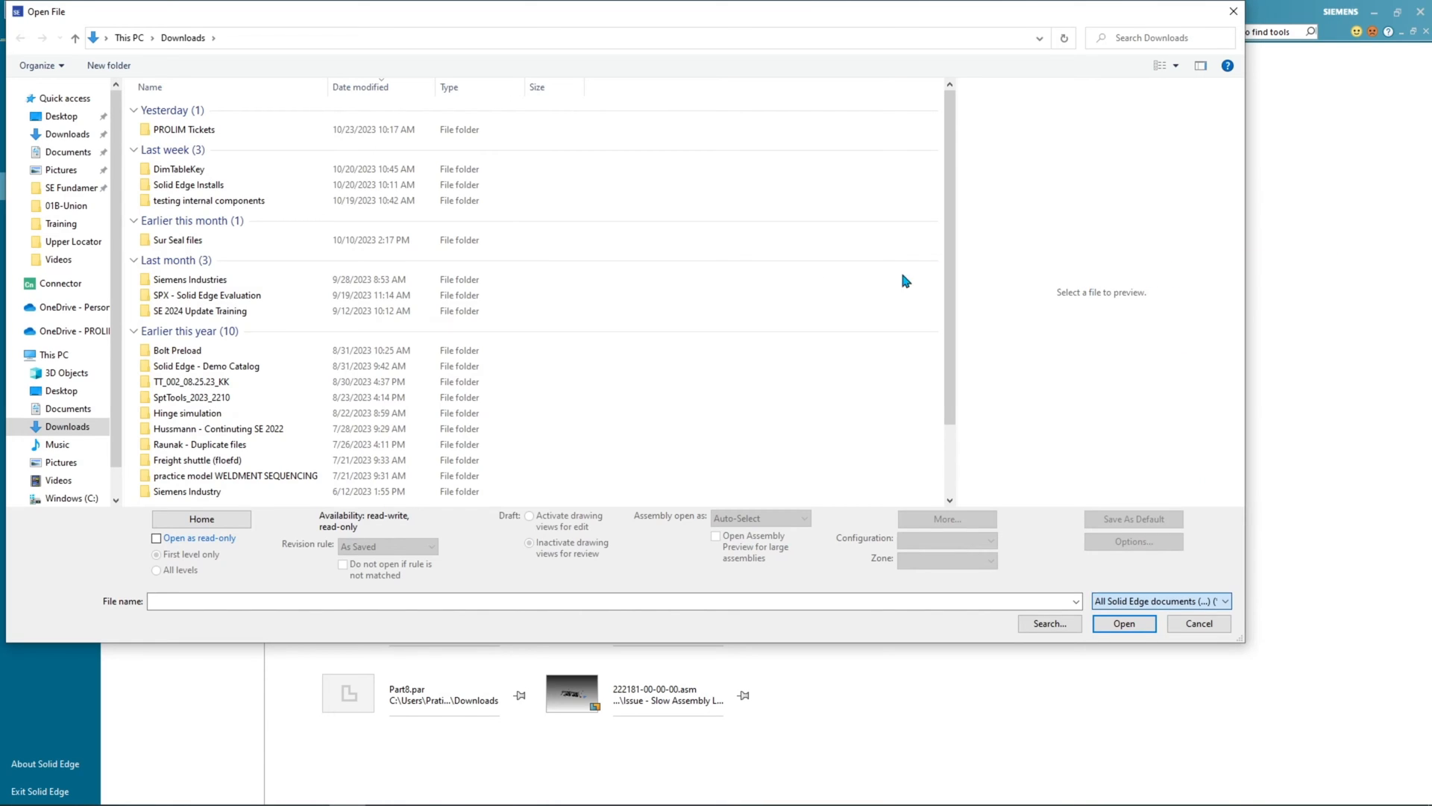
pyautogui.click(256, 129)
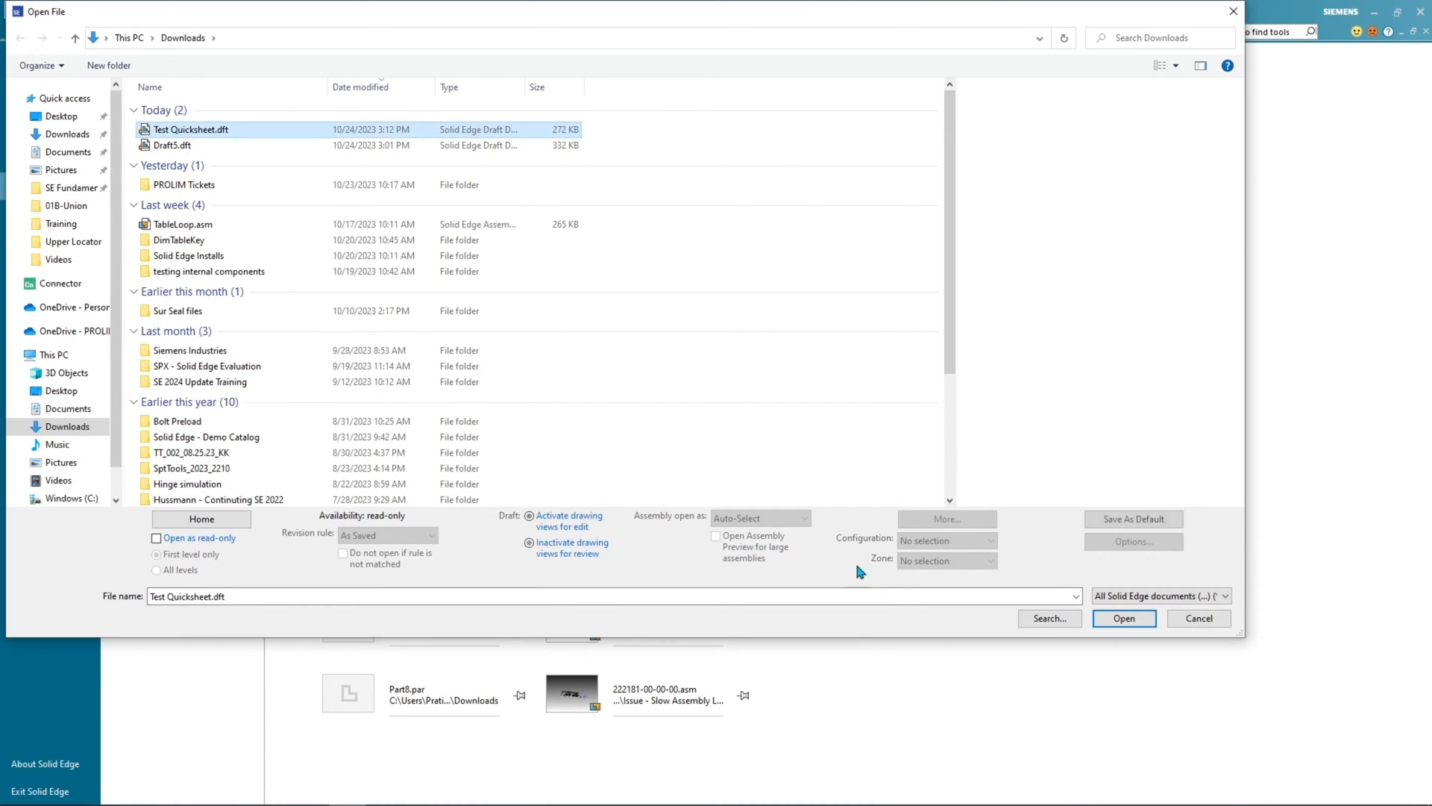
pyautogui.click(1124, 617)
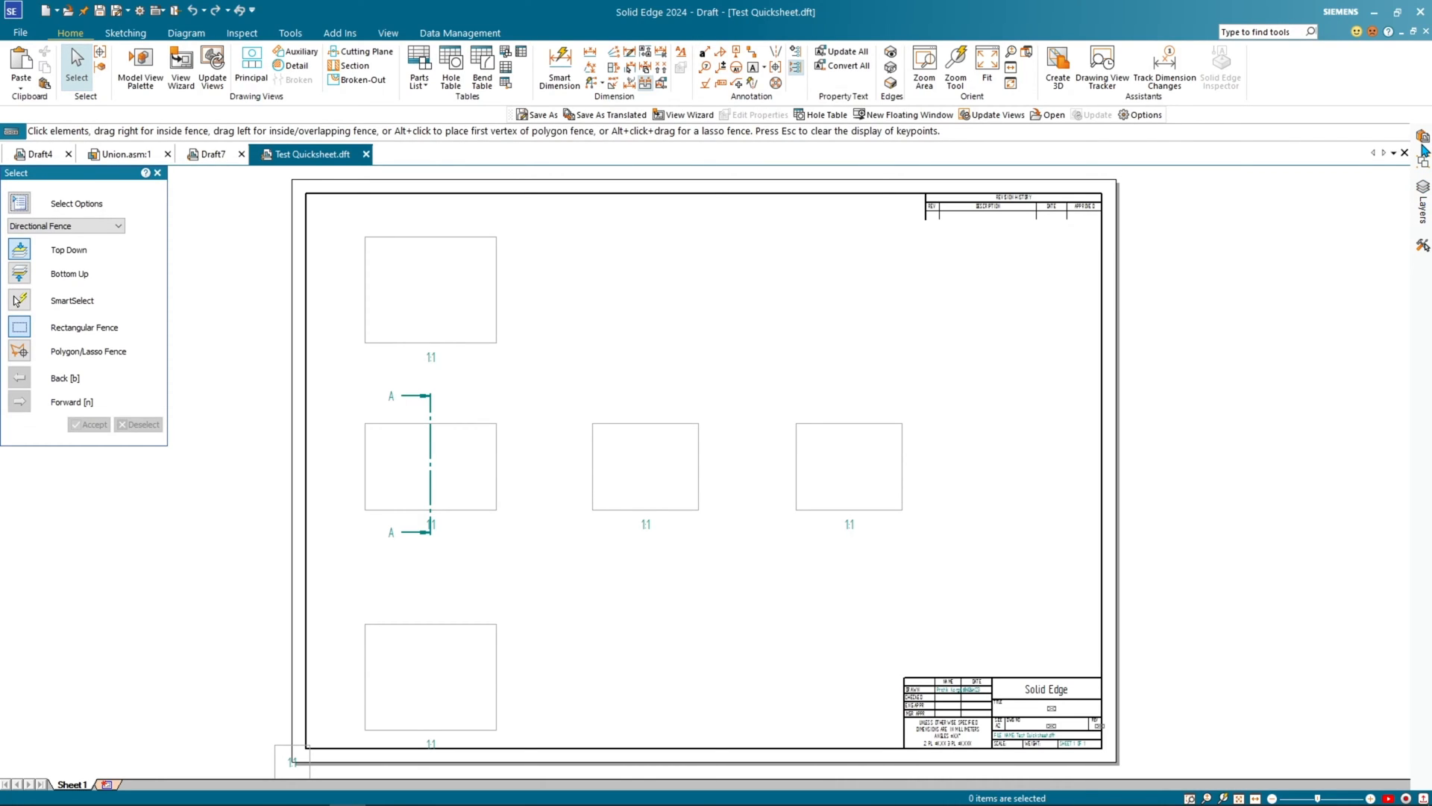
# Step: Place Carb1.par from the library's Training folder onto the sheet to populate the empty Quicksheet views
pyautogui.click(1424, 148)
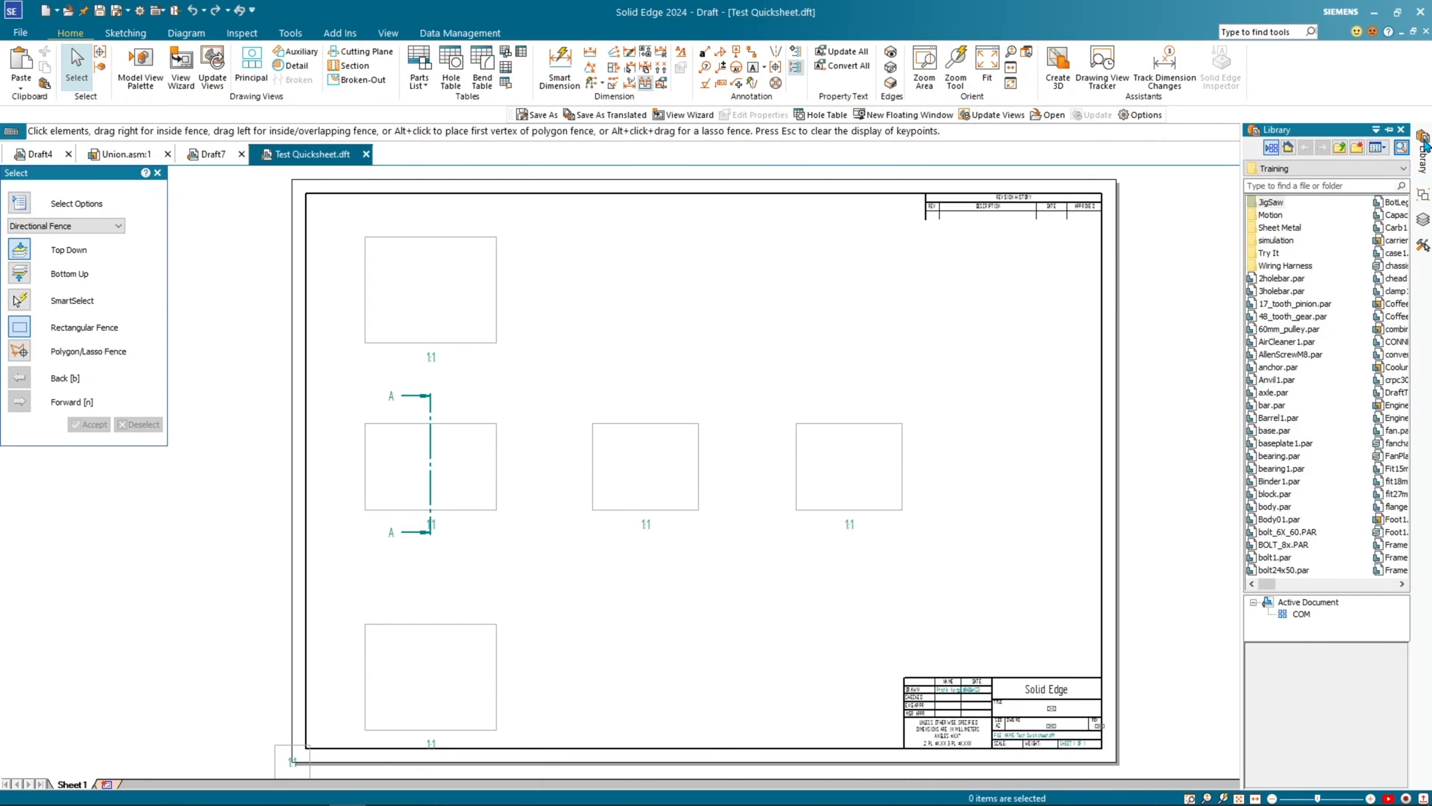
pyautogui.click(1389, 129)
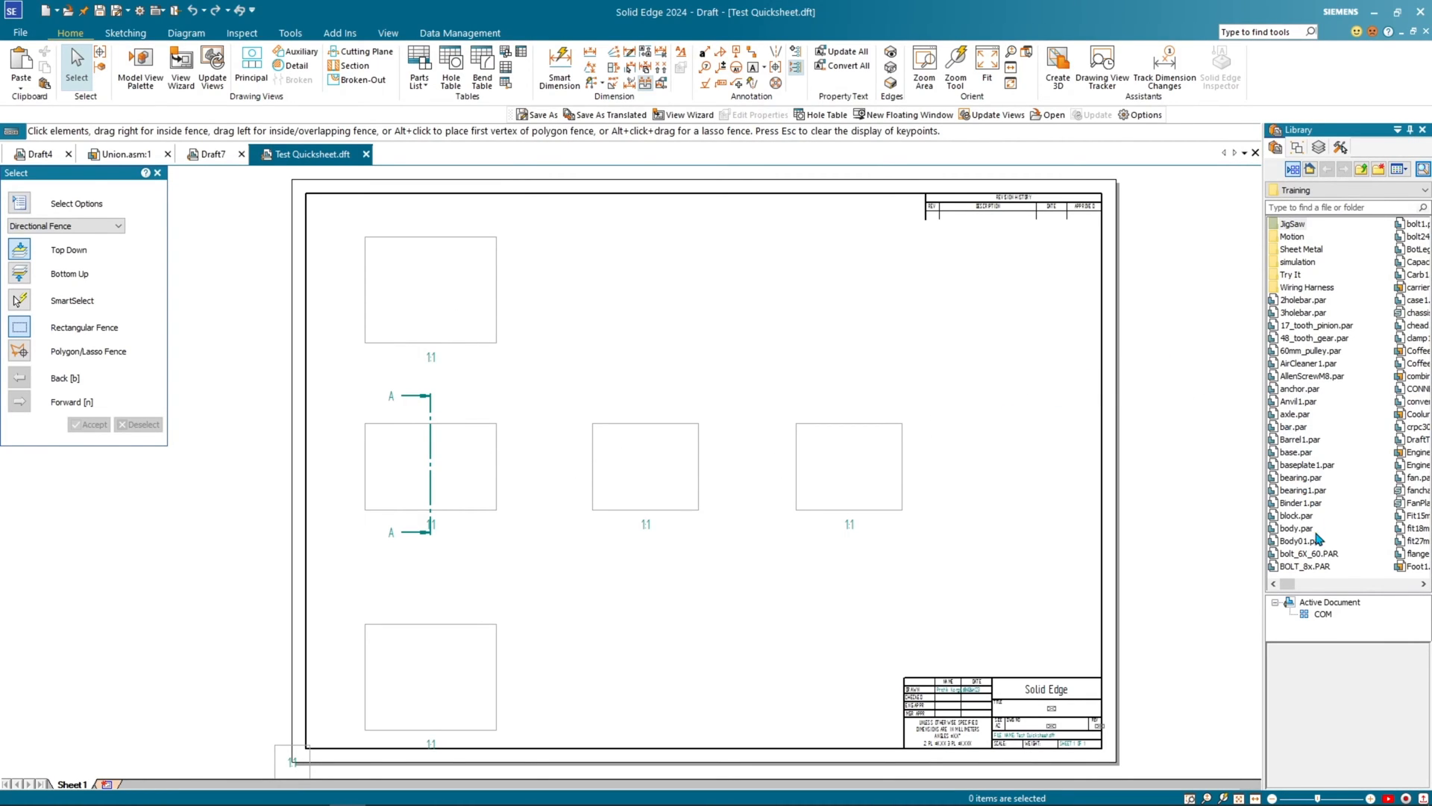
pyautogui.click(1424, 584)
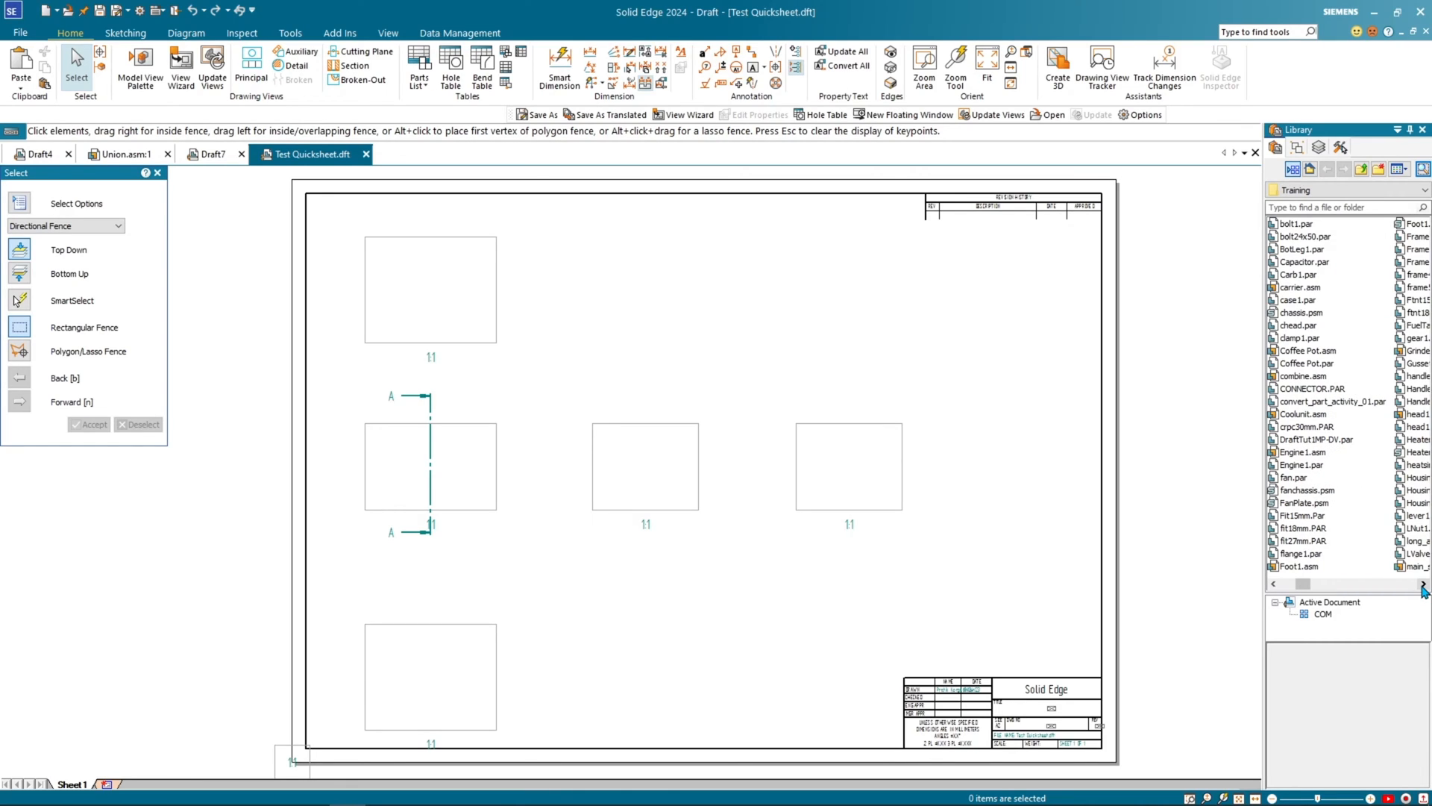
pyautogui.click(1307, 275)
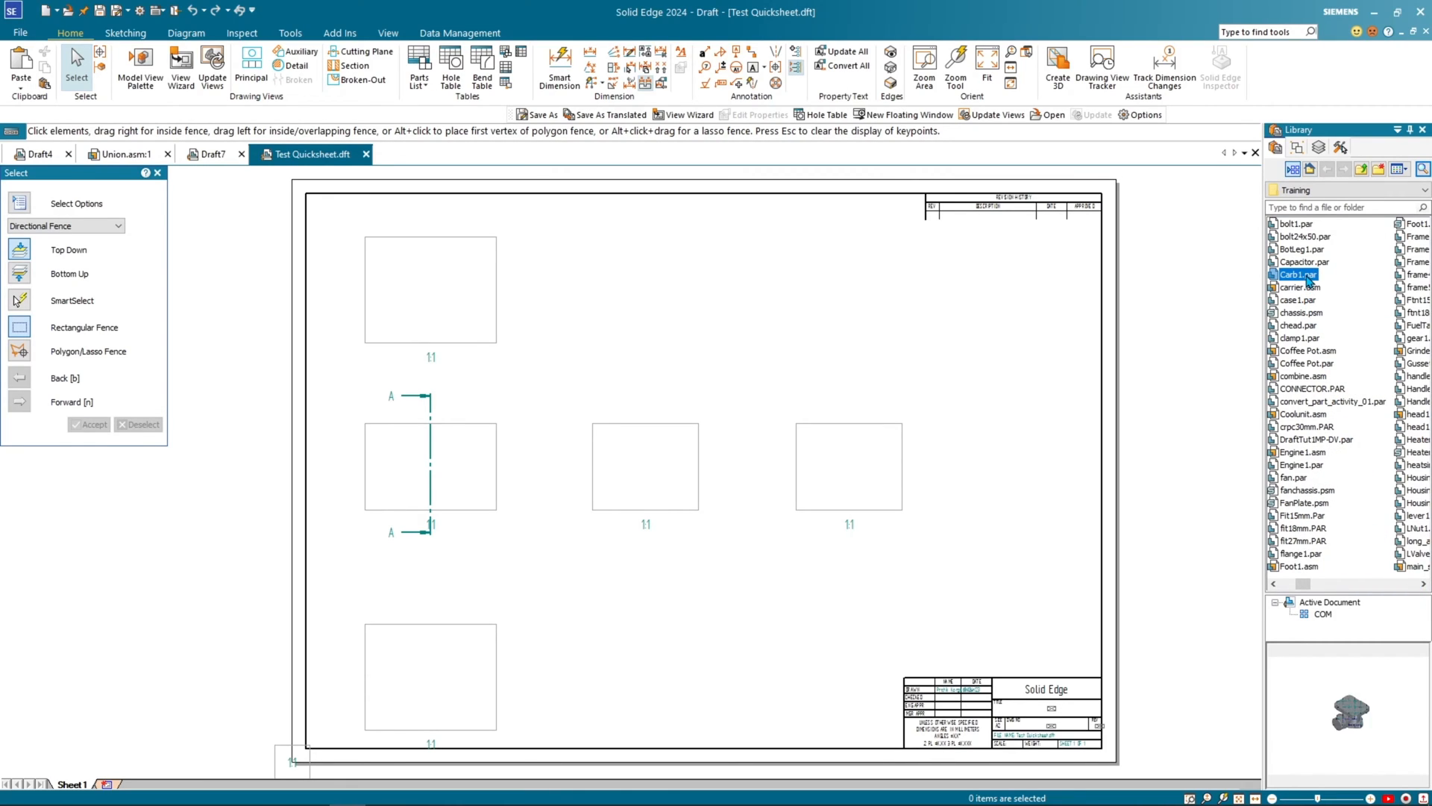
pyautogui.moveTo(1307, 281)
pyautogui.mouseDown()
pyautogui.moveTo(1238, 319)
pyautogui.moveTo(662, 320)
pyautogui.mouseUp()
pyautogui.moveTo(662, 319); pyautogui.dragTo(662, 320)
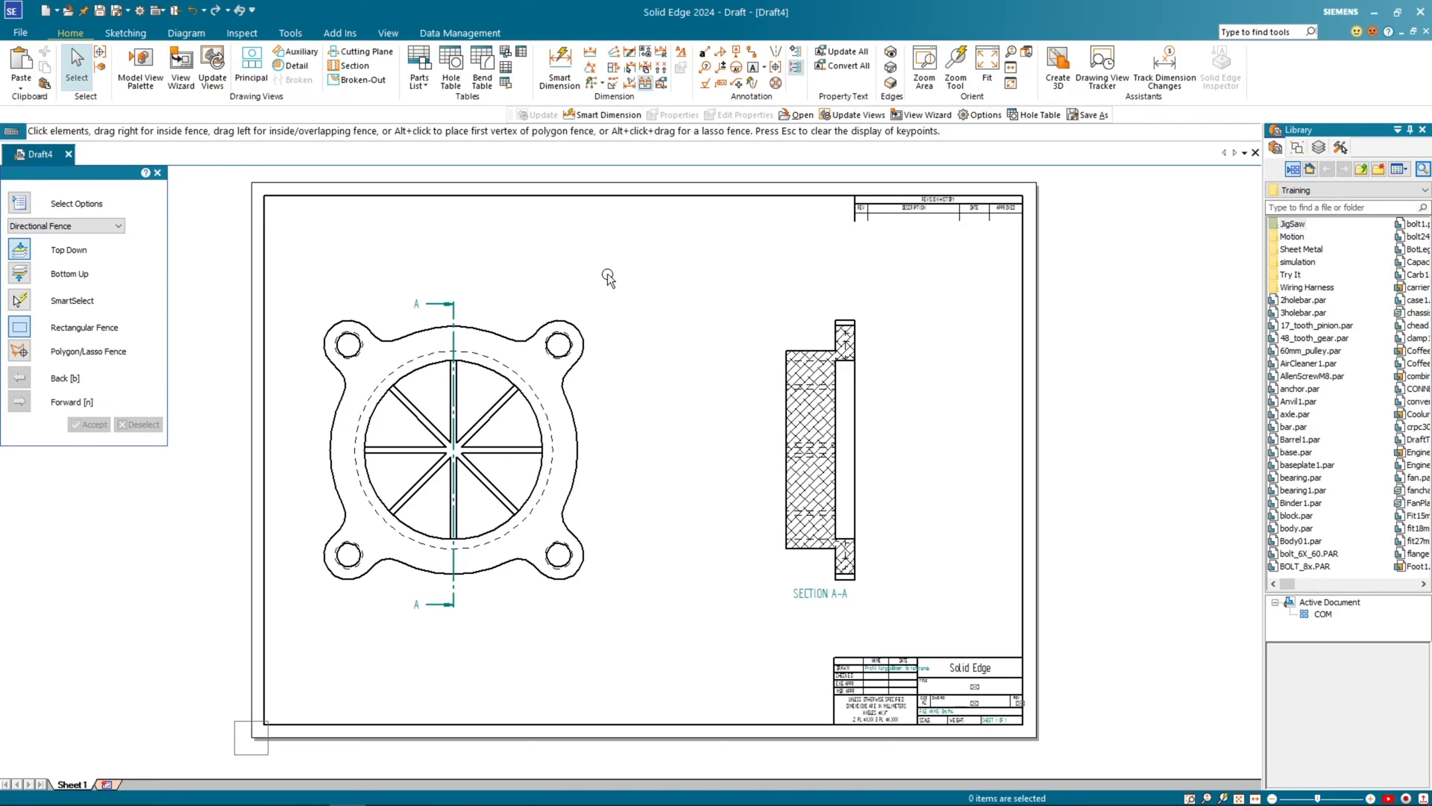
# Step: Retrieve the model dimensions into the fan's principal view in Draft4
pyautogui.click(631, 90)
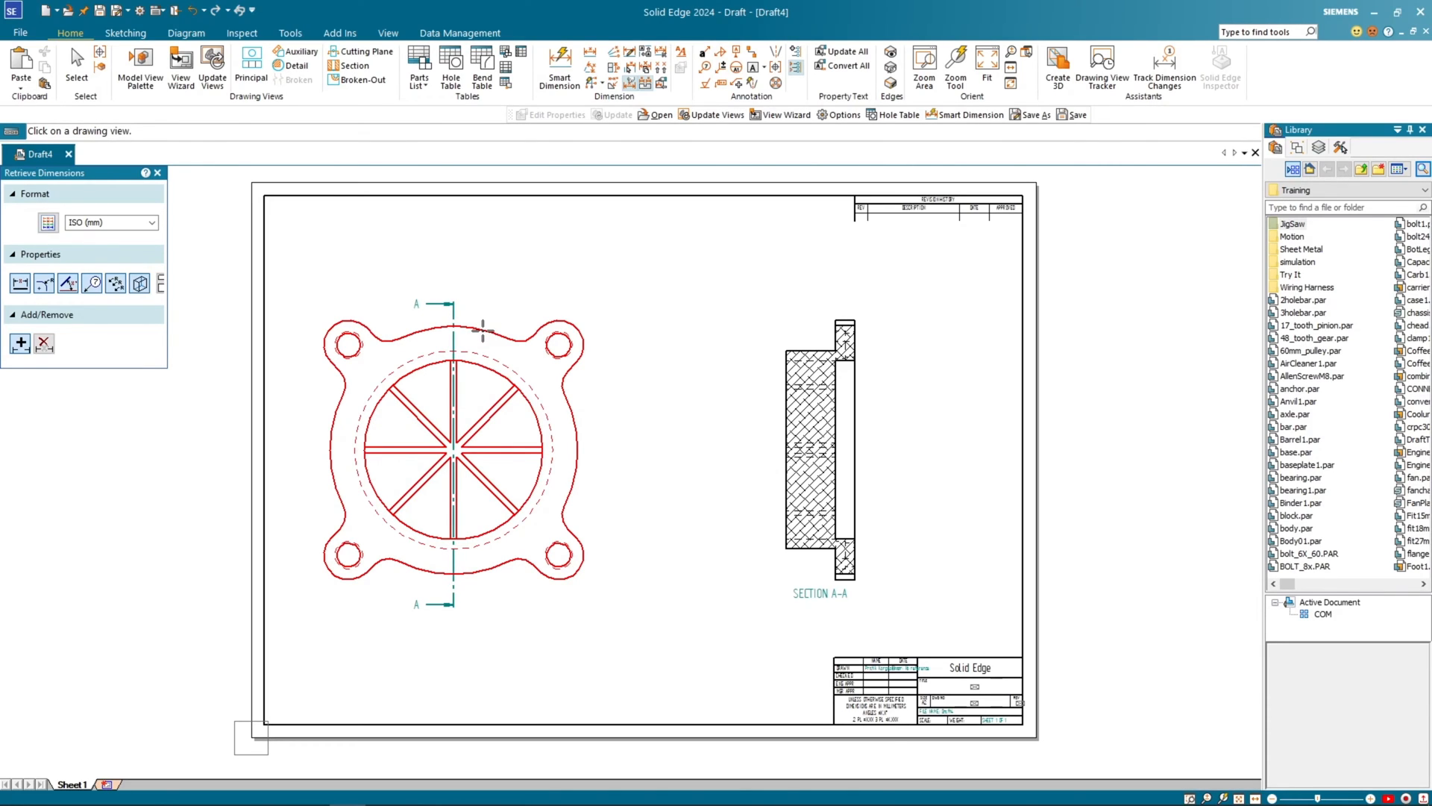
pyautogui.click(483, 331)
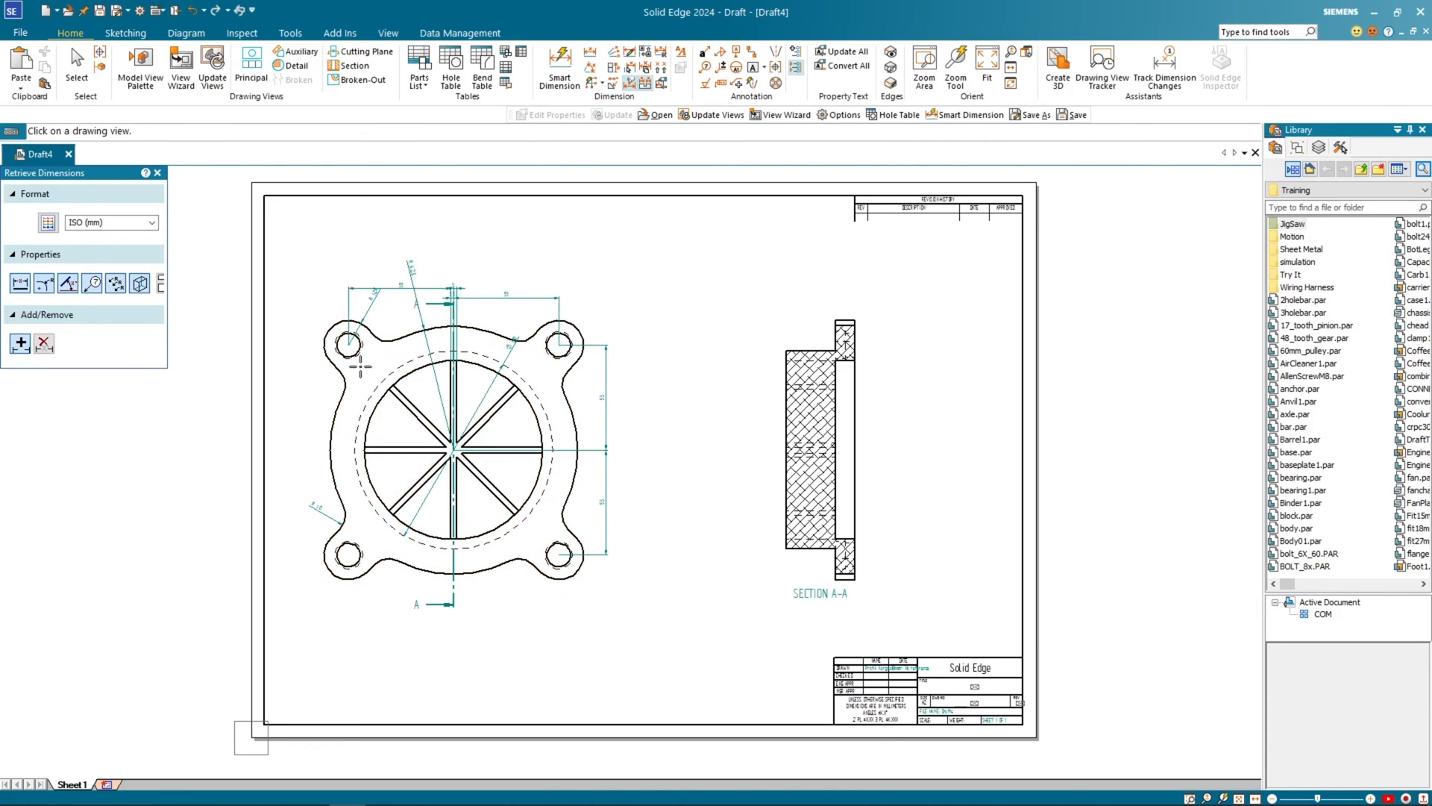
pyautogui.scroll(5, 373, 317)
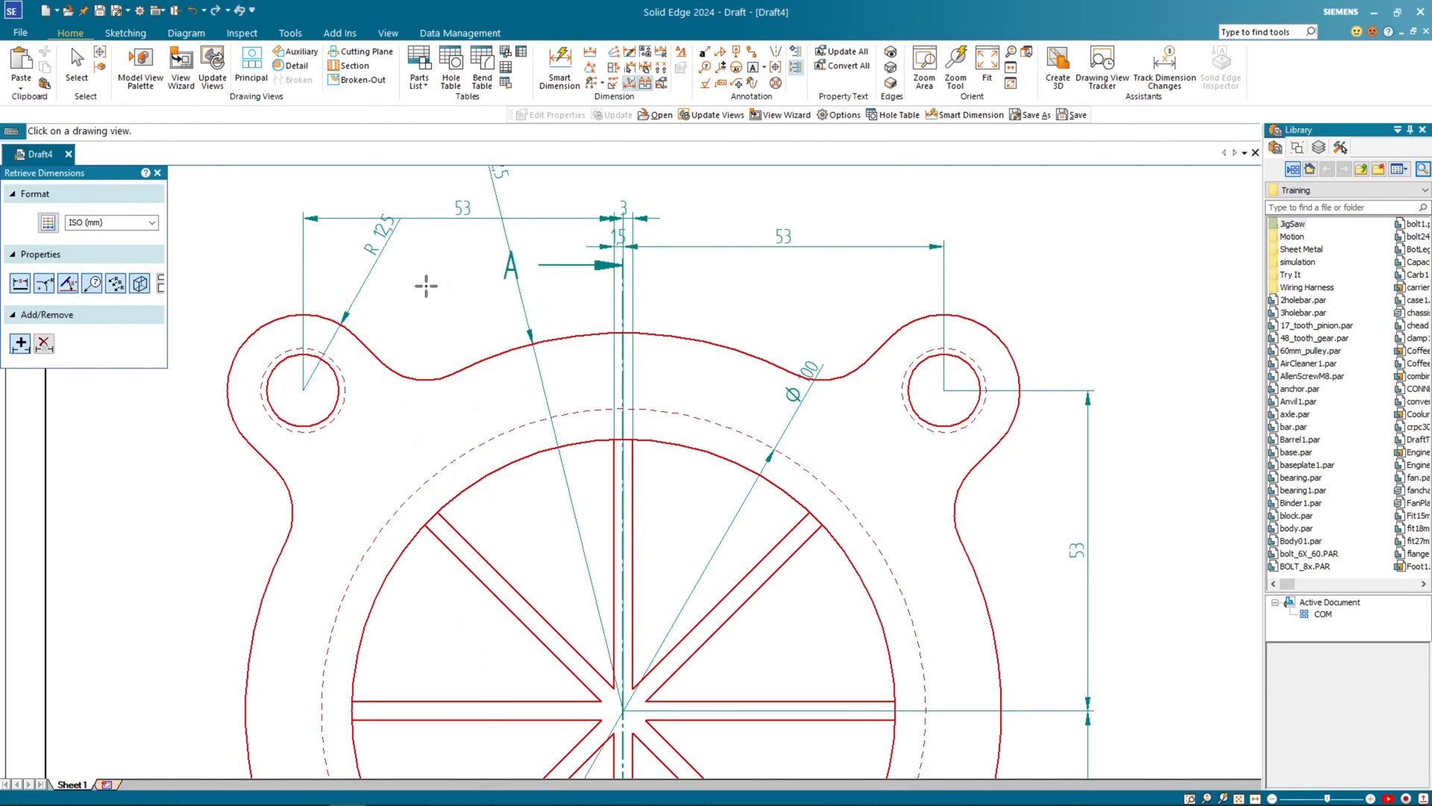
pyautogui.moveTo(389, 312); pyautogui.dragTo(335, 352, button='middle')
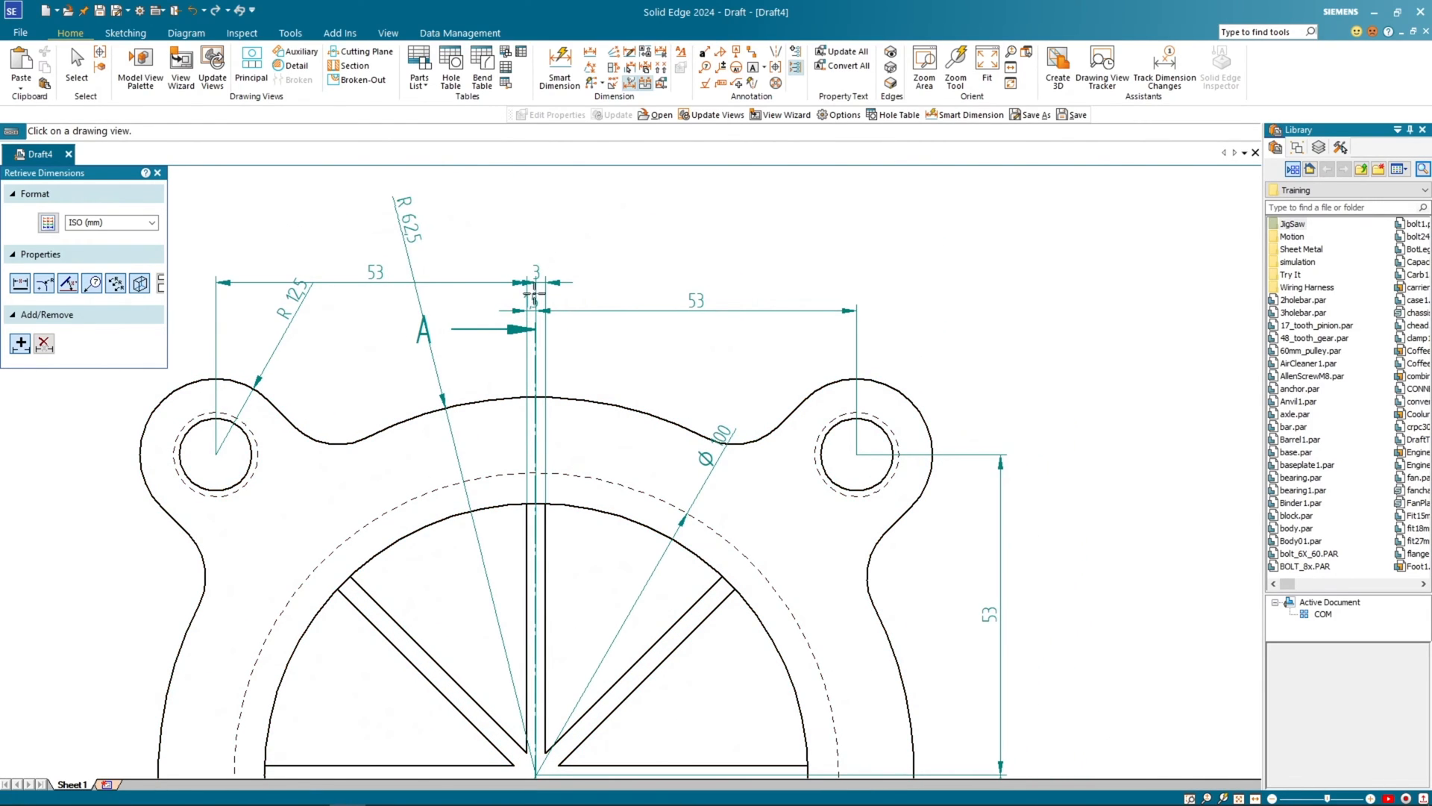
pyautogui.scroll(-4, 632, 354)
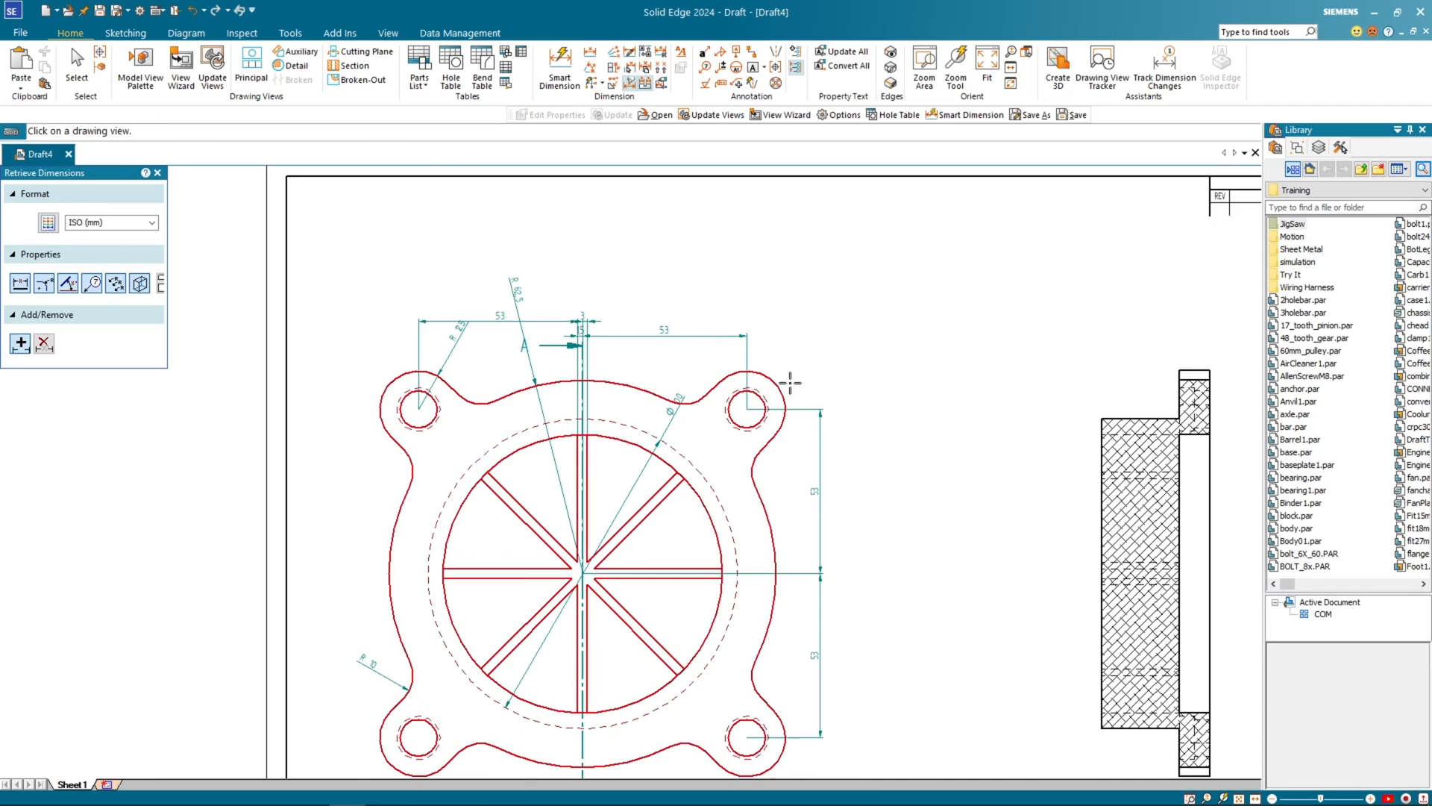
pyautogui.moveTo(883, 378); pyautogui.dragTo(868, 333, button='middle')
pyautogui.press('Escape')
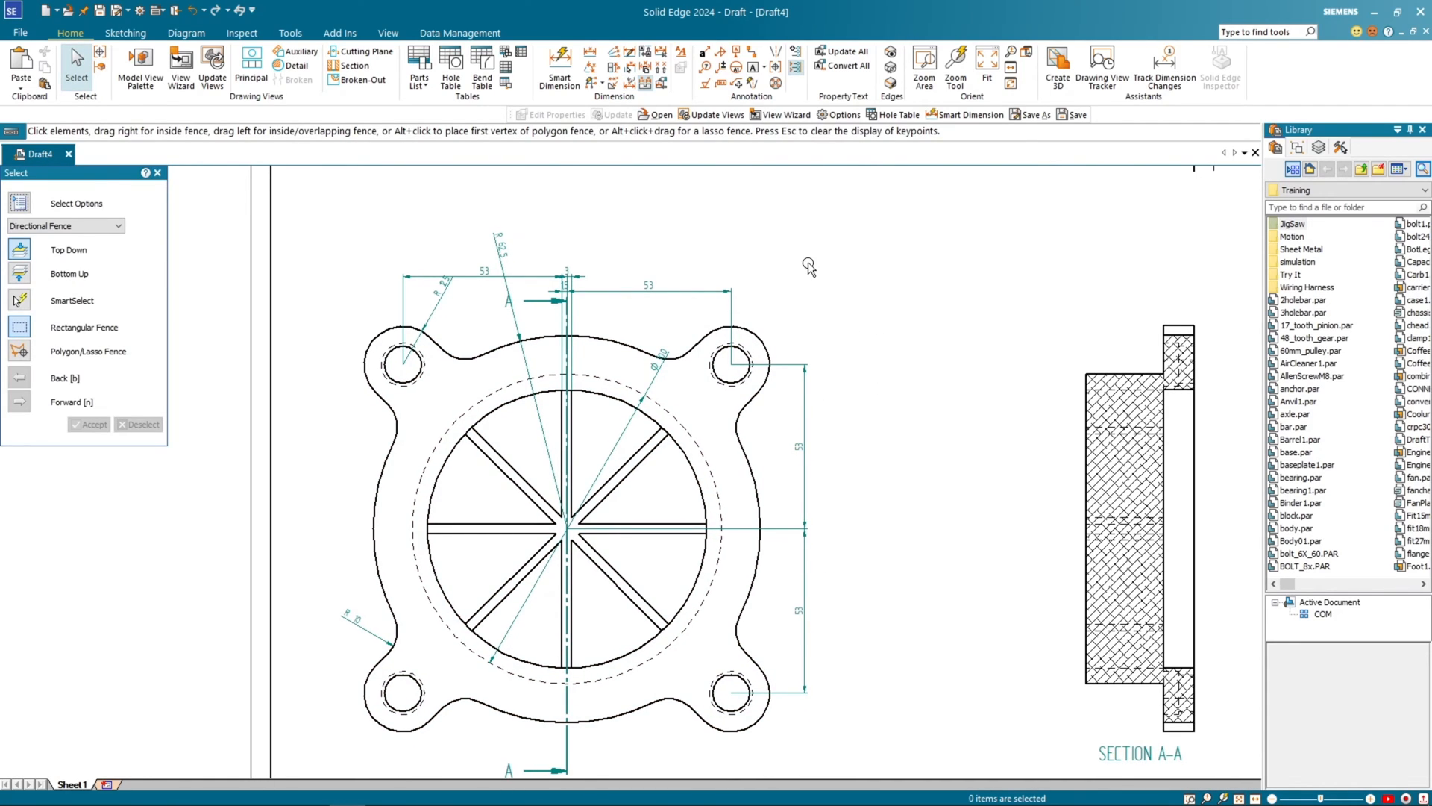
# Step: Delete the small 1,5 and 3 dimensions of the vertical rib above the fan's principal view
pyautogui.scroll(8, 508, 306)
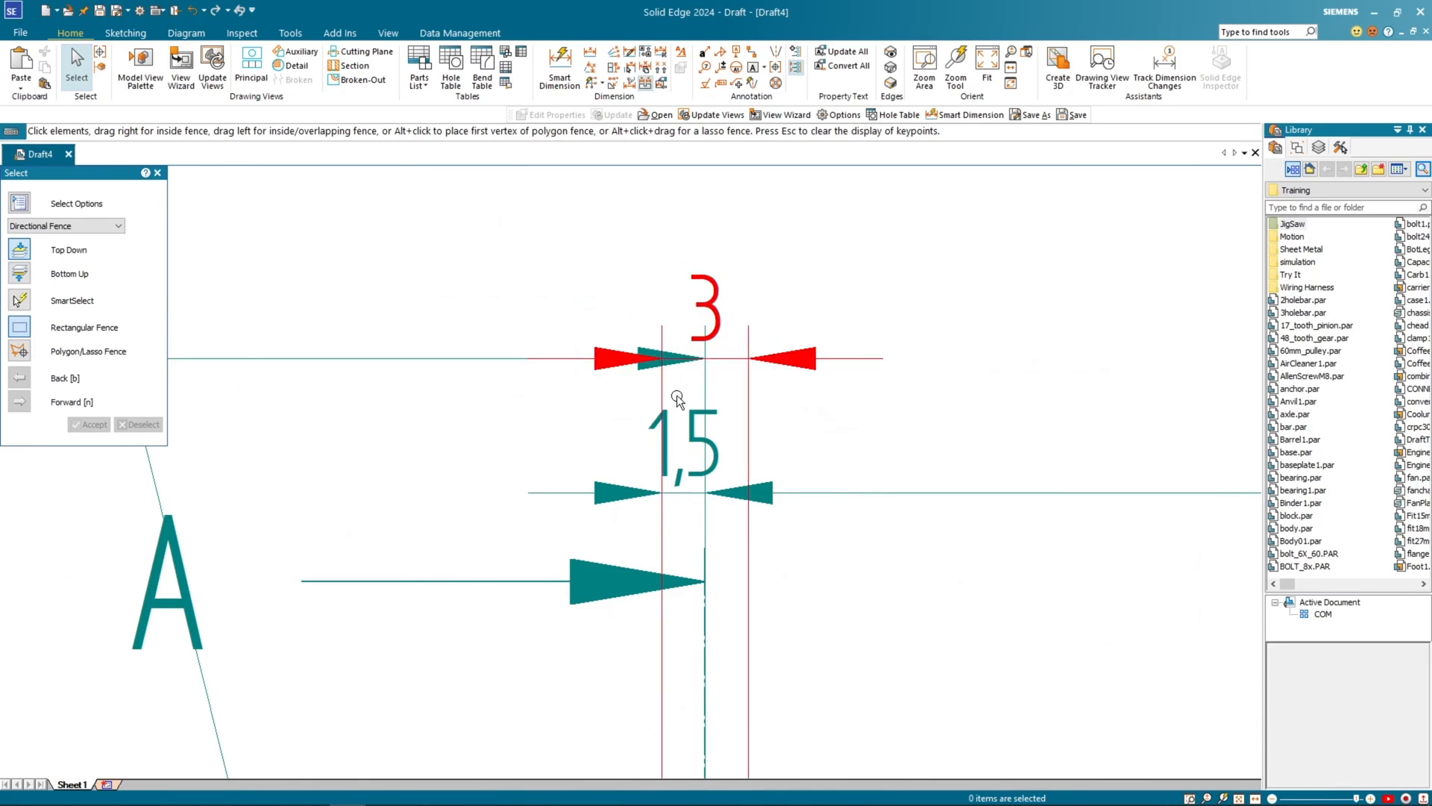
pyautogui.press('Escape')
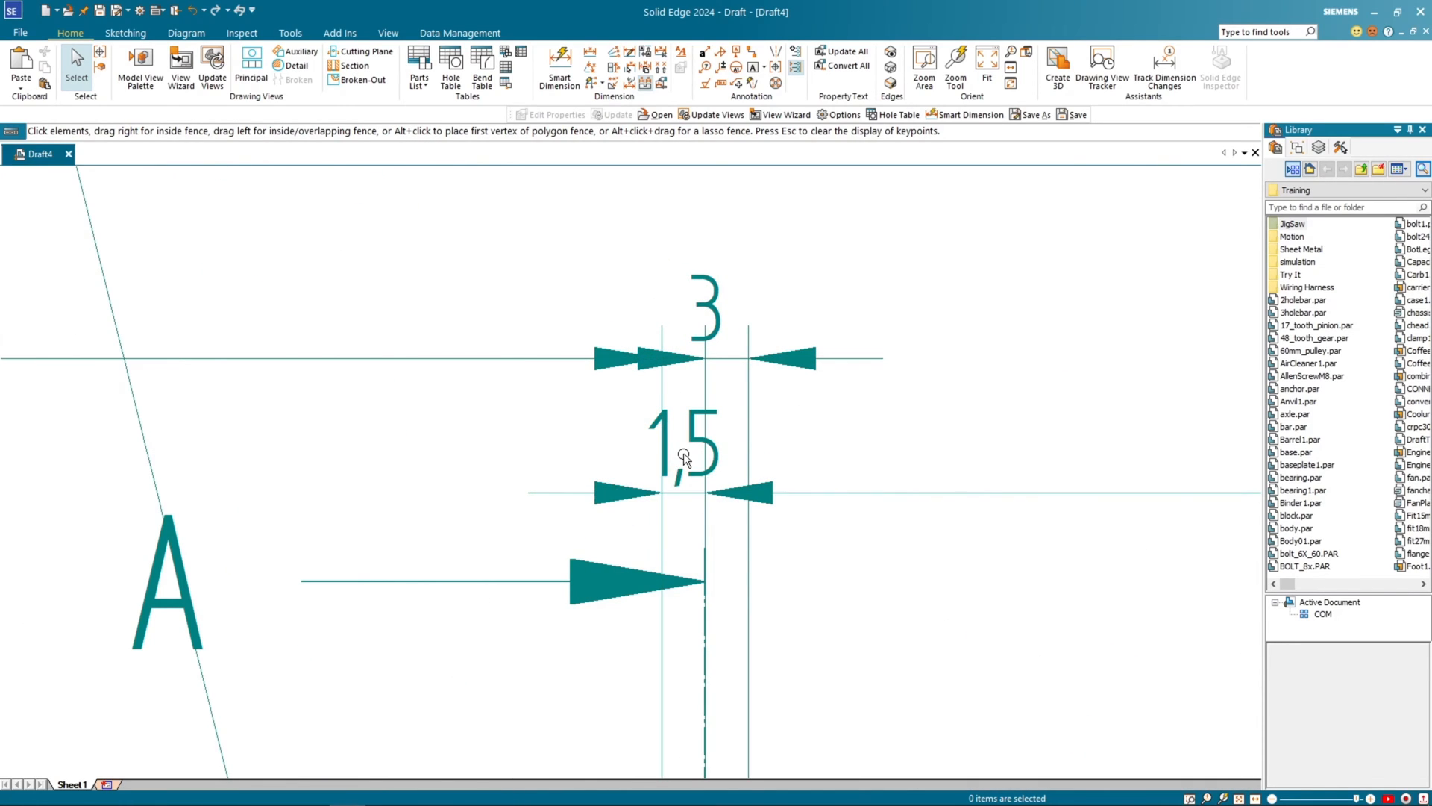
pyautogui.click(640, 451)
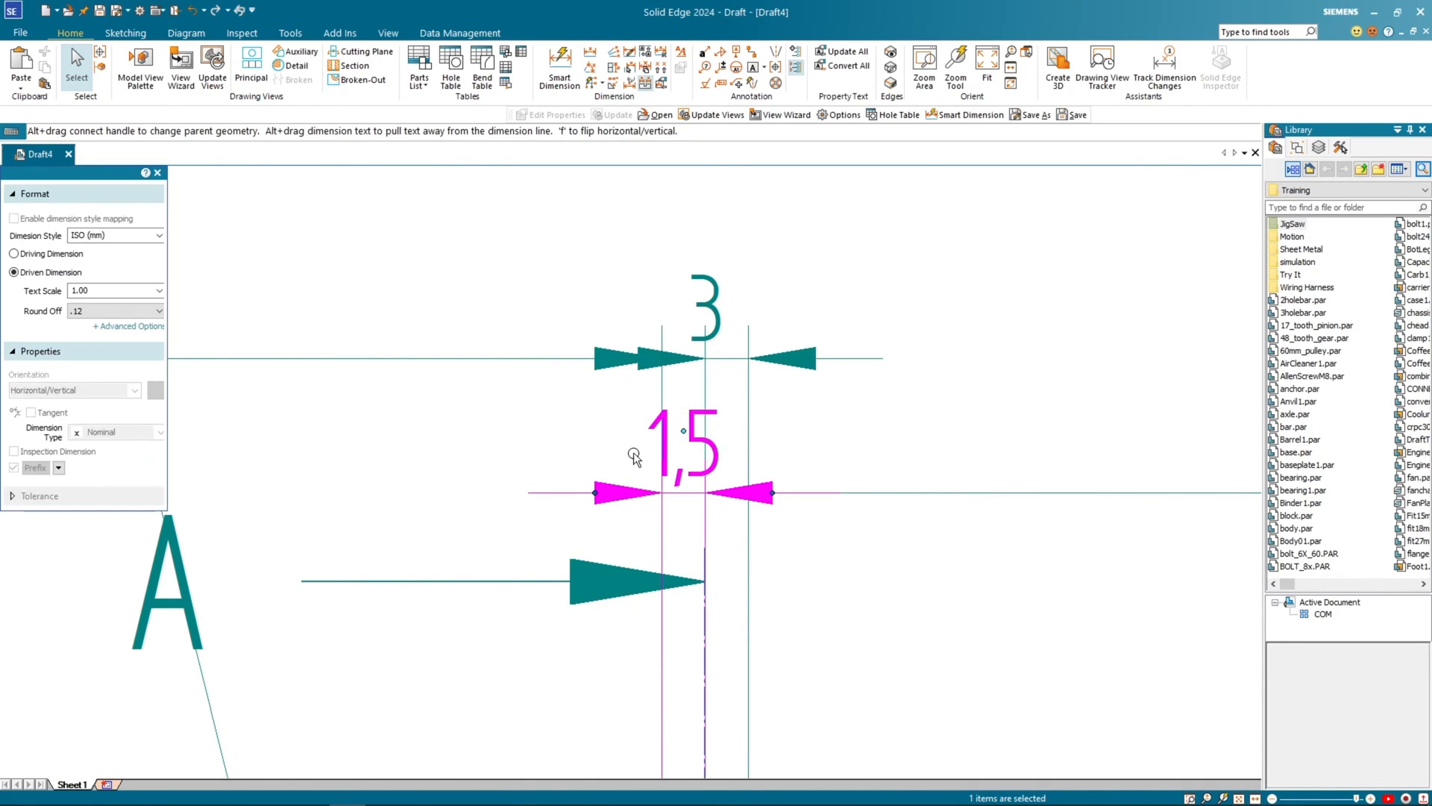
pyautogui.press('Delete')
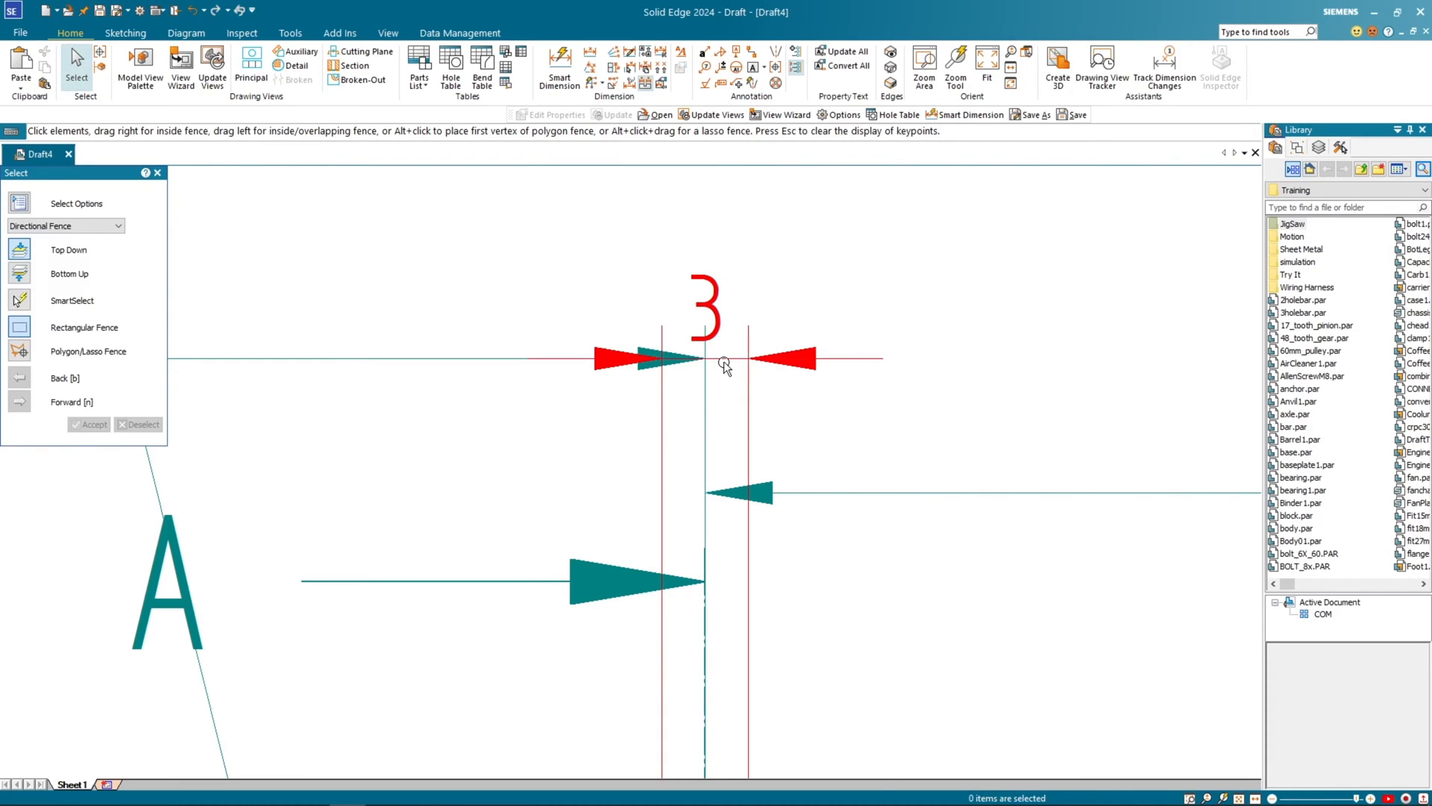
pyautogui.click(723, 362)
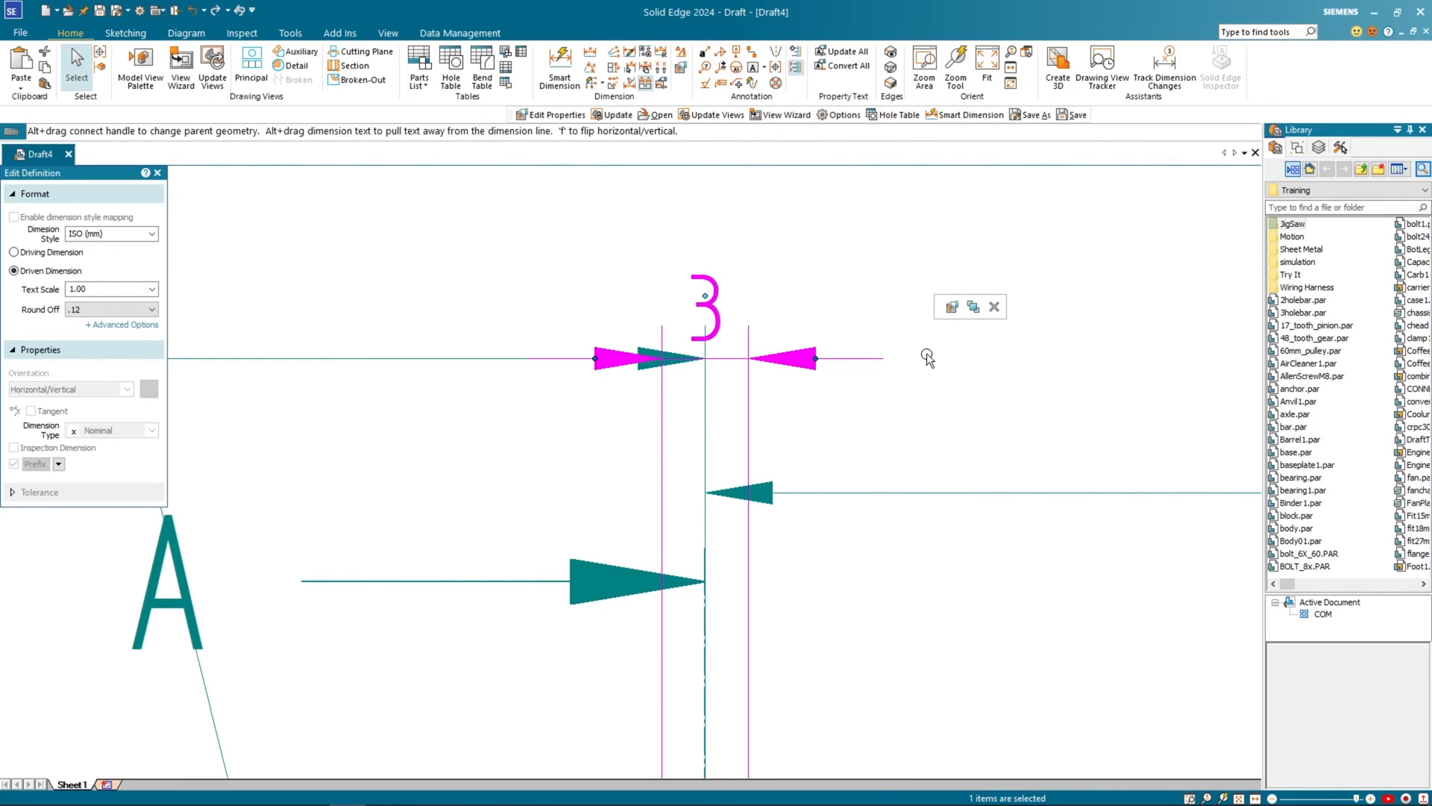
pyautogui.press('Delete')
# Step: Delete both vertical 53 dimensions beside the right edge of the fan's principal view
pyautogui.scroll(-5, 927, 358)
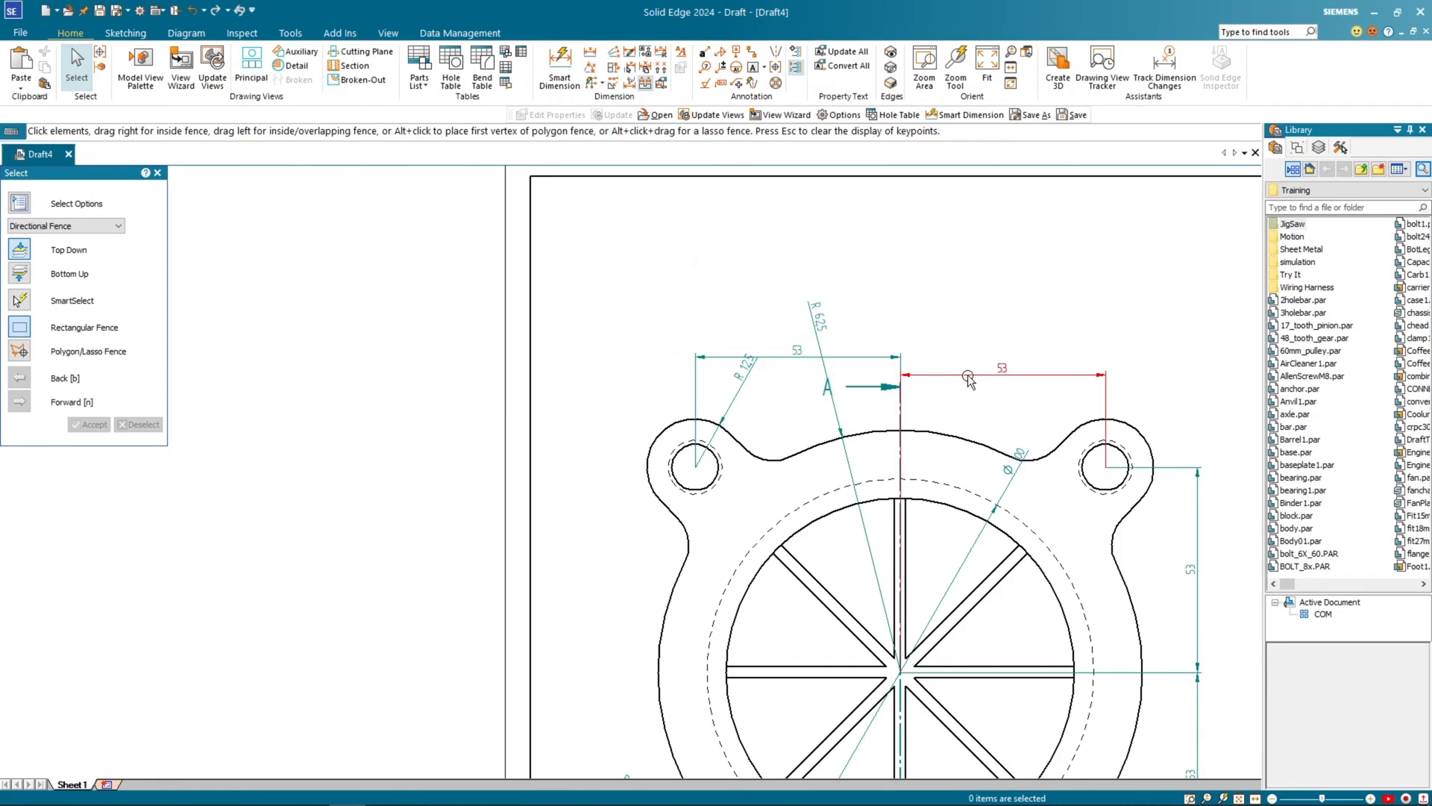
pyautogui.click(986, 498)
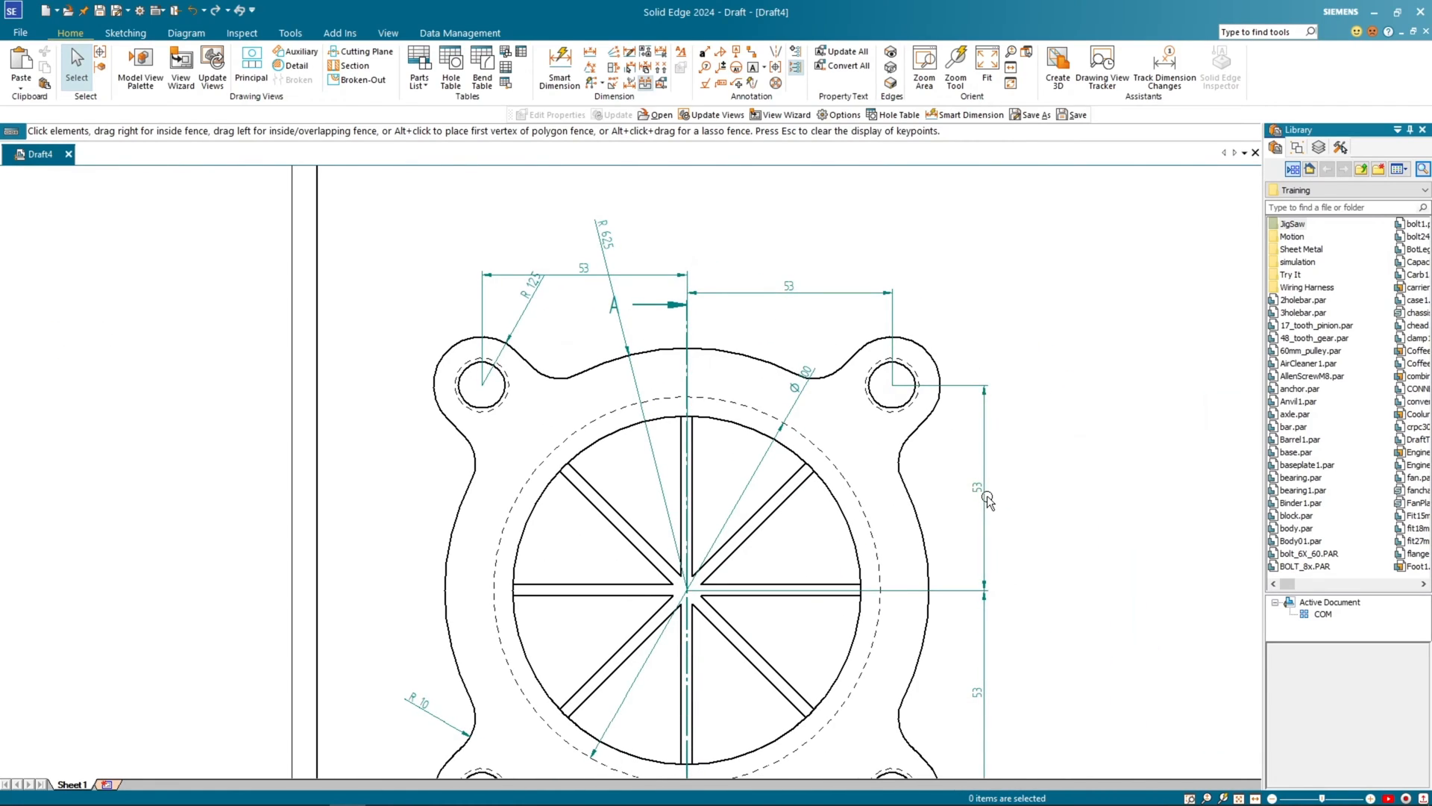
pyautogui.press('Delete')
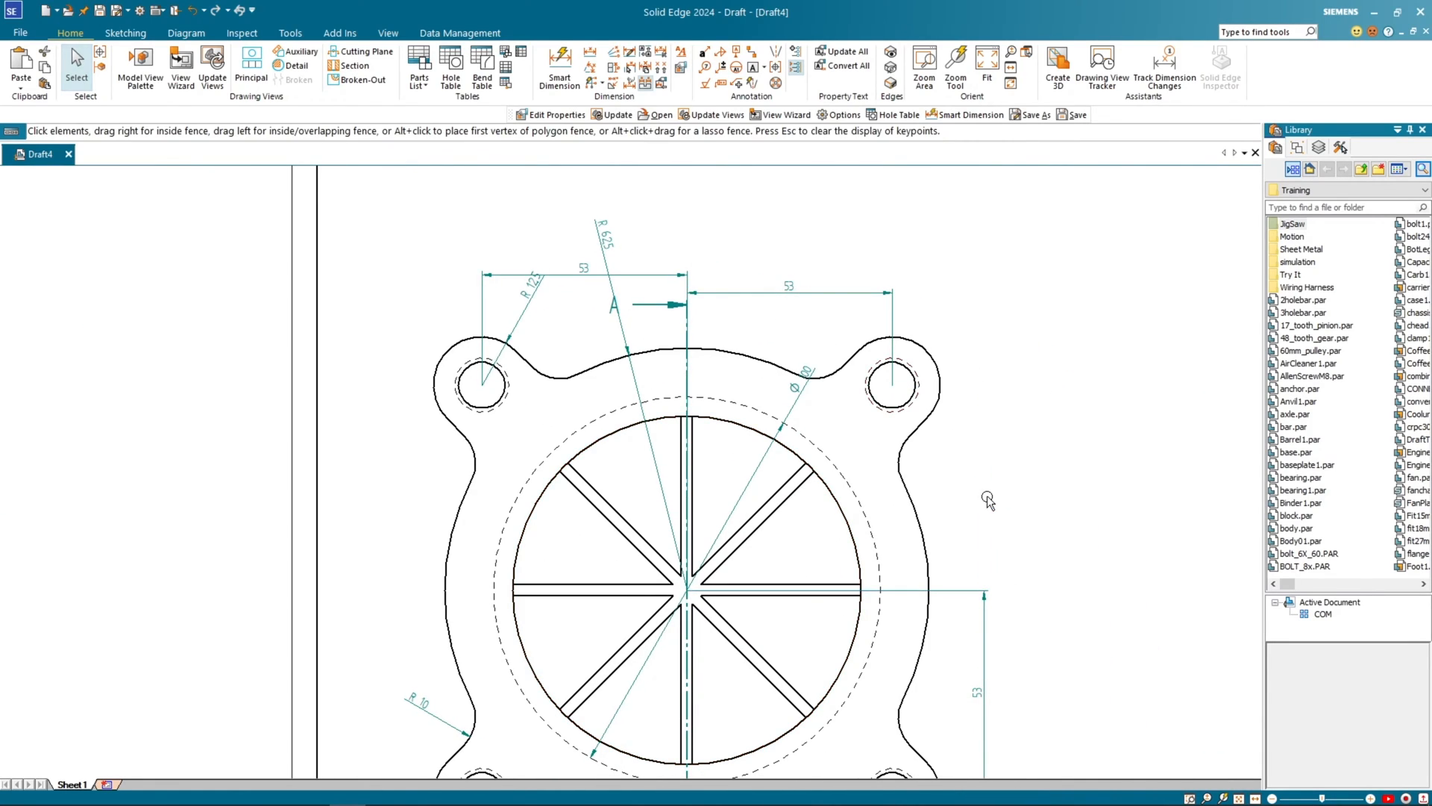
pyautogui.click(983, 690)
pyautogui.press('Delete')
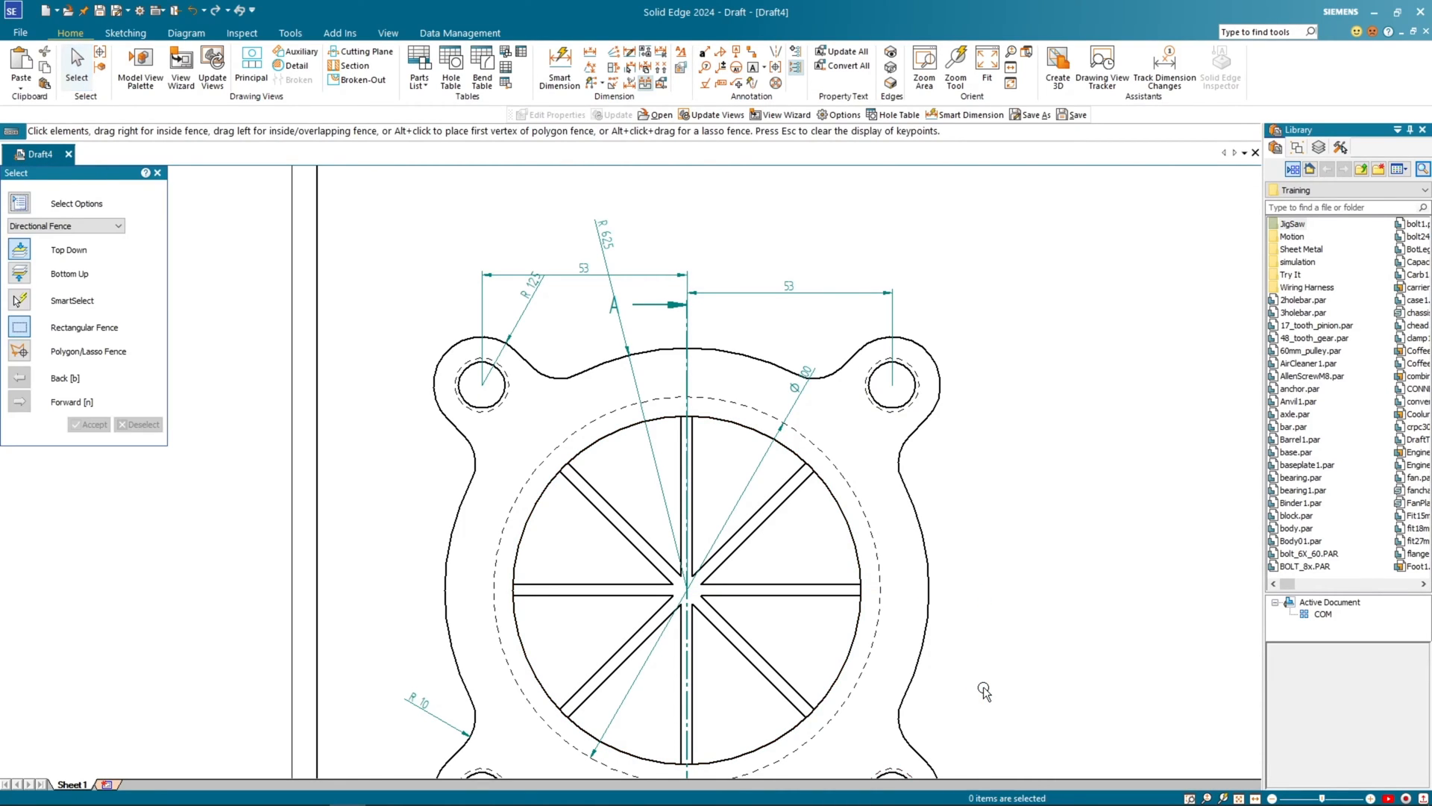
# Step: Place a By 2 Points center mark on the fan's upper-right mounting hole, oriented from the center of the large inner circle
pyautogui.scroll(-2, 954, 476)
pyautogui.moveTo(963, 507); pyautogui.dragTo(735, 464, button='middle')
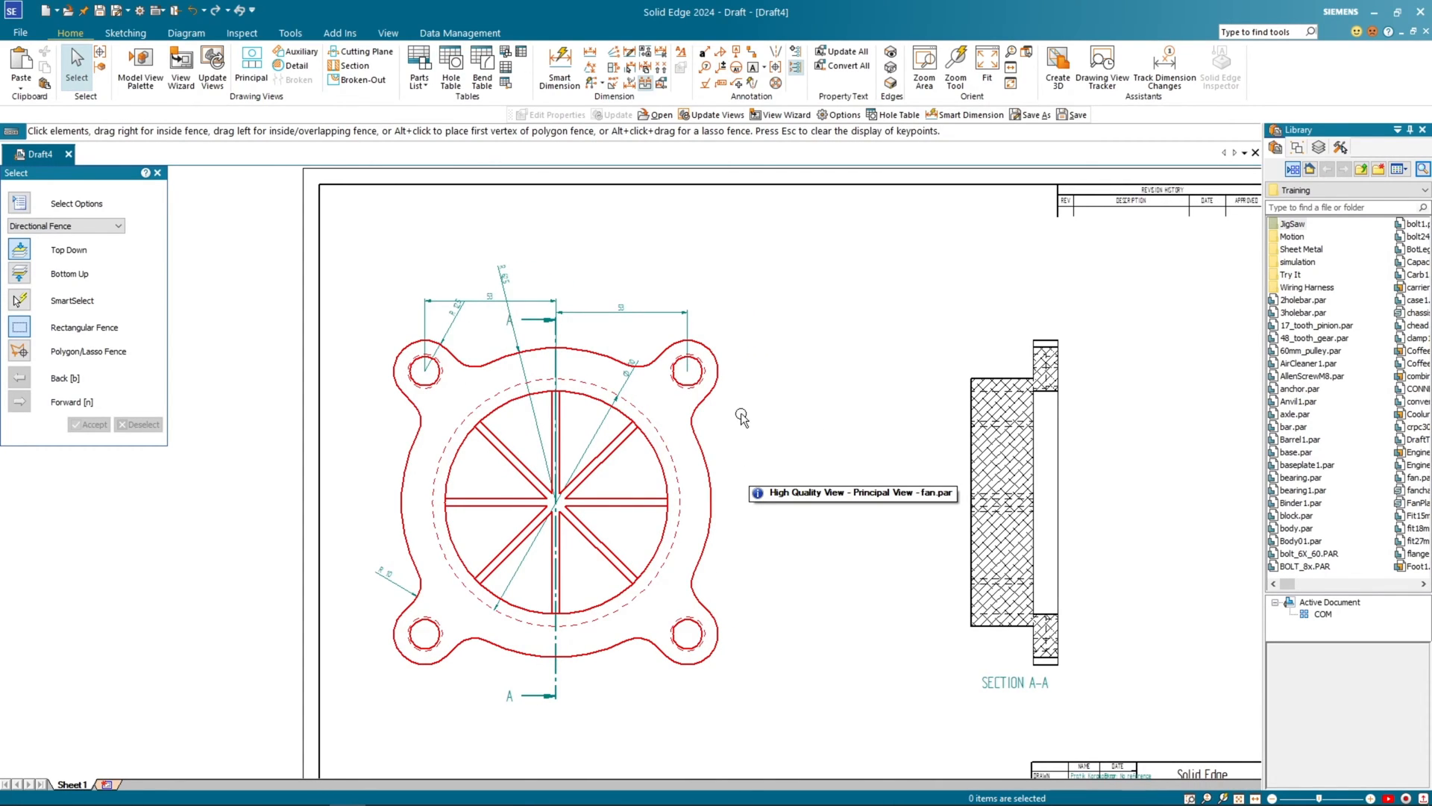
pyautogui.click(776, 69)
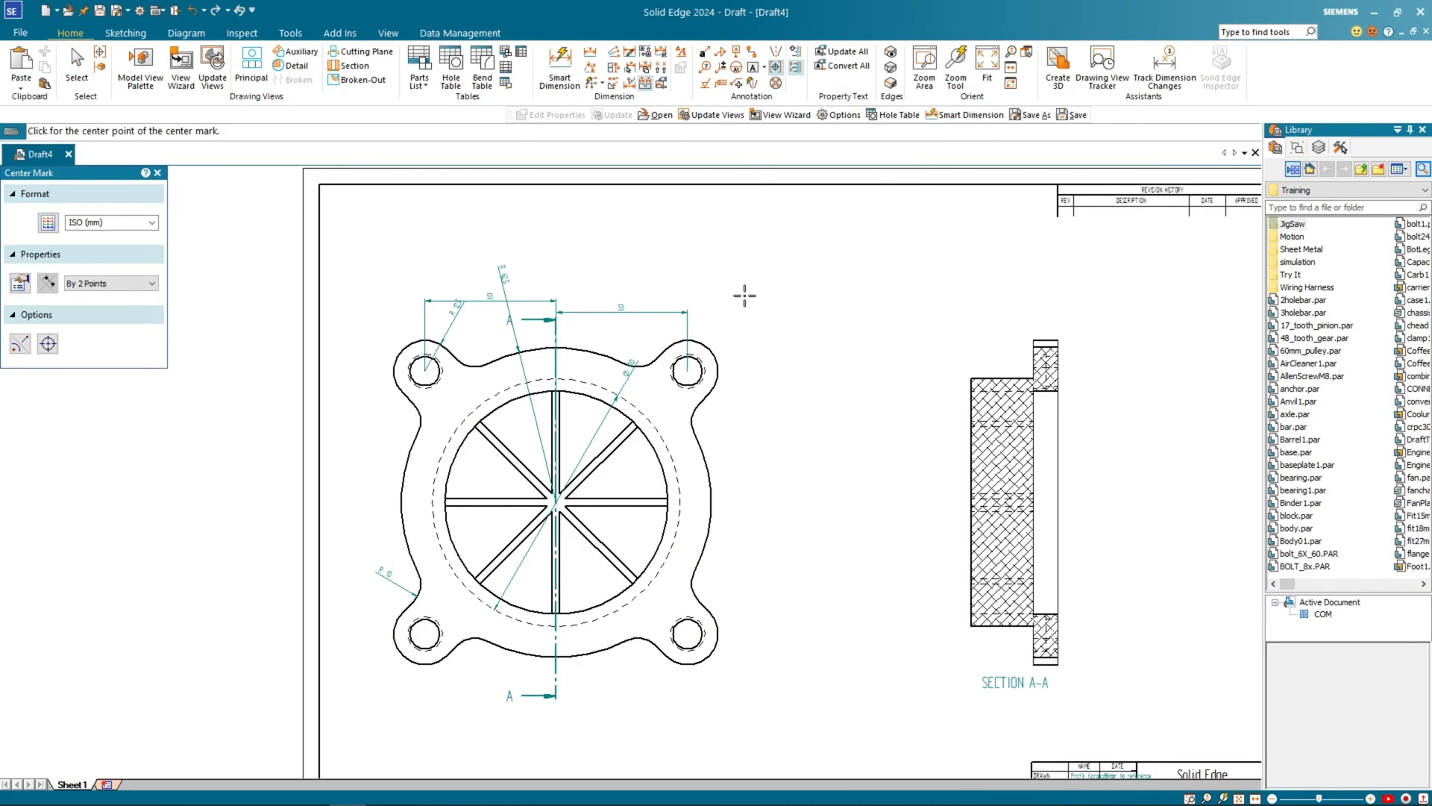
pyautogui.click(132, 284)
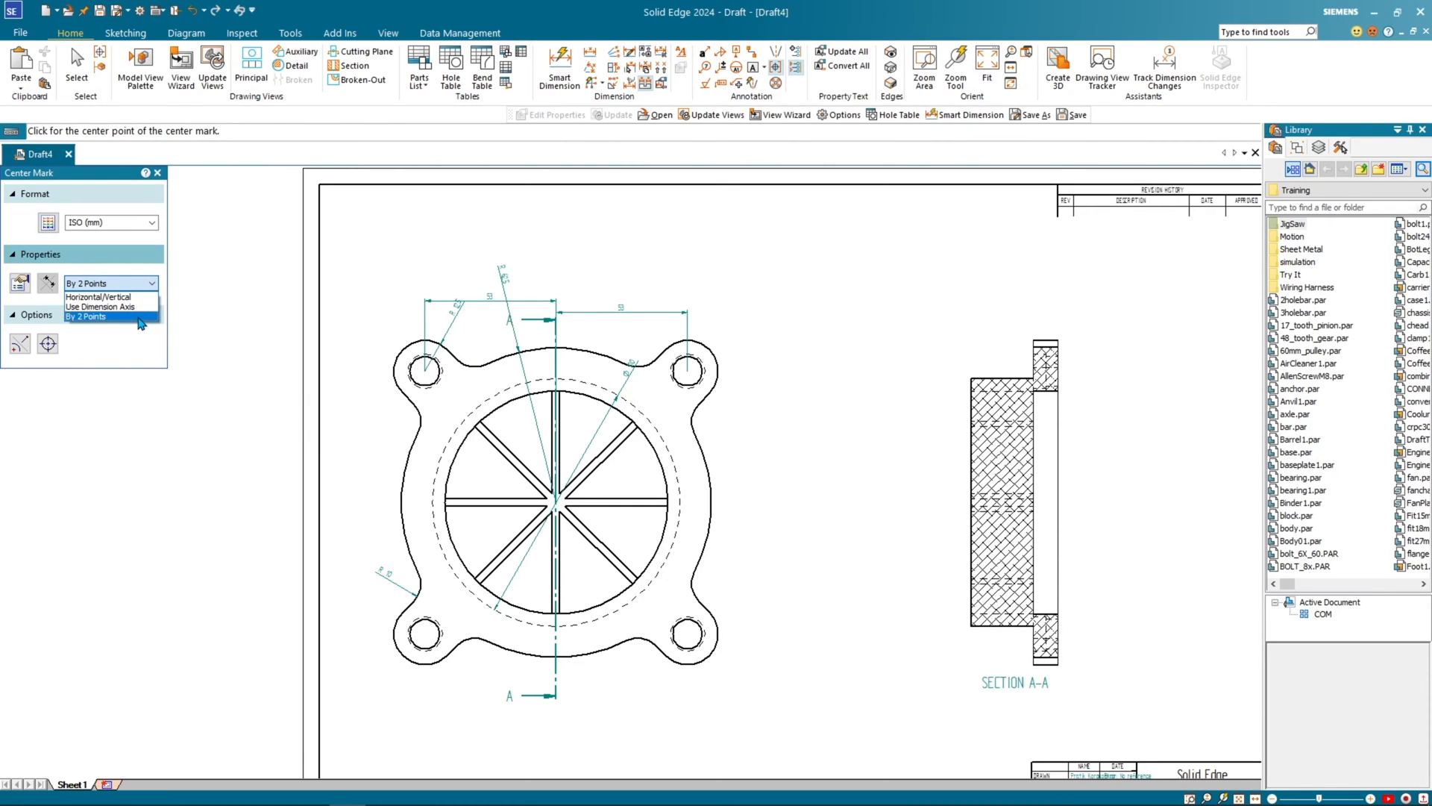
pyautogui.click(139, 318)
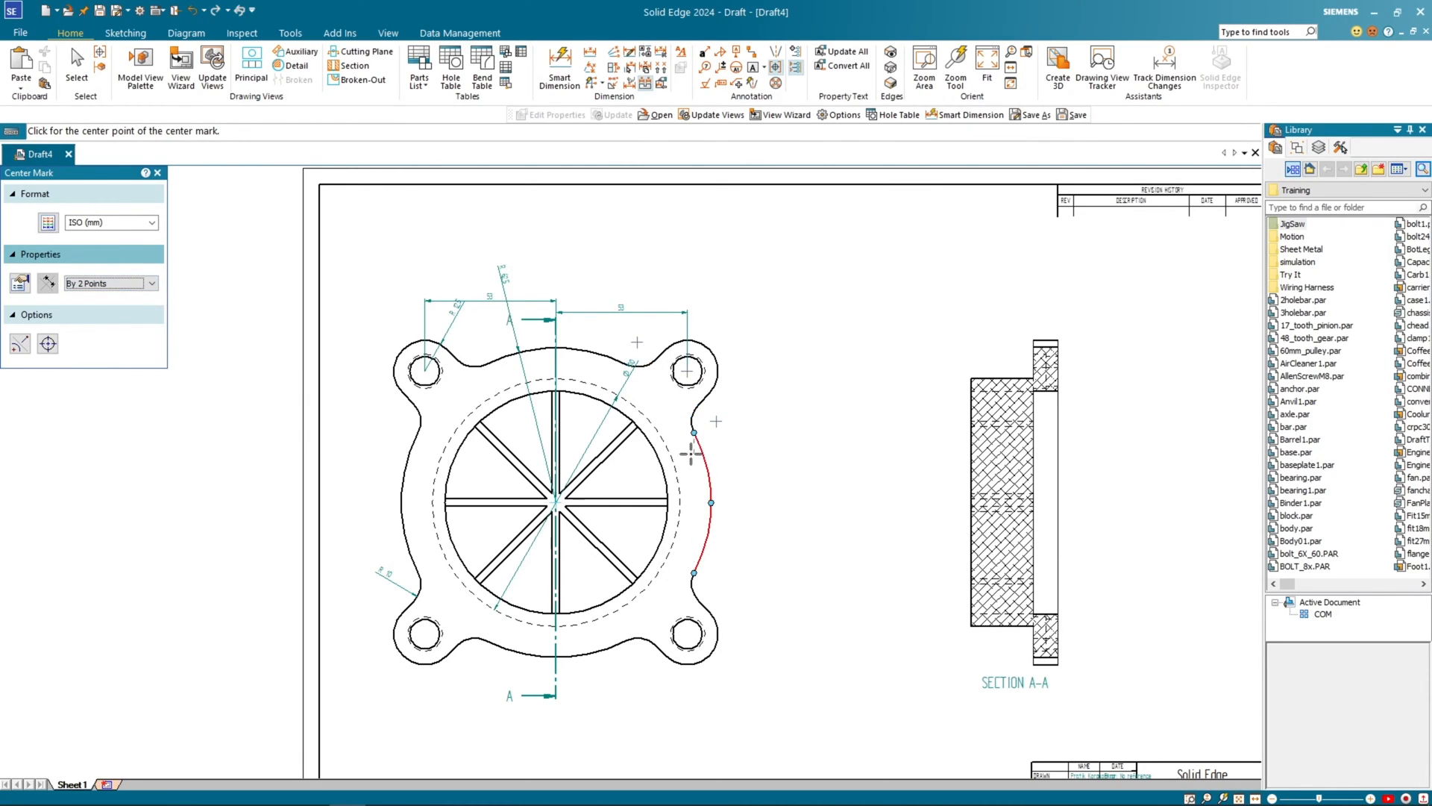
pyautogui.click(648, 444)
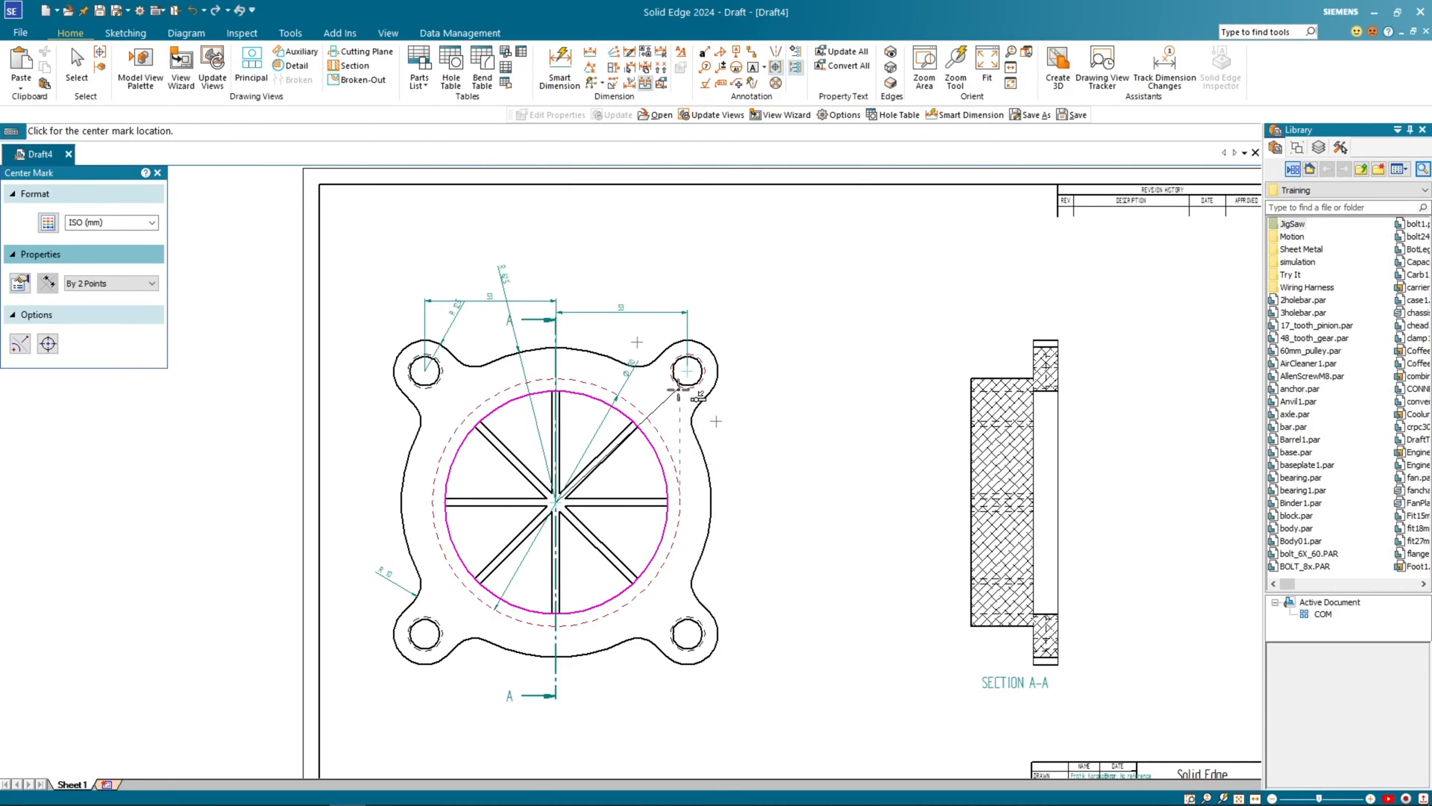
pyautogui.scroll(5, 676, 383)
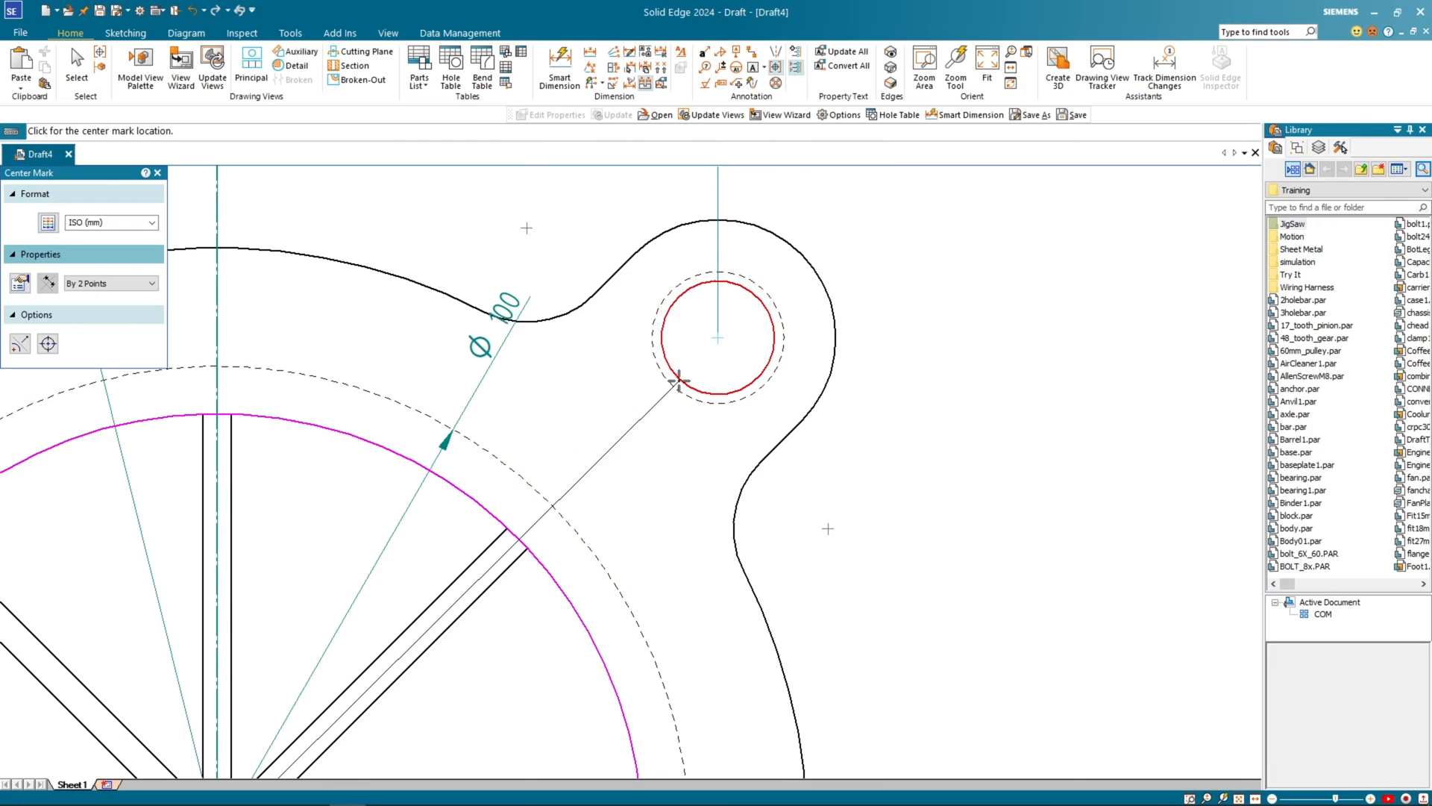
pyautogui.click(679, 382)
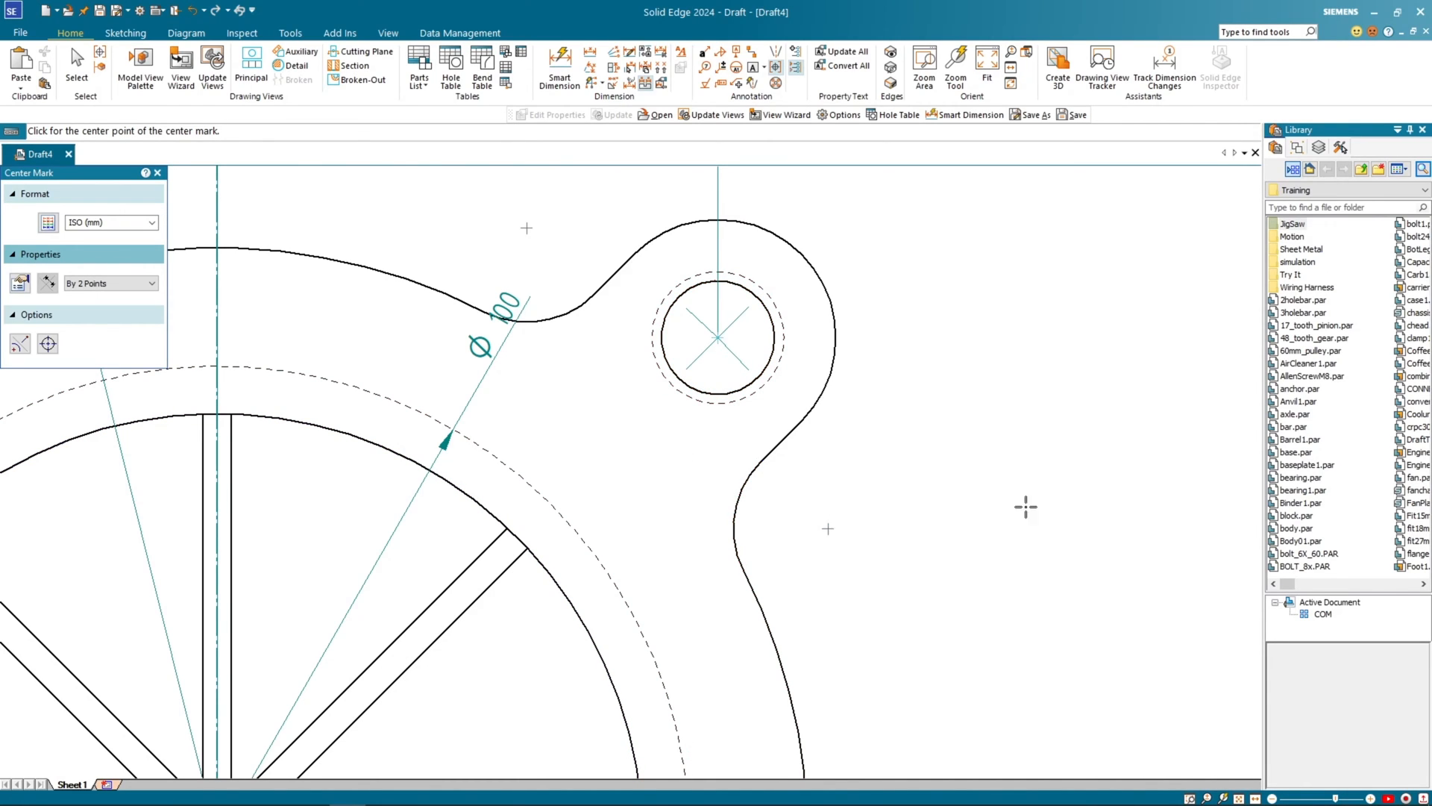
# Step: Place a Horizontal/Vertical center mark at the fan's center using the large inner circle
pyautogui.scroll(-3, 1102, 538)
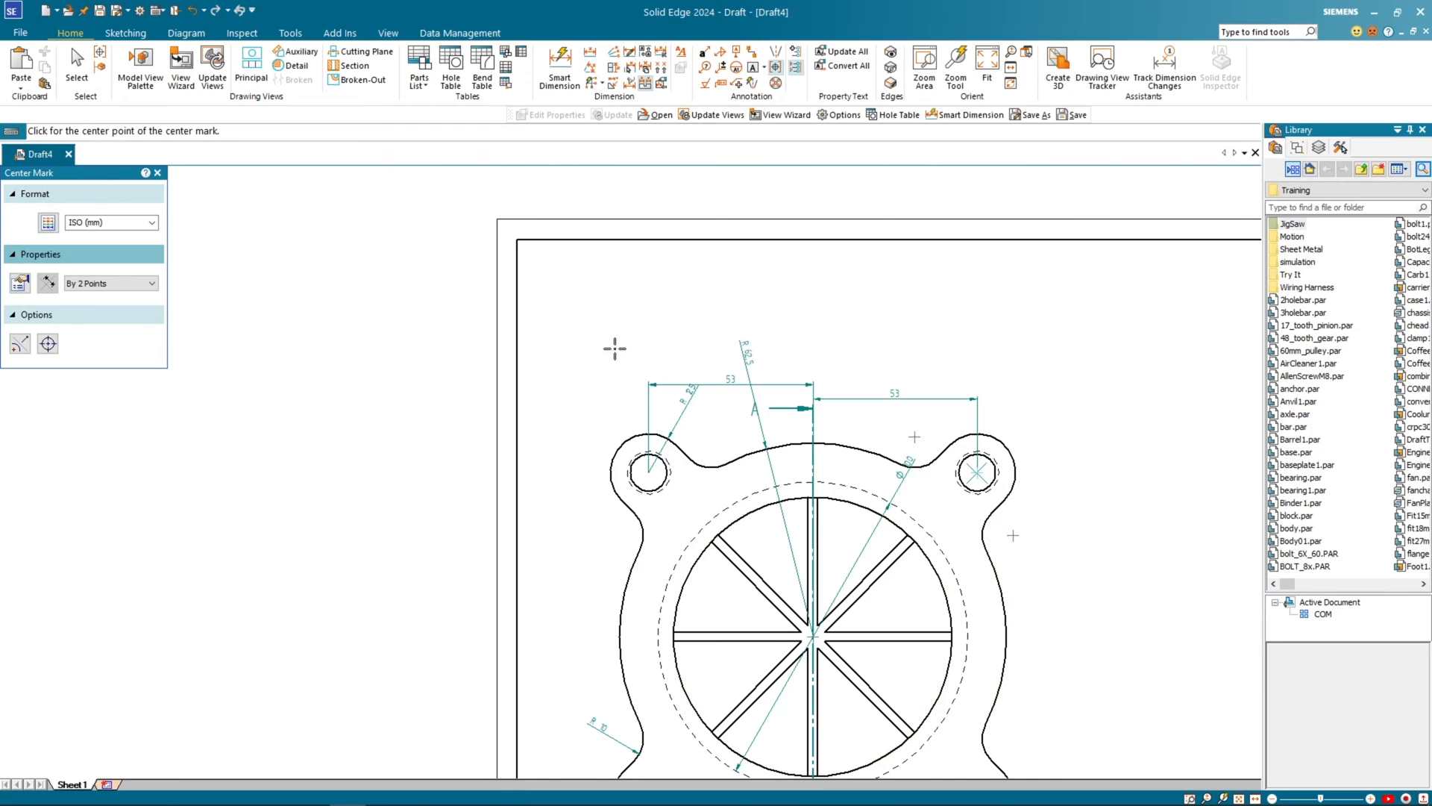
pyautogui.moveTo(550, 362); pyautogui.dragTo(484, 255, button='middle')
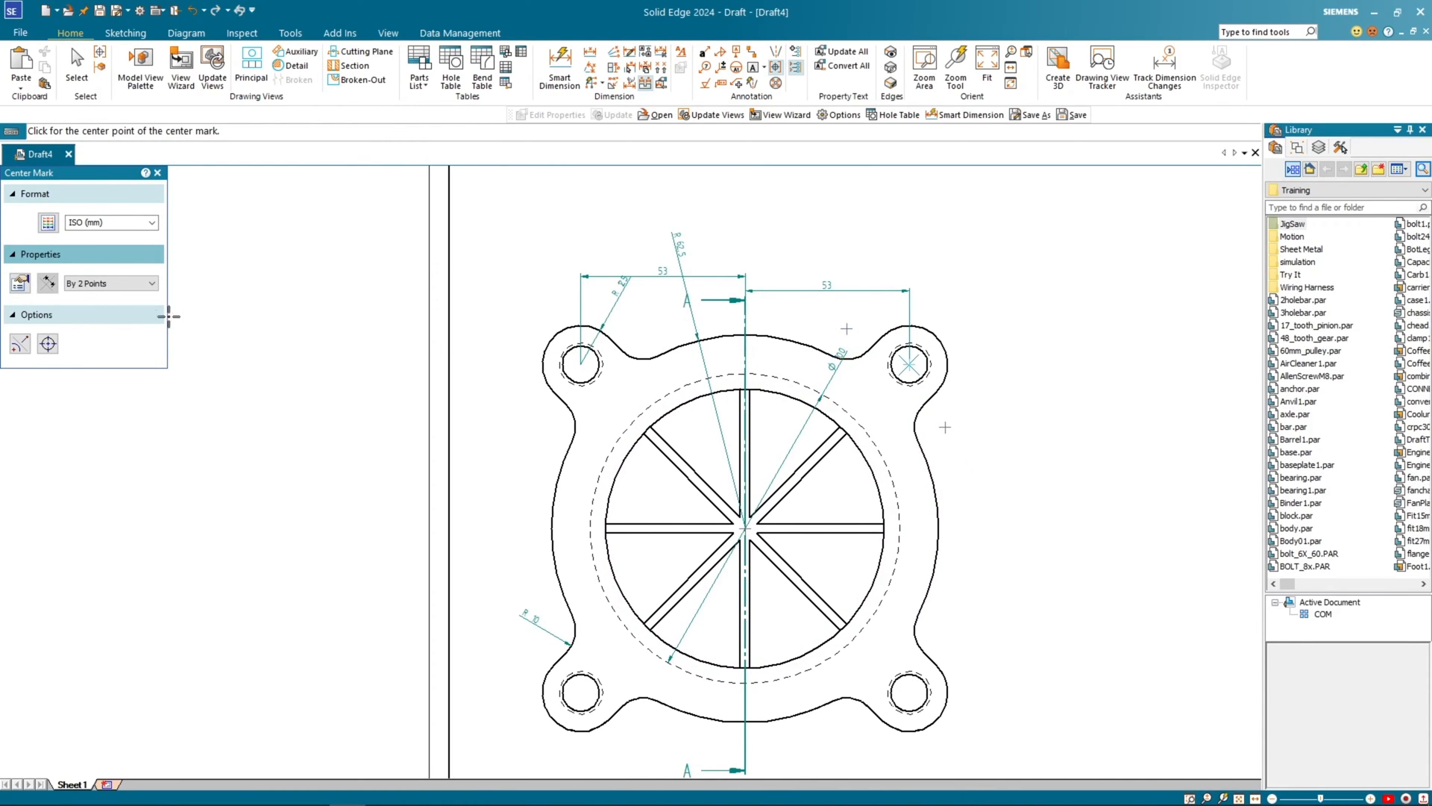
pyautogui.click(130, 292)
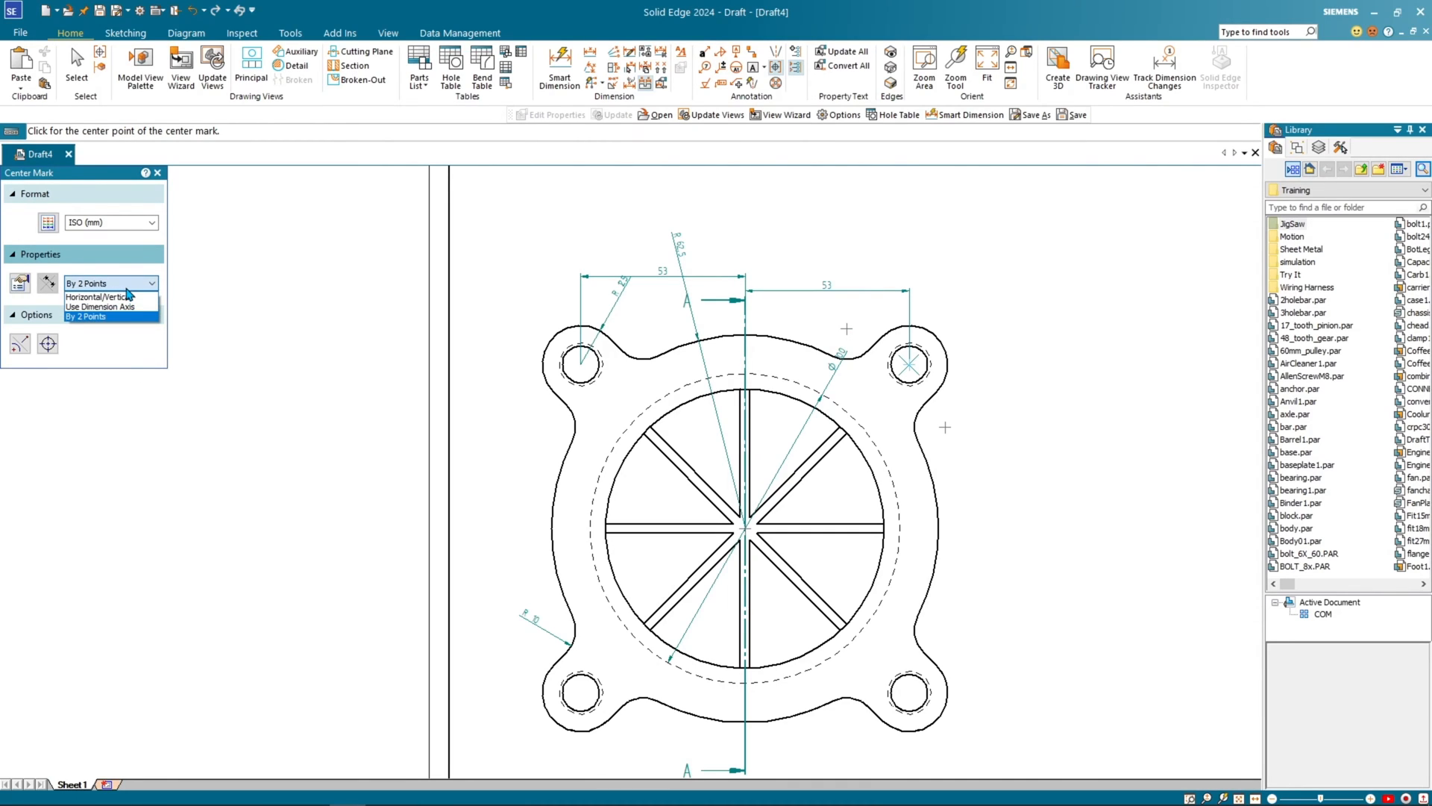
pyautogui.click(128, 297)
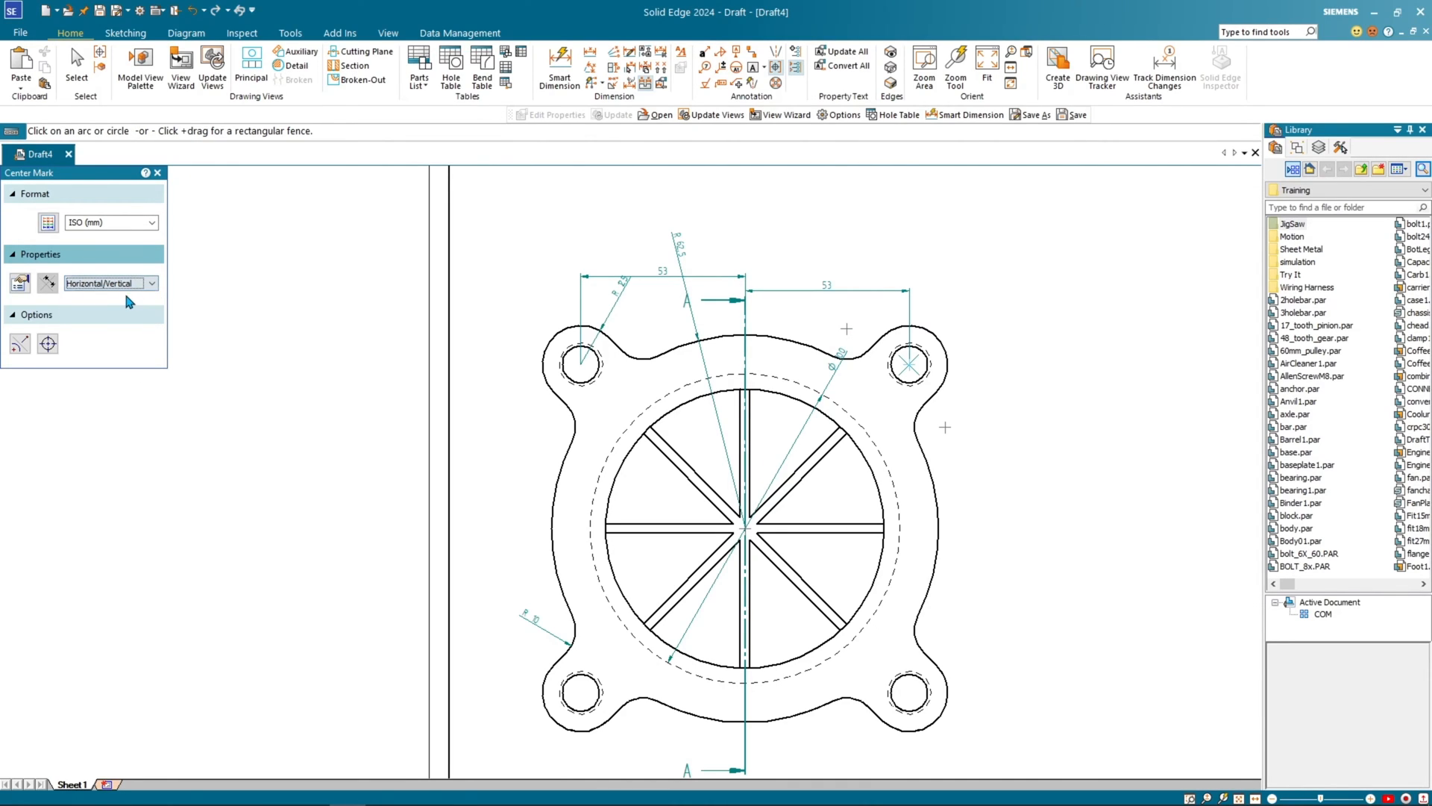
pyautogui.click(608, 505)
pyautogui.scroll(5, 787, 537)
pyautogui.scroll(3, 713, 538)
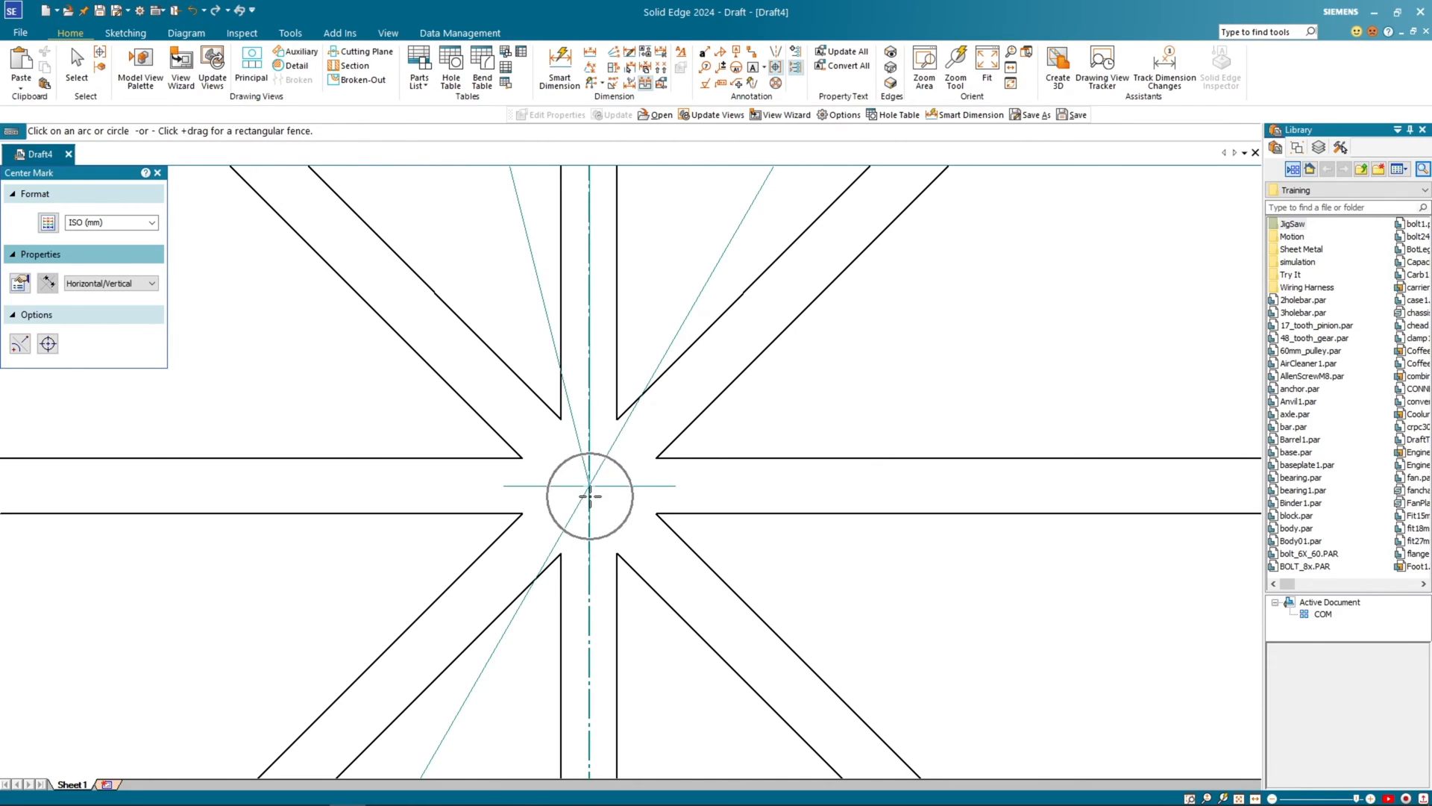
# Step: Place a By 2 Points center mark on the fan's upper-left mounting hole, oriented from the center of the large inner circle
pyautogui.scroll(-8, 590, 496)
pyautogui.click(112, 284)
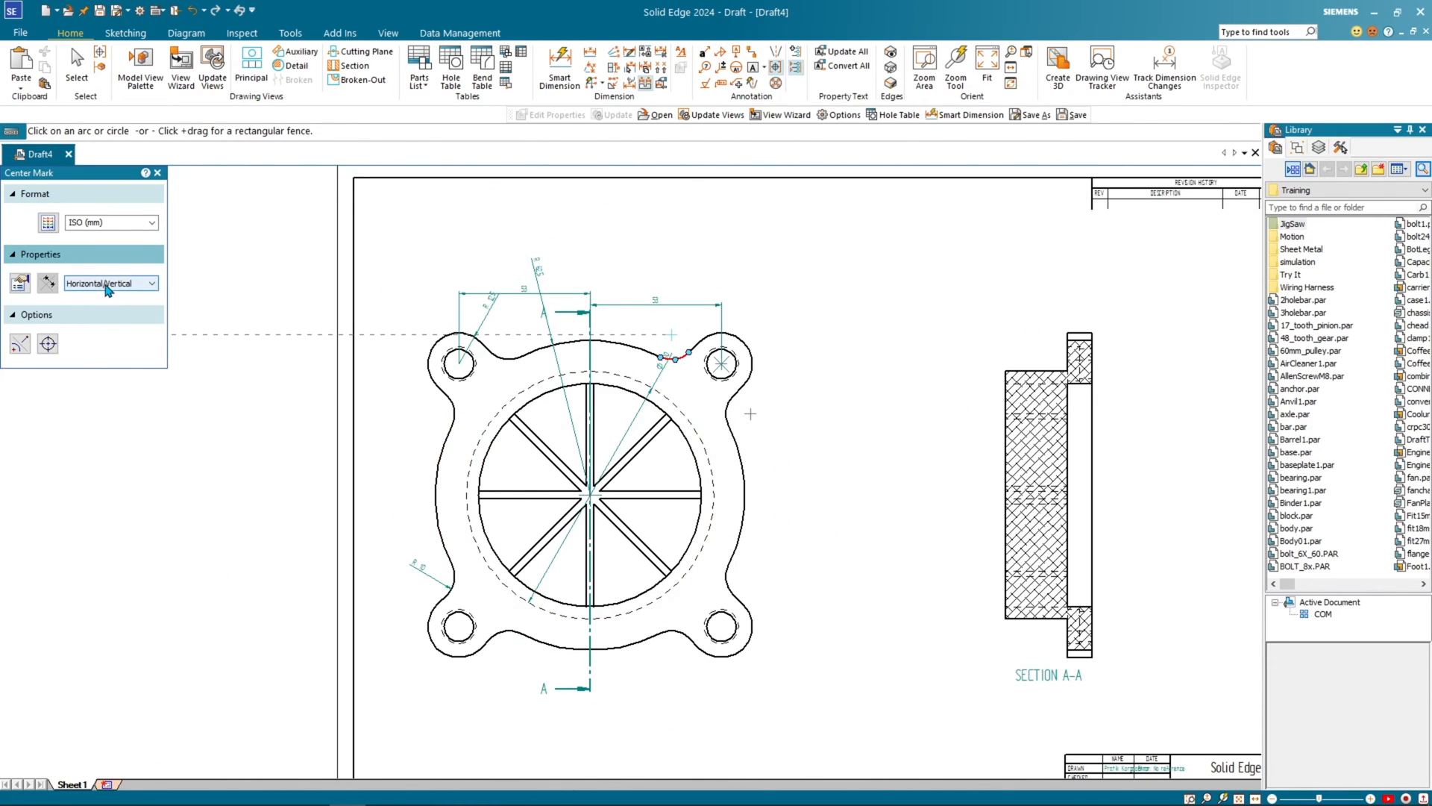
pyautogui.click(116, 318)
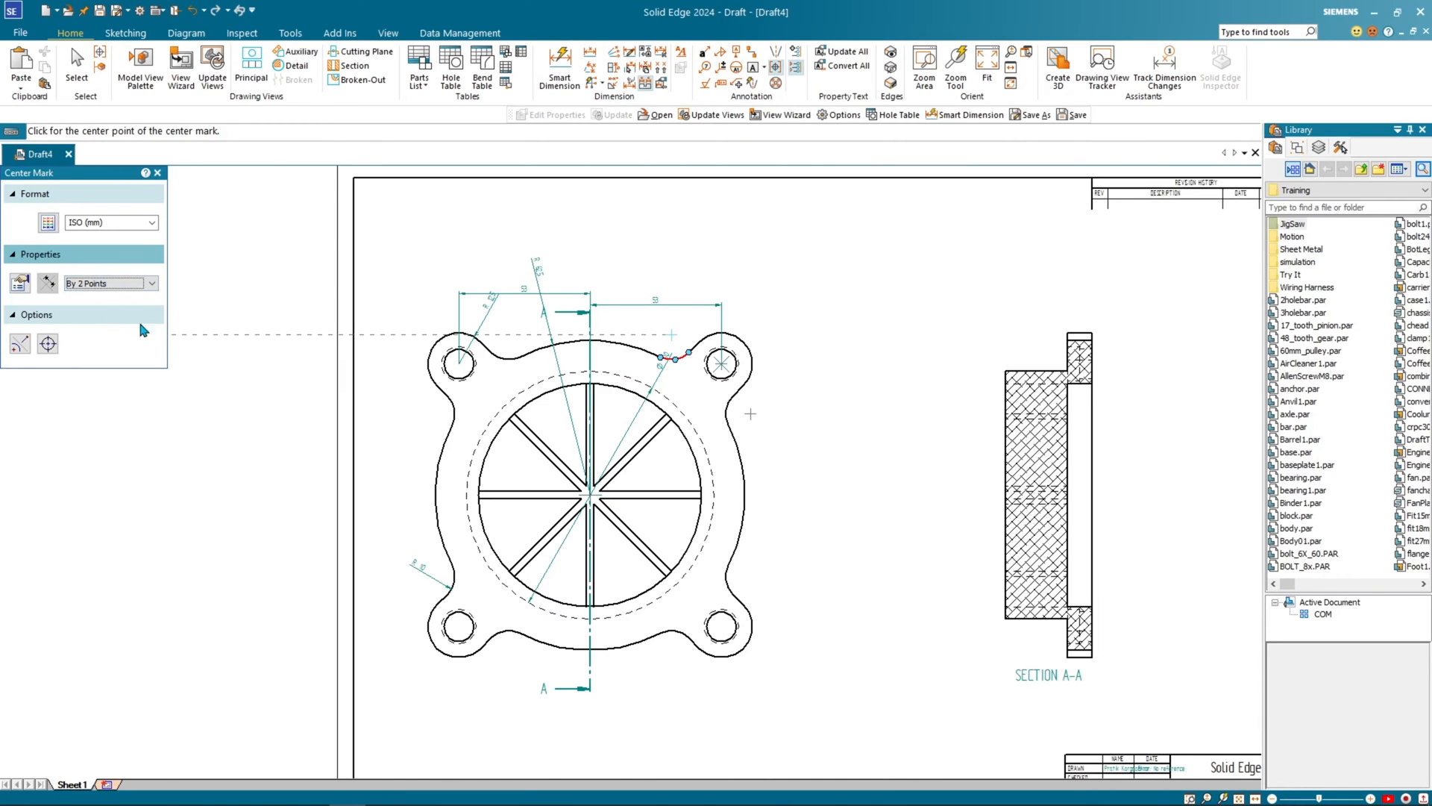
pyautogui.click(494, 446)
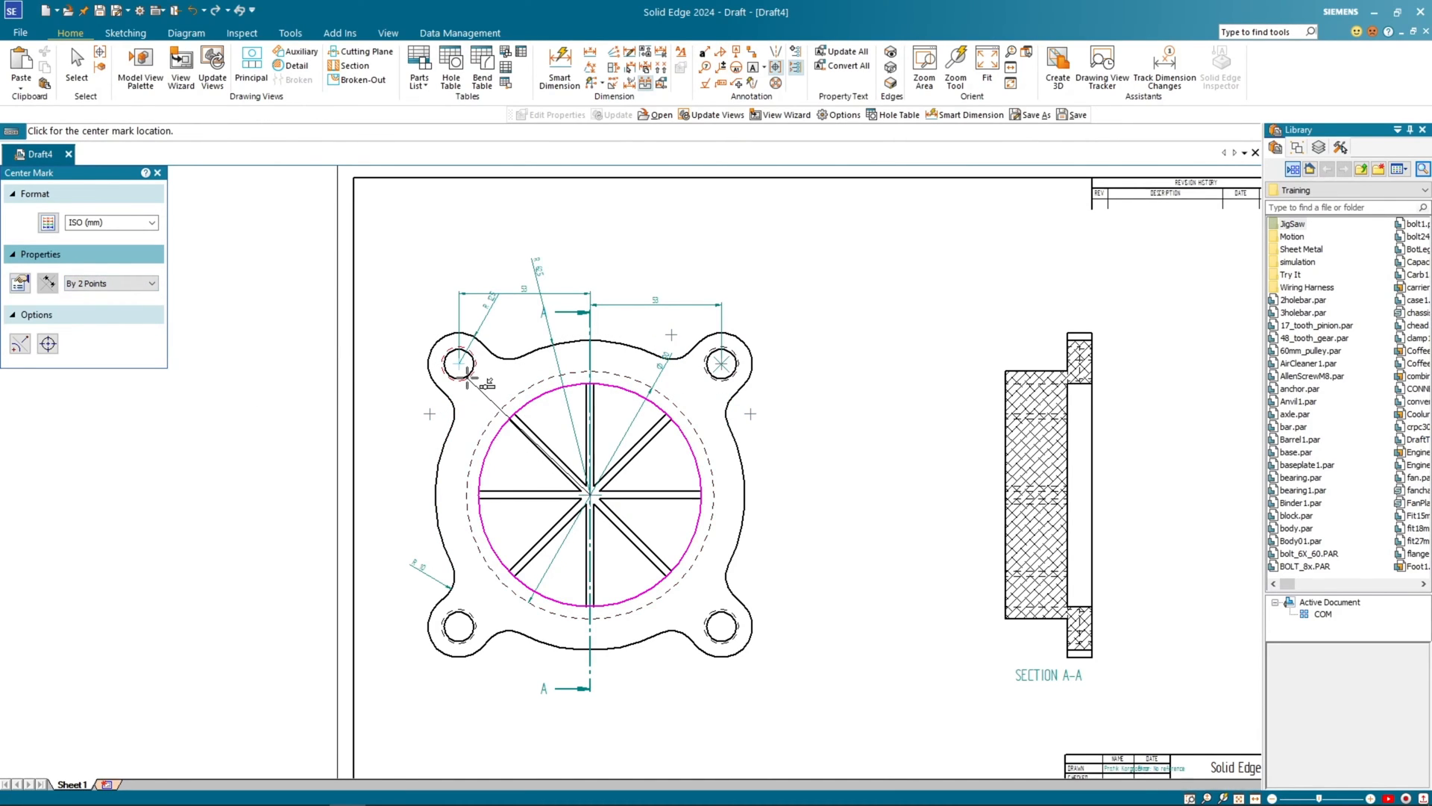
pyautogui.scroll(4, 466, 373)
pyautogui.click(467, 371)
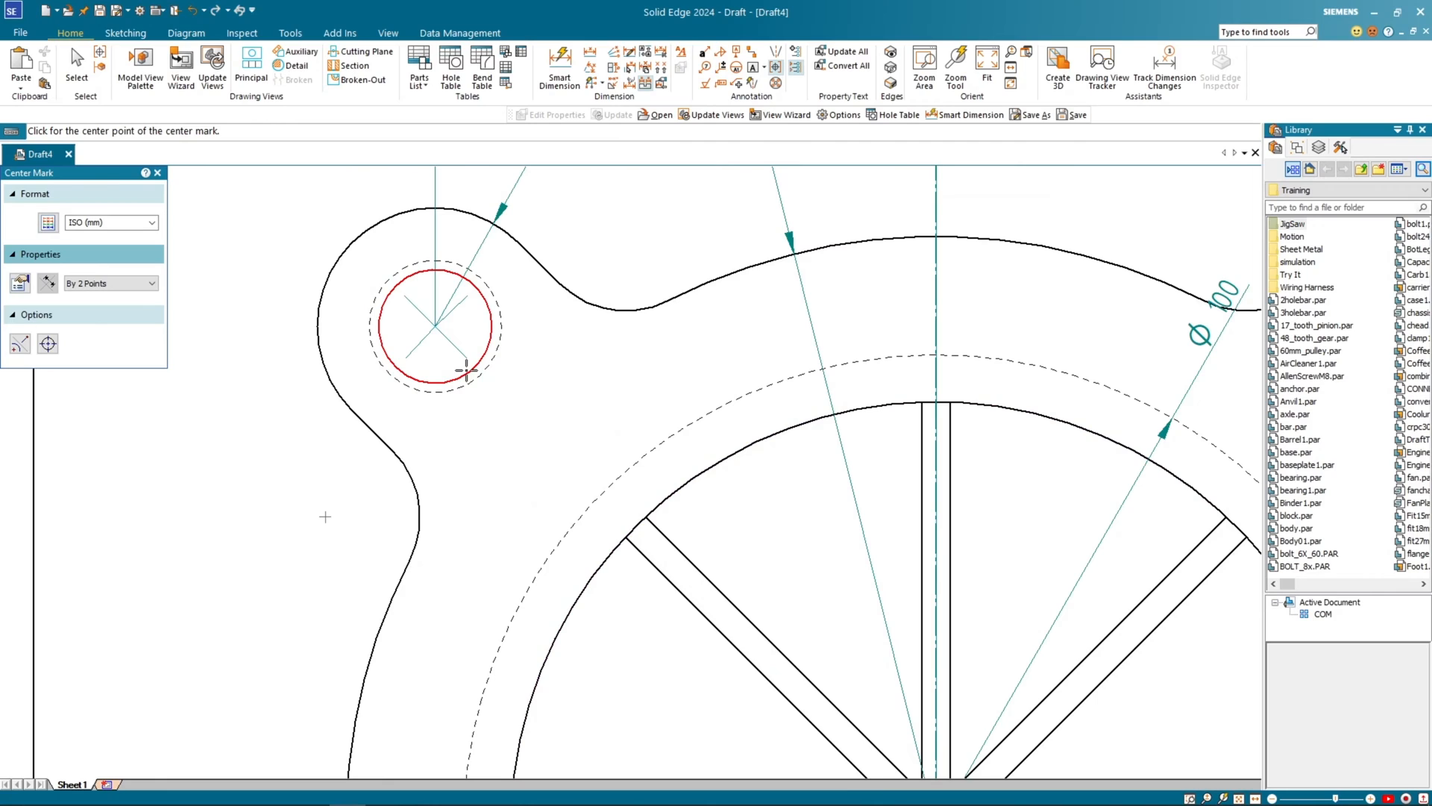
pyautogui.scroll(-4, 518, 457)
pyautogui.press('Escape')
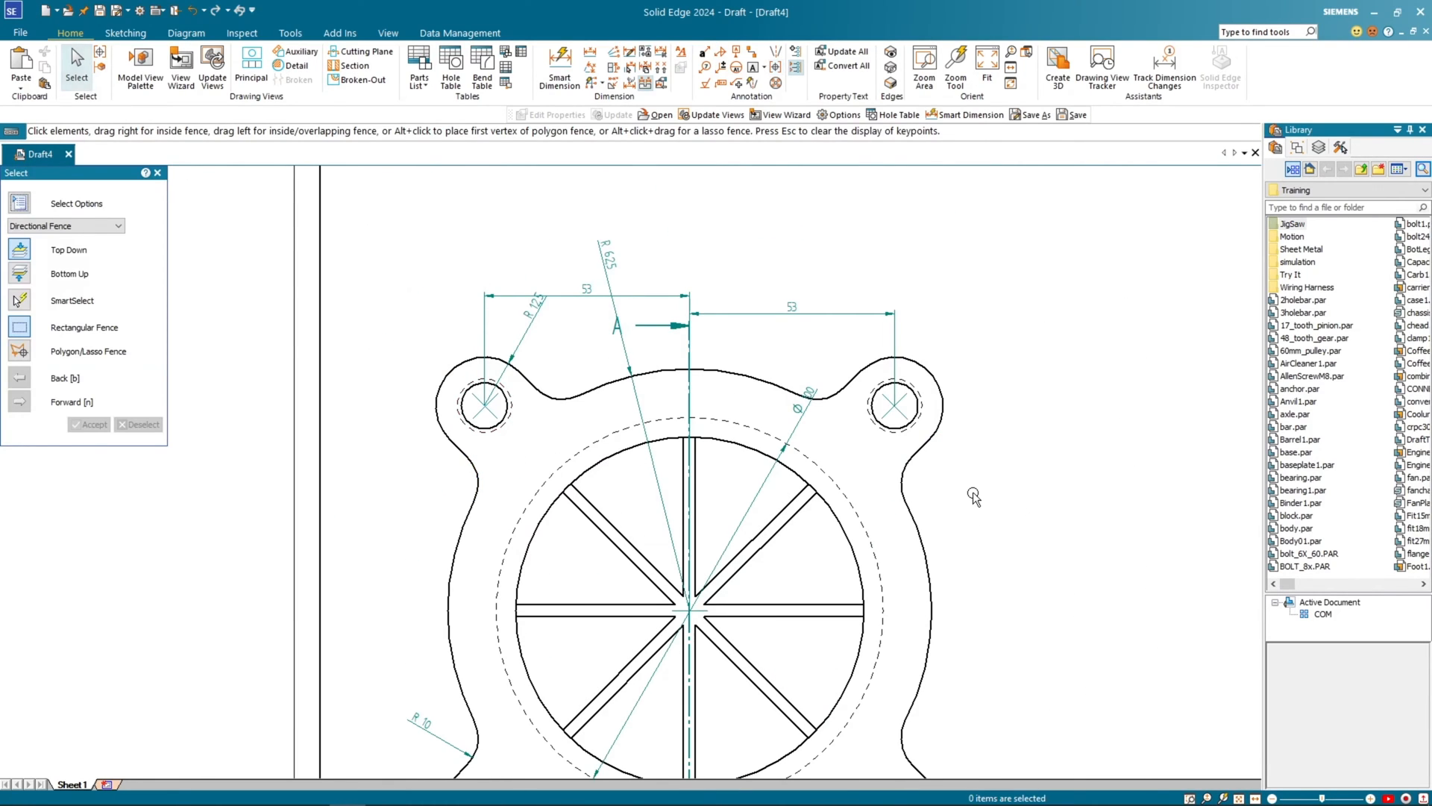
# Step: Add a Nominal Angle Between dimension from the fan center mark's horizontal line to the upper-right hole's center mark, outside the fan outline
pyautogui.scroll(-3, 972, 492)
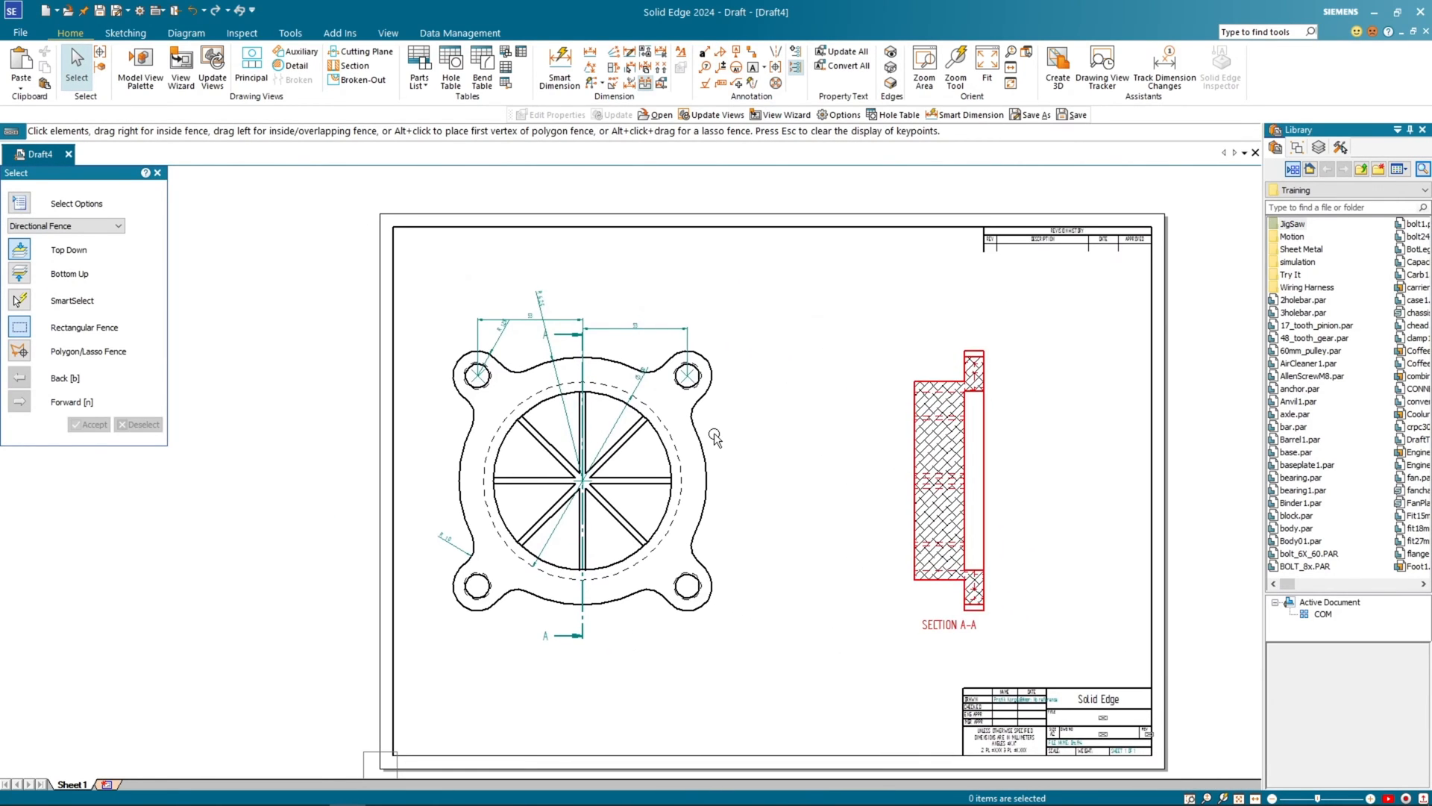
pyautogui.scroll(3, 637, 453)
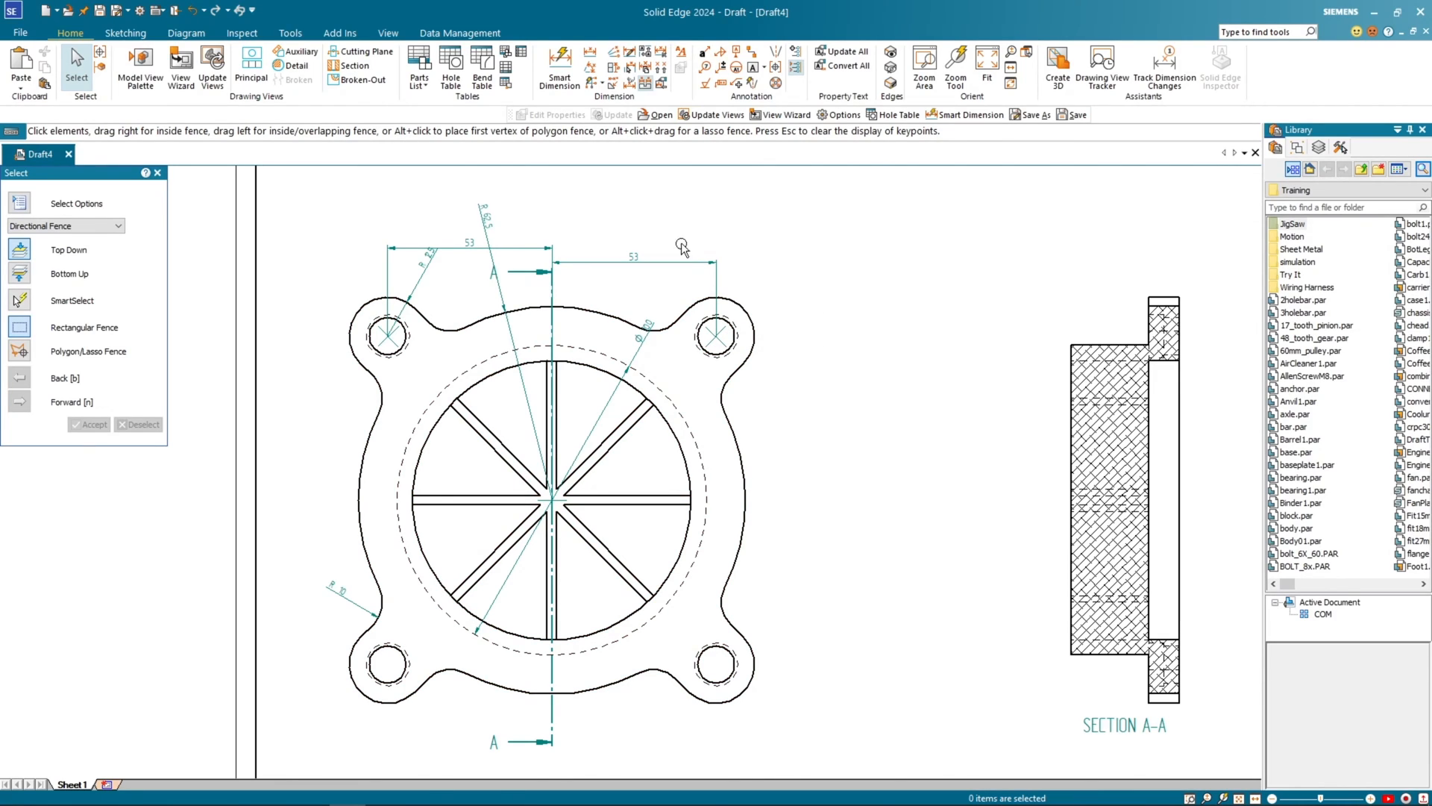
pyautogui.click(595, 69)
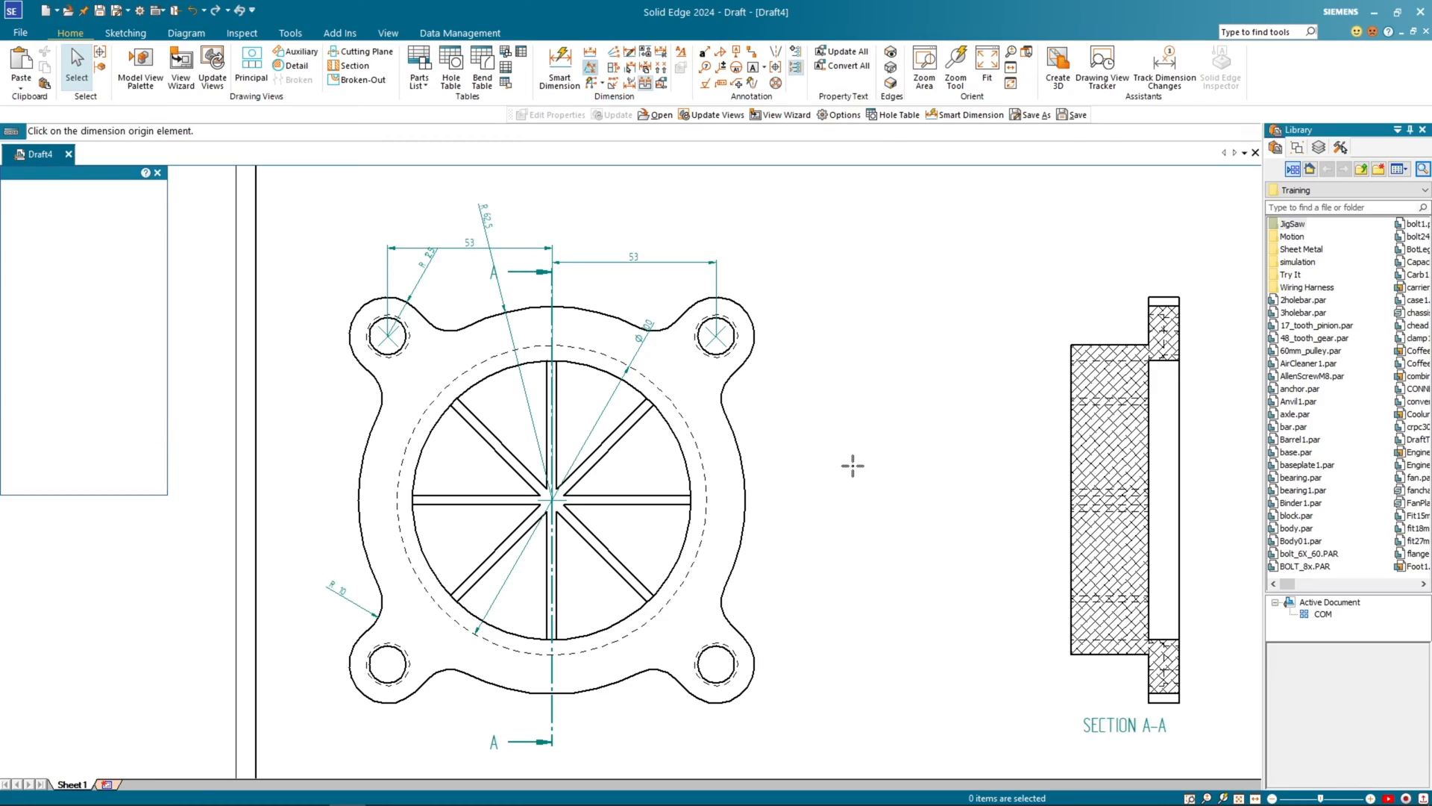
pyautogui.click(553, 498)
pyautogui.click(717, 335)
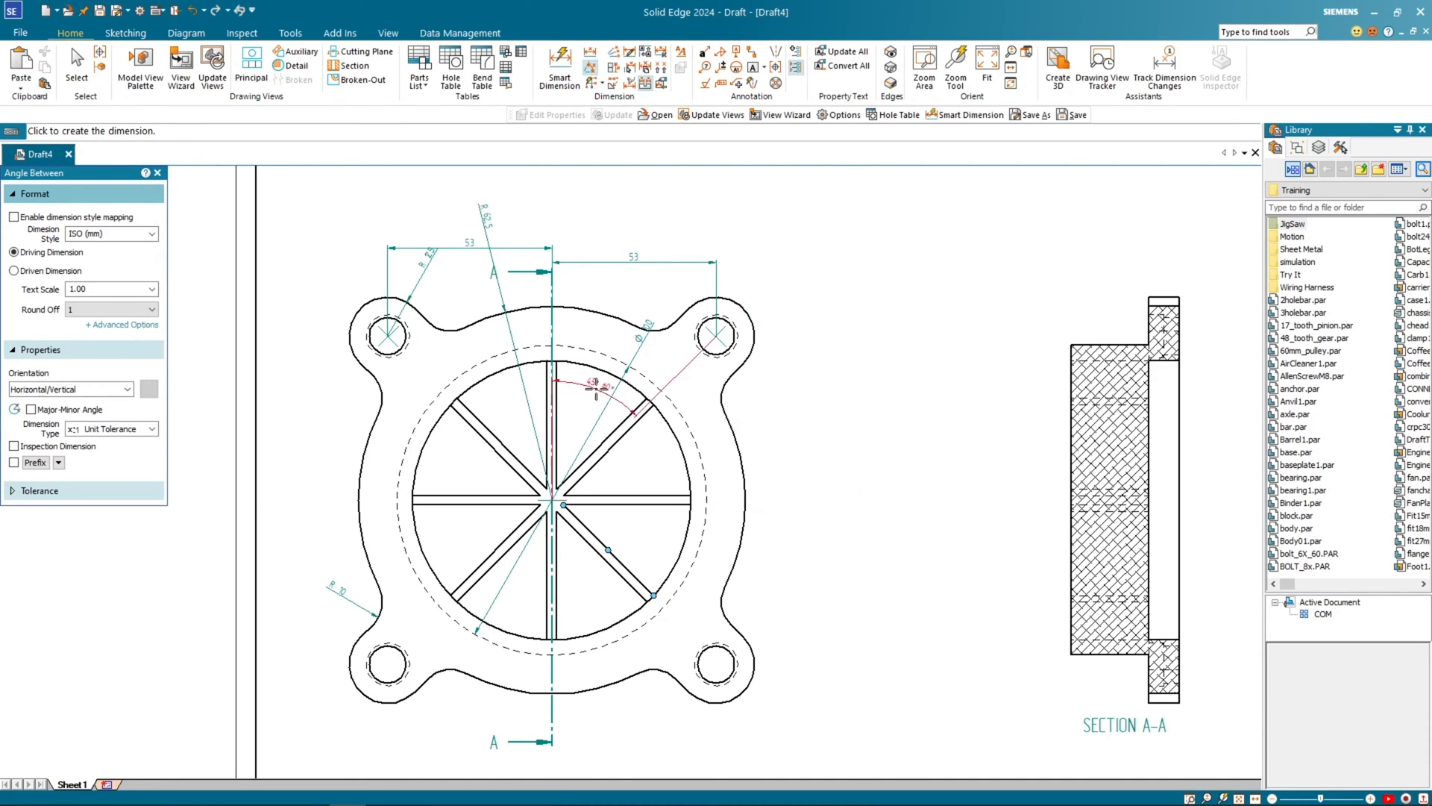
pyautogui.click(152, 429)
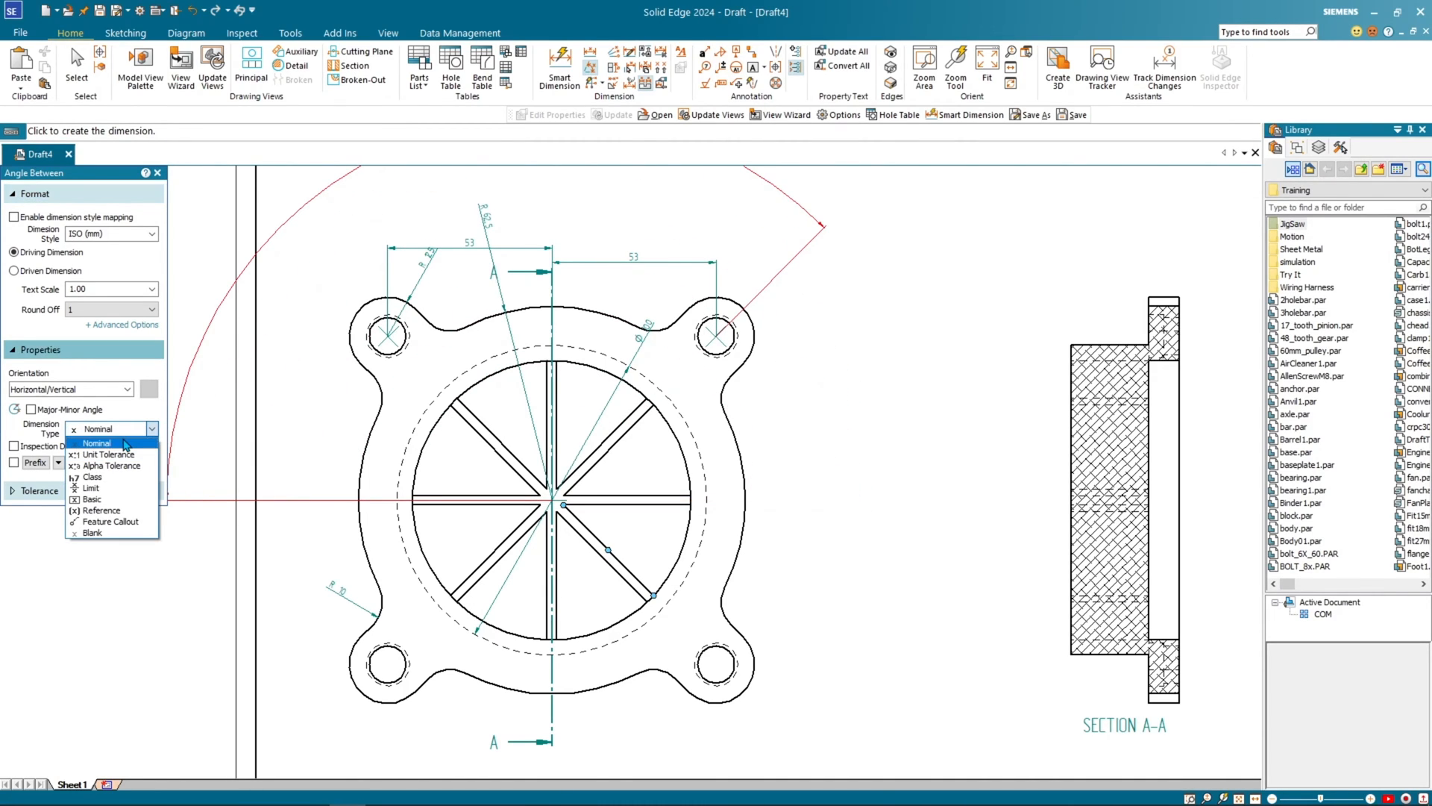
pyautogui.click(125, 445)
pyautogui.click(846, 379)
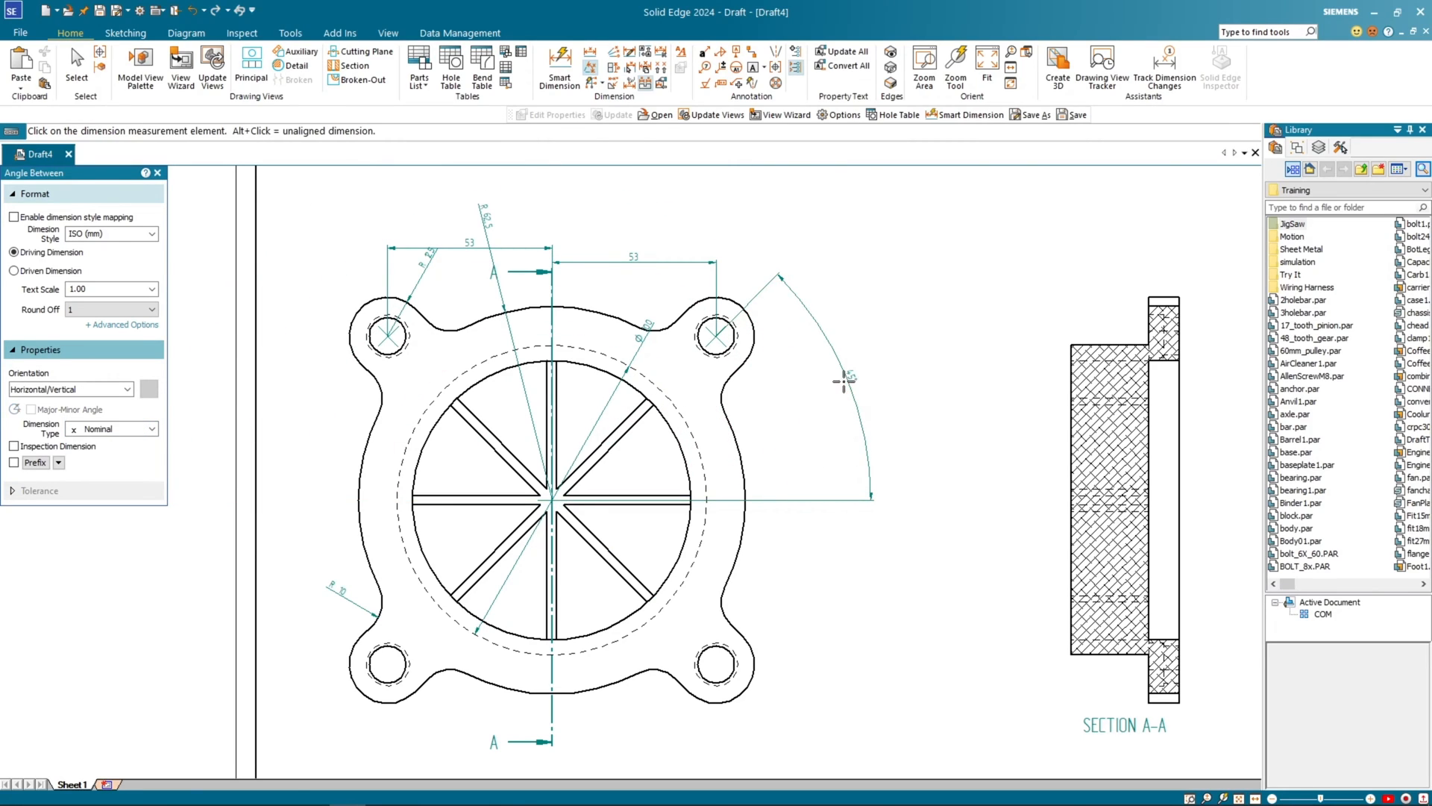
# Step: Add an angle dimension between the upper-right and upper-left hole center marks, above the principal view
pyautogui.click(407, 344)
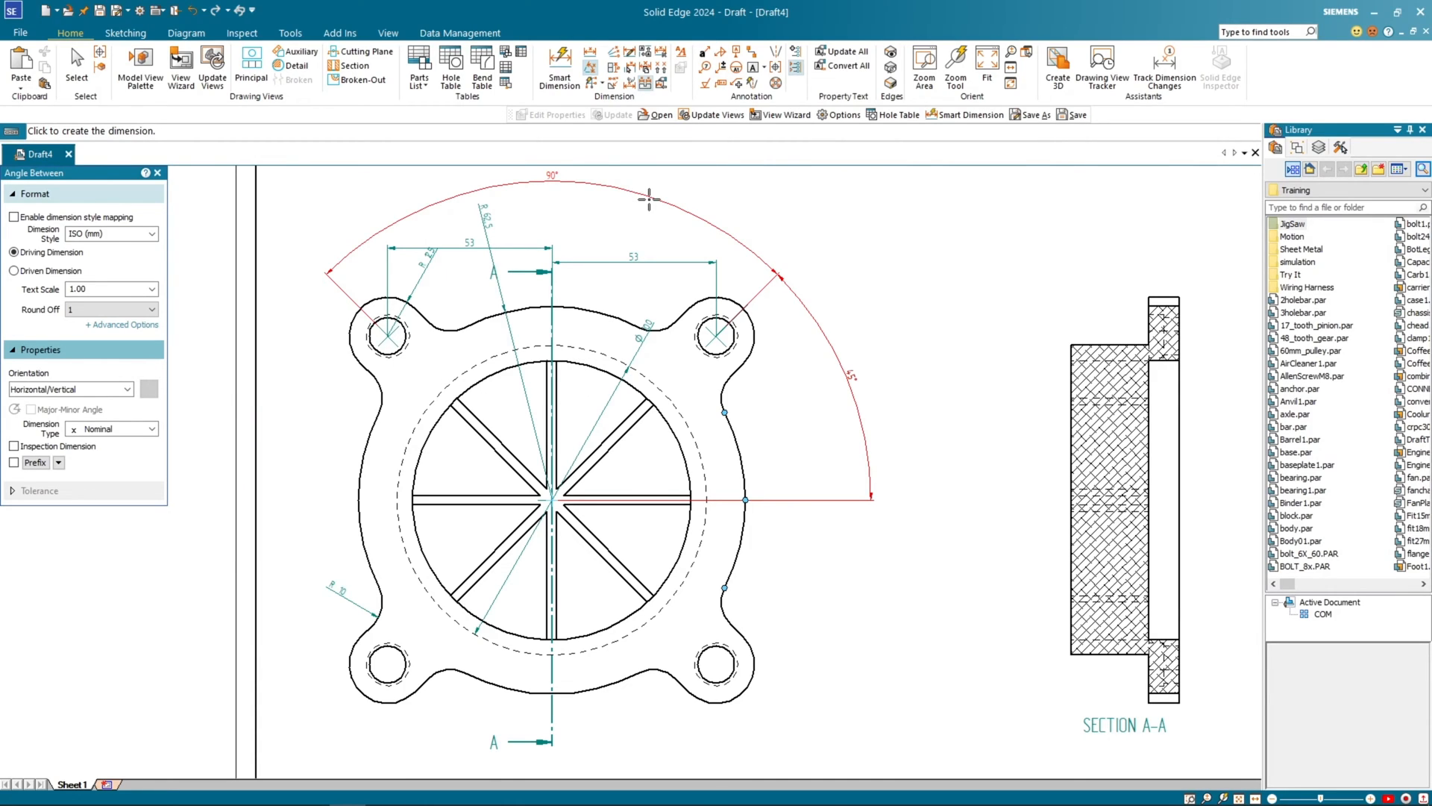
pyautogui.click(649, 199)
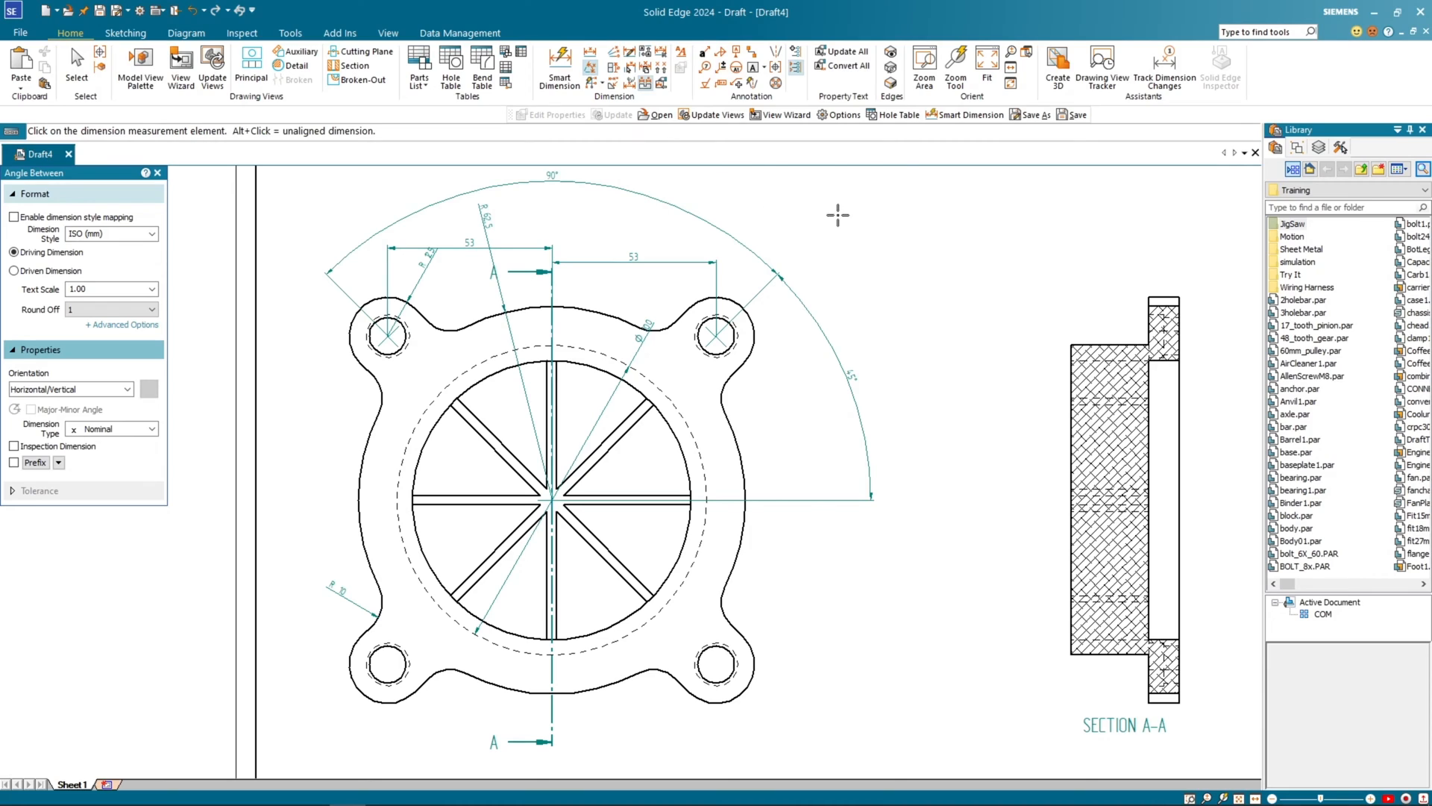
pyautogui.press('Escape')
# Step: Start a Distance Between dimension across the two edges of the lower vertical rib in the principal view
pyautogui.hotkey('ctrl', 'f')
pyautogui.scroll(5, 716, 295)
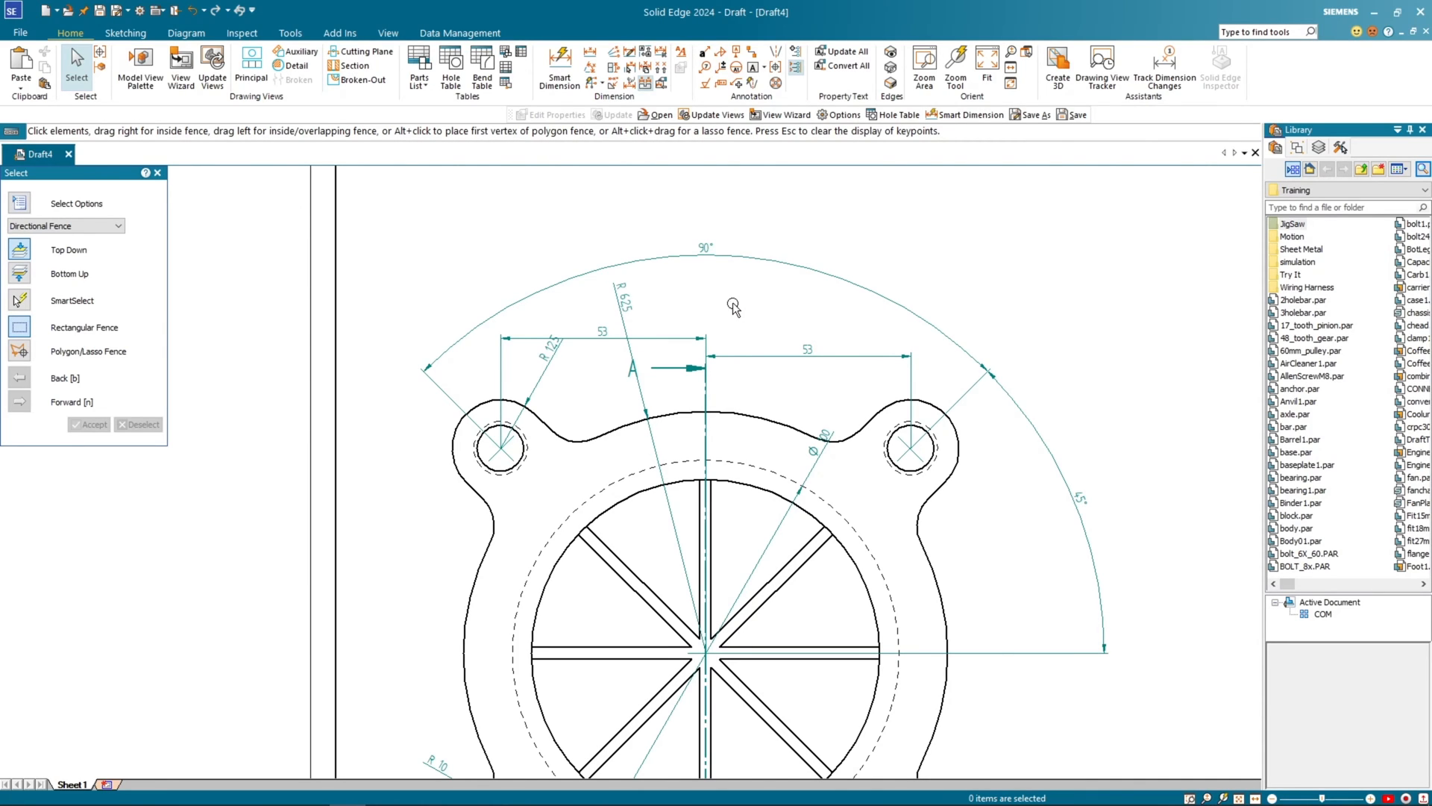
pyautogui.moveTo(794, 383); pyautogui.dragTo(638, 200, button='middle')
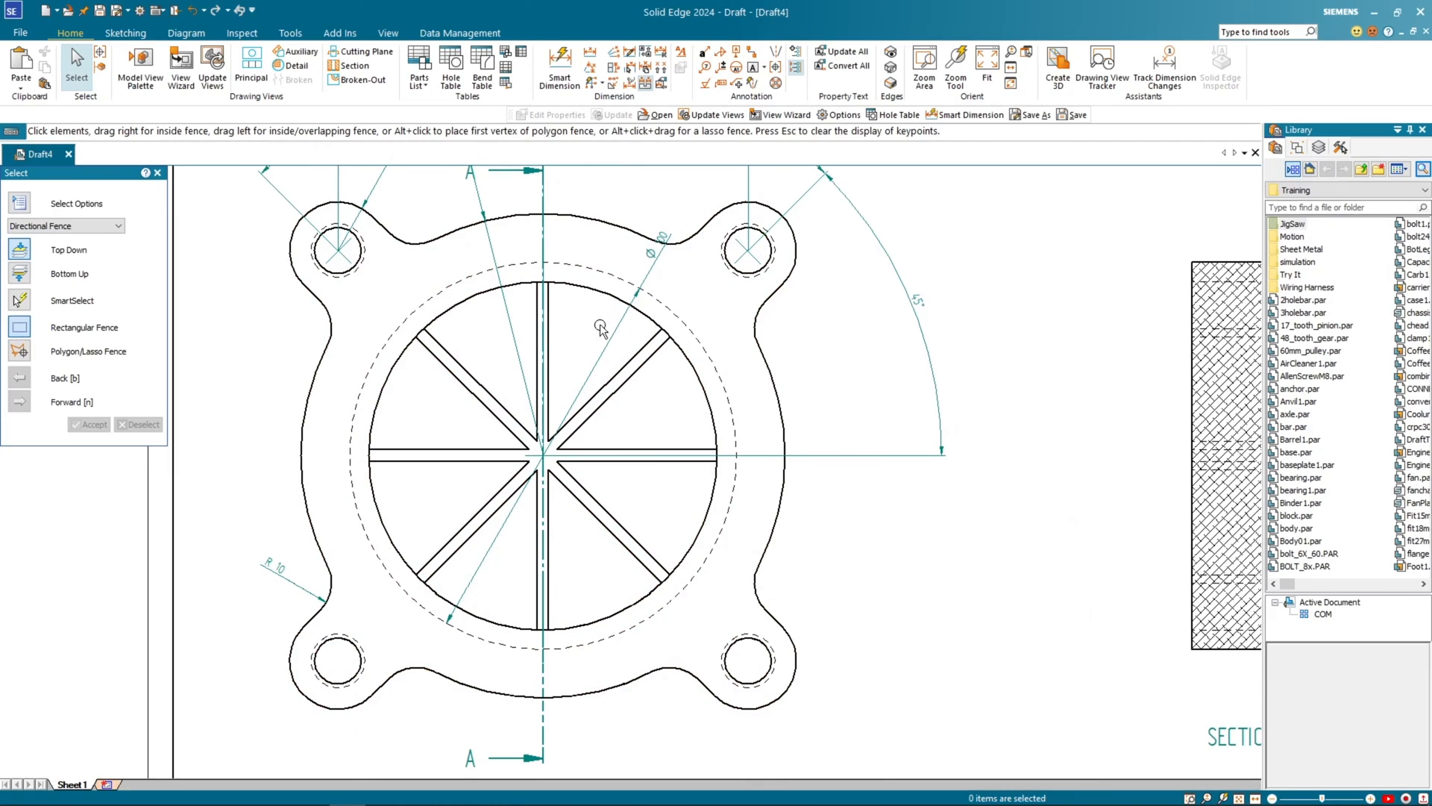
pyautogui.scroll(1, 539, 515)
pyautogui.moveTo(610, 589); pyautogui.dragTo(701, 312, button='middle')
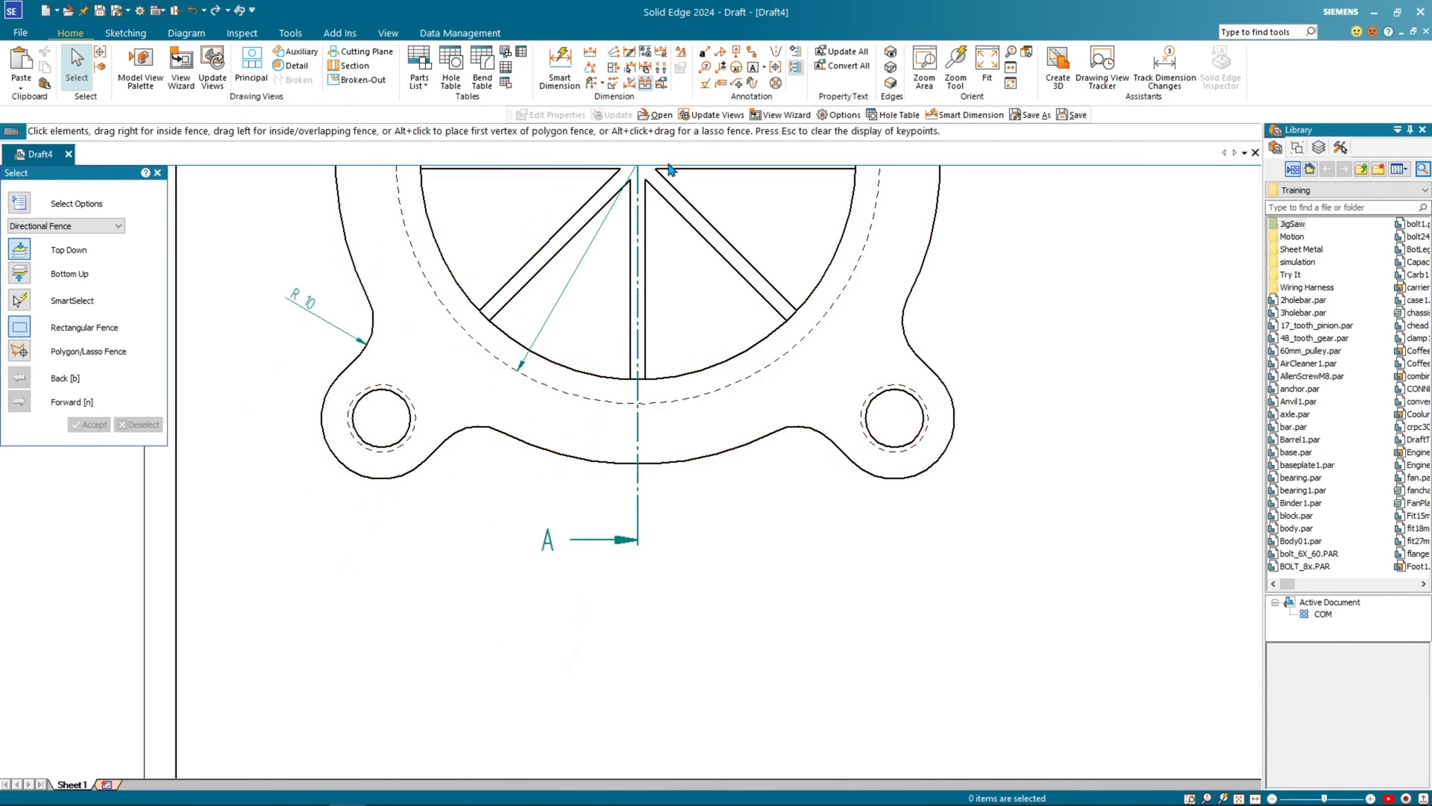
pyautogui.click(590, 60)
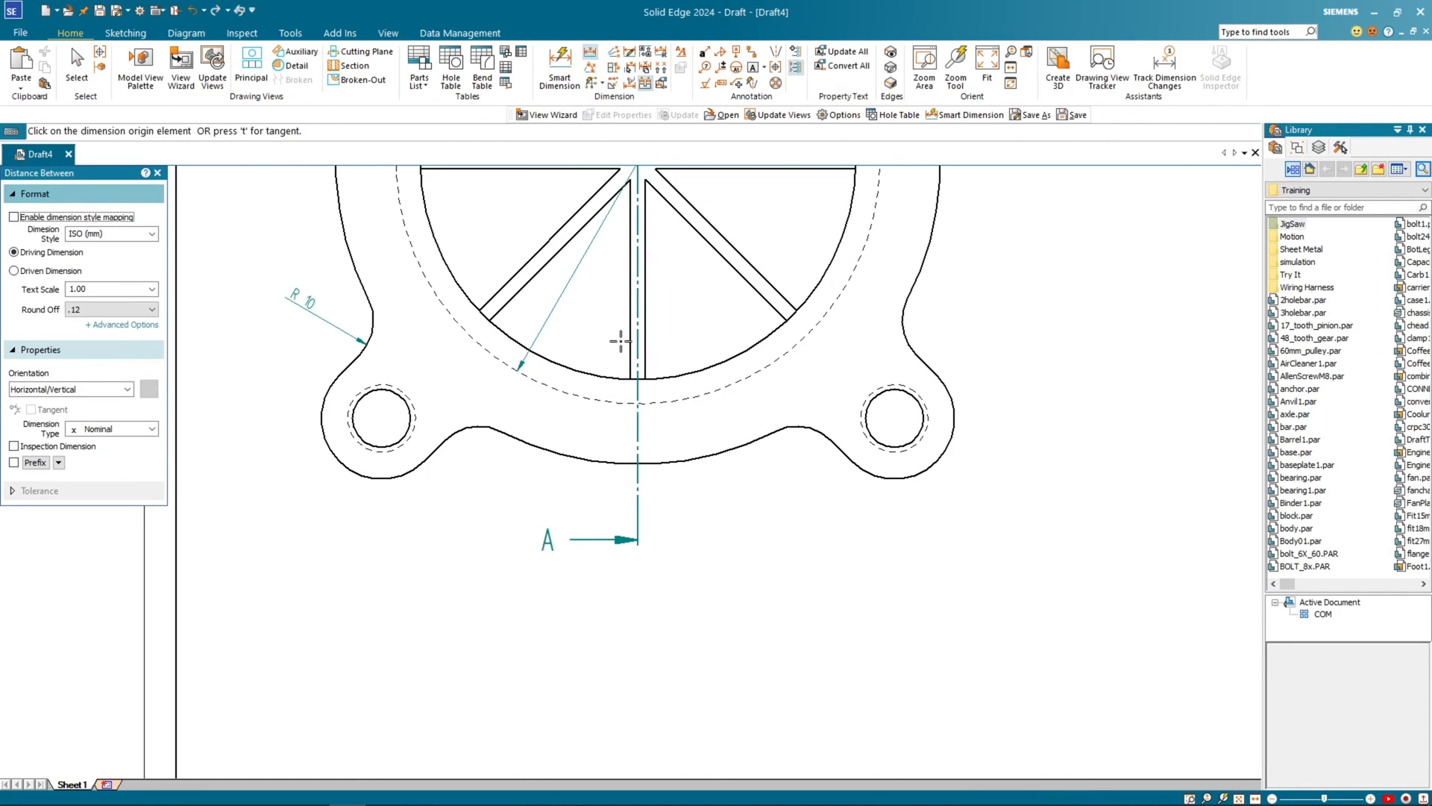
pyautogui.click(631, 347)
pyautogui.click(644, 348)
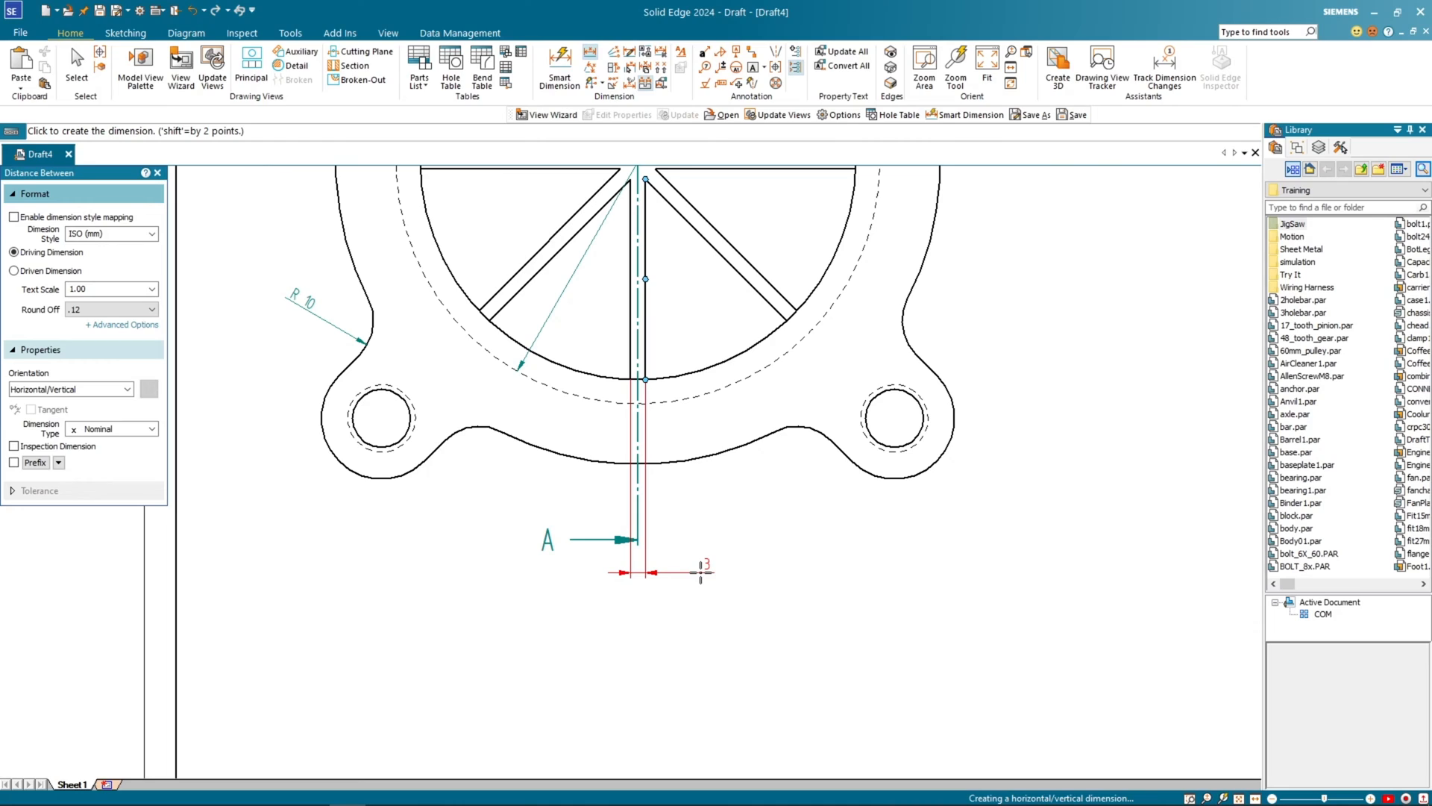
# Step: Set the dimension prefix to 8X with an empty suffix, and place the rib thickness dimension below the principal view
pyautogui.click(35, 463)
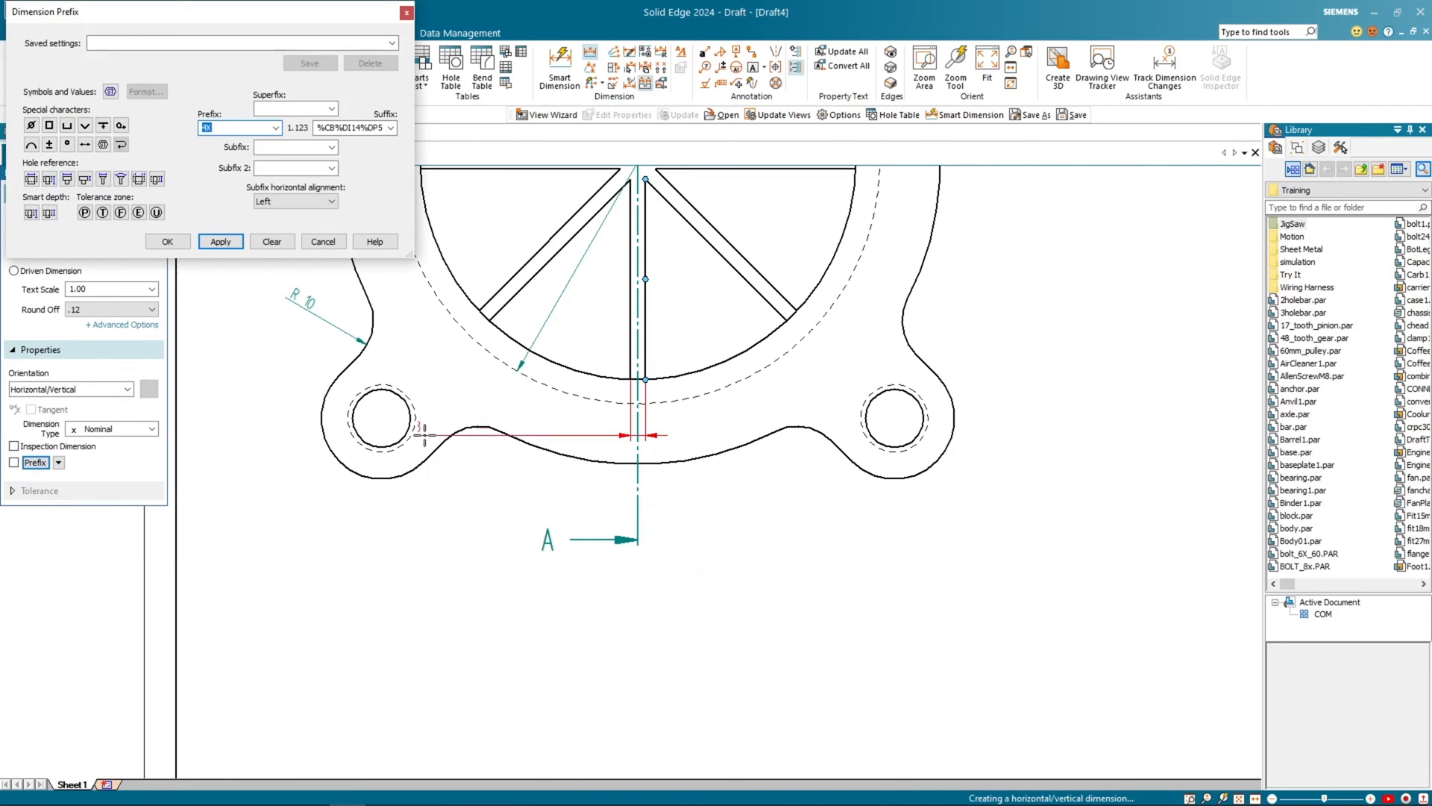
pyautogui.click(373, 129)
pyautogui.press('Delete')
pyautogui.doubleClick(222, 130)
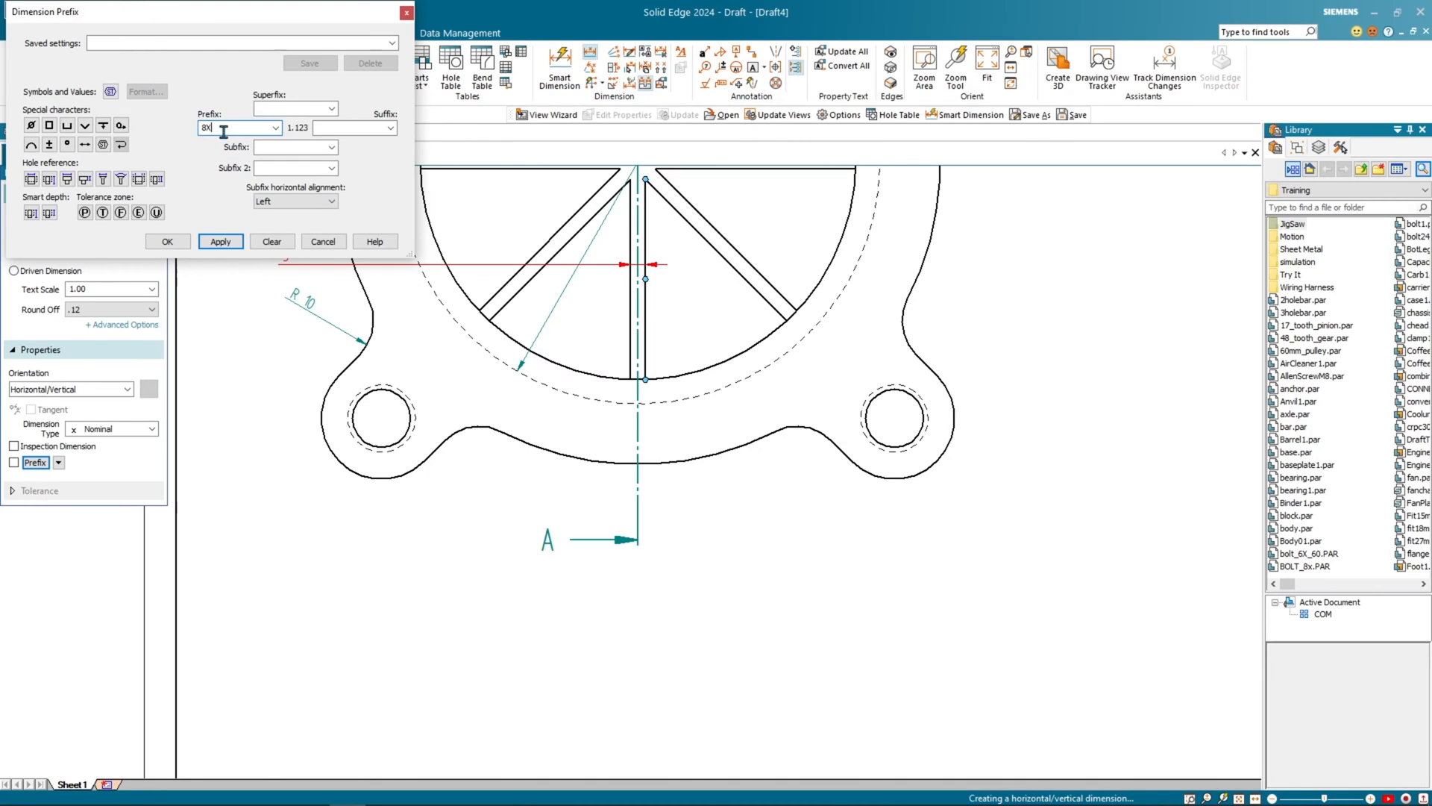
pyautogui.click(701, 525)
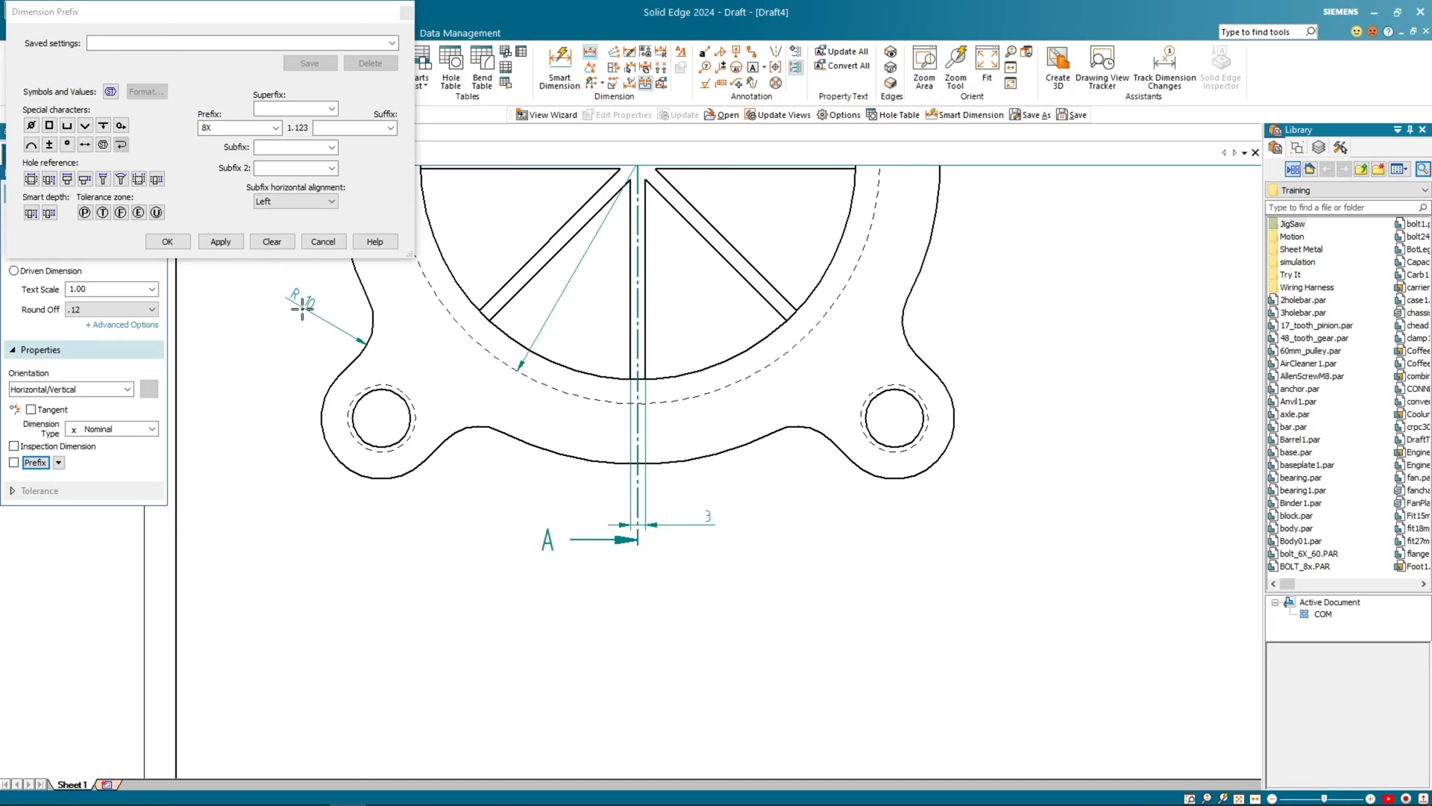
pyautogui.click(220, 243)
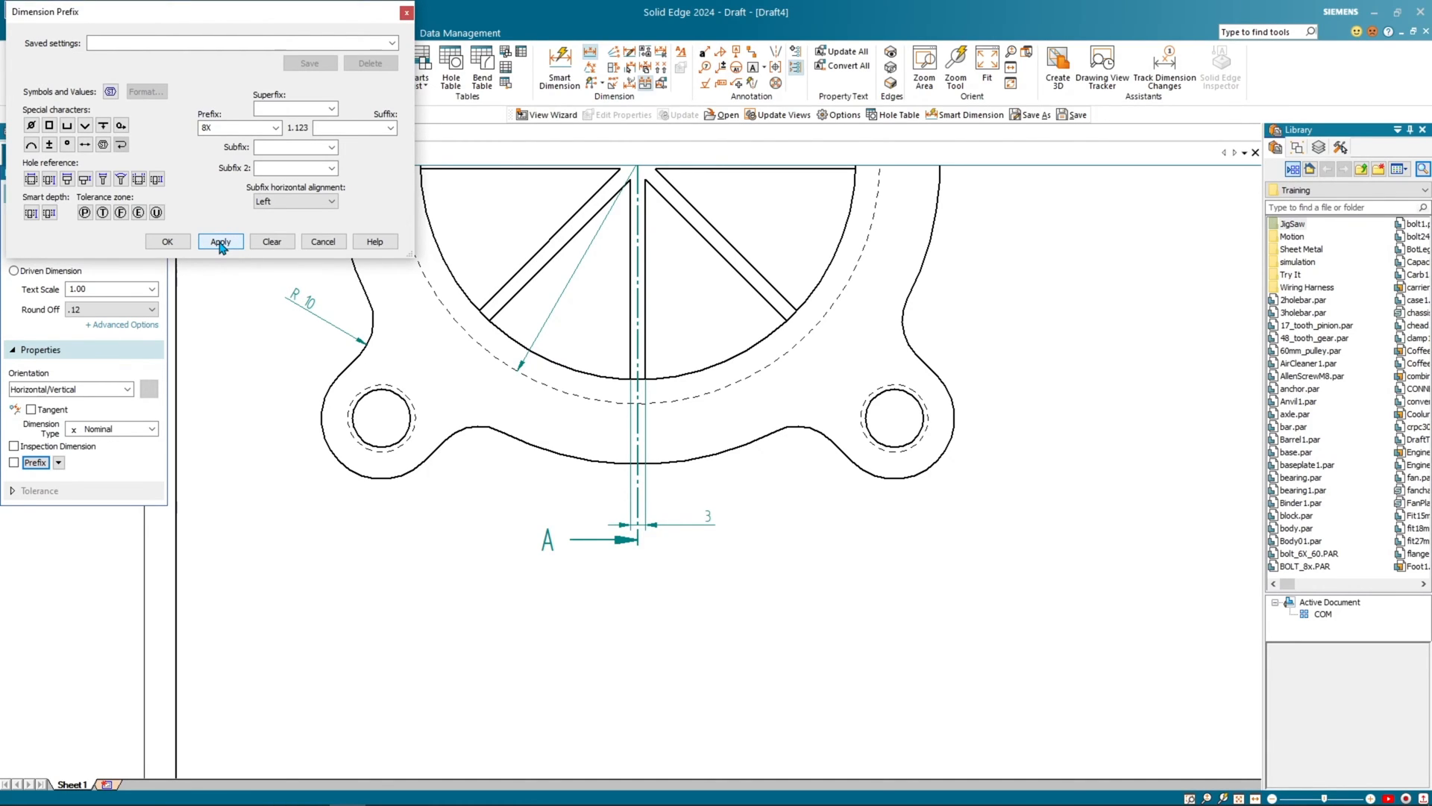
pyautogui.click(178, 241)
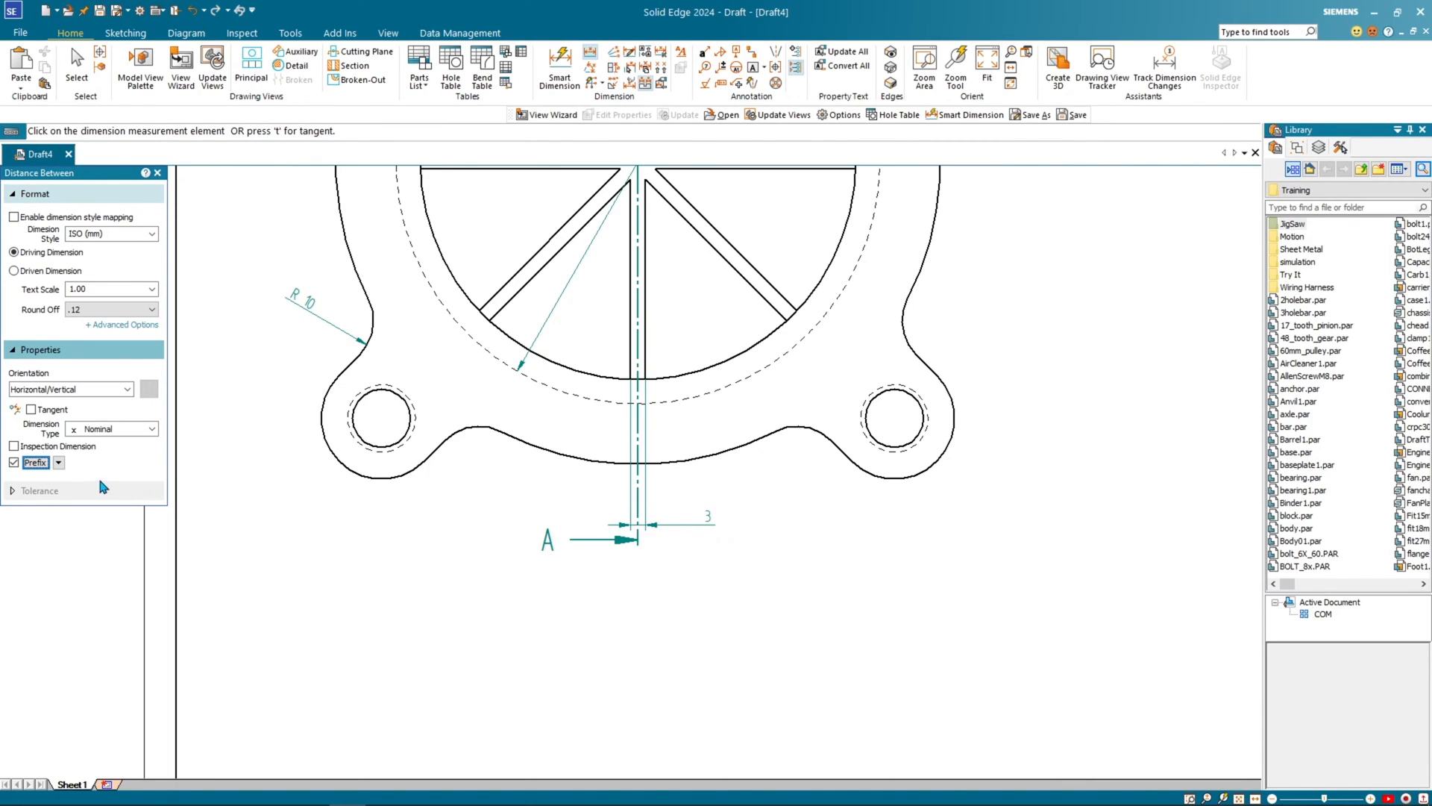
# Step: Apply the 8X prefix to the rib thickness dimension below the principal view
pyautogui.press('Escape')
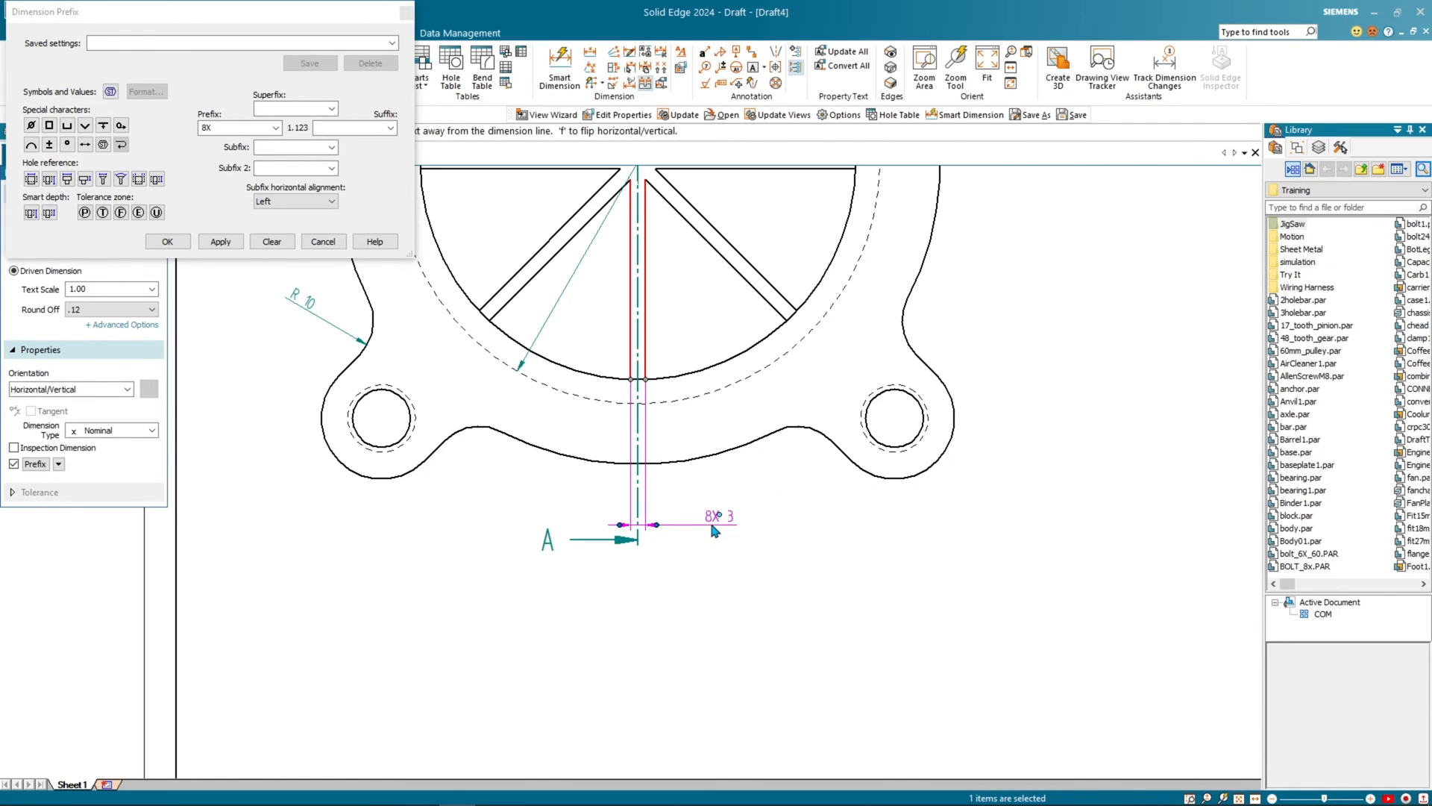
pyautogui.click(167, 241)
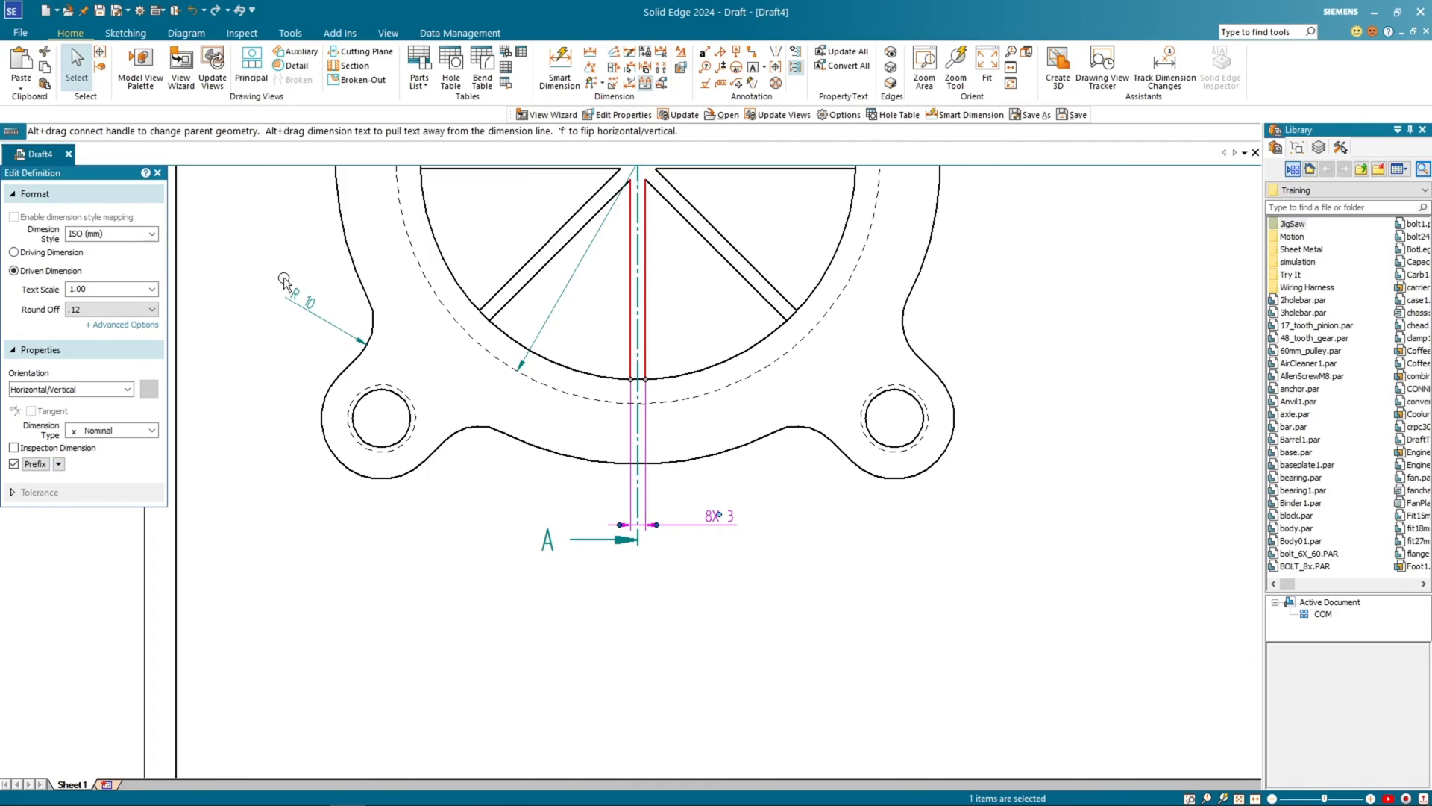
pyautogui.press('Escape')
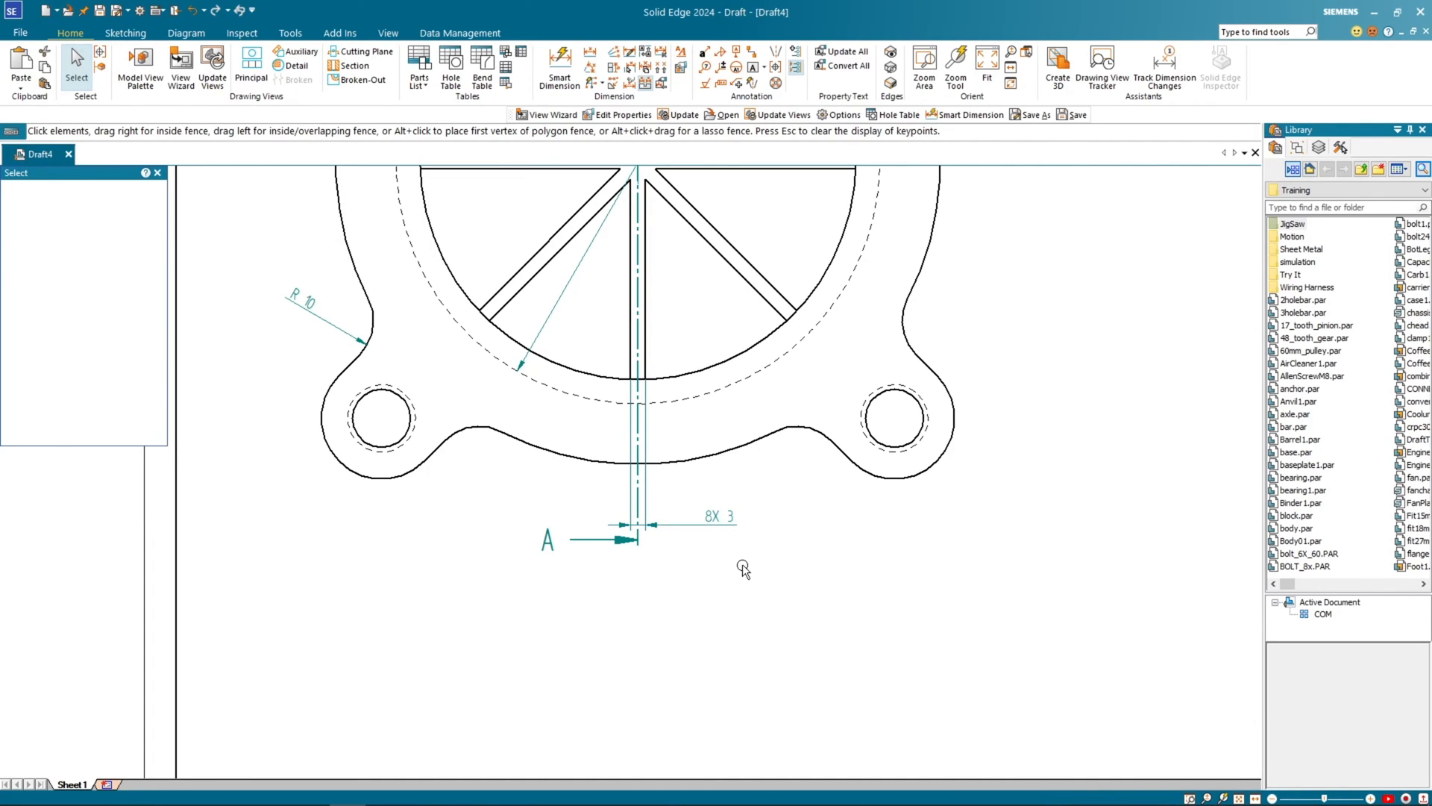
# Step: Add a Smart Dimension with a diameter-symbol prefix between the upper and lower bore edges in Section A-A, placed outside the section's flange side
pyautogui.scroll(-1, 743, 566)
pyautogui.scroll(-1, 753, 537)
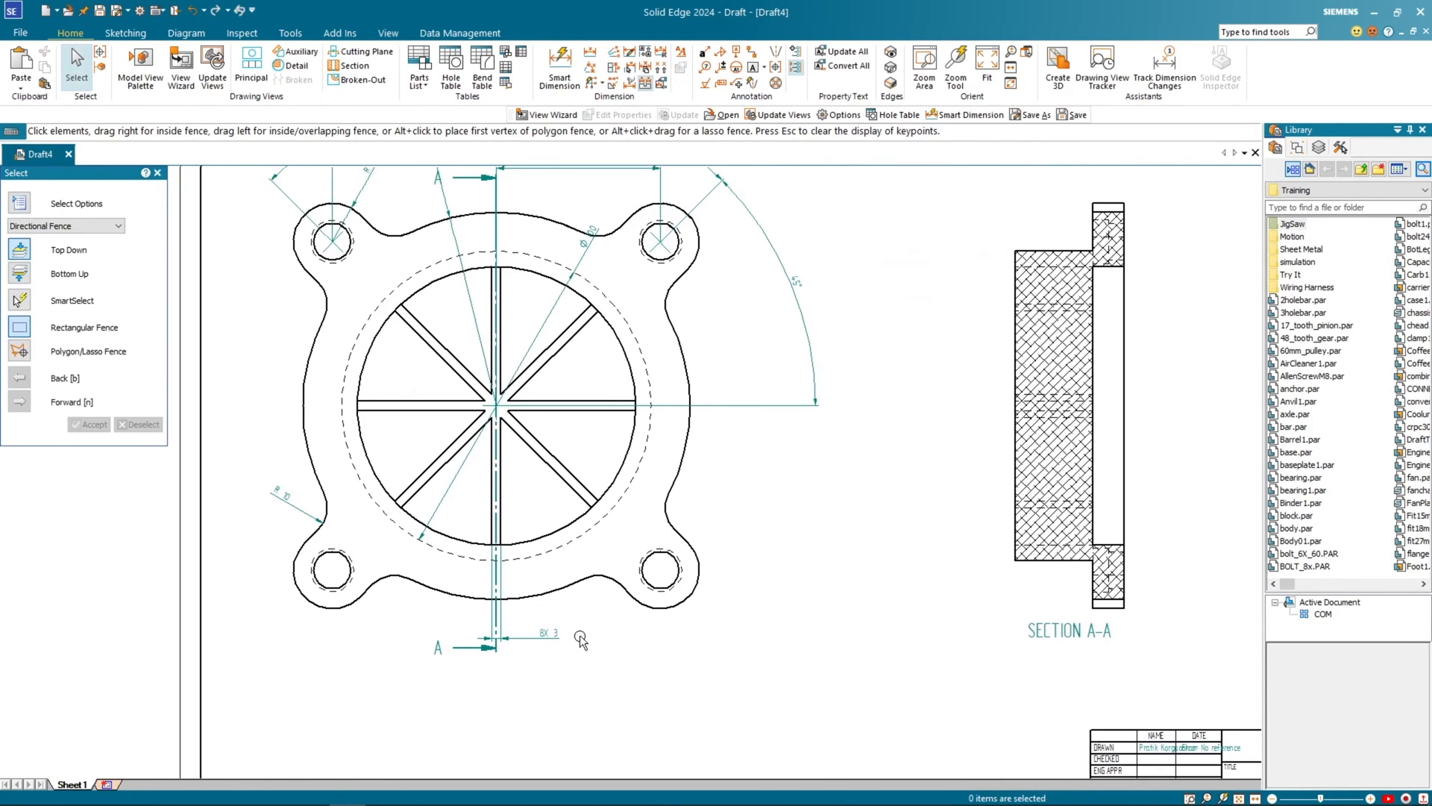
pyautogui.moveTo(1044, 476); pyautogui.dragTo(827, 448, button='middle')
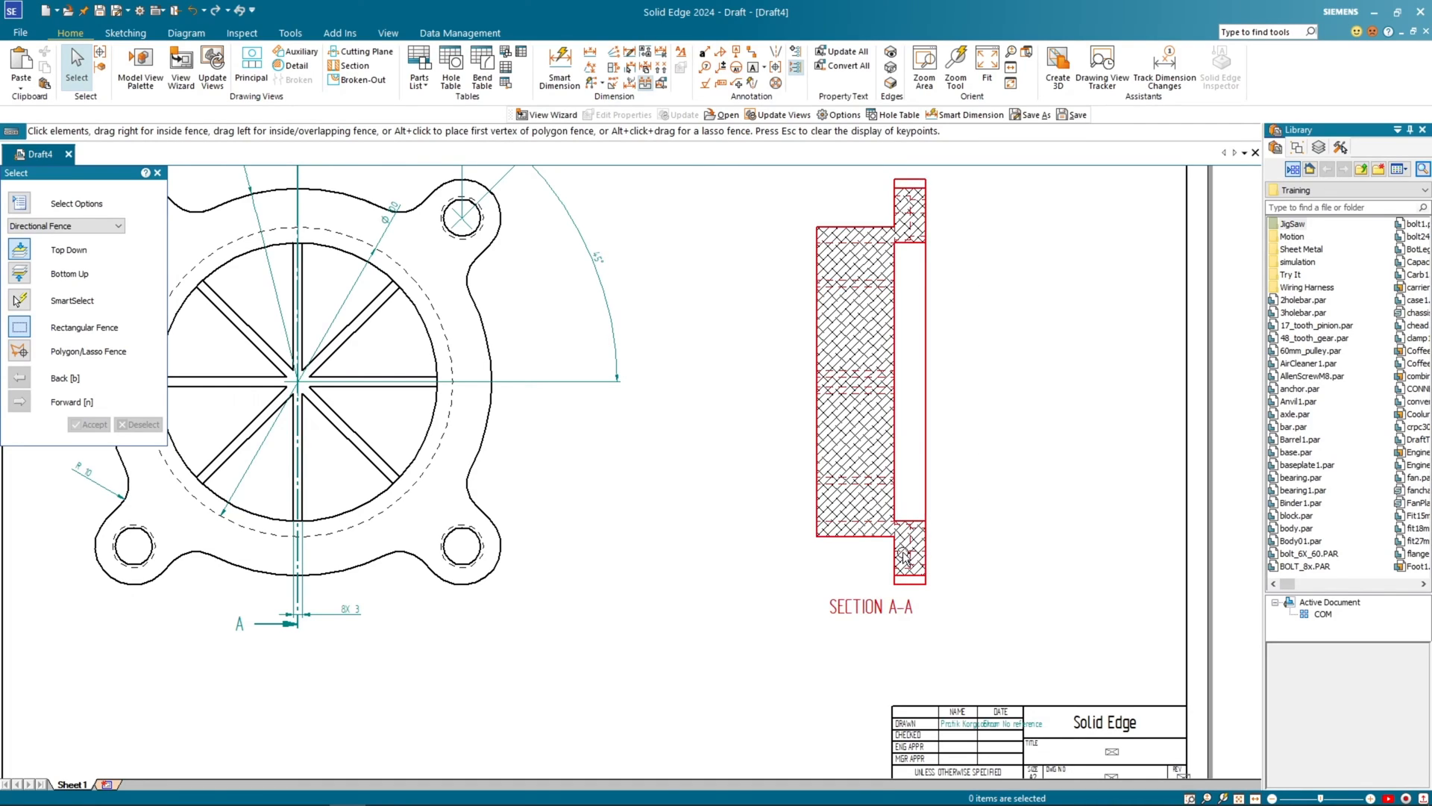
pyautogui.click(561, 68)
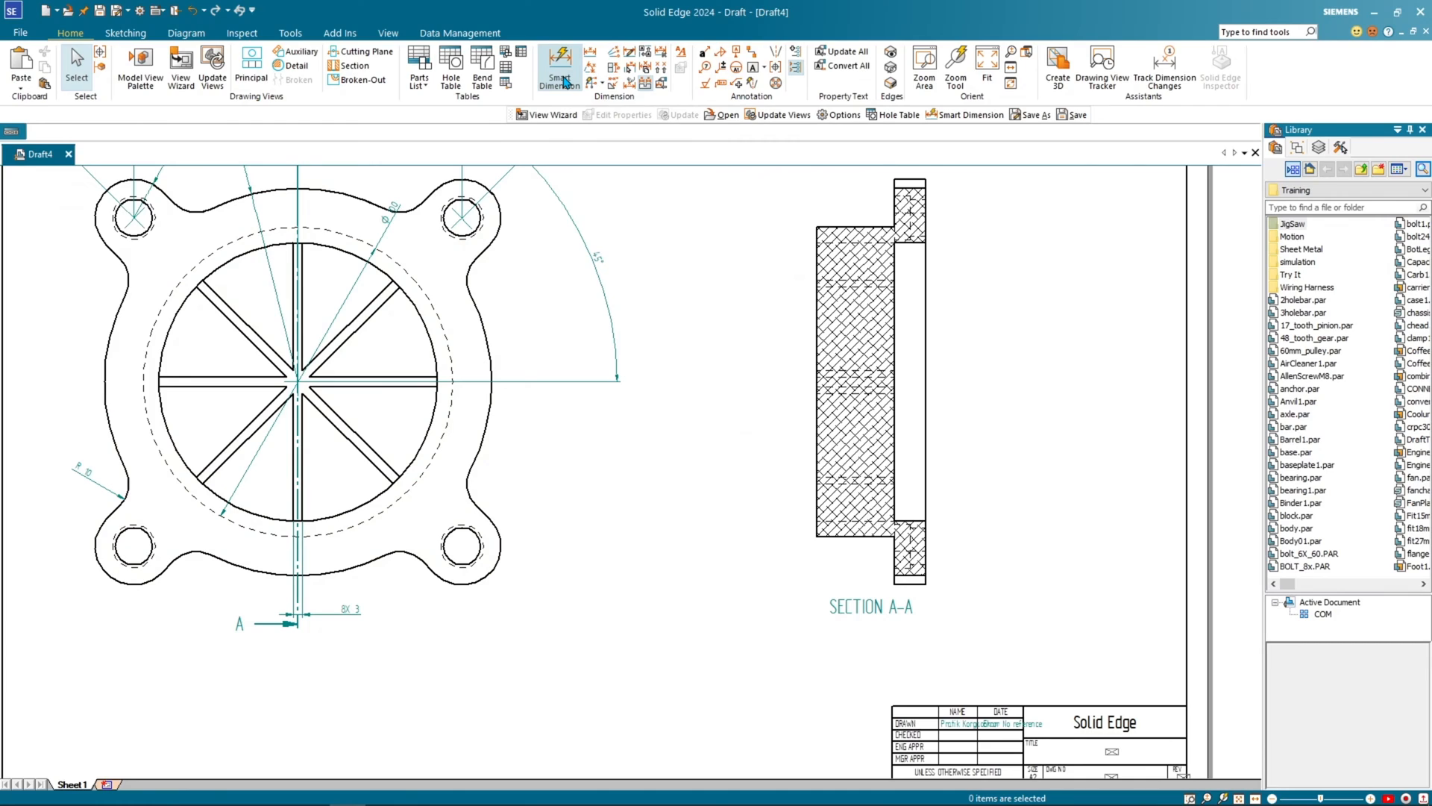
pyautogui.click(911, 246)
pyautogui.click(910, 520)
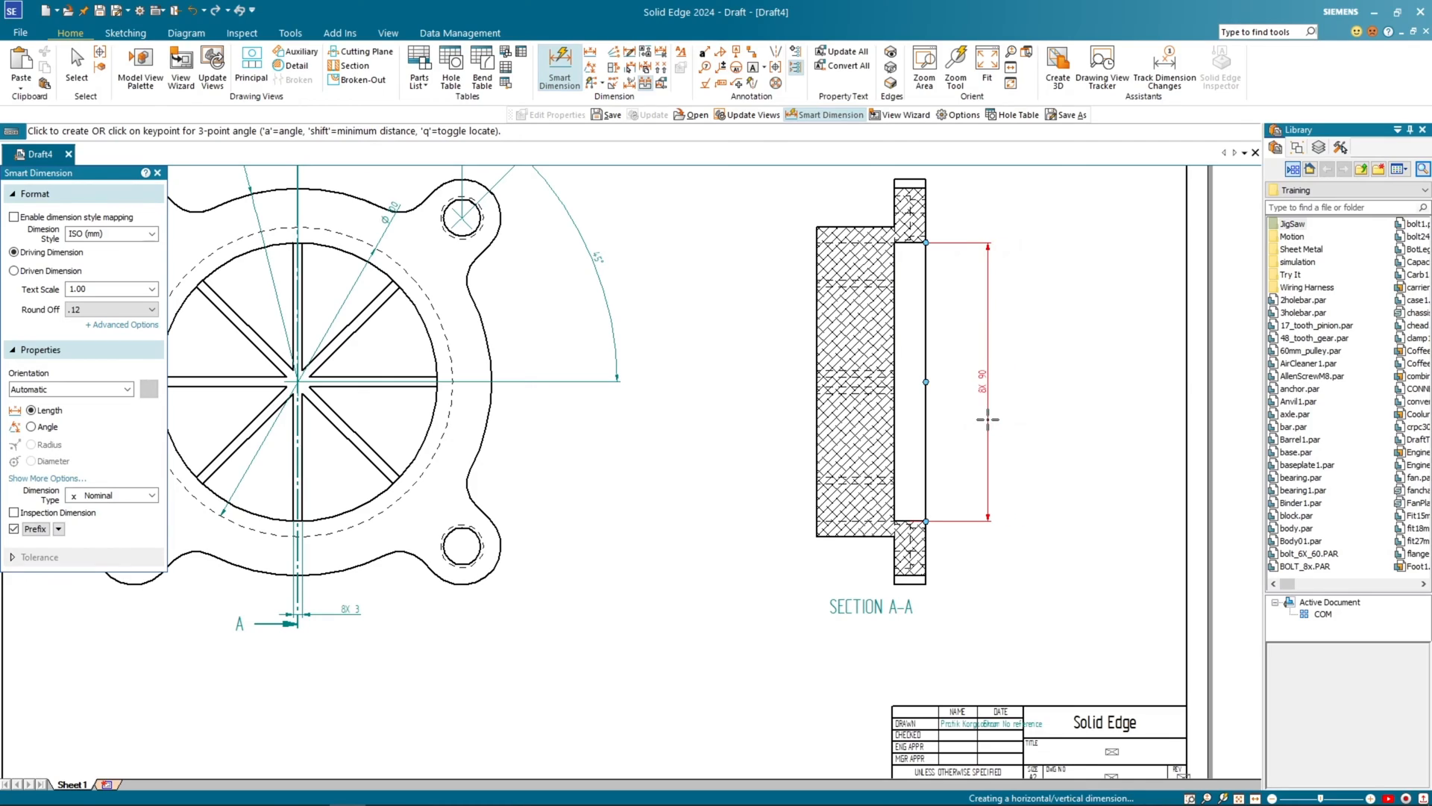
pyautogui.click(35, 528)
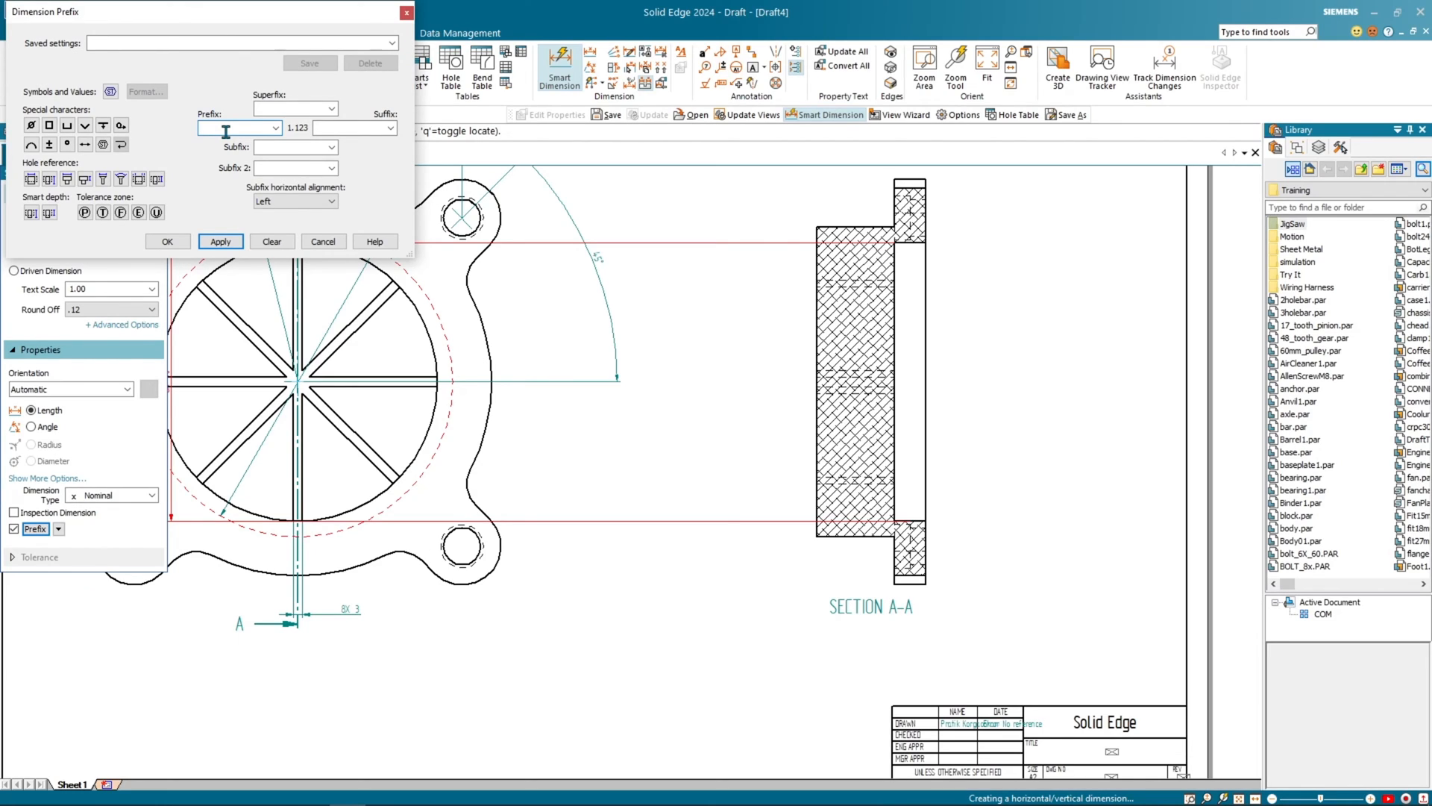
pyautogui.click(31, 125)
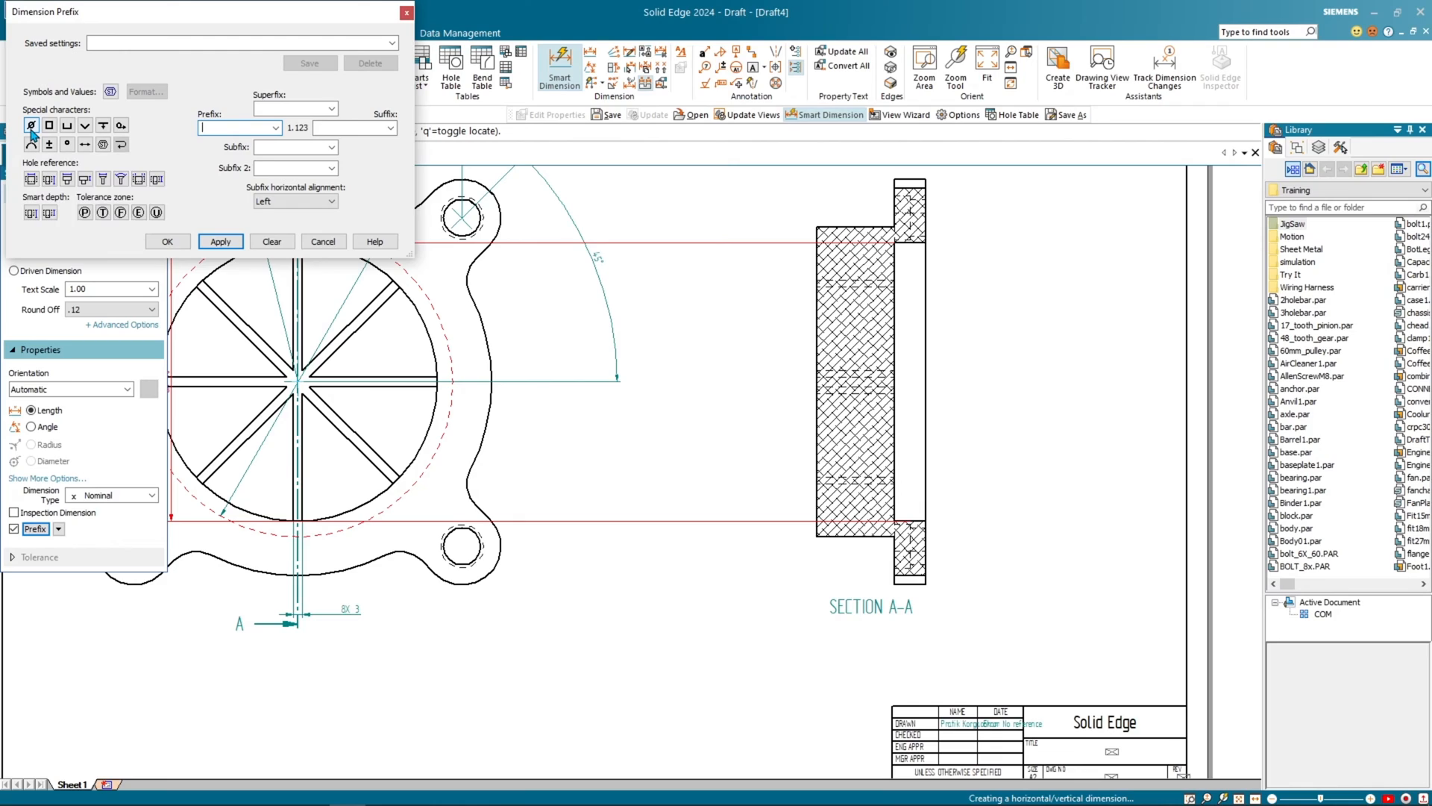
pyautogui.click(168, 242)
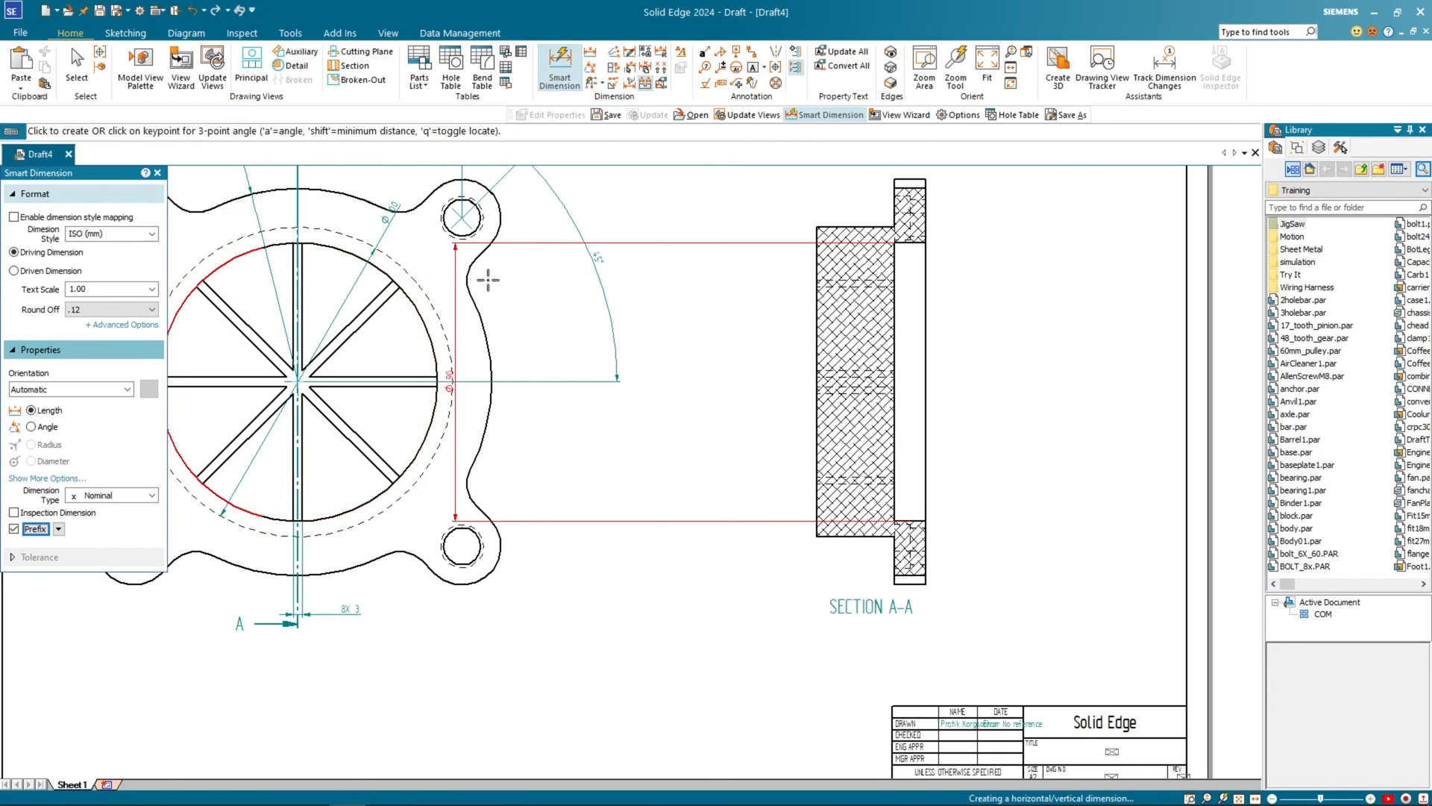
pyautogui.click(971, 389)
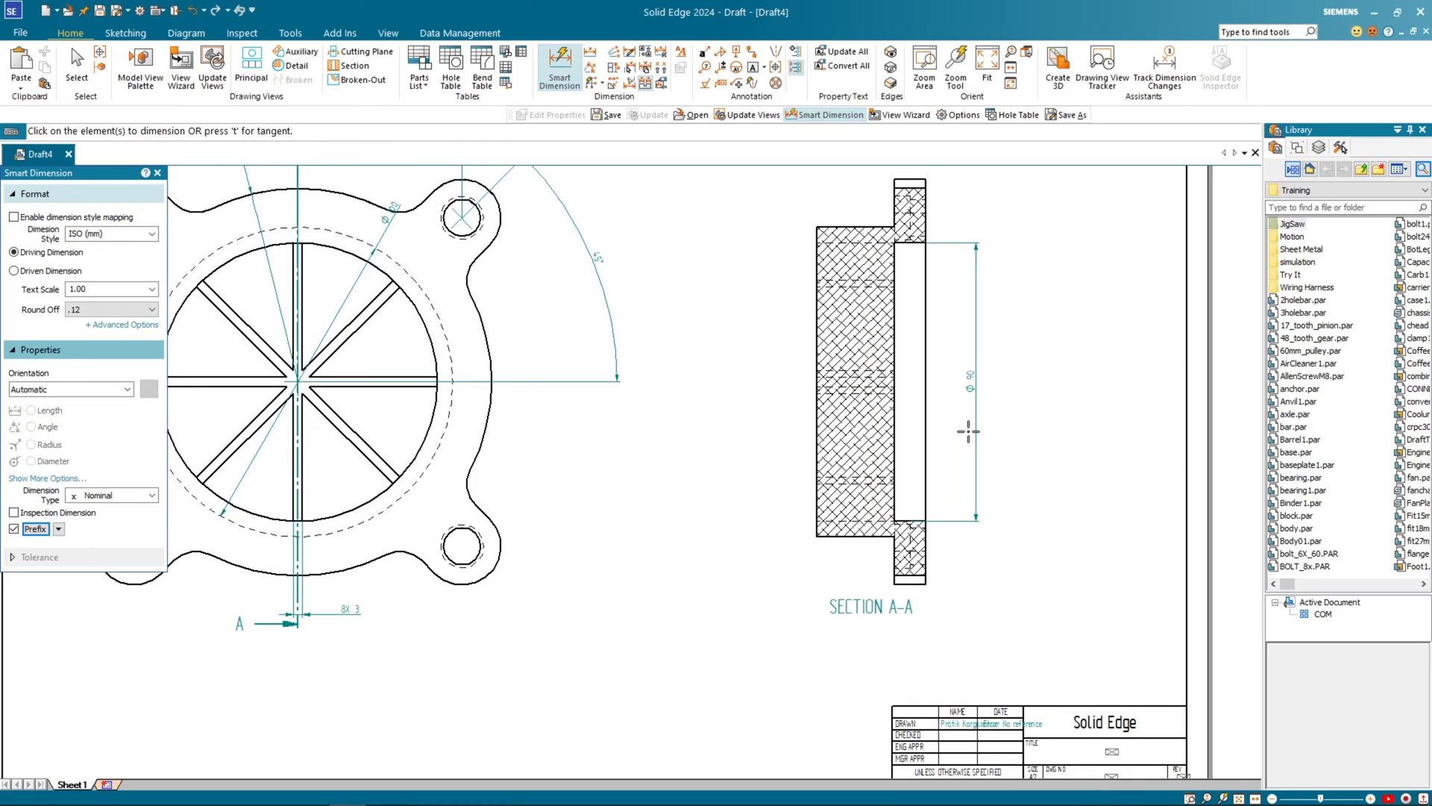
pyautogui.press('Escape')
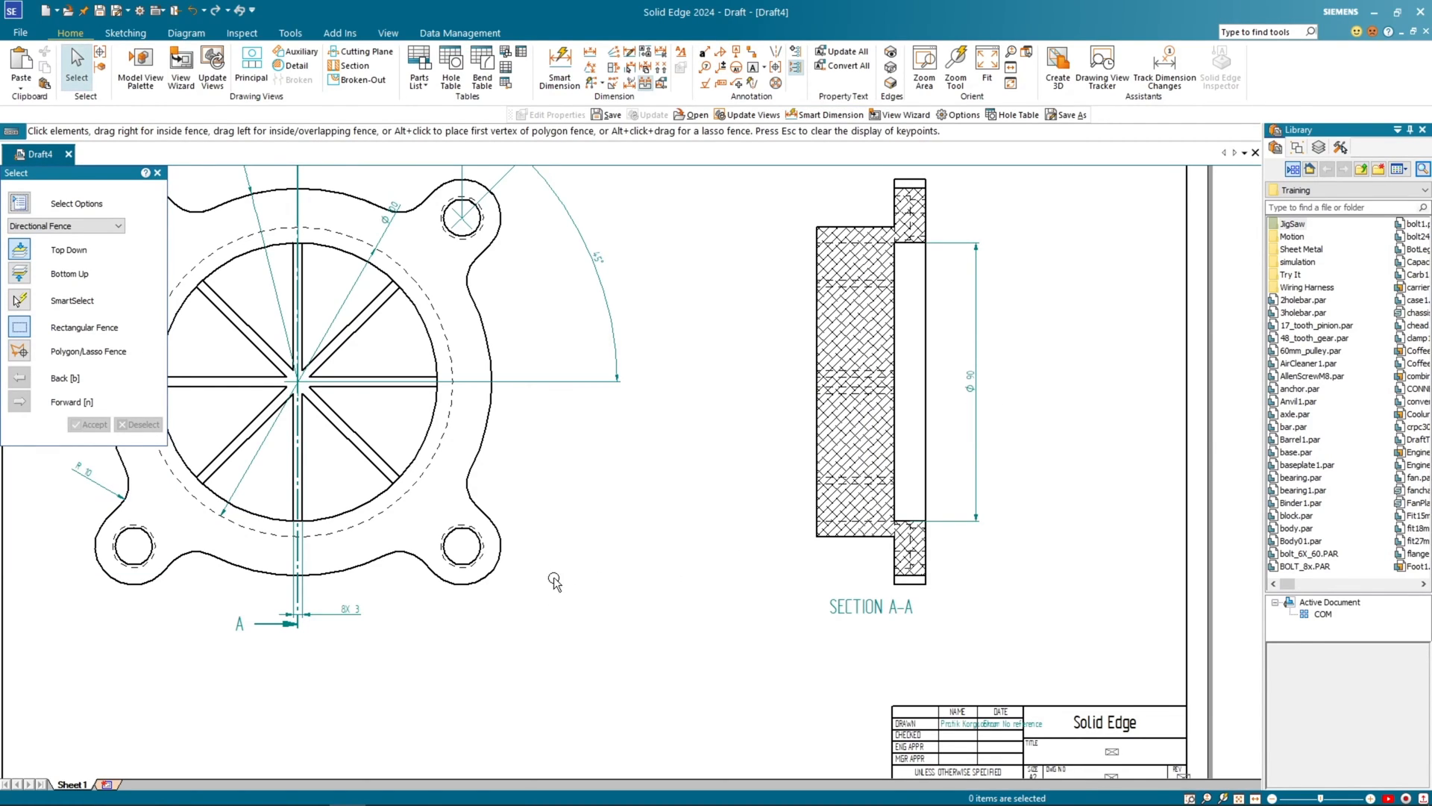
# Step: Start a Smart Dimension on the principal view's lower-right hole and replace its prefix with 4X
pyautogui.scroll(2, 545, 515)
pyautogui.scroll(2, 545, 511)
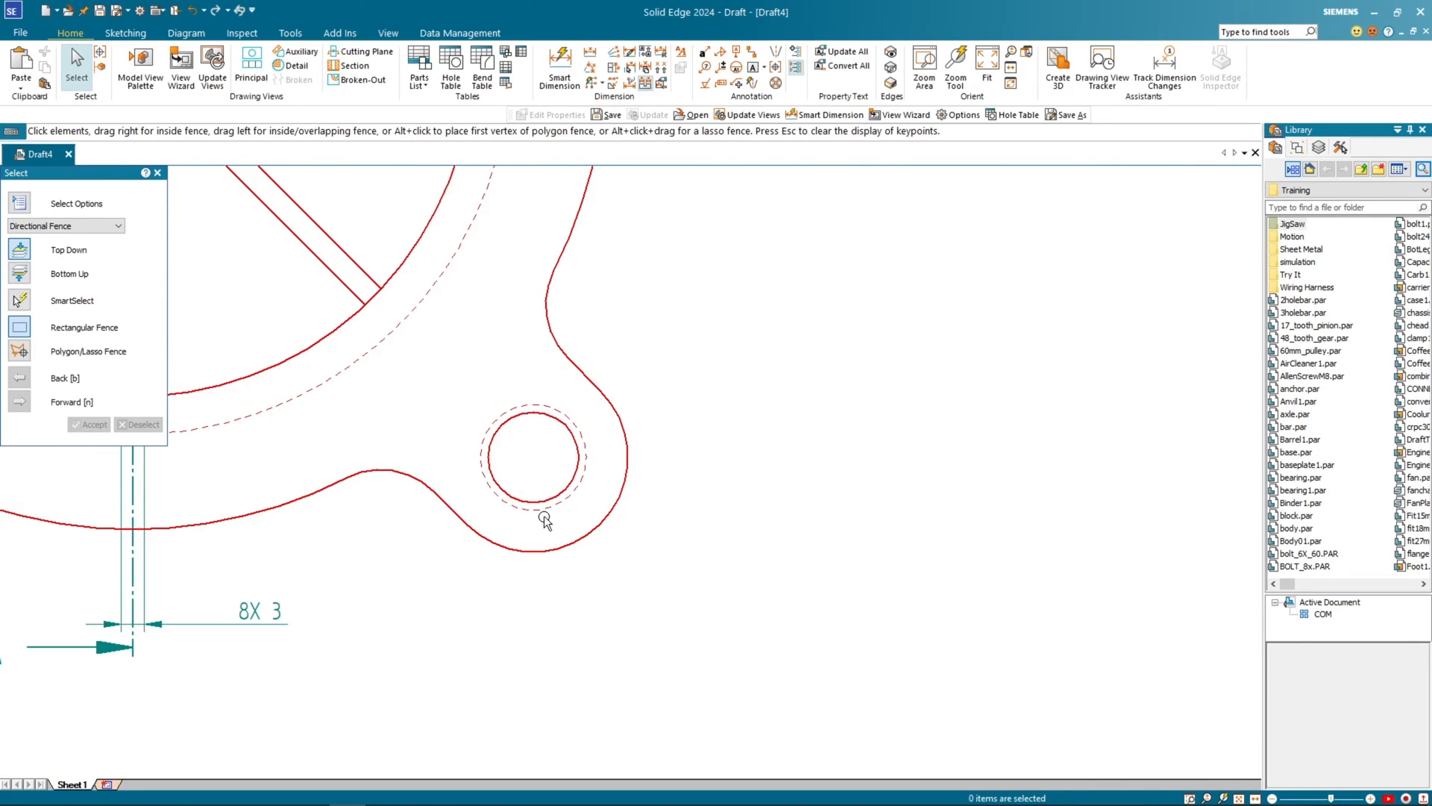
pyautogui.scroll(-2, 552, 506)
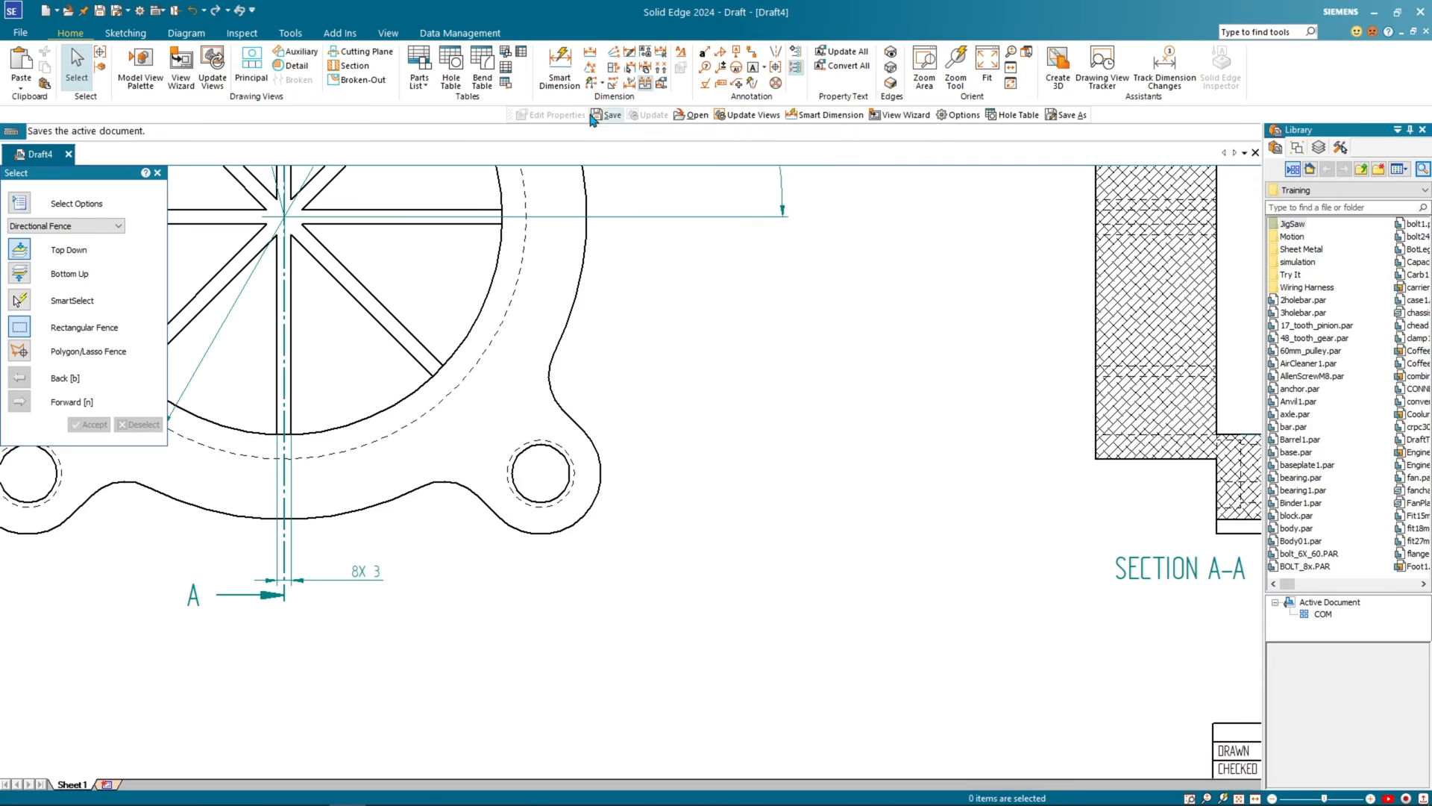
pyautogui.click(576, 78)
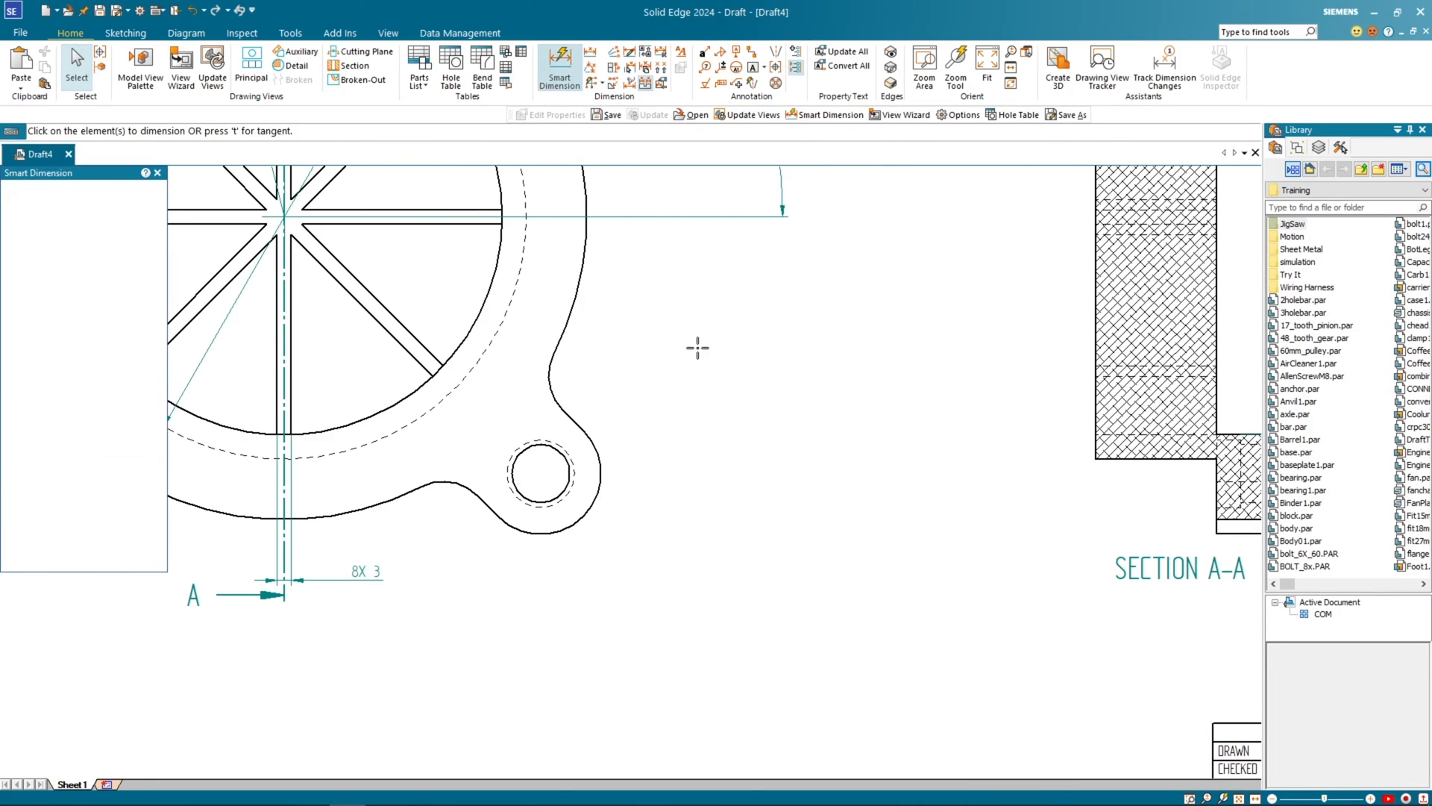
pyautogui.click(530, 448)
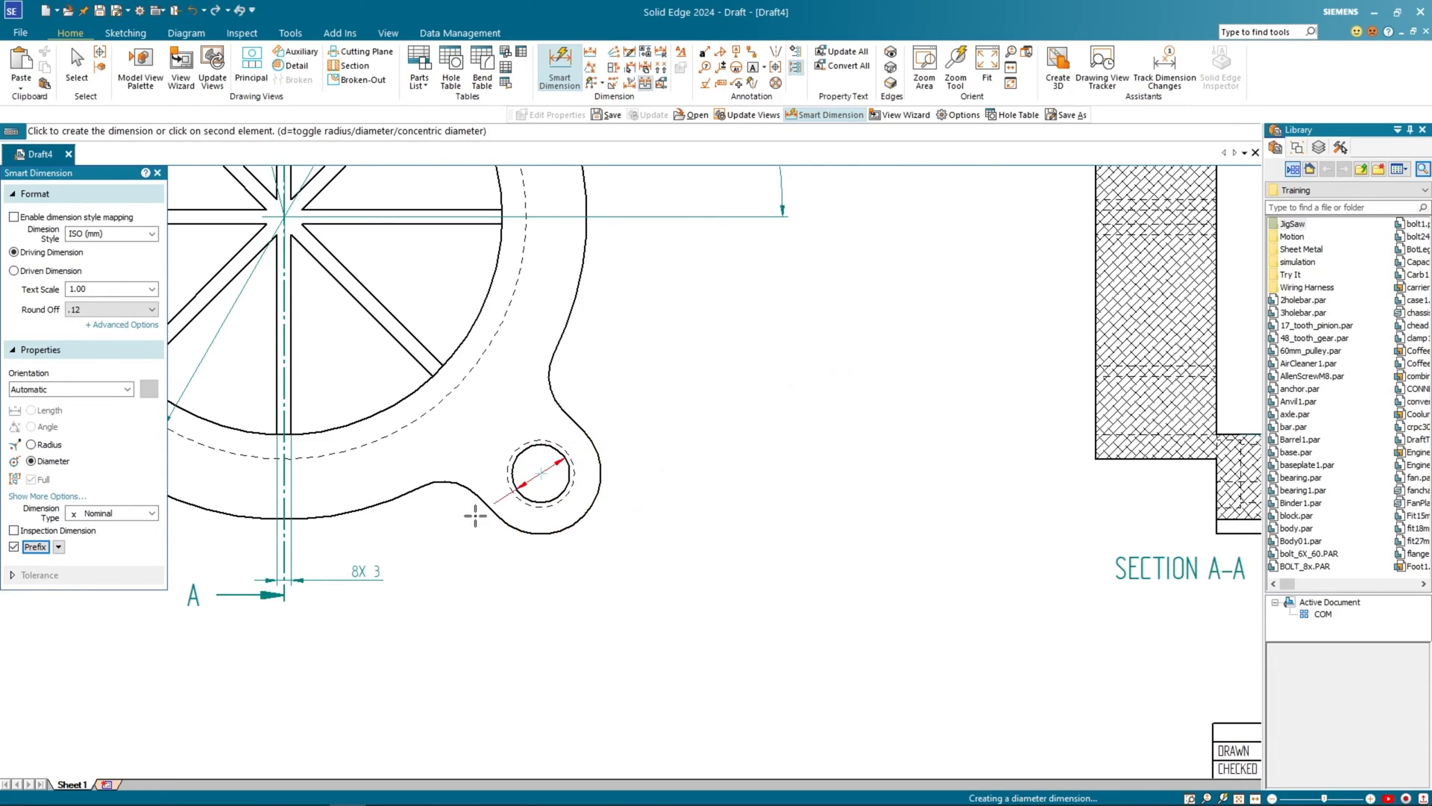
pyautogui.click(35, 546)
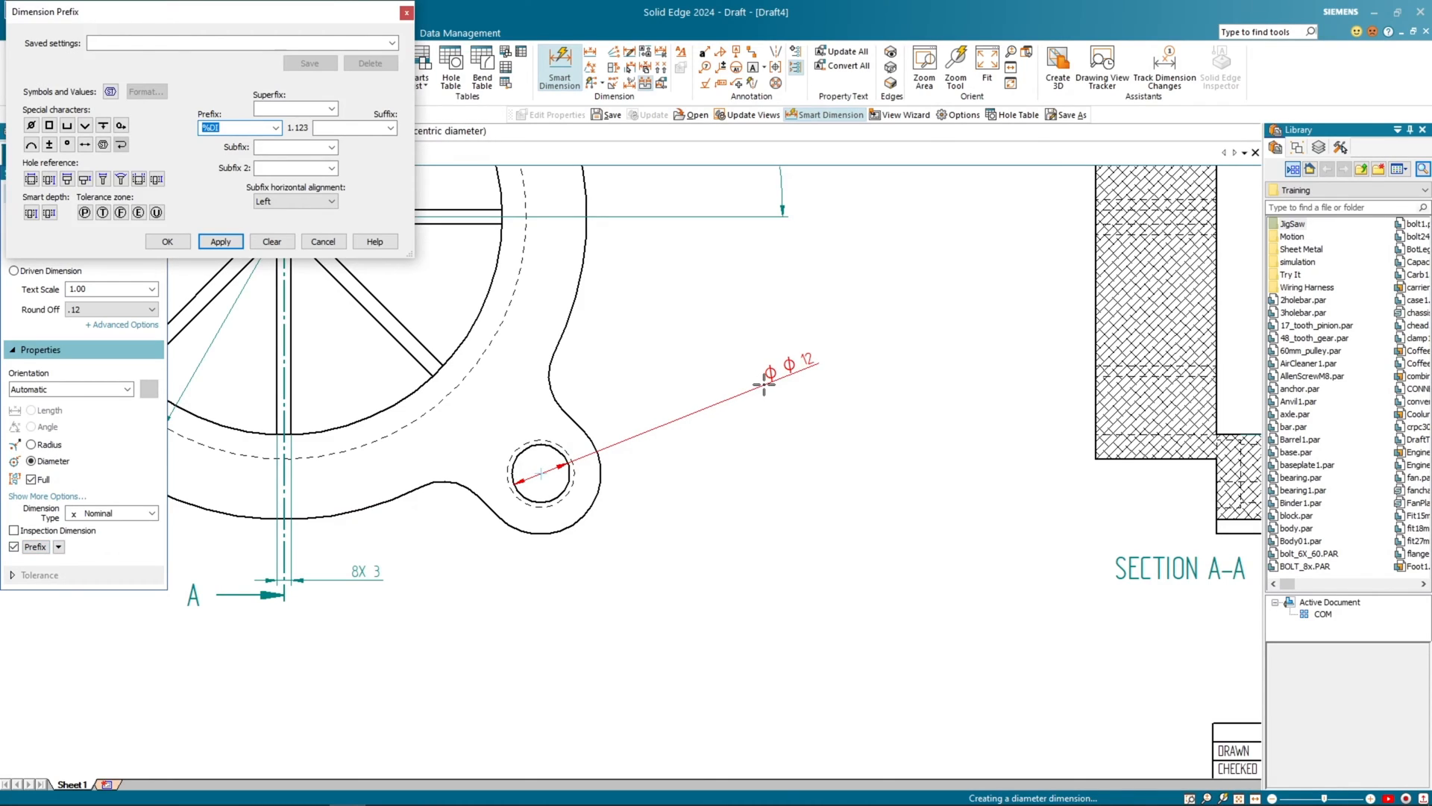
pyautogui.click(231, 127)
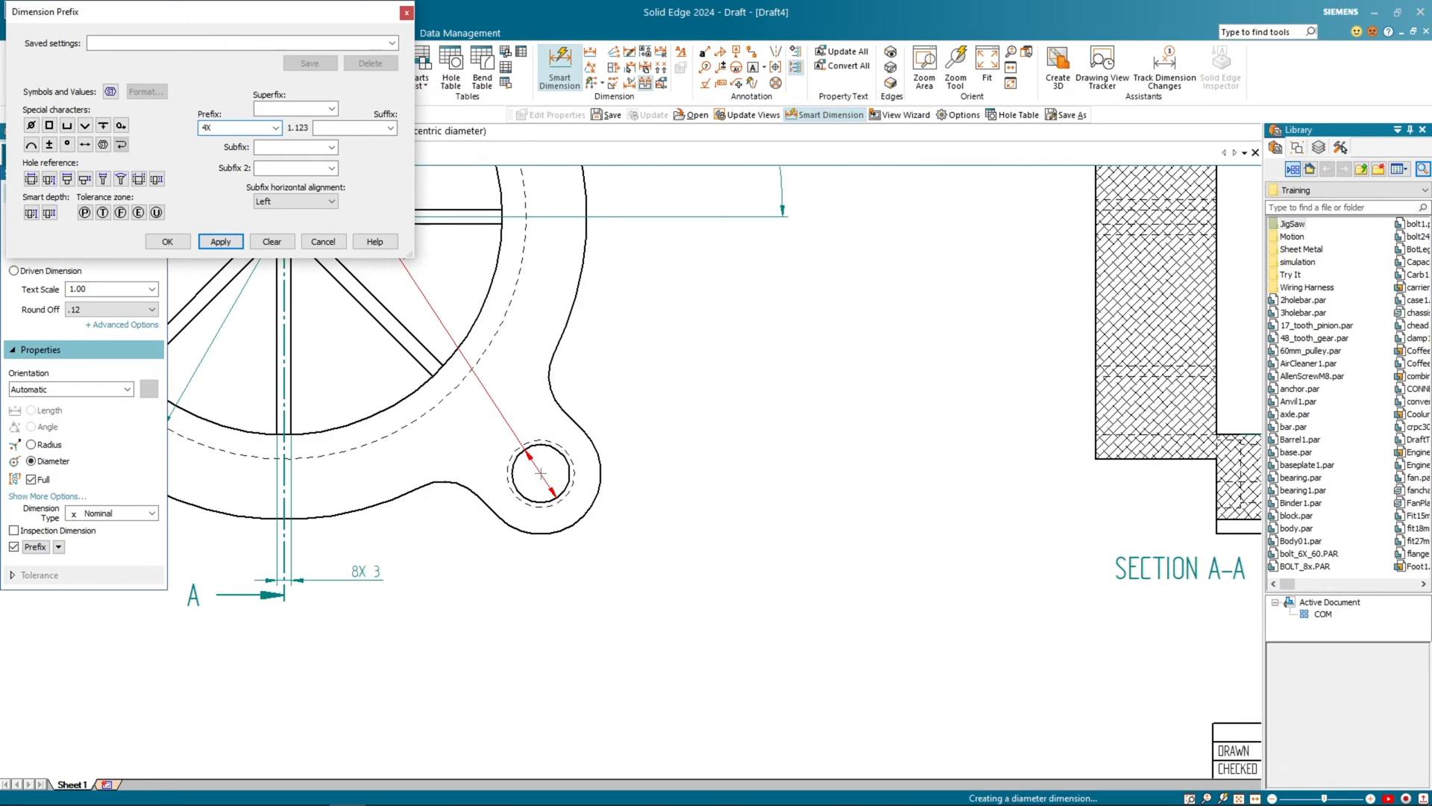
# Step: Set the suffix to counterbore symbol, diameter symbol 14, depth symbol 5, and place the hole dimension outside the fan outline
pyautogui.click(348, 128)
pyautogui.click(66, 125)
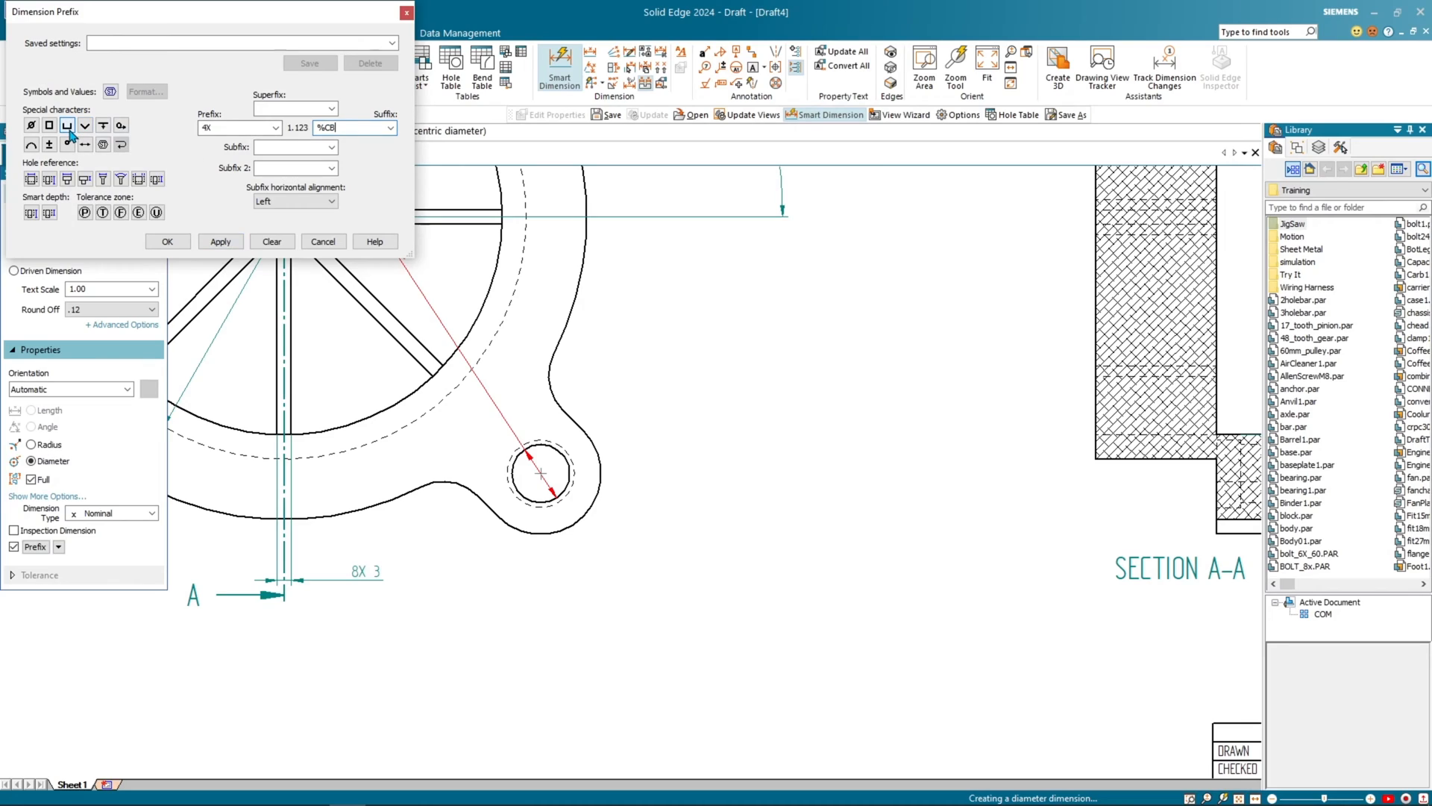
pyautogui.click(31, 125)
pyautogui.write('14')
pyautogui.click(103, 125)
pyautogui.write('5')
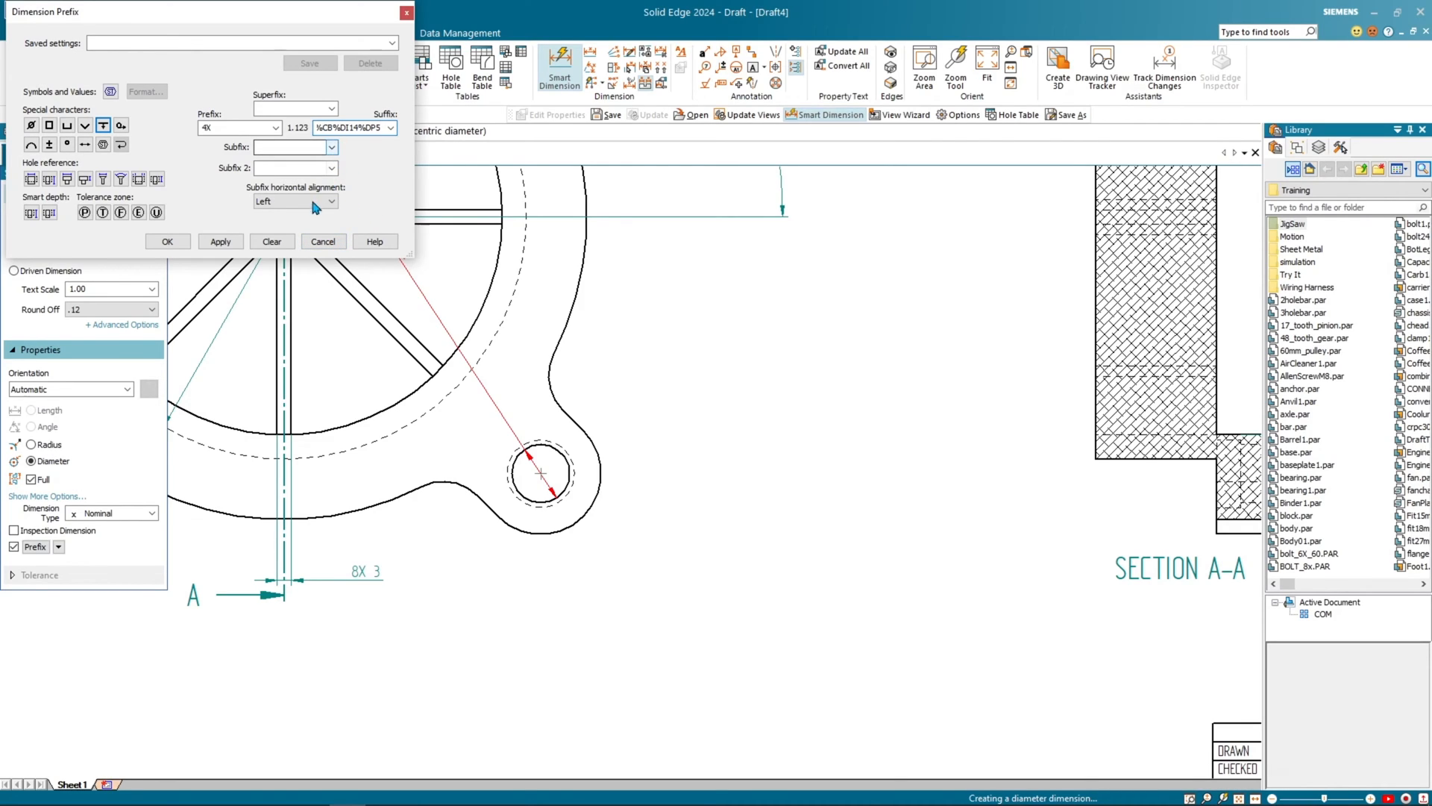
pyautogui.click(224, 246)
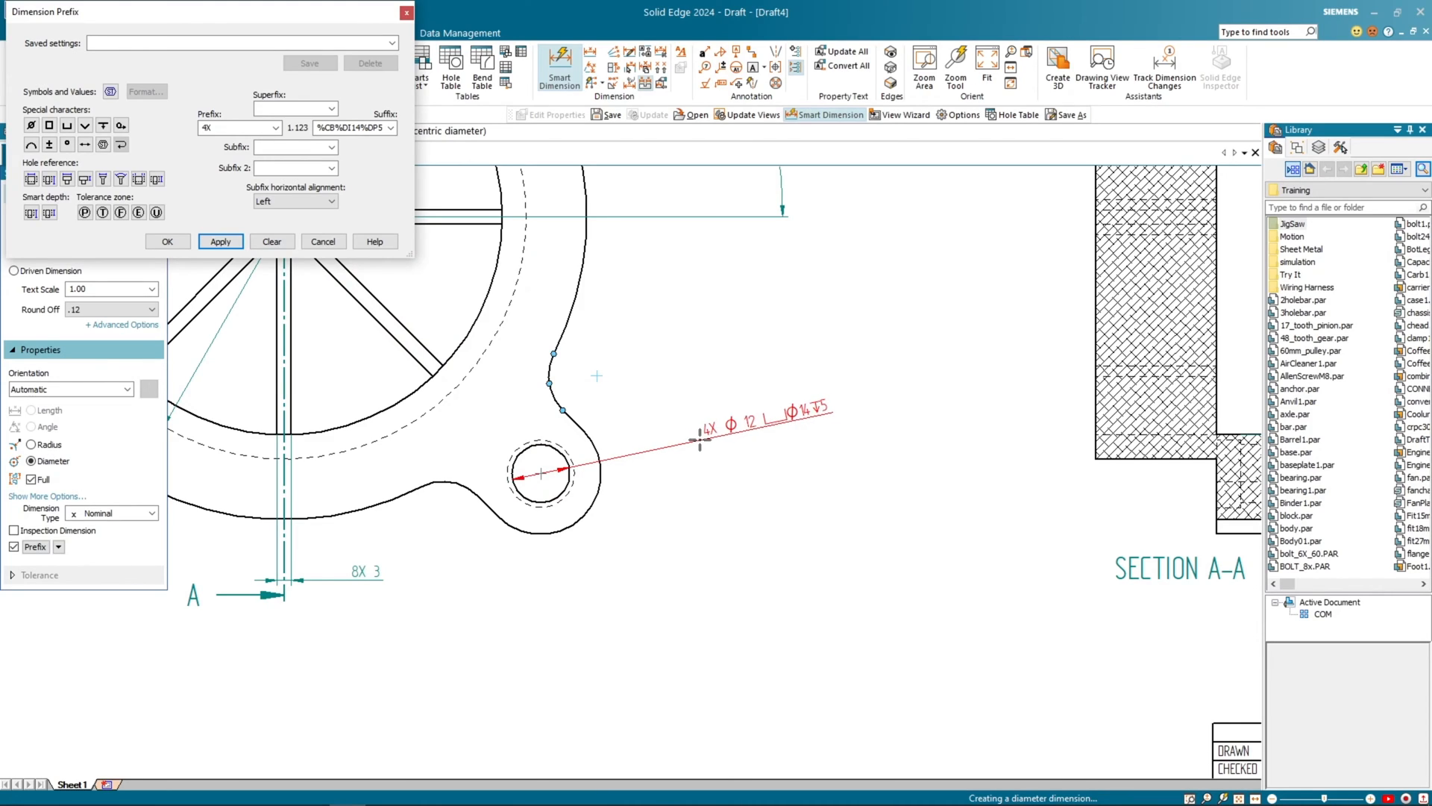
pyautogui.click(666, 445)
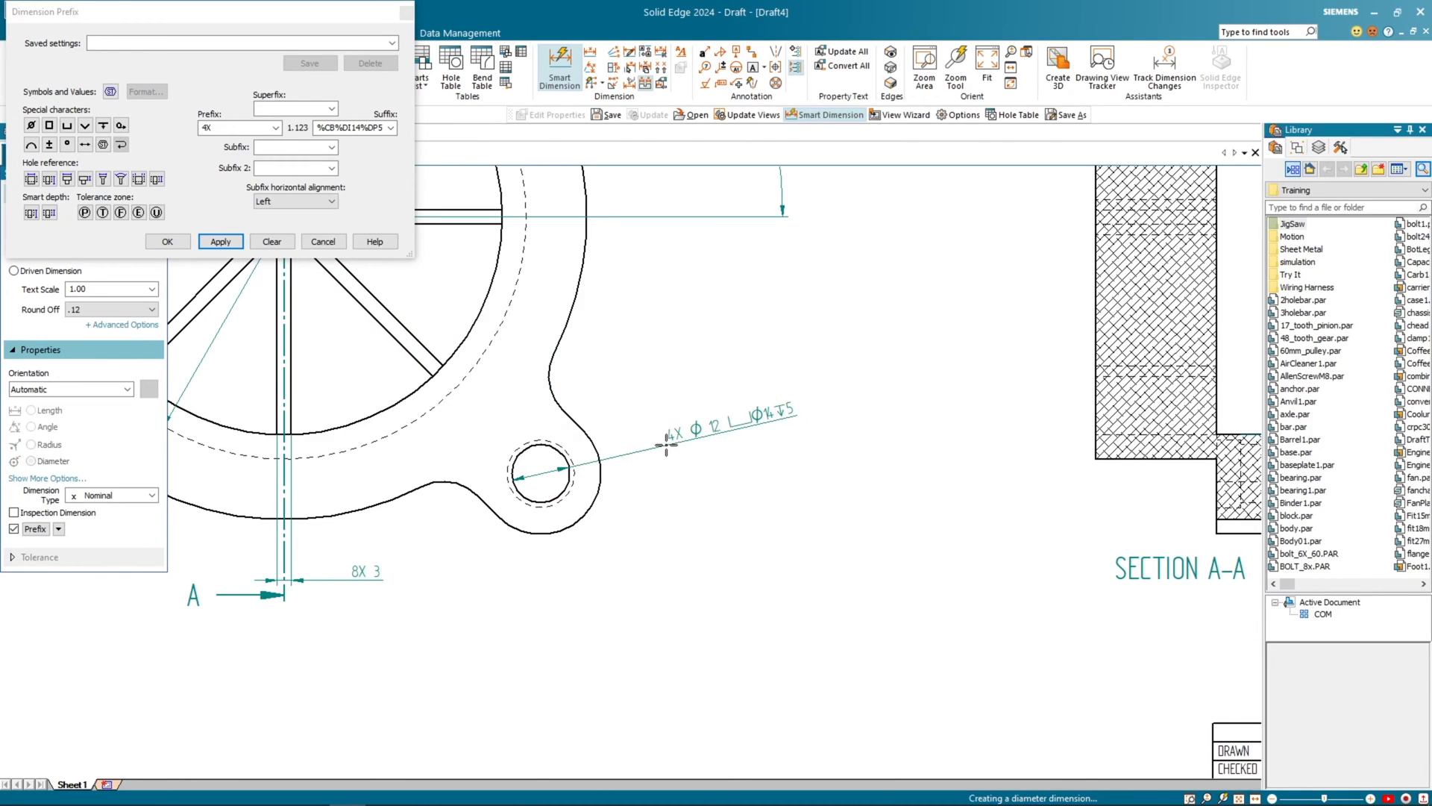
pyautogui.click(176, 242)
pyautogui.press('Escape')
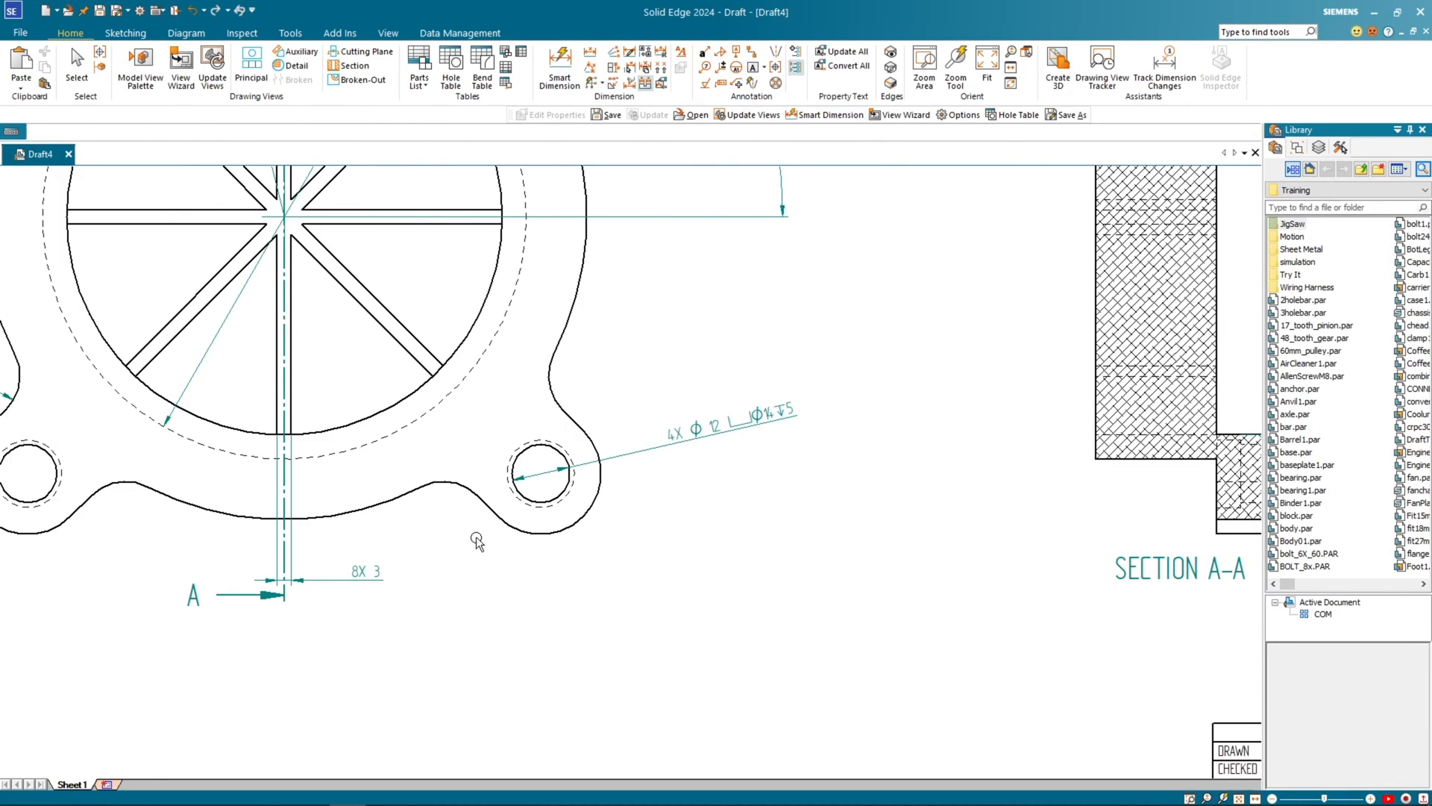
# Step: Attach a feature callout to the principal view's lower-left hole, placing its text below the fan outline
pyautogui.scroll(-1, 474, 540)
pyautogui.moveTo(493, 618); pyautogui.dragTo(710, 623, button='middle')
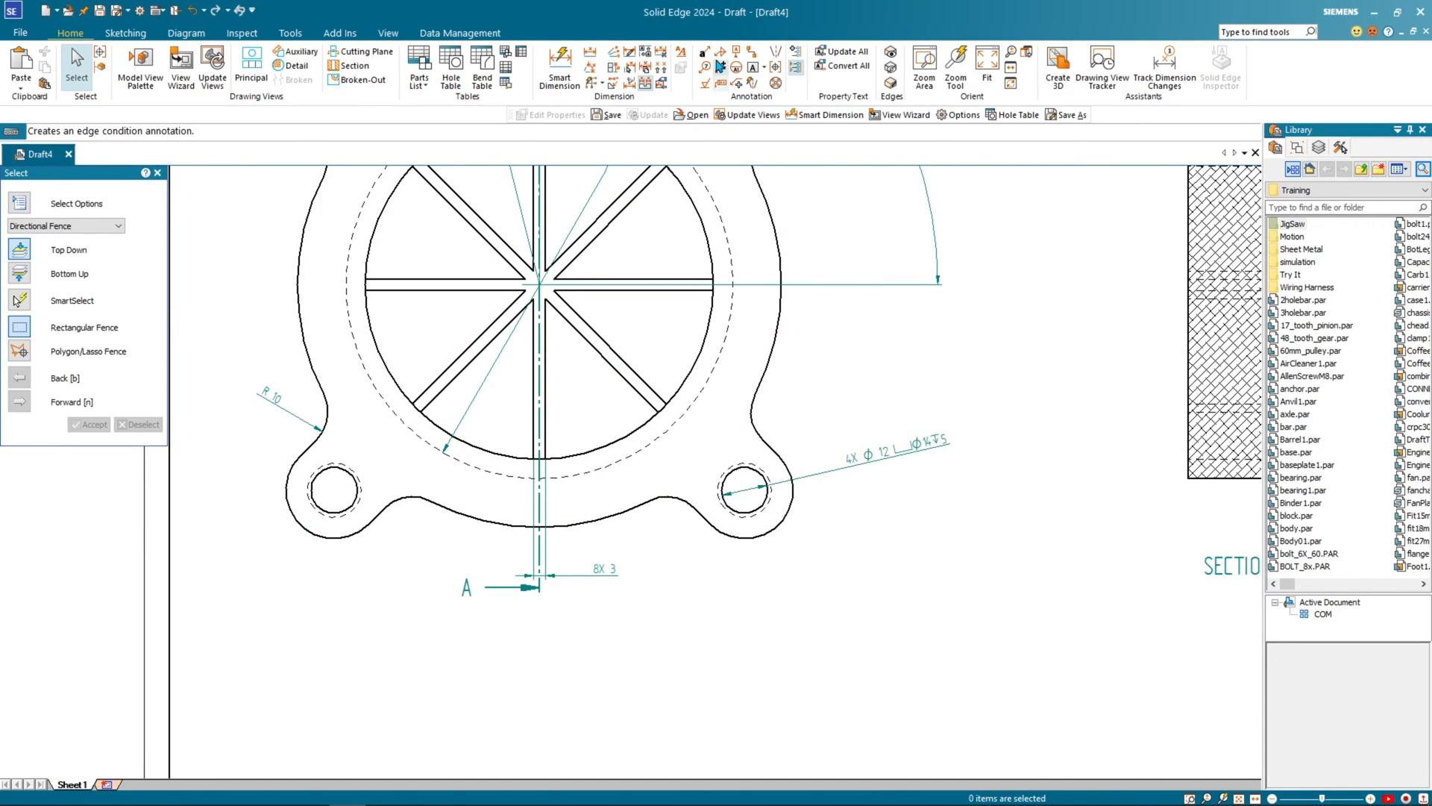
pyautogui.click(707, 55)
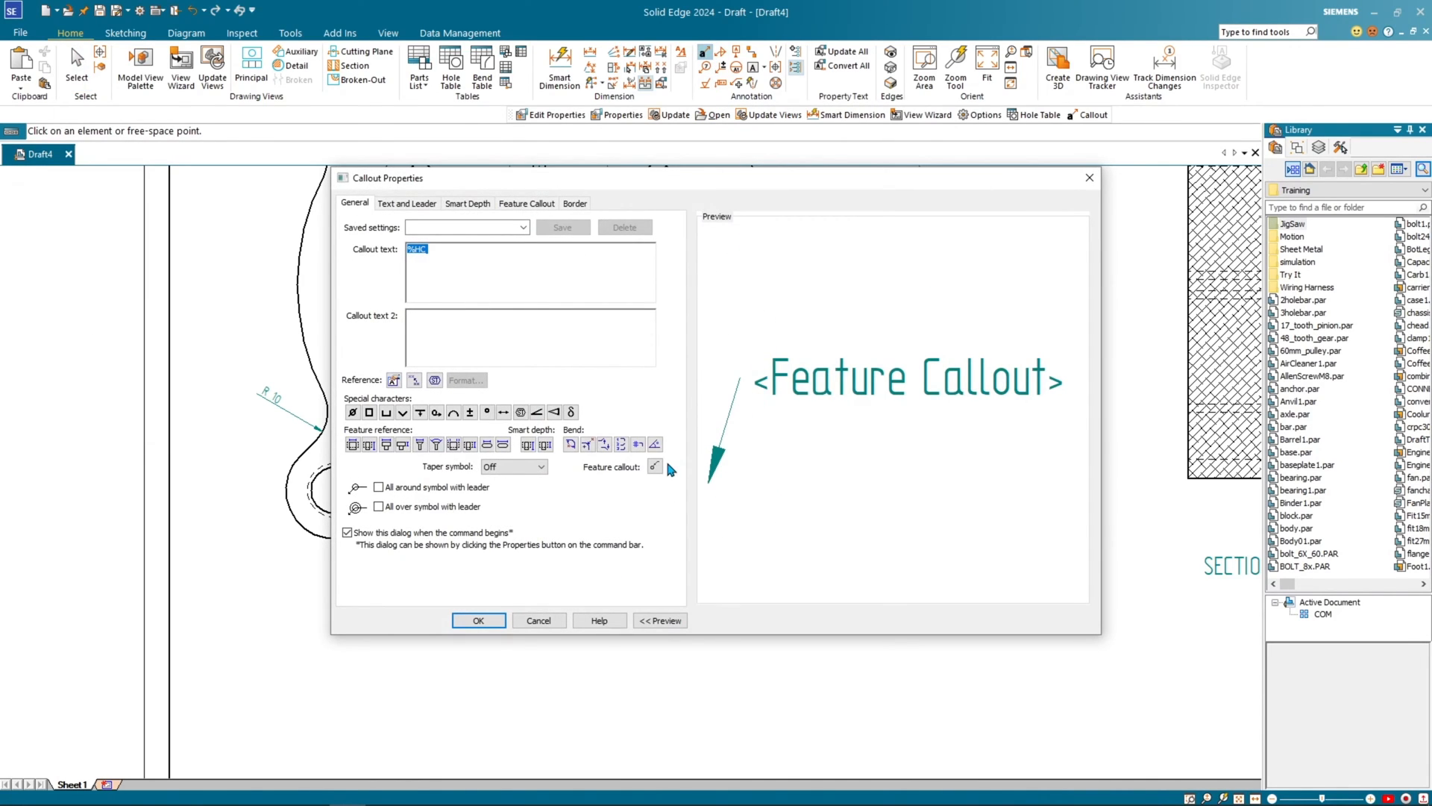
pyautogui.click(656, 468)
pyautogui.click(412, 255)
pyautogui.click(482, 620)
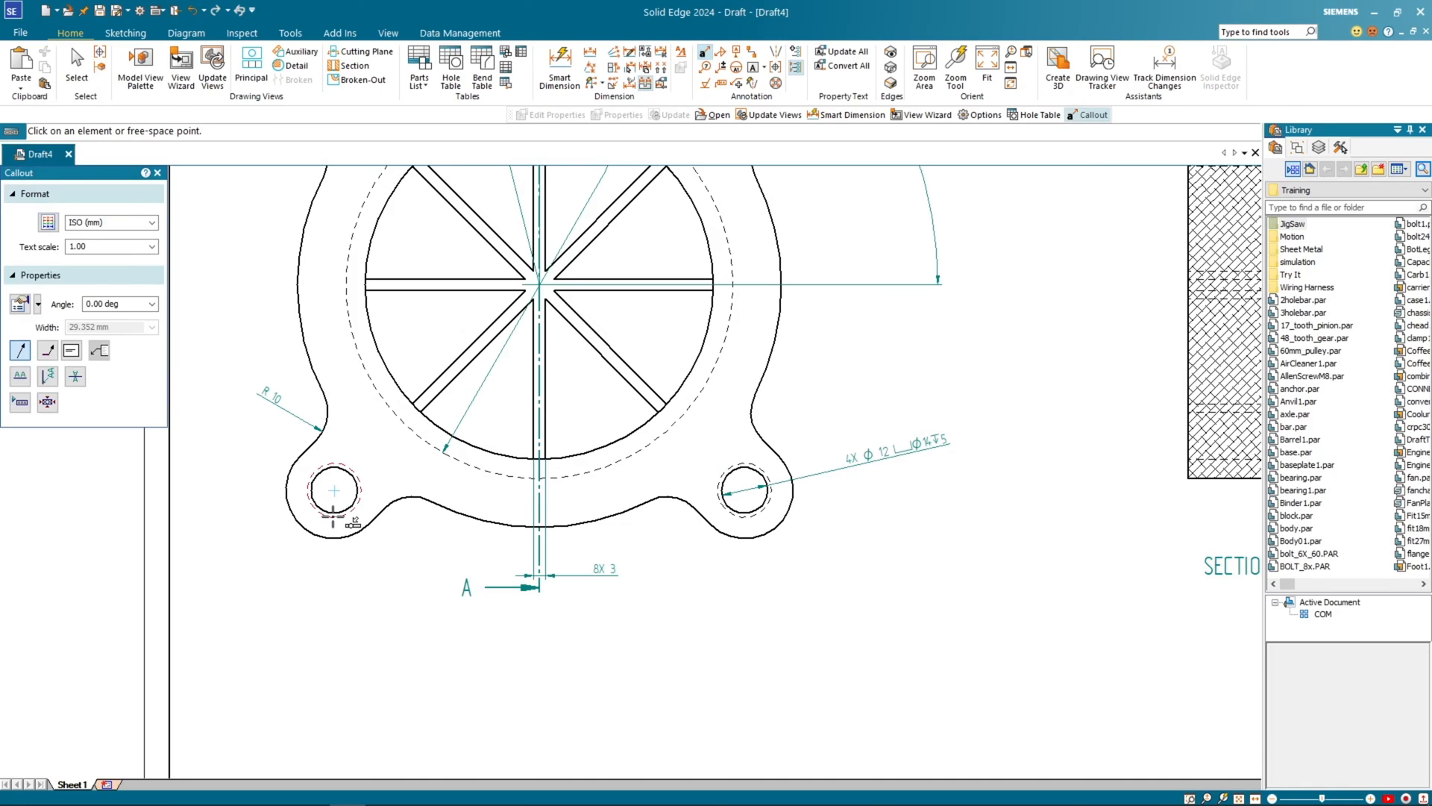
pyautogui.click(334, 512)
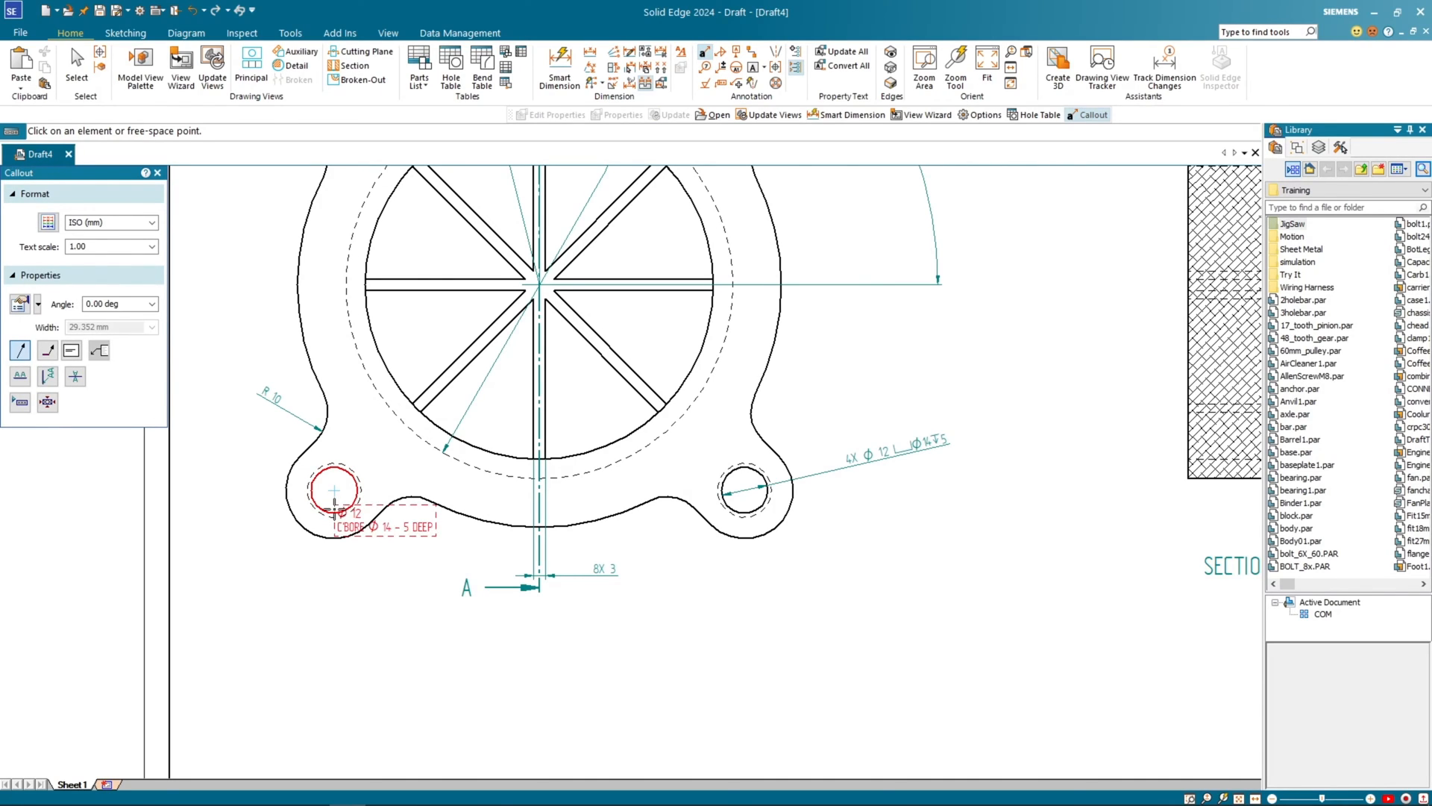
pyautogui.click(308, 596)
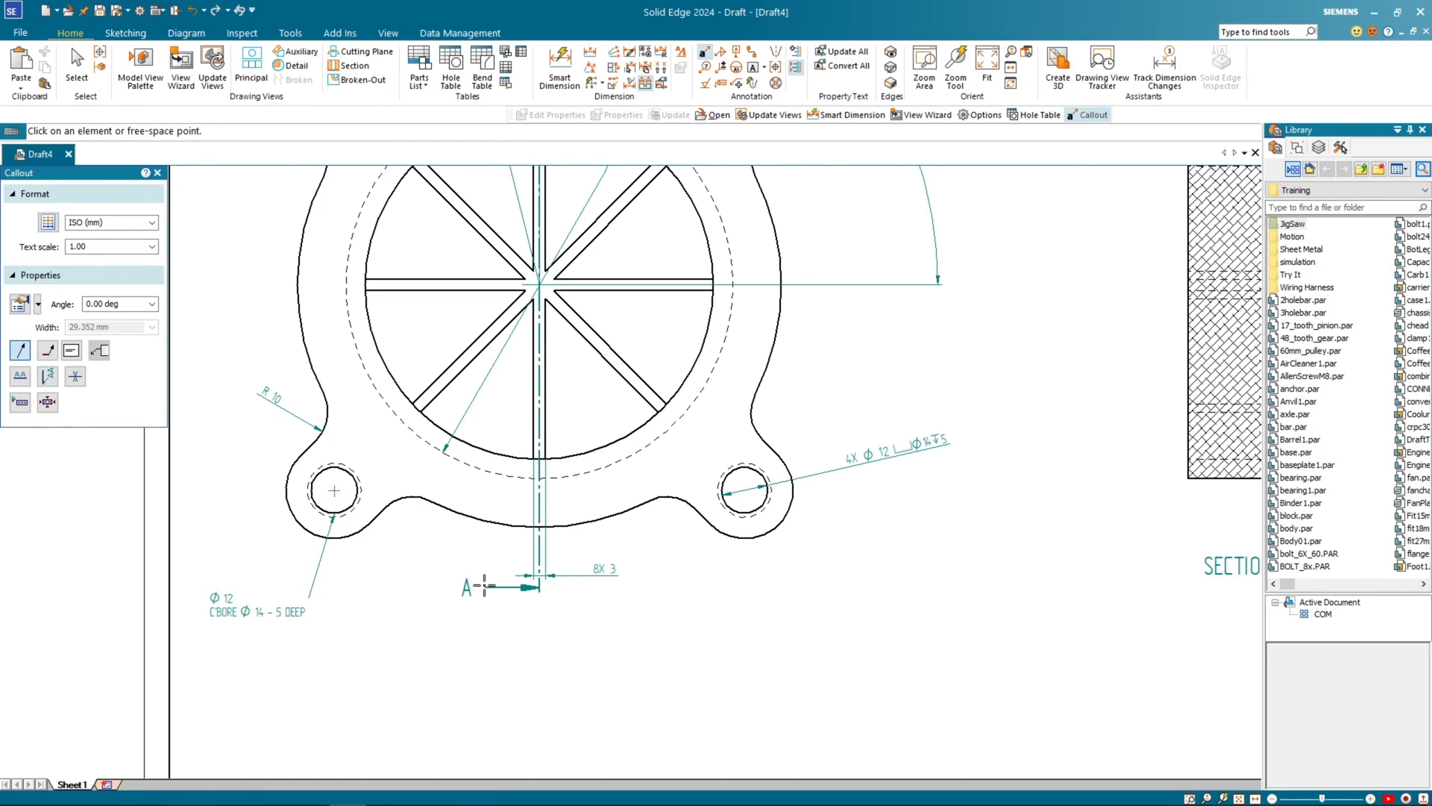
pyautogui.press('Escape')
# Step: Change the dimension type of the Section A-A bore diameter dimension to Unit Tolerance
pyautogui.scroll(3, 236, 681)
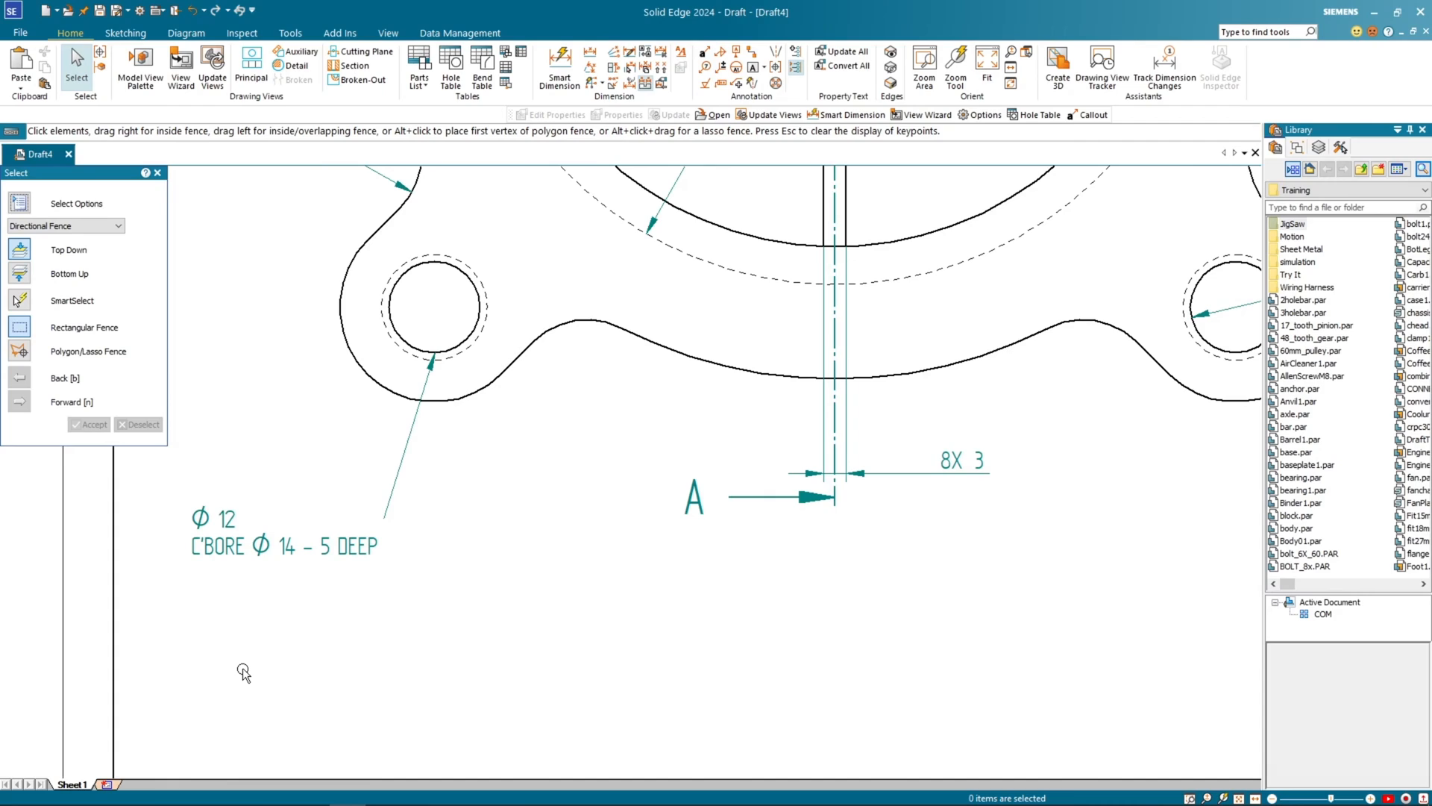
pyautogui.moveTo(240, 671); pyautogui.dragTo(264, 662, button='middle')
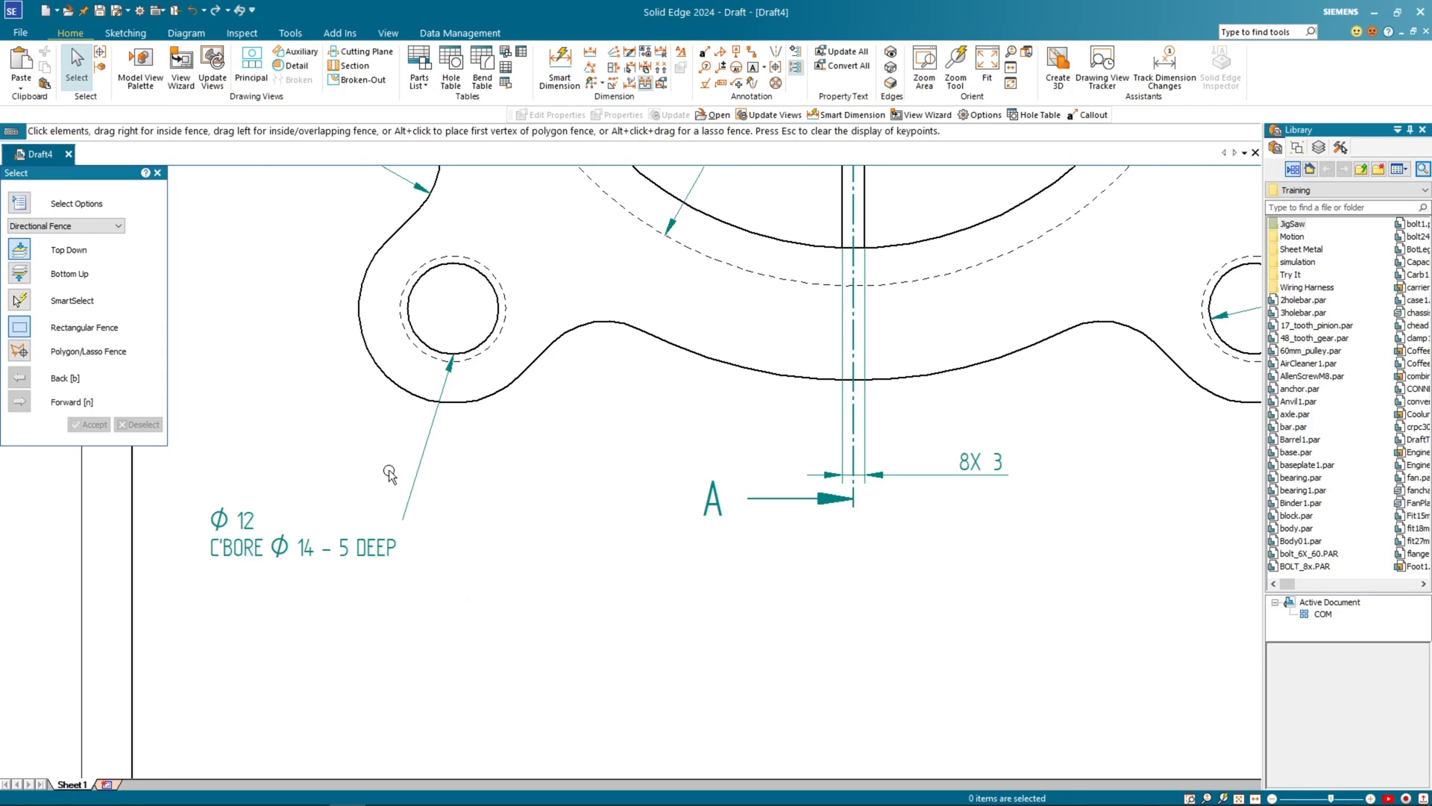
pyautogui.scroll(-5, 387, 482)
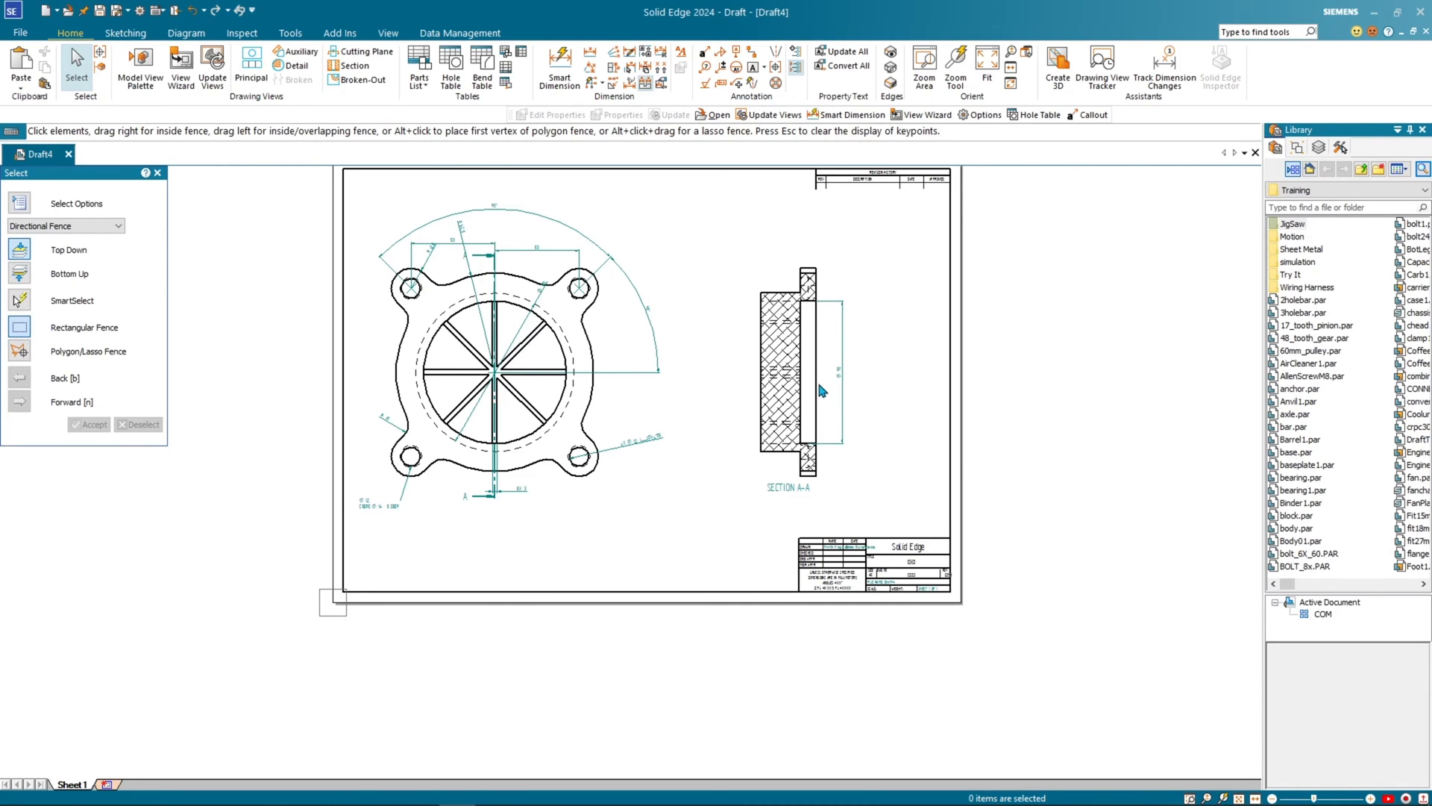
pyautogui.scroll(5, 822, 390)
pyautogui.scroll(3, 864, 384)
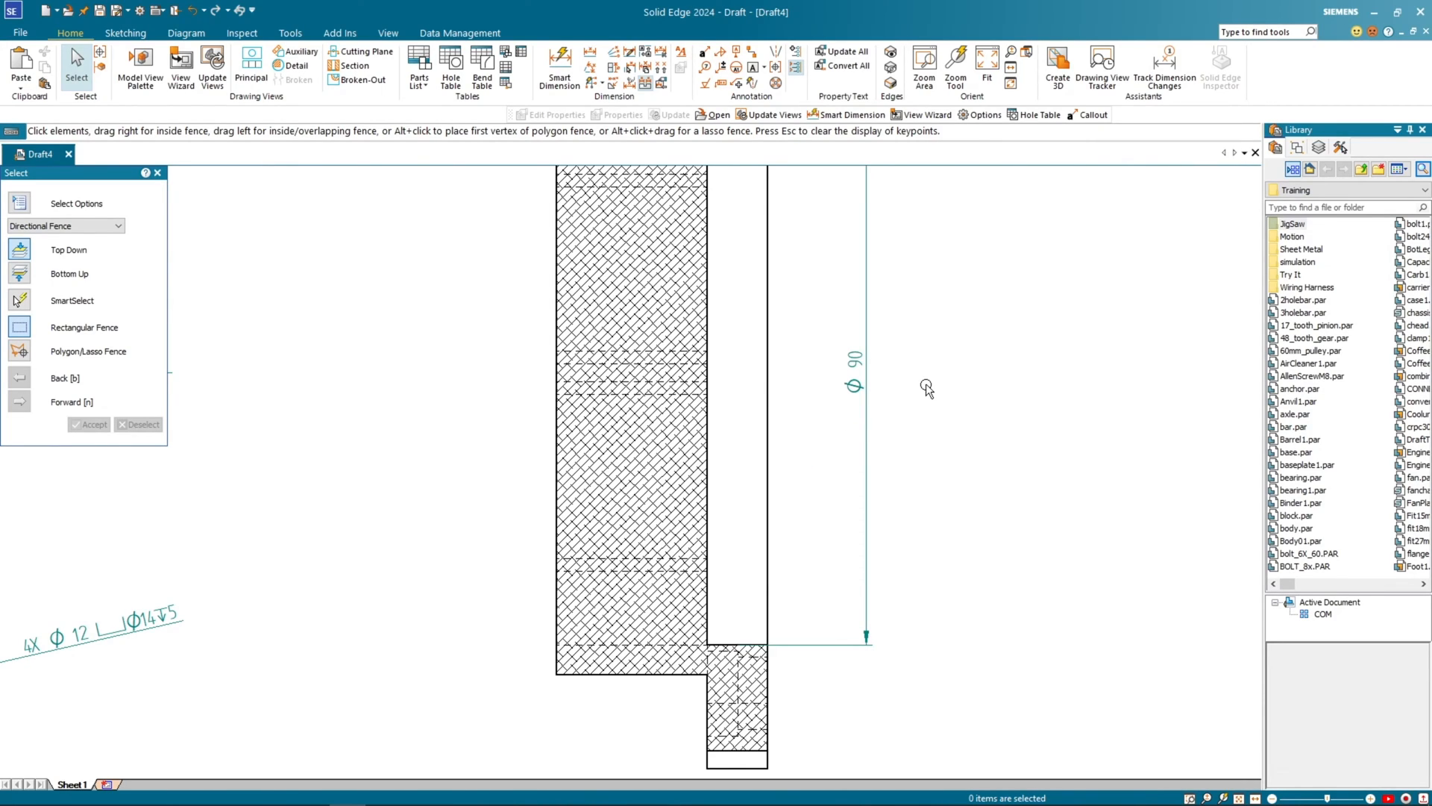
pyautogui.moveTo(927, 378); pyautogui.dragTo(851, 454, button='middle')
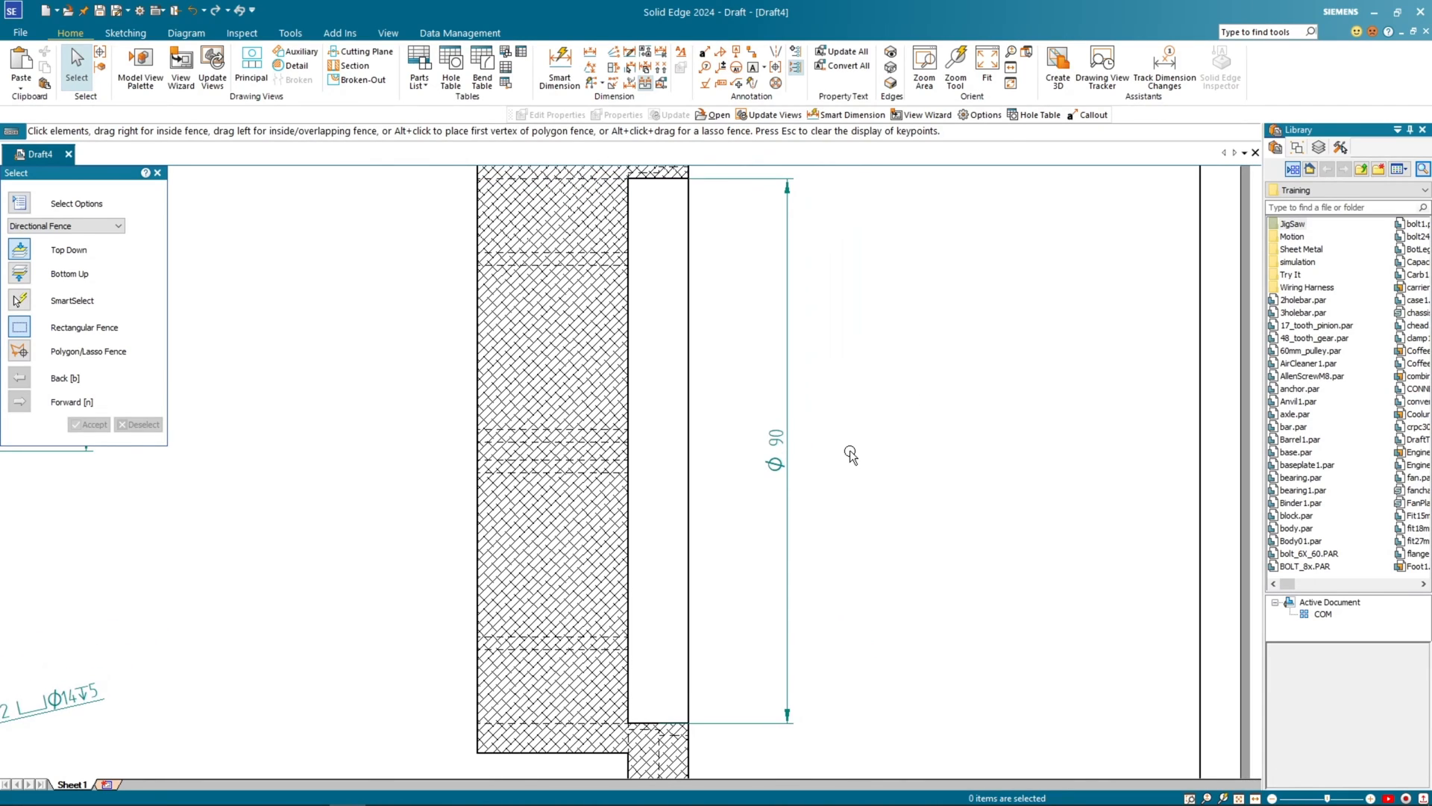
pyautogui.click(792, 539)
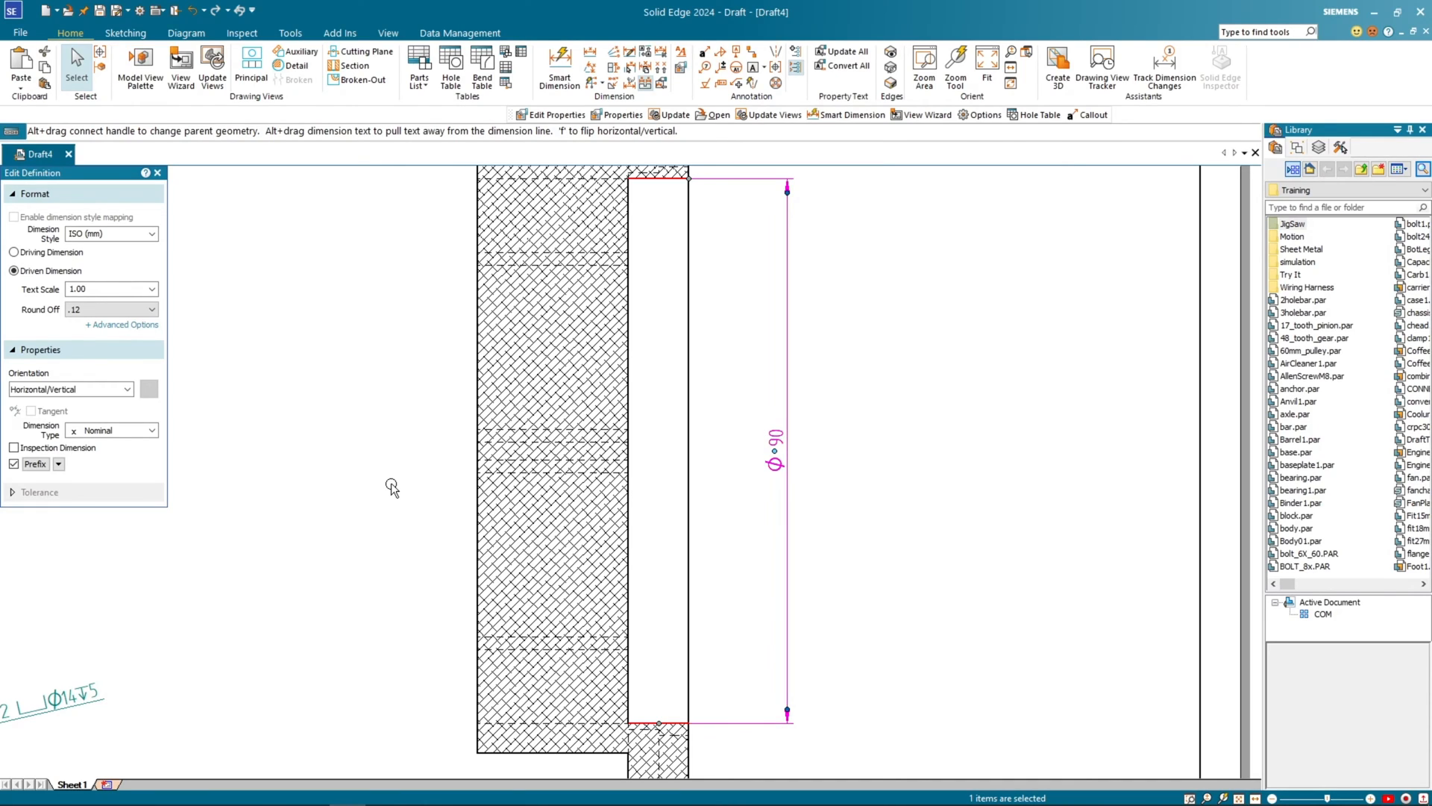
pyautogui.click(155, 436)
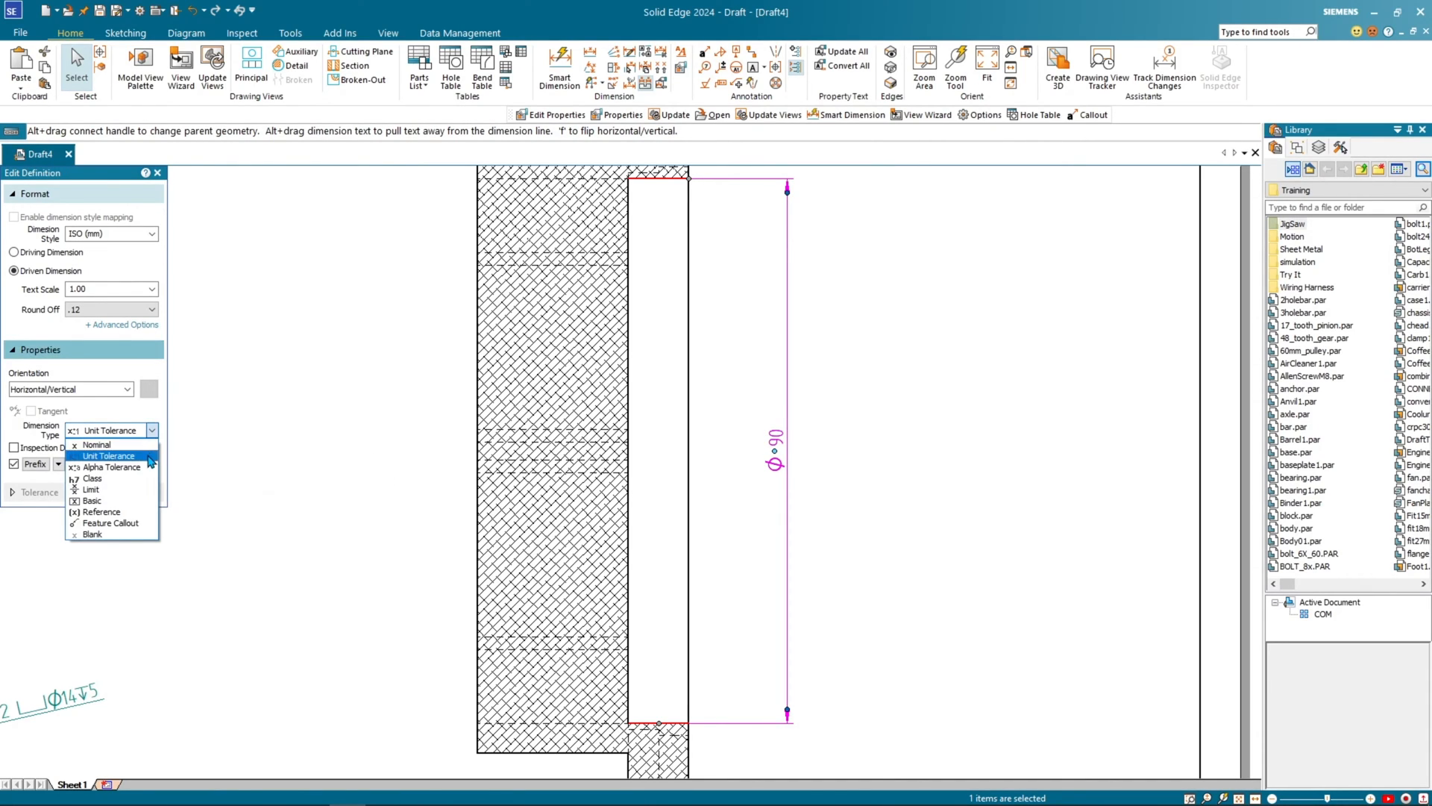
pyautogui.click(150, 457)
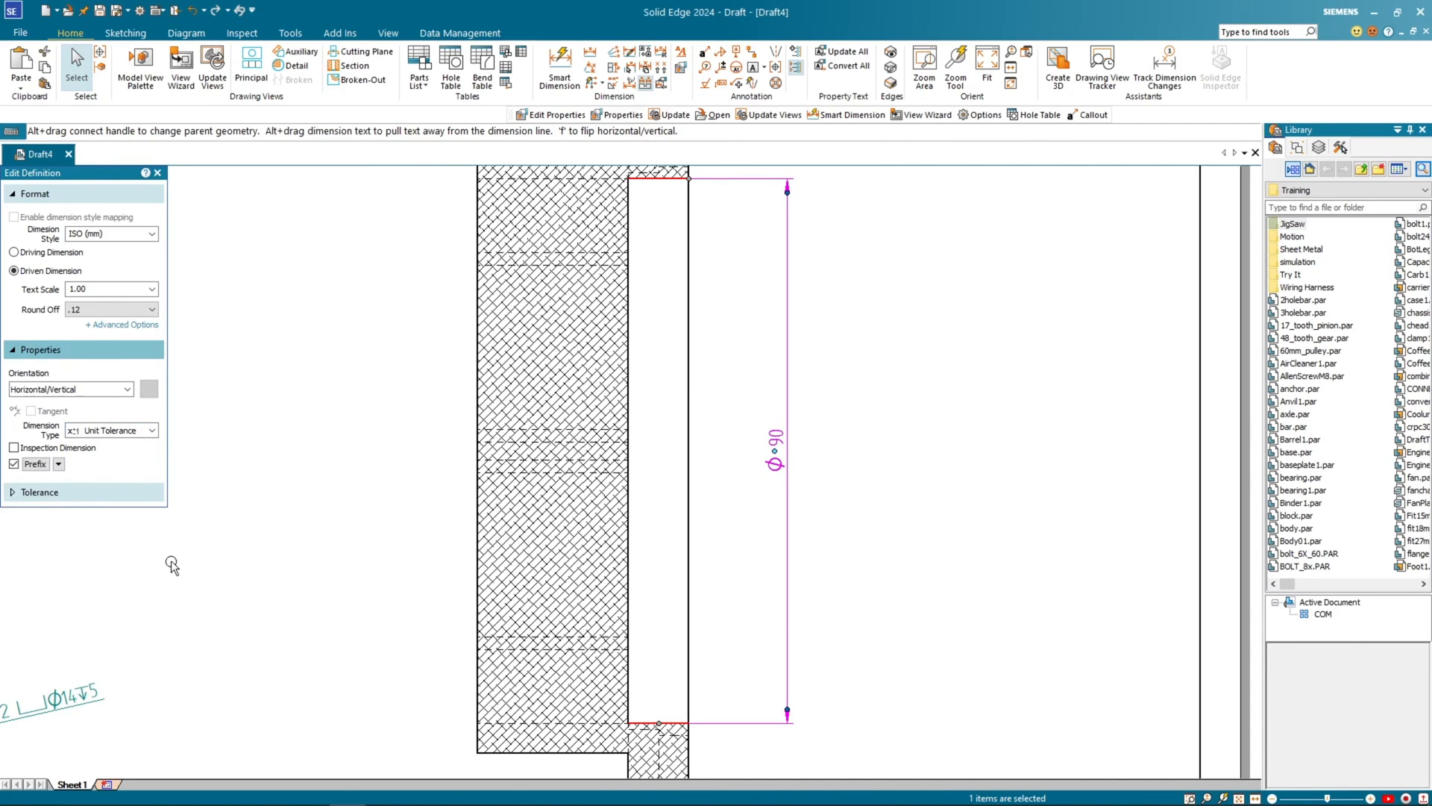
# Step: Set both the plus and minus tolerances of the bore diameter dimension to 0.03 mm
pyautogui.click(39, 496)
pyautogui.click(87, 538)
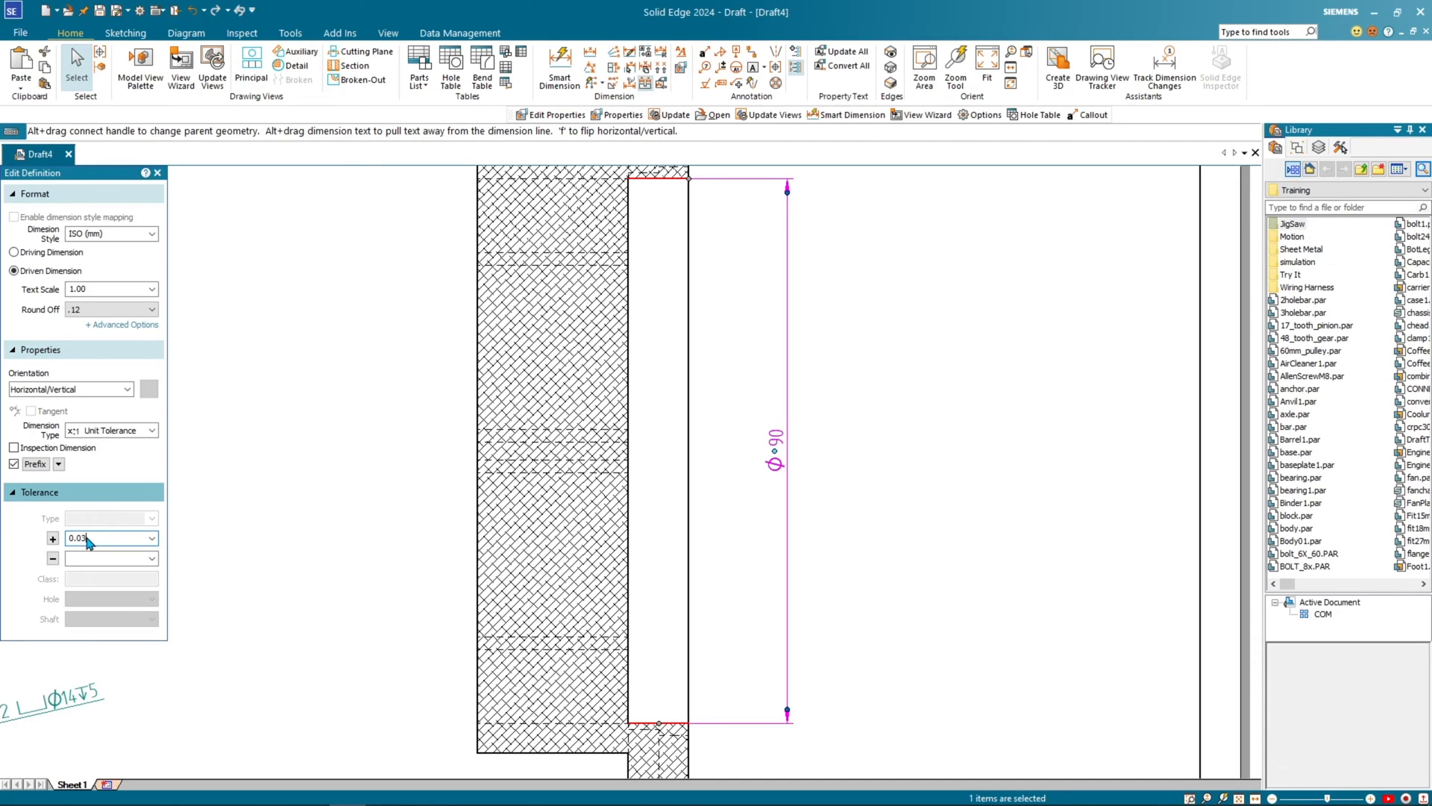
pyautogui.press('Tab')
pyautogui.write('0.03')
pyautogui.press('Tab')
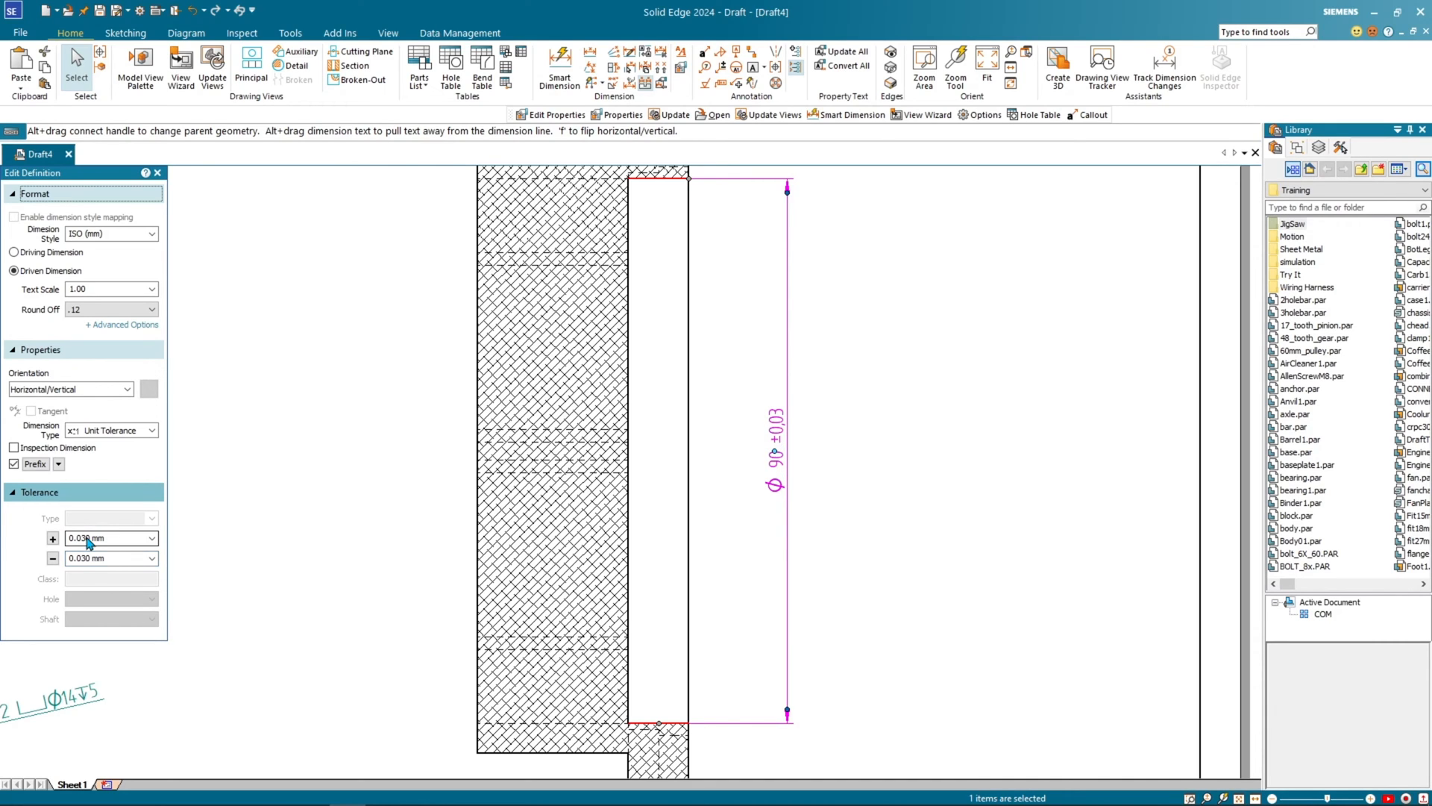
pyautogui.scroll(4, 746, 470)
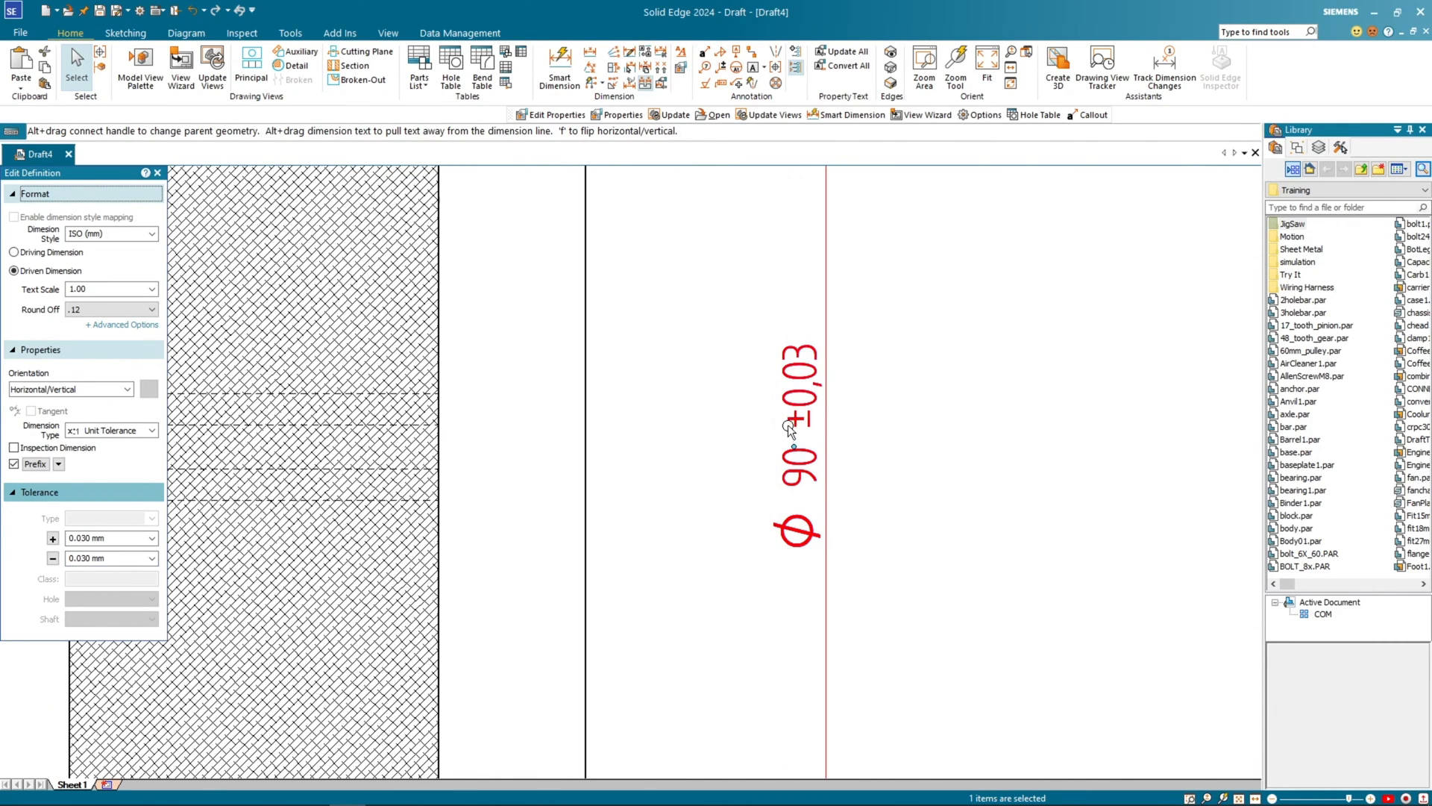
pyautogui.click(714, 406)
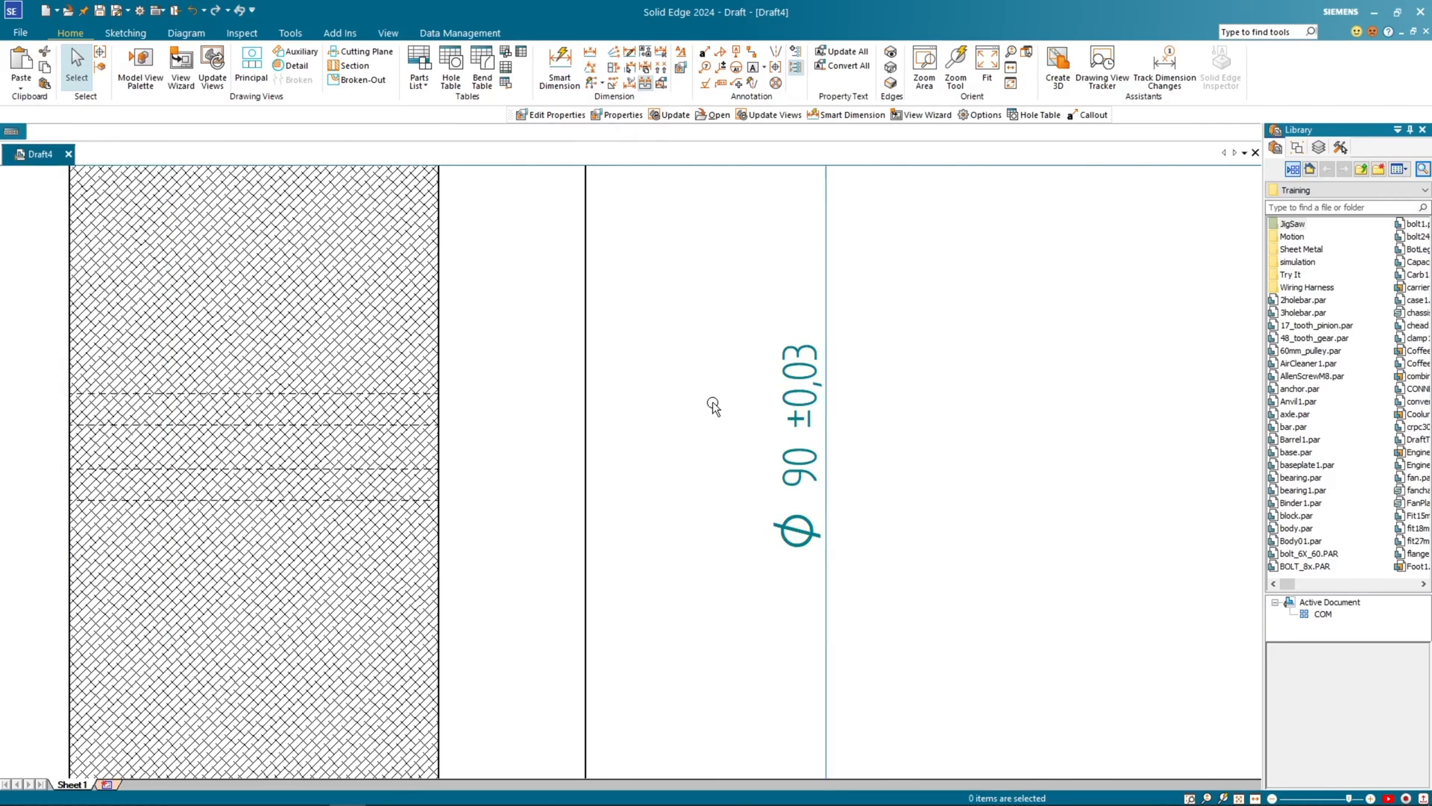
# Step: Turn on dual unit display for the bore diameter dimension, with the secondary inch value in brackets
pyautogui.scroll(-4, 716, 418)
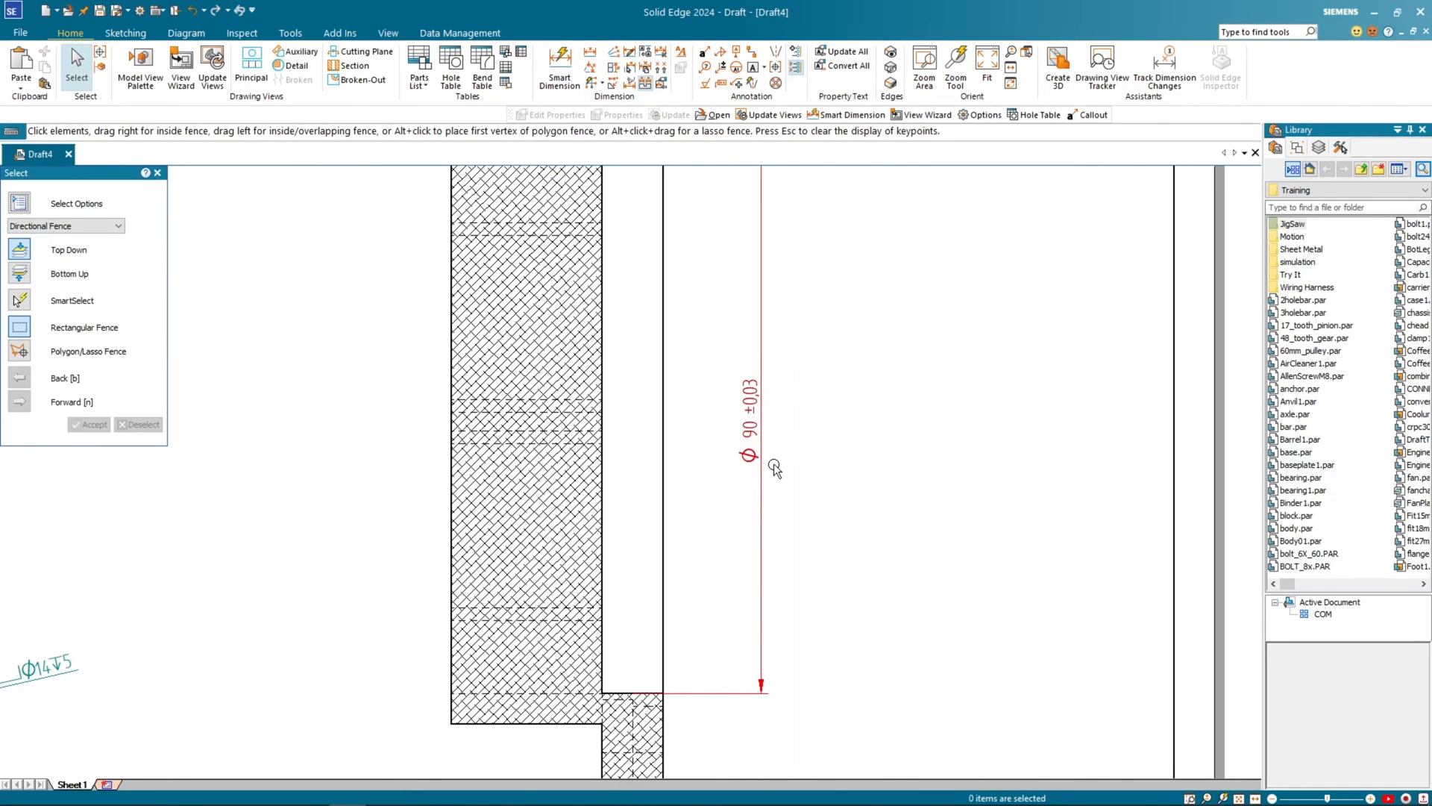
pyautogui.rightClick(752, 427)
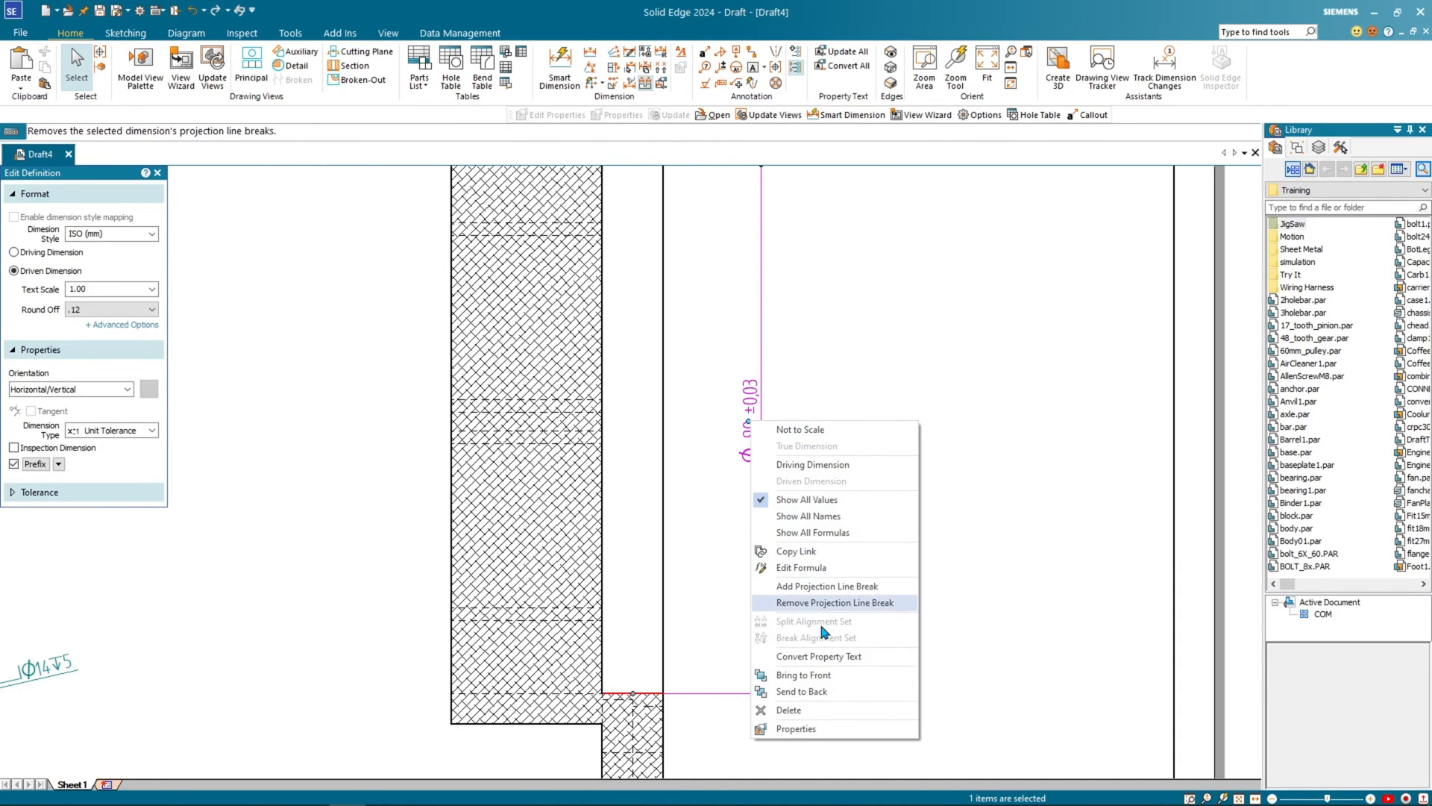
pyautogui.click(813, 729)
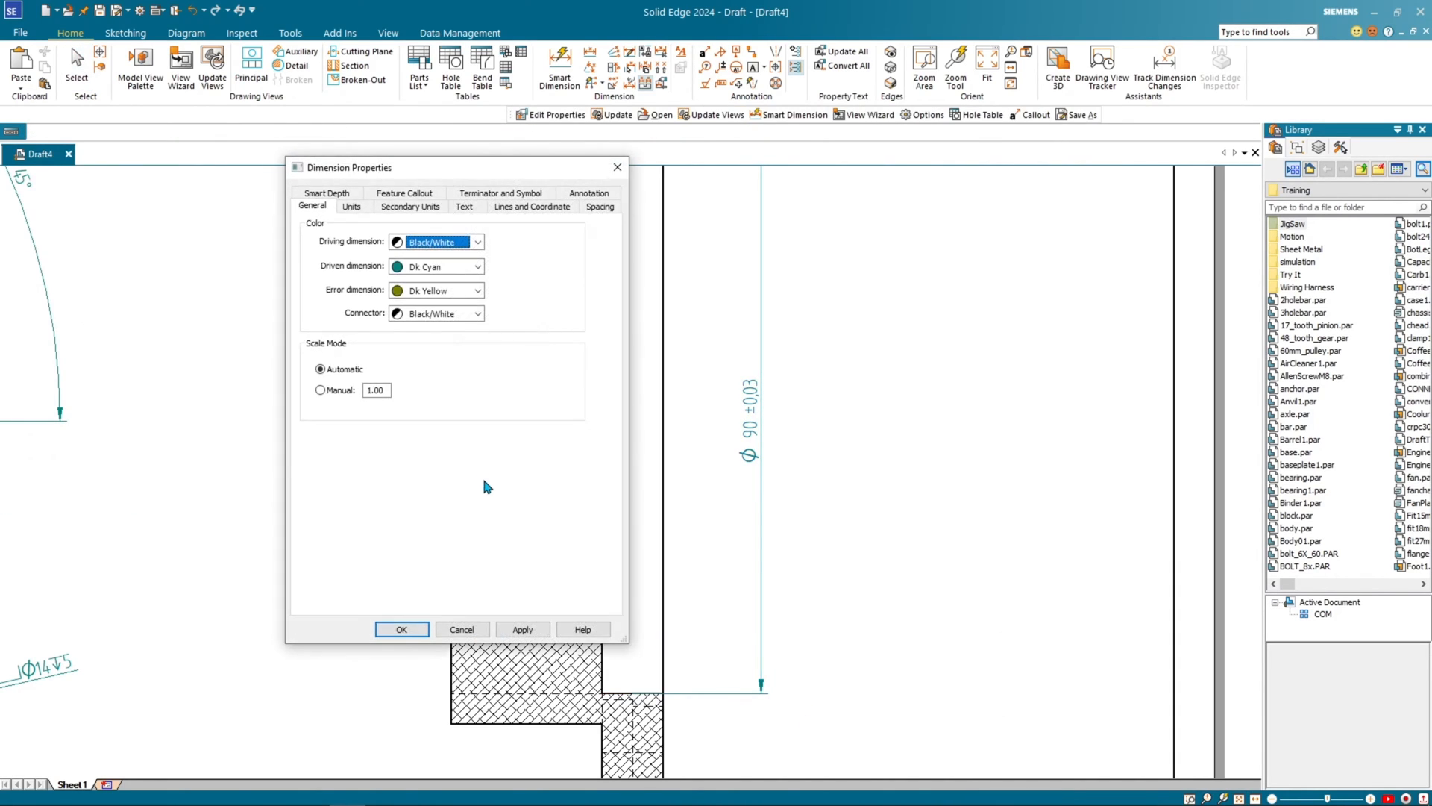
pyautogui.click(398, 210)
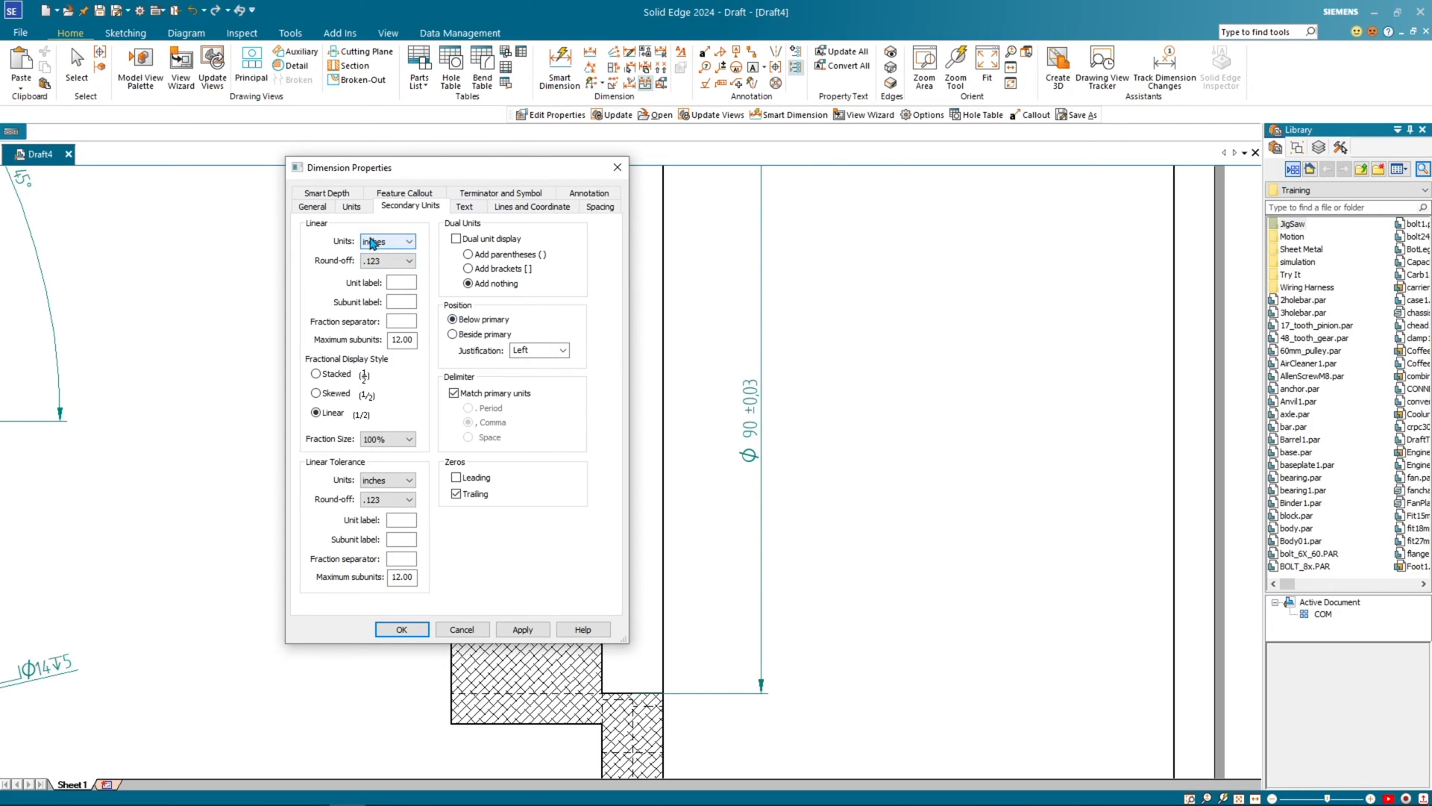
pyautogui.click(456, 238)
pyautogui.click(522, 629)
pyautogui.click(403, 629)
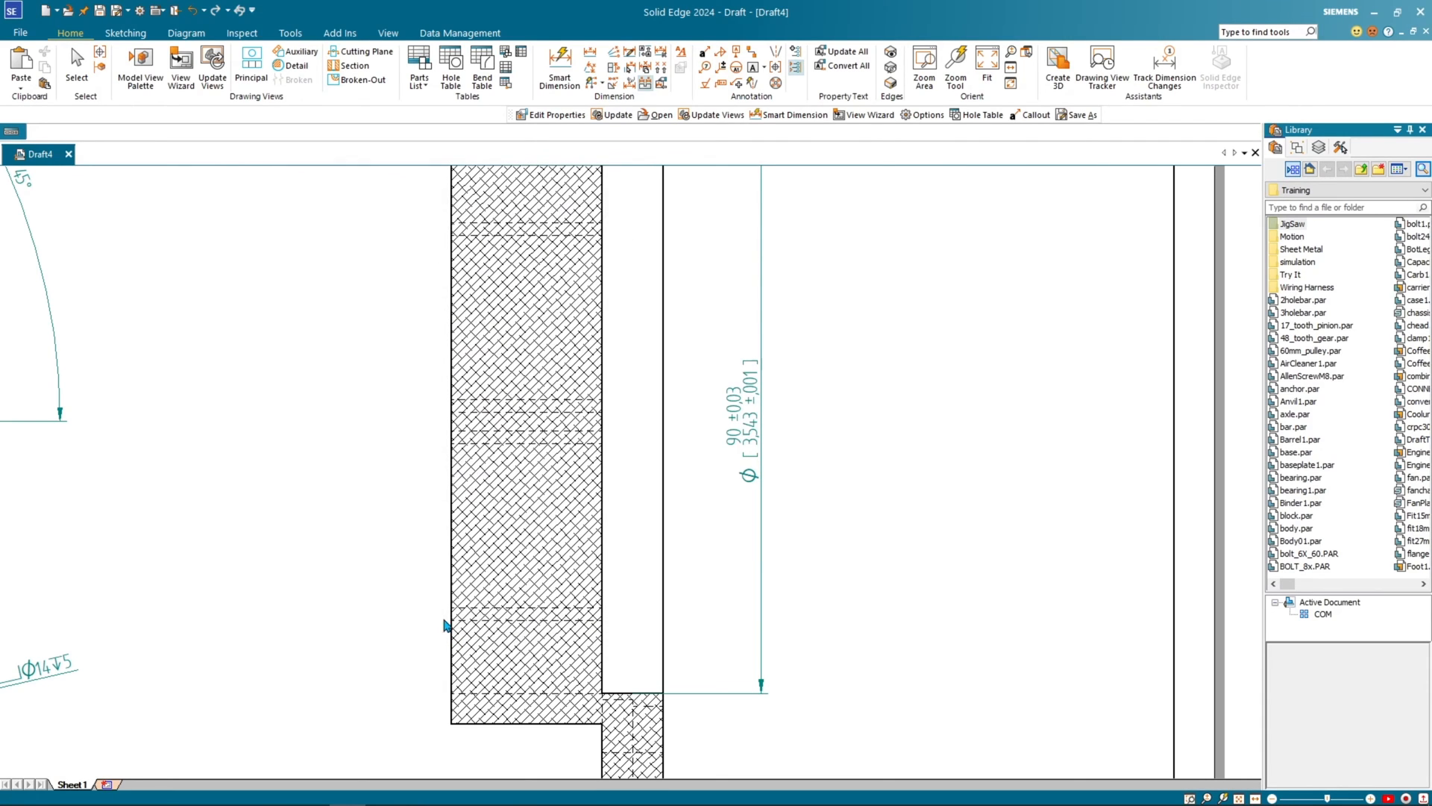
pyautogui.click(760, 432)
pyautogui.scroll(3, 761, 436)
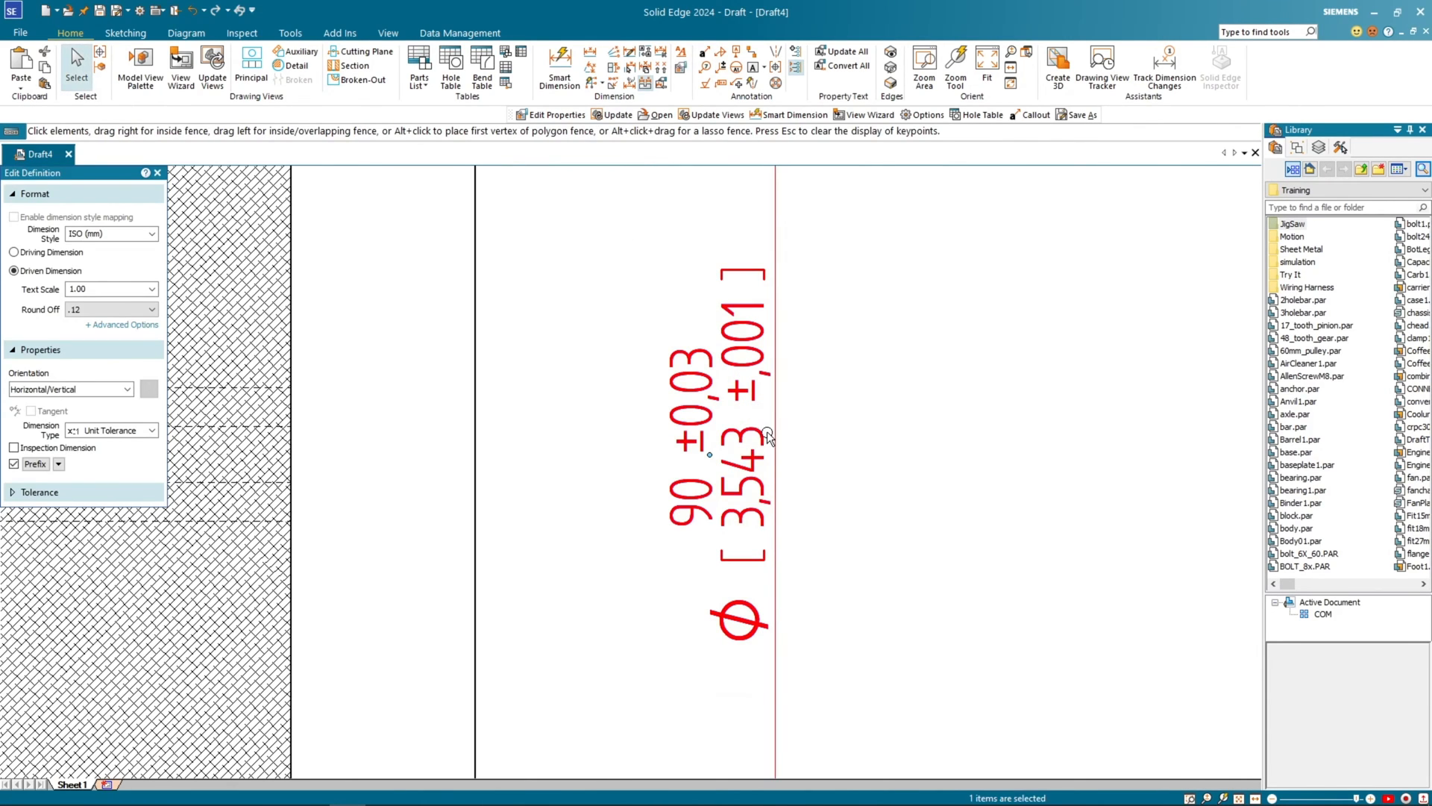
pyautogui.scroll(-2, 916, 481)
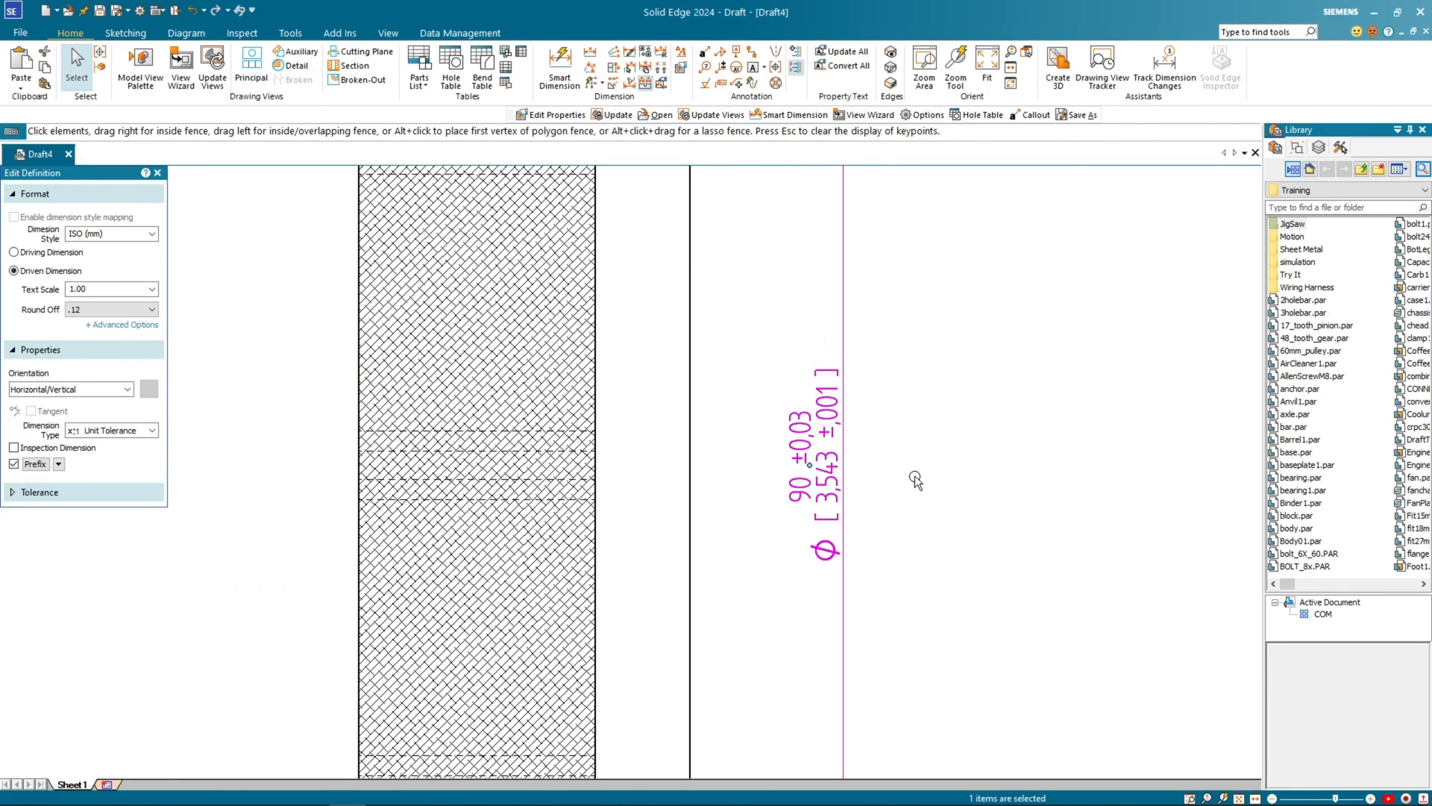
pyautogui.scroll(-2, 916, 480)
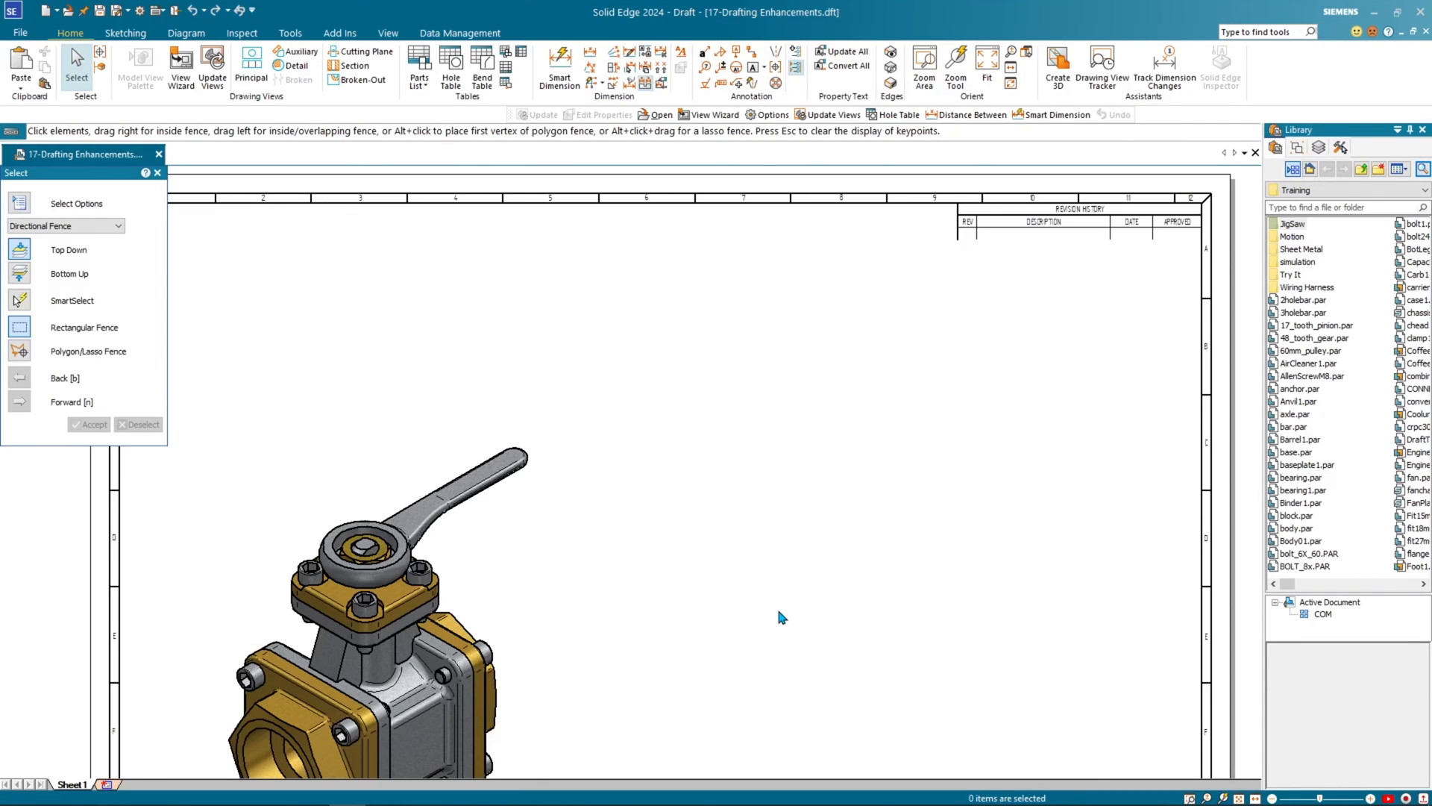
# Step: Start a Family of Assemblies parts list on the valve view in 17-Drafting Enhancements.dft and include all family members
pyautogui.scroll(-1, 583, 553)
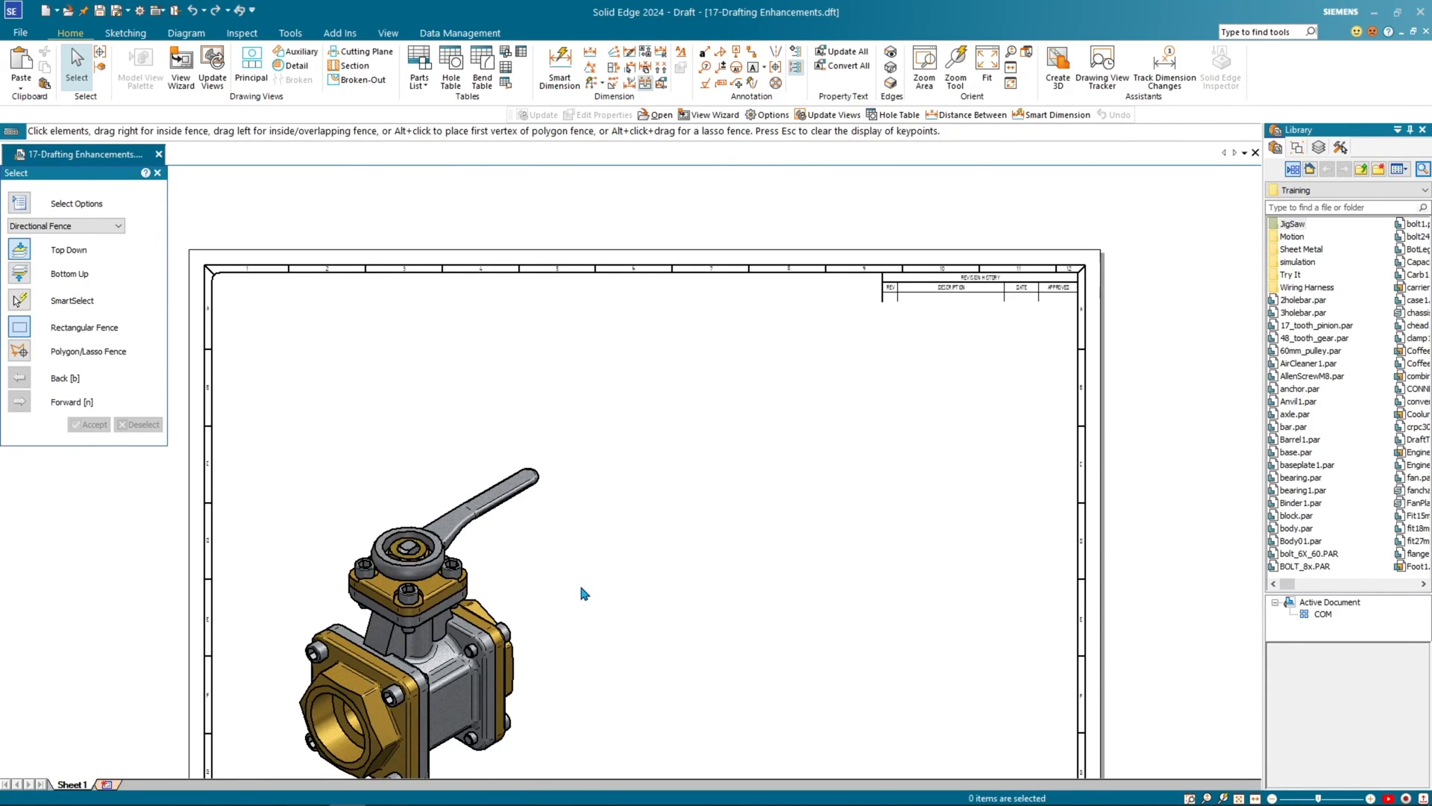
pyautogui.keyDown('shift'); pyautogui.scroll(-2, 567, 556); pyautogui.keyUp('shift')
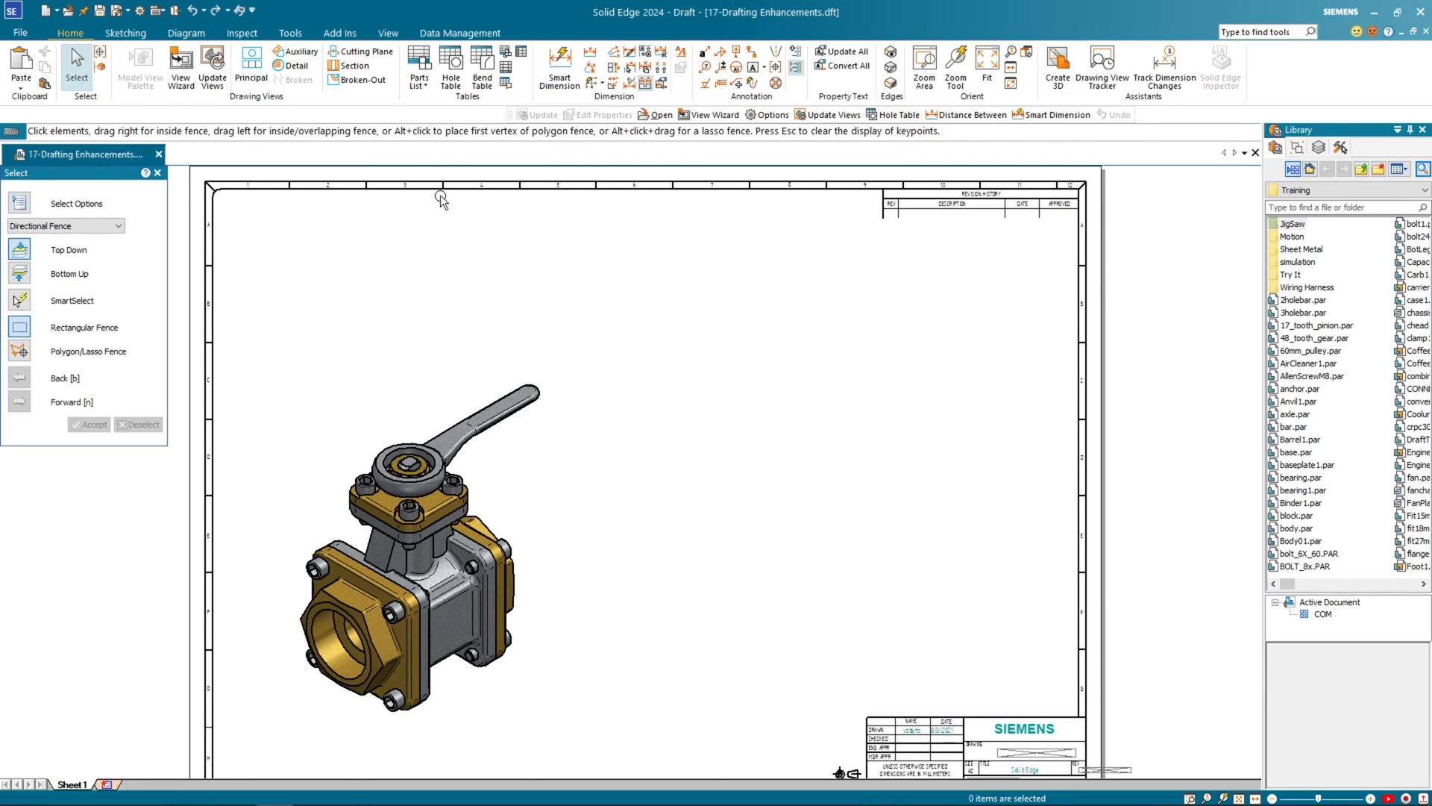
pyautogui.click(420, 87)
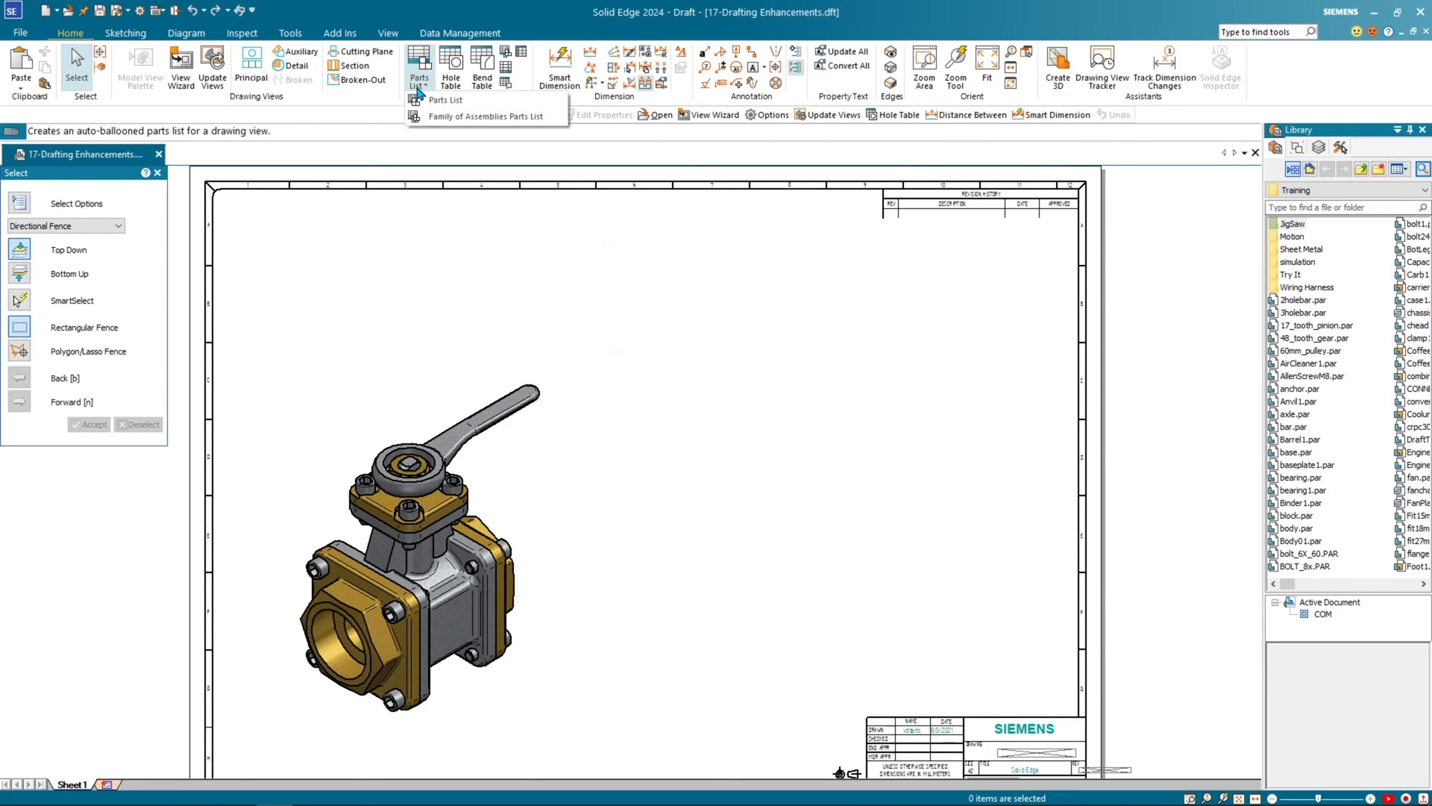
pyautogui.click(448, 118)
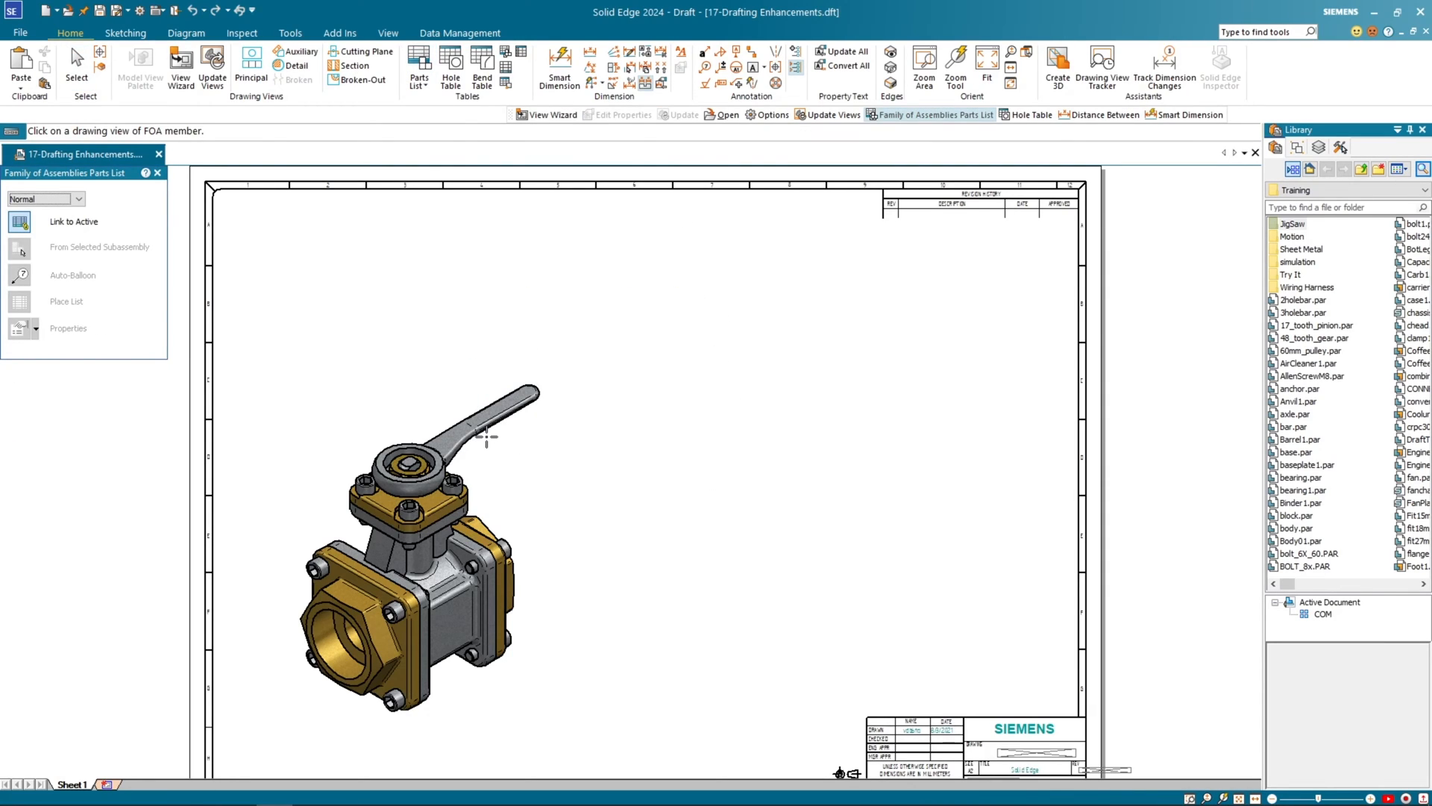
pyautogui.click(486, 435)
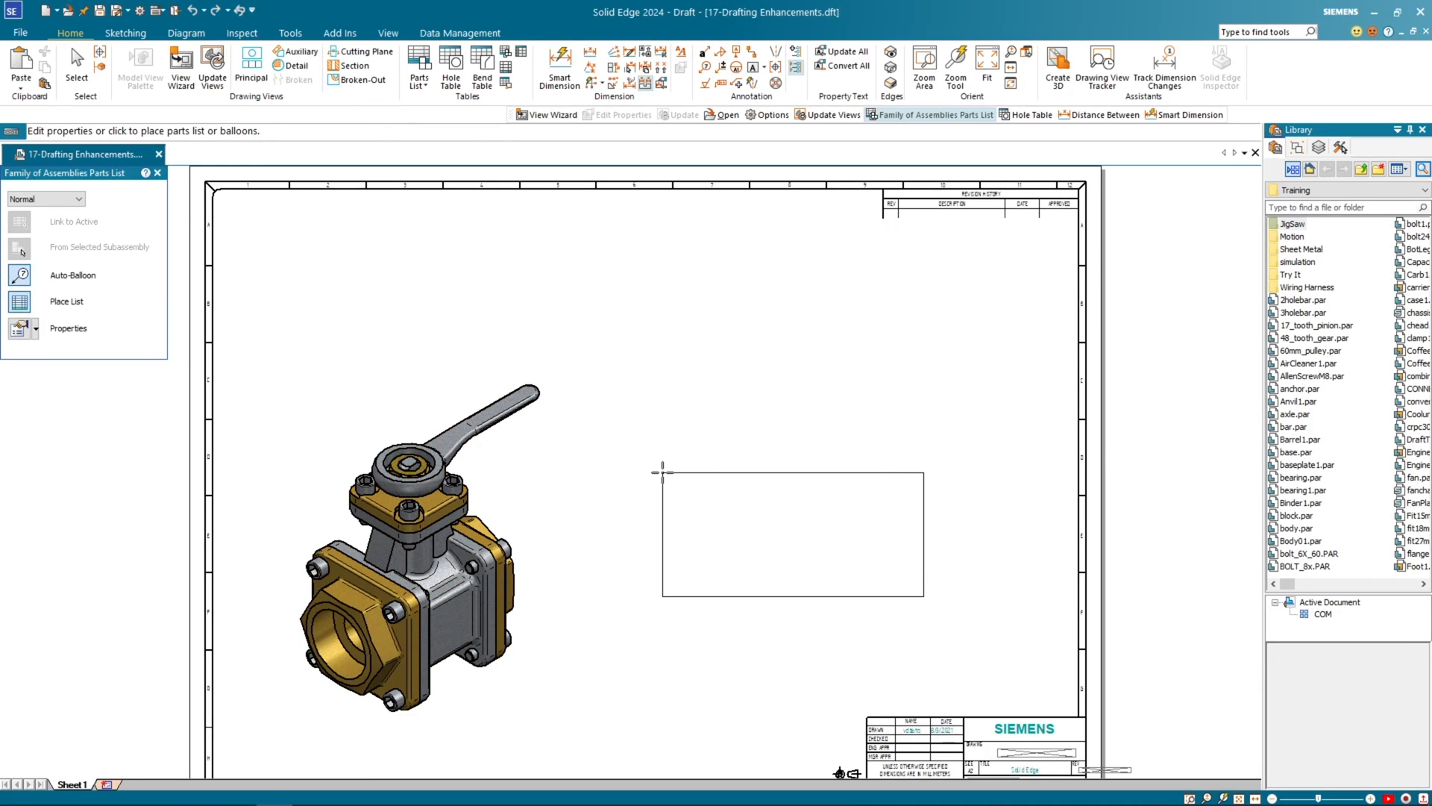
pyautogui.click(20, 328)
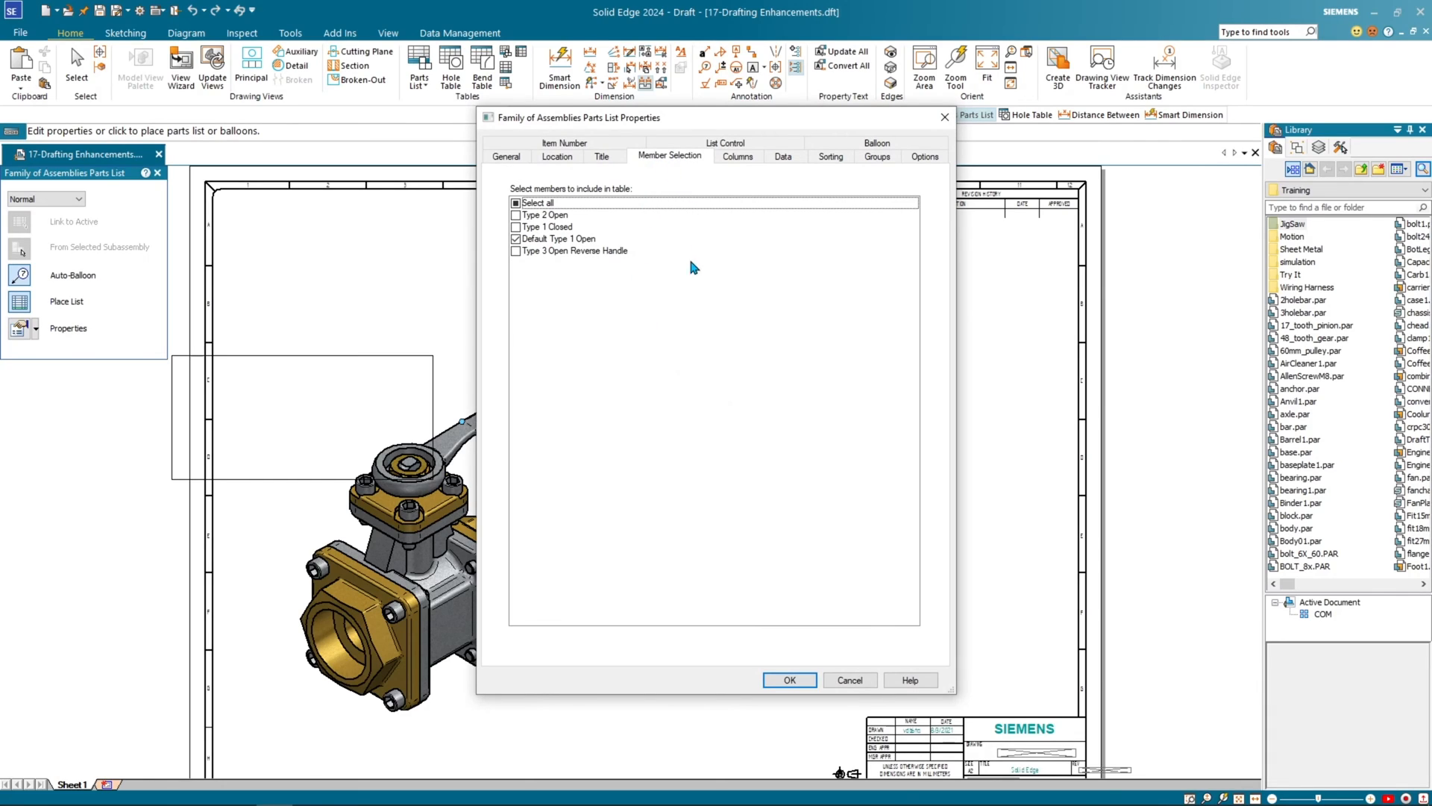
pyautogui.click(515, 204)
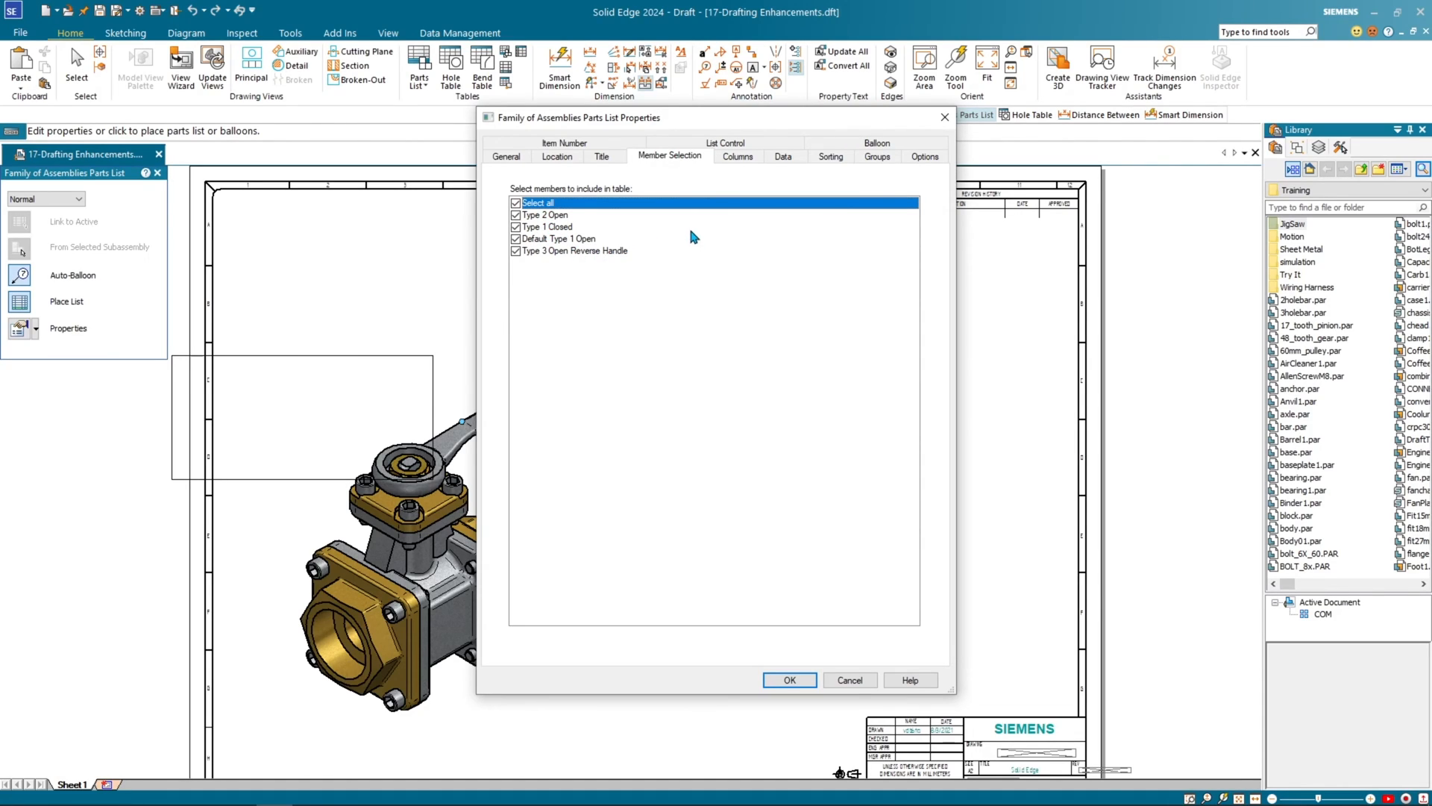
# Step: Review the parts list's columns and available properties, and place the auto-ballooned list beside the valve view, above the title block
pyautogui.click(743, 165)
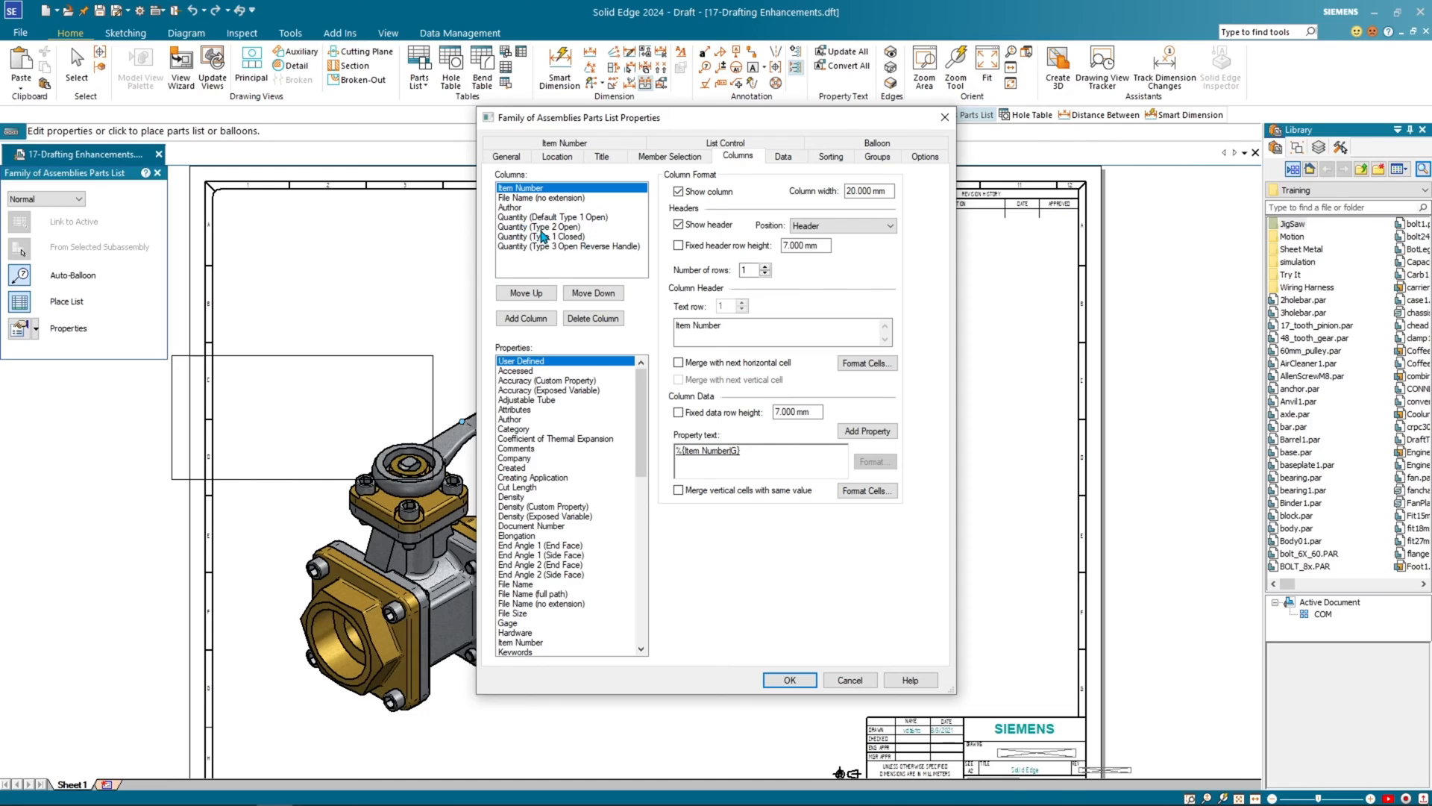
pyautogui.moveTo(646, 413); pyautogui.dragTo(646, 538)
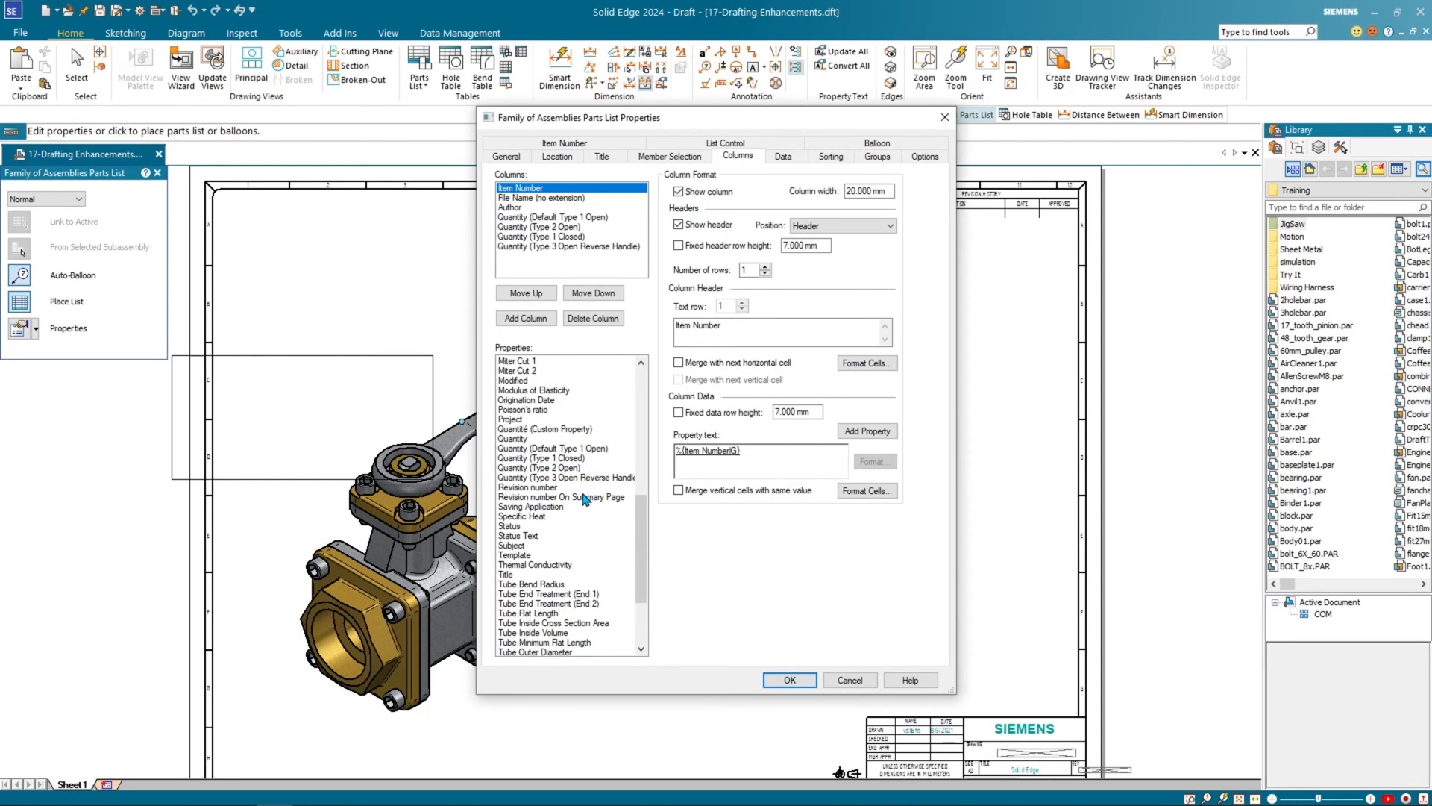
pyautogui.click(785, 677)
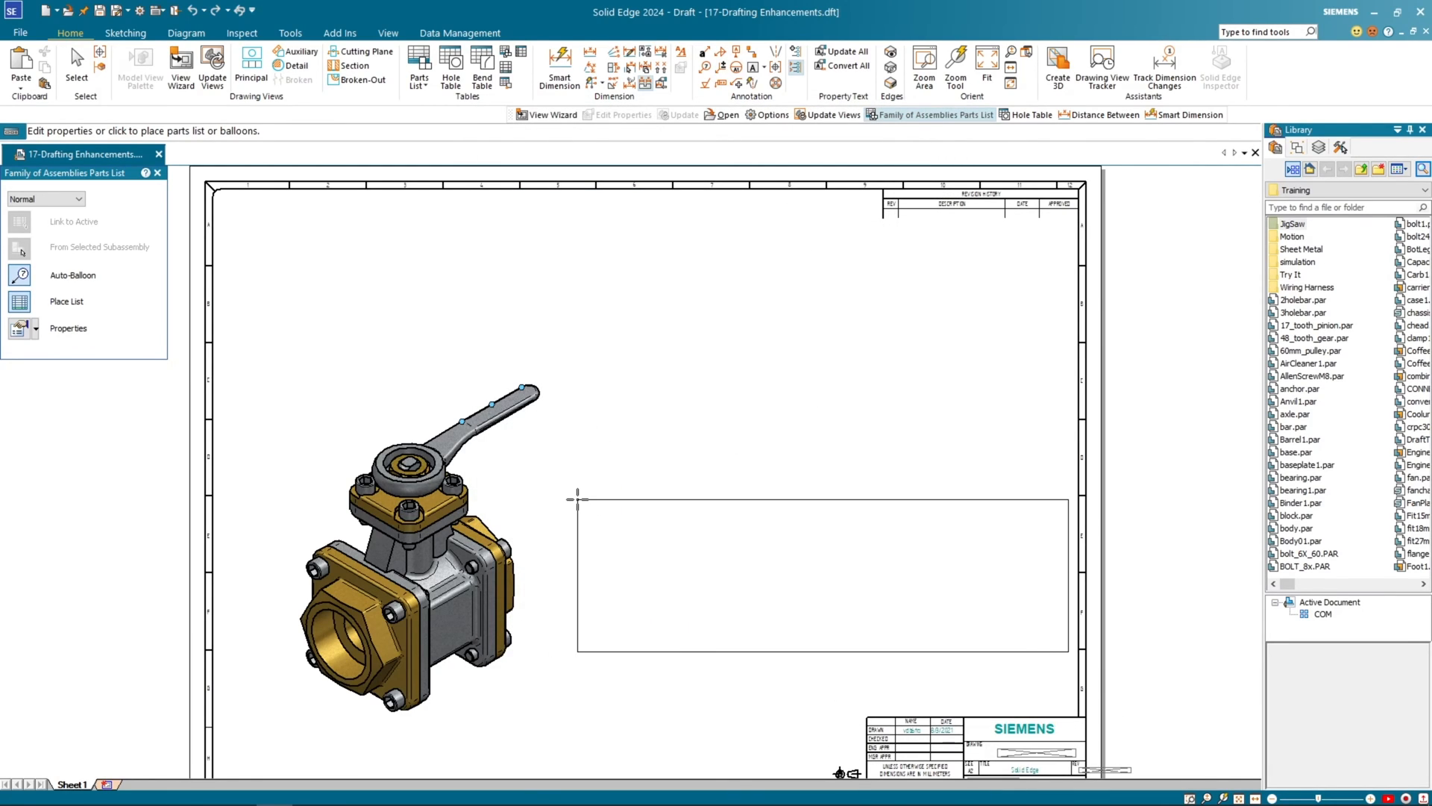
pyautogui.click(577, 499)
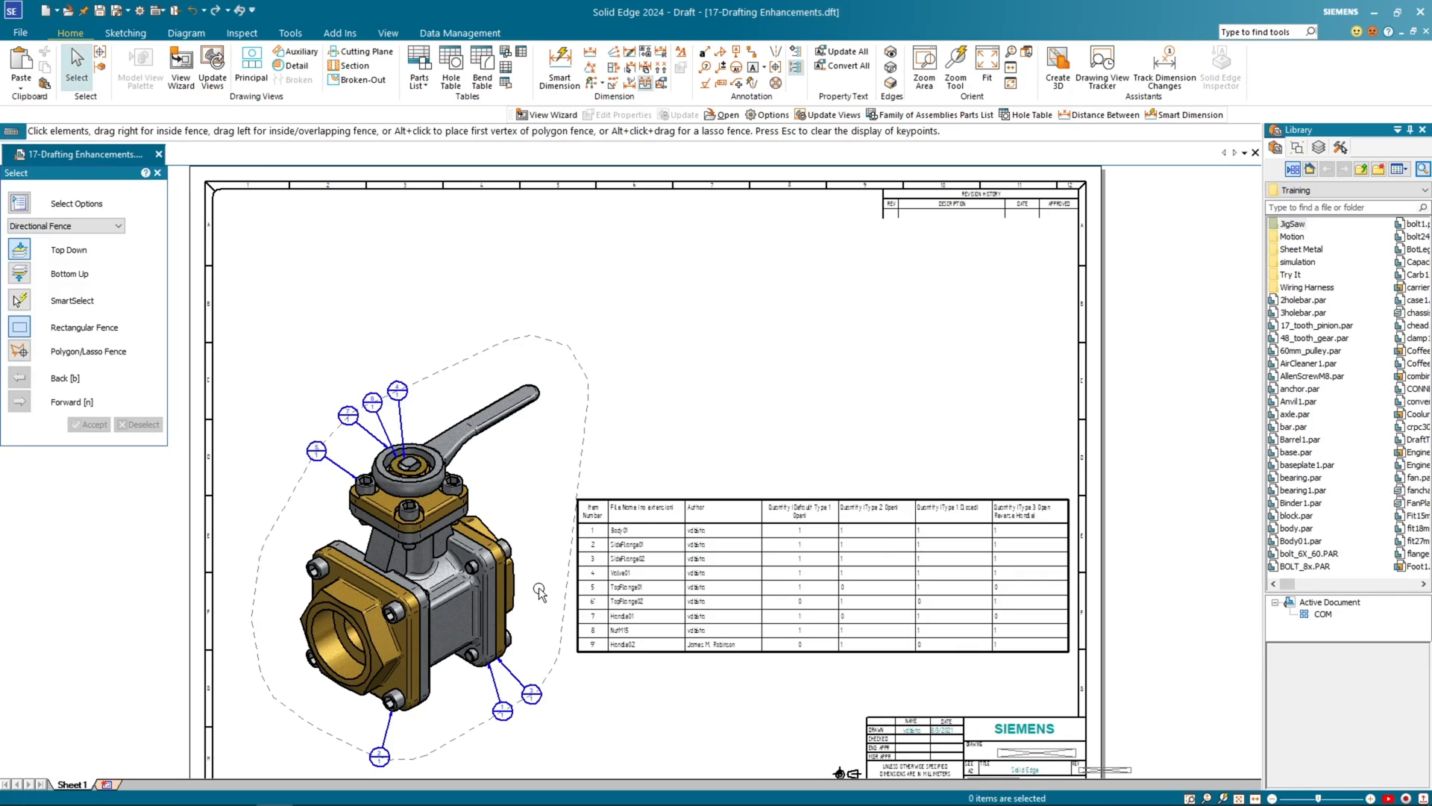
# Step: Center the text in the Type 2 Open, Type 1 Closed and Type 3 Open Reverse Handle quantity columns of the parts list
pyautogui.scroll(1, 608, 687)
pyautogui.scroll(5, 608, 685)
pyautogui.scroll(-4, 606, 680)
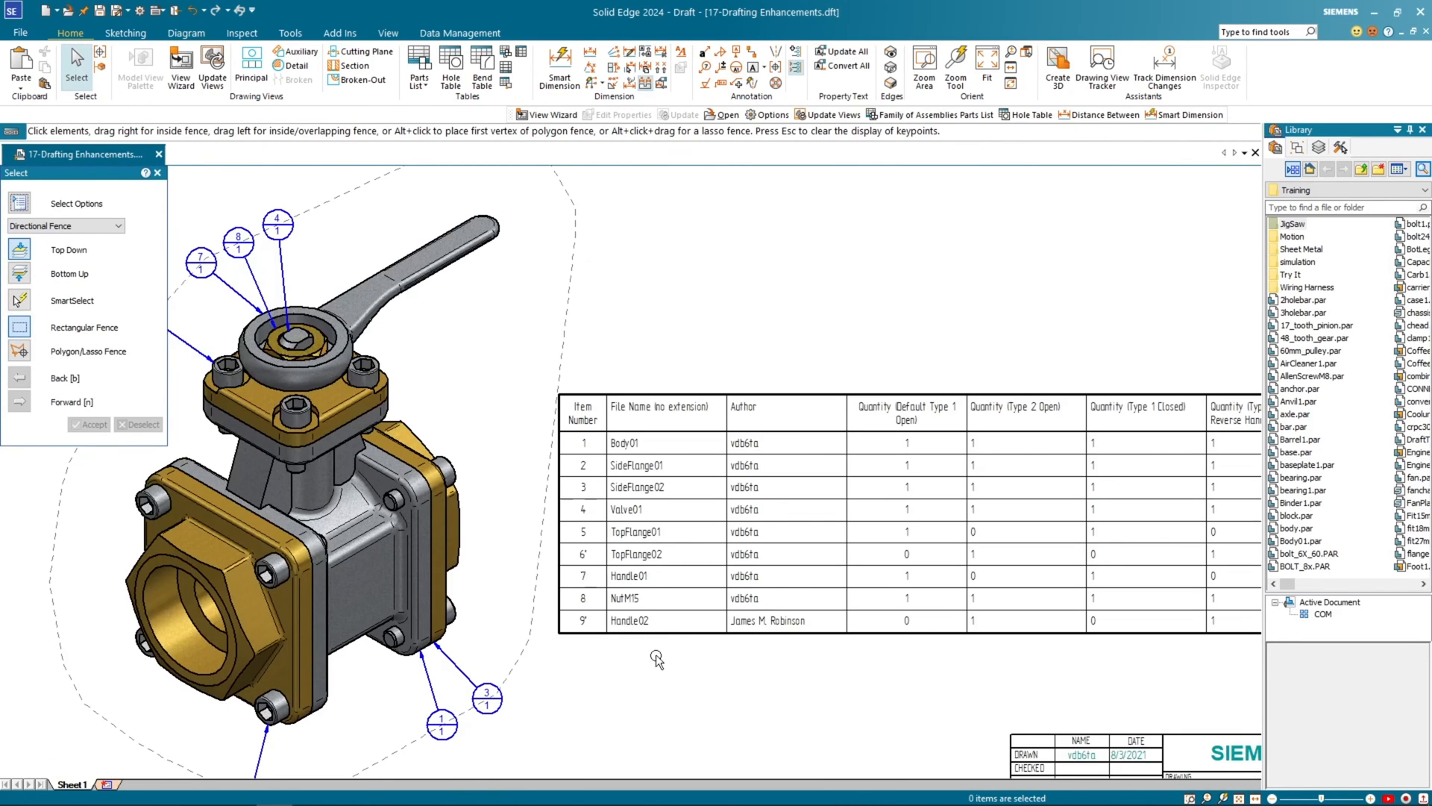
pyautogui.scroll(1, 746, 656)
pyautogui.moveTo(697, 643); pyautogui.dragTo(650, 615, button='middle')
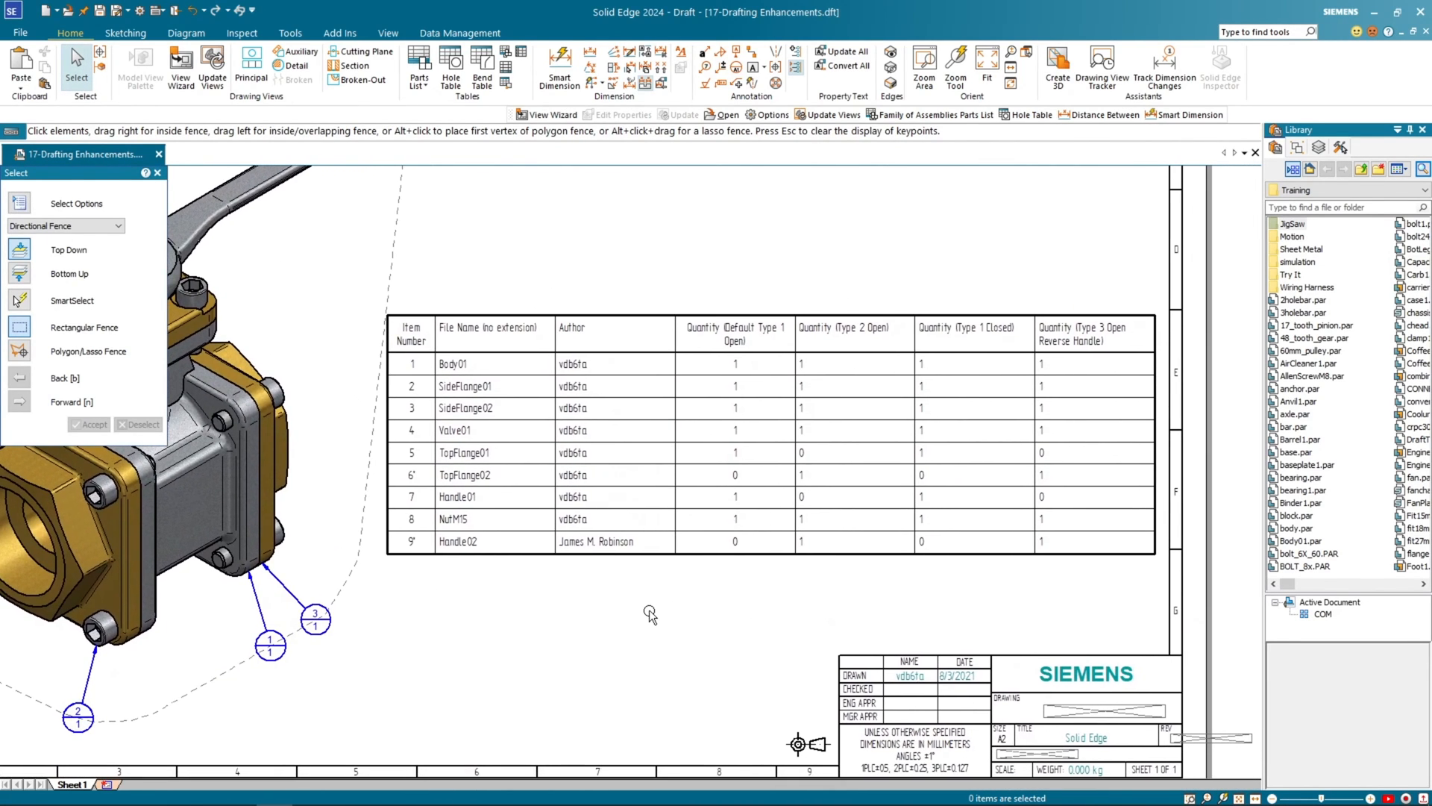
pyautogui.click(565, 316)
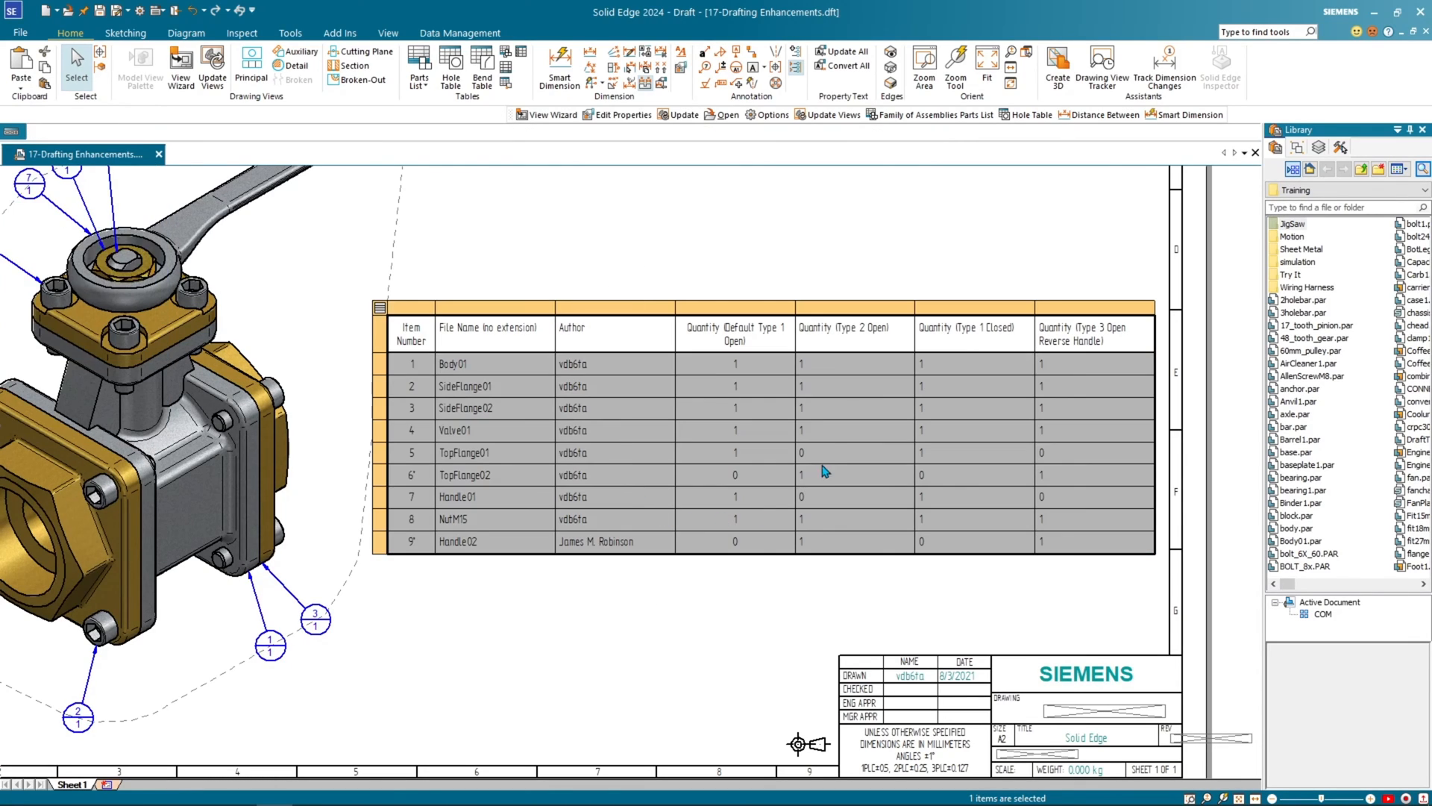
pyautogui.moveTo(807, 328); pyautogui.dragTo(1052, 561)
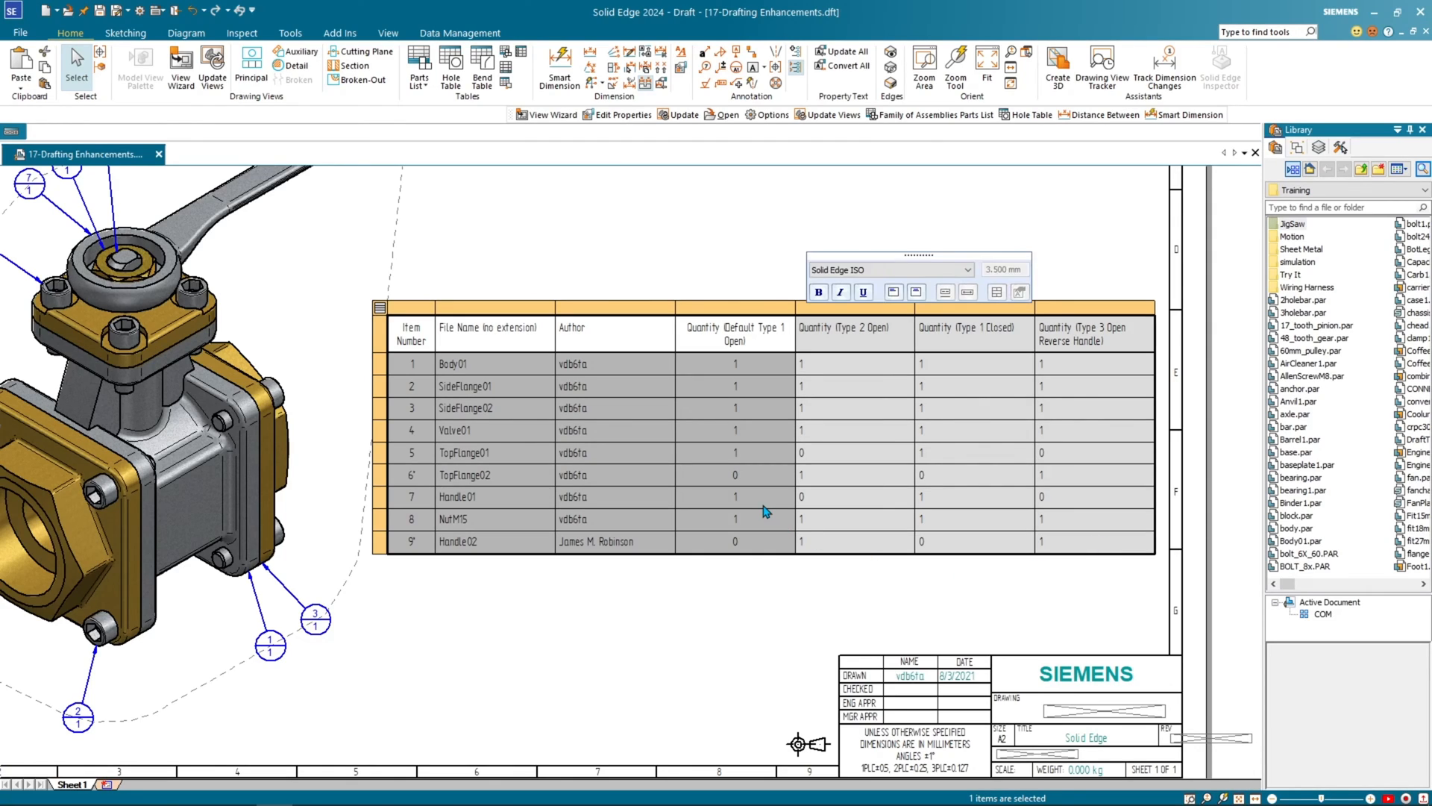
pyautogui.click(896, 294)
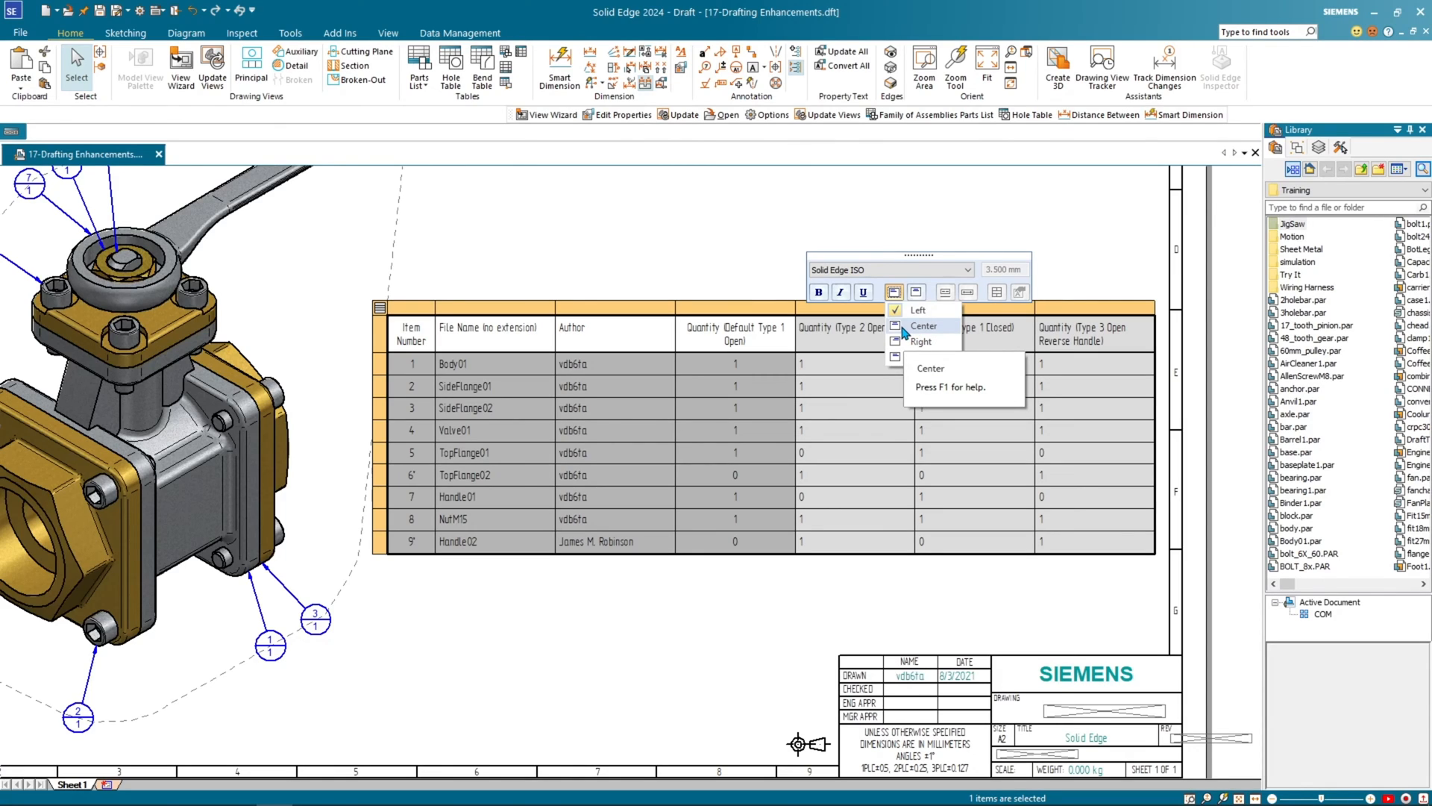
pyautogui.click(921, 326)
pyautogui.click(739, 628)
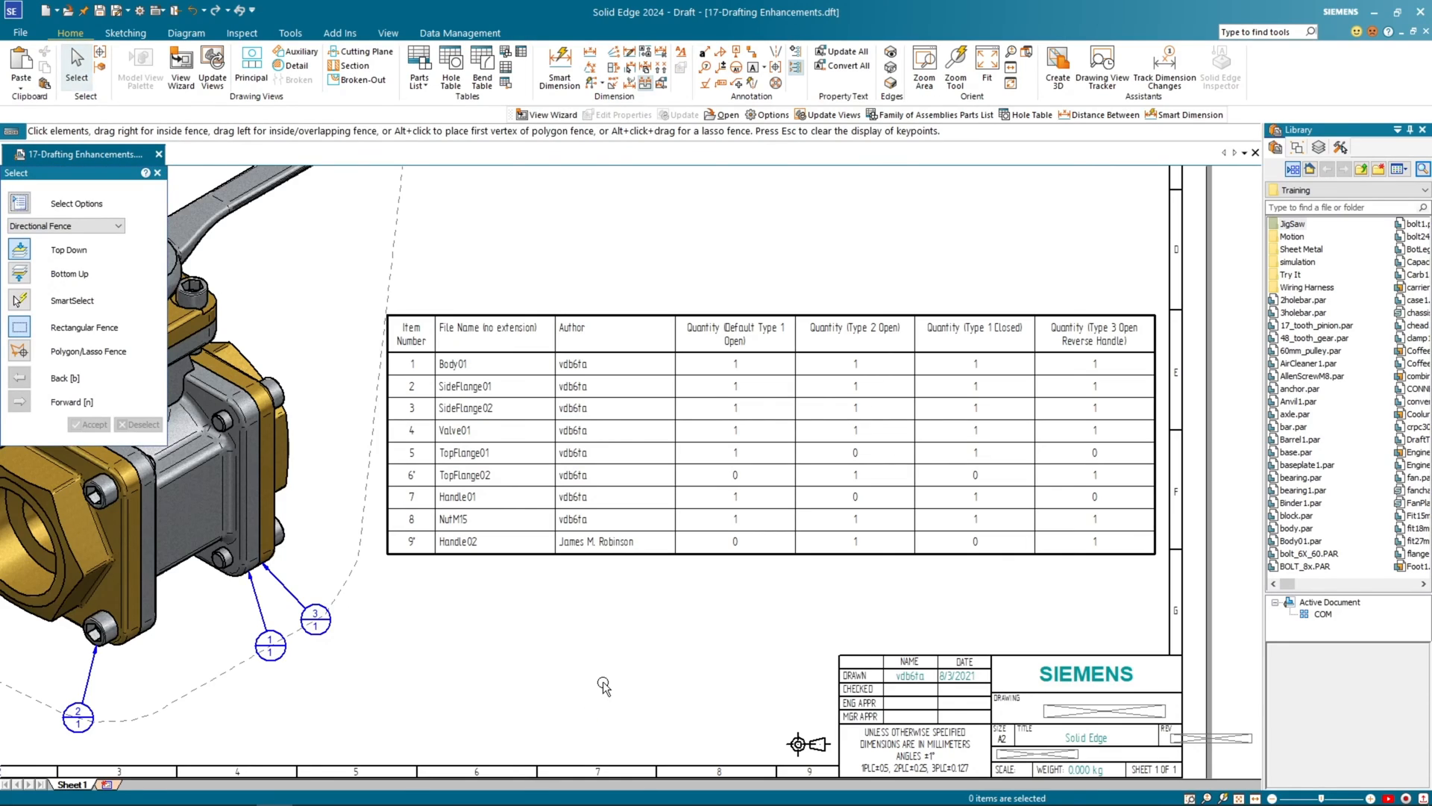
# Step: Examine the parts list's item numbers and member quantities, especially the TopFlange02 and Handle02 rows
pyautogui.scroll(-1, 603, 685)
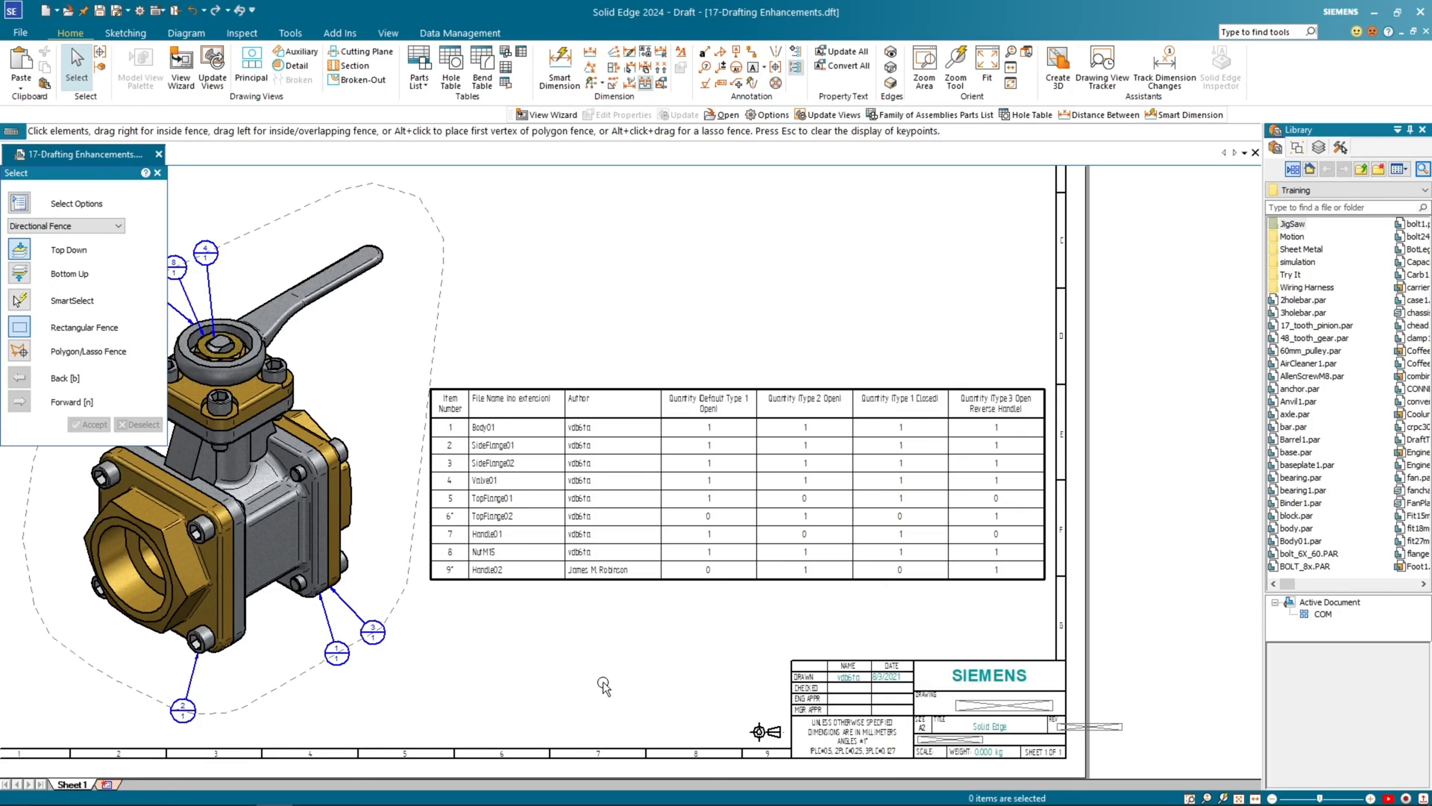
pyautogui.scroll(3, 437, 594)
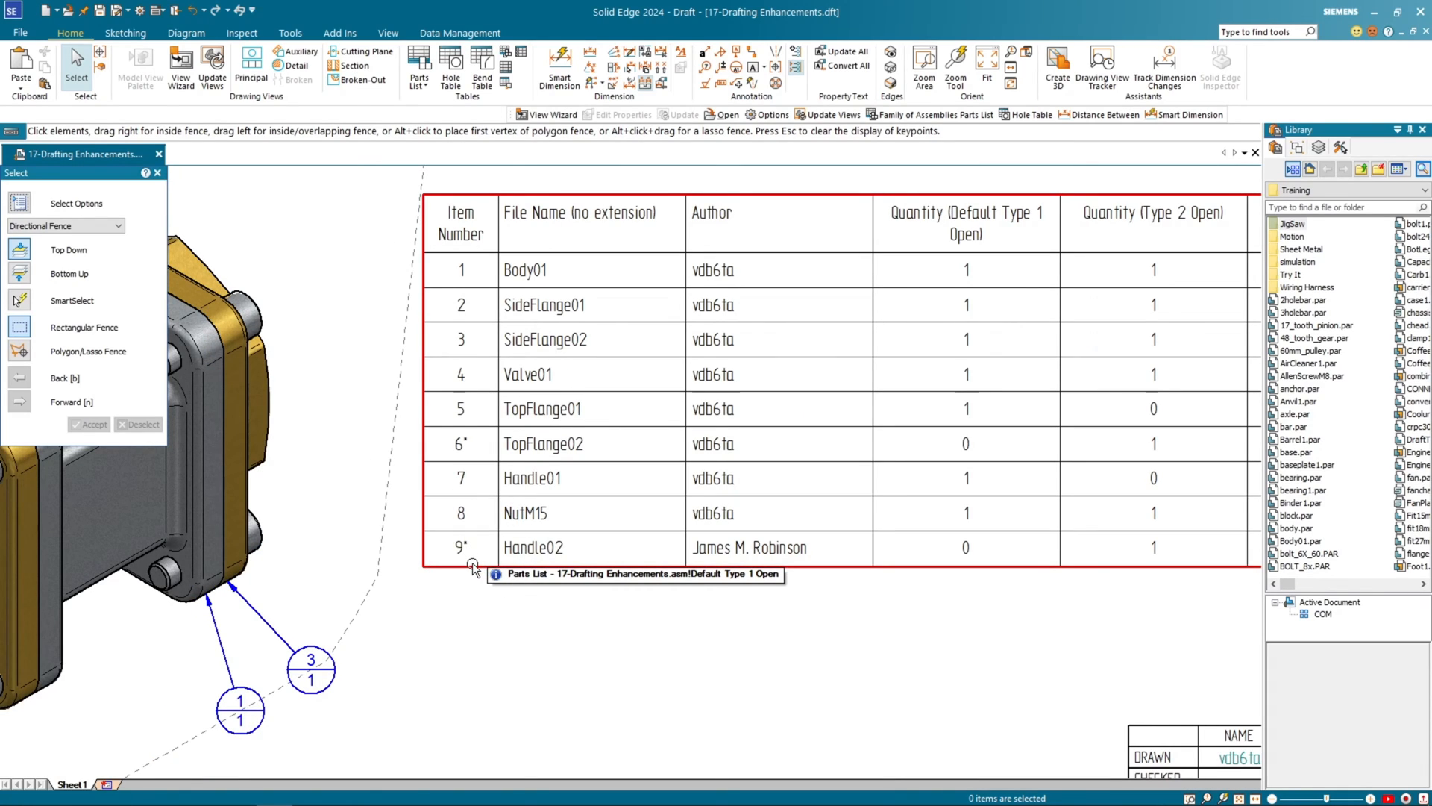
pyautogui.scroll(-2, 578, 617)
pyautogui.moveTo(616, 627); pyautogui.dragTo(569, 593, button='middle')
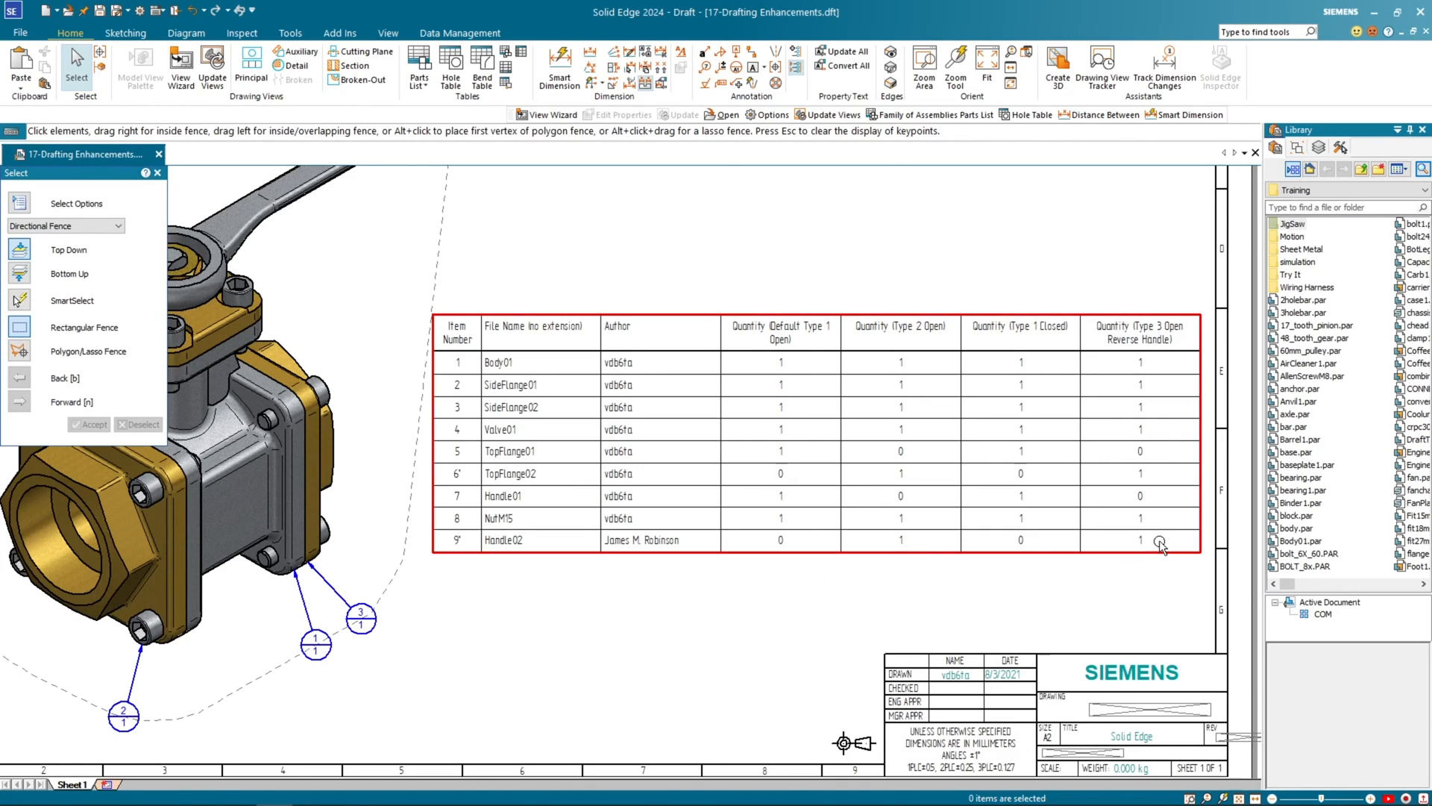
pyautogui.scroll(-2, 581, 639)
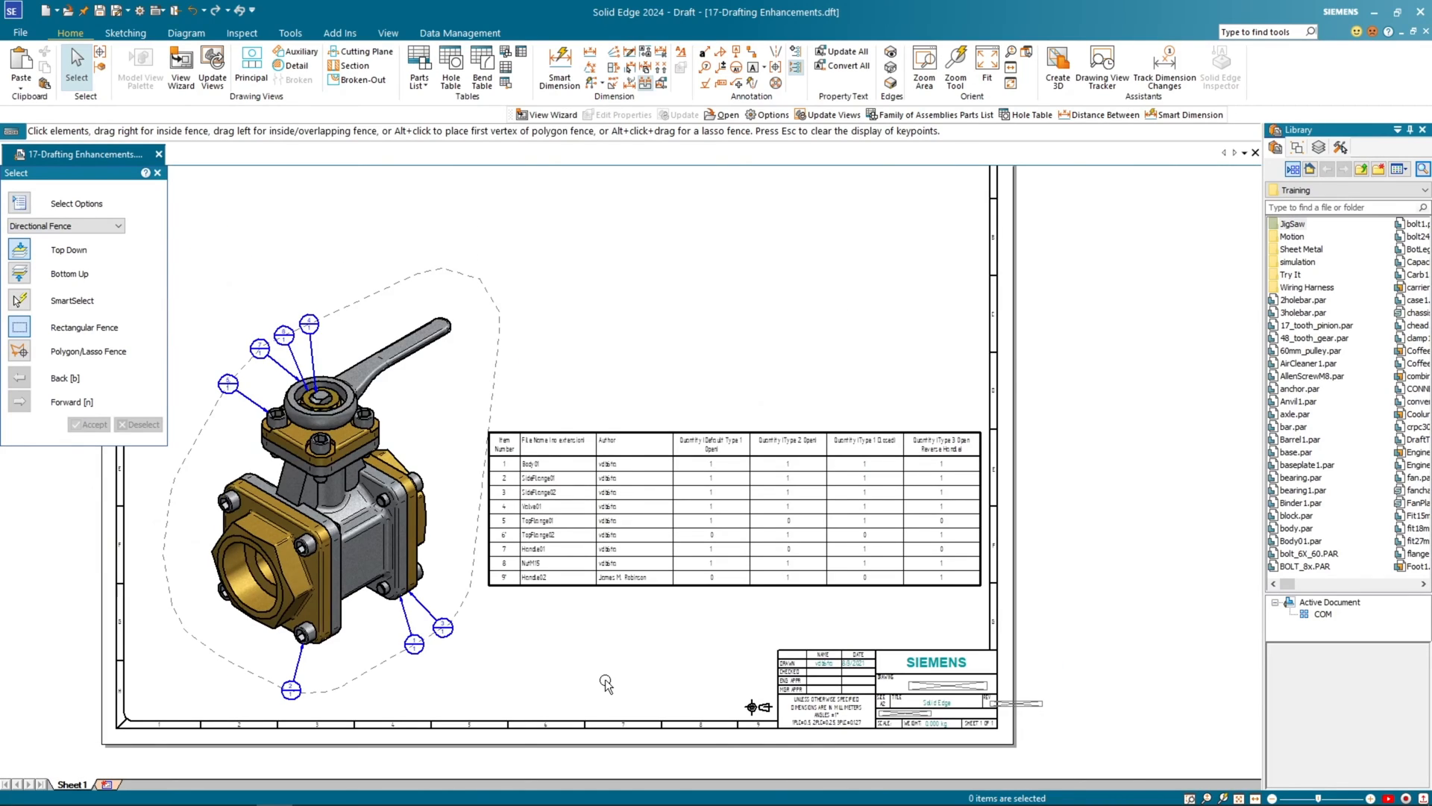
pyautogui.scroll(3, 503, 586)
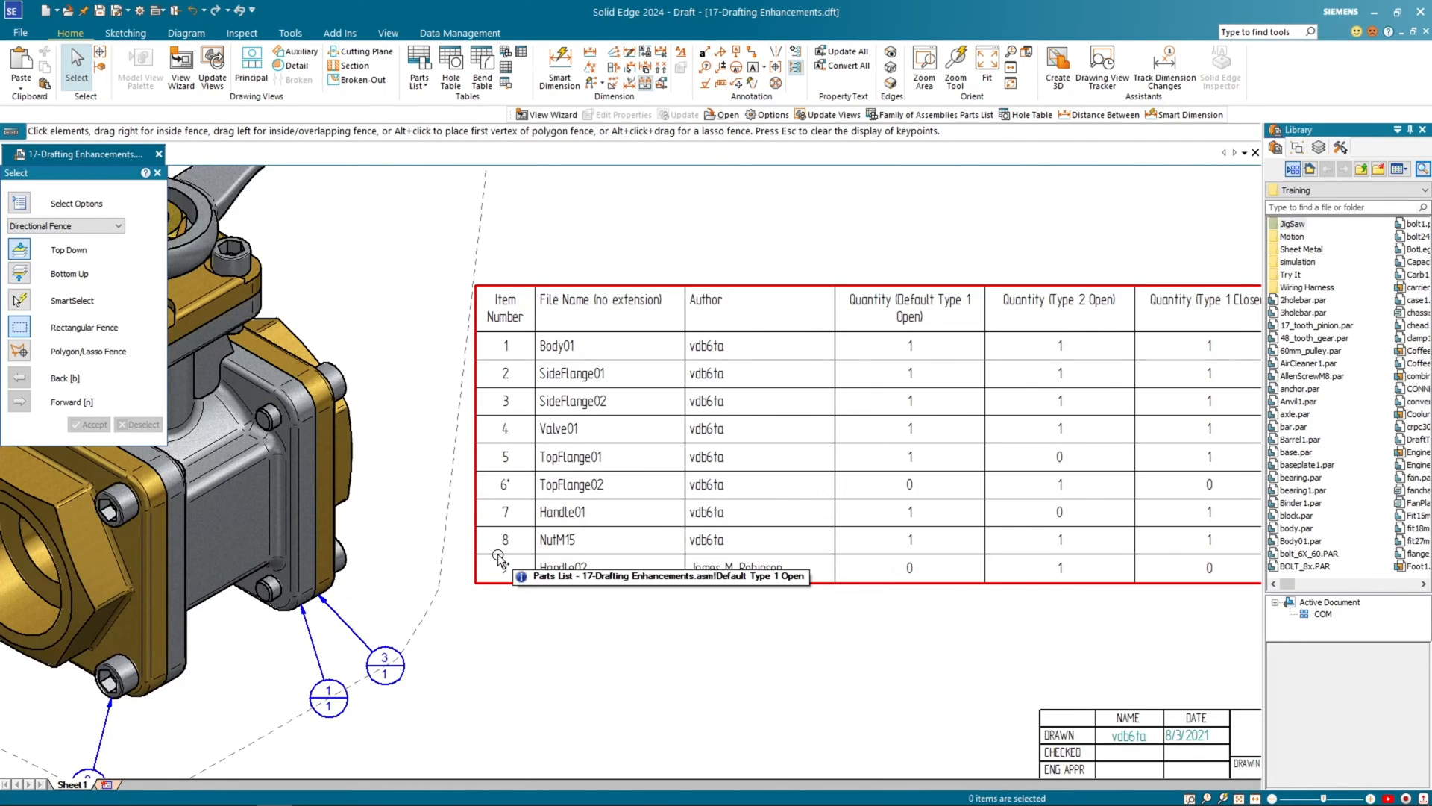
pyautogui.scroll(1, 520, 574)
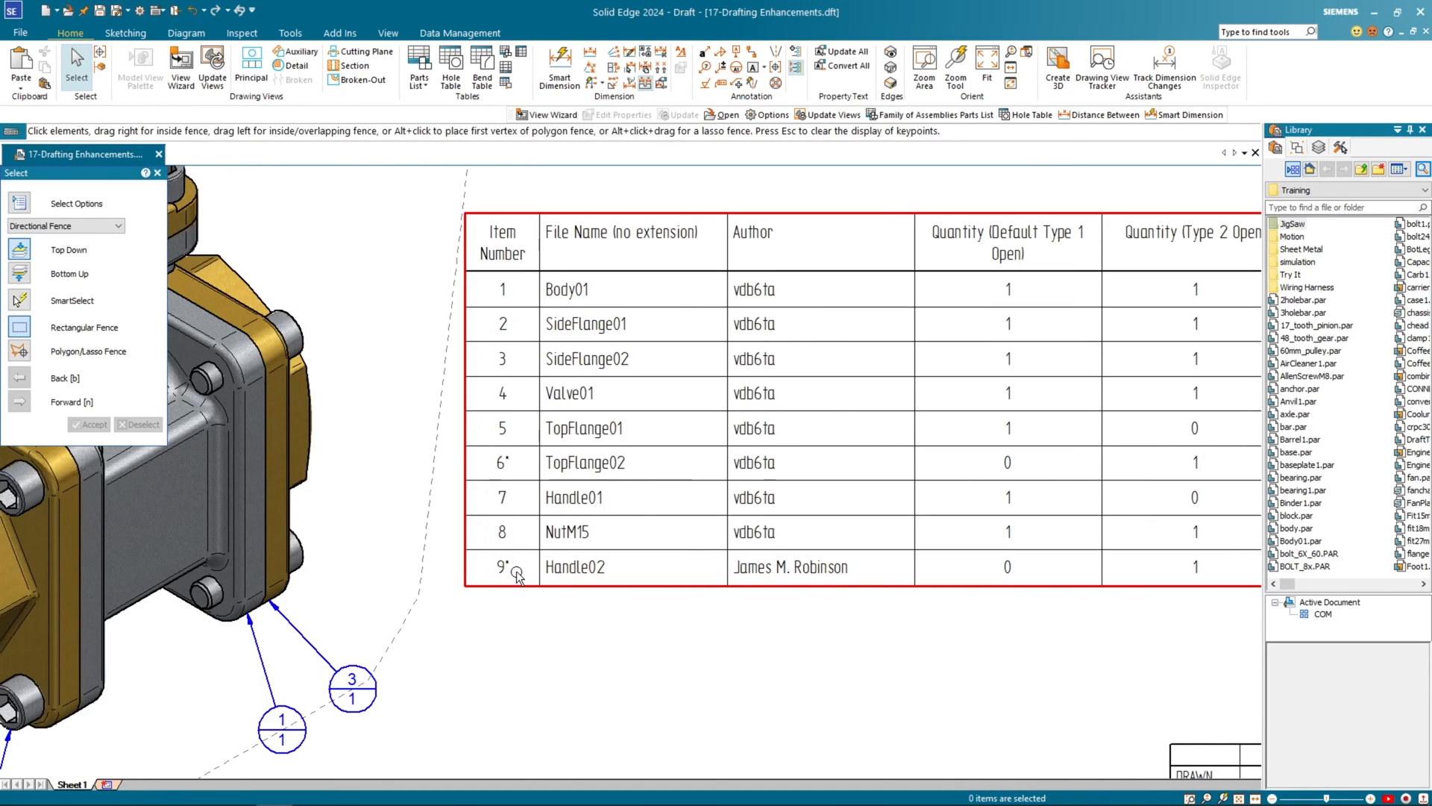
pyautogui.scroll(-3, 517, 575)
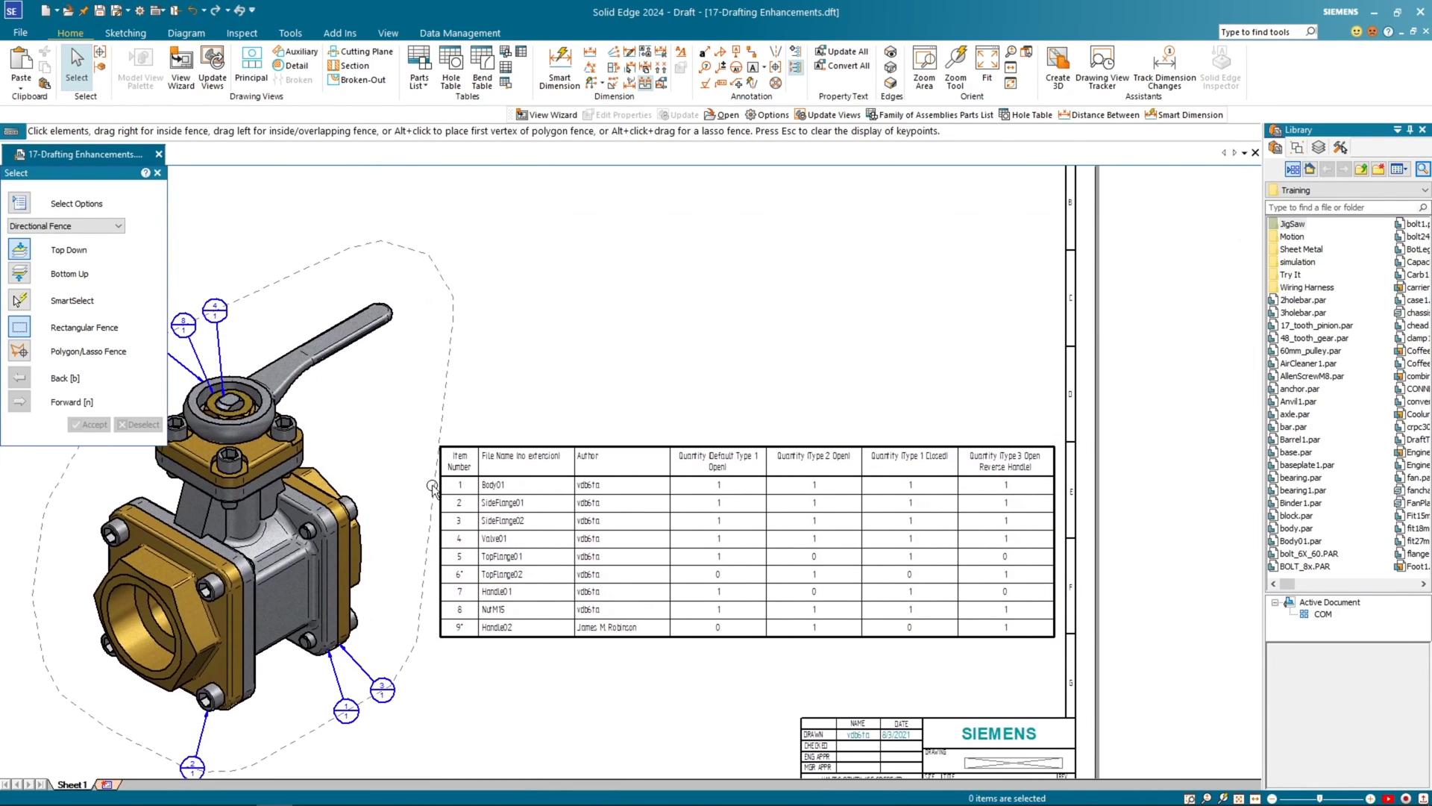
# Step: Place a view of the Type 3 Open Reverse Handle member above the parts list at the 1:2 sheet scale
pyautogui.click(190, 87)
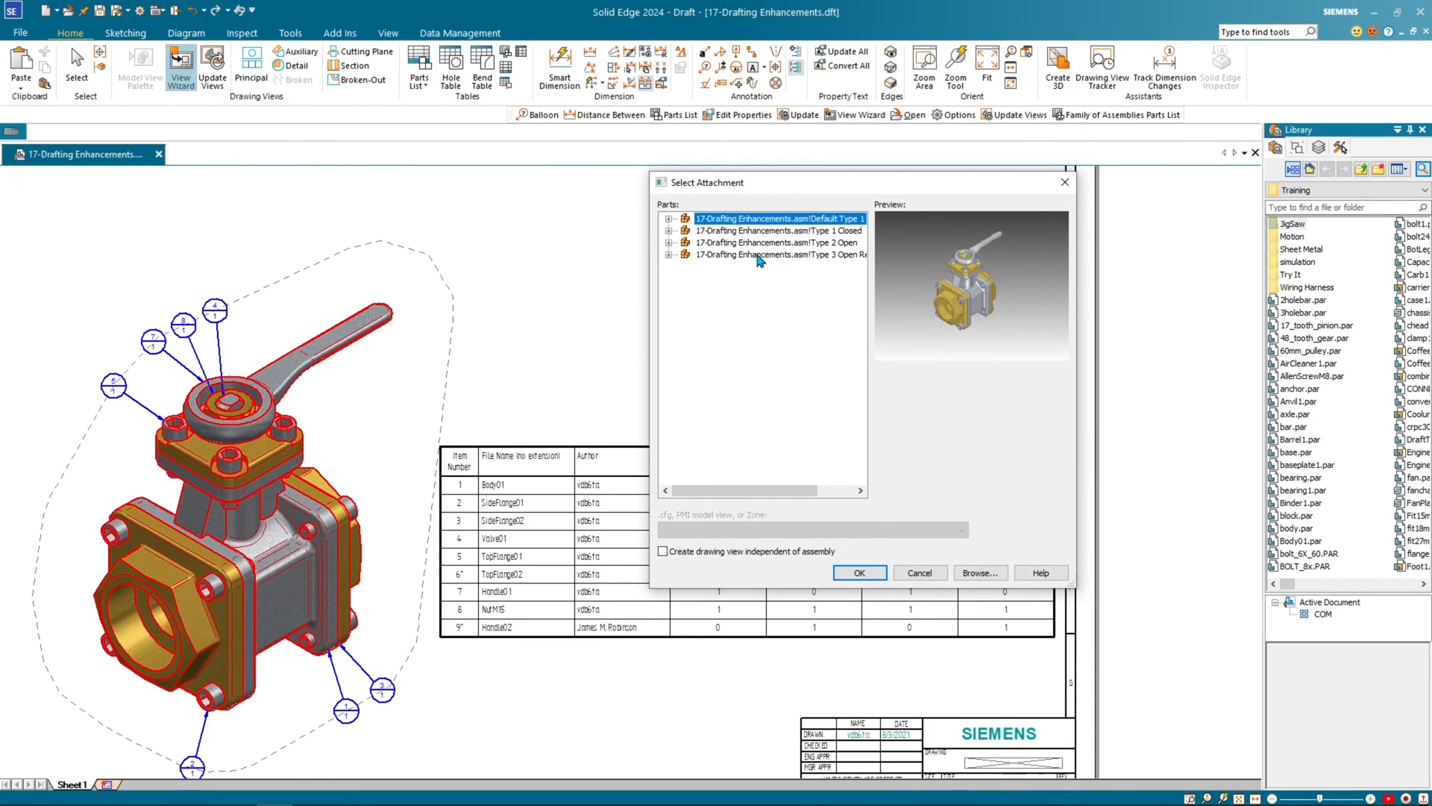
pyautogui.click(760, 255)
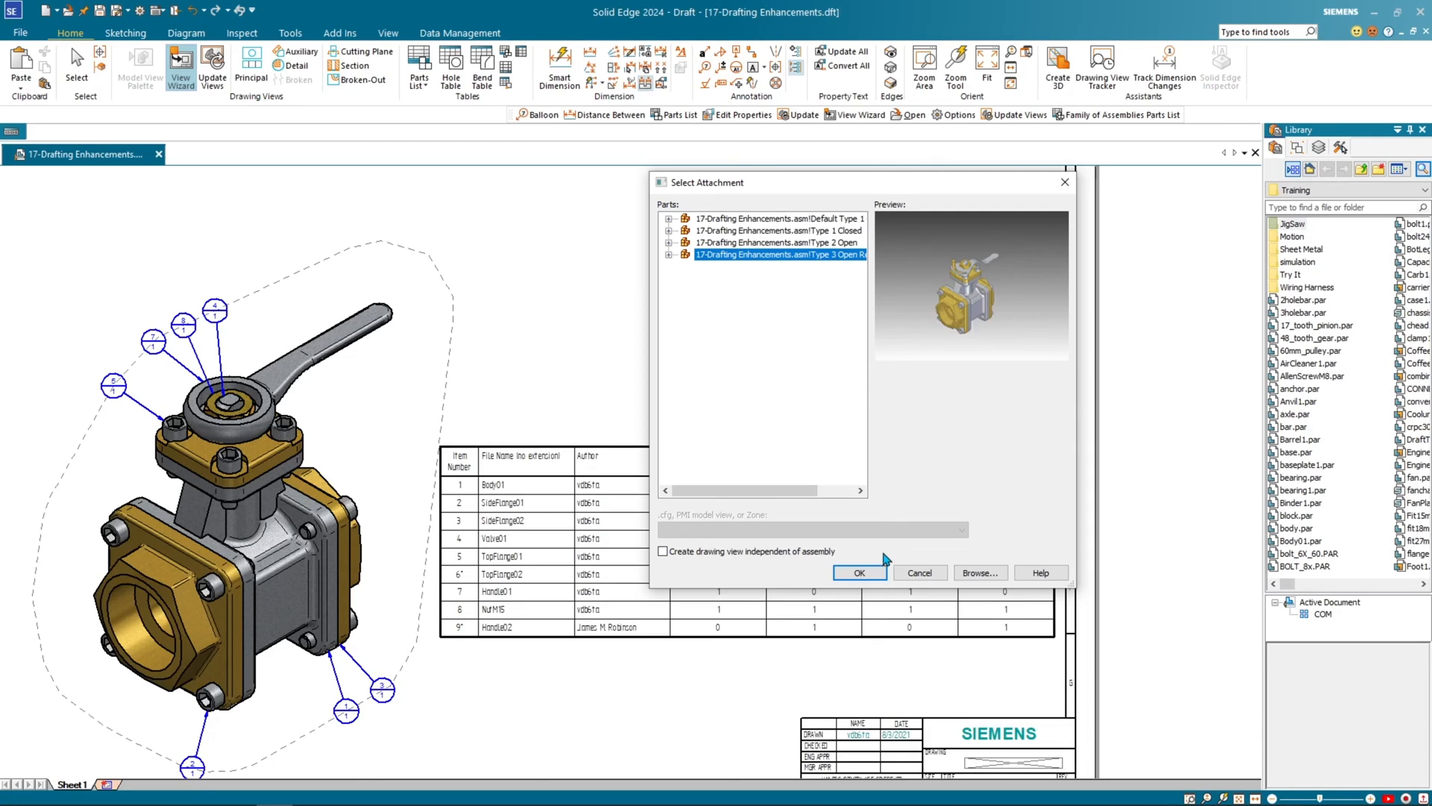
pyautogui.click(859, 573)
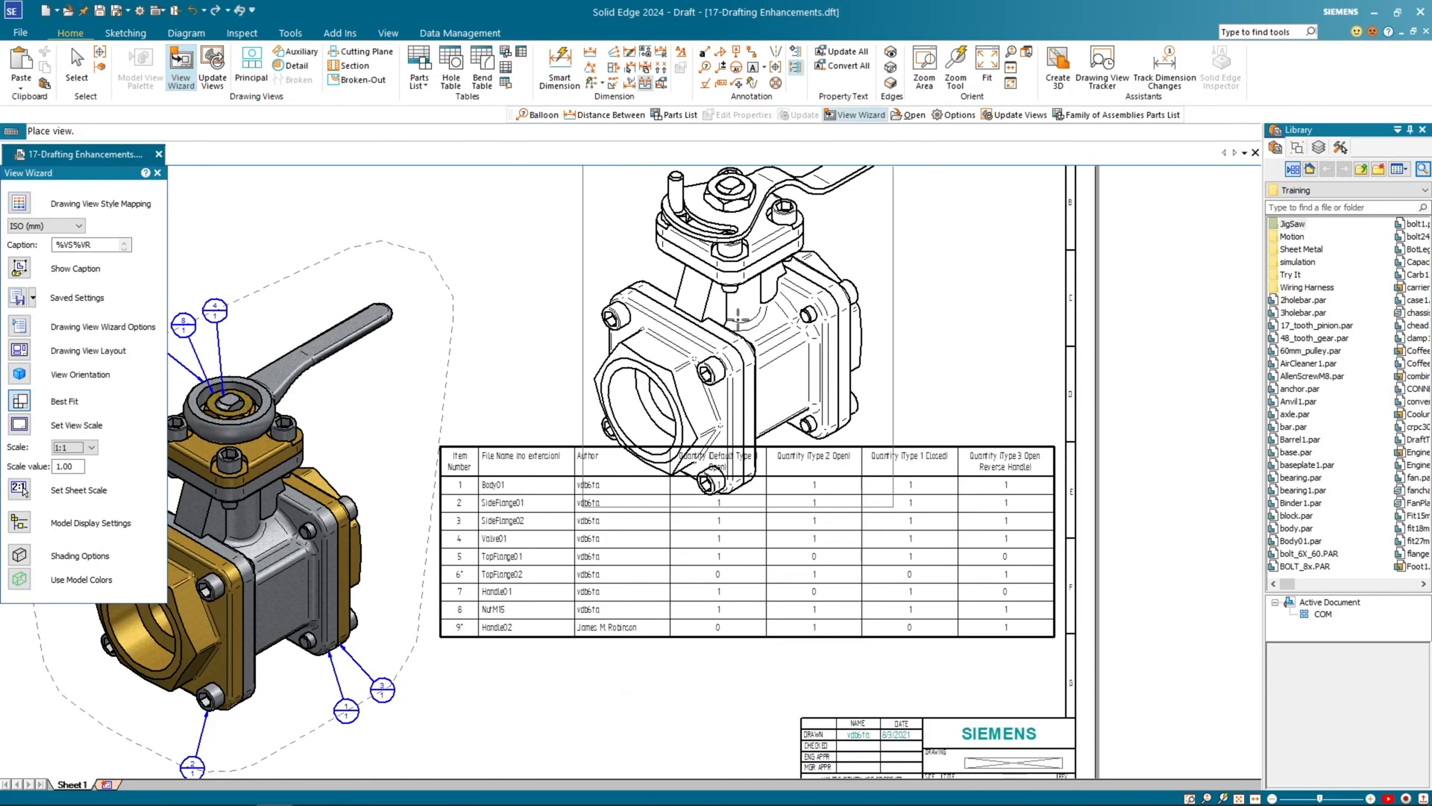
pyautogui.click(20, 488)
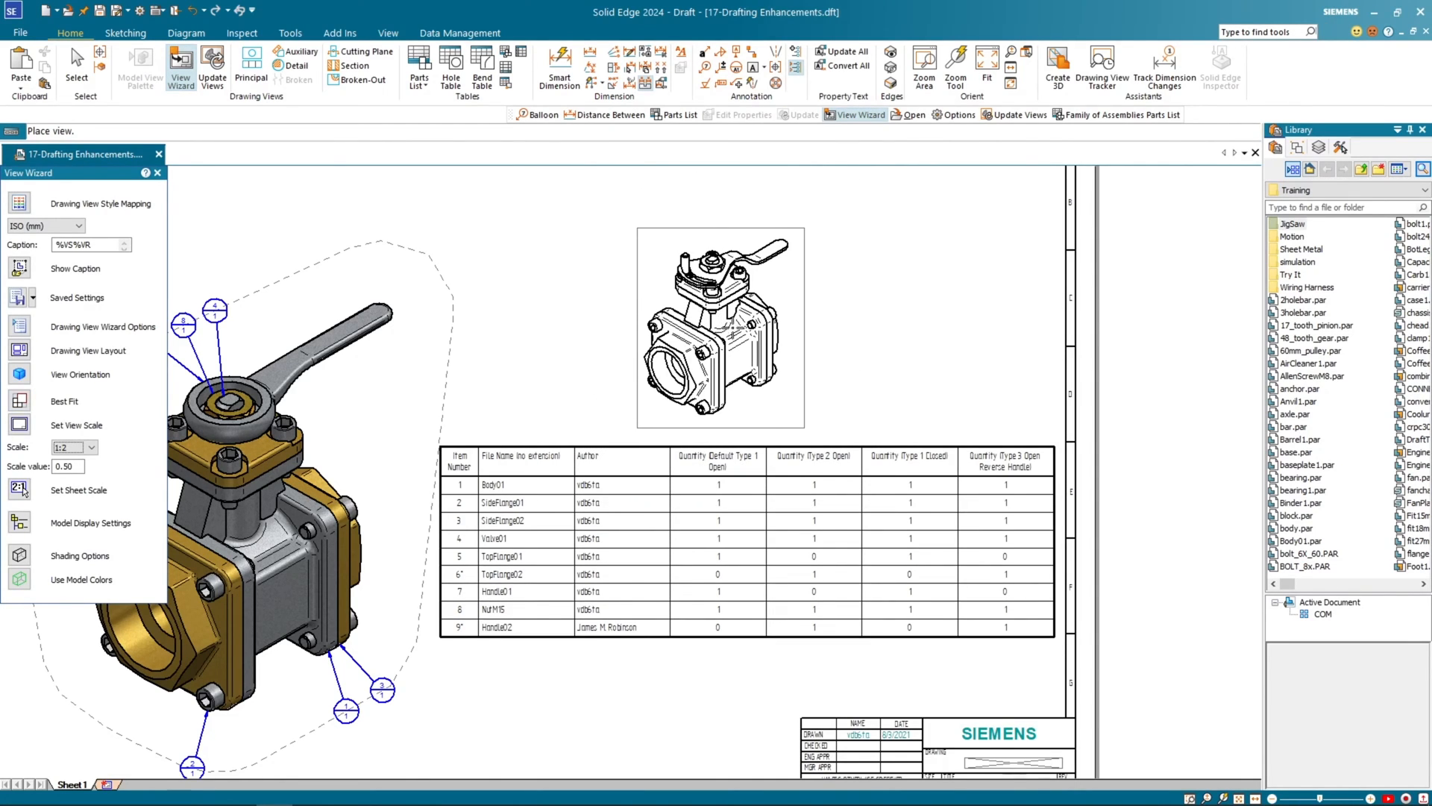
pyautogui.click(746, 329)
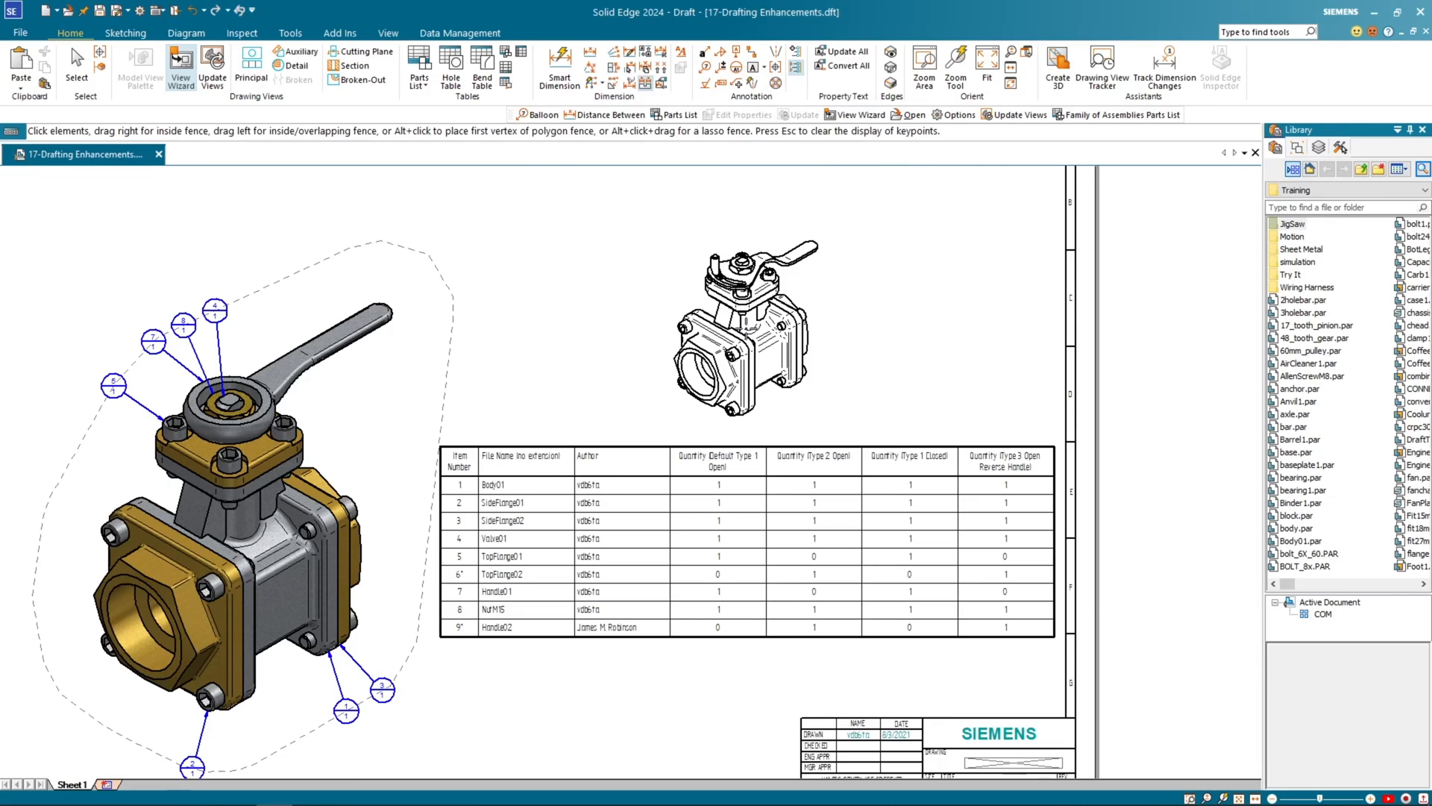
pyautogui.doubleClick(746, 329)
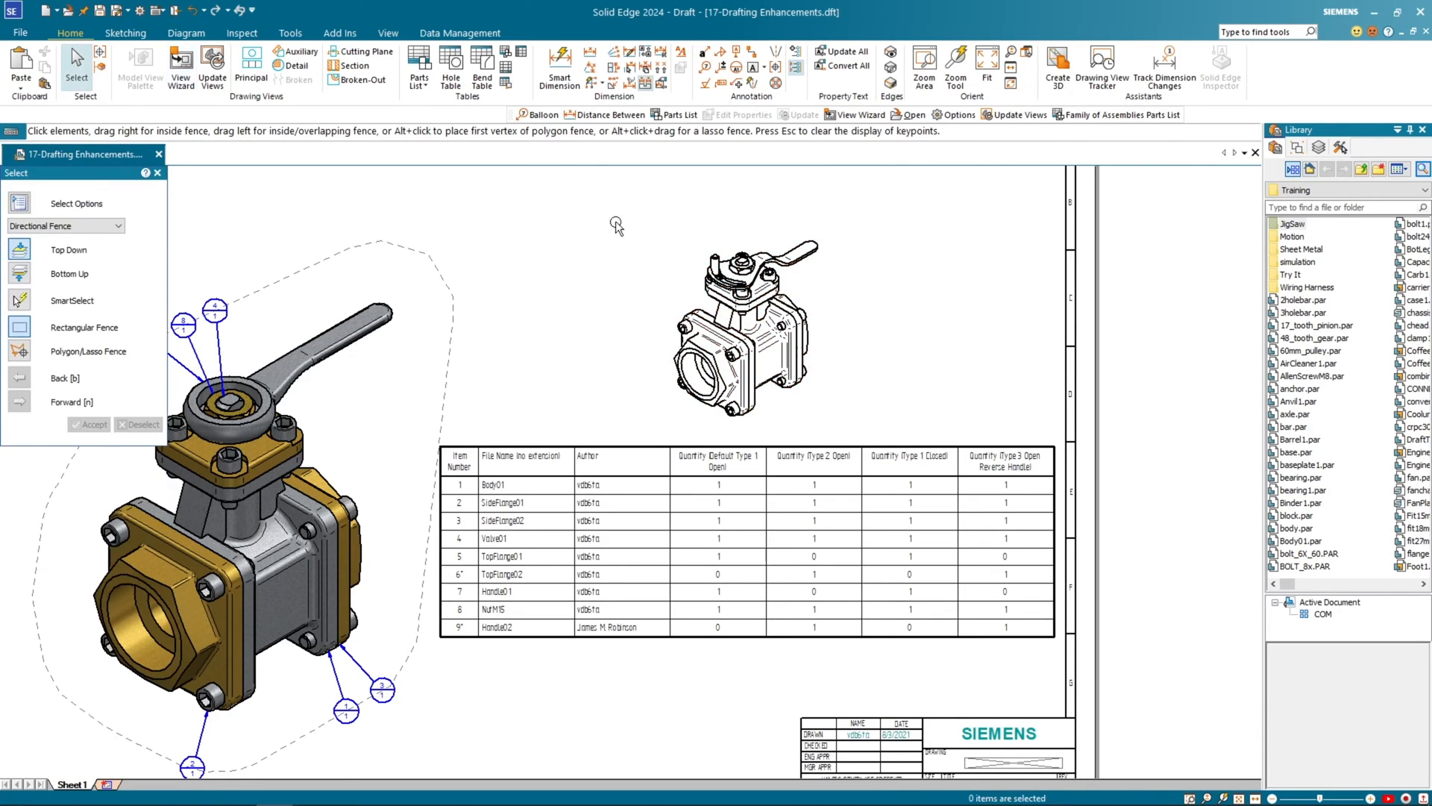
# Step: Add balloons linked to the Family of Assemblies parts list, with item number and count, to the top flange and handle of the Type 3 view
pyautogui.click(705, 66)
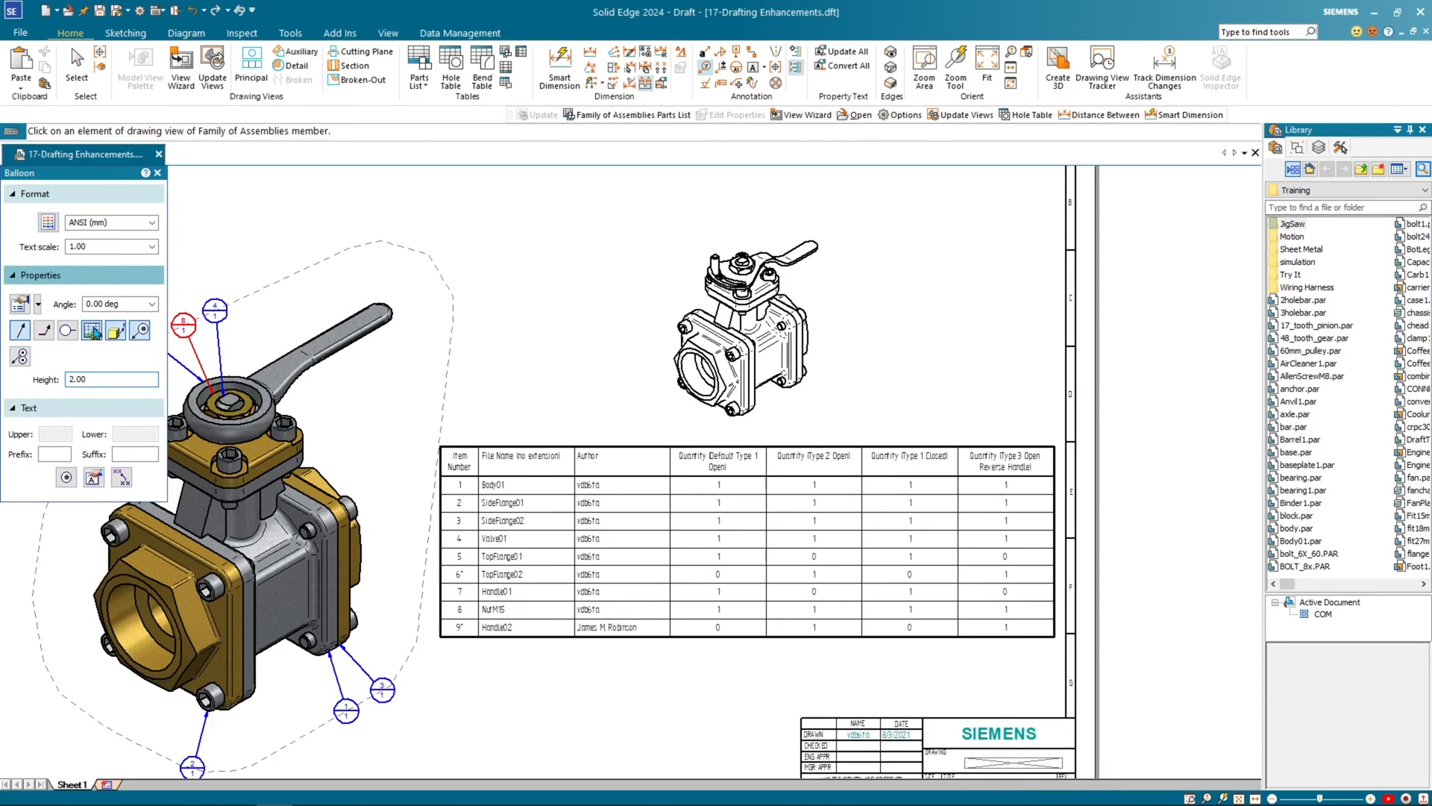
pyautogui.click(93, 331)
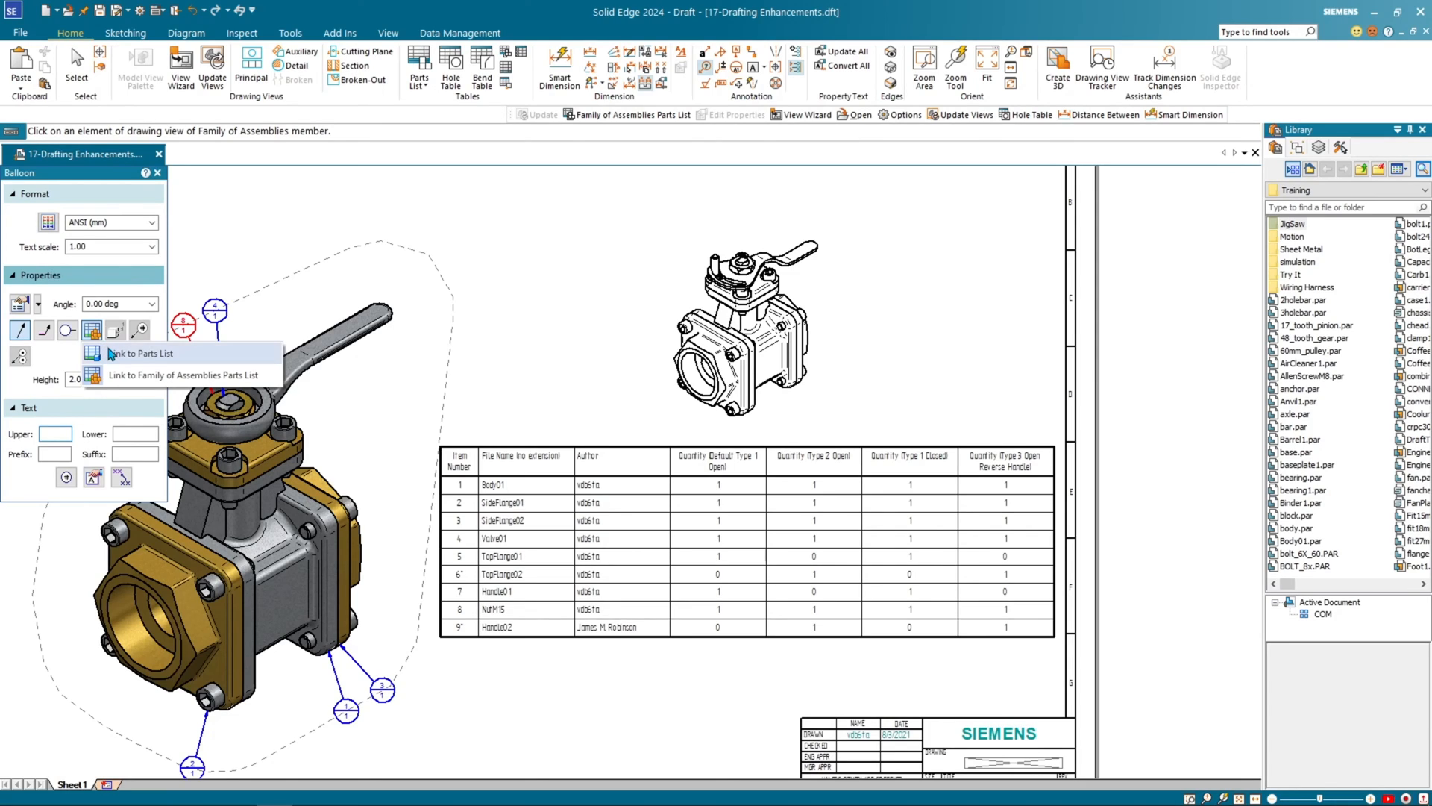
pyautogui.click(160, 375)
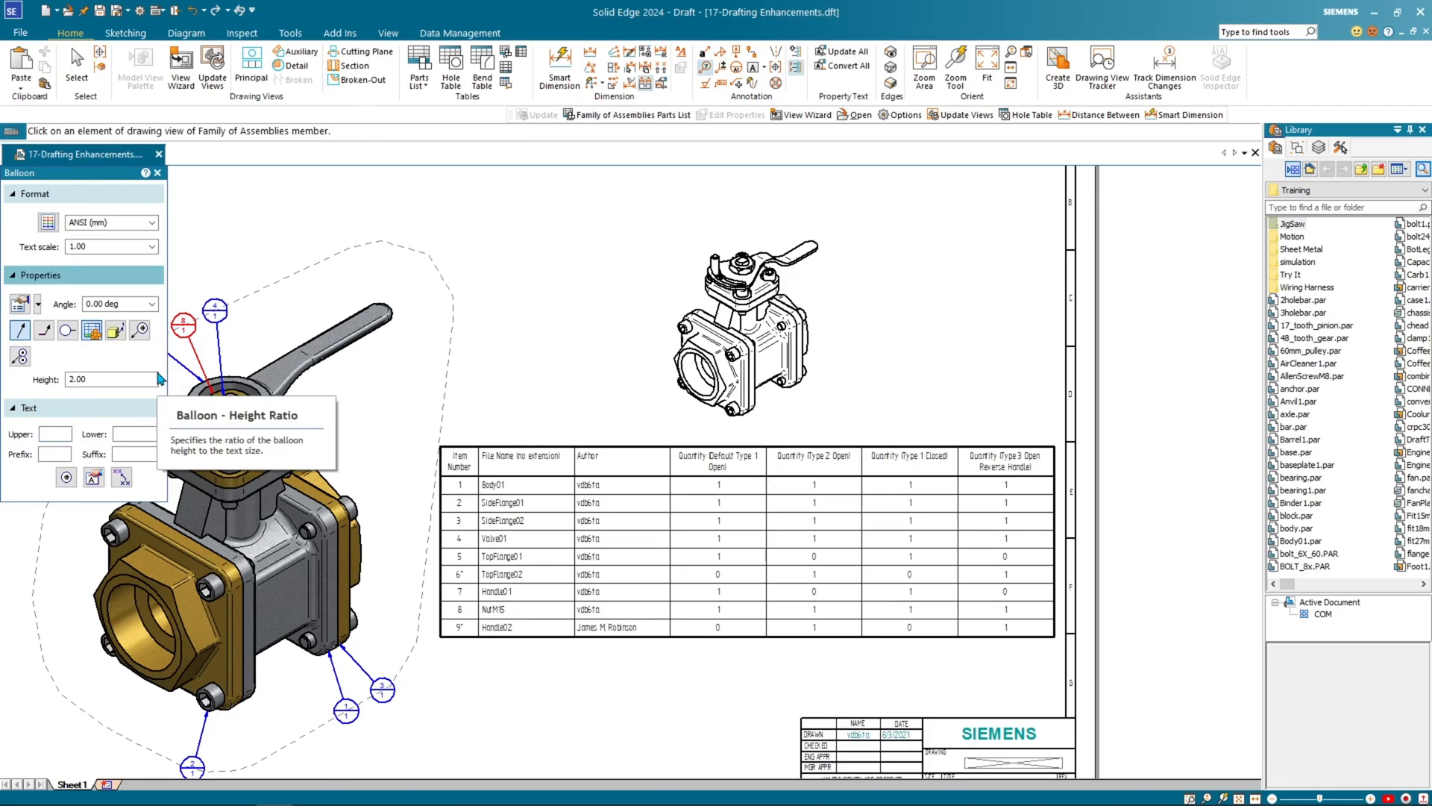
pyautogui.click(117, 332)
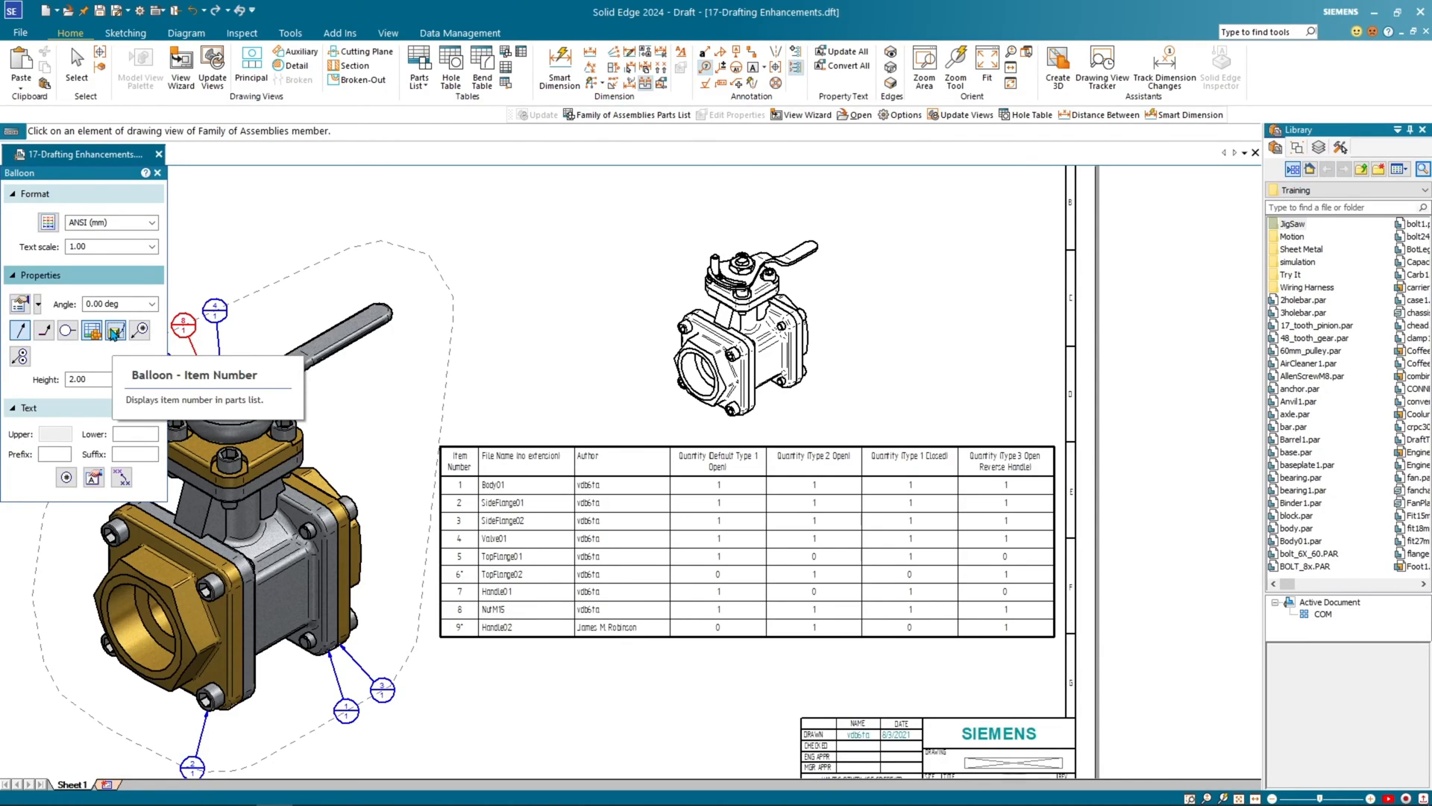
pyautogui.click(140, 330)
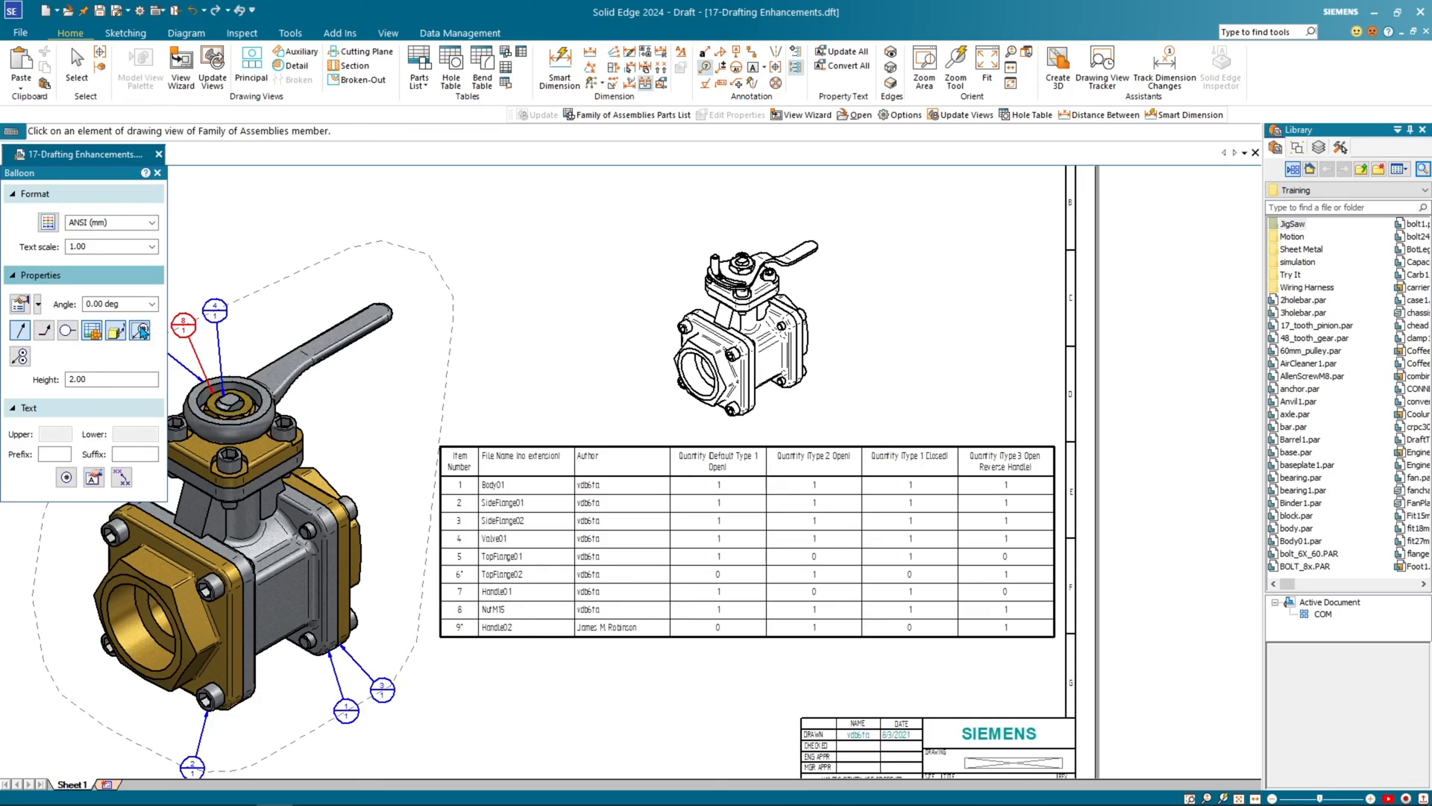
pyautogui.click(716, 256)
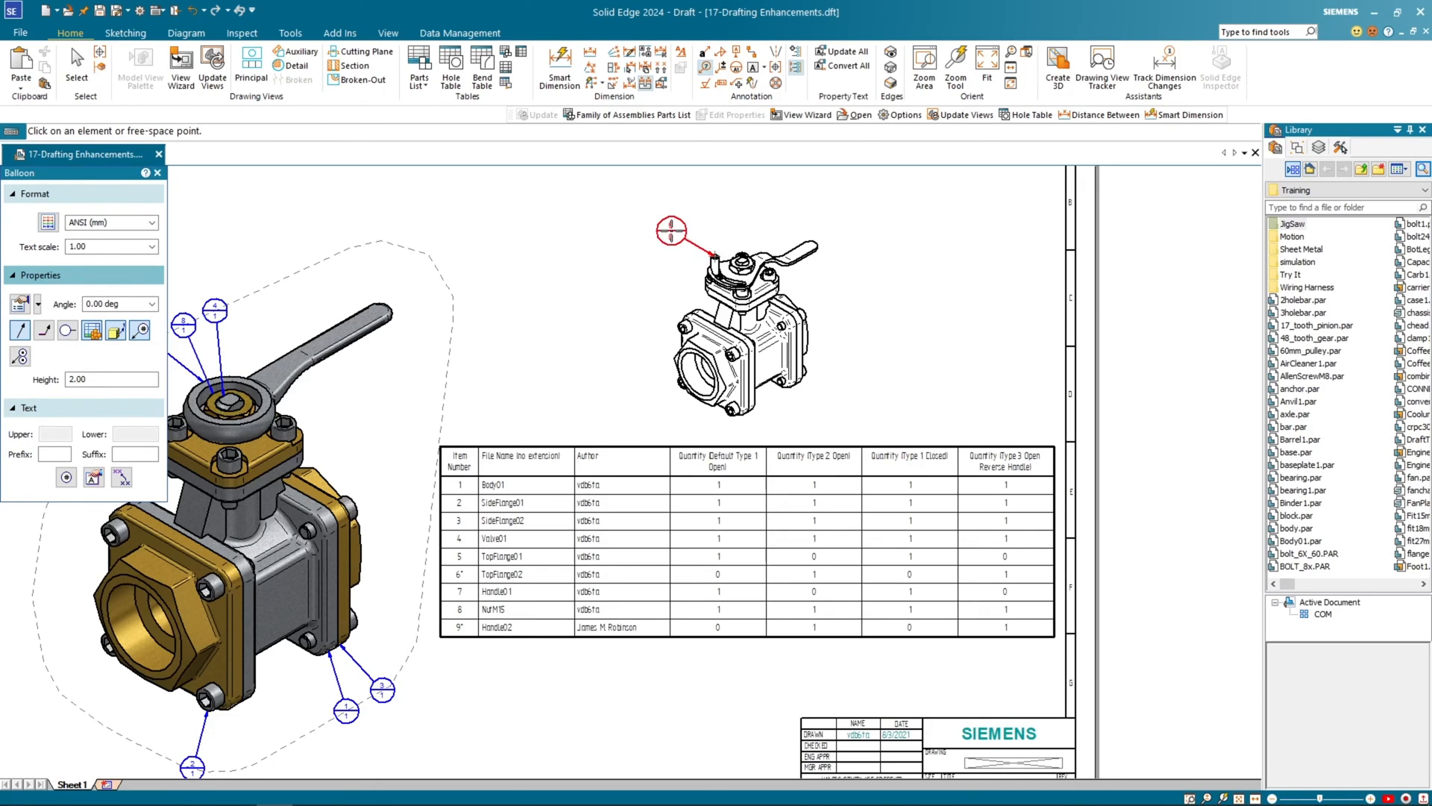
pyautogui.click(676, 229)
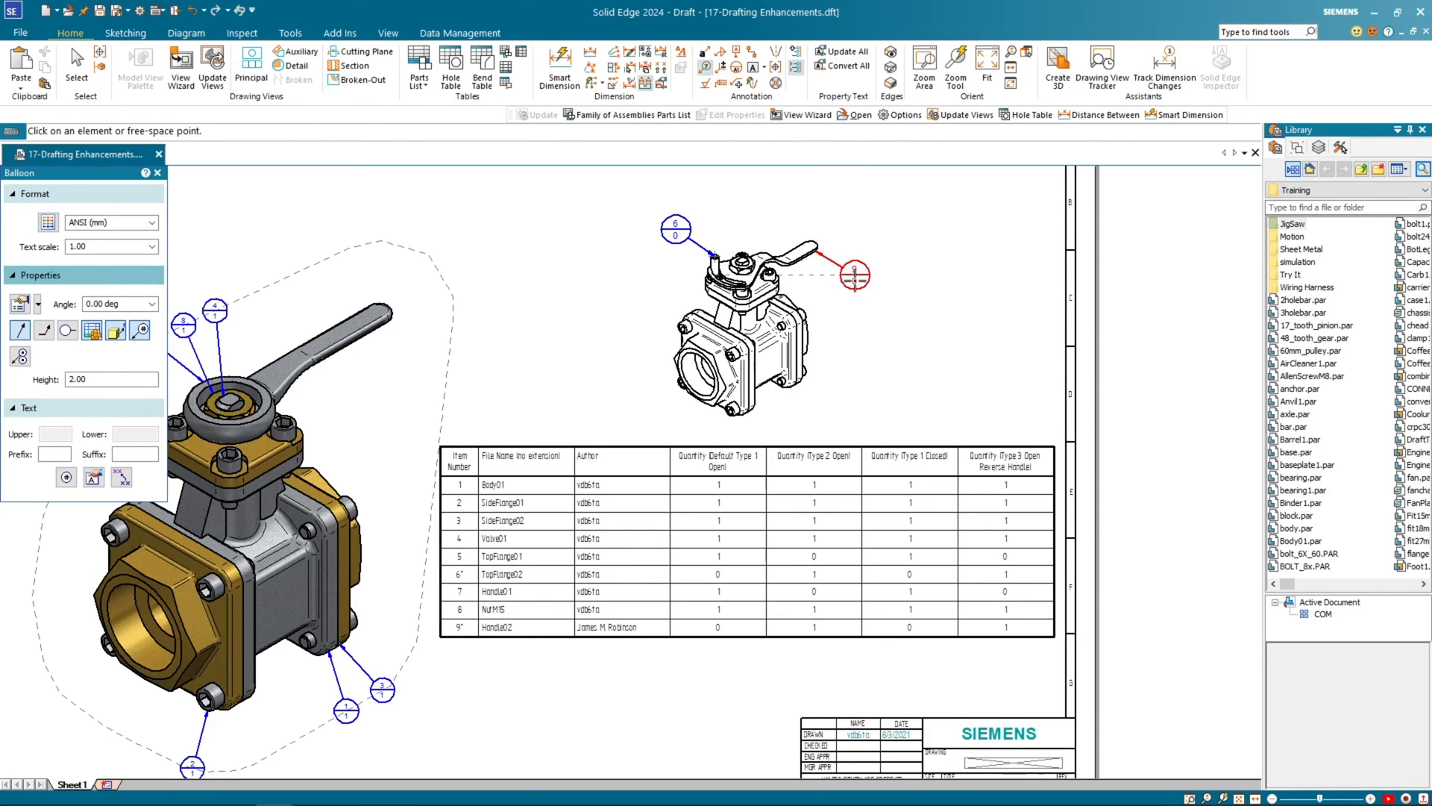
pyautogui.press('Escape')
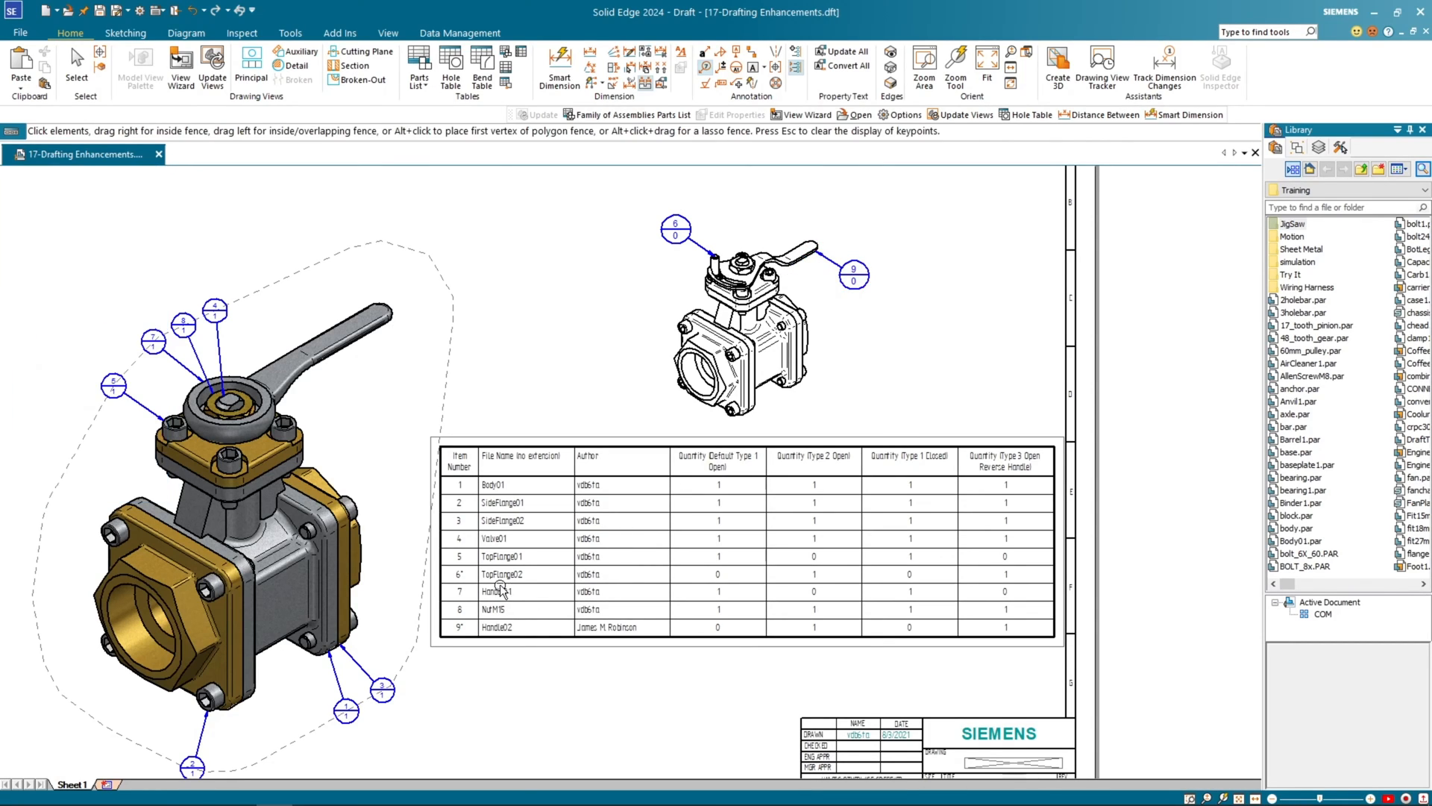
# Step: Update the Family of Assemblies parts list to account for the new balloons
pyautogui.scroll(1, 490, 571)
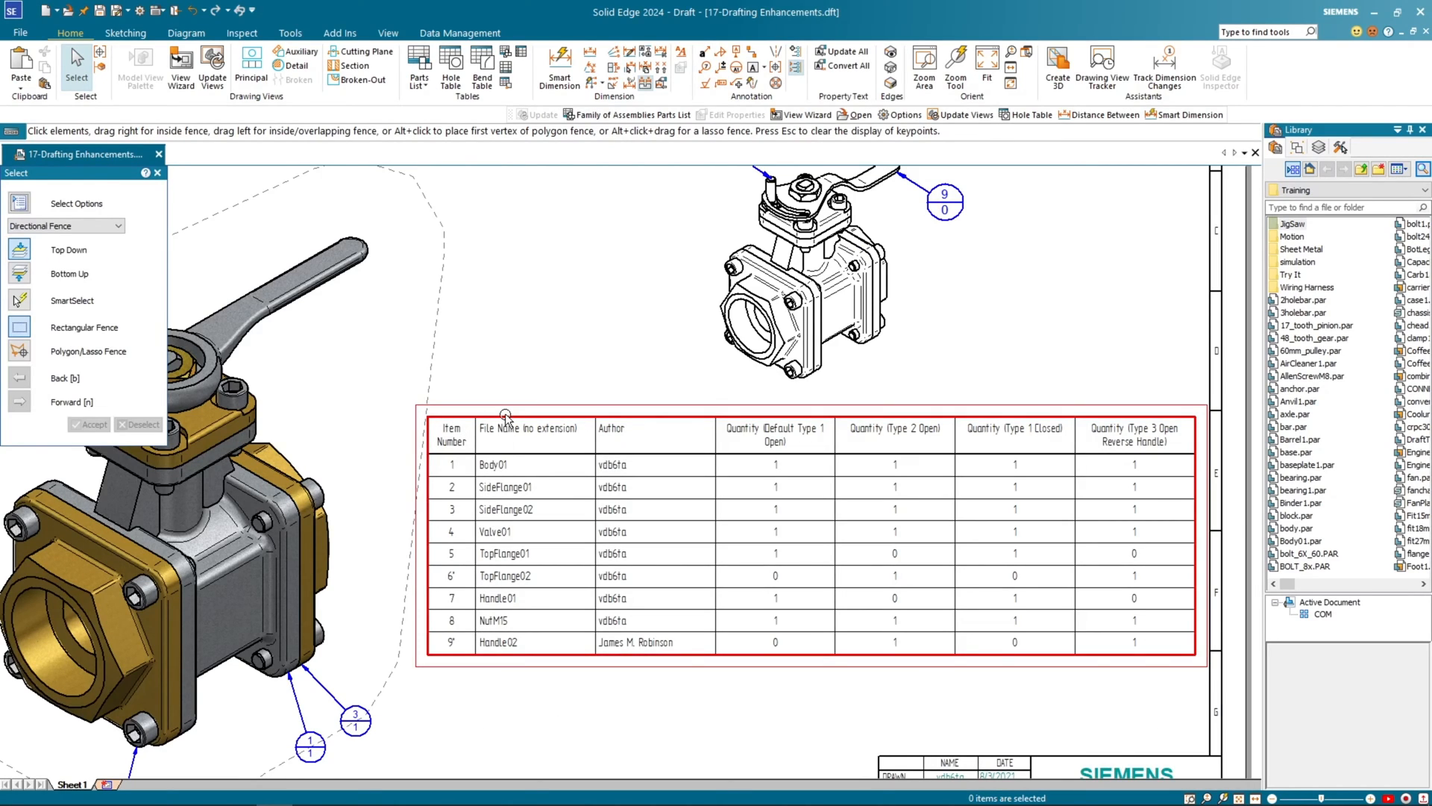
pyautogui.rightClick(508, 421)
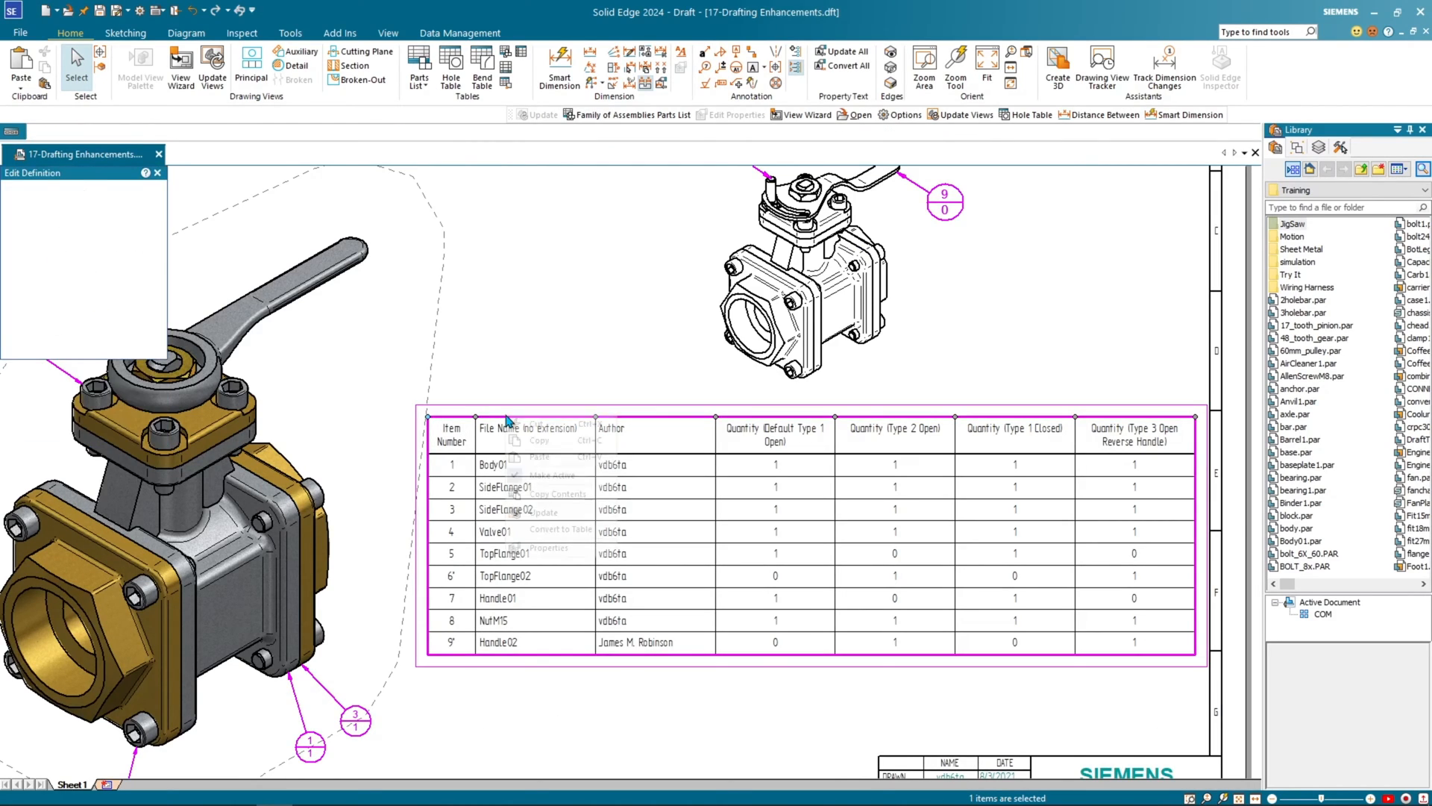
pyautogui.click(556, 514)
# Step: Examine the TopFlange02 and Handle02 item numbers in the updated parts list, along with the ballooned views on the sheet
pyautogui.scroll(4, 448, 681)
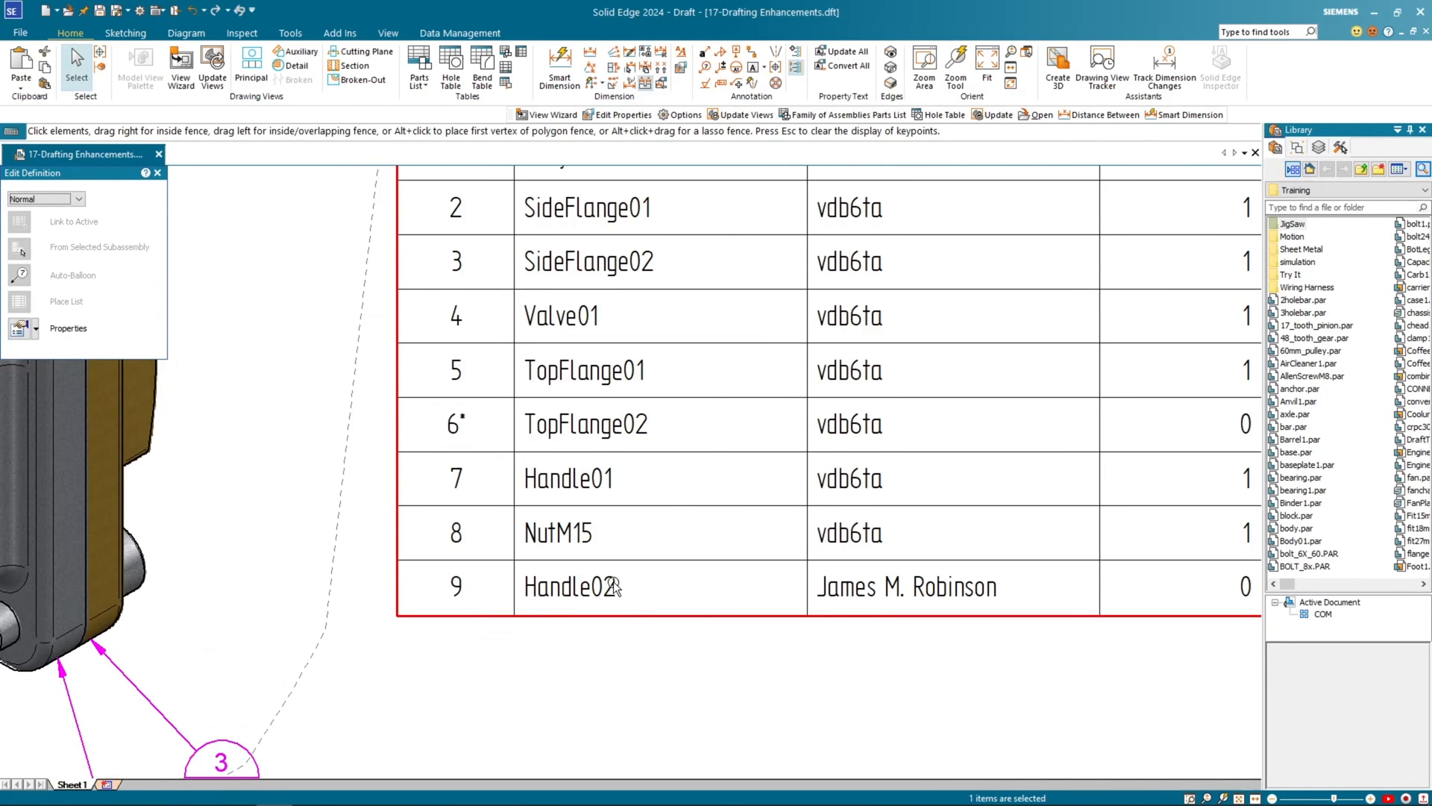
pyautogui.scroll(-2, 561, 642)
pyautogui.scroll(-3, 562, 641)
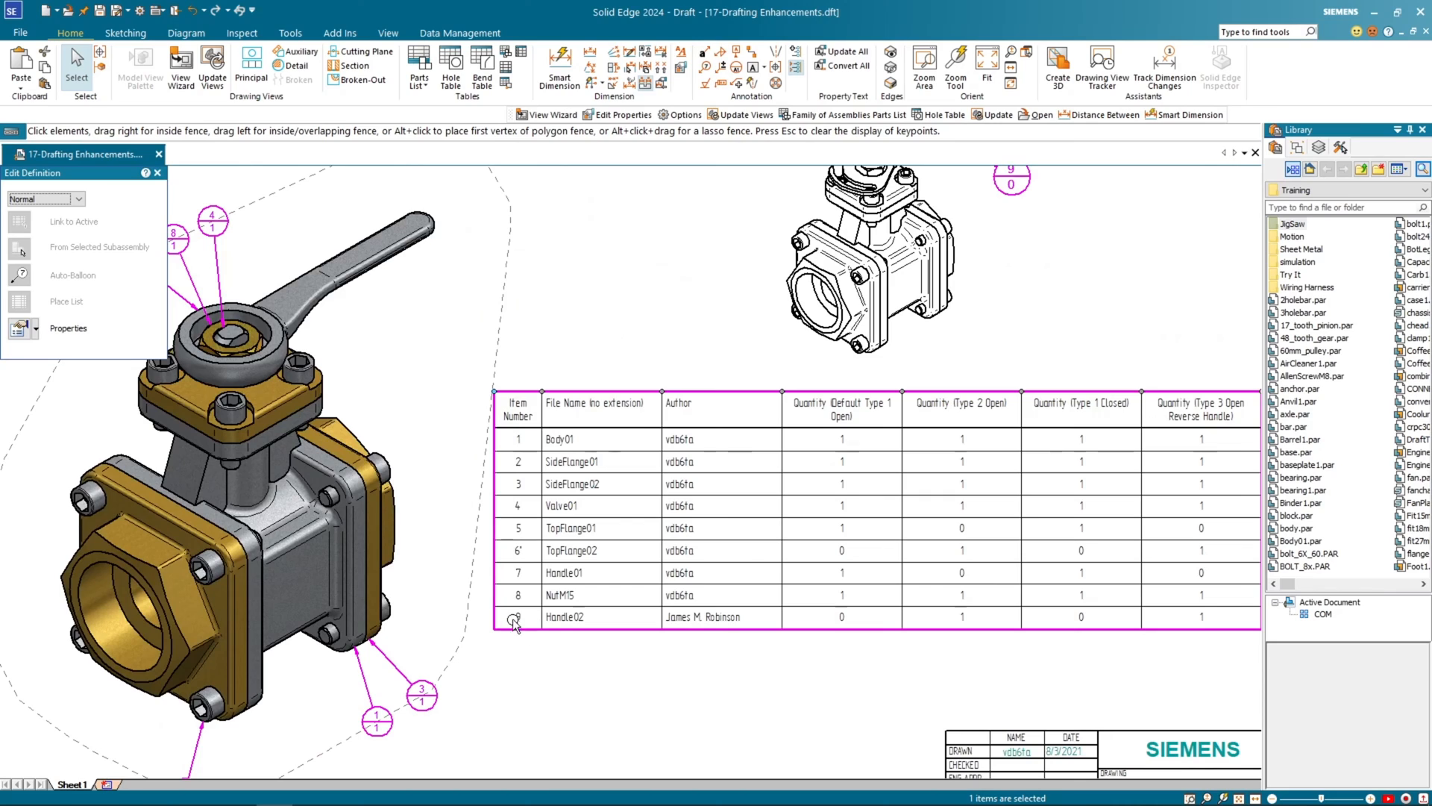
pyautogui.scroll(-1, 623, 671)
pyautogui.moveTo(731, 416); pyautogui.dragTo(585, 498, button='middle')
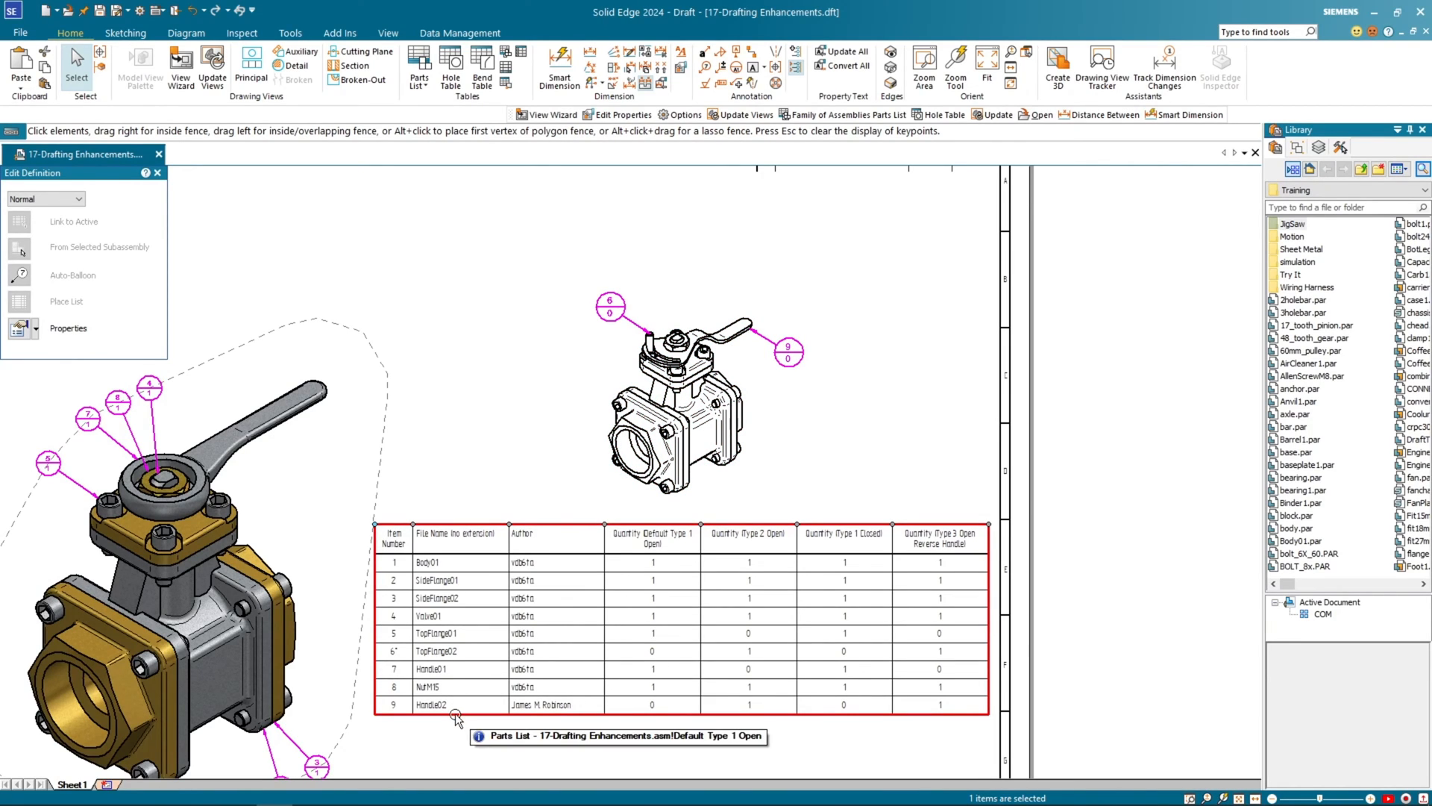
pyautogui.scroll(-3, 496, 447)
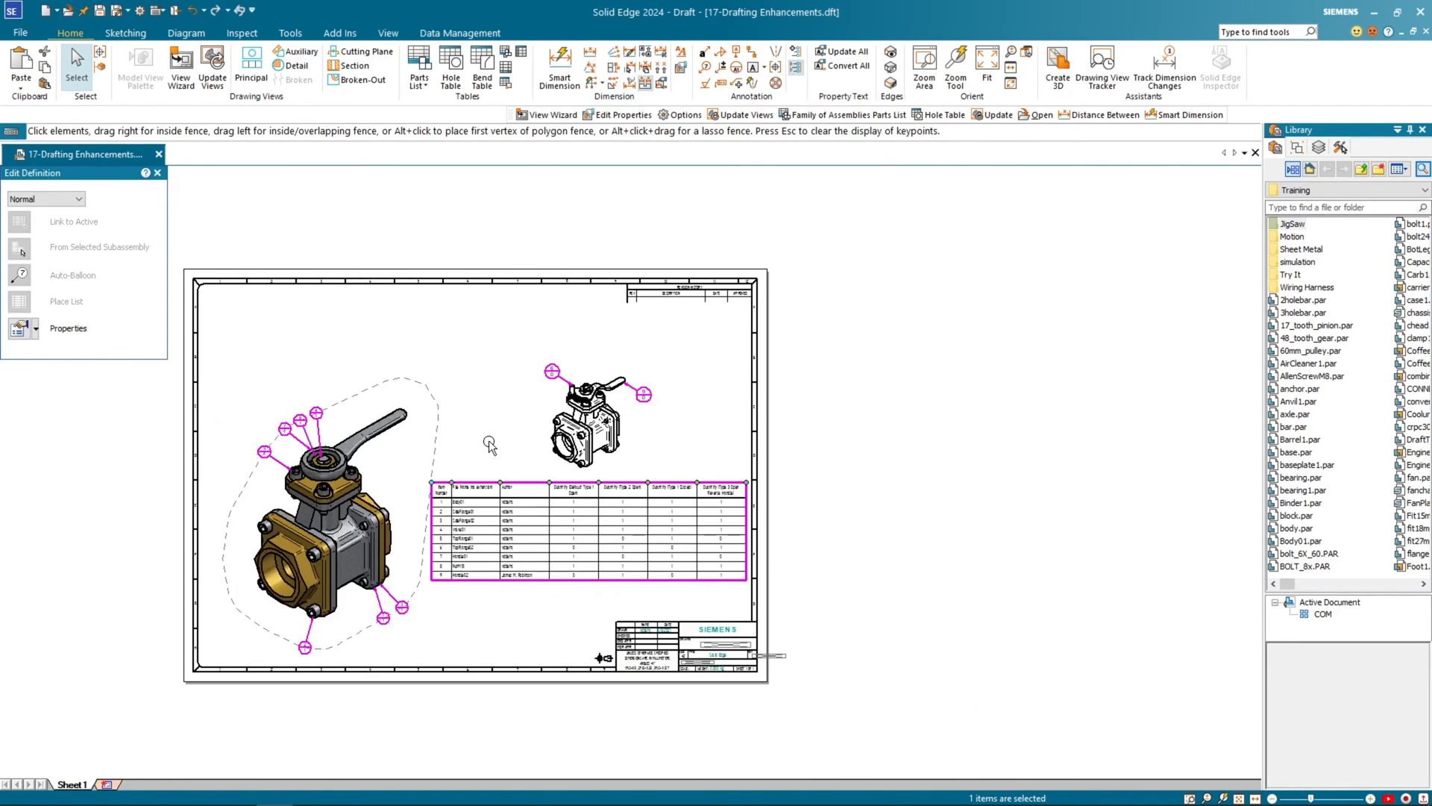
pyautogui.scroll(3, 464, 469)
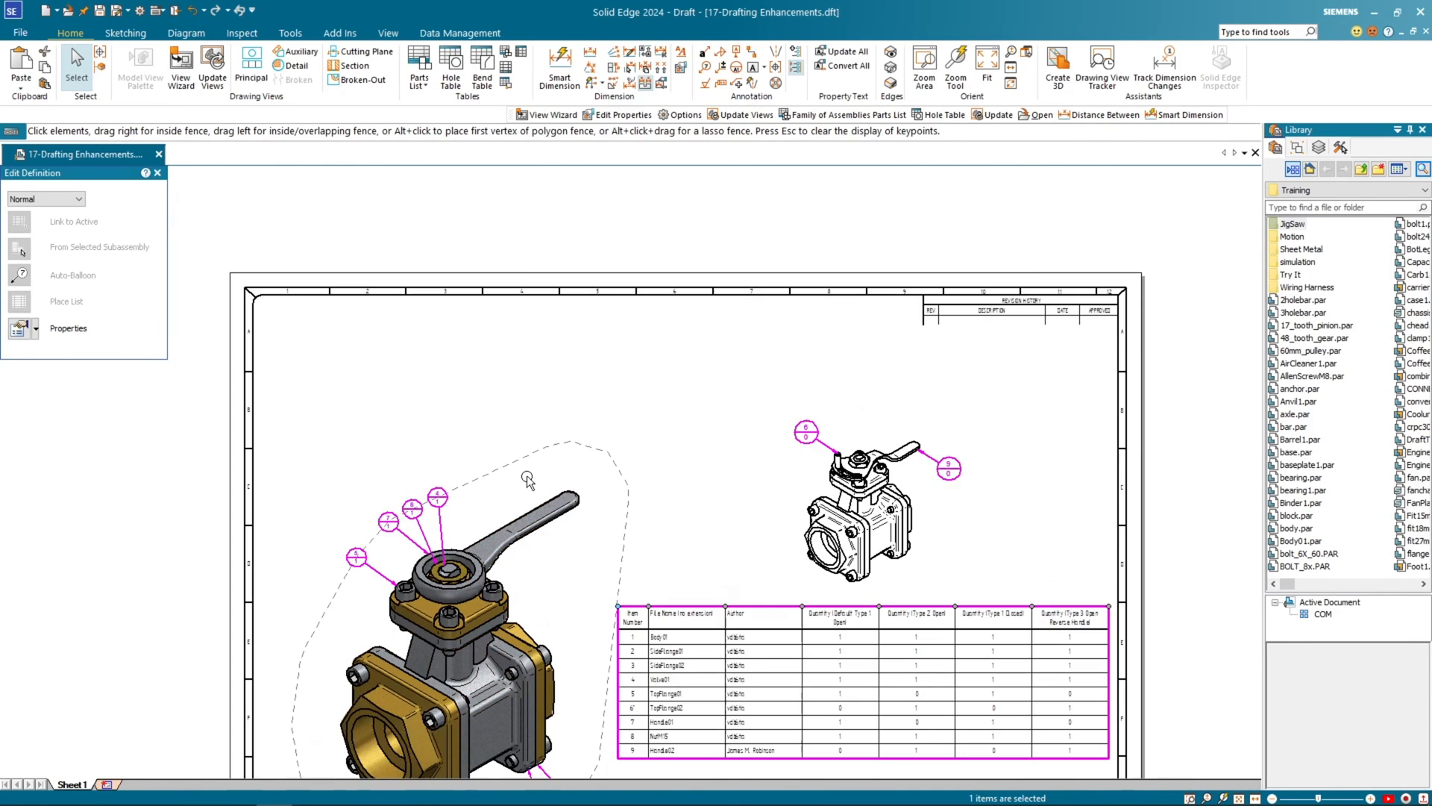
pyautogui.moveTo(558, 424); pyautogui.dragTo(535, 396, button='middle')
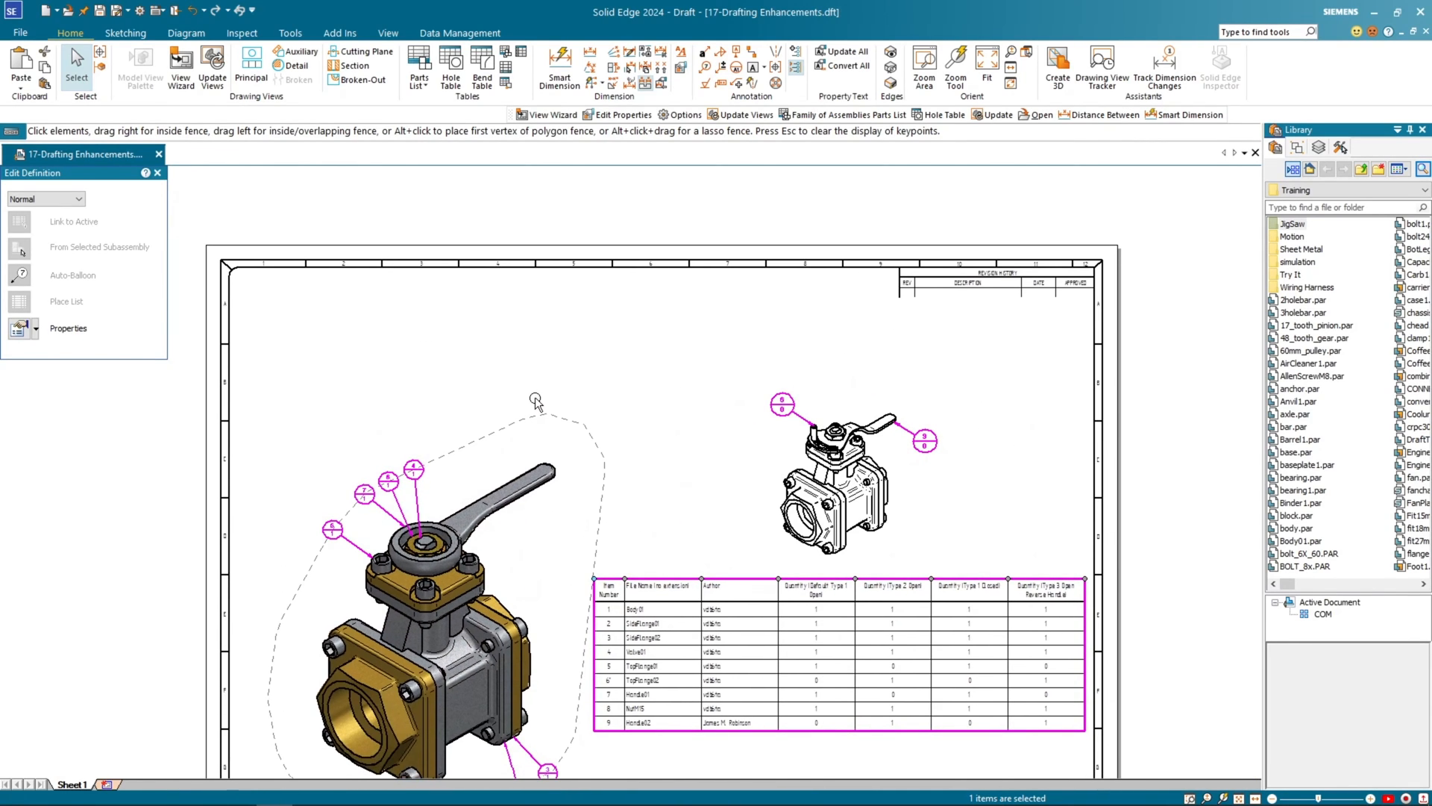
# Step: Place a 2:1 left view of Handle02.par from the Type 3 Open Reverse Handle member above the shaded valve view
pyautogui.click(698, 474)
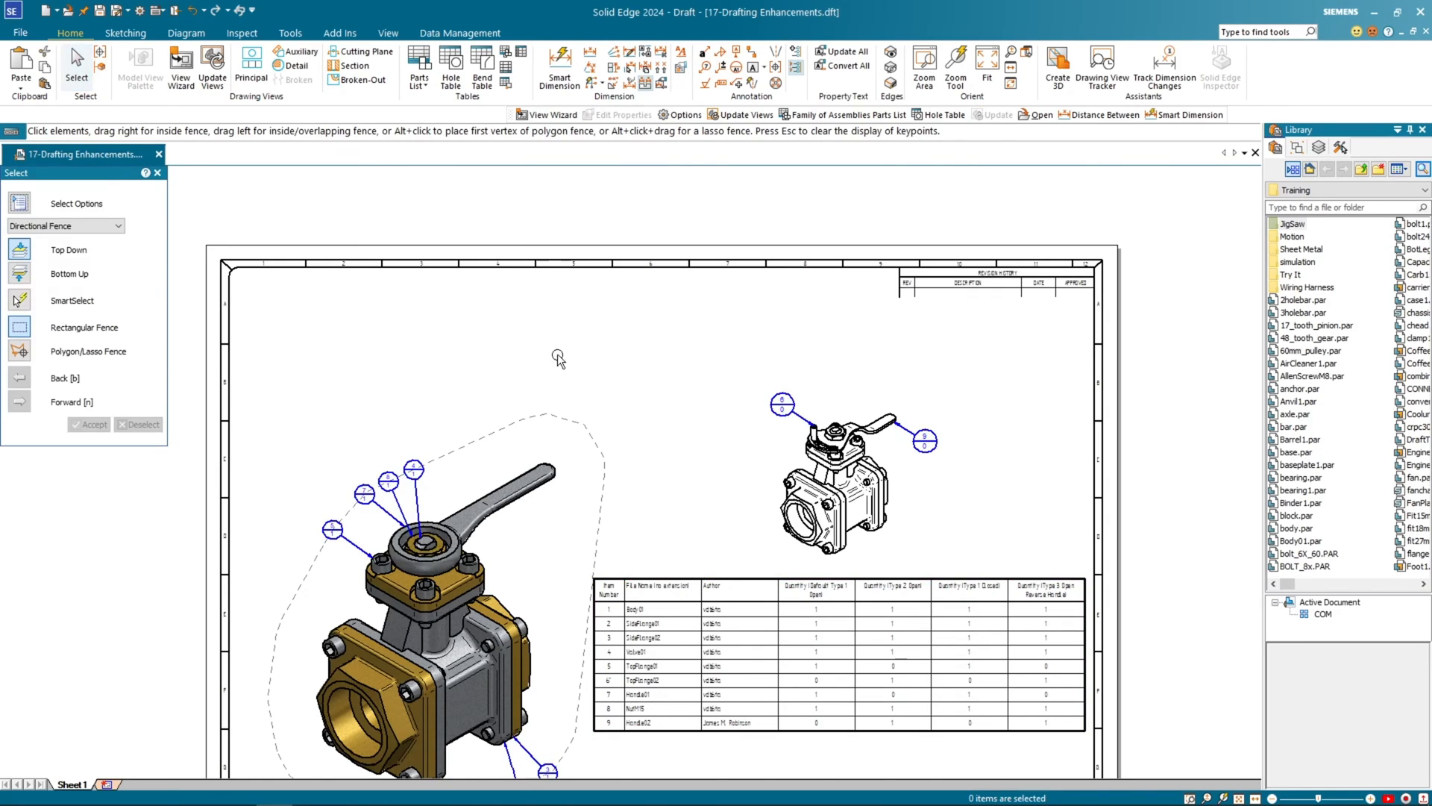
pyautogui.click(181, 71)
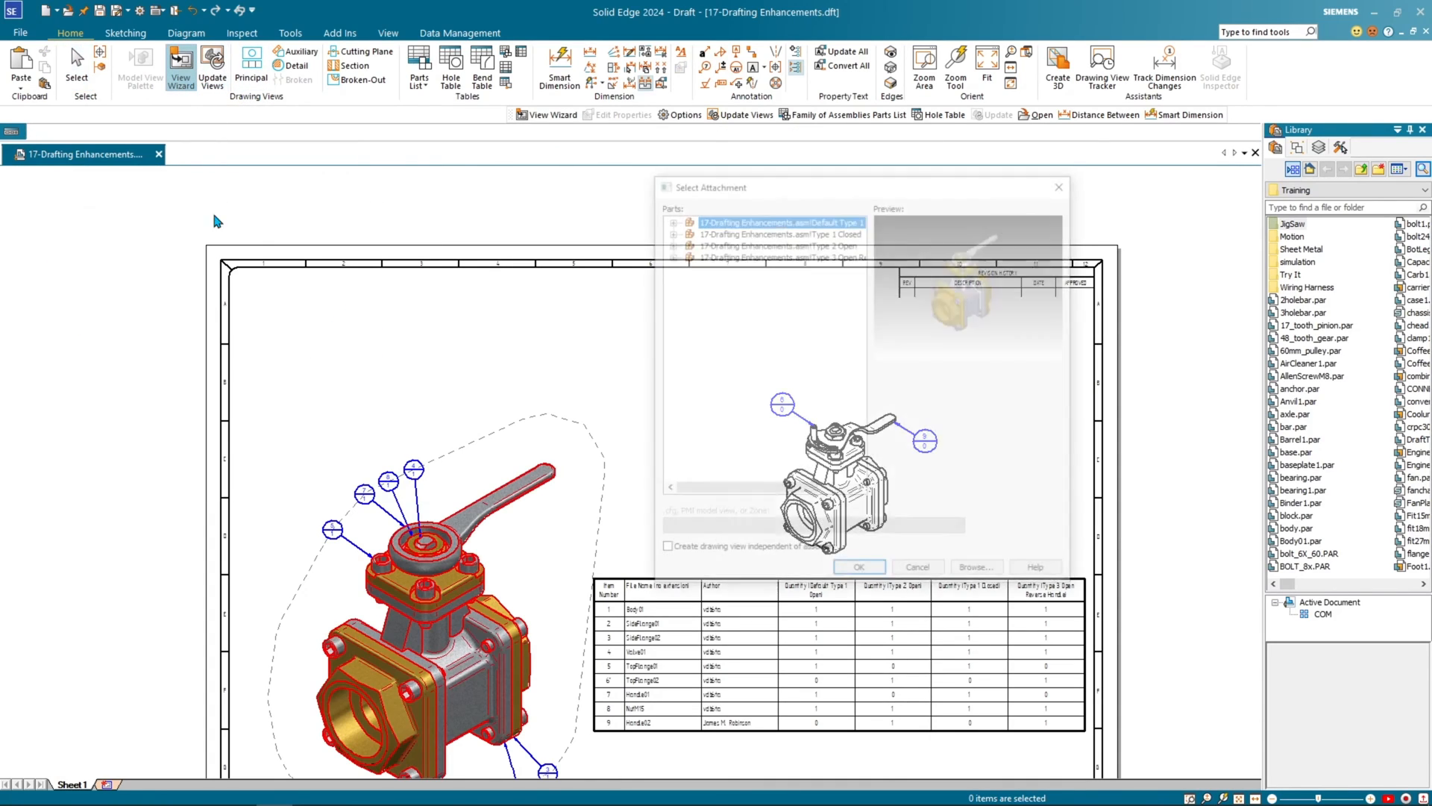
pyautogui.click(669, 254)
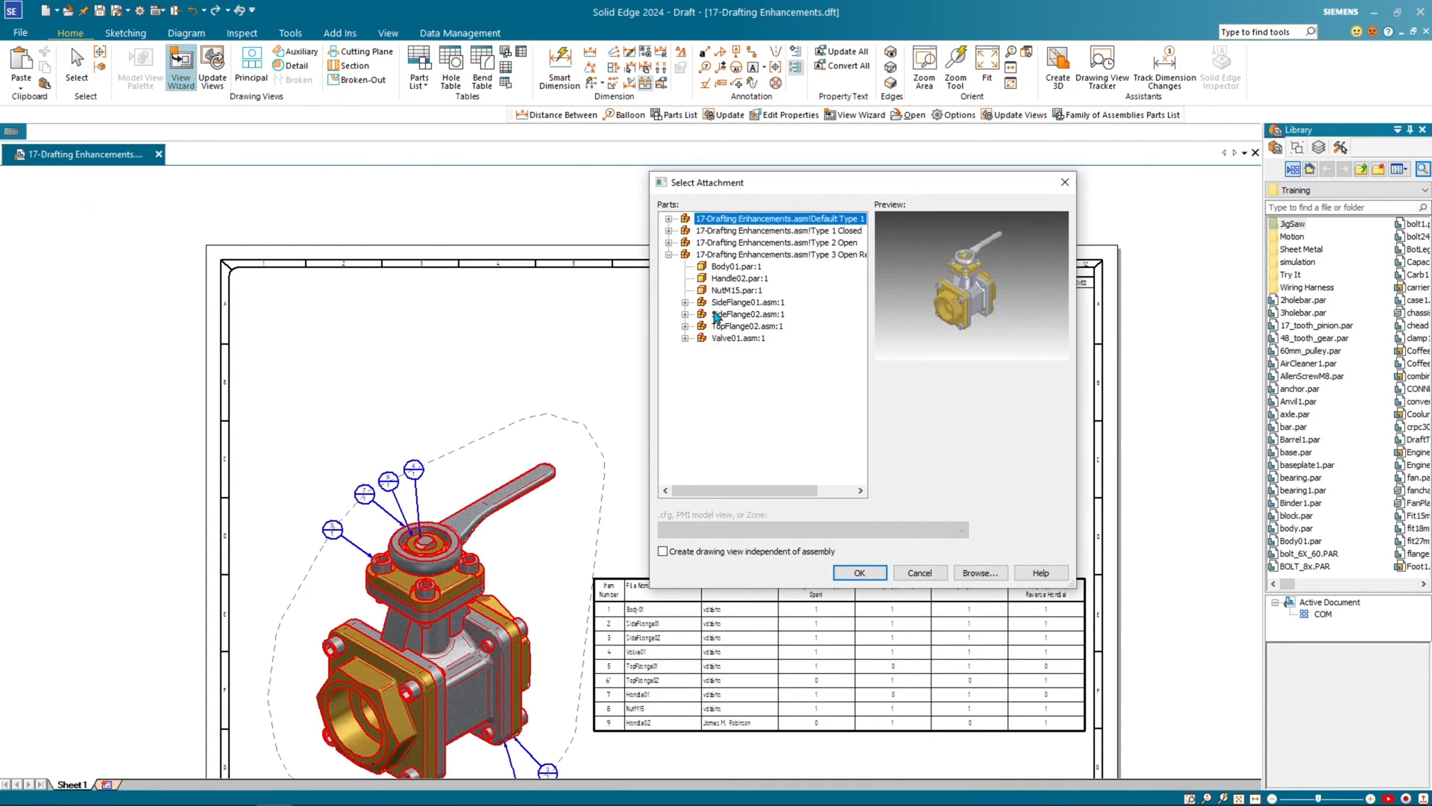
pyautogui.click(737, 279)
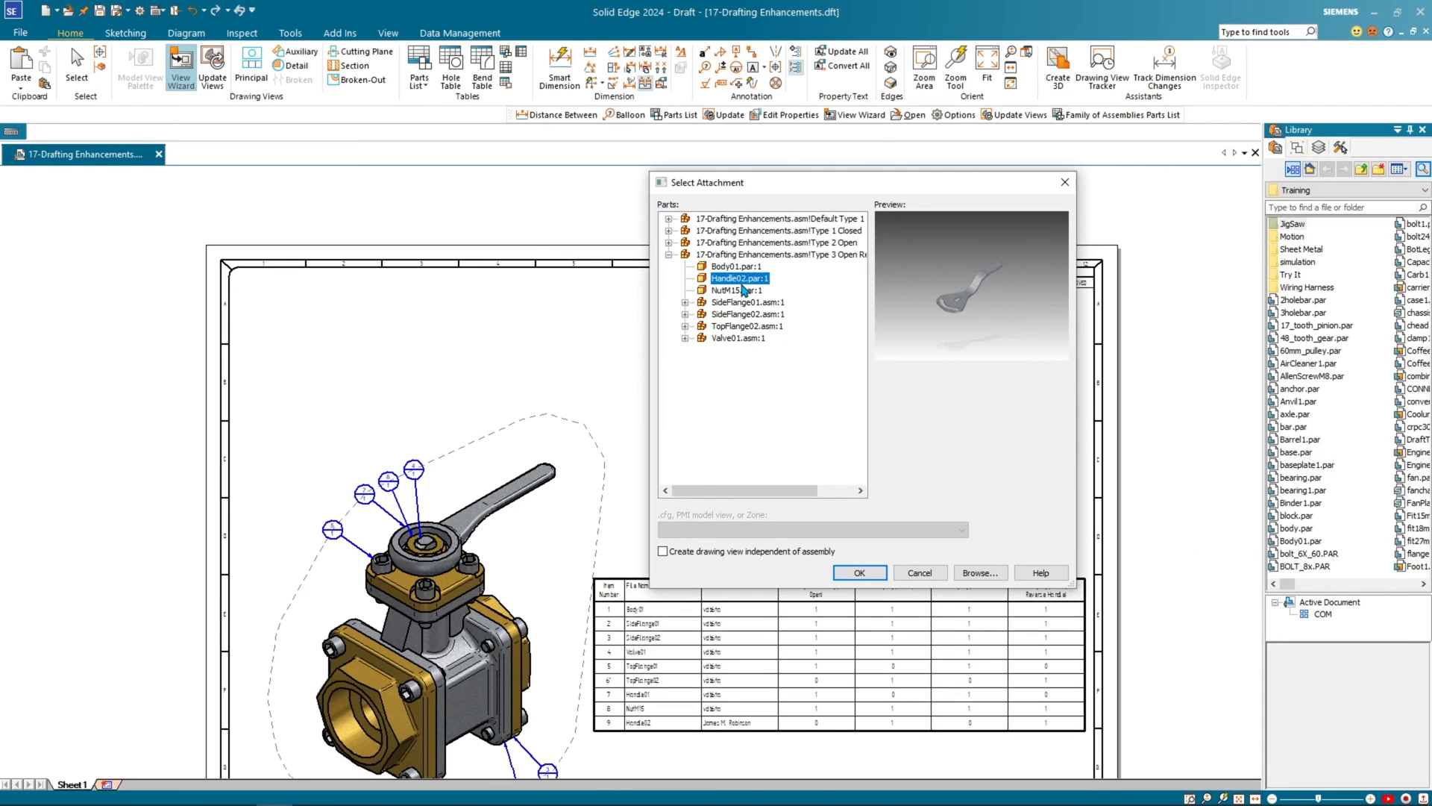
pyautogui.click(861, 574)
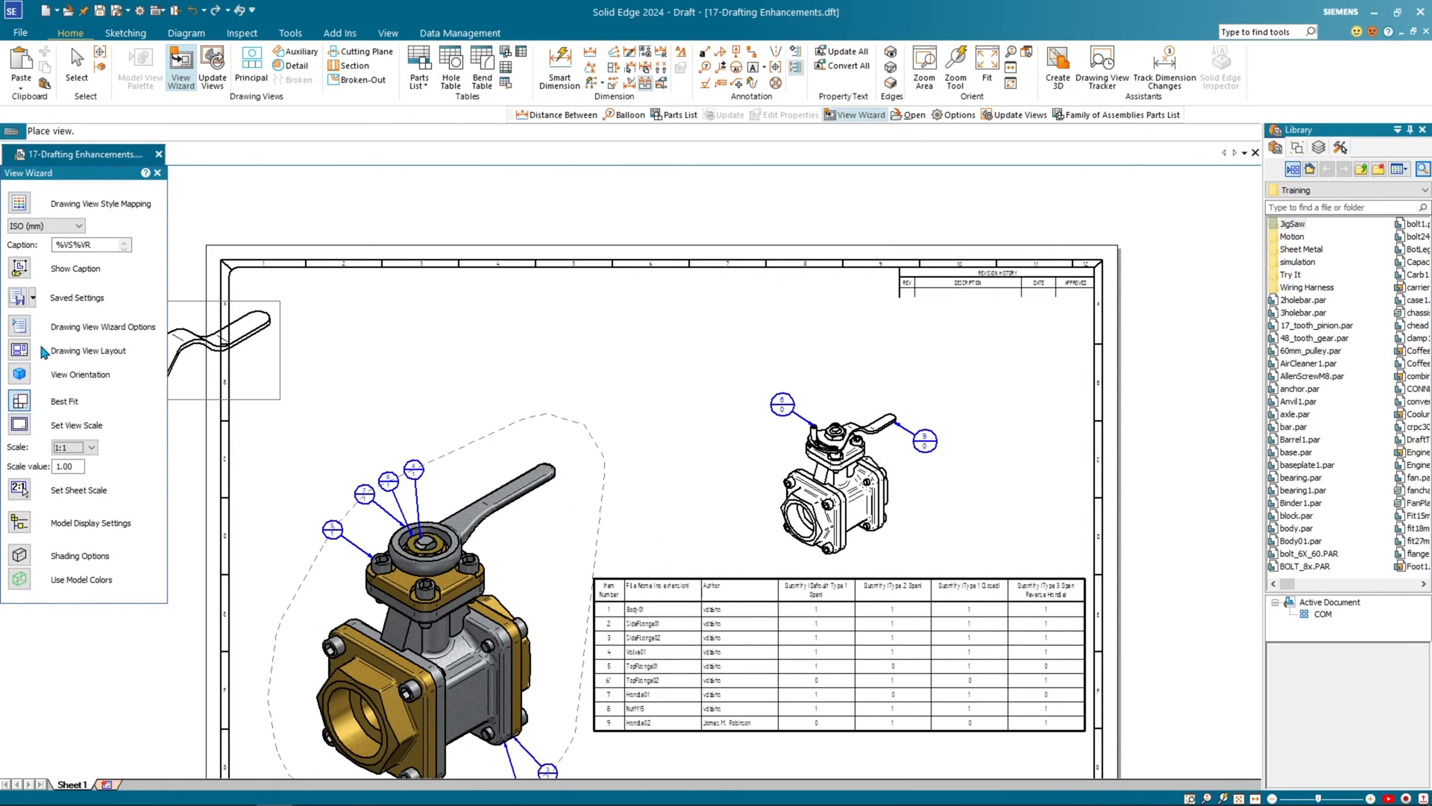
pyautogui.click(20, 377)
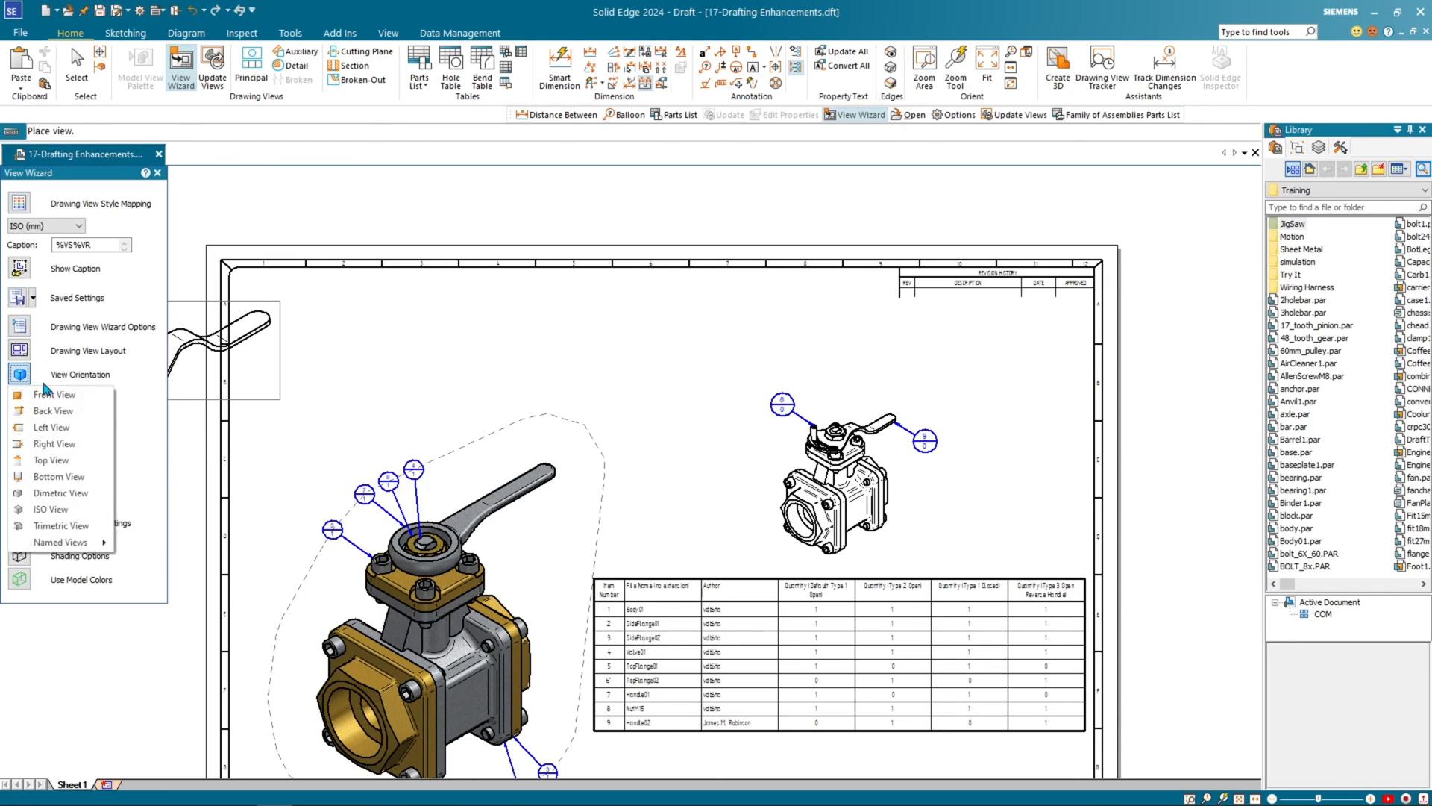
pyautogui.click(54, 427)
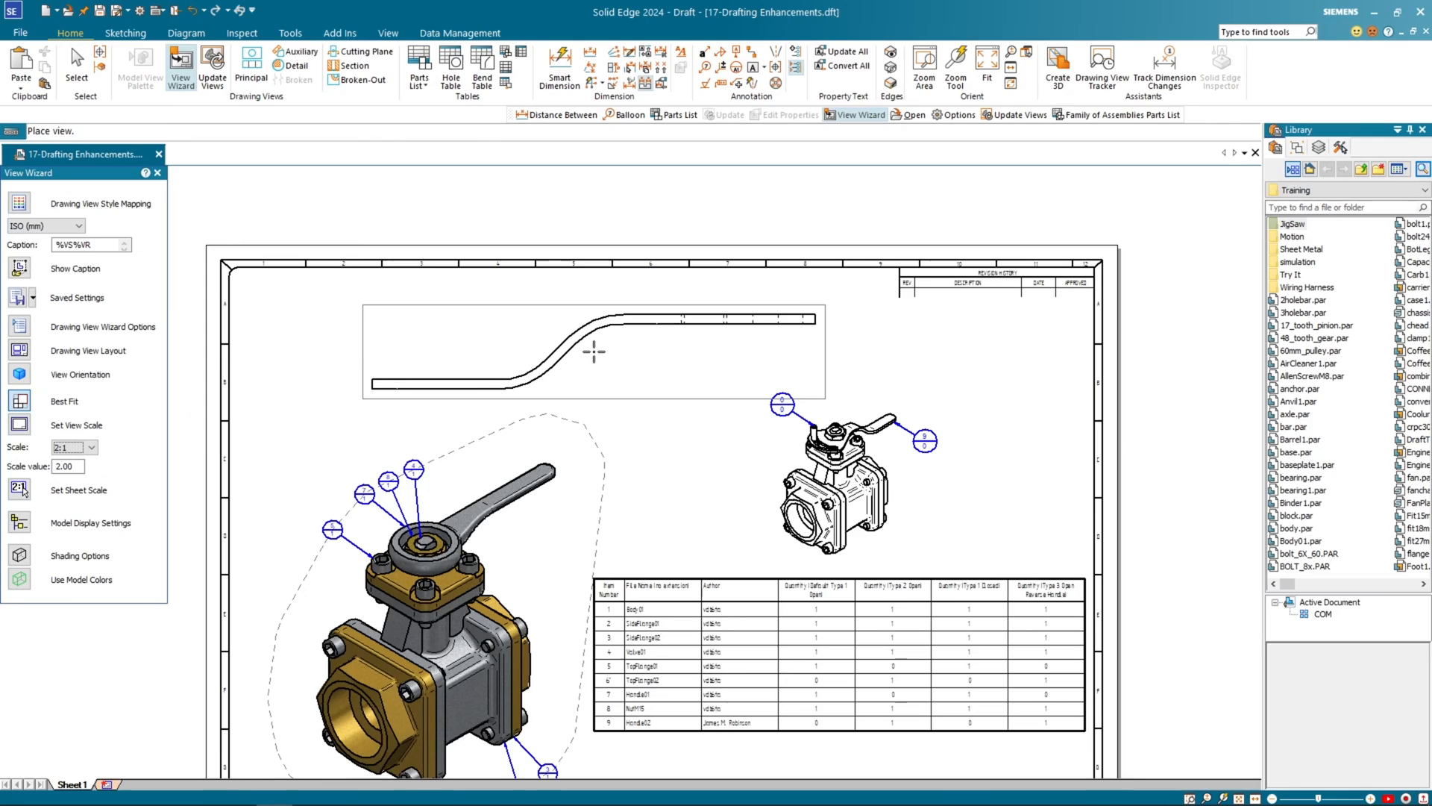
pyautogui.click(501, 361)
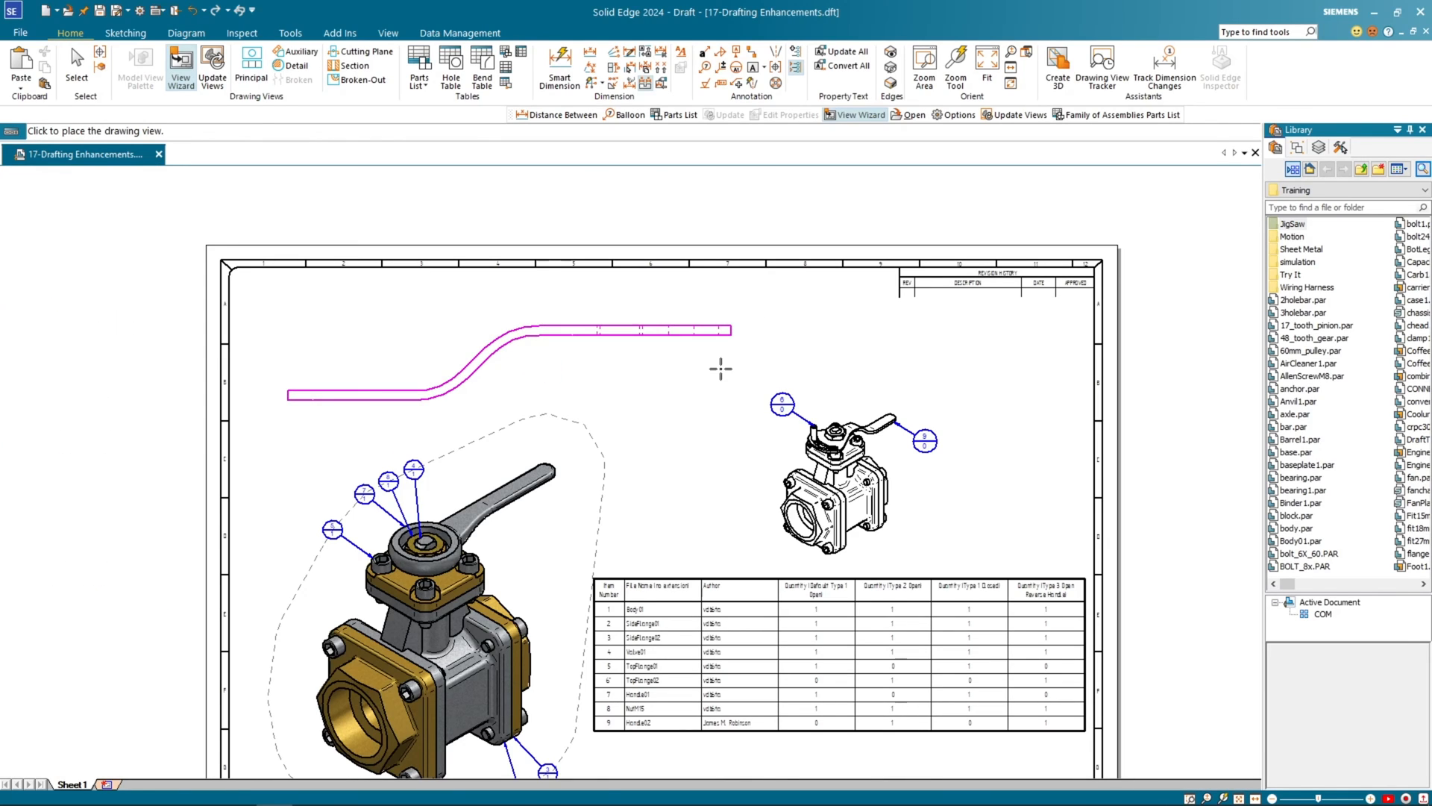
pyautogui.press('Escape')
# Step: Add a horizontal Distance Between dimension below the handle view from its left end to the lower bend's virtual intersection point, in ANSI (mm) style
pyautogui.click(483, 390)
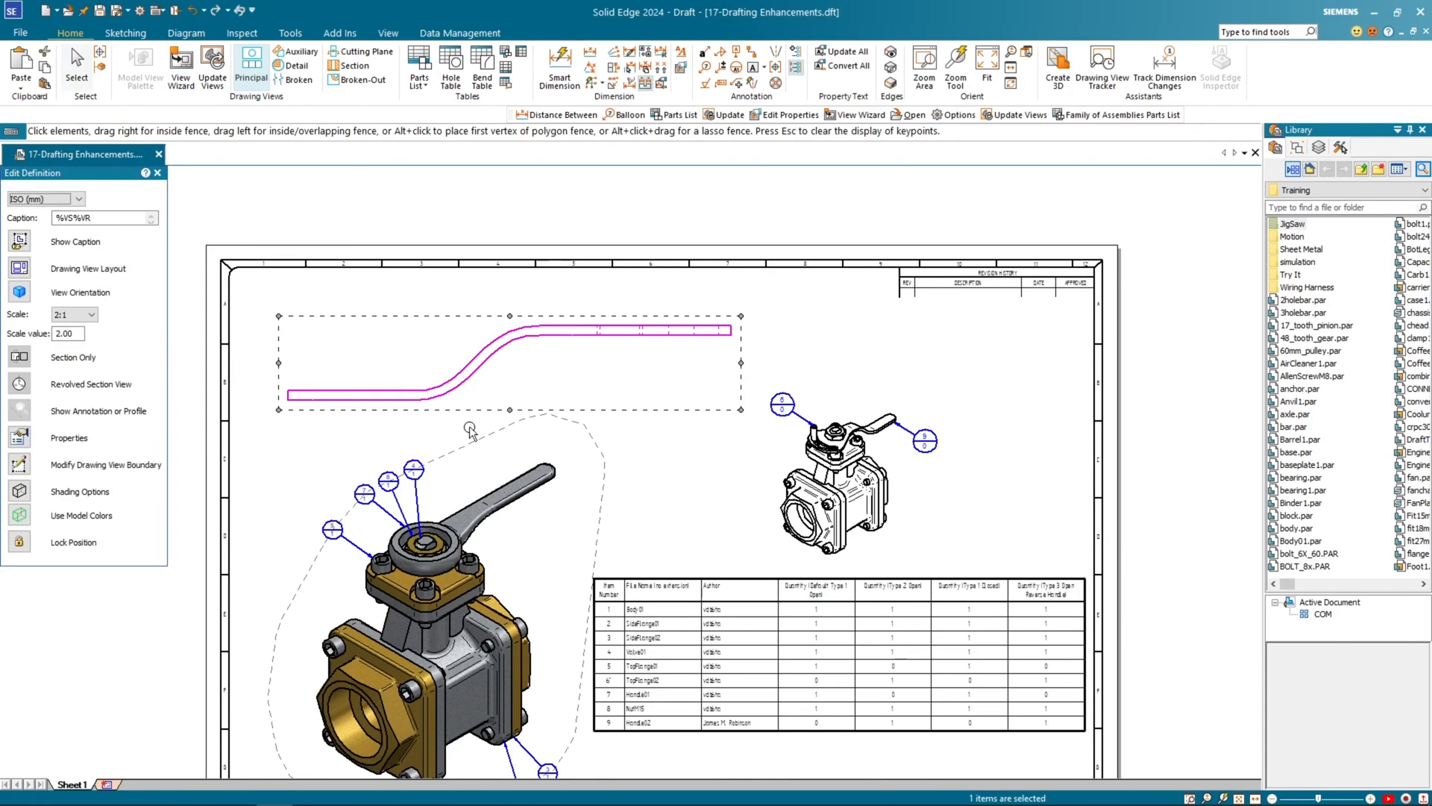
pyautogui.scroll(3, 474, 410)
pyautogui.scroll(-2, 448, 399)
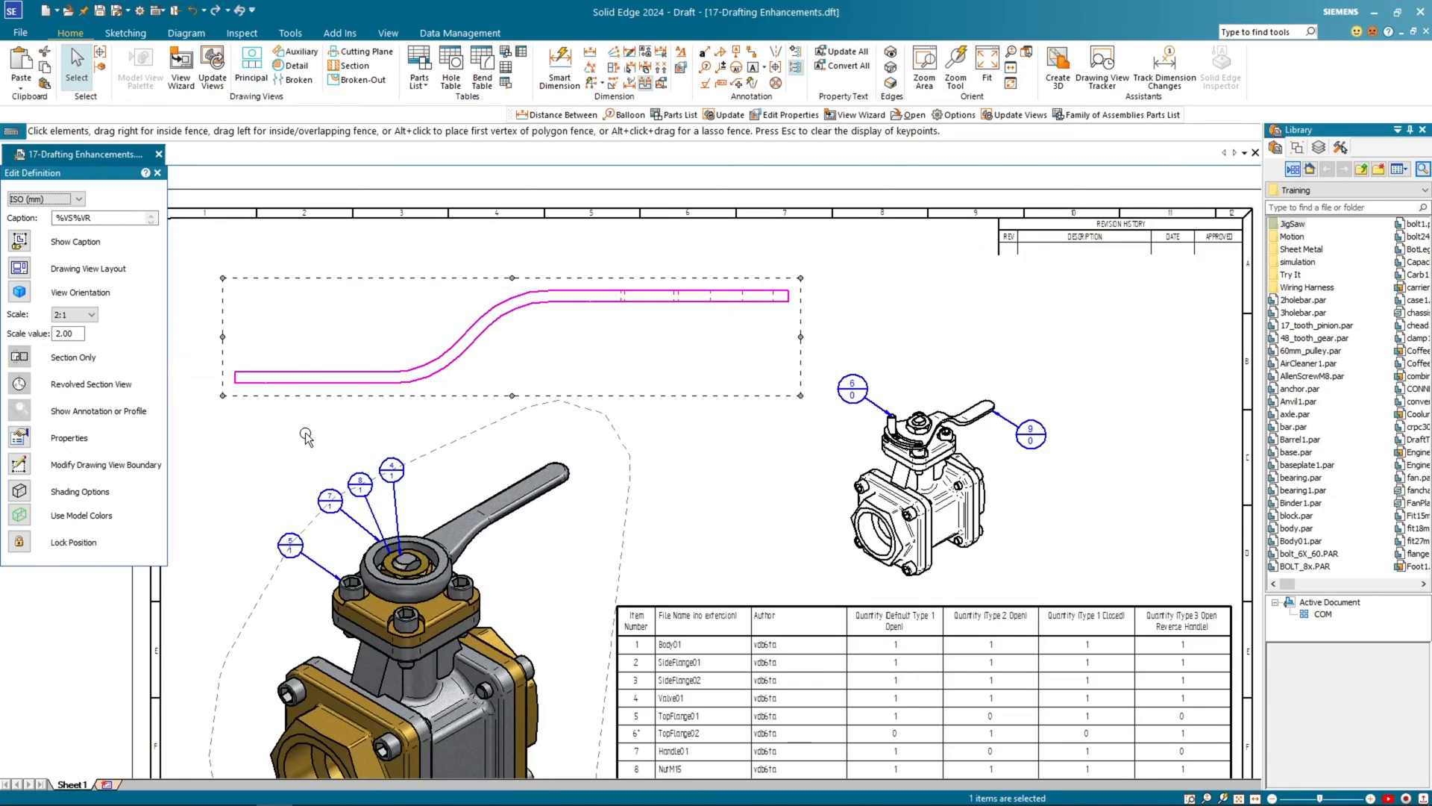
pyautogui.click(258, 424)
pyautogui.moveTo(263, 422); pyautogui.dragTo(321, 396, button='middle')
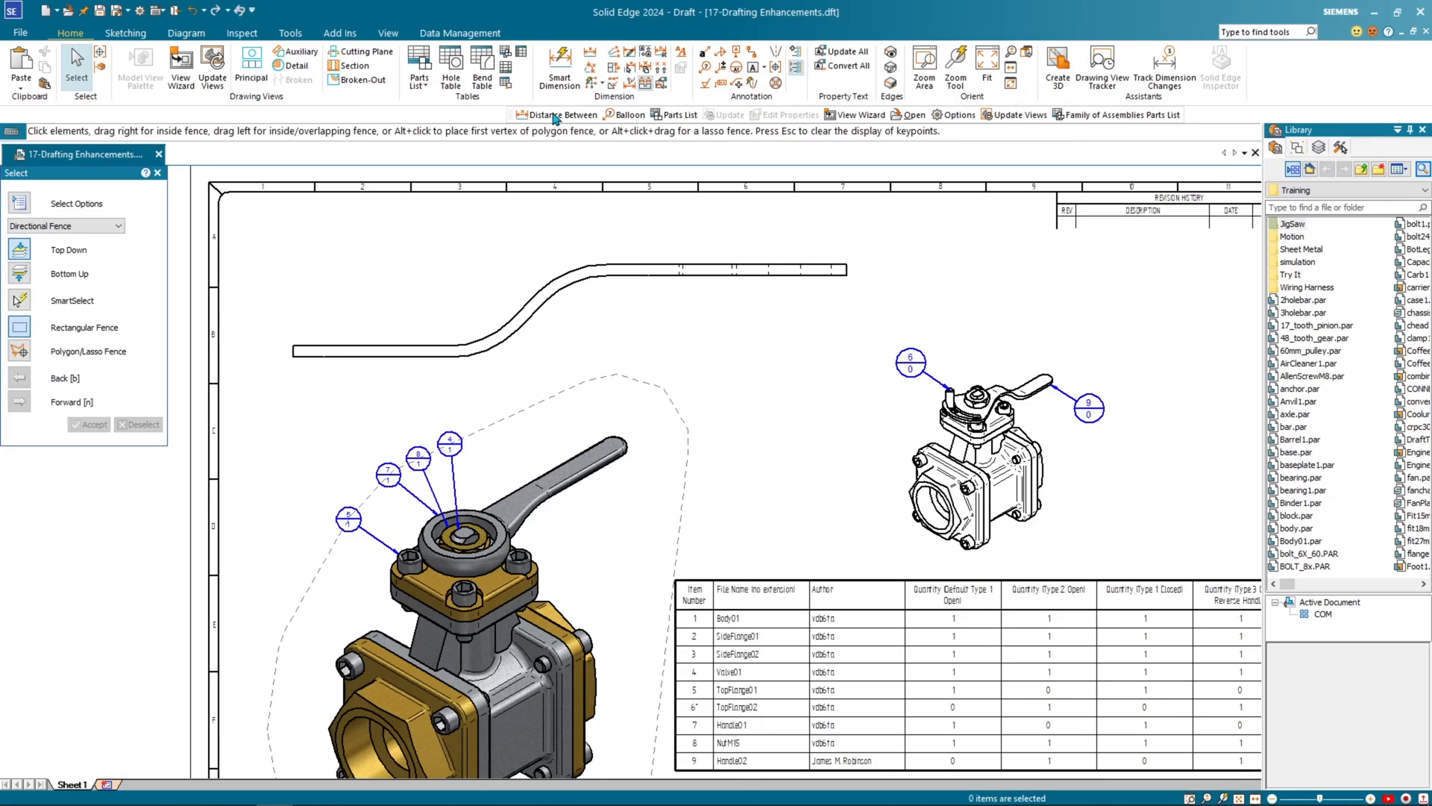
pyautogui.click(590, 53)
pyautogui.click(293, 352)
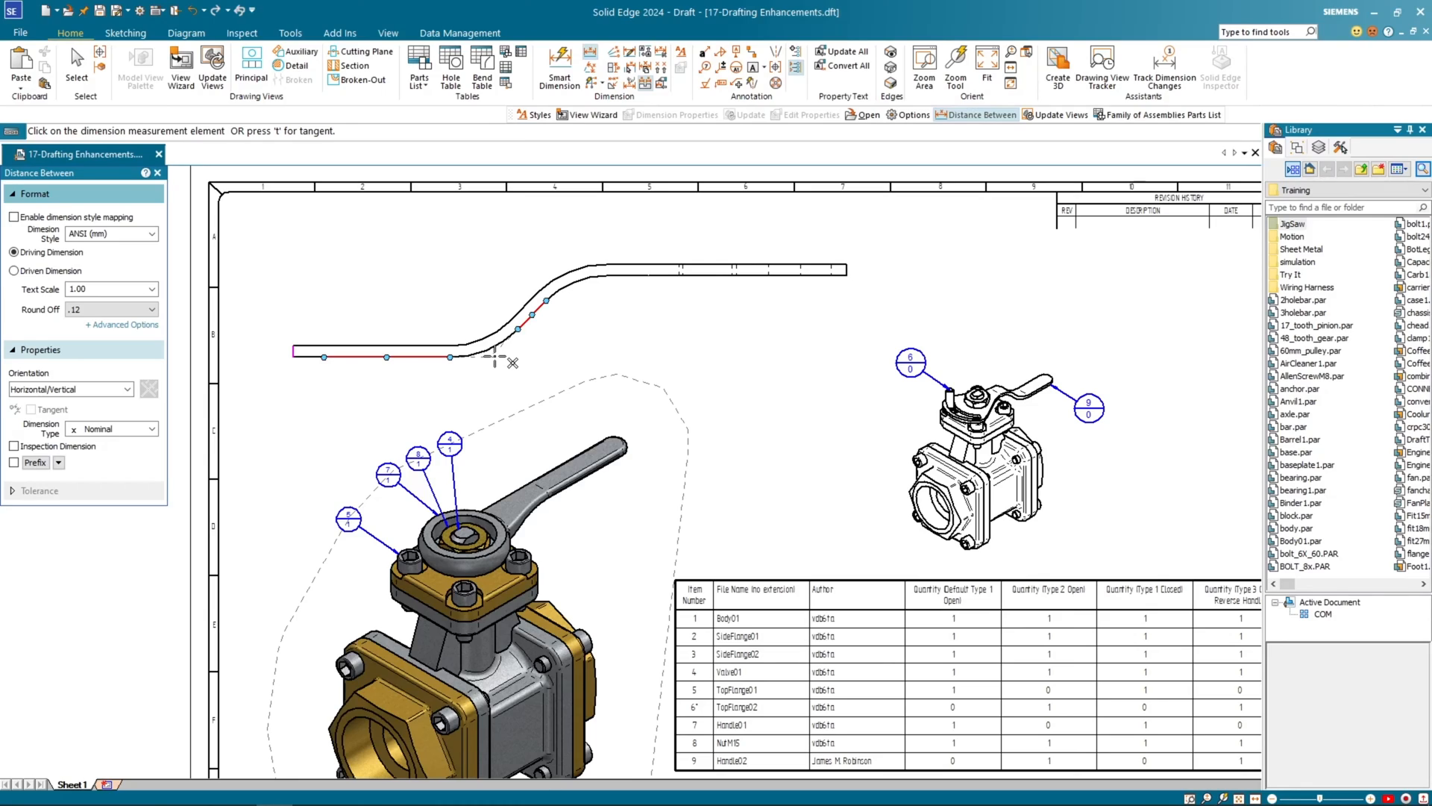
pyautogui.click(494, 358)
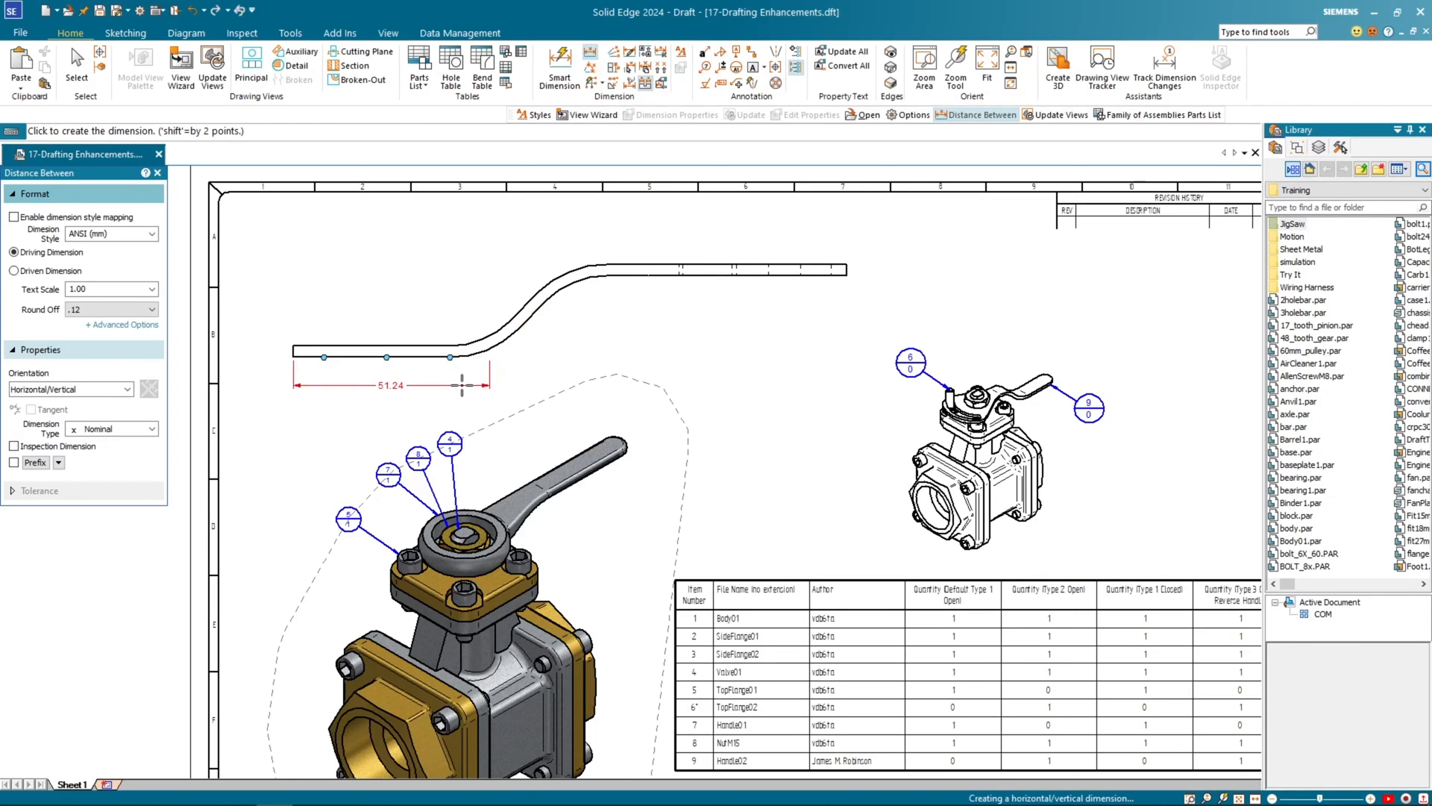
pyautogui.click(416, 386)
pyautogui.press('Escape')
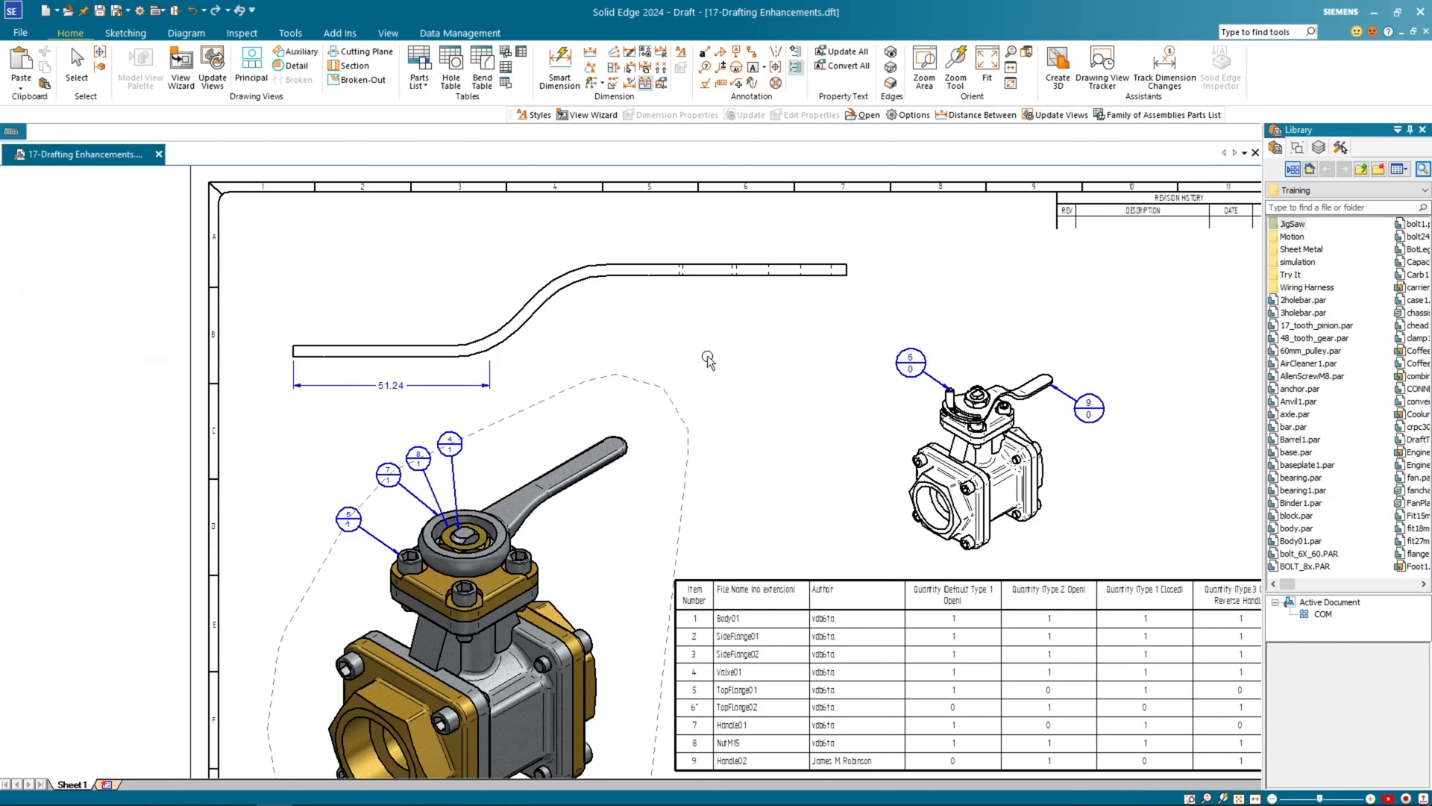
# Step: Modify the ISO dimension style to display projection lines to virtual intersection points as Both, and apply the style
pyautogui.scroll(2, 368, 407)
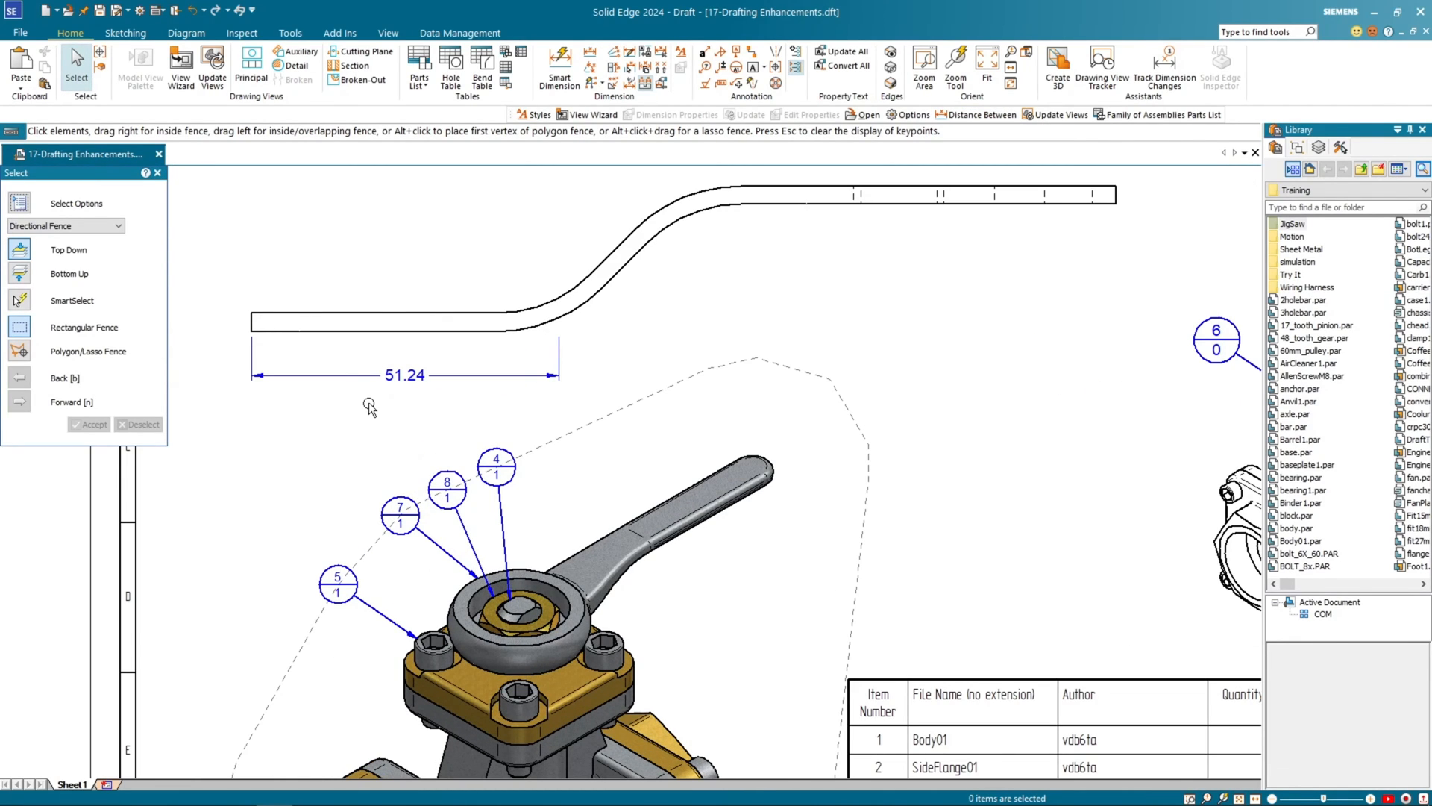
pyautogui.moveTo(369, 406); pyautogui.dragTo(352, 393, button='middle')
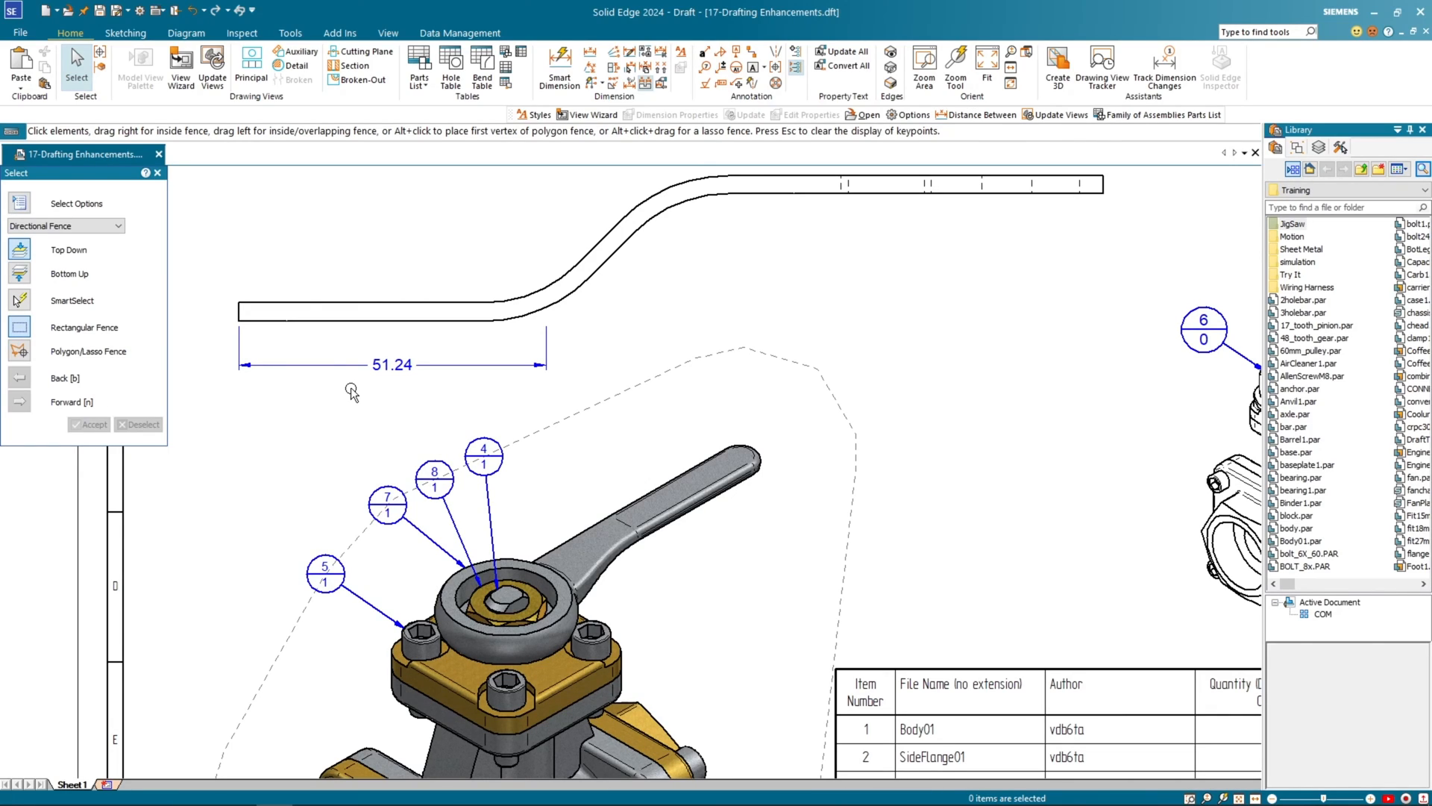
pyautogui.scroll(-2, 522, 379)
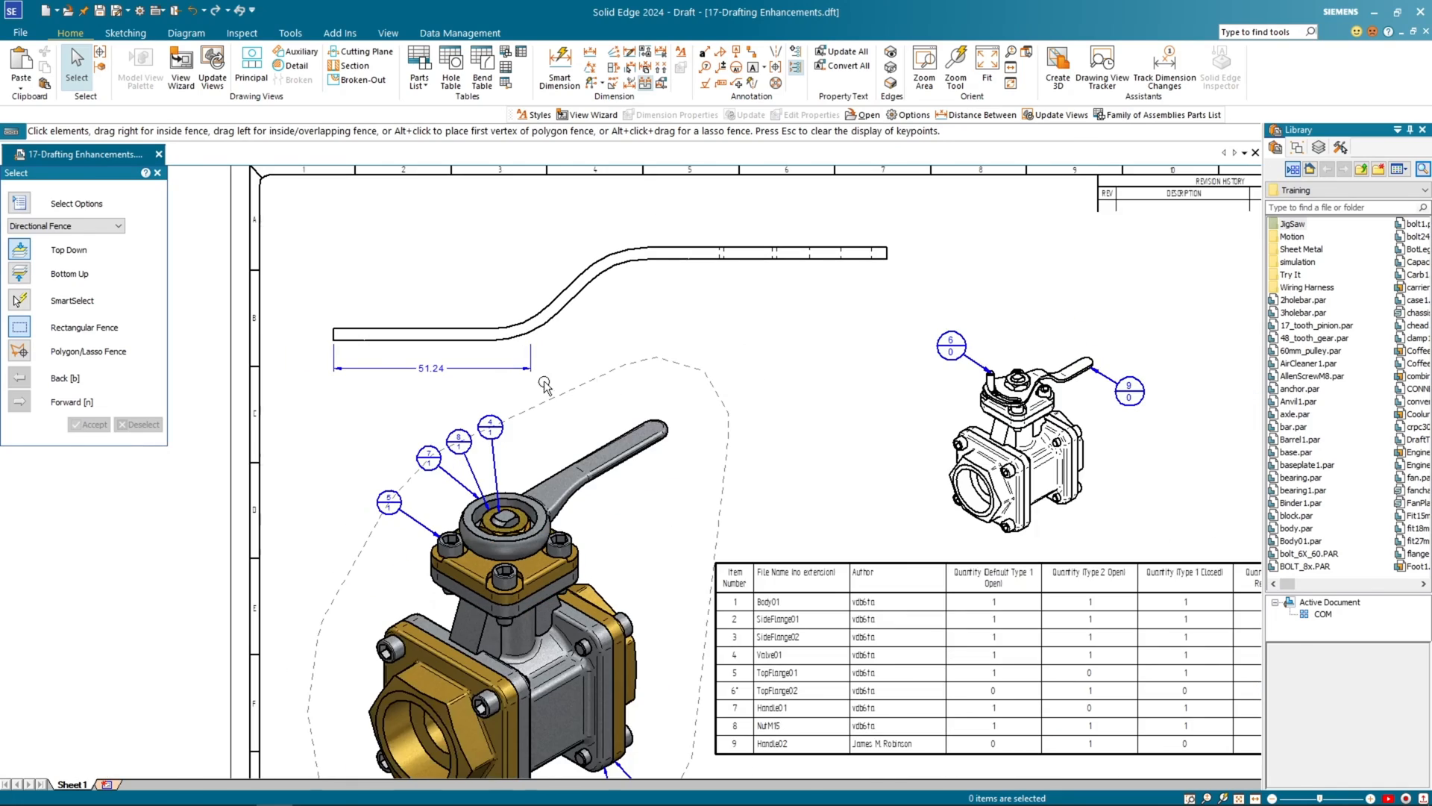
pyautogui.moveTo(720, 330); pyautogui.dragTo(646, 379, button='middle')
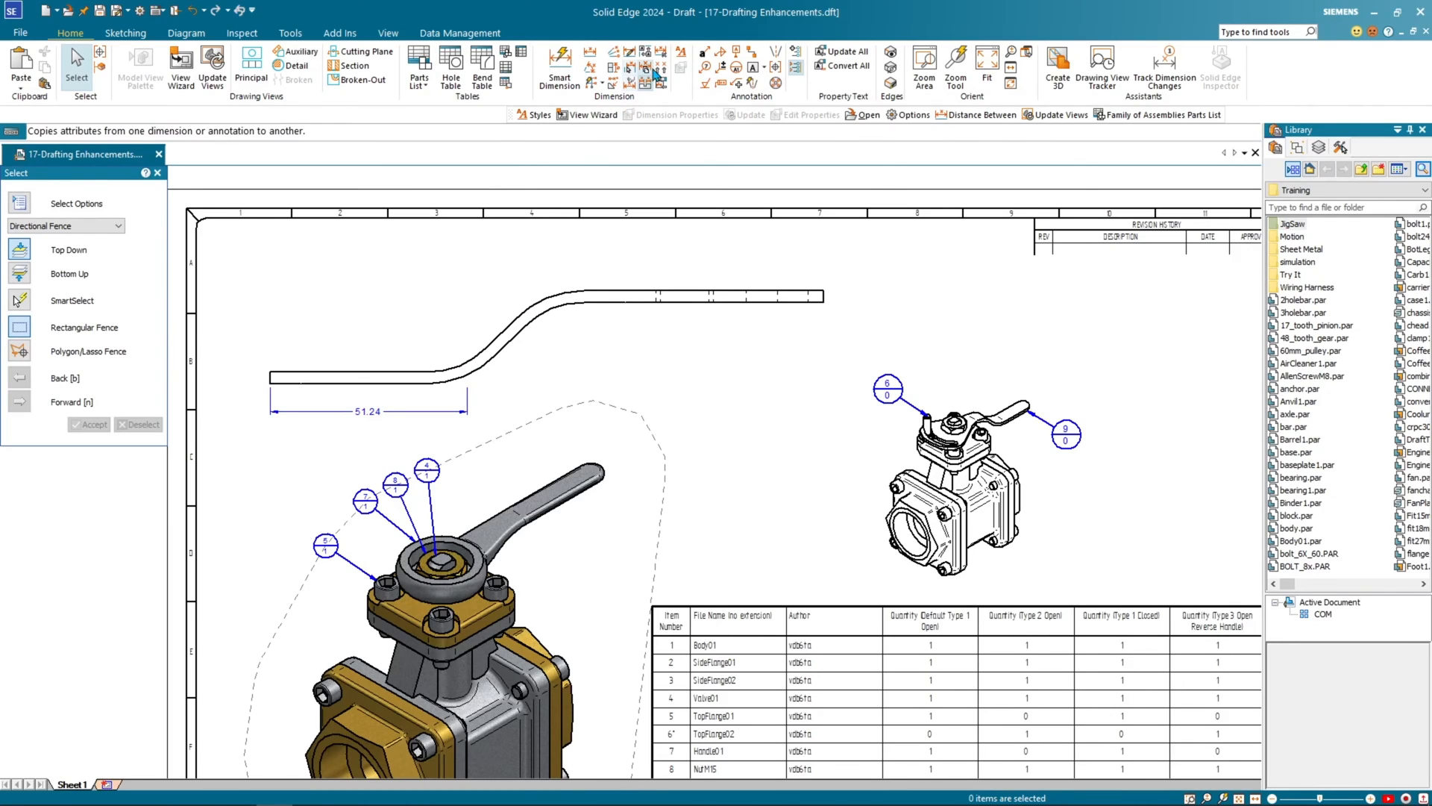
pyautogui.click(681, 57)
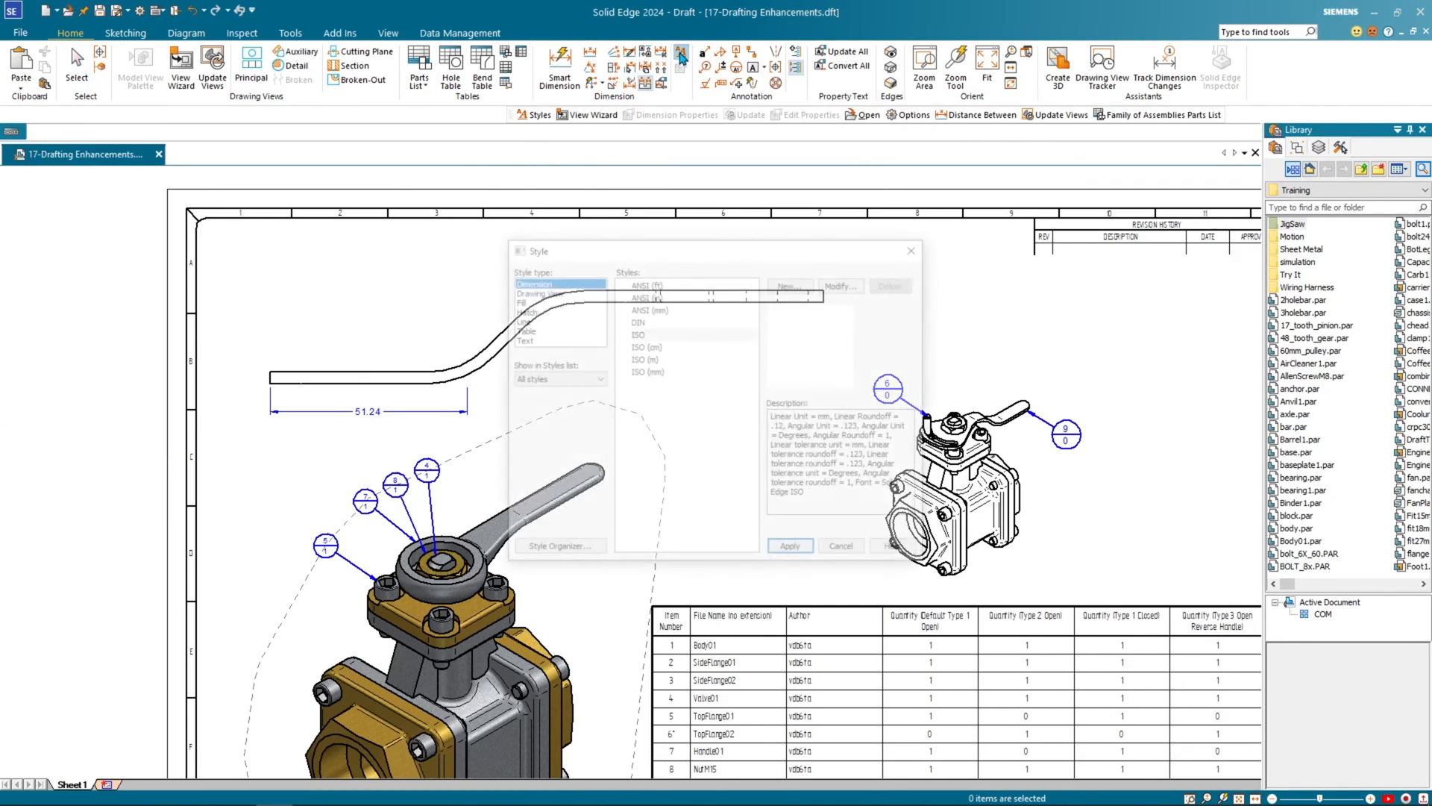
pyautogui.moveTo(672, 254); pyautogui.dragTo(1030, 211)
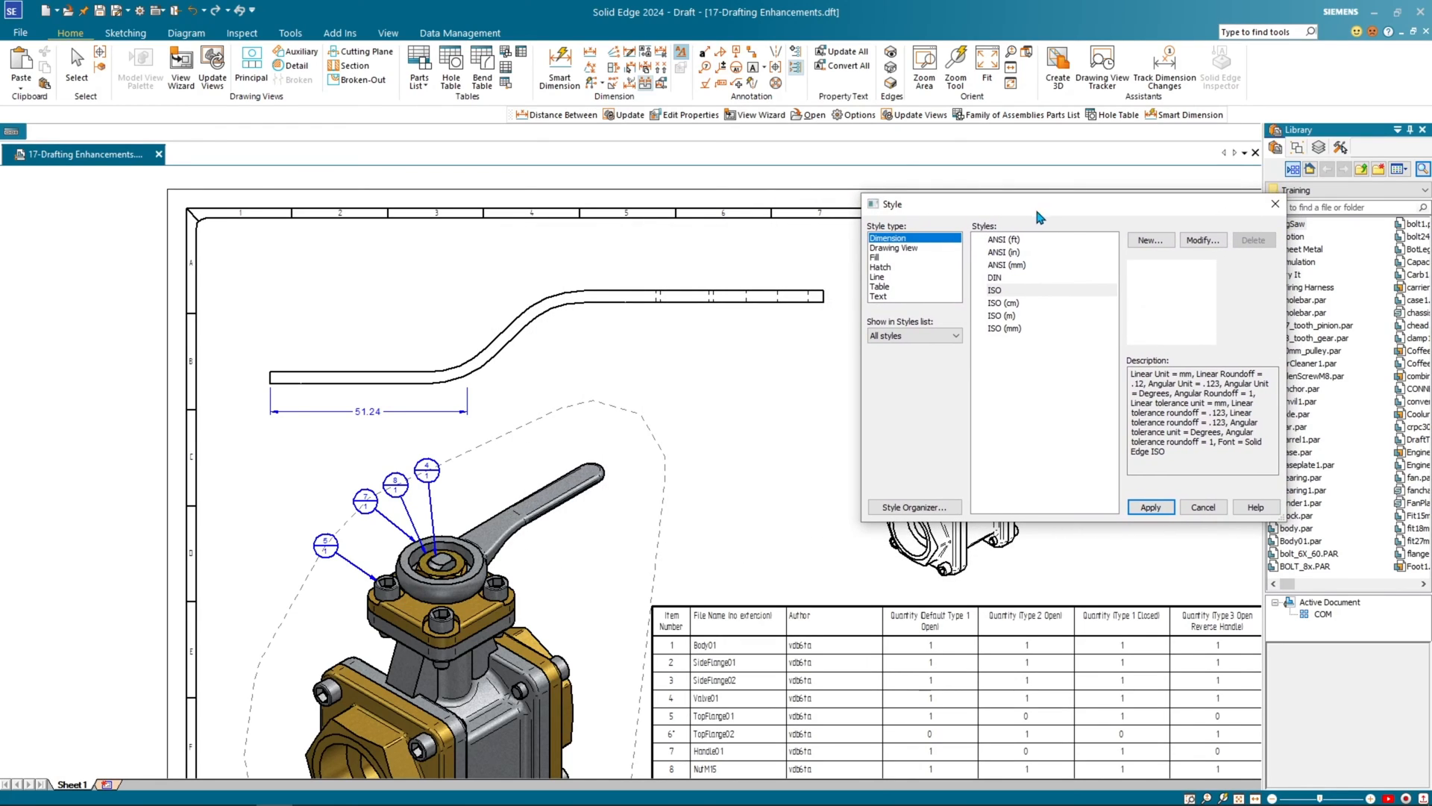
pyautogui.click(1019, 296)
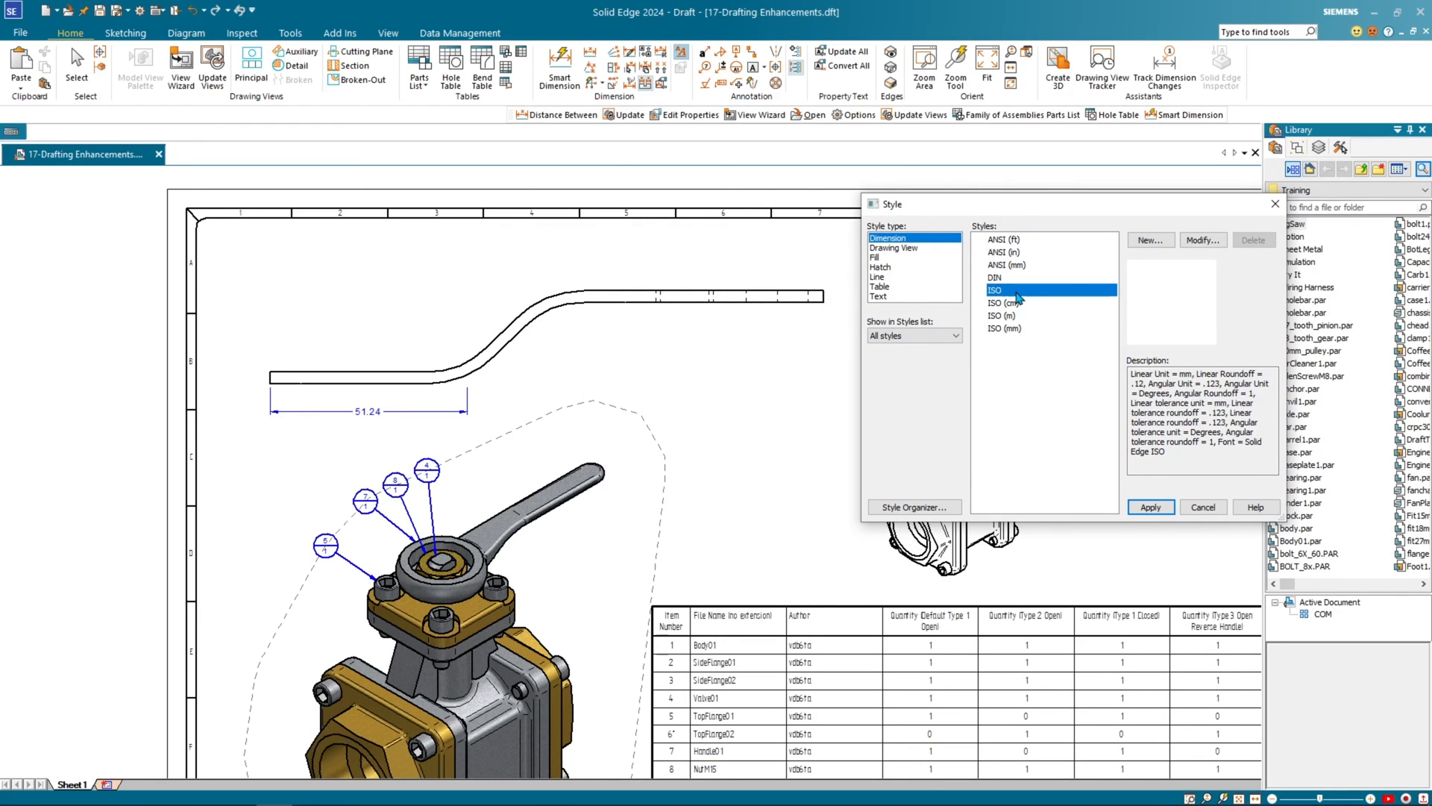
pyautogui.click(1196, 244)
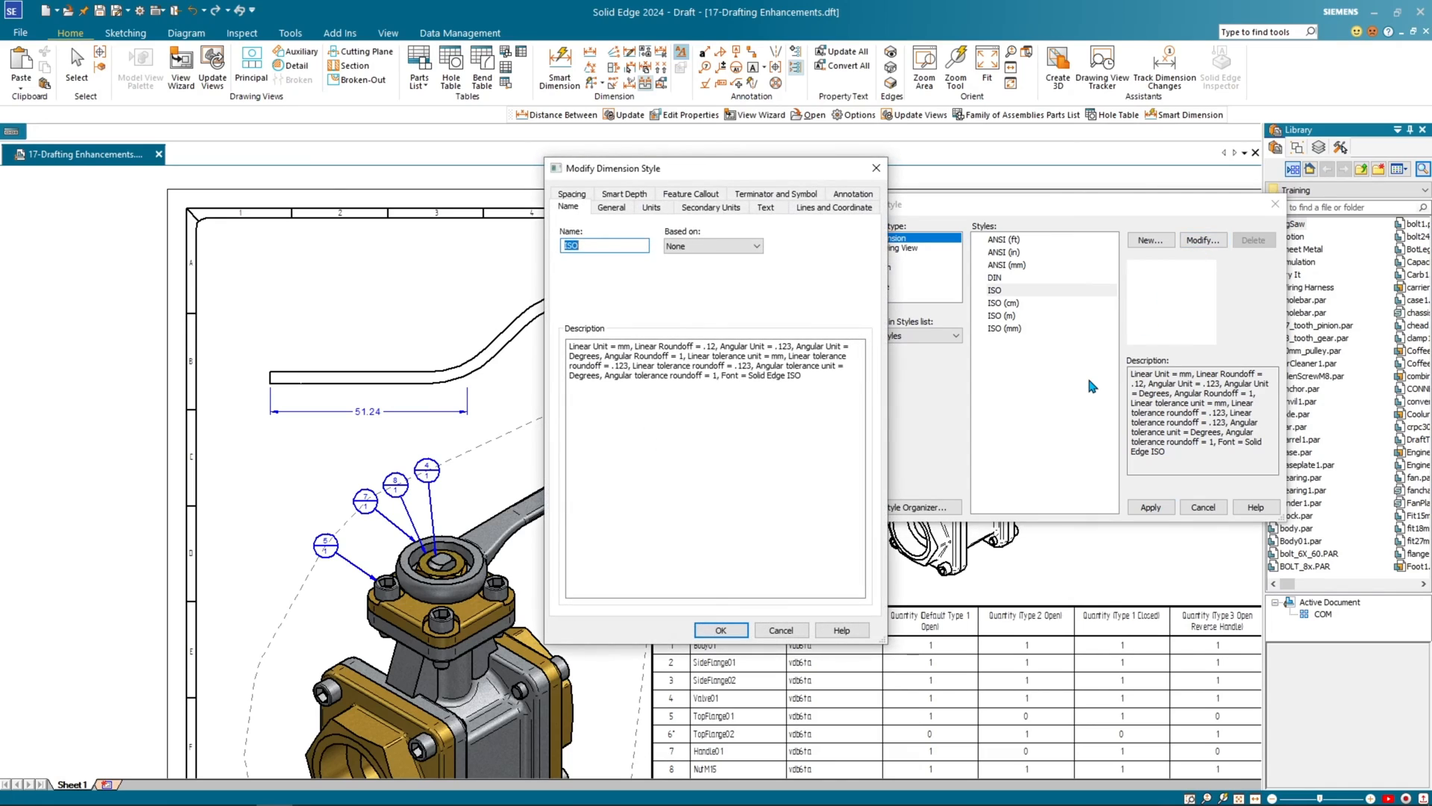
pyautogui.click(839, 209)
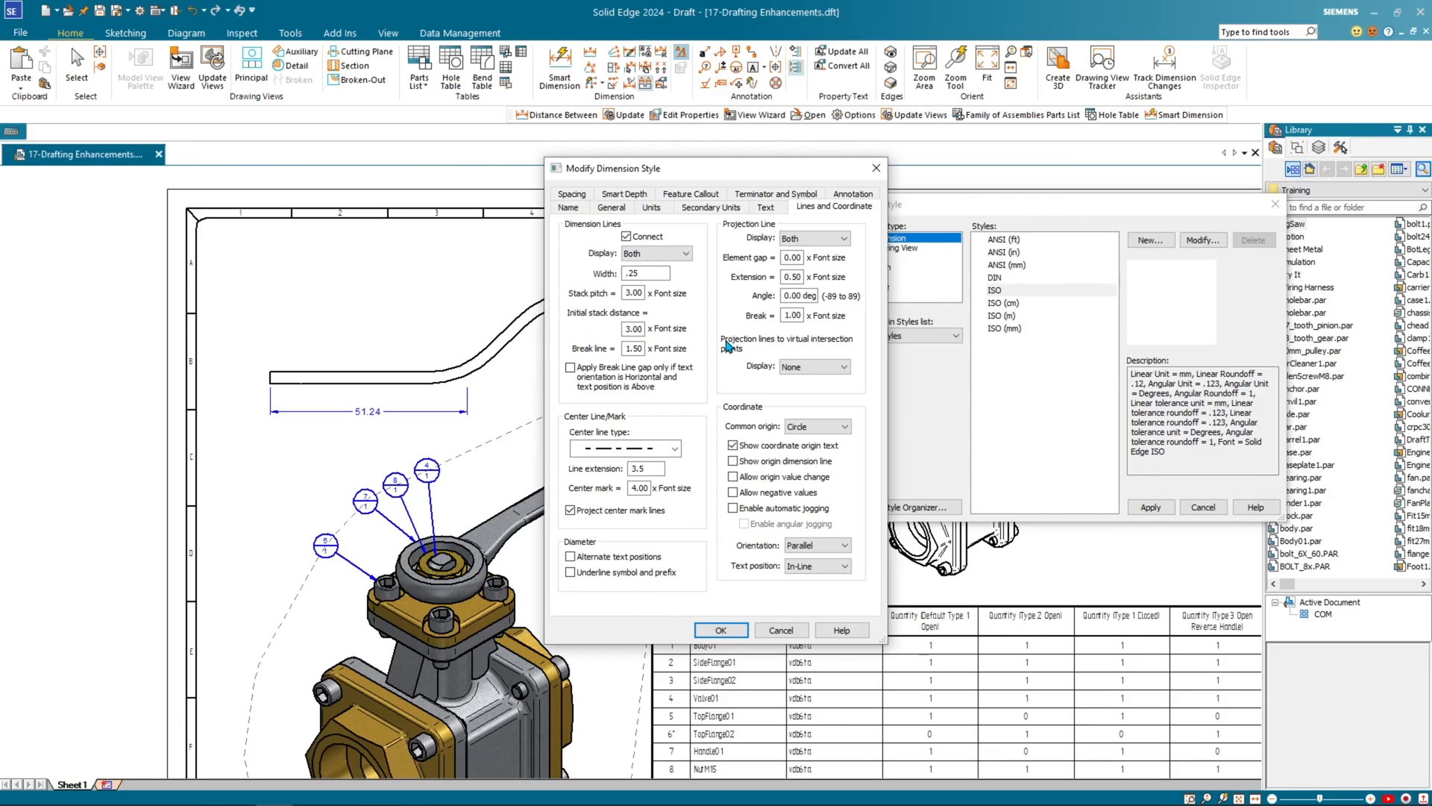
pyautogui.click(799, 369)
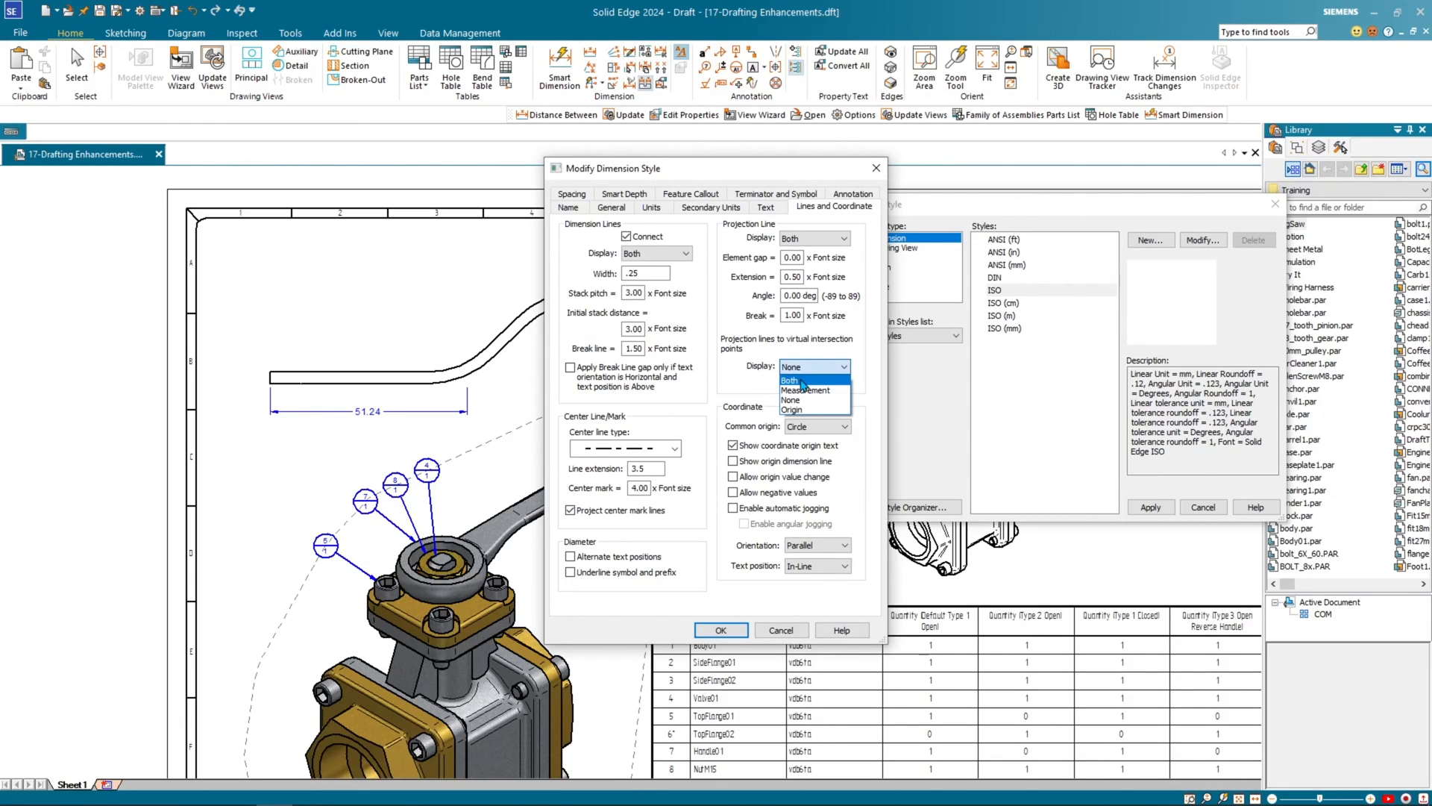
pyautogui.click(800, 380)
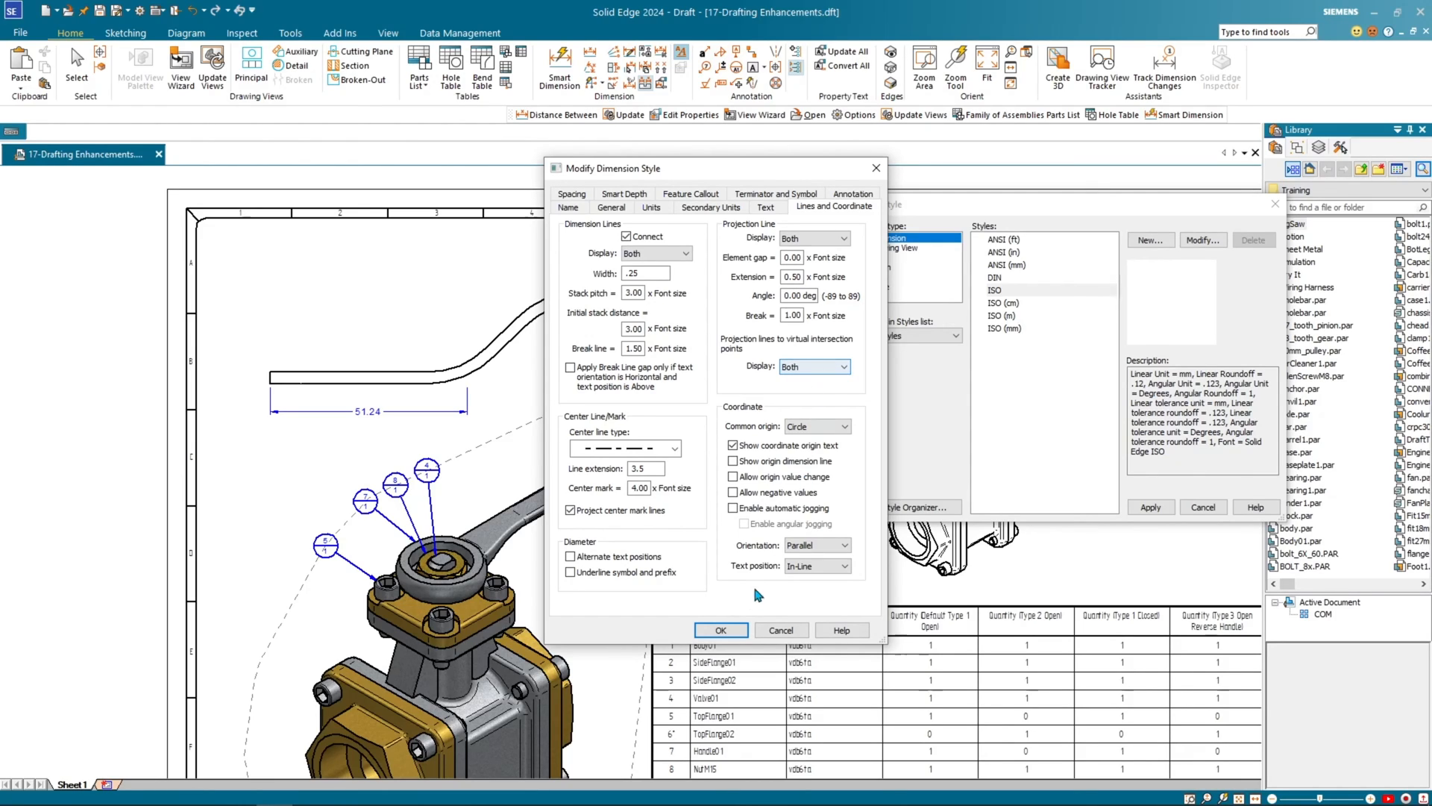
pyautogui.click(721, 629)
pyautogui.click(1146, 506)
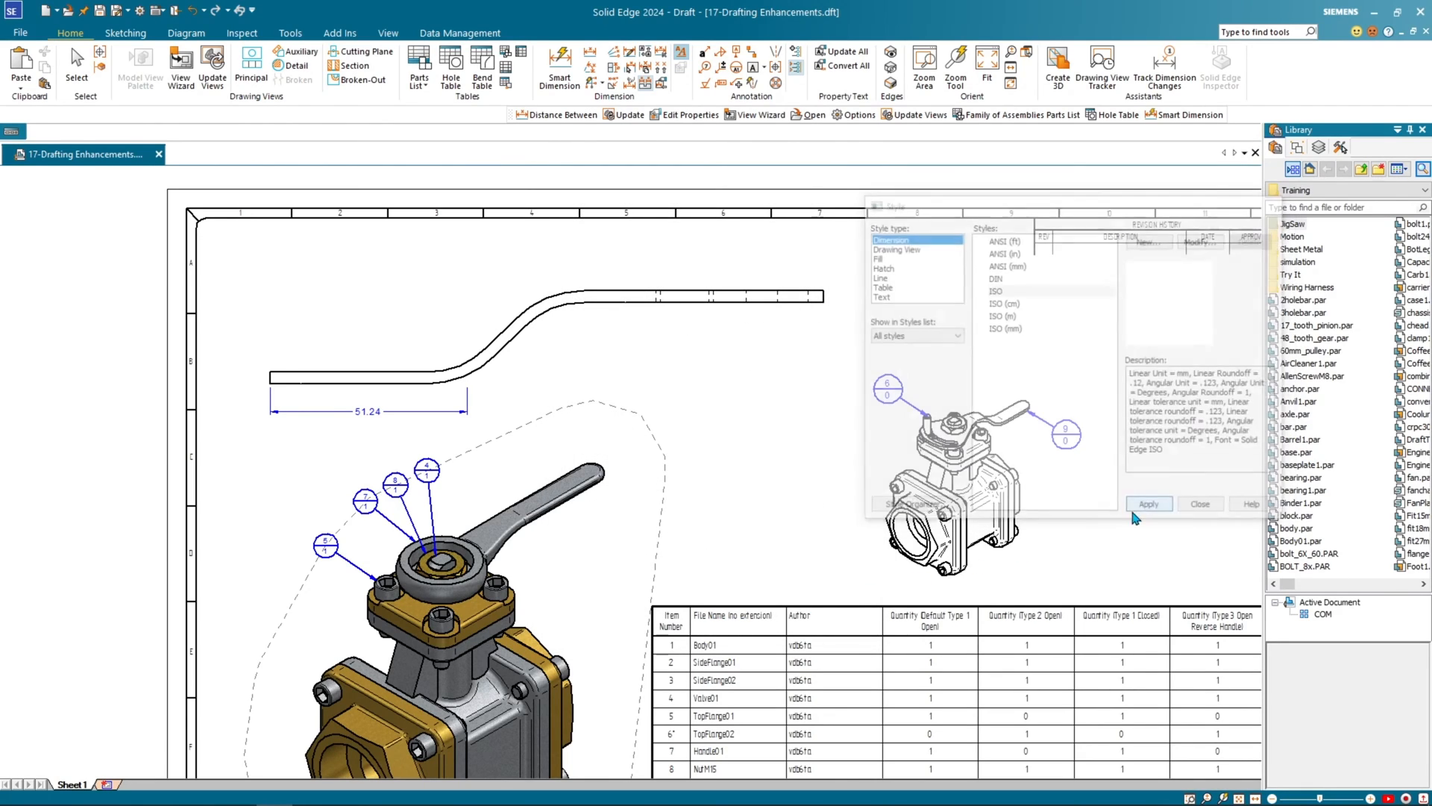
# Step: Add an ISO-style horizontal dimension above the handle view from its right end to the upper bend's virtual intersection point and inspect the projection lines
pyautogui.click(591, 52)
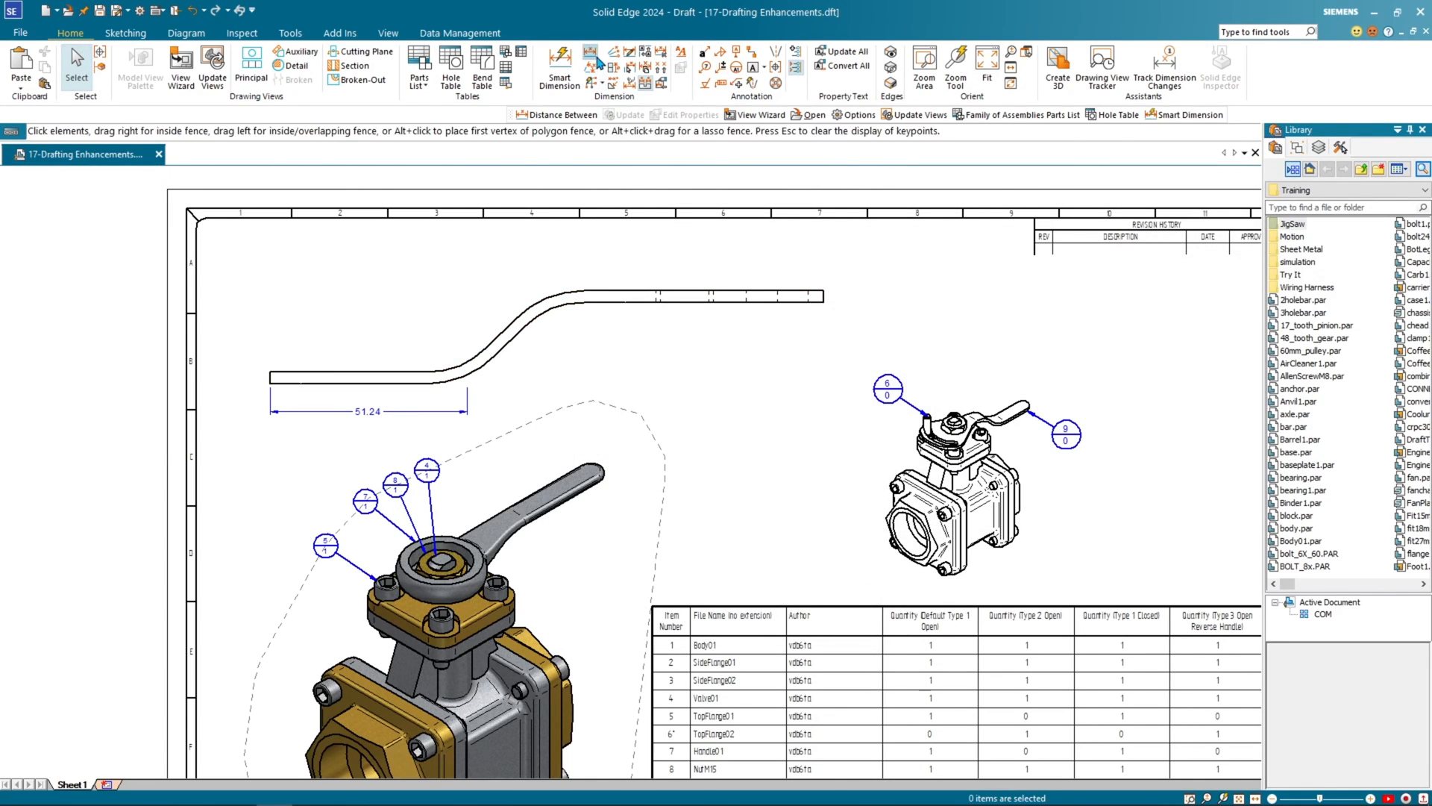
pyautogui.click(824, 291)
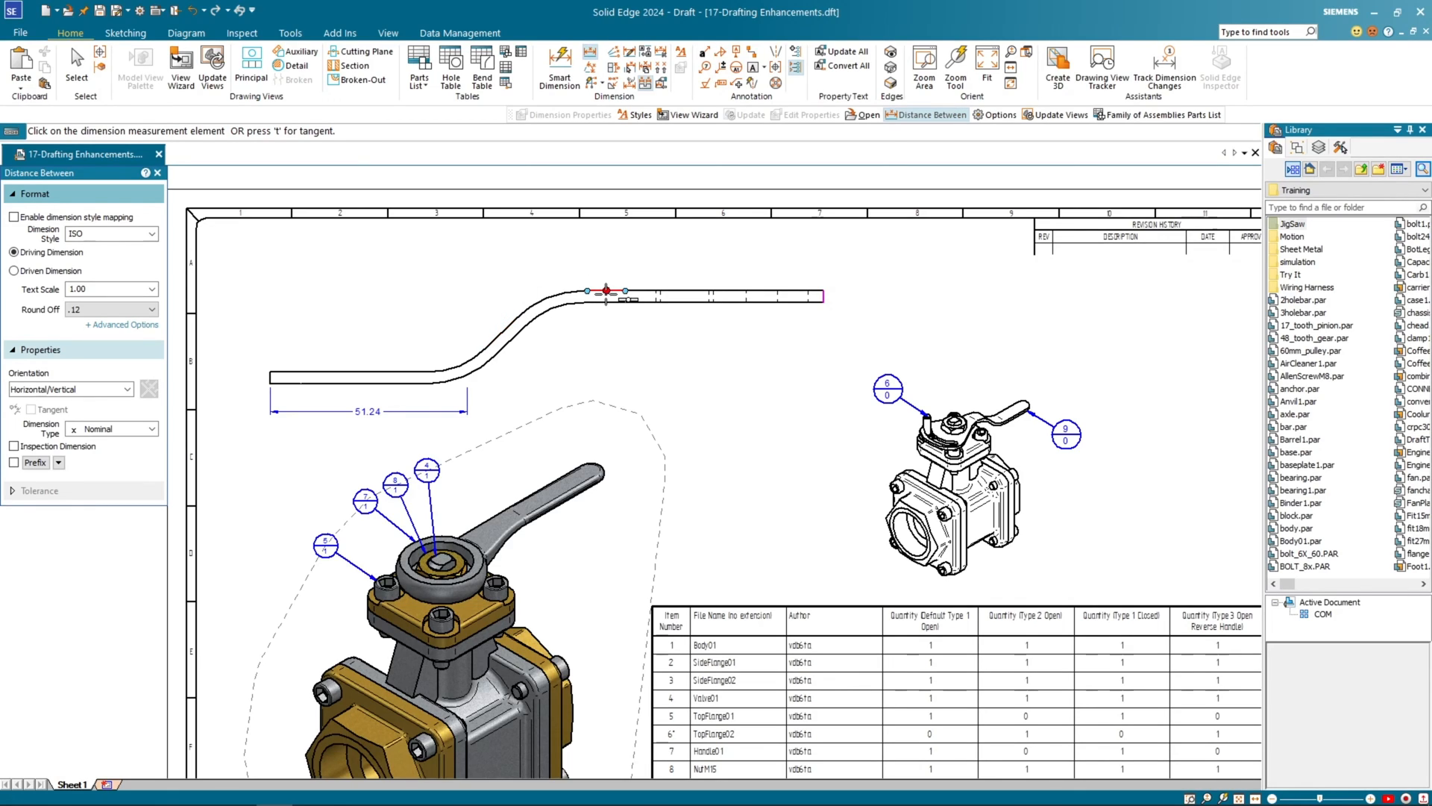
pyautogui.click(538, 289)
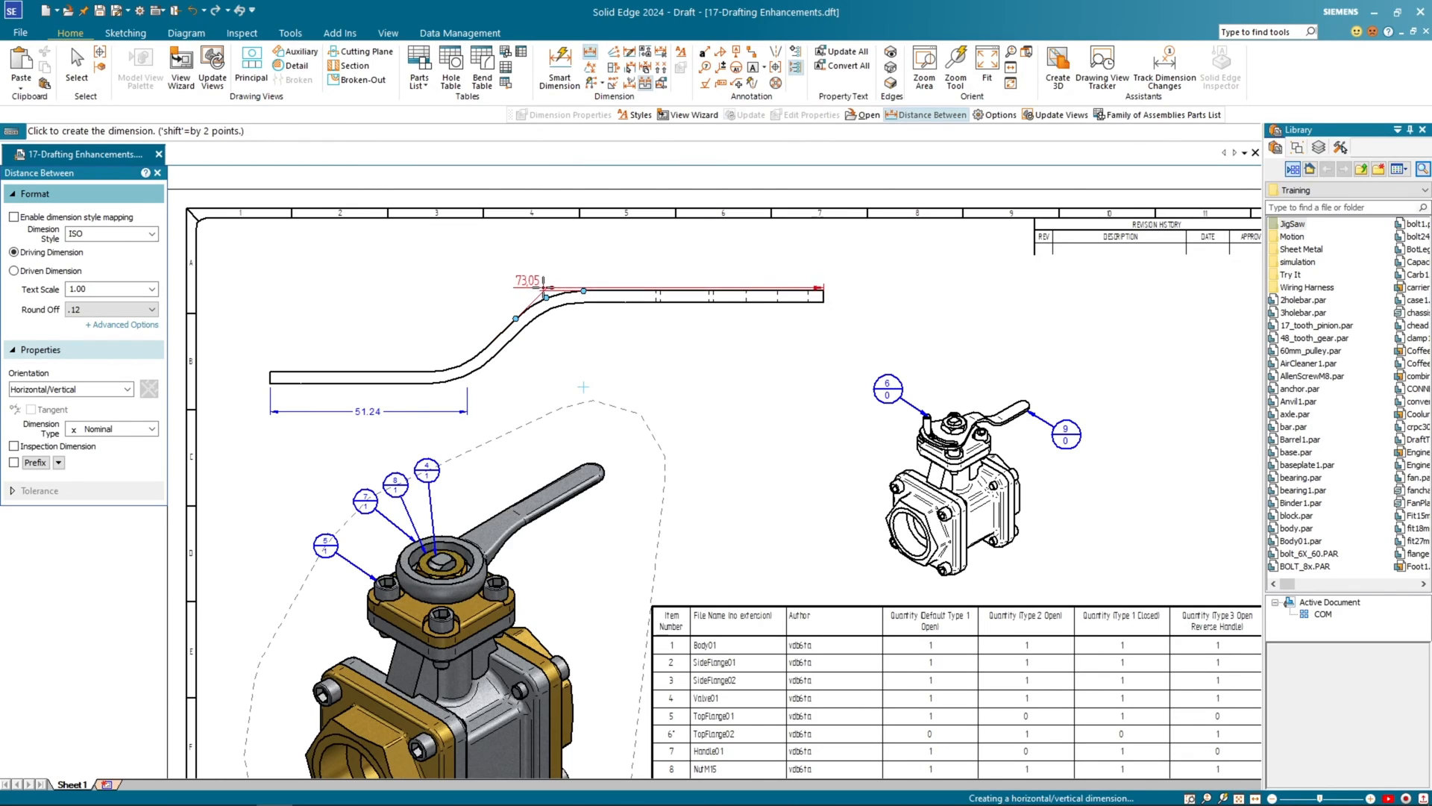
pyautogui.click(584, 265)
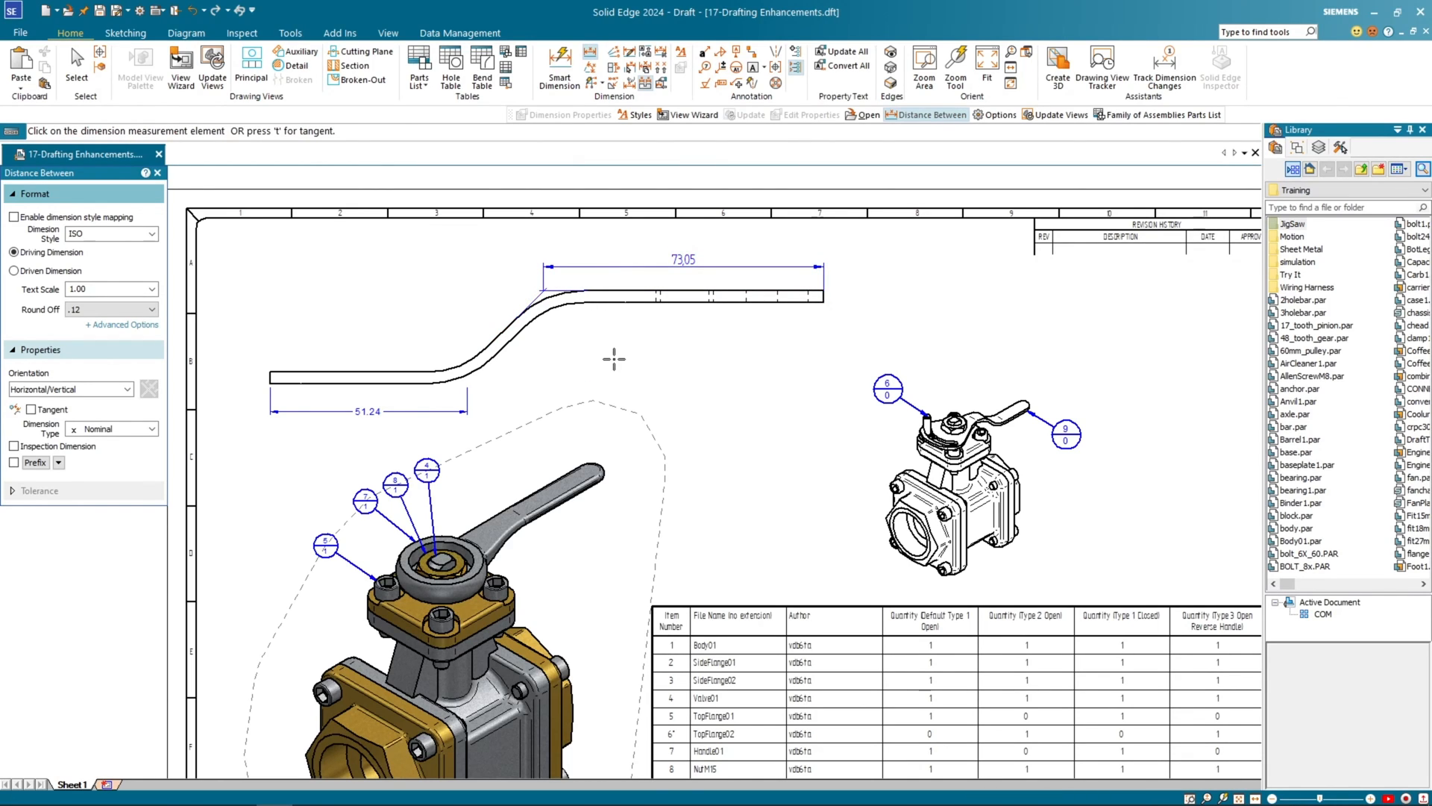
pyautogui.press('Escape')
pyautogui.scroll(5, 548, 304)
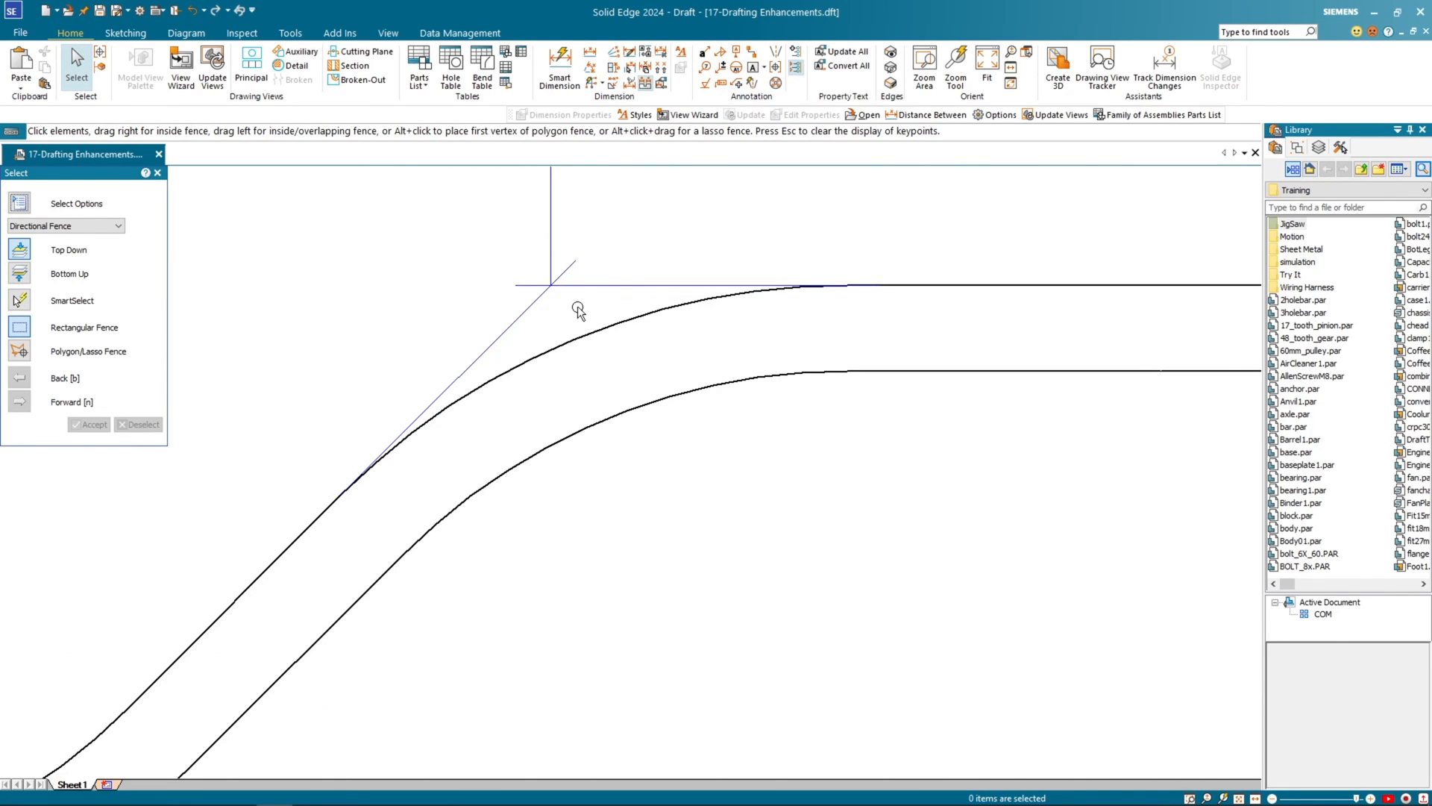
pyautogui.scroll(-3, 579, 310)
pyautogui.scroll(-4, 672, 463)
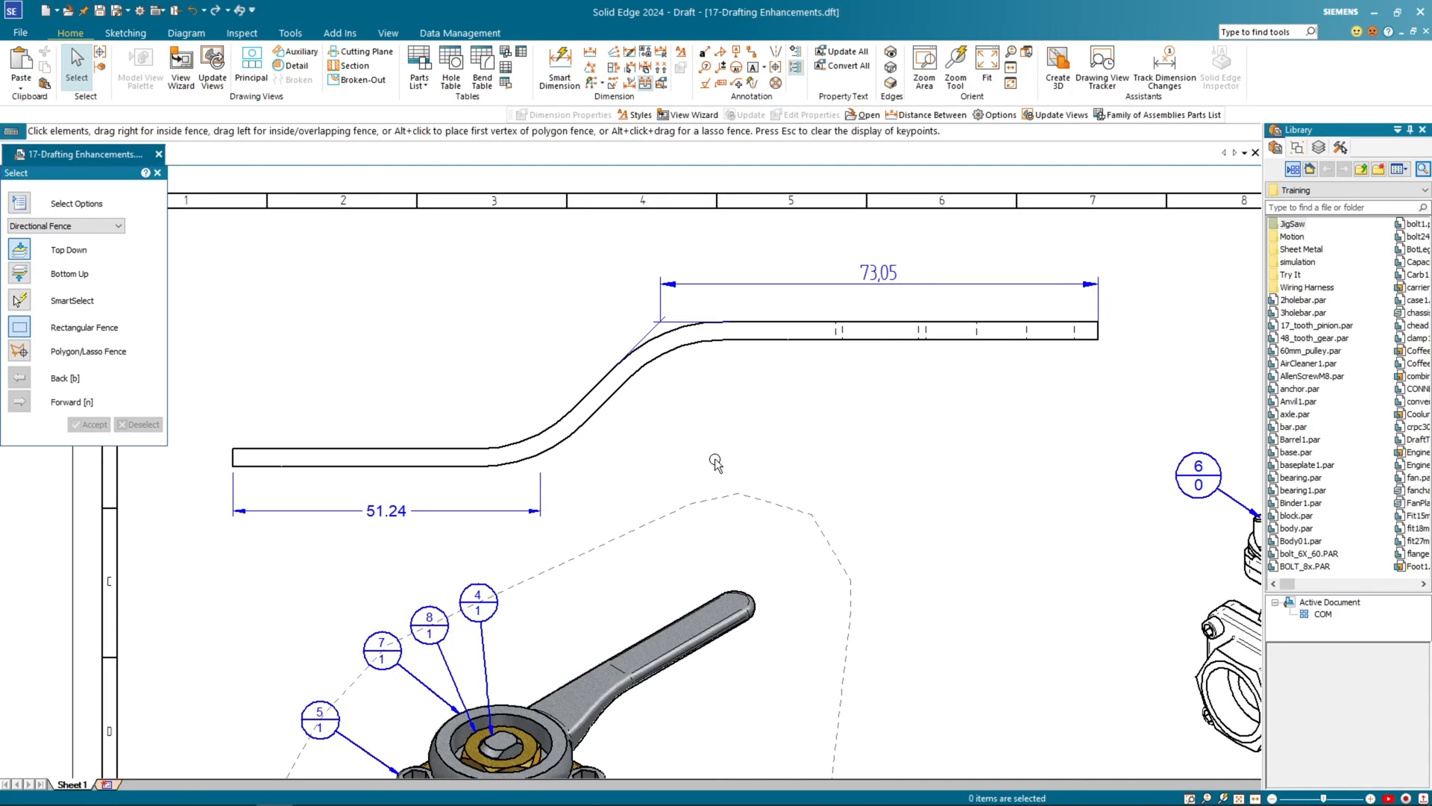
# Step: Change the lower horizontal dimension of the handle view to the ANSI (in) dimension style
pyautogui.moveTo(278, 573); pyautogui.dragTo(316, 505, button='middle')
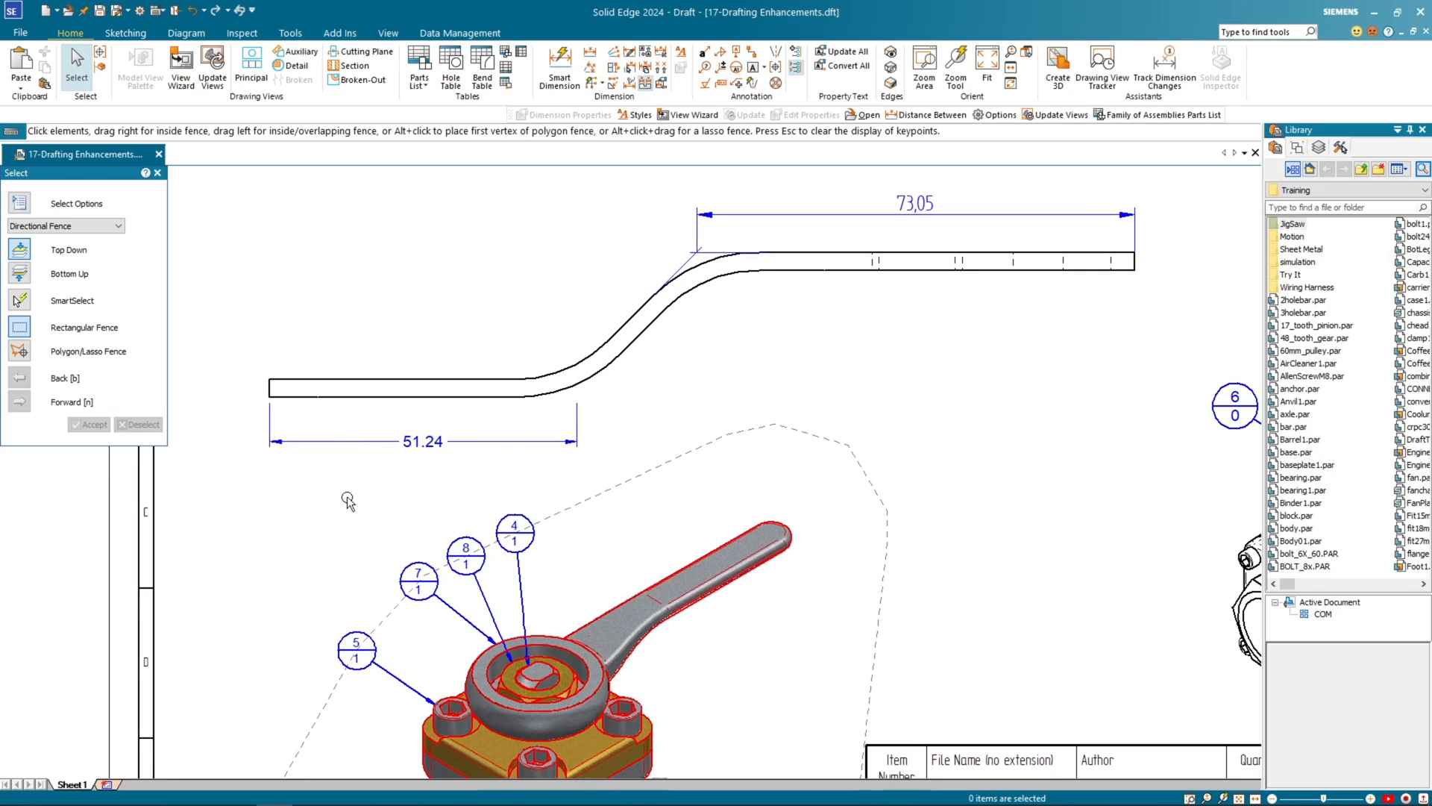
pyautogui.click(432, 448)
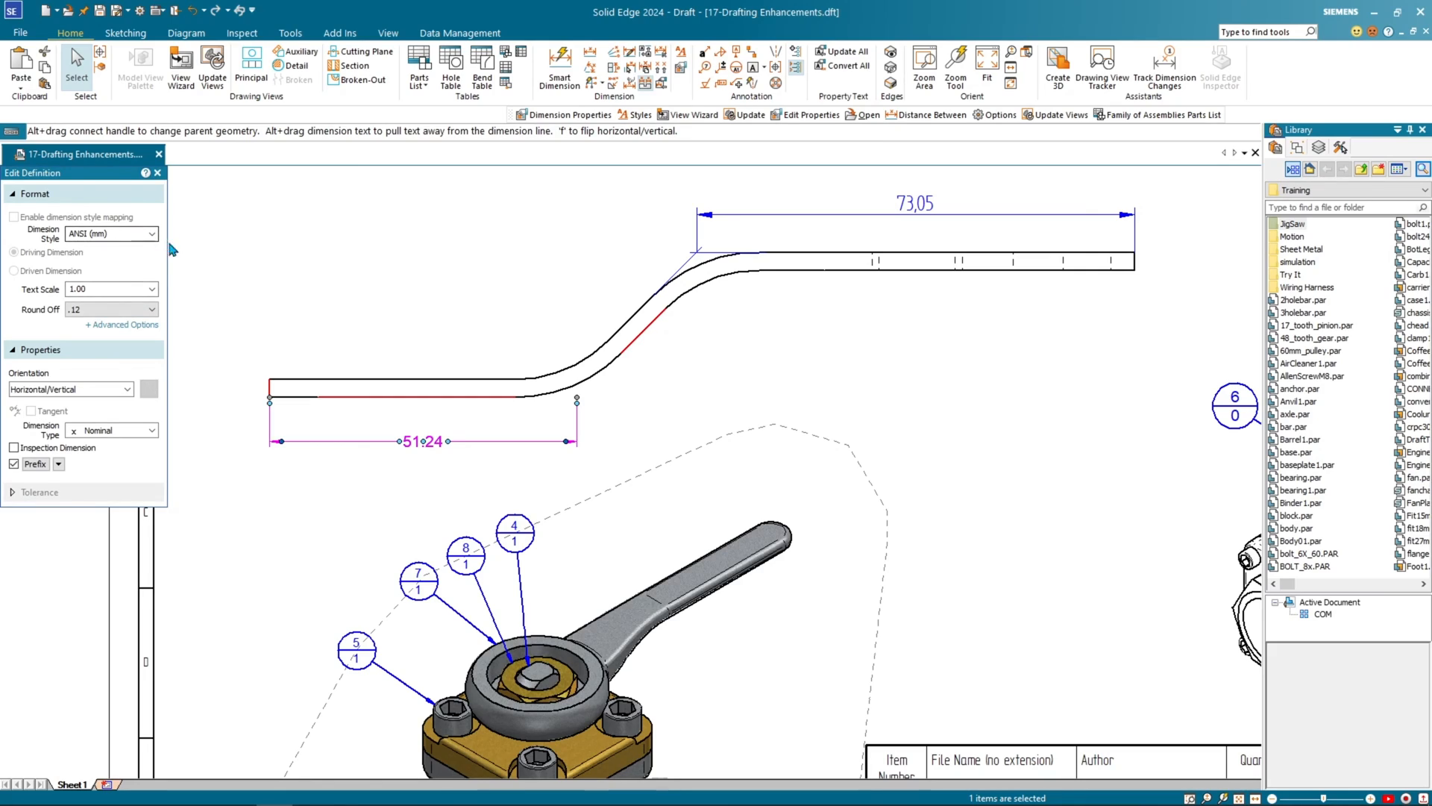
pyautogui.click(125, 233)
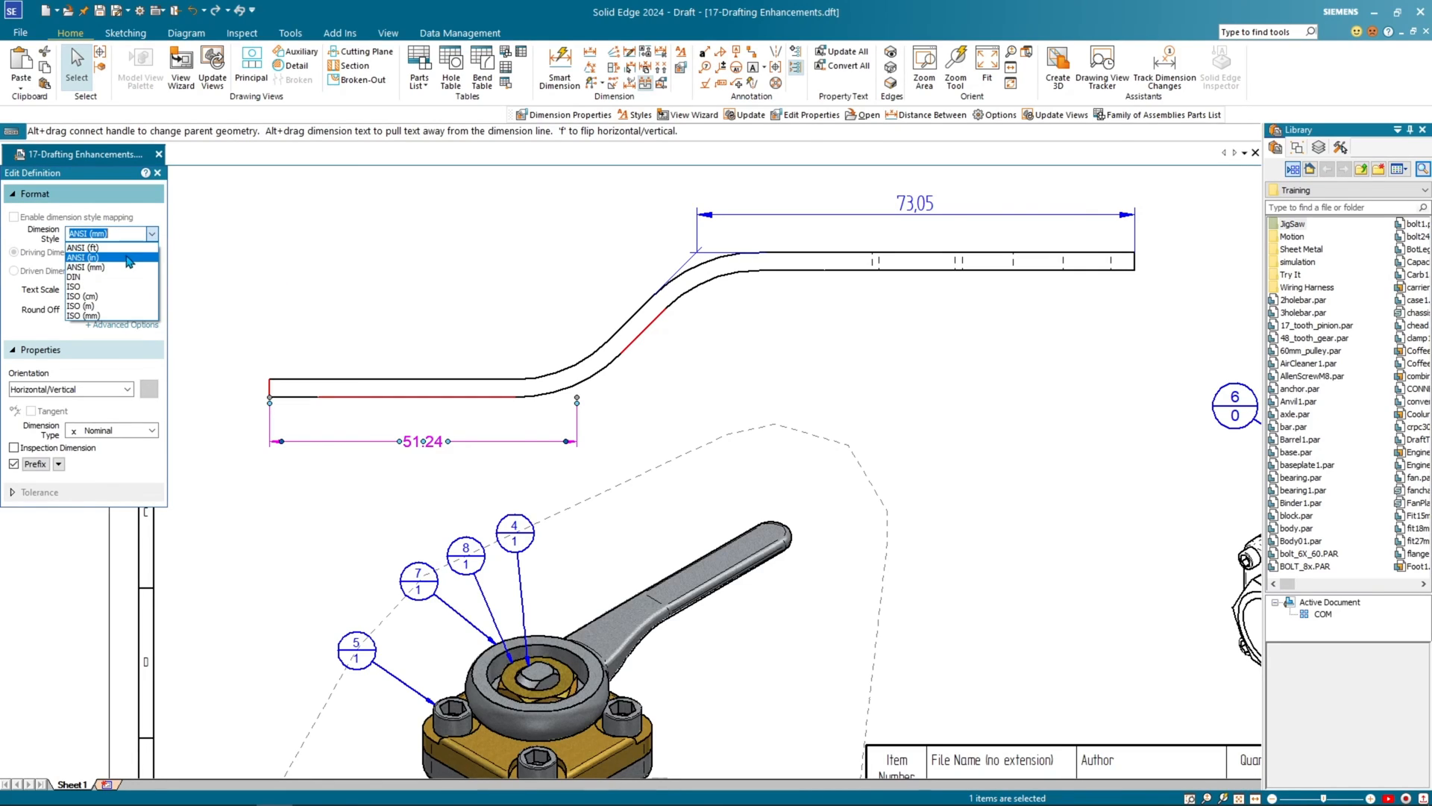
pyautogui.click(118, 258)
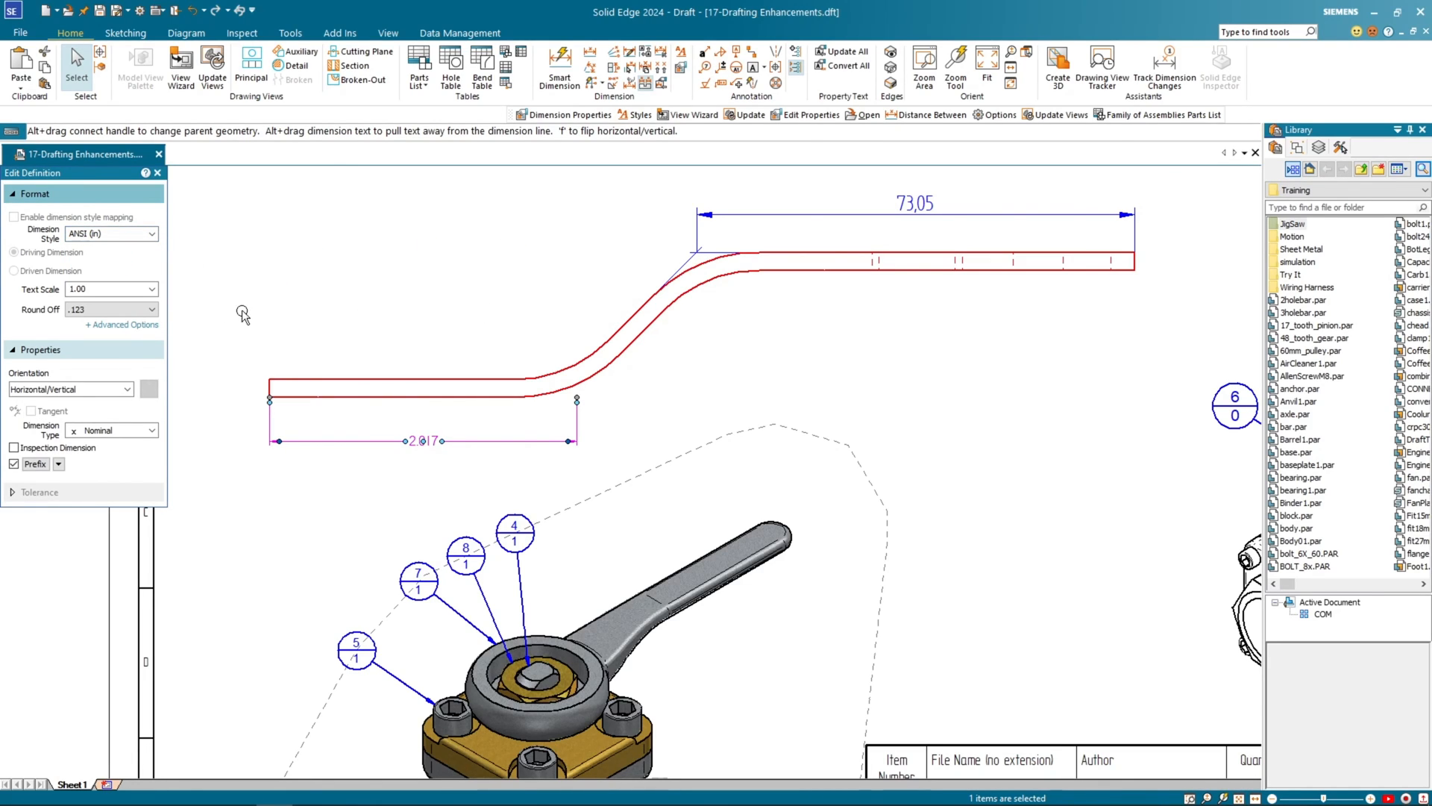
# Step: Set the primary linear round-off of the lower handle dimension to 1/64
pyautogui.click(127, 325)
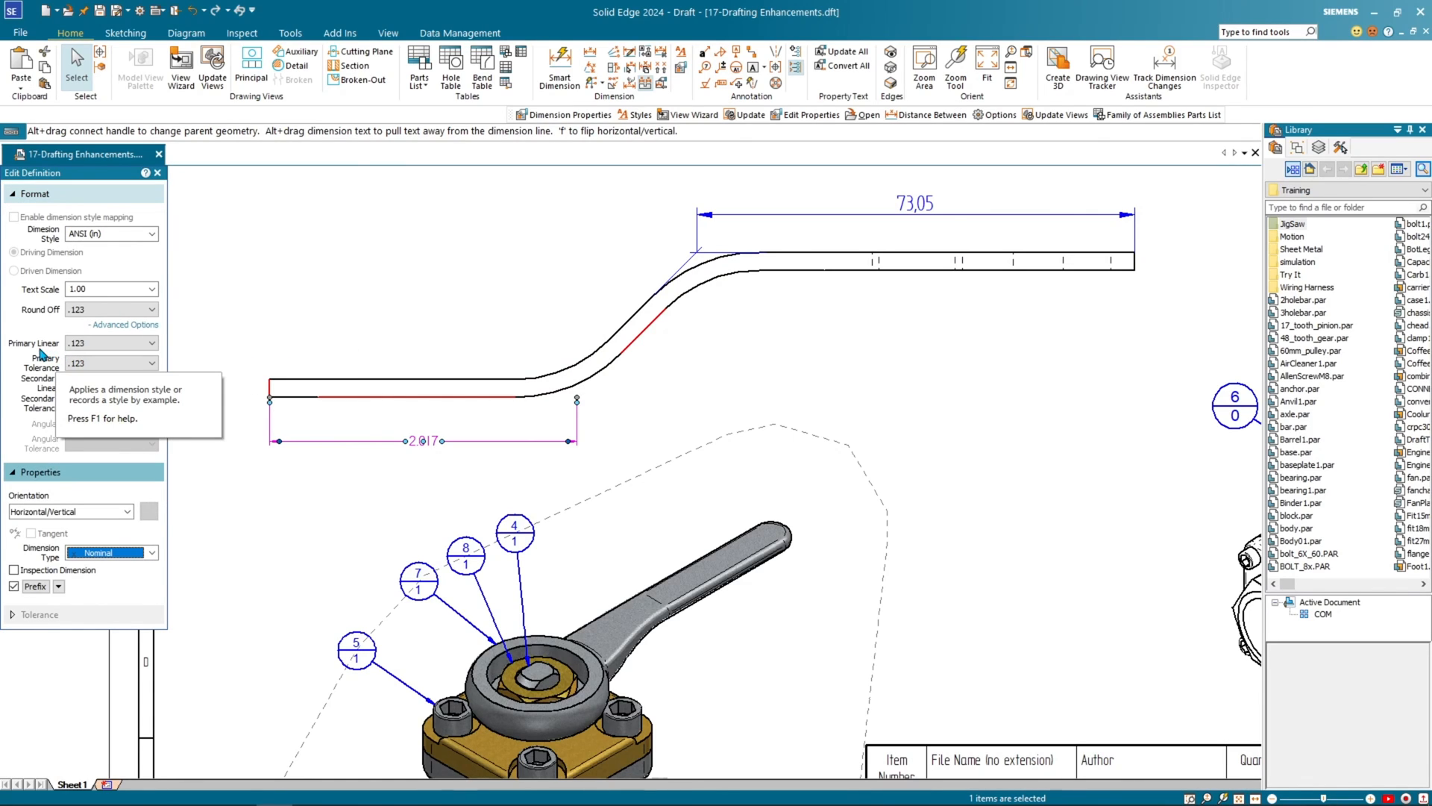
pyautogui.click(112, 343)
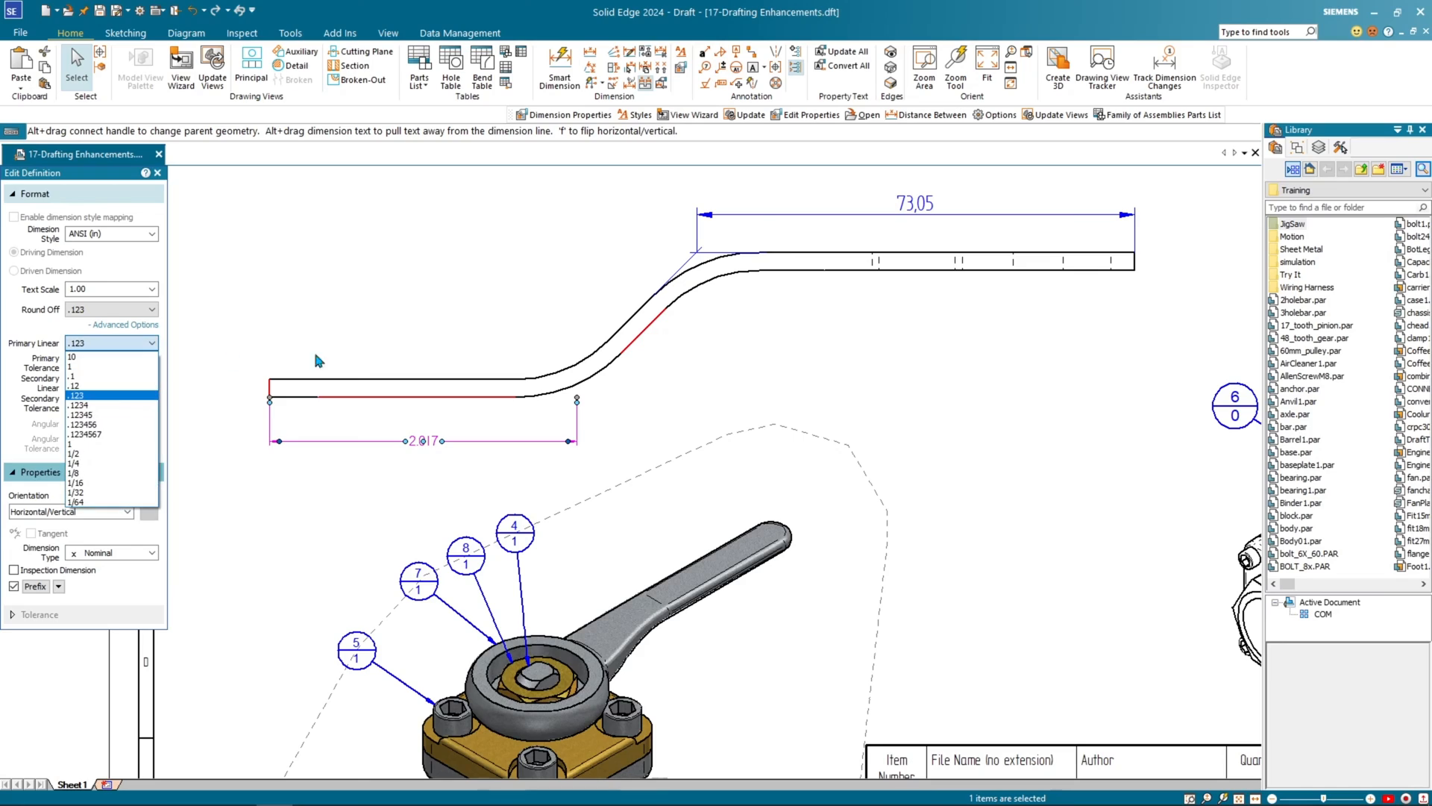
pyautogui.click(99, 504)
pyautogui.click(393, 518)
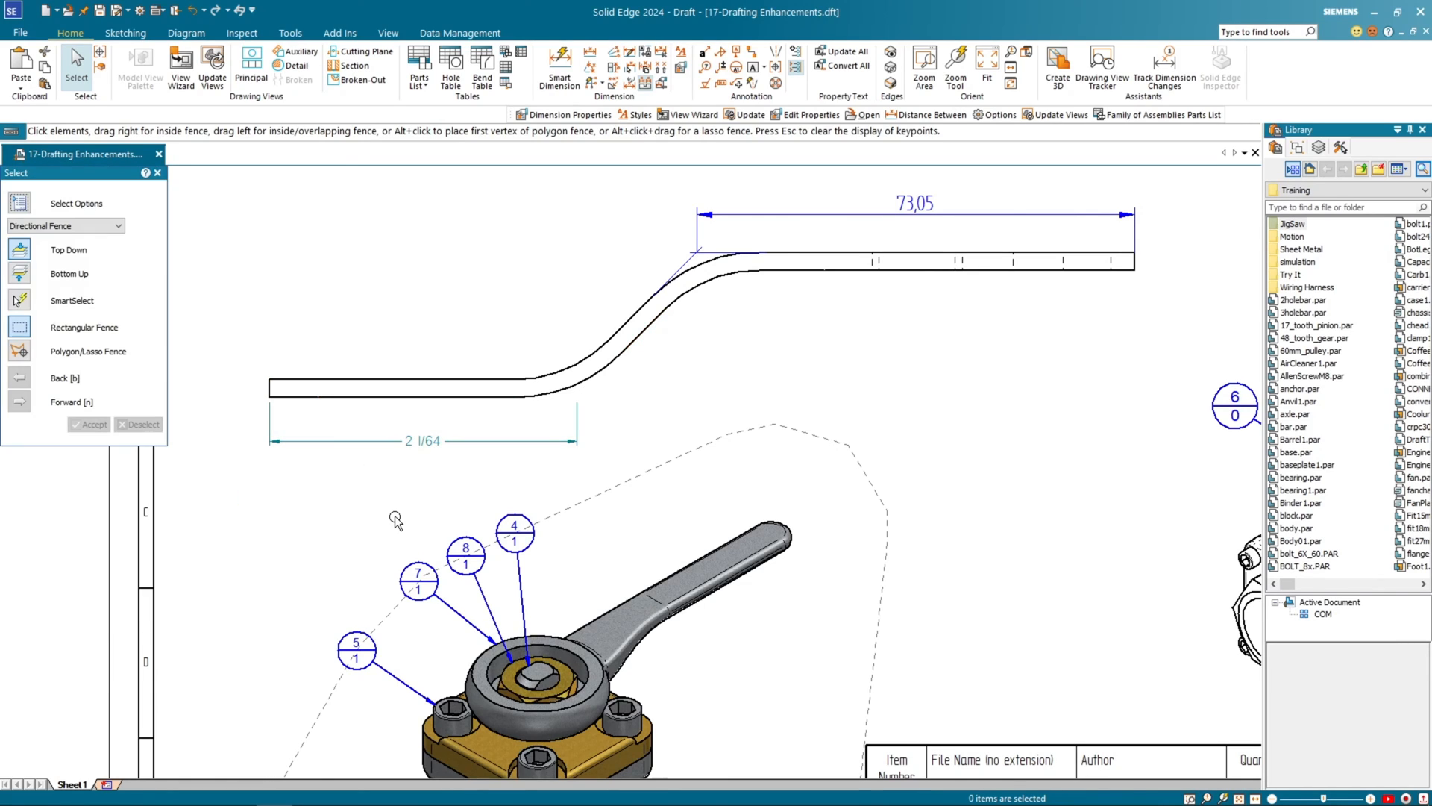
# Step: Set the fractional display style of the lower handle dimension to Stacked in its unit properties and apply it
pyautogui.scroll(5, 410, 478)
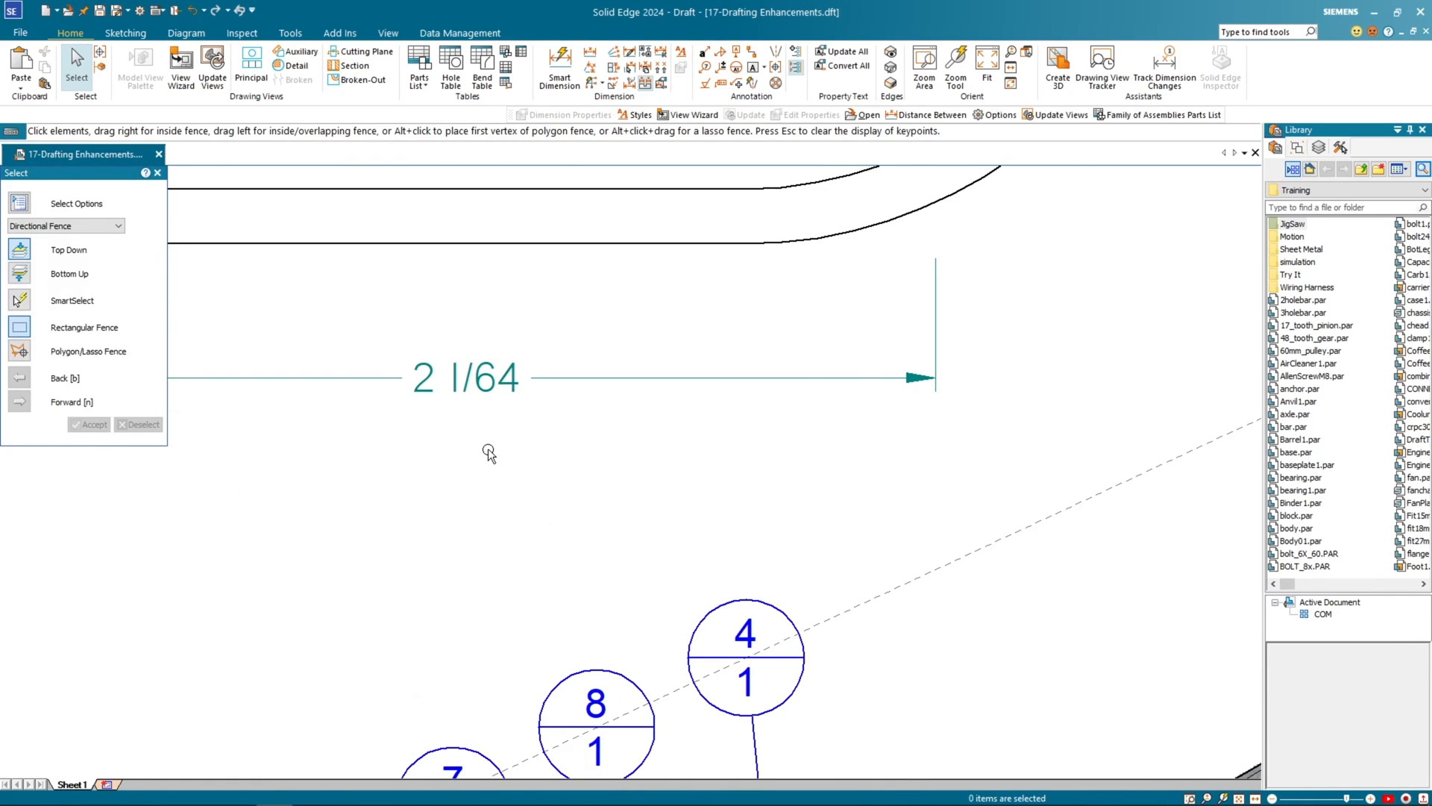
pyautogui.scroll(2, 425, 477)
pyautogui.moveTo(405, 477); pyautogui.dragTo(469, 493, button='middle')
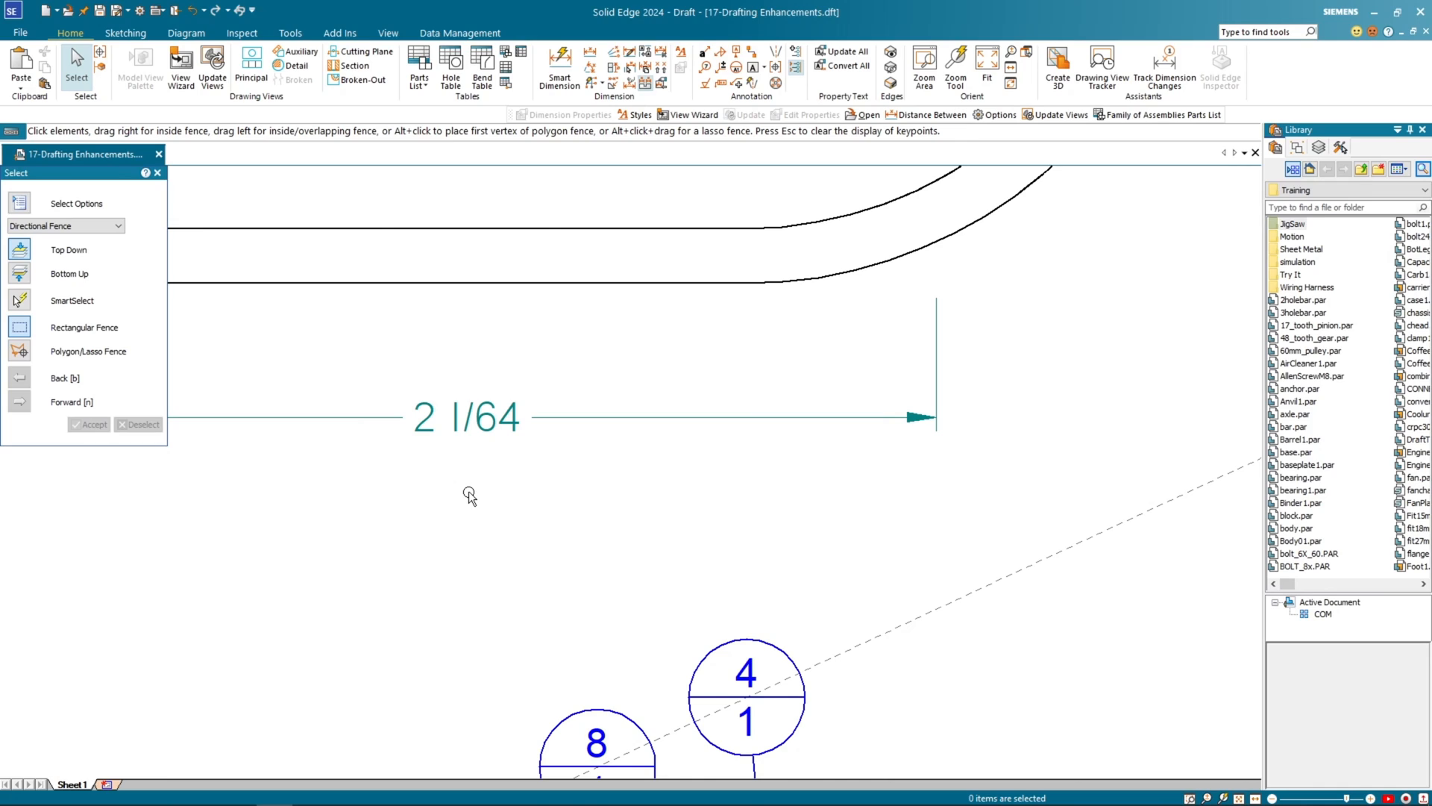
pyautogui.click(472, 429)
pyautogui.rightClick(472, 429)
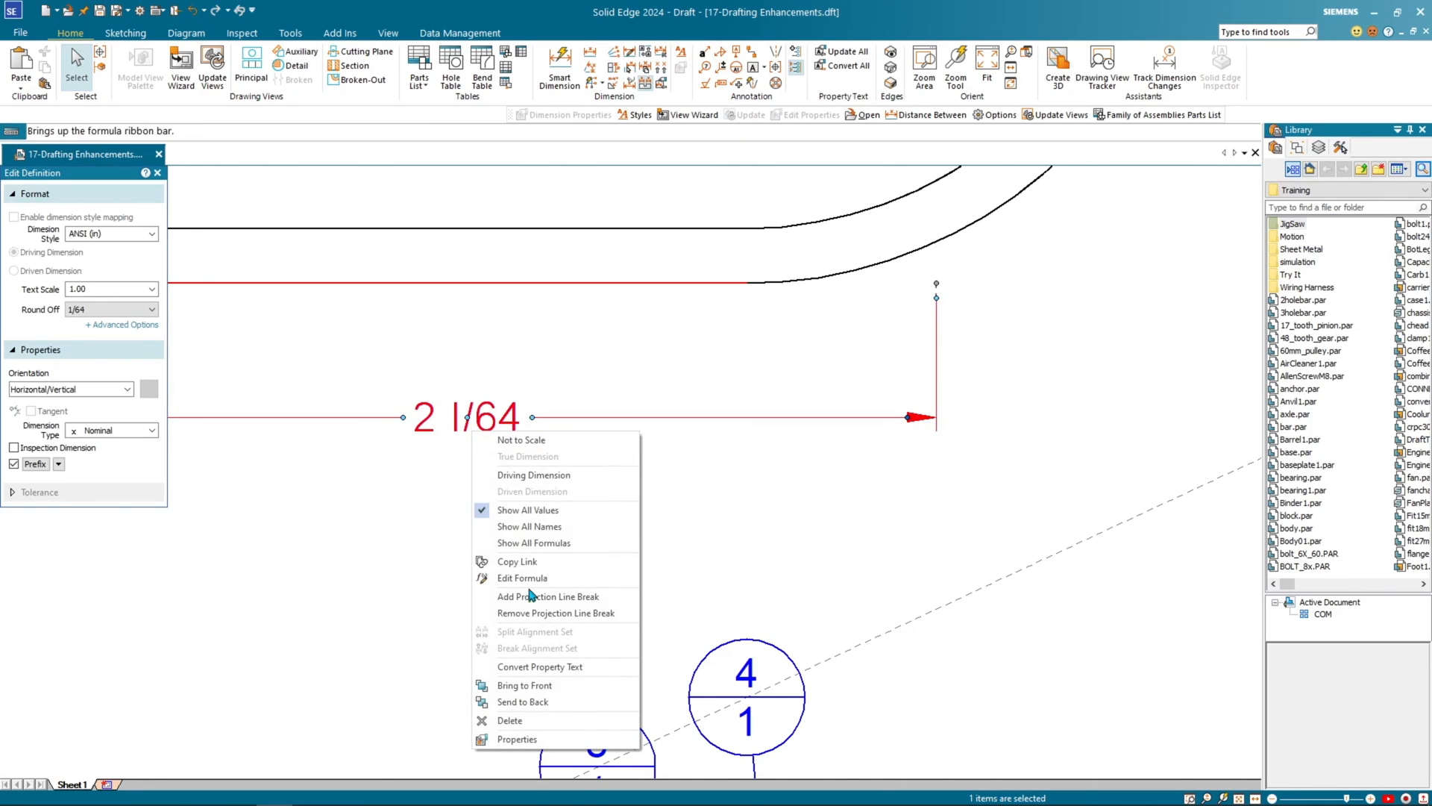
pyautogui.click(567, 745)
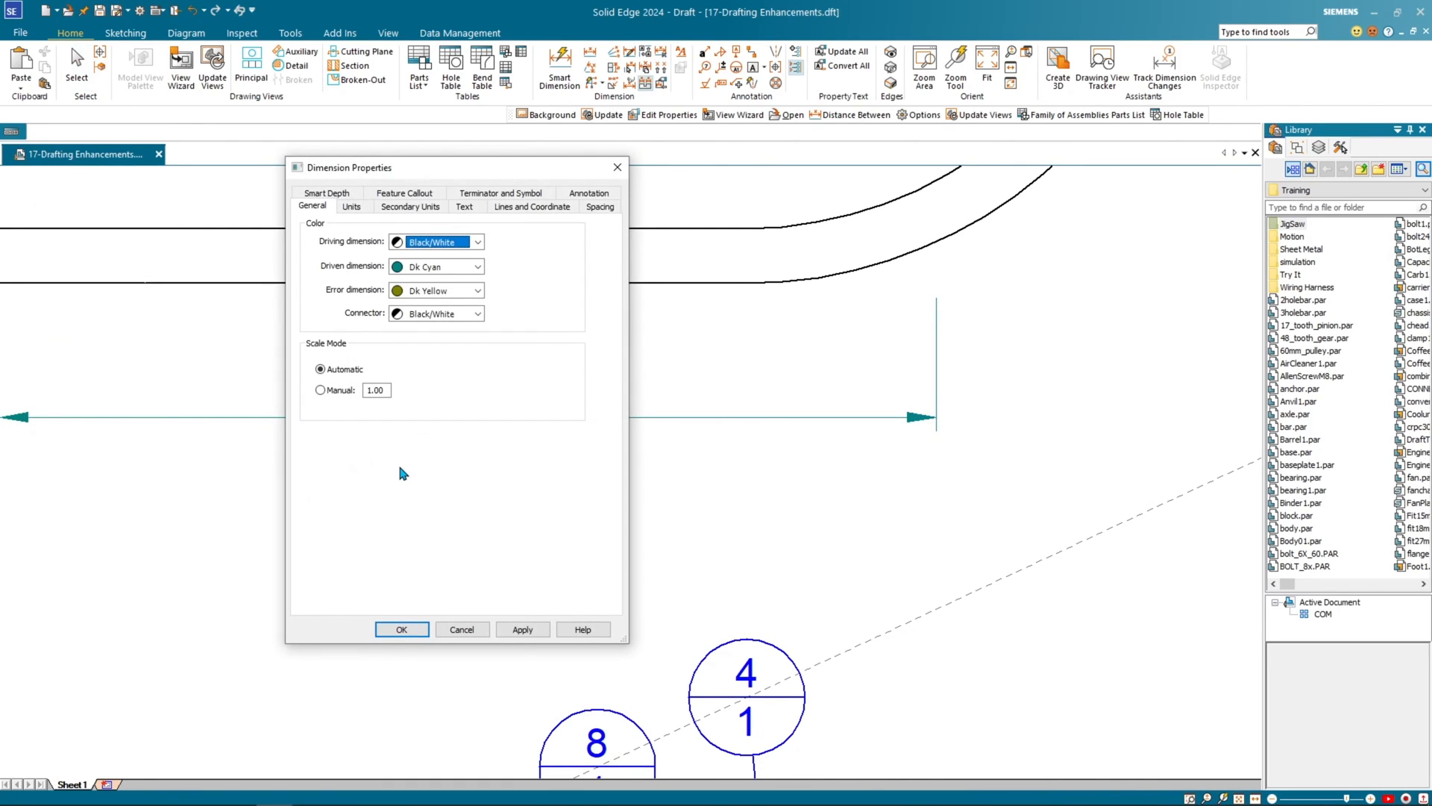
pyautogui.click(356, 212)
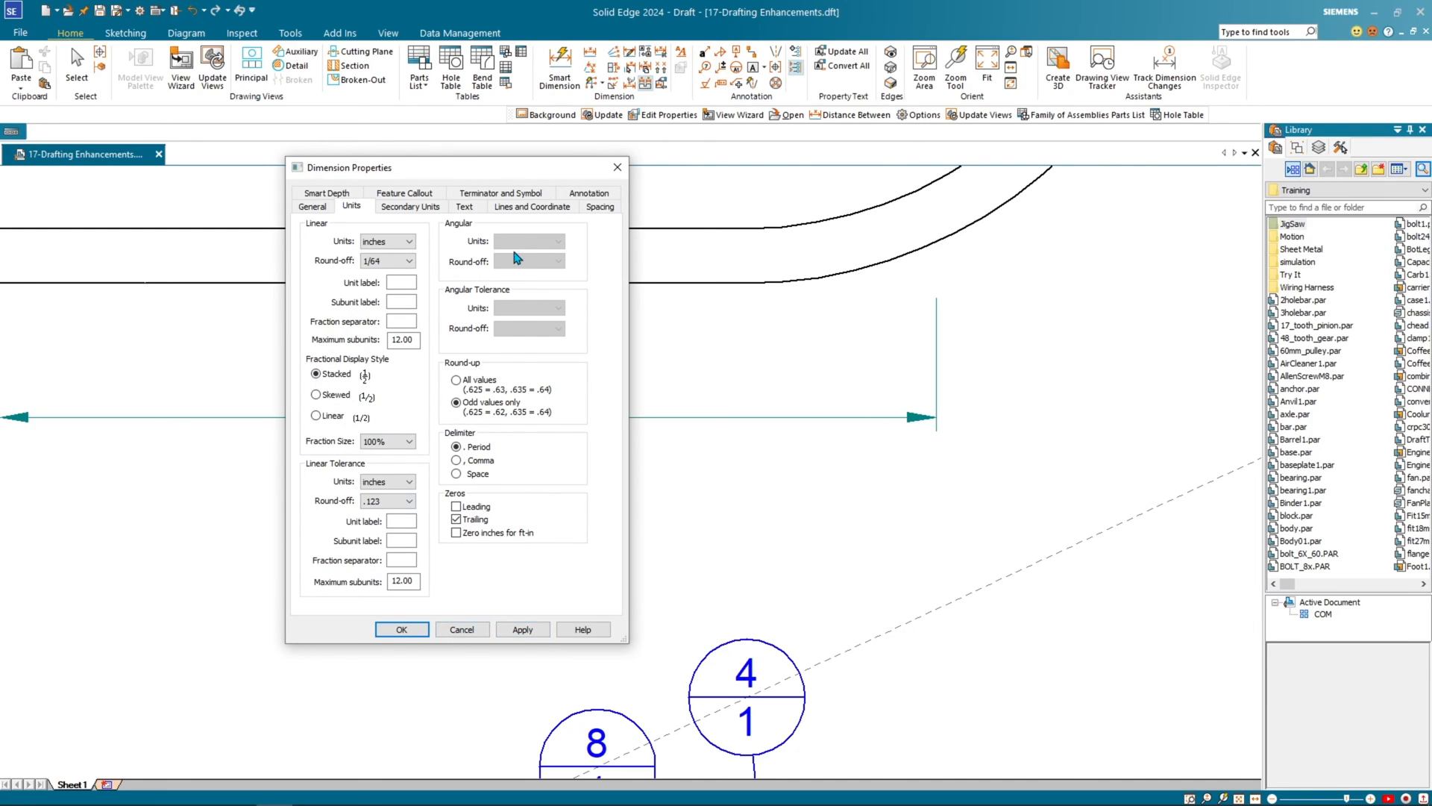
pyautogui.moveTo(503, 170); pyautogui.dragTo(922, 161)
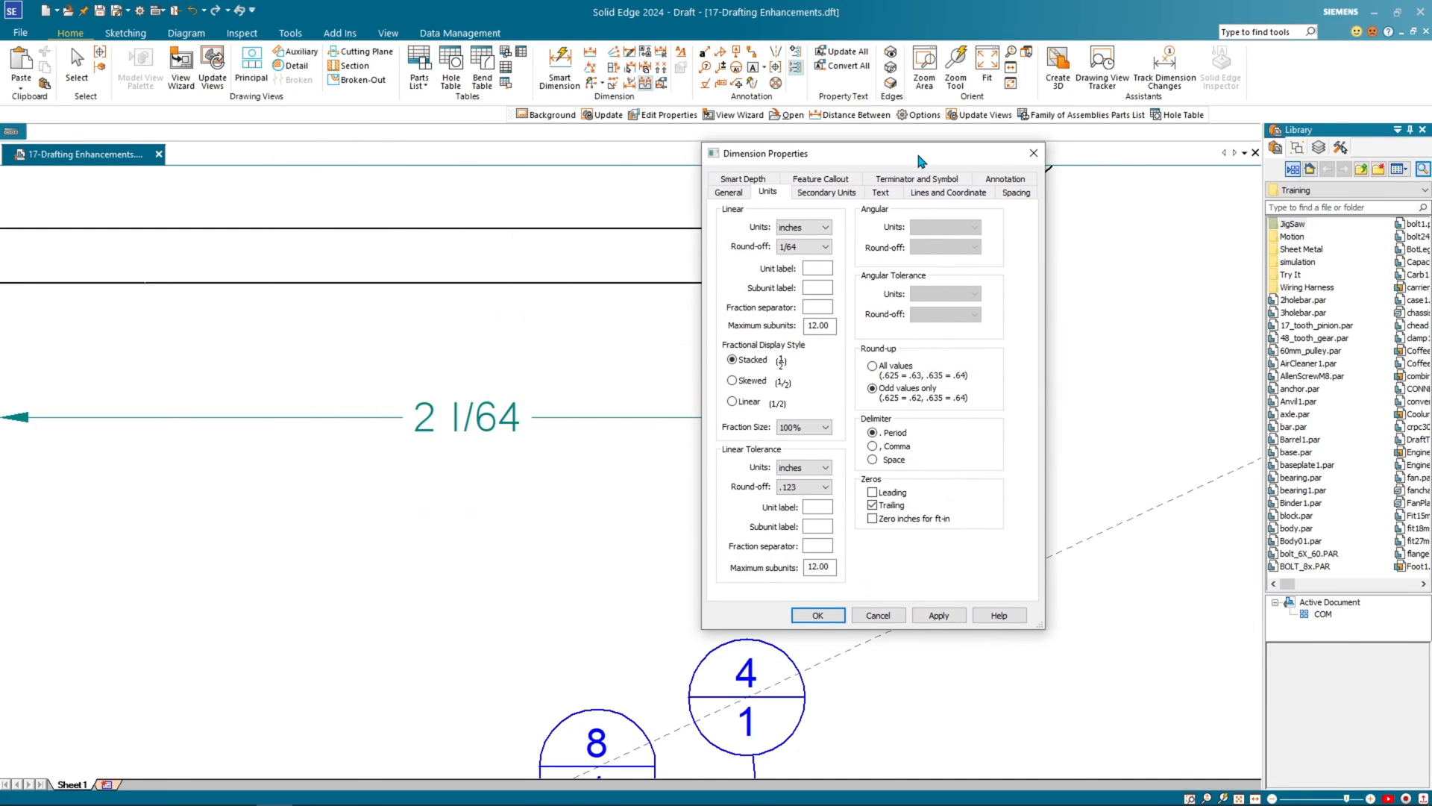
pyautogui.click(942, 616)
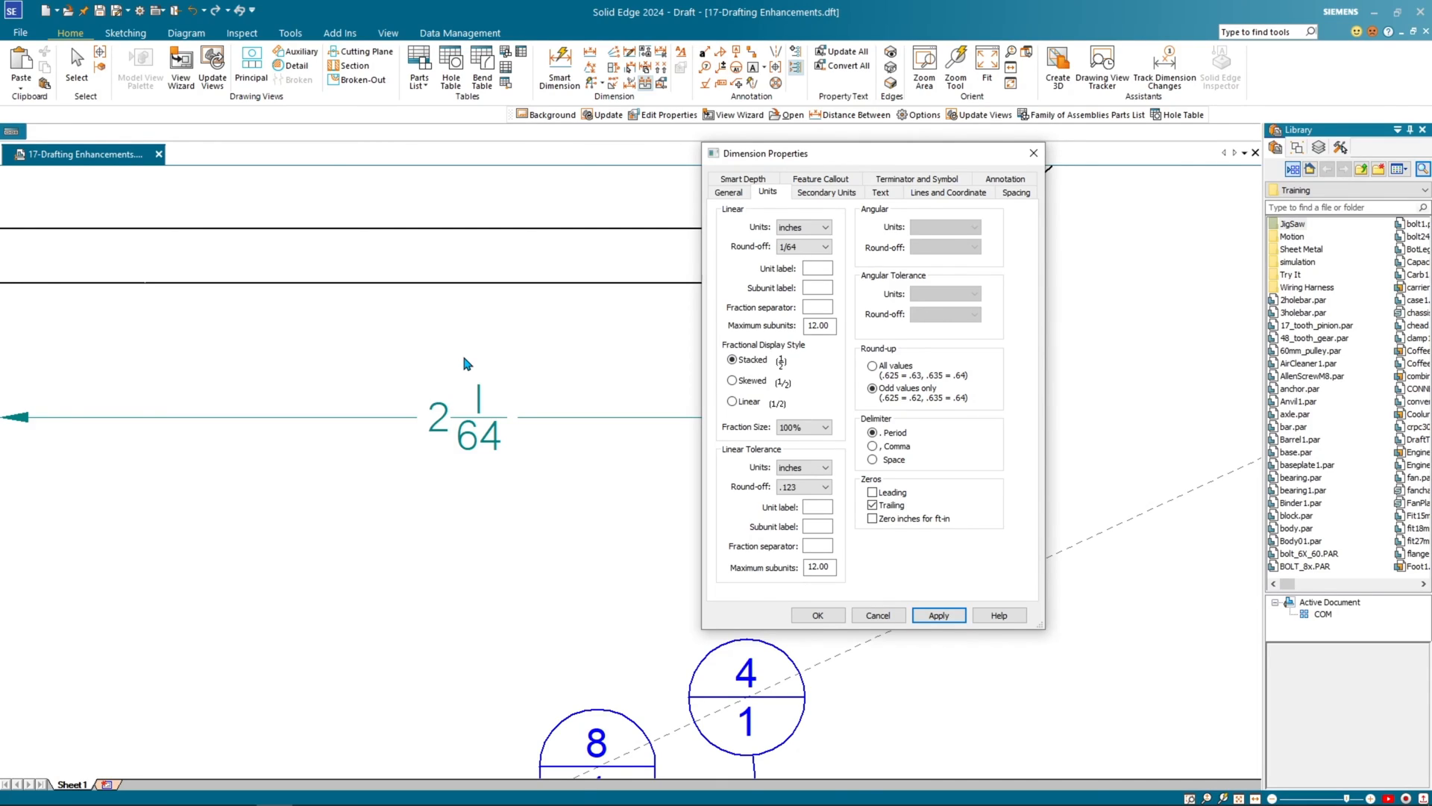
pyautogui.click(818, 614)
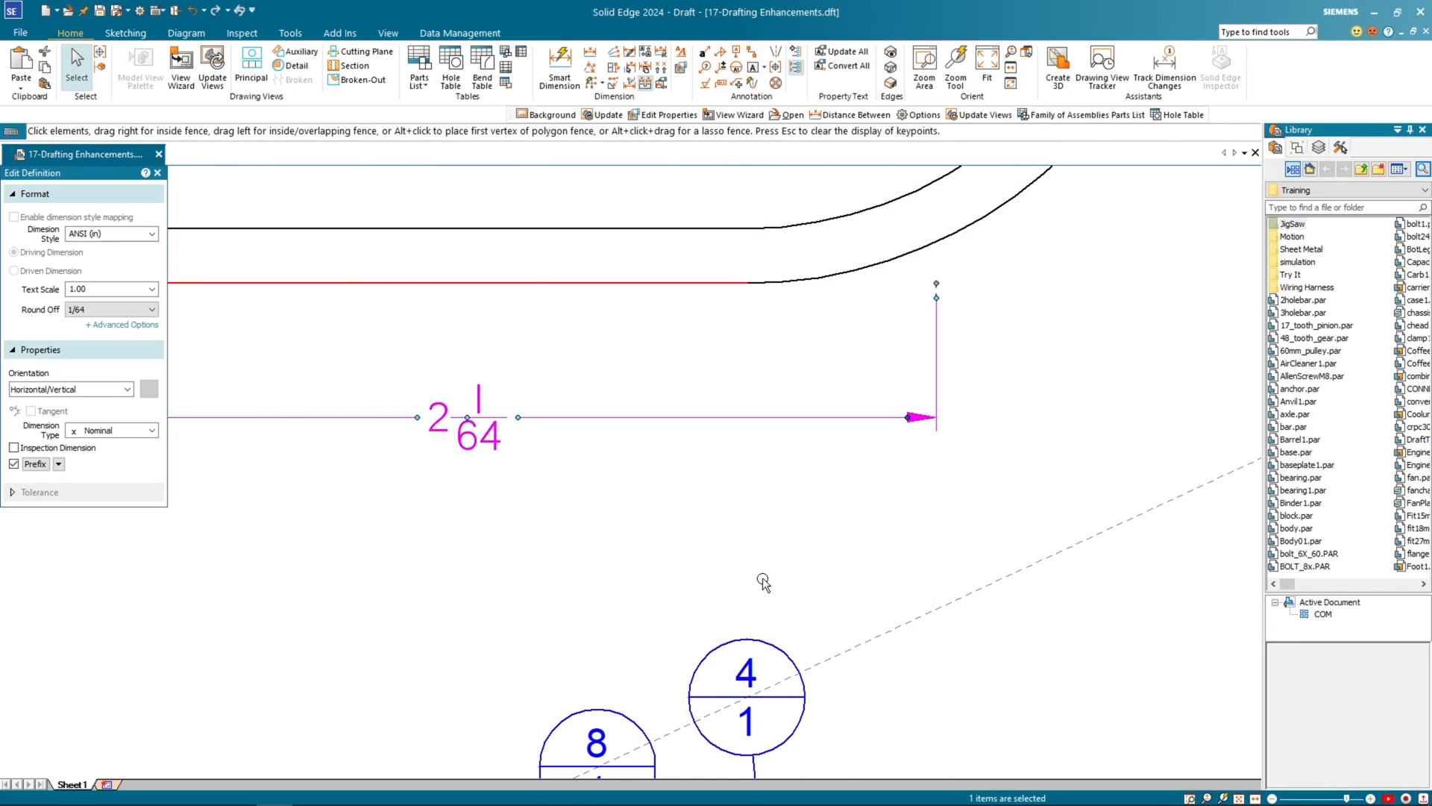
pyautogui.click(517, 617)
# Step: Display the drawing's background sheets and open the A2-Sheet background
pyautogui.scroll(-1, 507, 631)
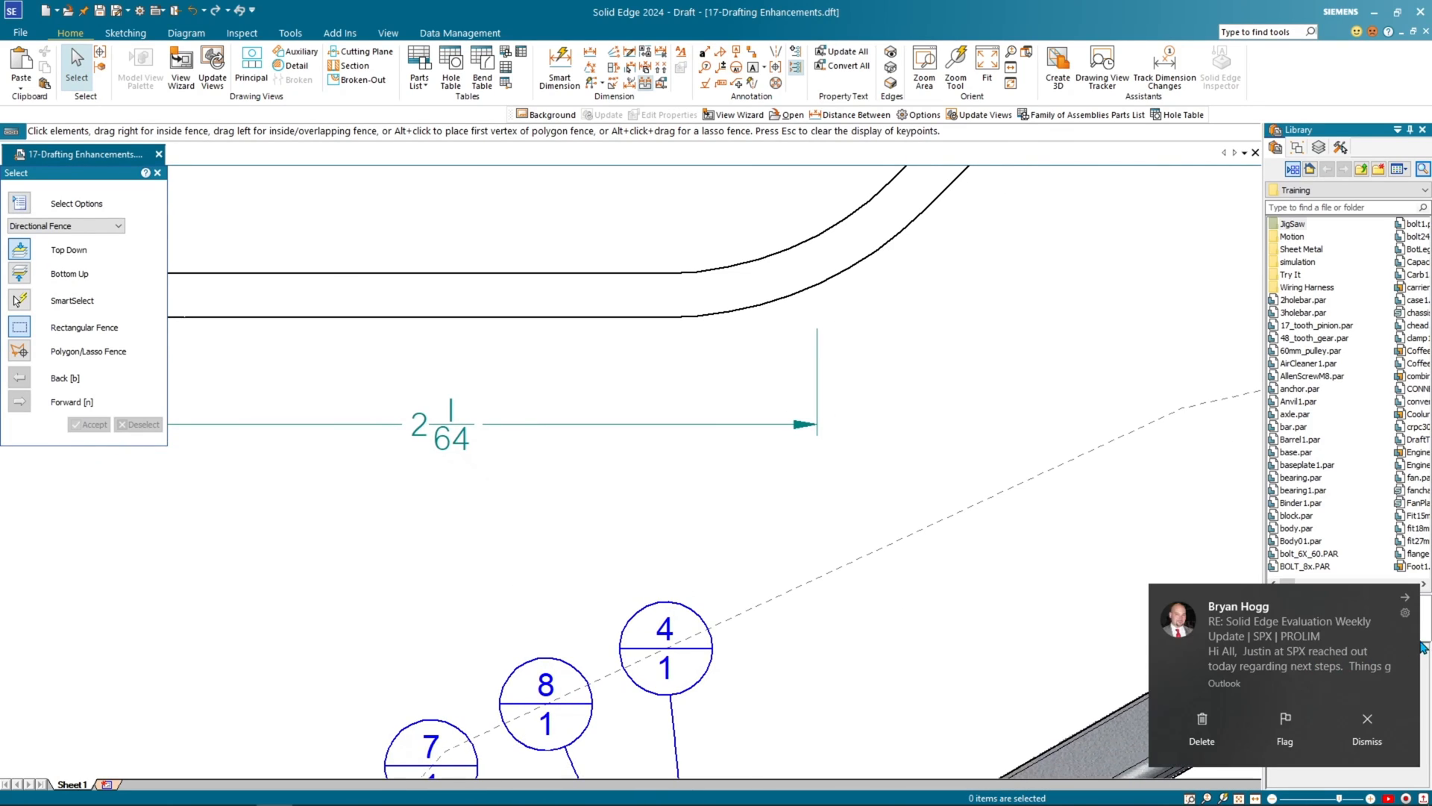
pyautogui.click(1406, 599)
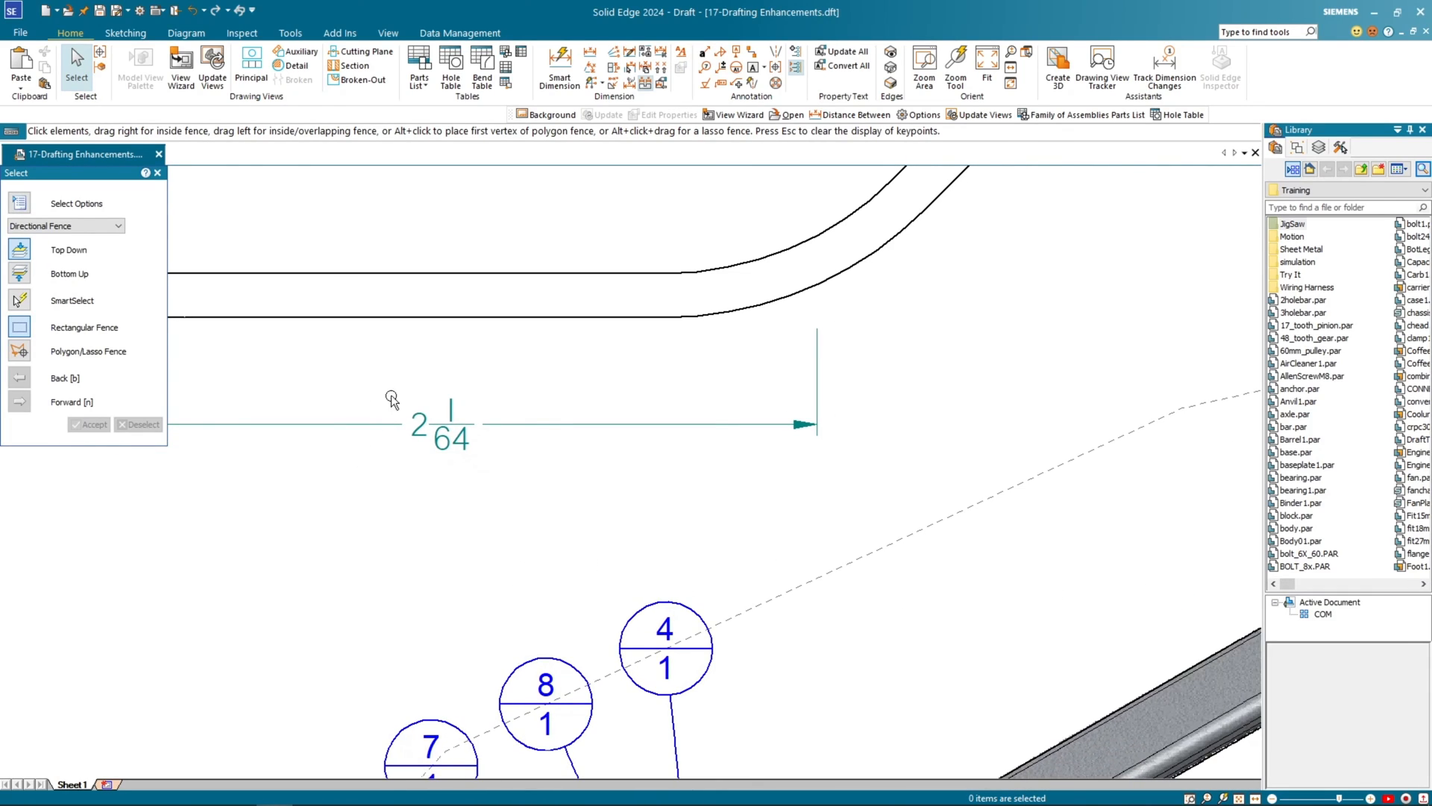
pyautogui.scroll(-1, 377, 619)
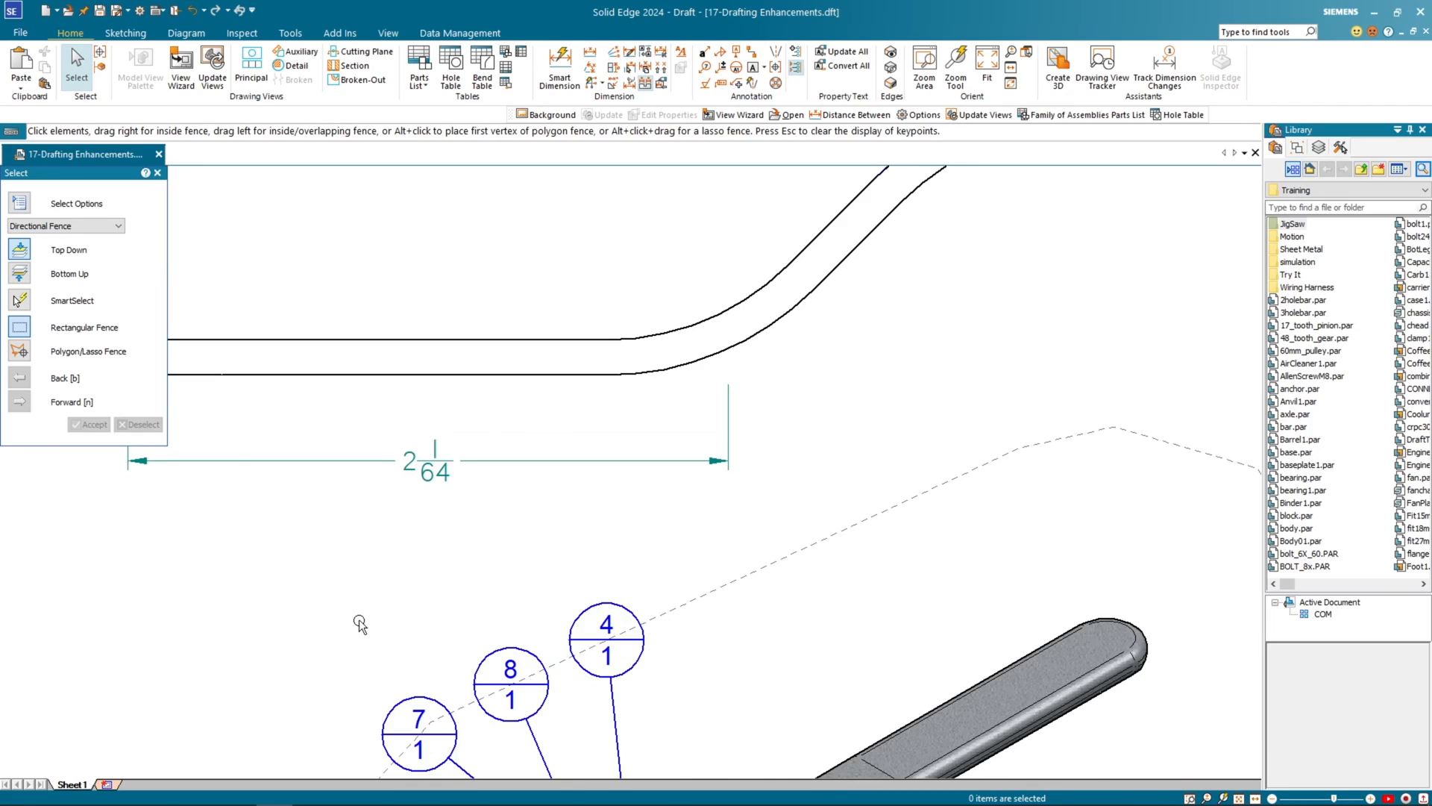
pyautogui.scroll(-1, 359, 620)
pyautogui.scroll(-4, 317, 641)
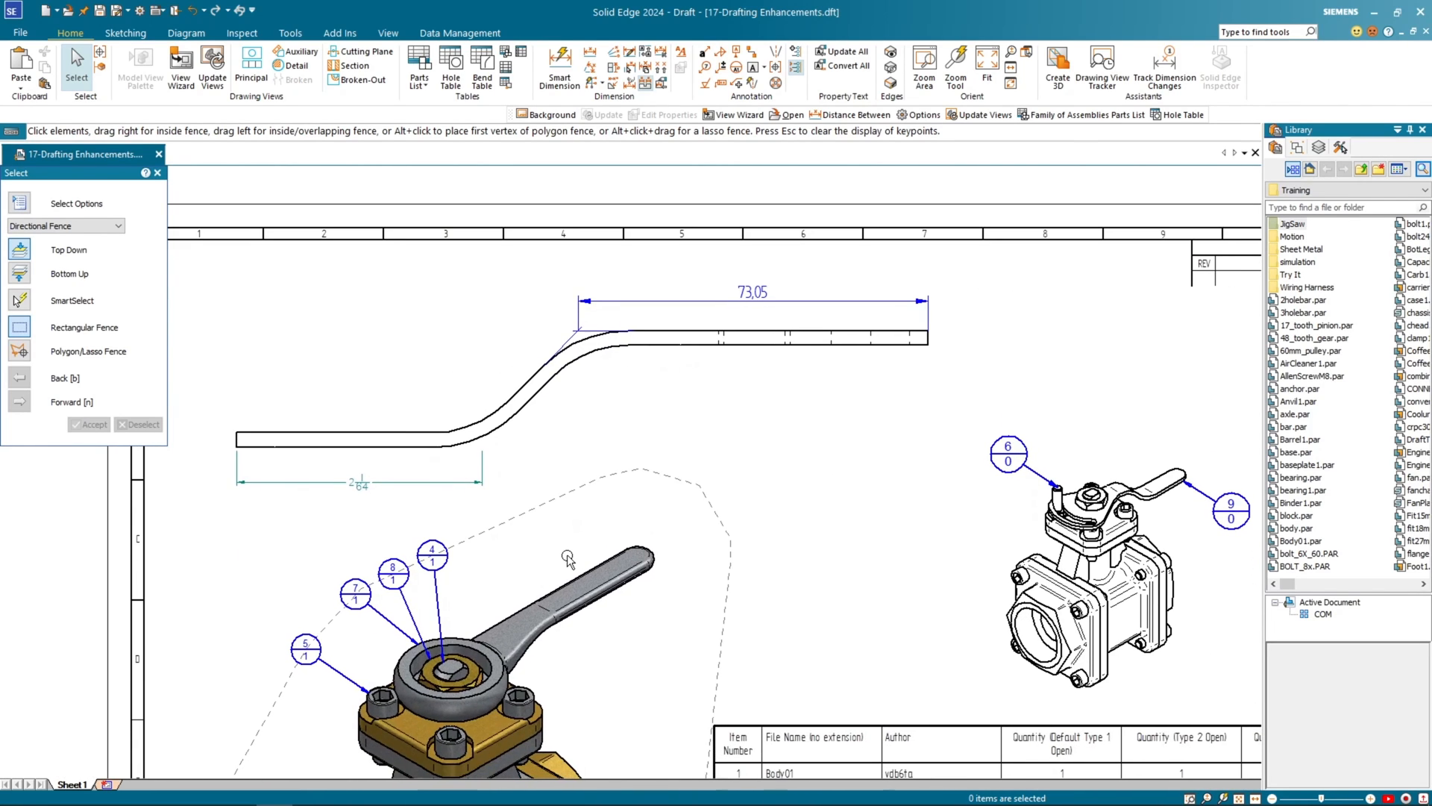
pyautogui.scroll(-3, 534, 554)
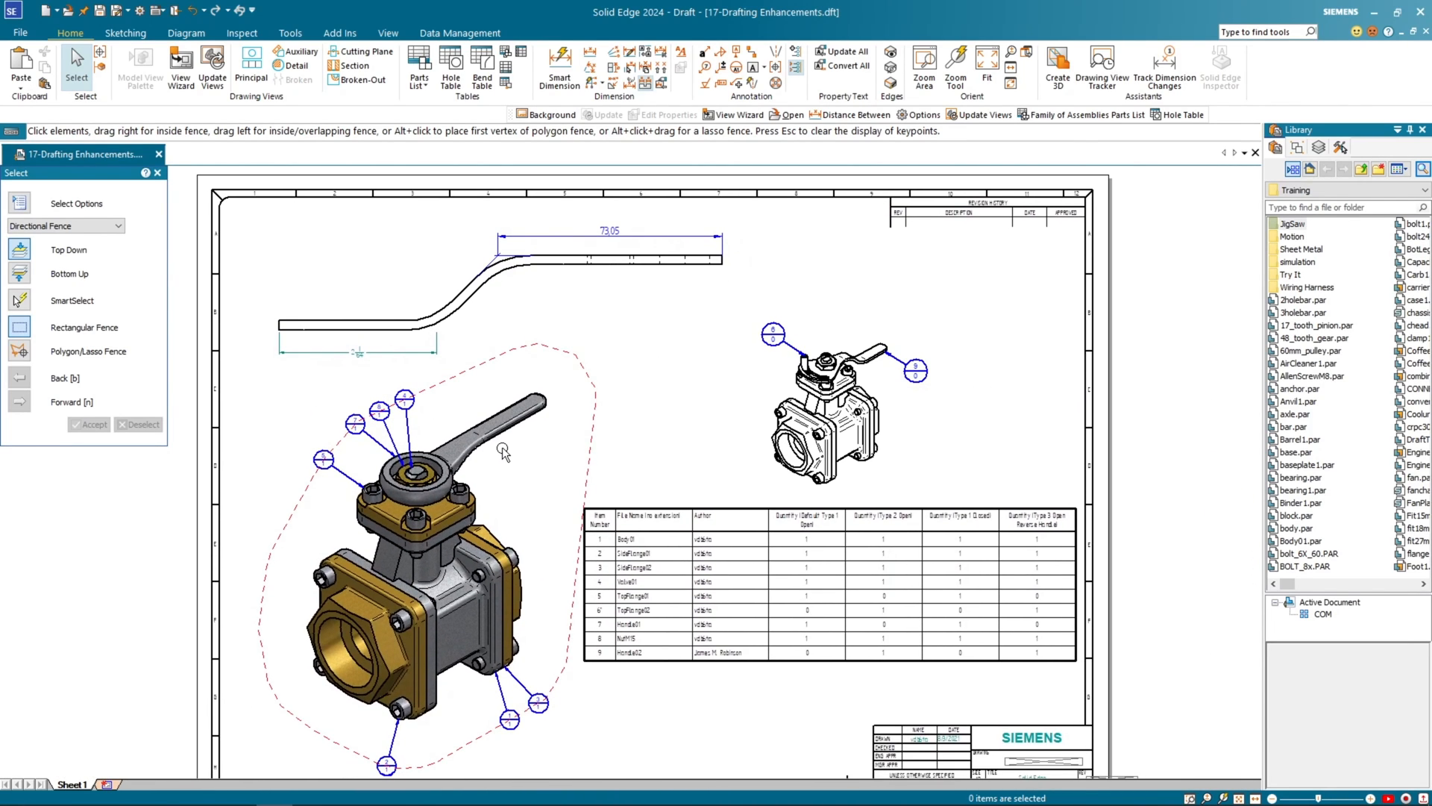
pyautogui.scroll(-1, 535, 561)
pyautogui.moveTo(538, 562); pyautogui.dragTo(511, 535, button='middle')
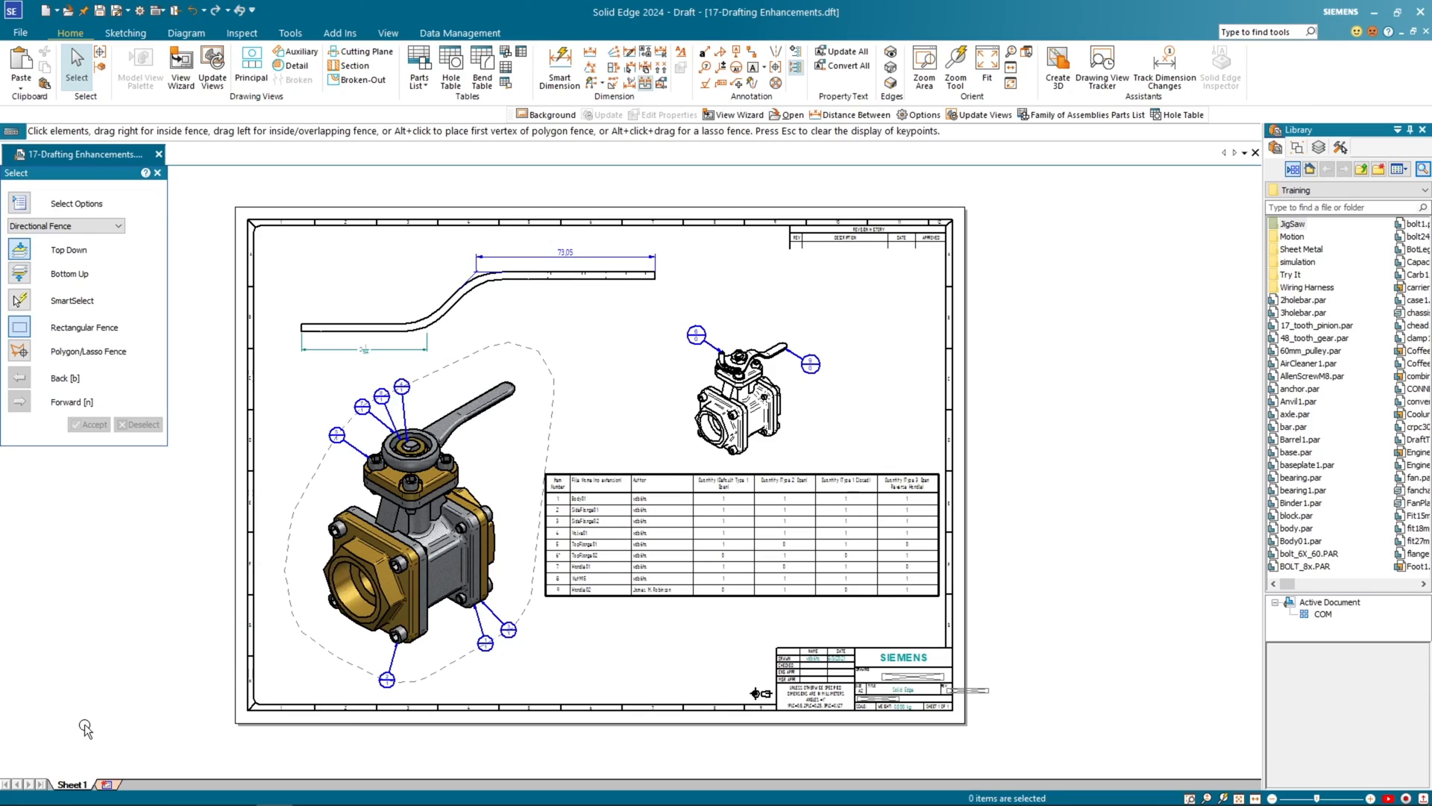
pyautogui.rightClick(79, 783)
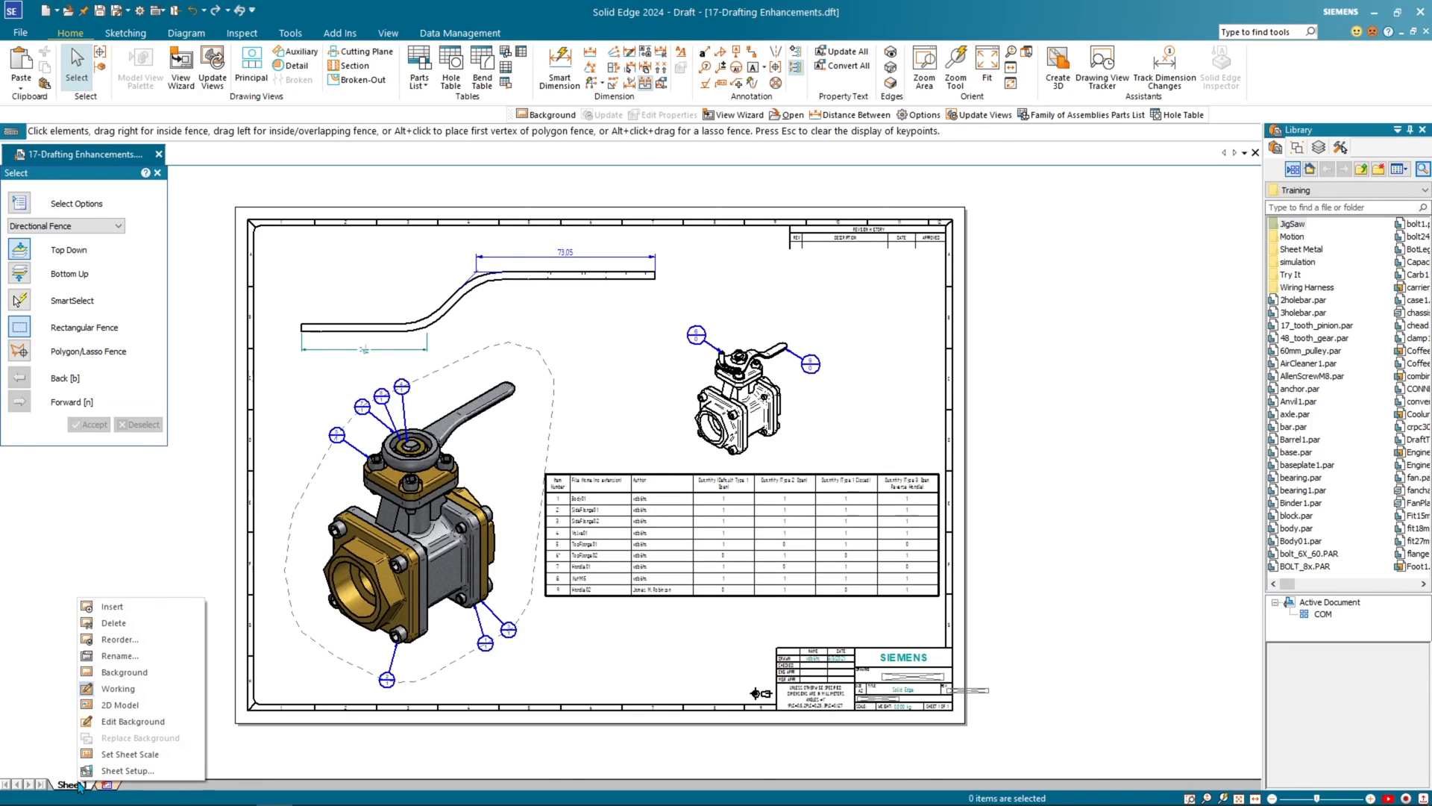
pyautogui.click(149, 672)
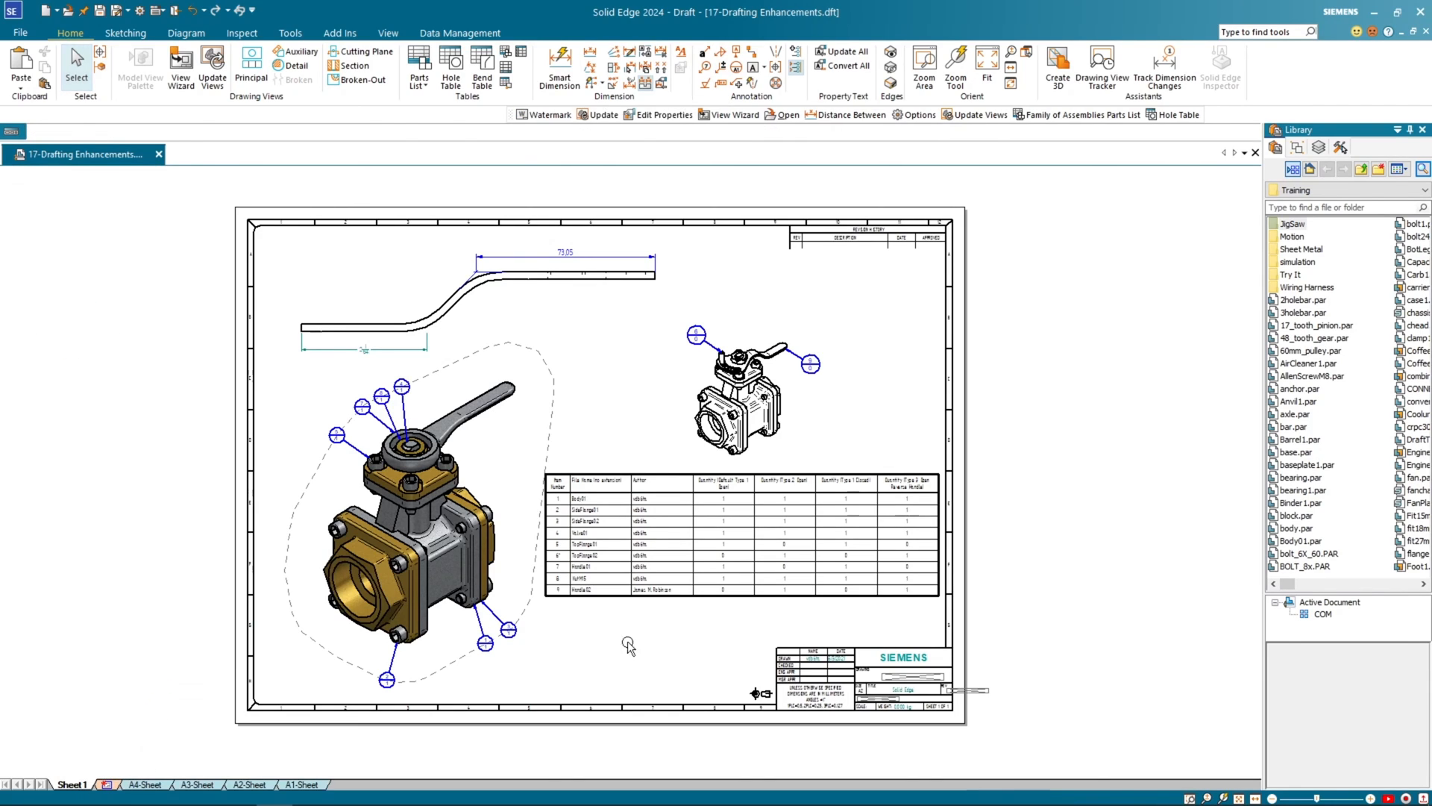
pyautogui.click(247, 784)
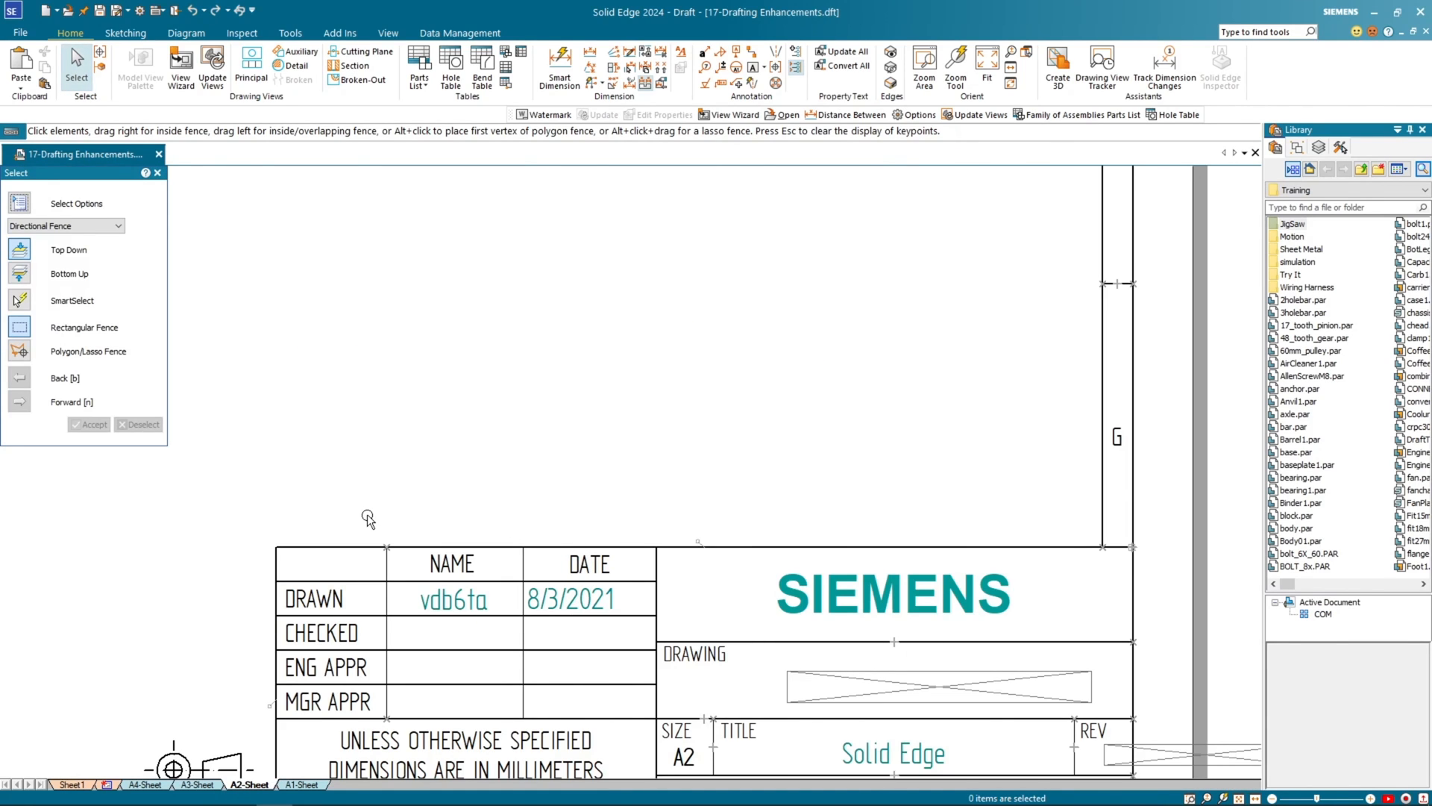
# Step: Create a watermark with the note text "Watermark" for the A2 background sheet
pyautogui.scroll(-4, 361, 516)
pyautogui.moveTo(287, 480); pyautogui.dragTo(658, 579, button='middle')
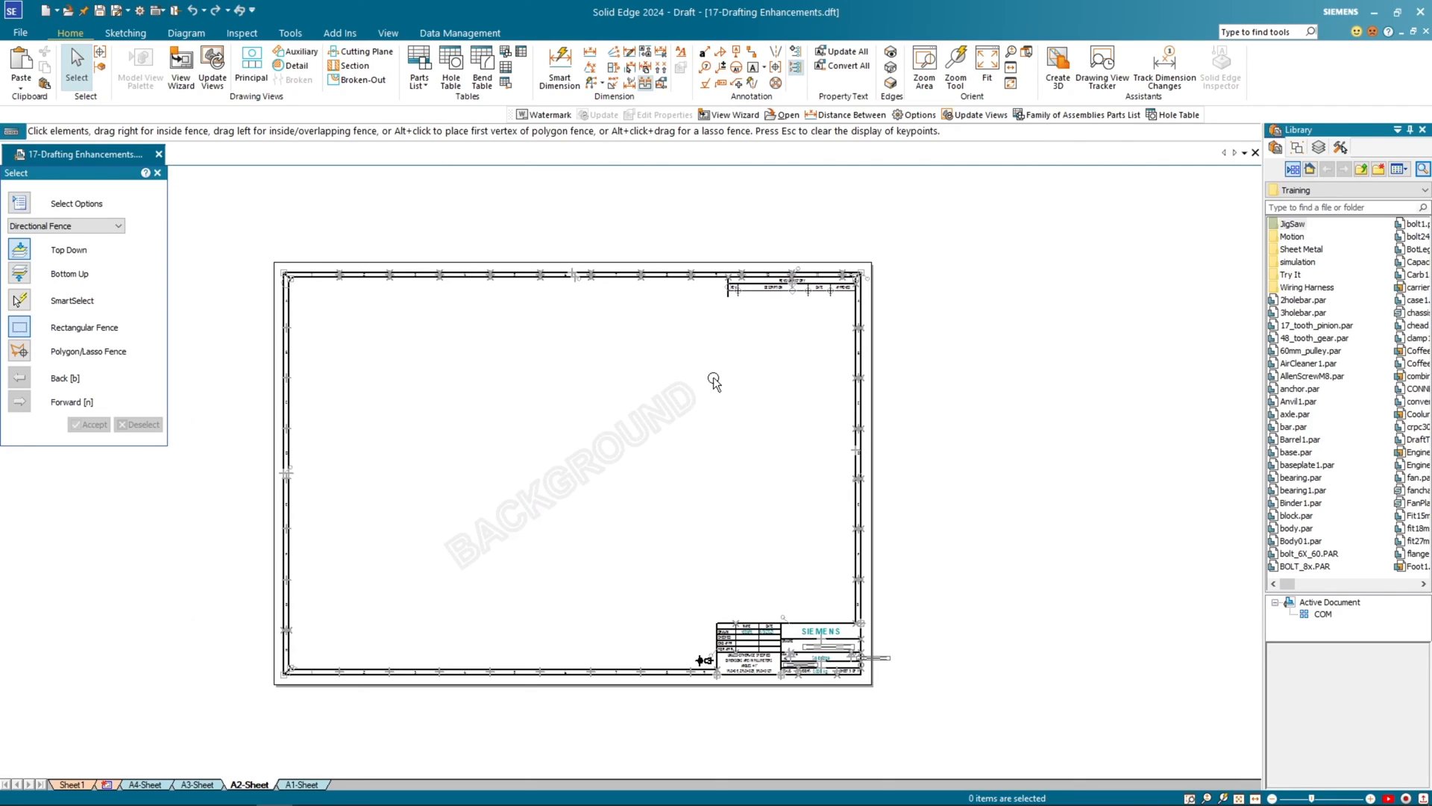
pyautogui.click(753, 68)
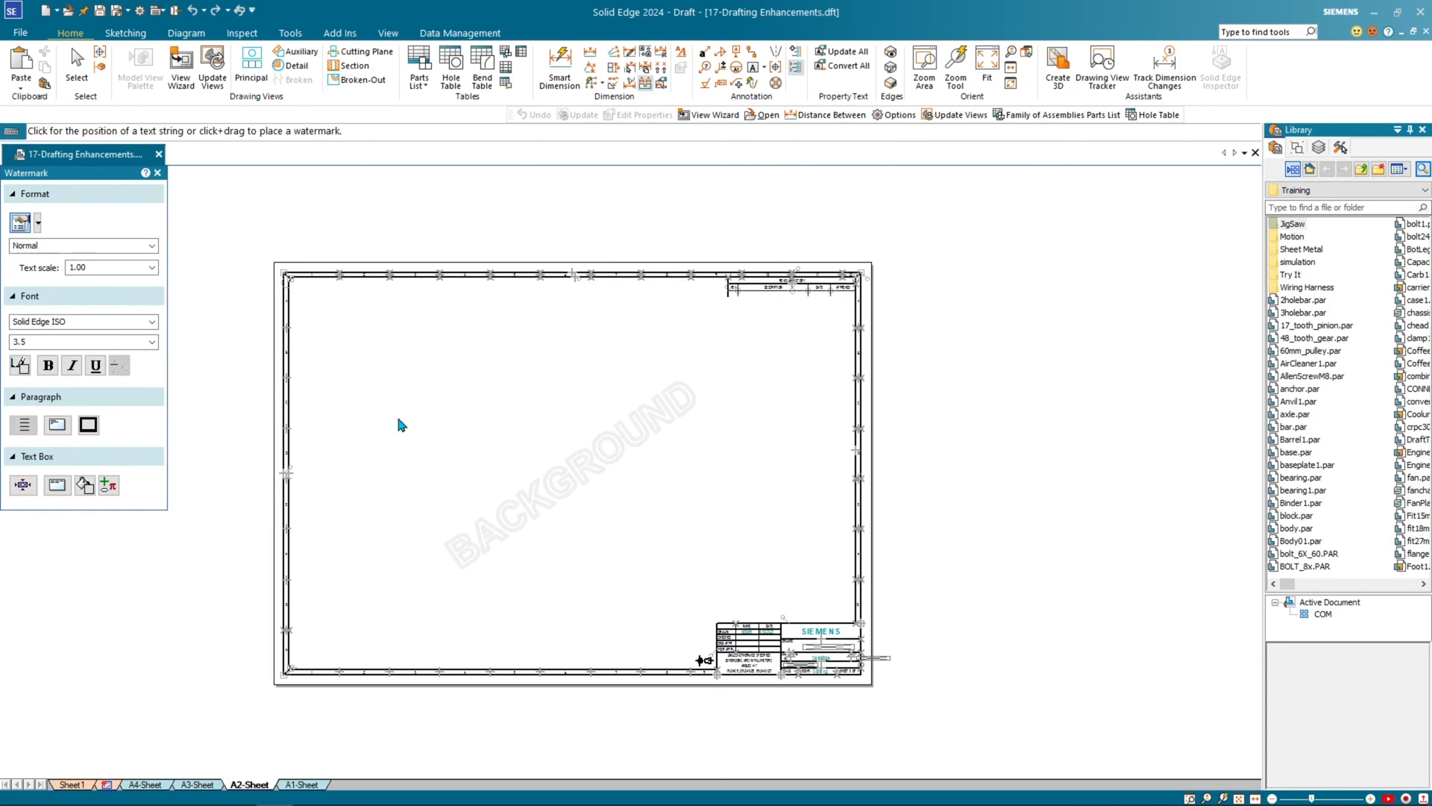
pyautogui.click(336, 395)
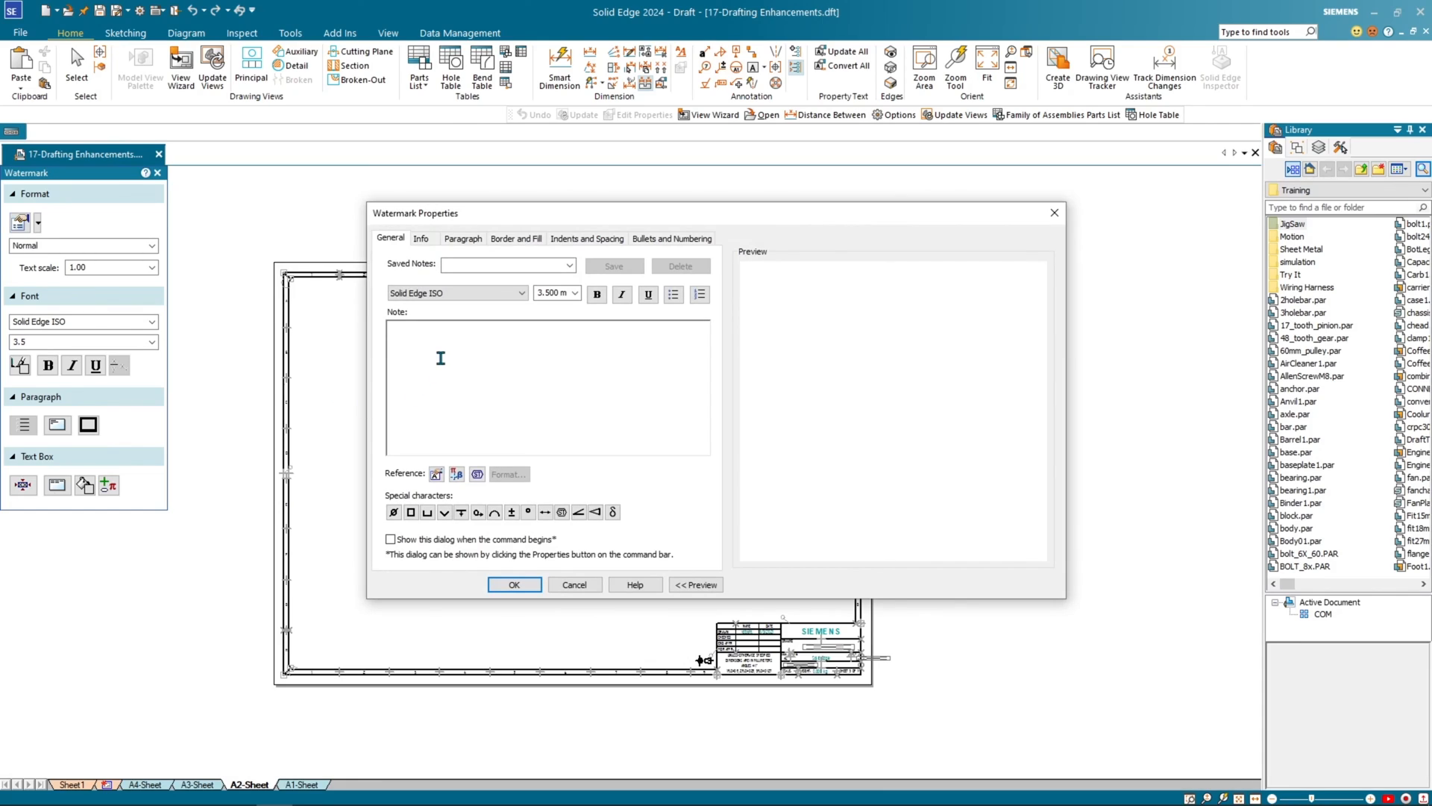
pyautogui.write('W')
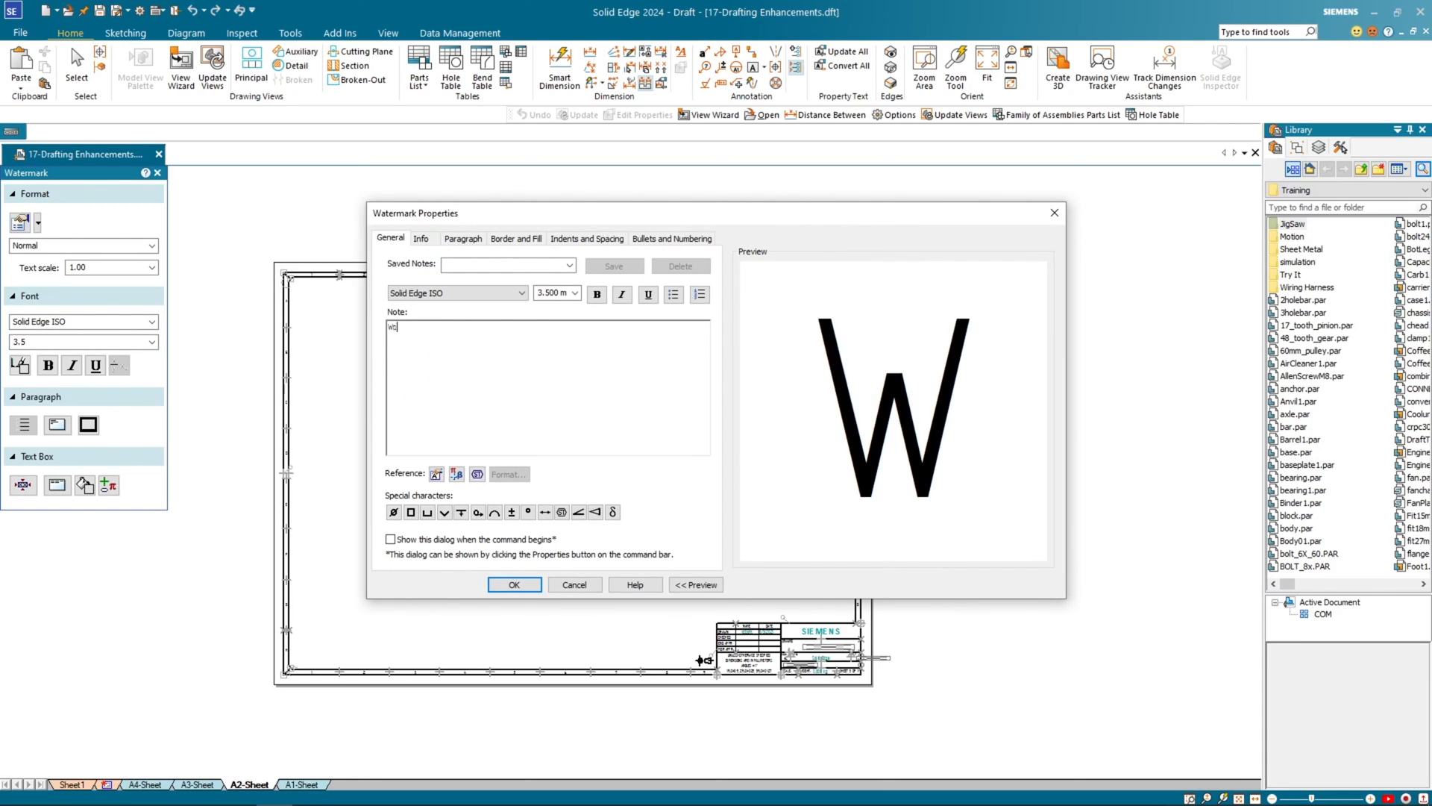
pyautogui.write('atermark')
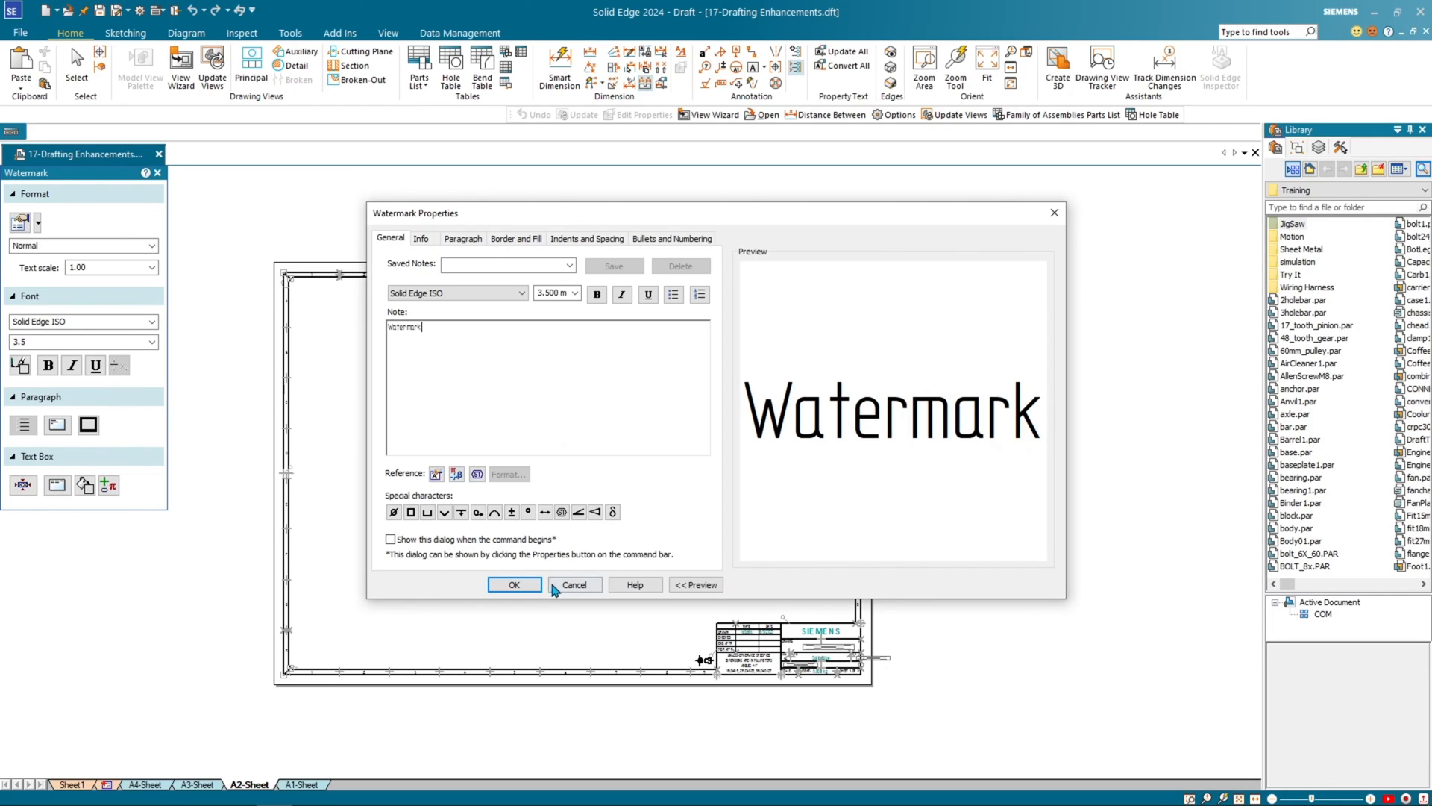
pyautogui.click(513, 585)
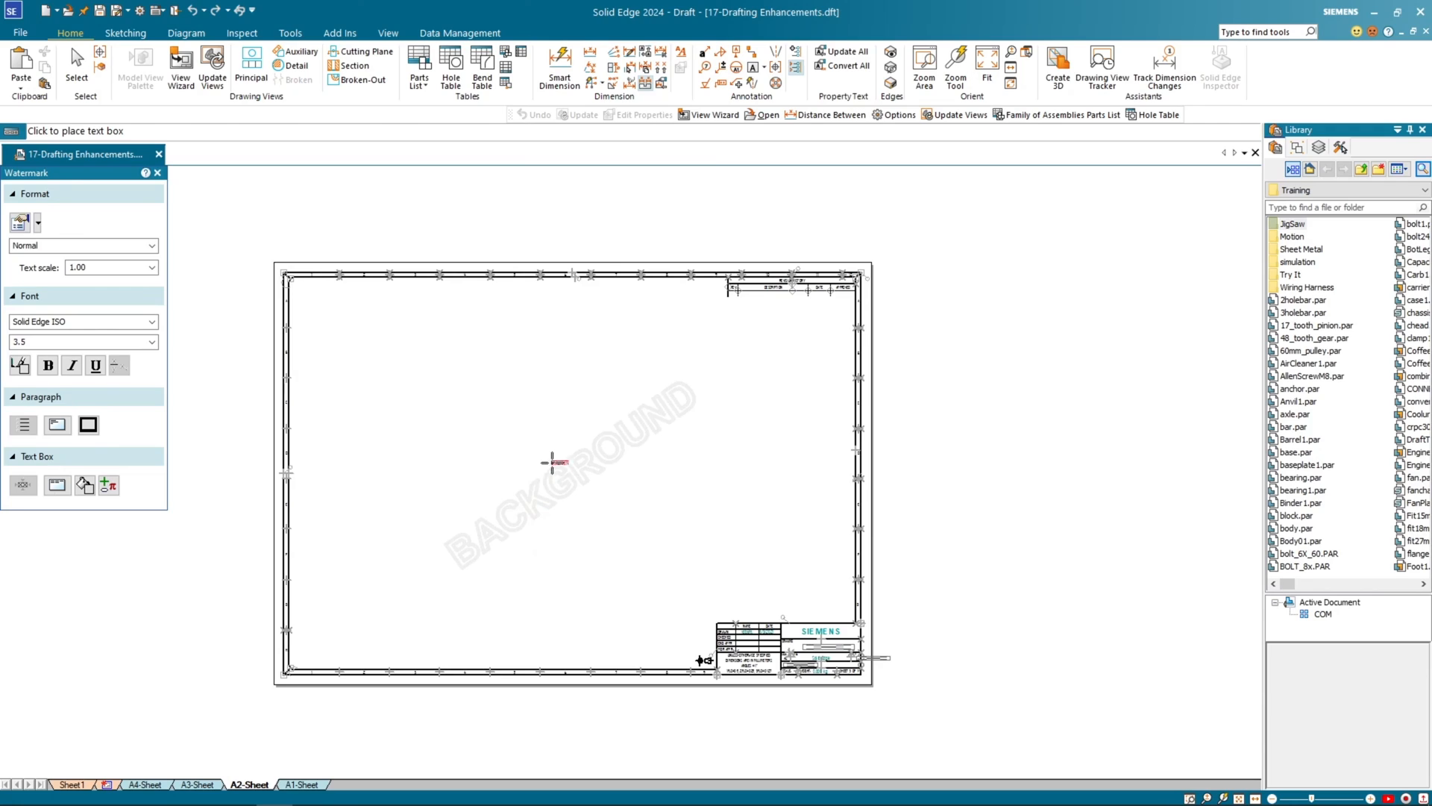
# Step: Set the watermark's text scale to 10 and place it near the middle of the A2 background sheet
pyautogui.click(119, 268)
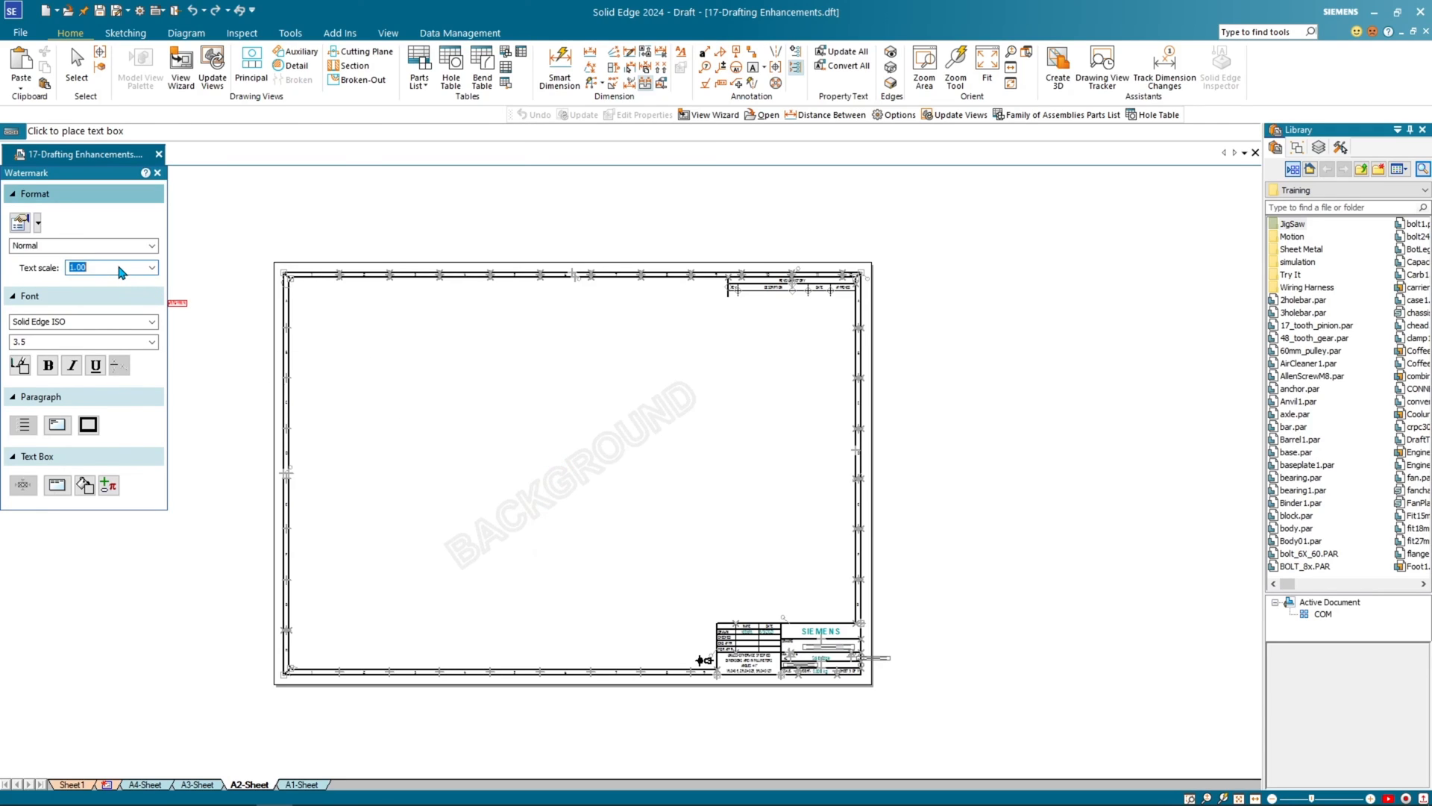
pyautogui.write('10')
pyautogui.press('Return')
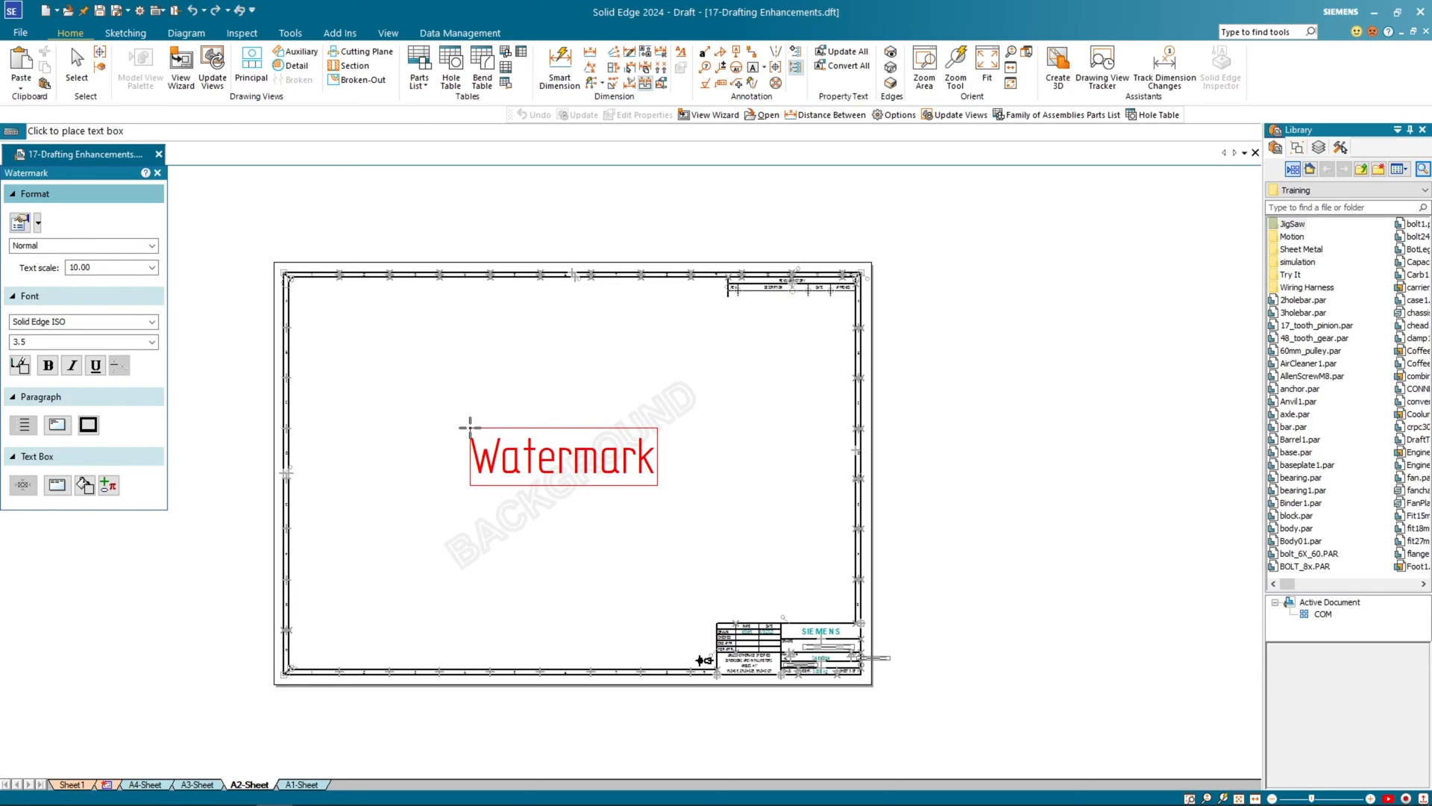
pyautogui.click(470, 427)
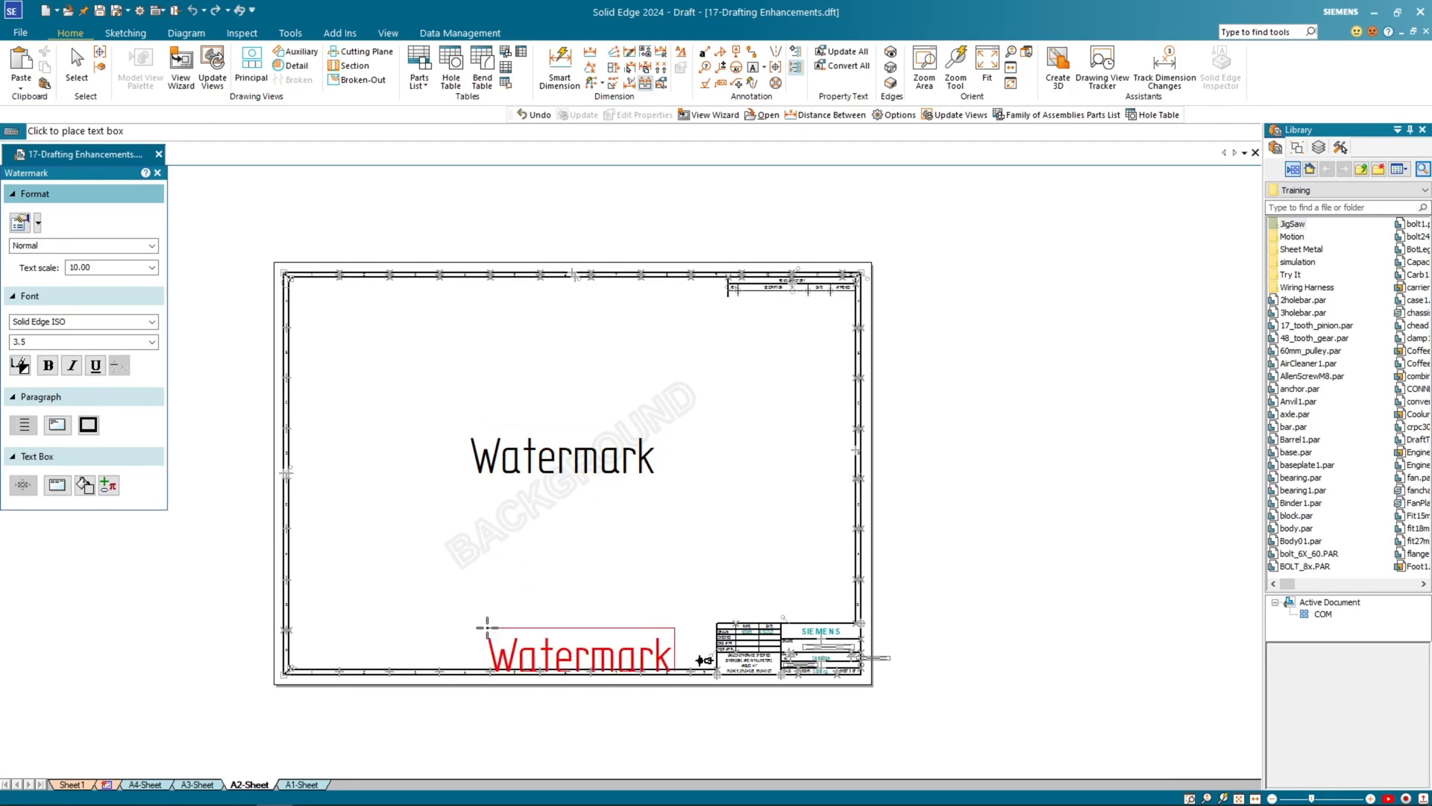
pyautogui.press('Escape')
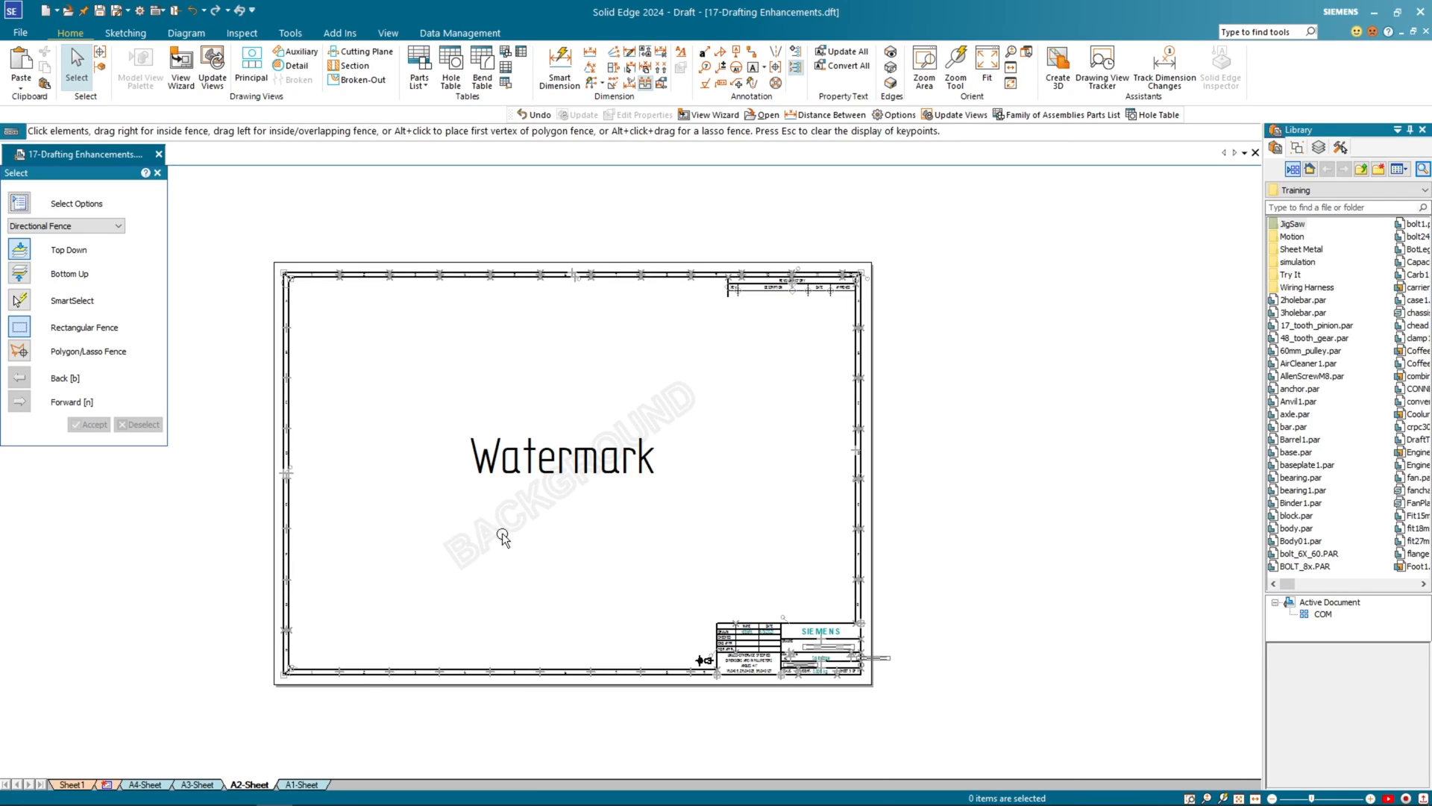
pyautogui.click(610, 429)
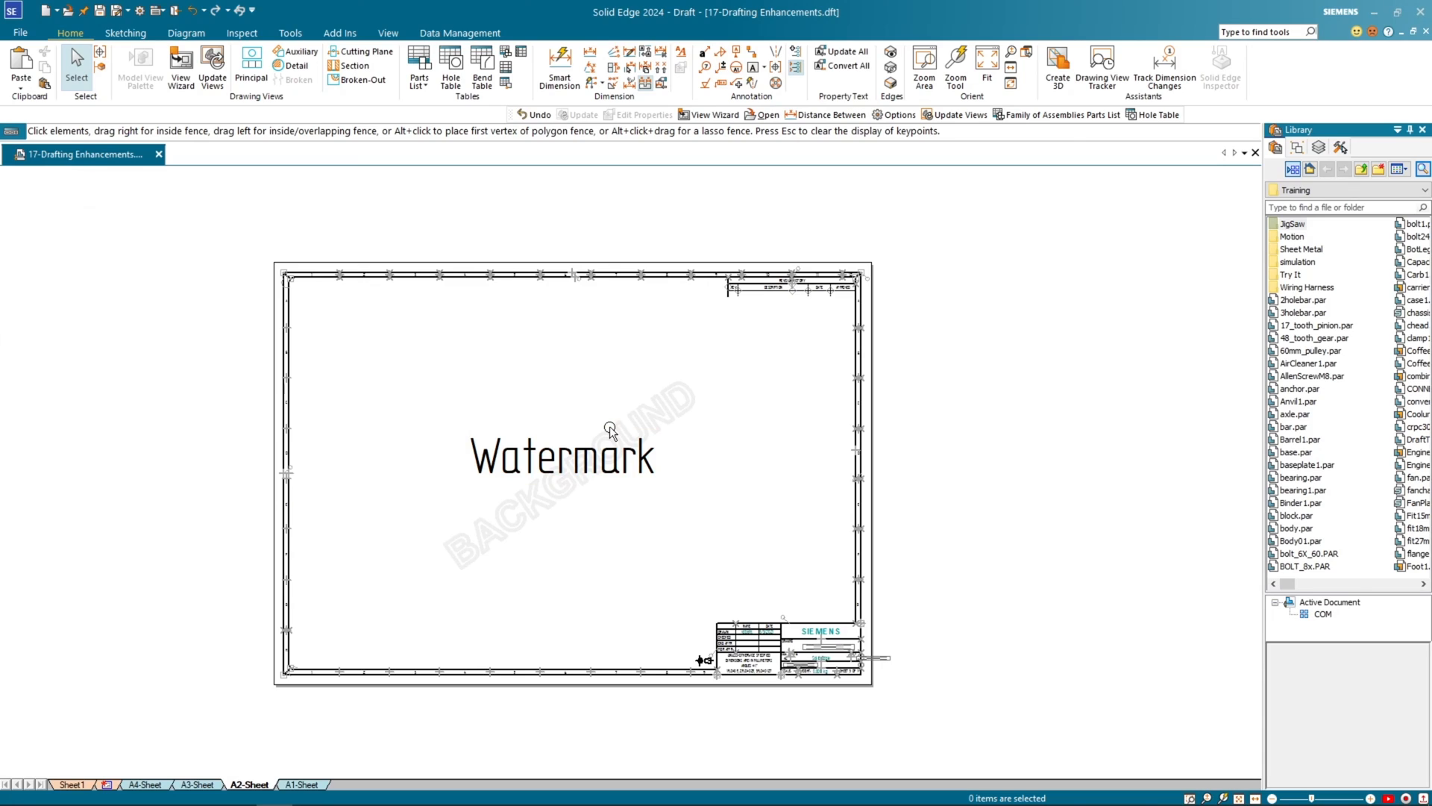
# Step: Rotate the watermark on the A2 background to 30 degrees and set its font color to Lt Gray
pyautogui.click(611, 432)
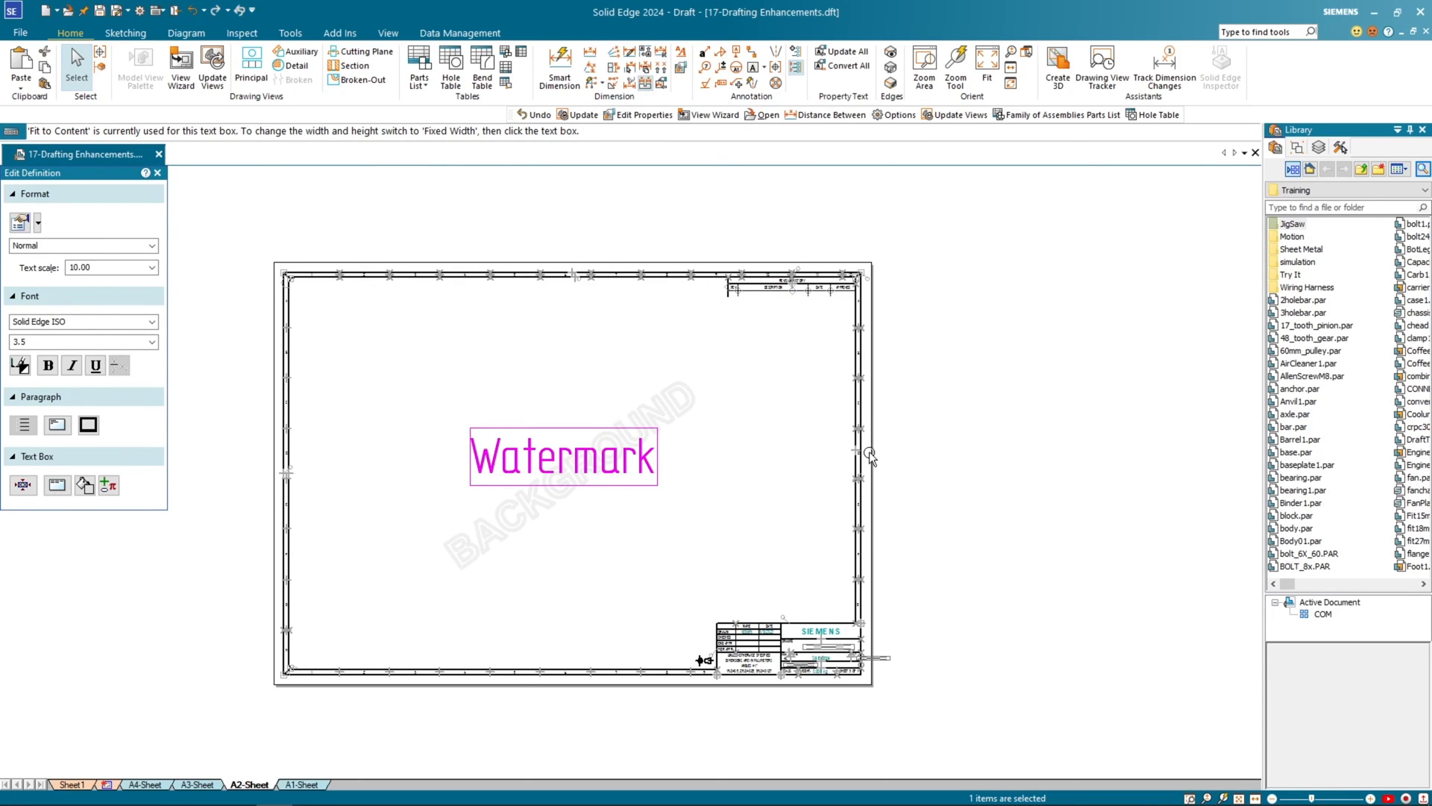
pyautogui.click(20, 224)
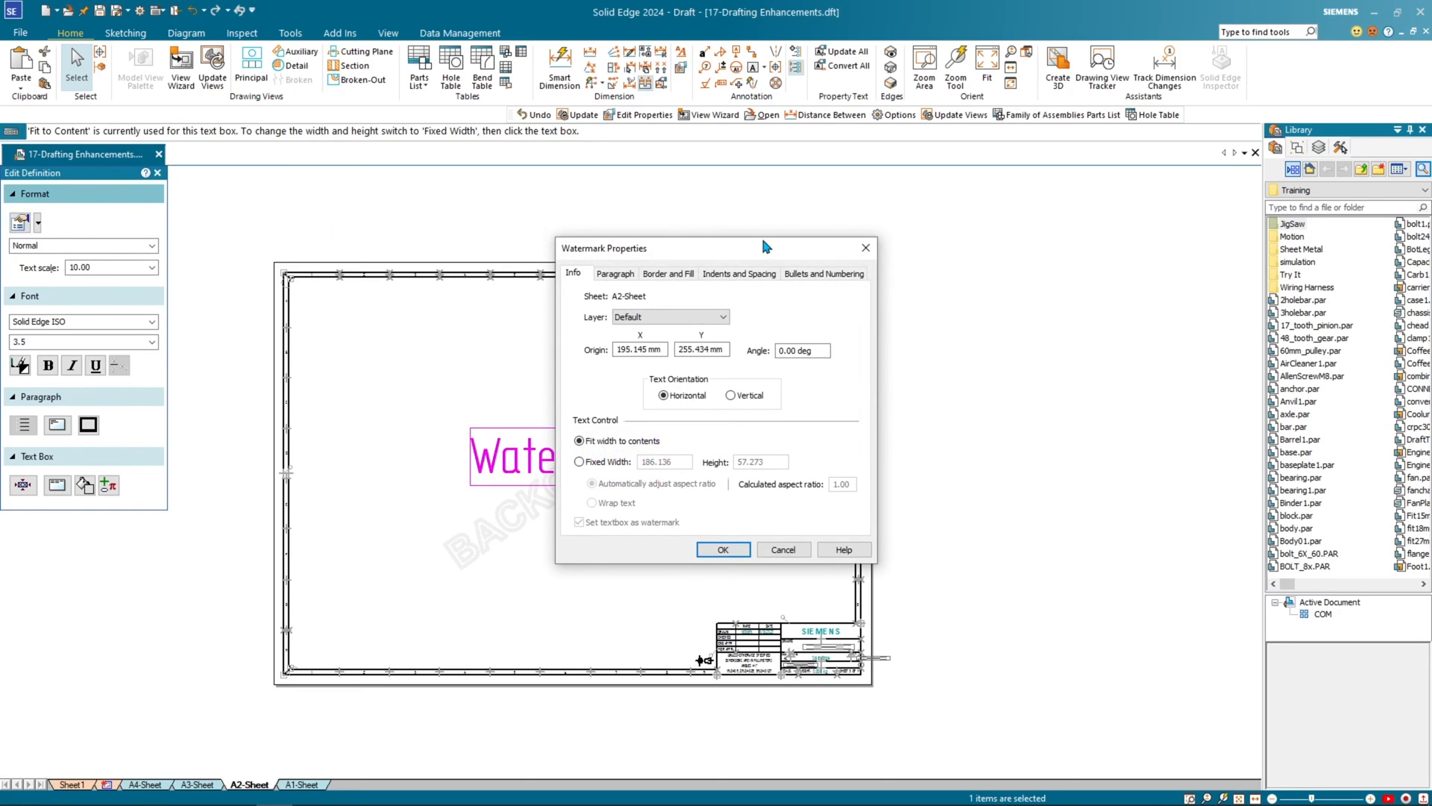
pyautogui.click(820, 354)
pyautogui.write('30')
pyautogui.press('Tab')
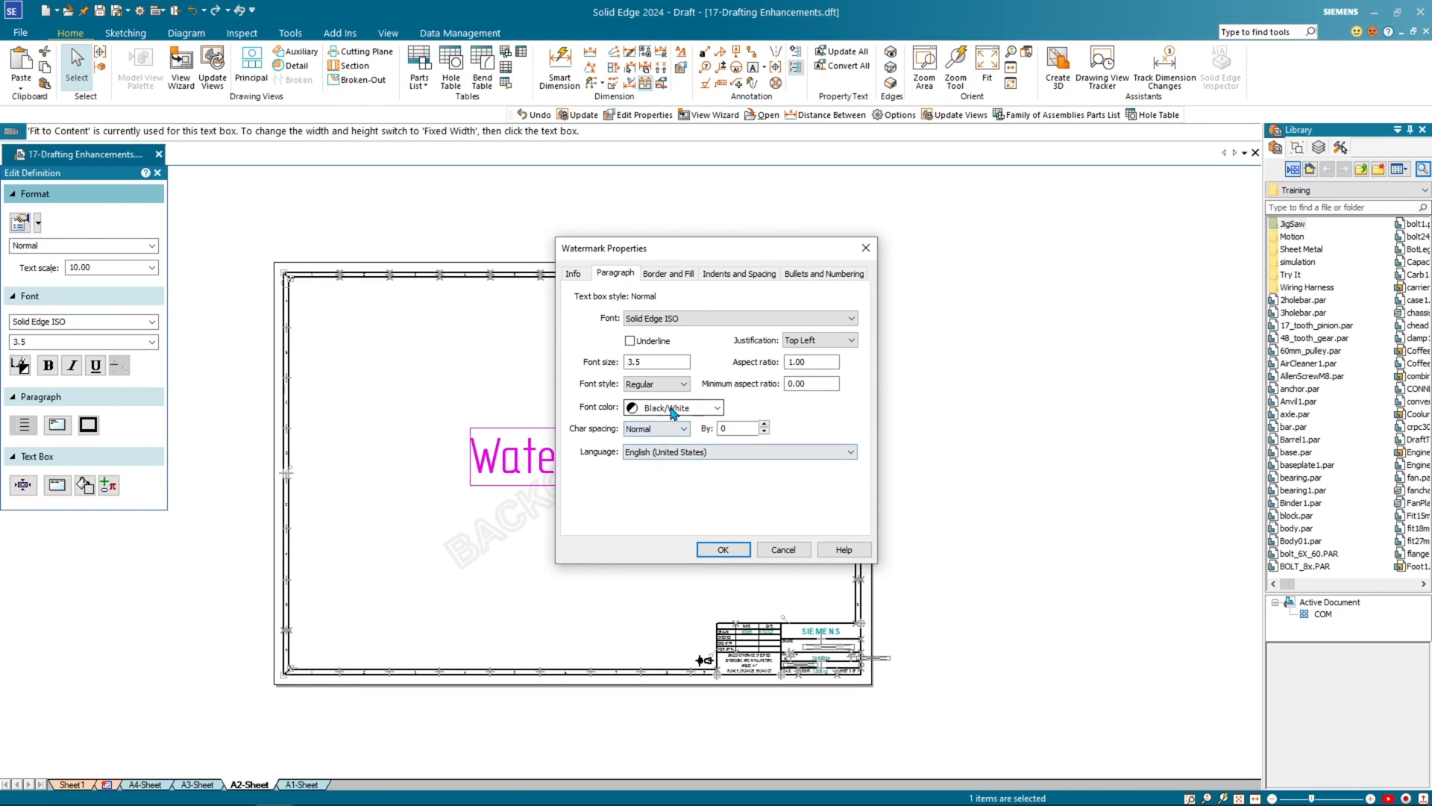
pyautogui.click(673, 413)
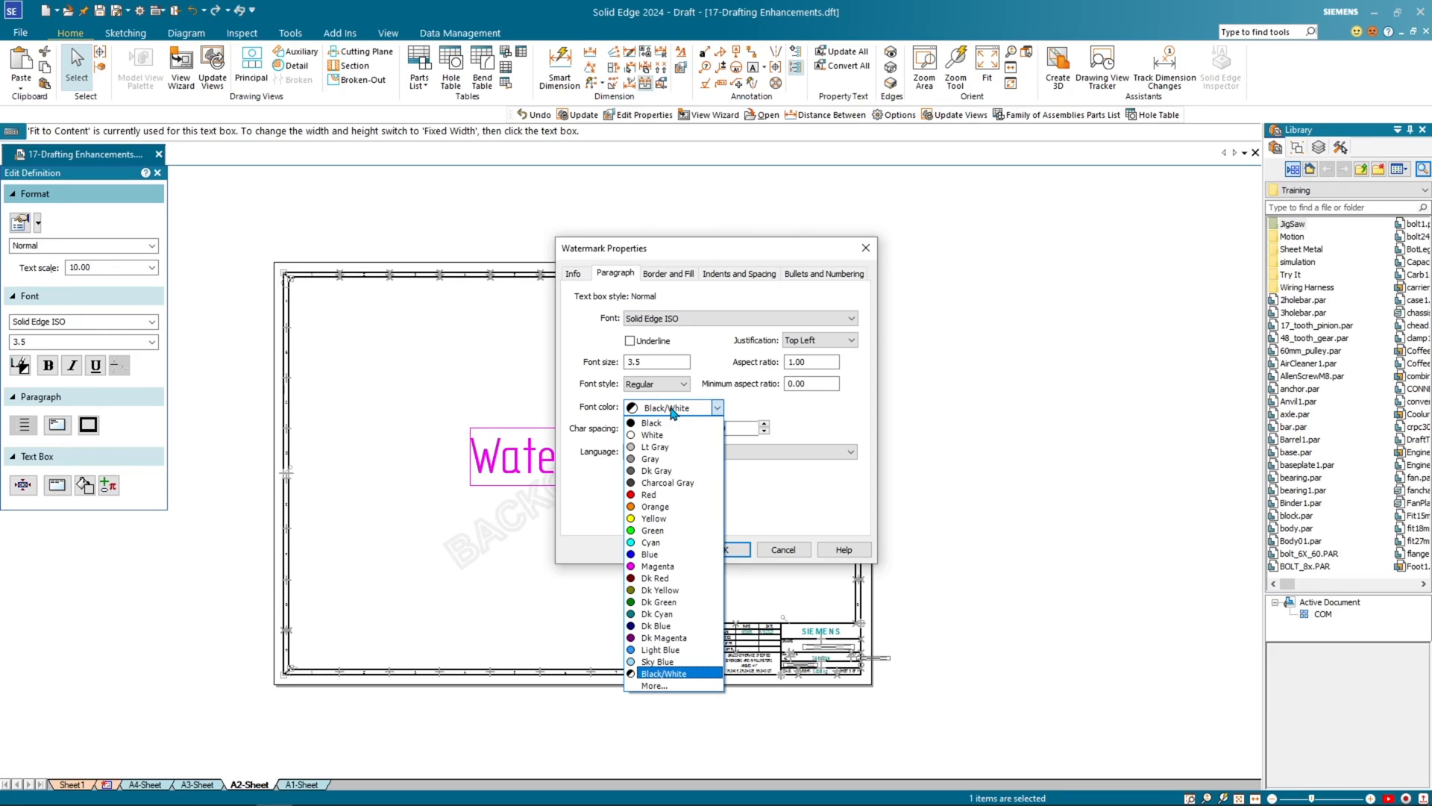
pyautogui.click(656, 447)
pyautogui.click(731, 549)
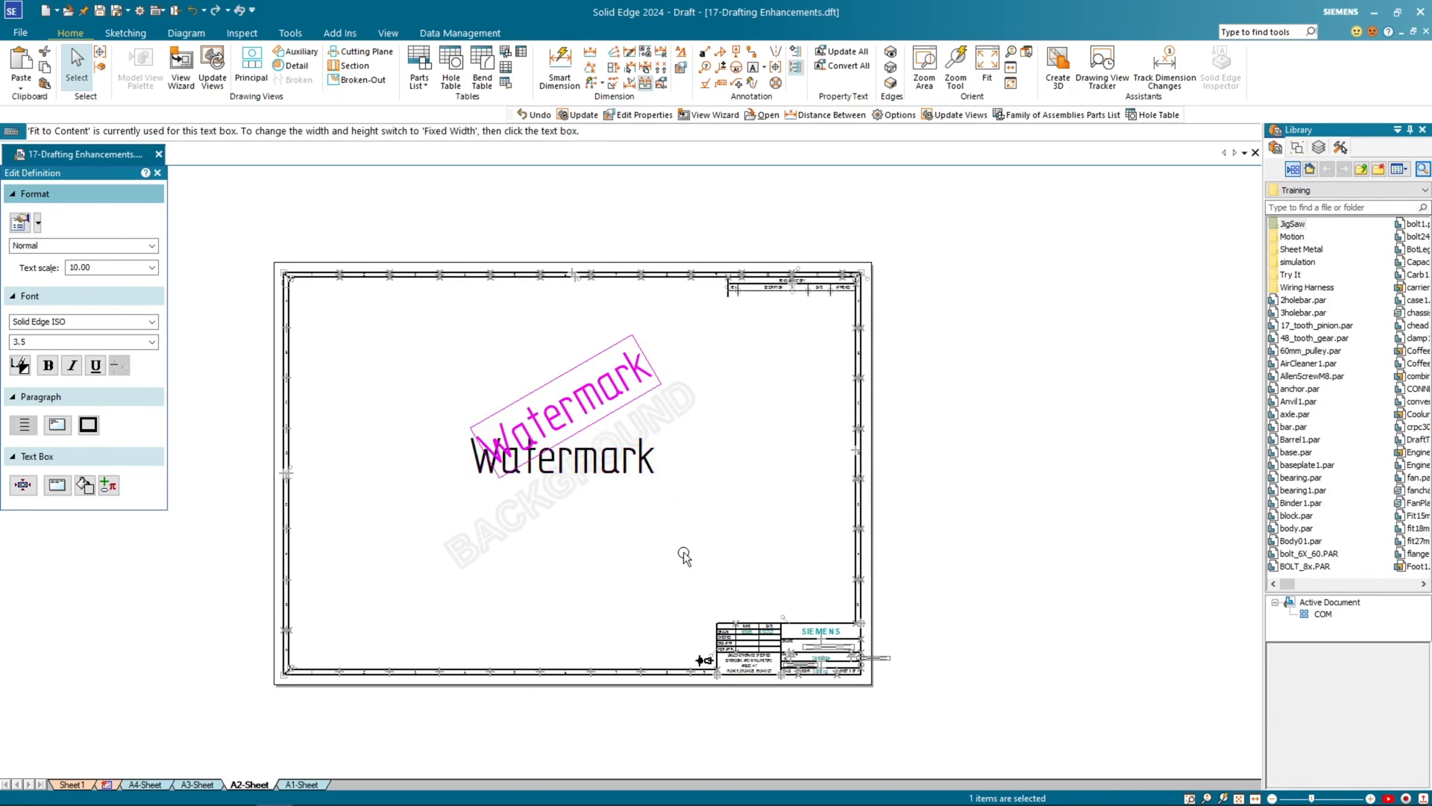
# Step: Move the rotated watermark down to the middle of the A2 background and view it on Sheet1
pyautogui.moveTo(546, 383); pyautogui.dragTo(545, 450)
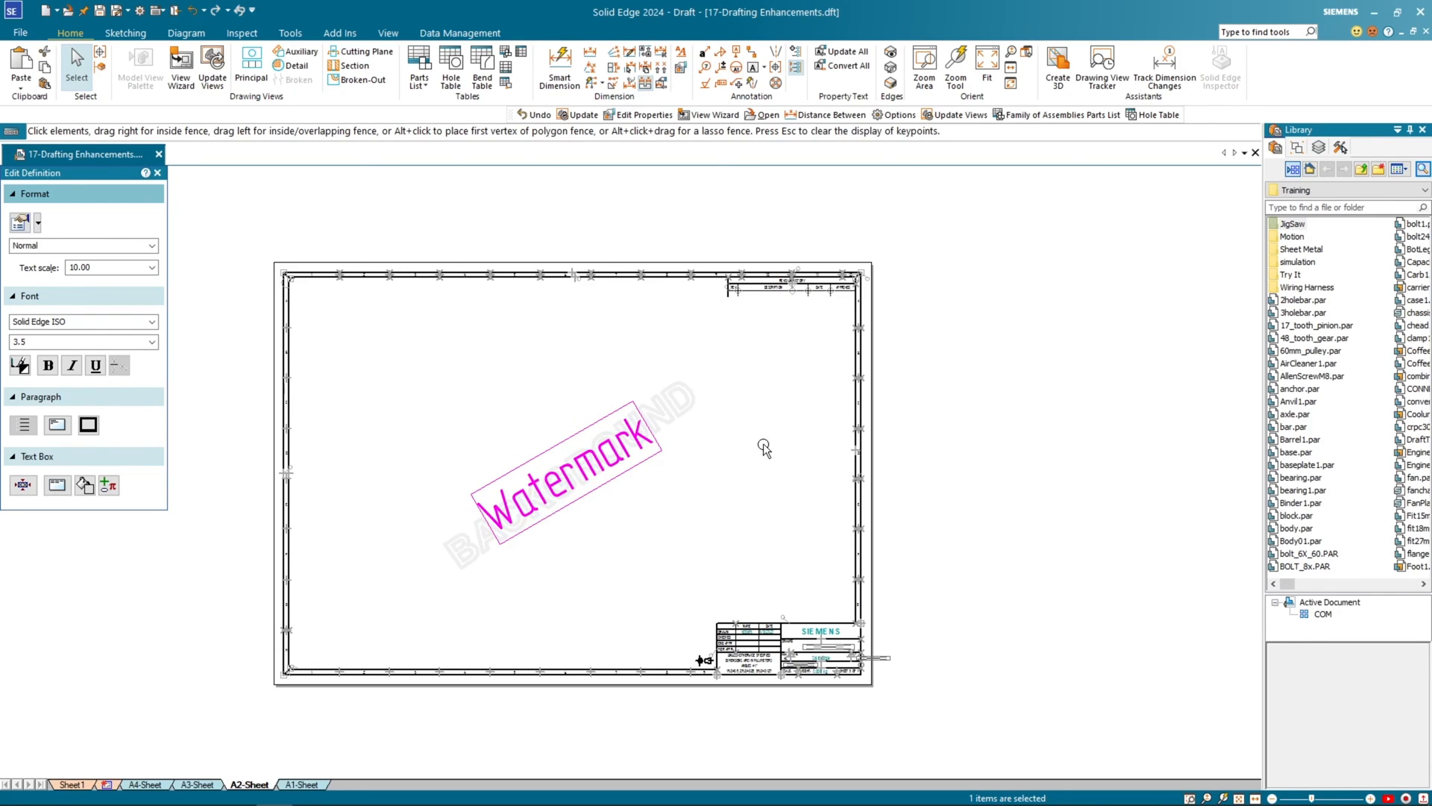
pyautogui.click(736, 546)
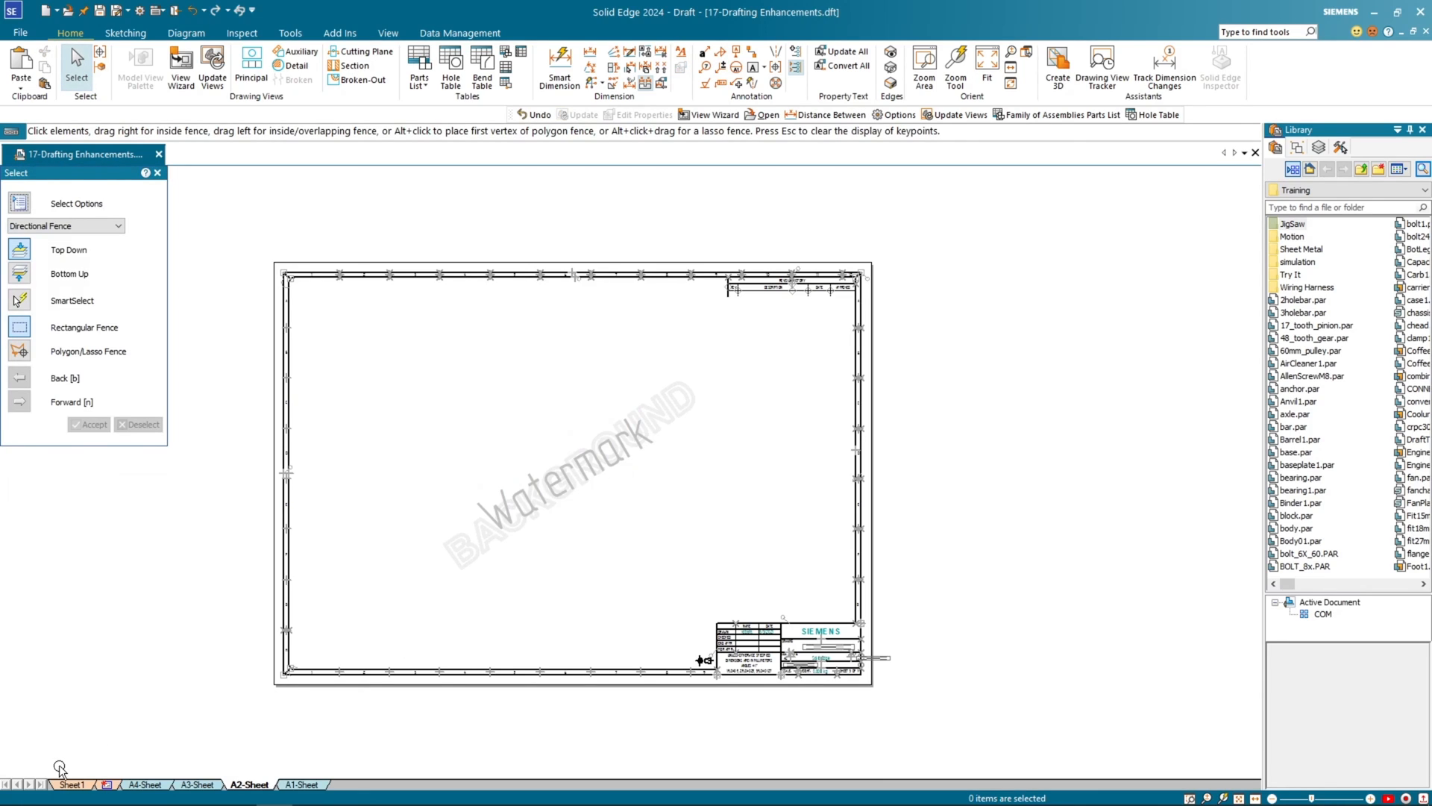
pyautogui.click(71, 785)
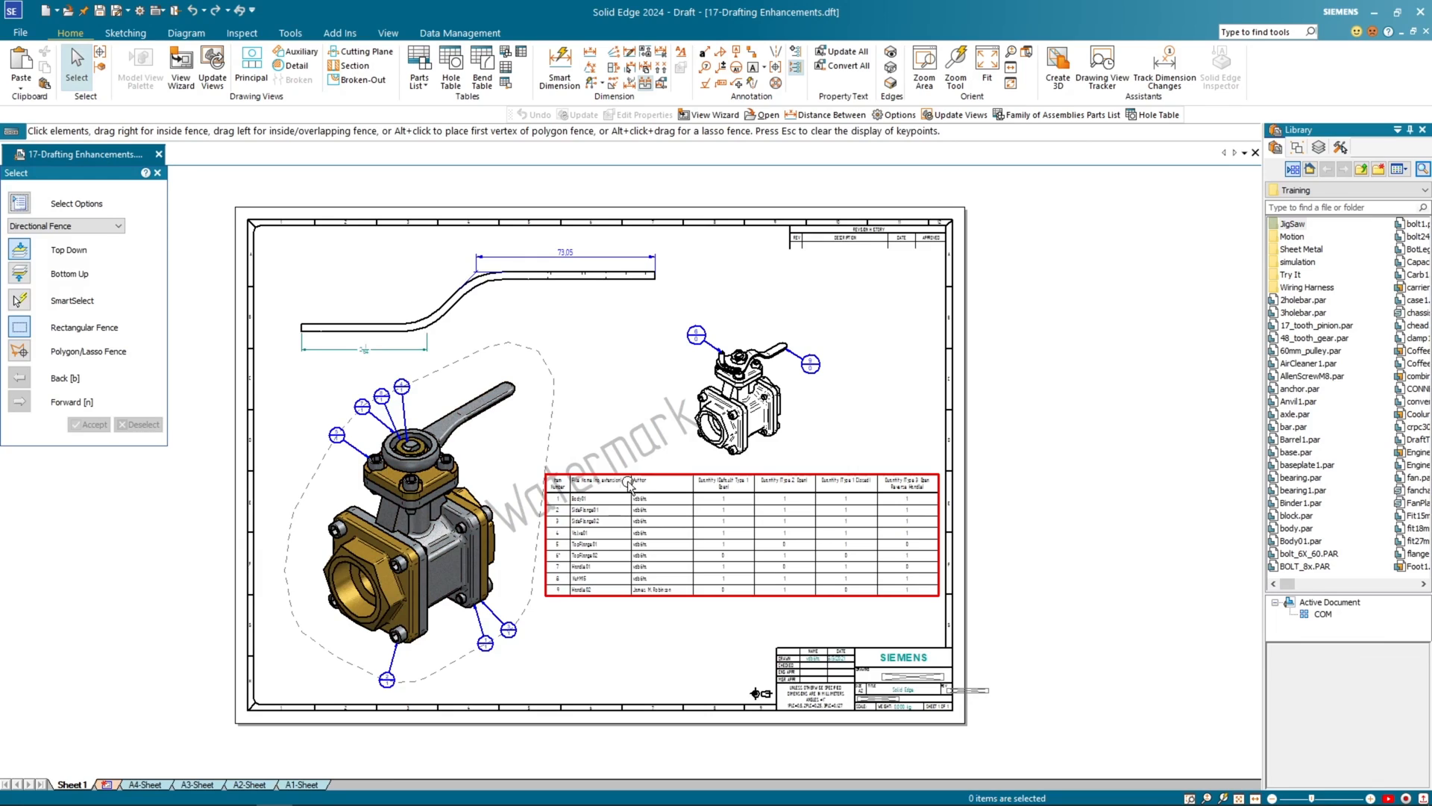
pyautogui.scroll(3, 633, 467)
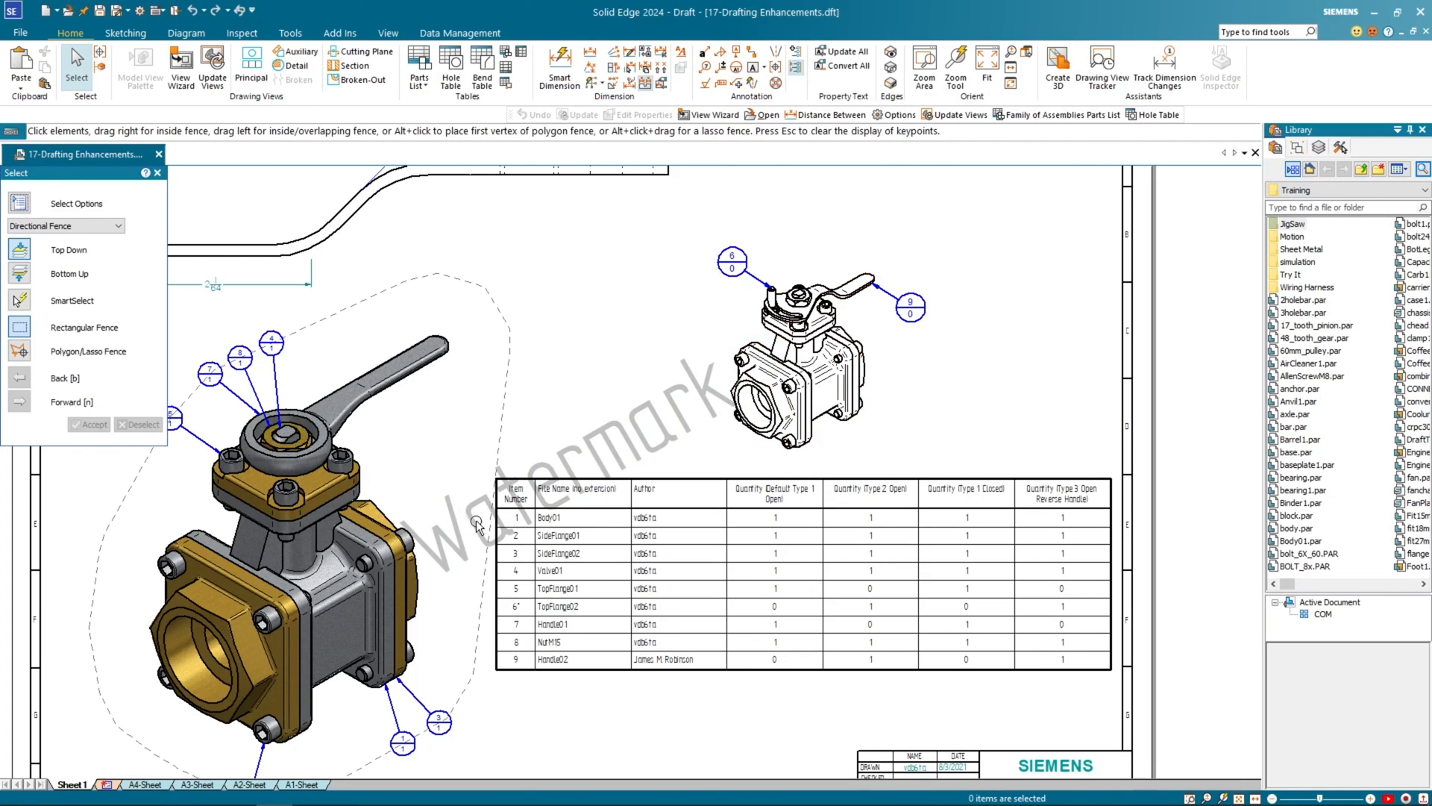
# Step: Replace the A2 background's watermark text with the Status Text property from the active document and return to Sheet1
pyautogui.click(263, 786)
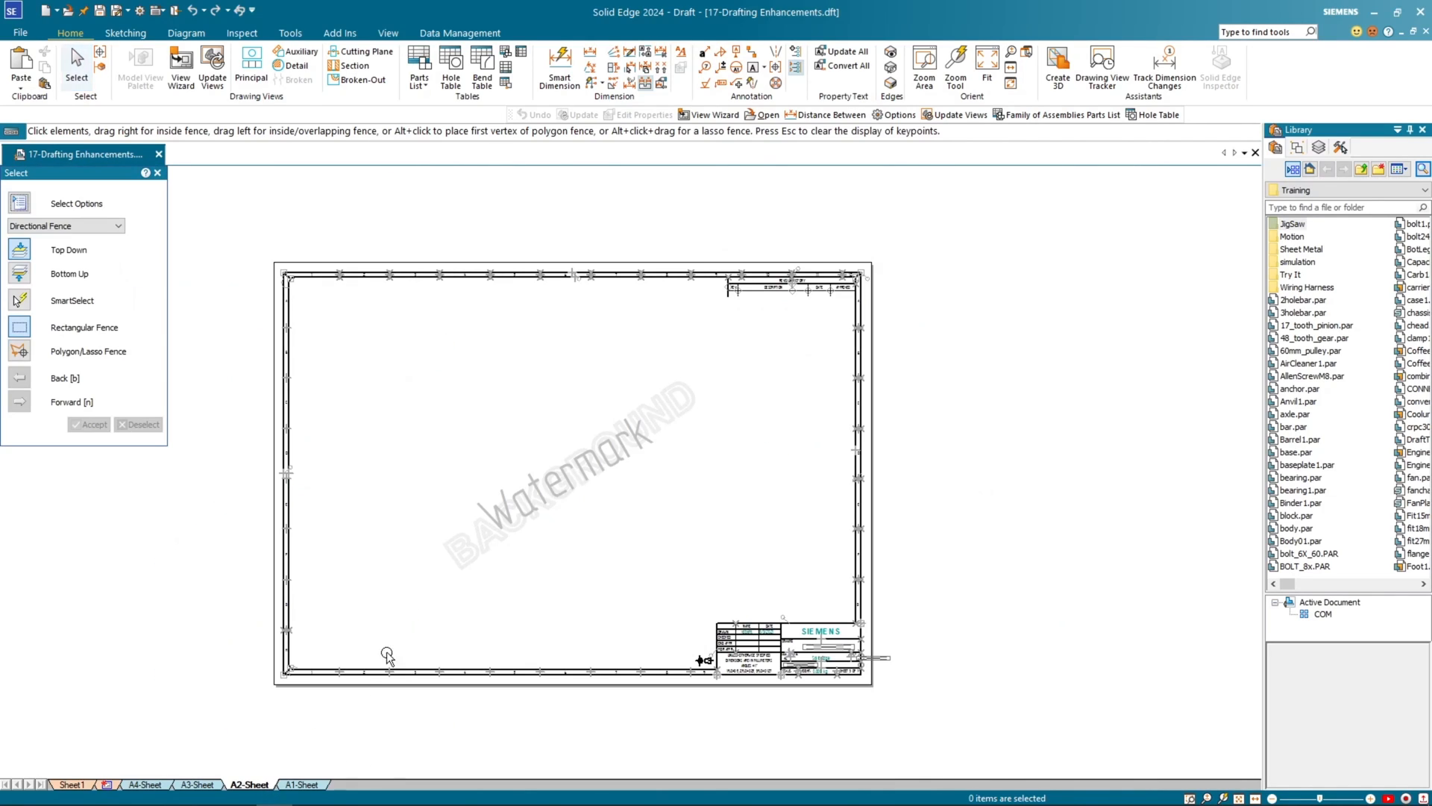
pyautogui.doubleClick(567, 481)
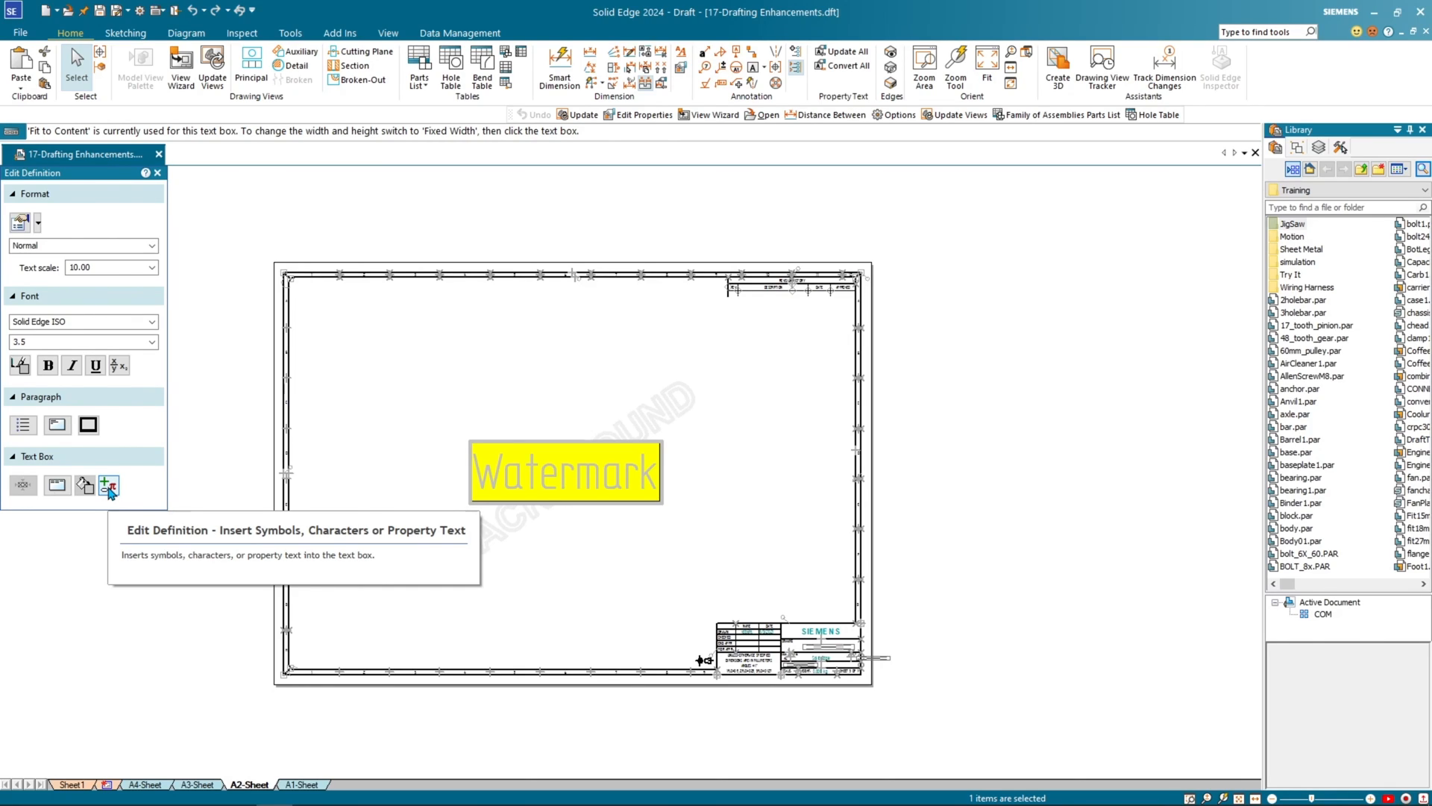
pyautogui.click(109, 486)
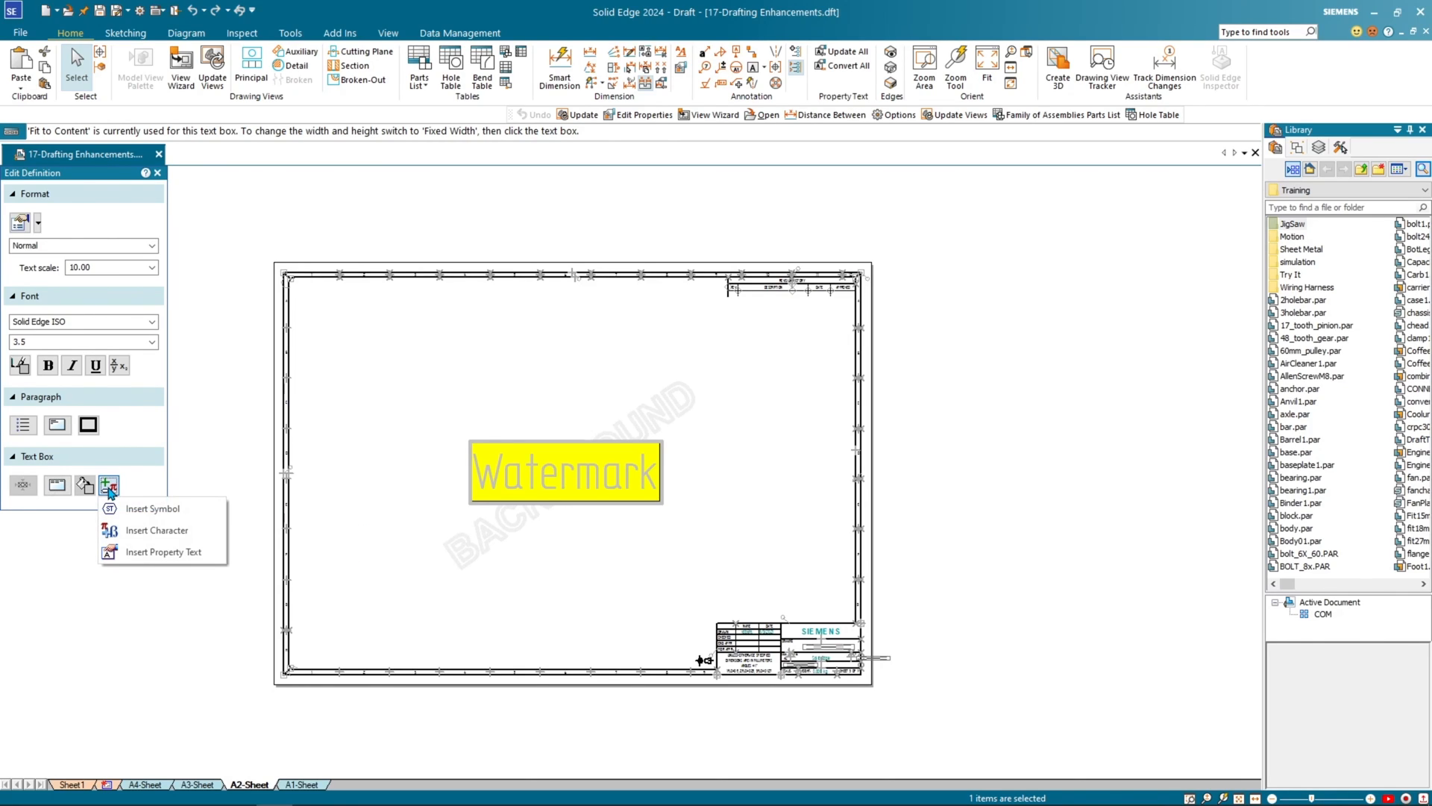
pyautogui.click(113, 552)
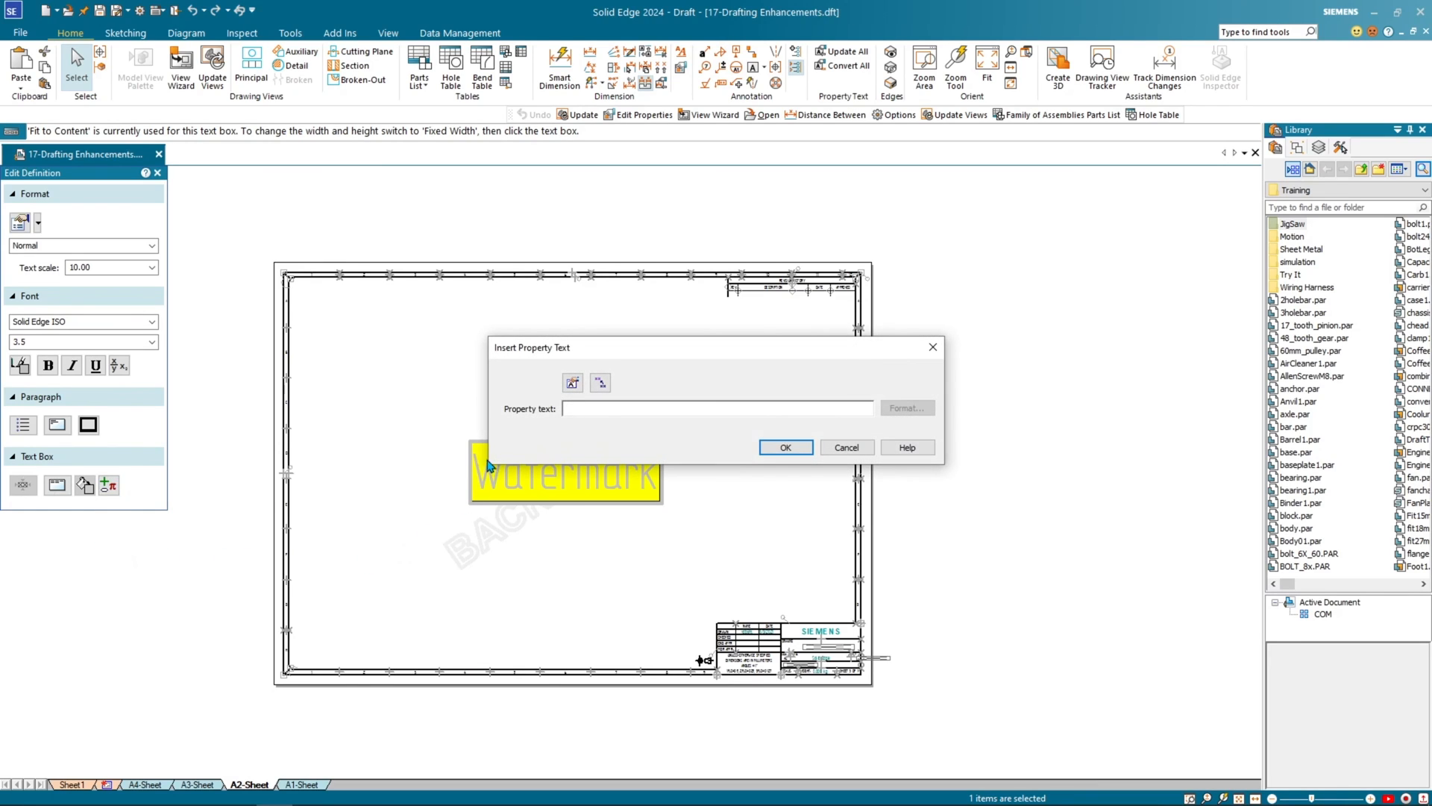
pyautogui.click(572, 383)
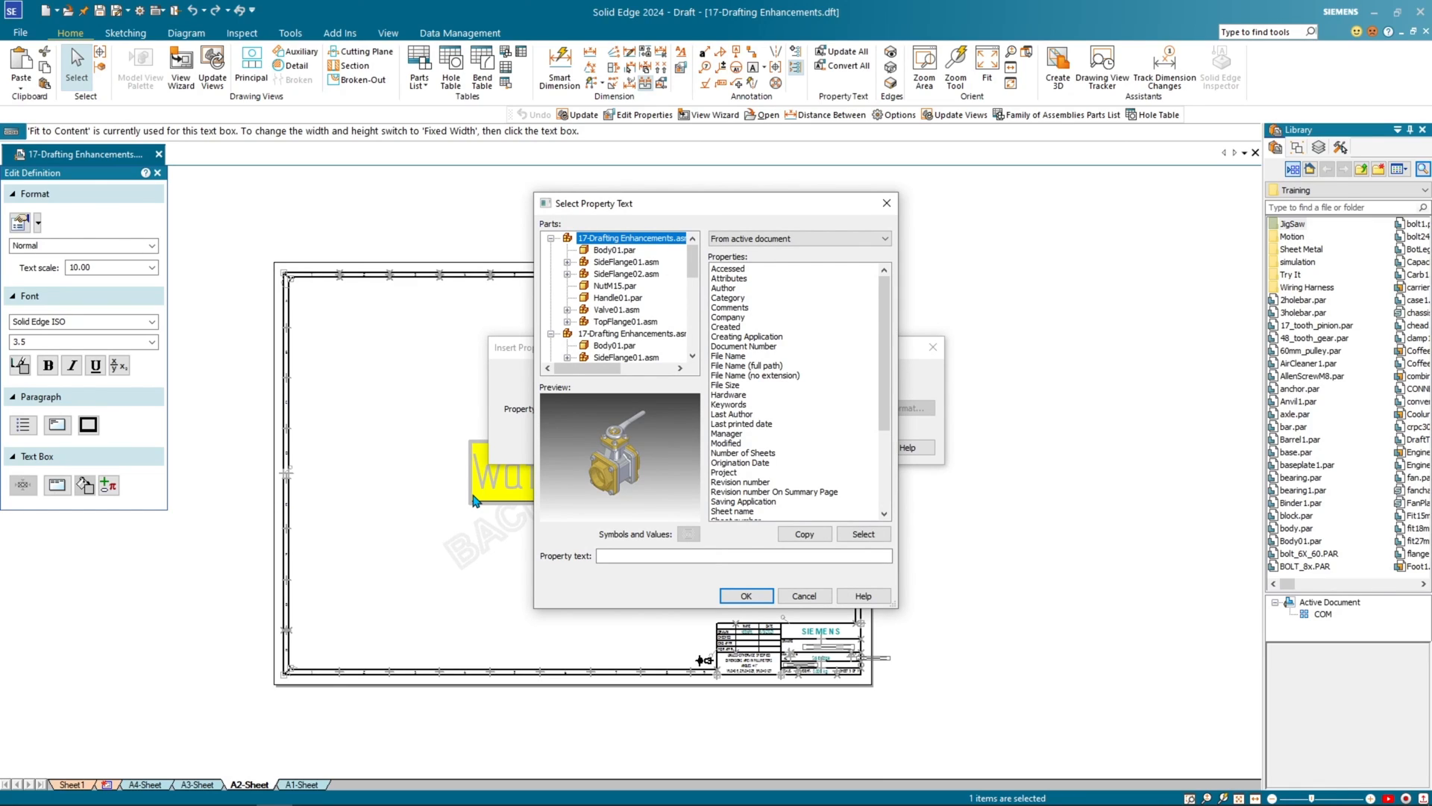
pyautogui.scroll(-4, 783, 382)
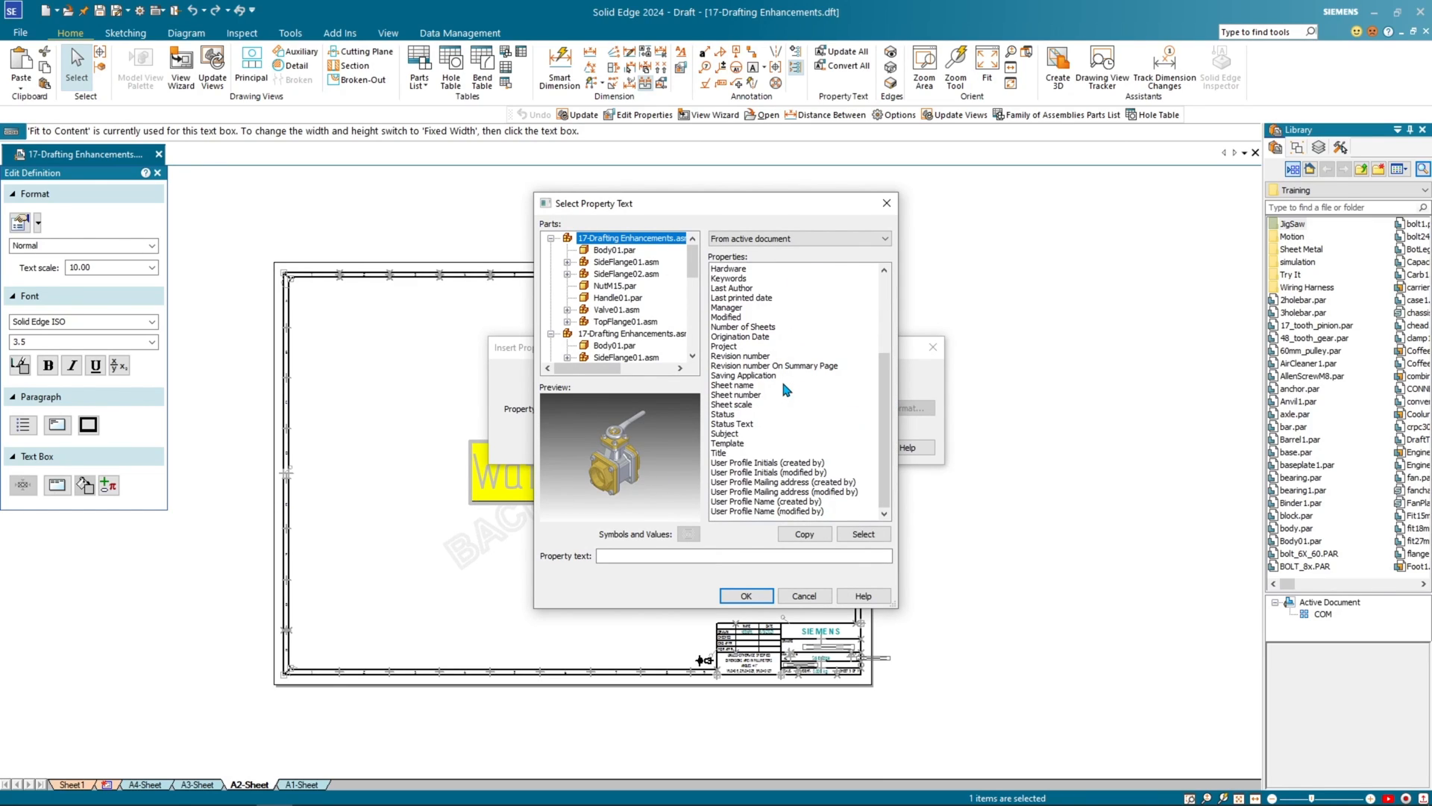
pyautogui.click(737, 425)
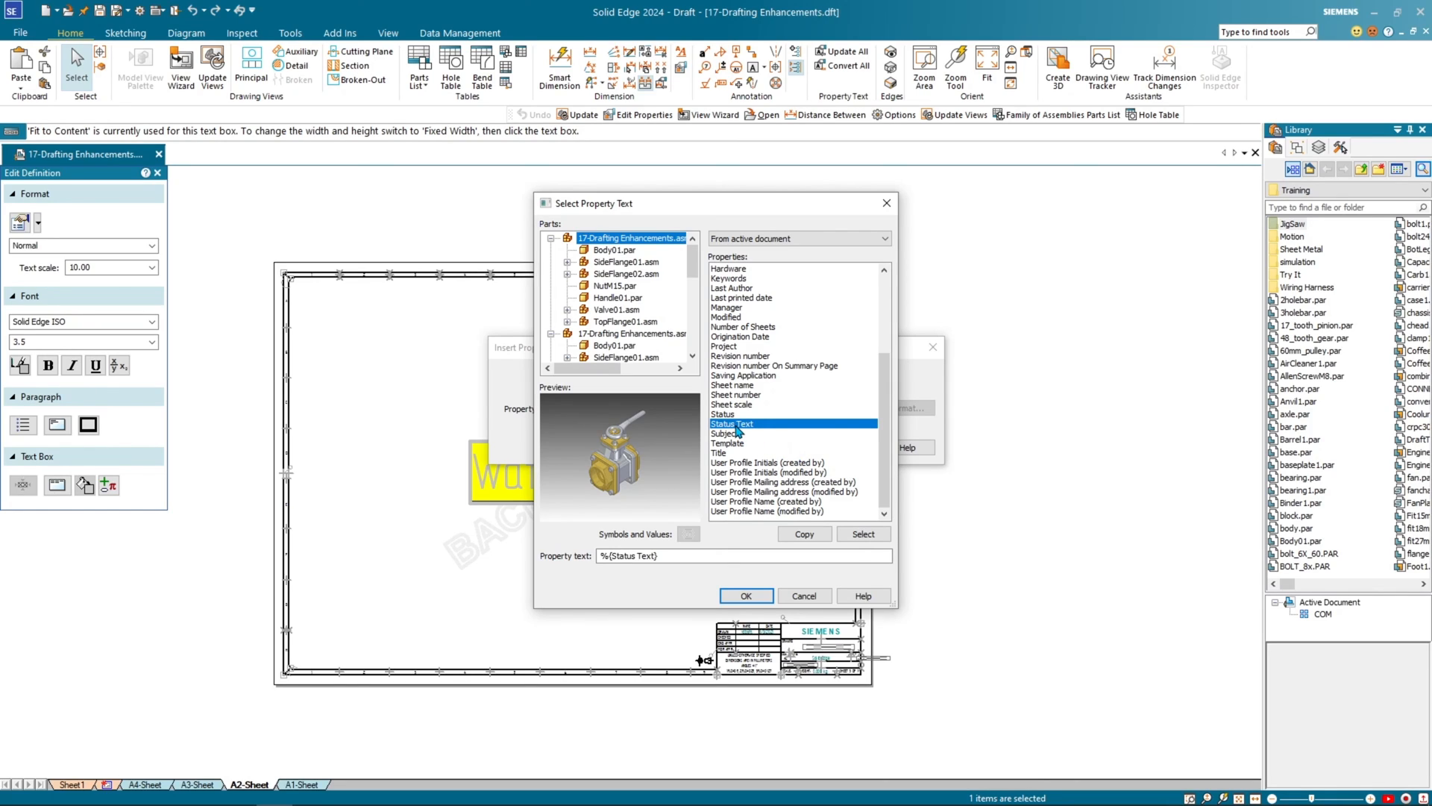
pyautogui.click(746, 596)
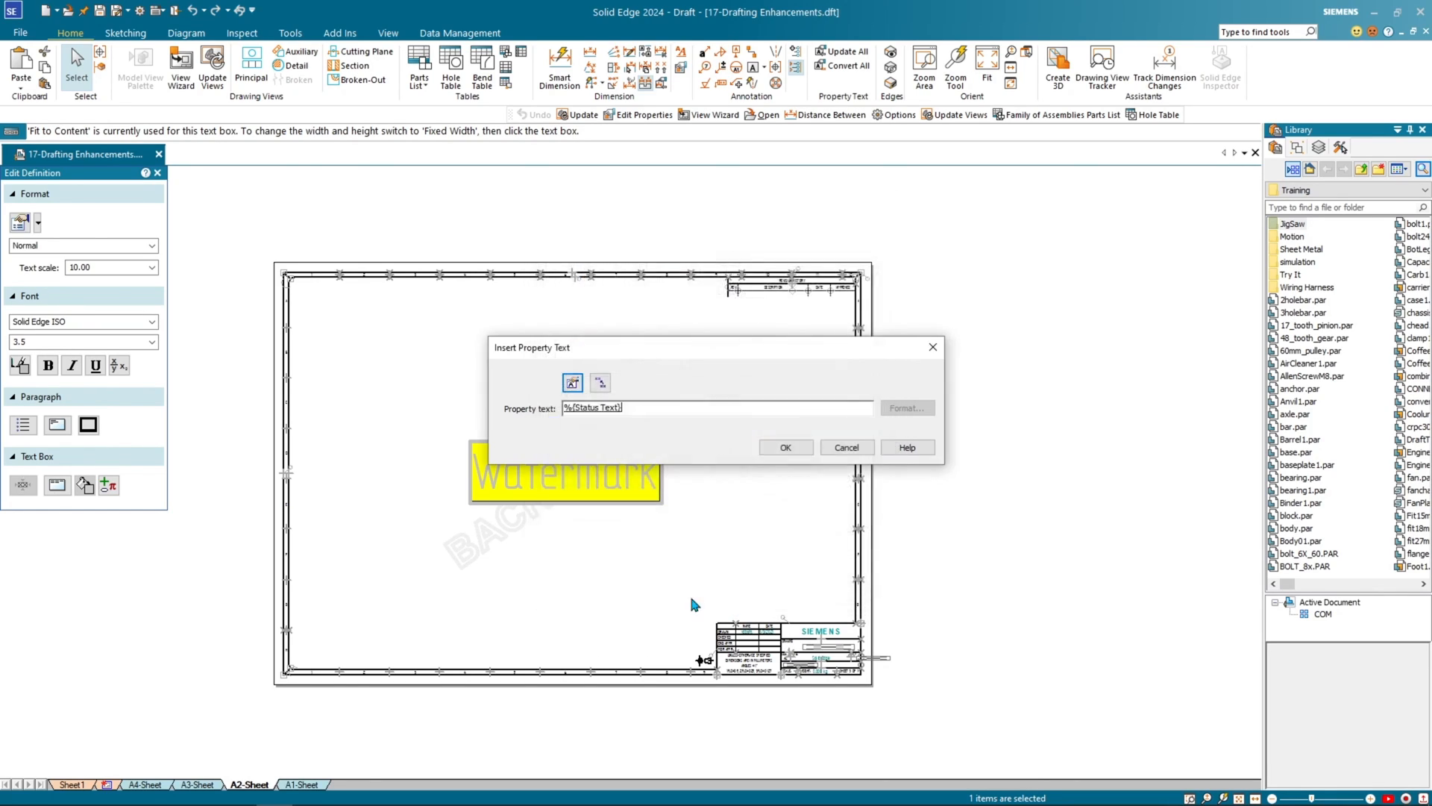
pyautogui.click(785, 448)
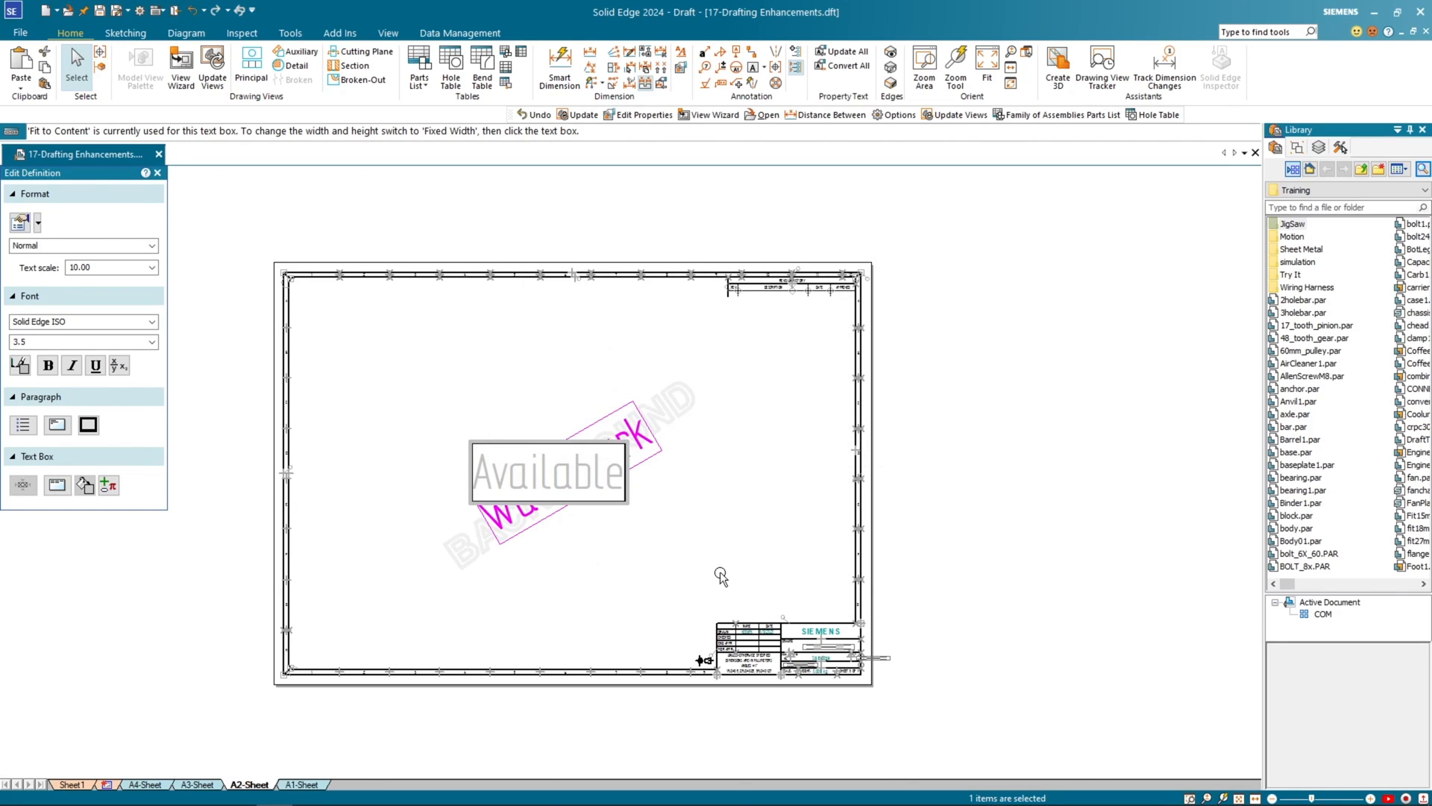
pyautogui.click(717, 577)
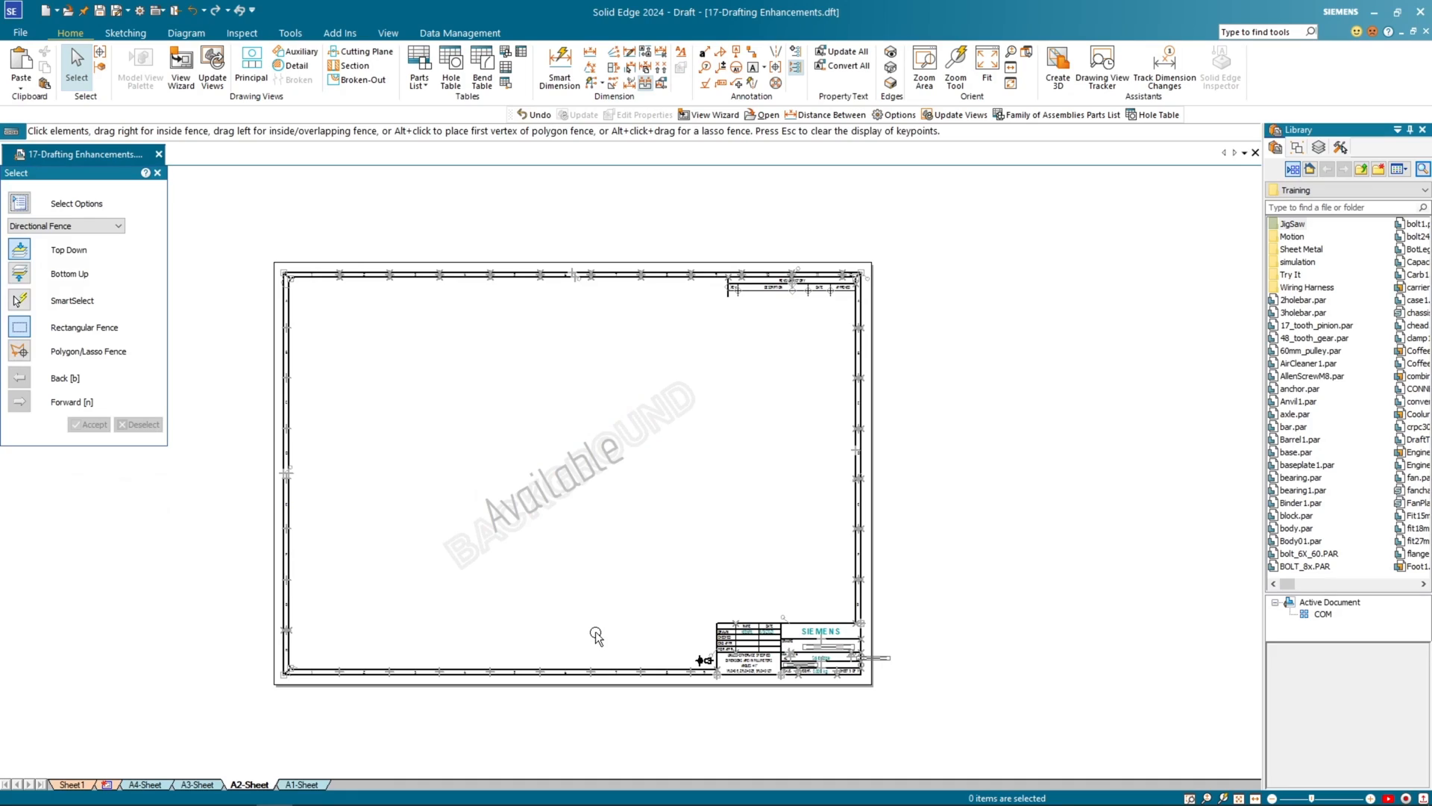
pyautogui.click(60, 784)
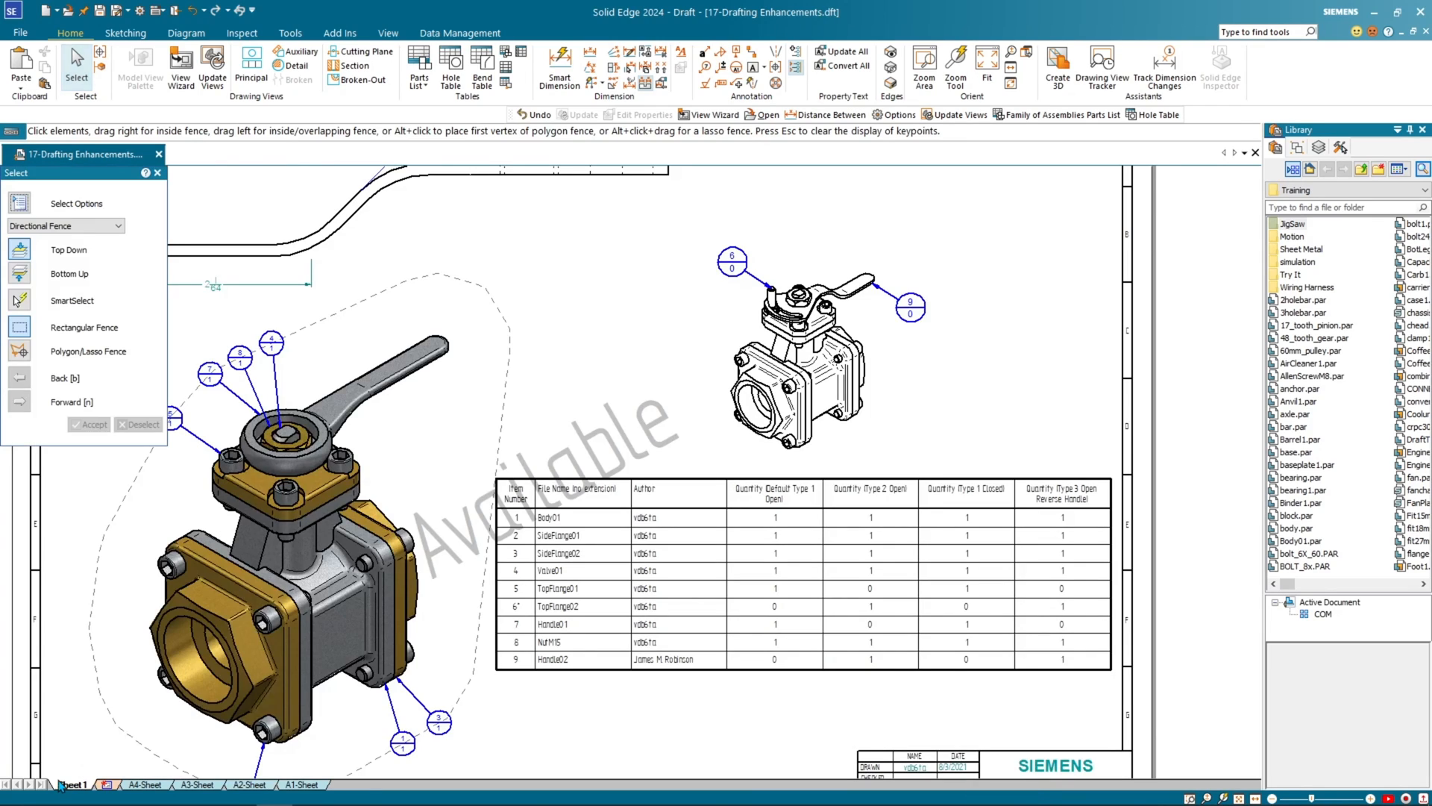